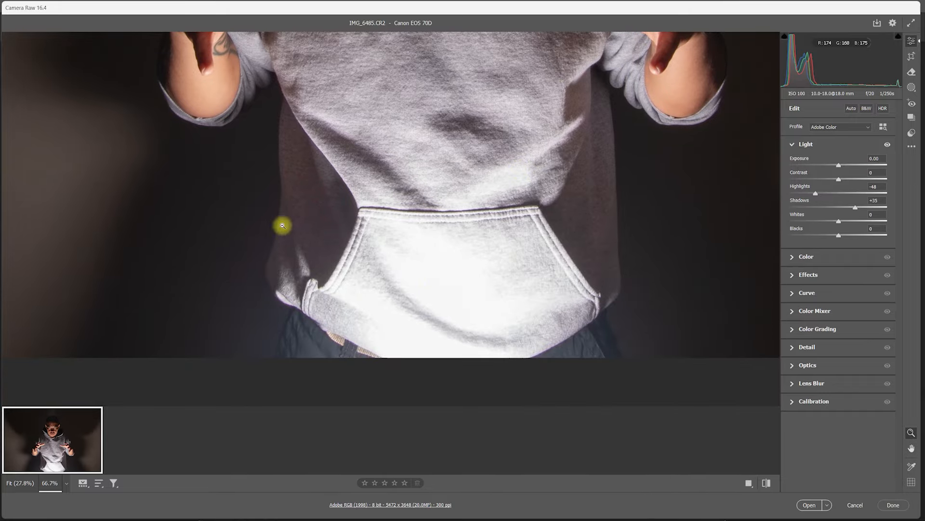
Examine the adjusted highlights and shadows on the man's hoodie, hands and lower face up close.
drag(386, 249, 343, 353)
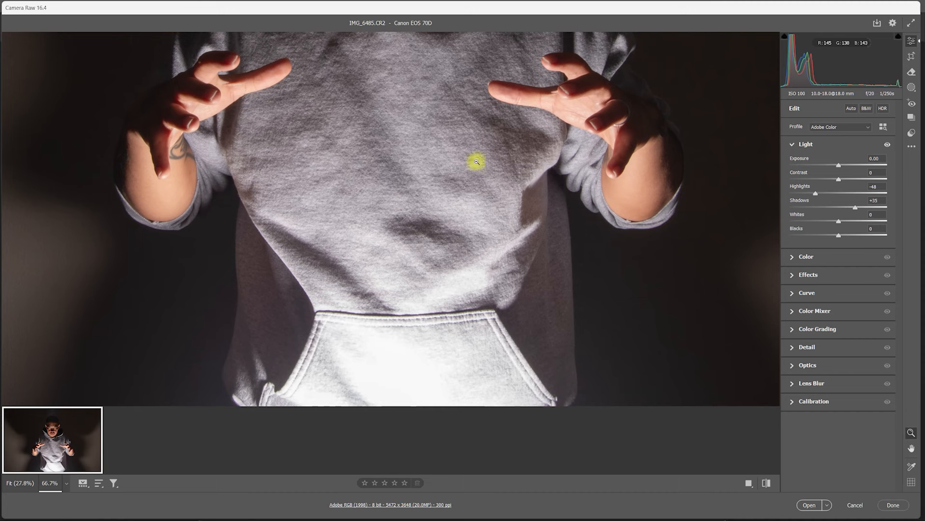
mouse_move(562, 203)
mouse_down()
mouse_move(566, 293)
mouse_move(559, 270)
mouse_up()
mouse_move(552, 223)
mouse_down()
mouse_move(564, 334)
mouse_move(554, 210)
mouse_up()
mouse_move(551, 299)
mouse_down()
mouse_move(559, 207)
mouse_move(554, 262)
mouse_move(542, 193)
mouse_move(555, 237)
mouse_move(556, 216)
mouse_move(556, 314)
mouse_up()
drag(560, 259, 566, 310)
drag(563, 236, 562, 306)
key(z)
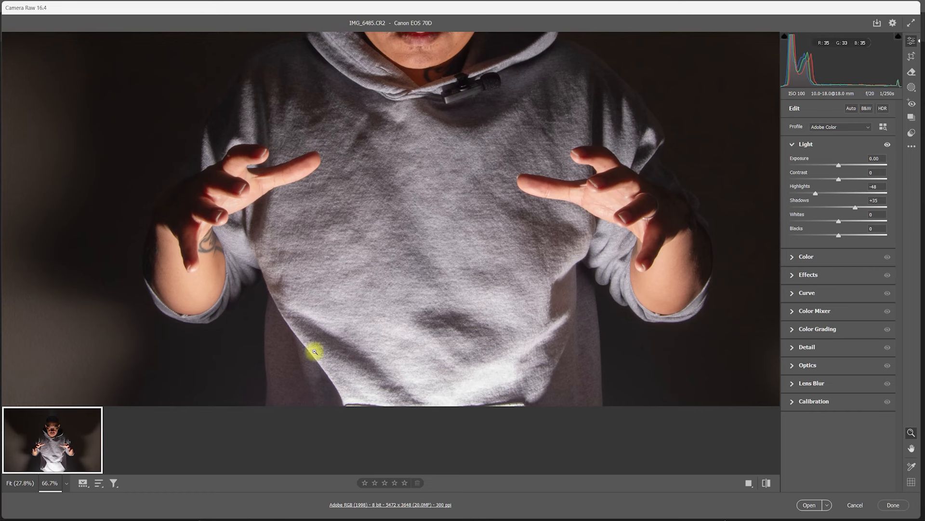
key(h)
drag(489, 275, 543, 328)
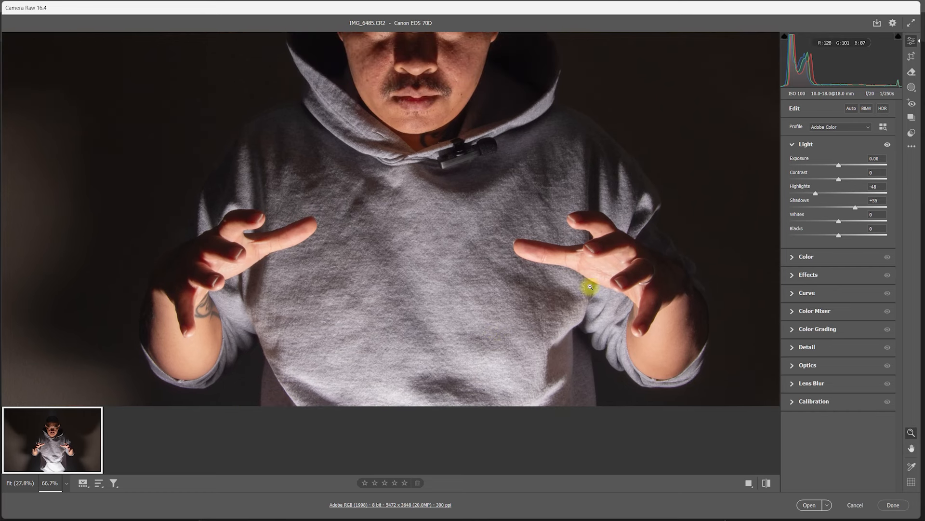
mouse_move(496, 275)
mouse_down()
mouse_move(491, 315)
mouse_move(520, 331)
mouse_move(499, 341)
mouse_move(495, 205)
mouse_move(496, 274)
mouse_move(506, 251)
mouse_move(522, 265)
mouse_up()
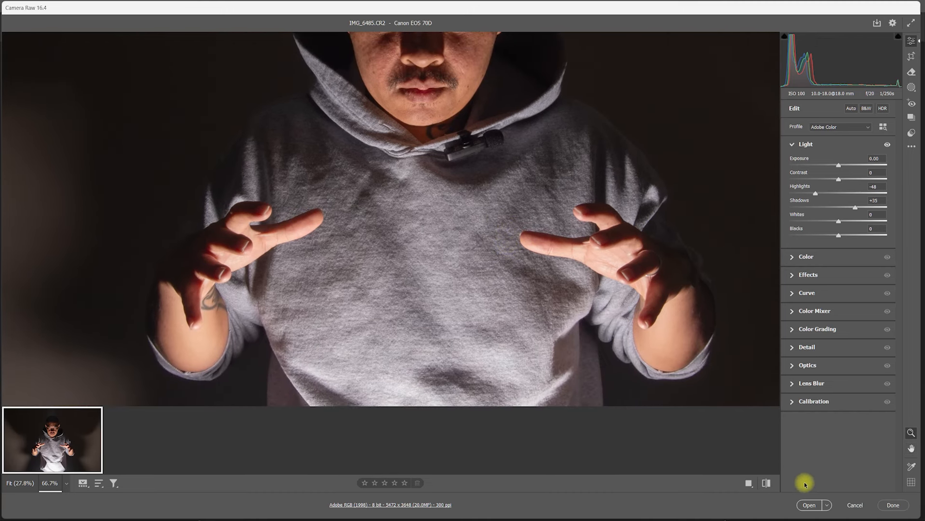
Open the raw photo IMG_6485.CR2 from Camera Raw in Photoshop.
click(809, 505)
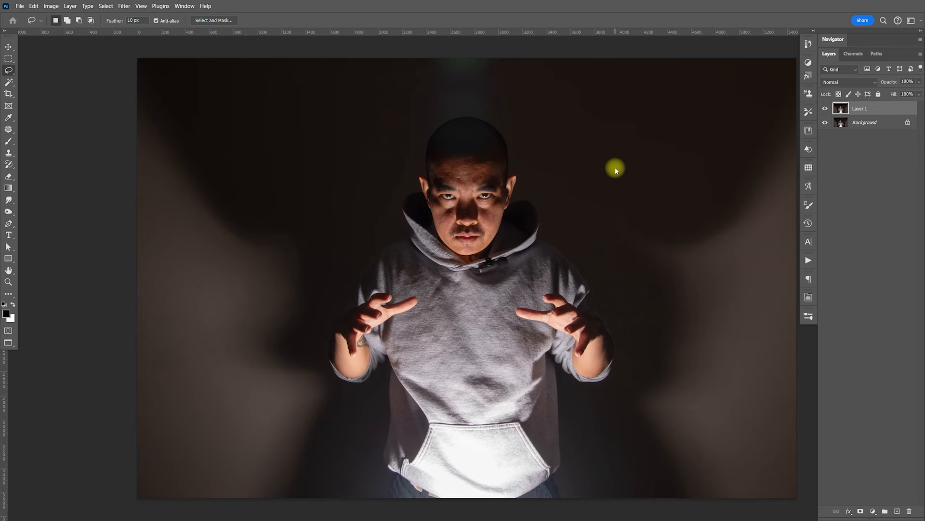
key(shift+ctrl+s)
click(444, 474)
Start a Pen path below the photo's lower edge and trace the trouser edge up to the hoodie's left hem.
key(ctrl+plus)
key(ctrl+plus)
key(ctrl+plus)
key(ctrl+plus)
key(ctrl+plus)
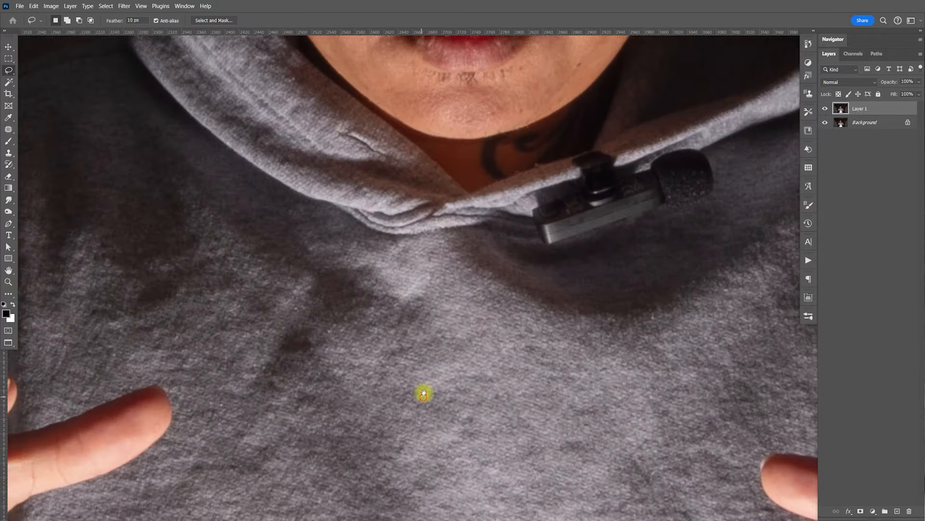
drag(423, 393, 481, 283)
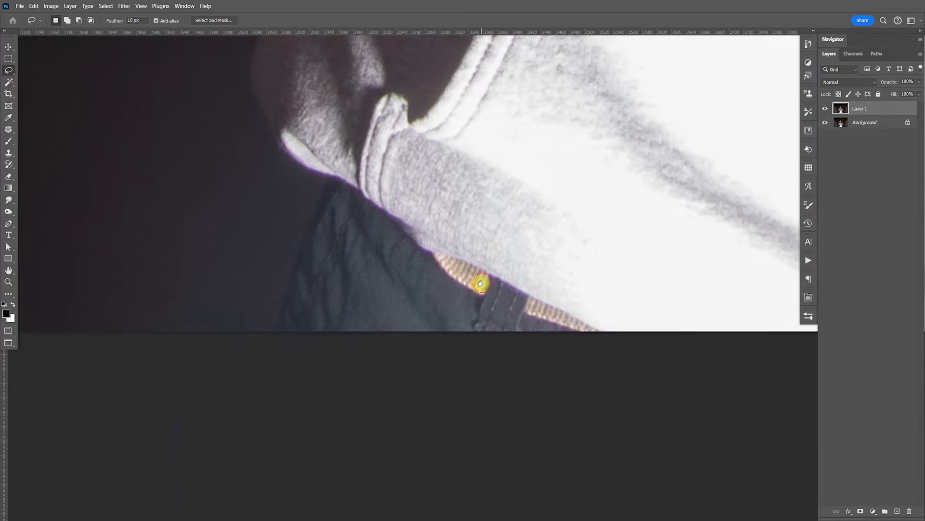
scroll(490, 273, up, 2)
drag(317, 268, 408, 296)
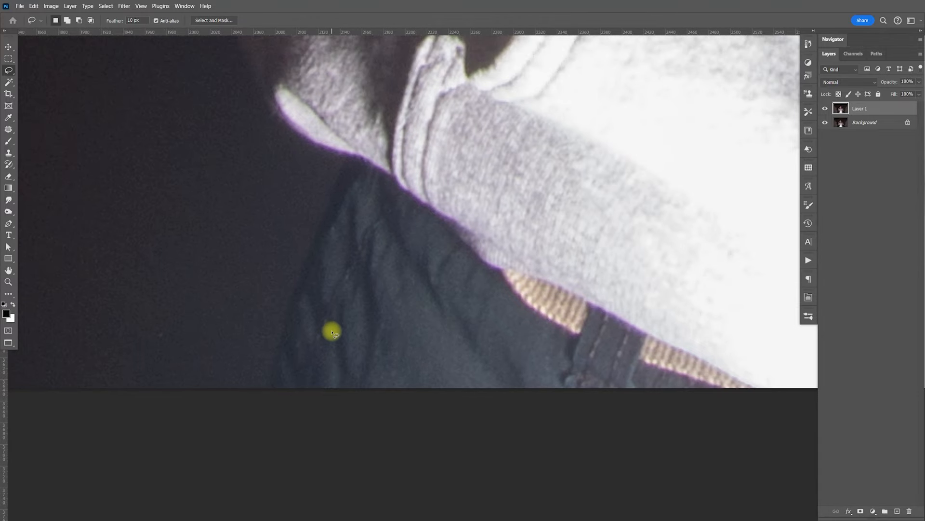
key(p)
click(282, 435)
click(267, 388)
click(316, 234)
drag(322, 227, 337, 186)
drag(351, 152, 387, 329)
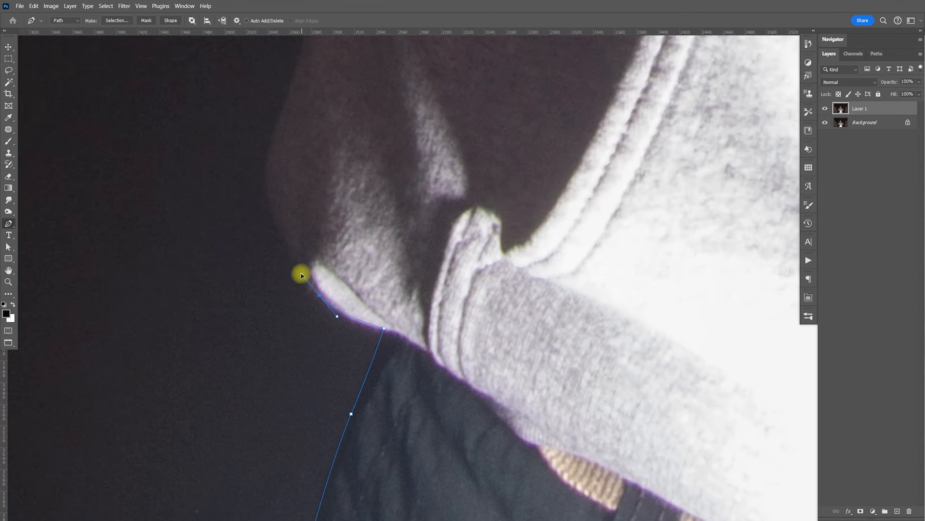
Continue the path up the left side of the hoodie's torso to where it meets the sleeve.
drag(268, 154, 277, 119)
drag(341, 71, 326, 343)
drag(306, 230, 316, 148)
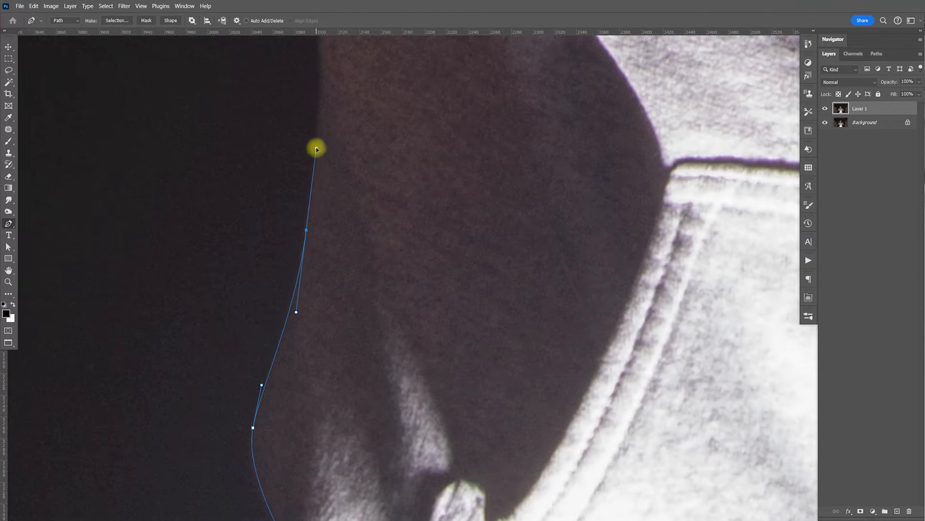
scroll(376, 260, up, 10)
drag(361, 318, 355, 227)
scroll(388, 291, up, 6)
click(369, 336)
drag(369, 336, 382, 275)
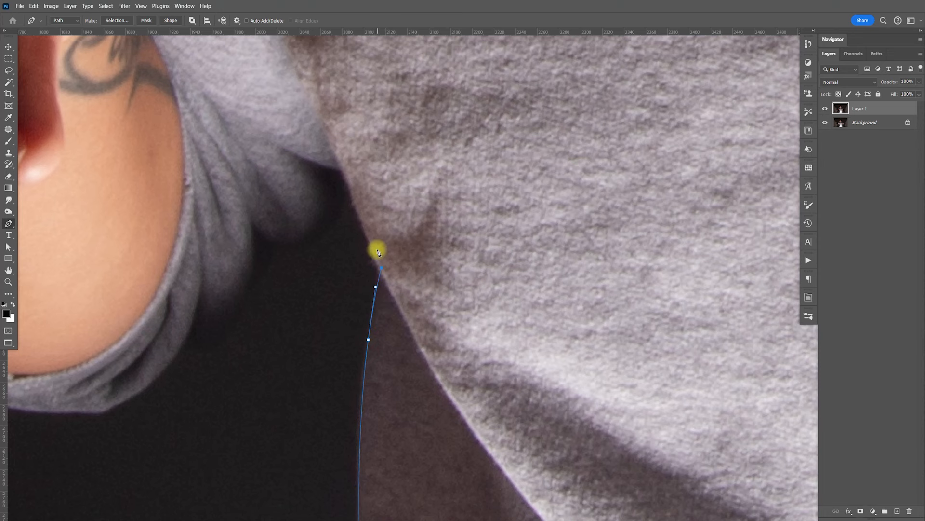
scroll(378, 252, up, 2)
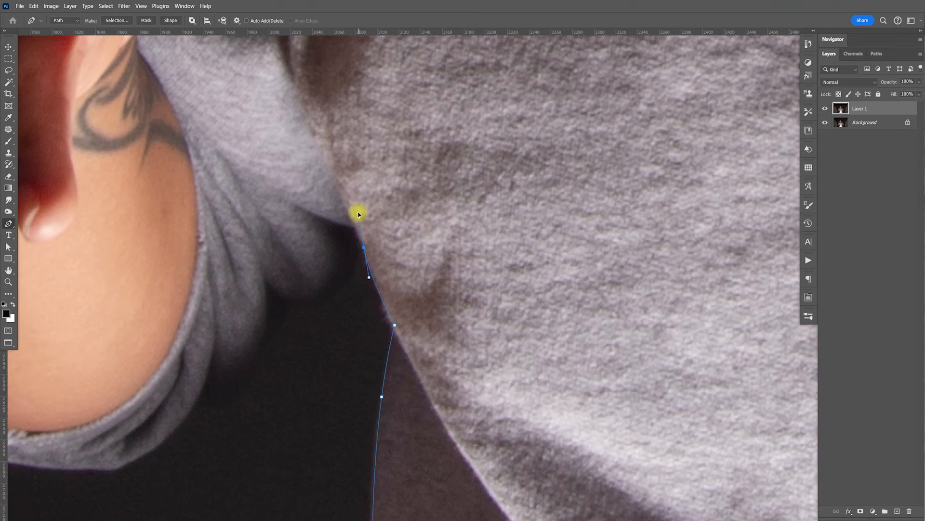
click(365, 250)
Trace the path along the sleeve folds and around the underside of the left rolled-up cuff.
drag(245, 305, 519, 265)
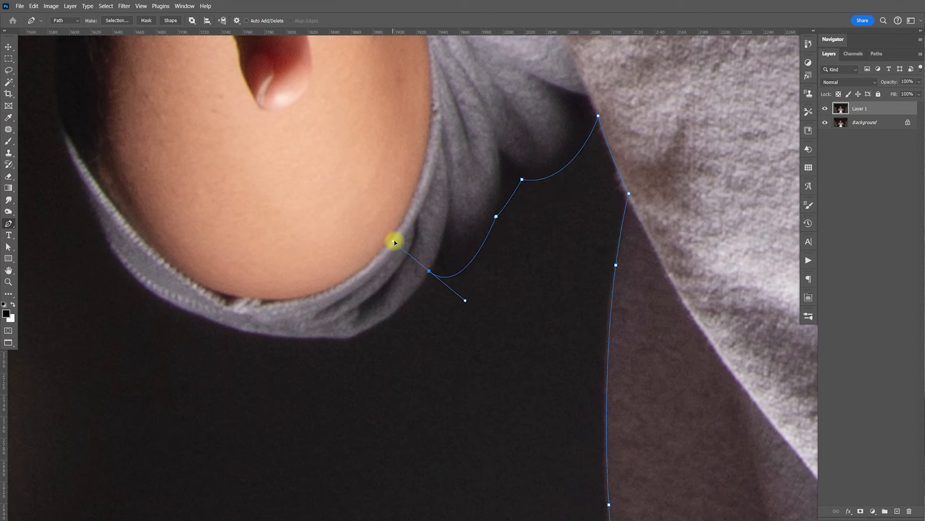
alt+click(429, 272)
drag(350, 336, 506, 331)
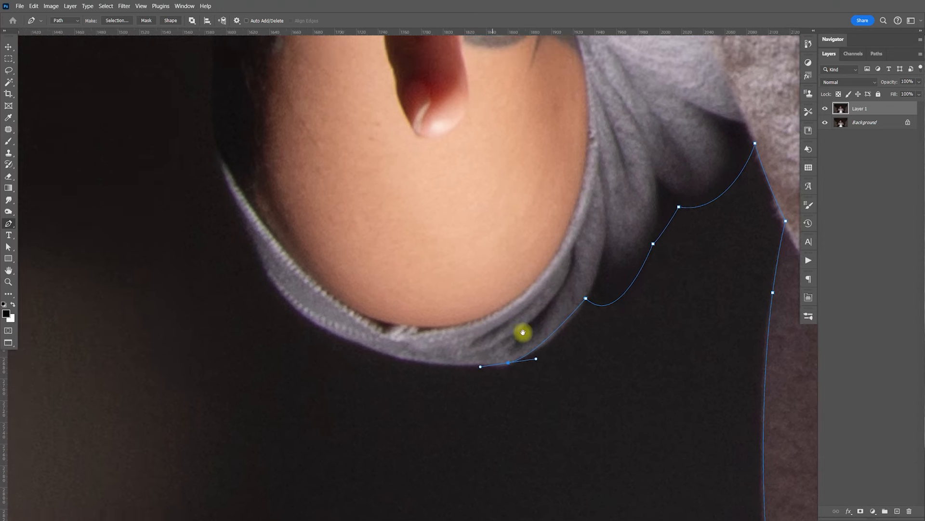
drag(375, 337, 329, 302)
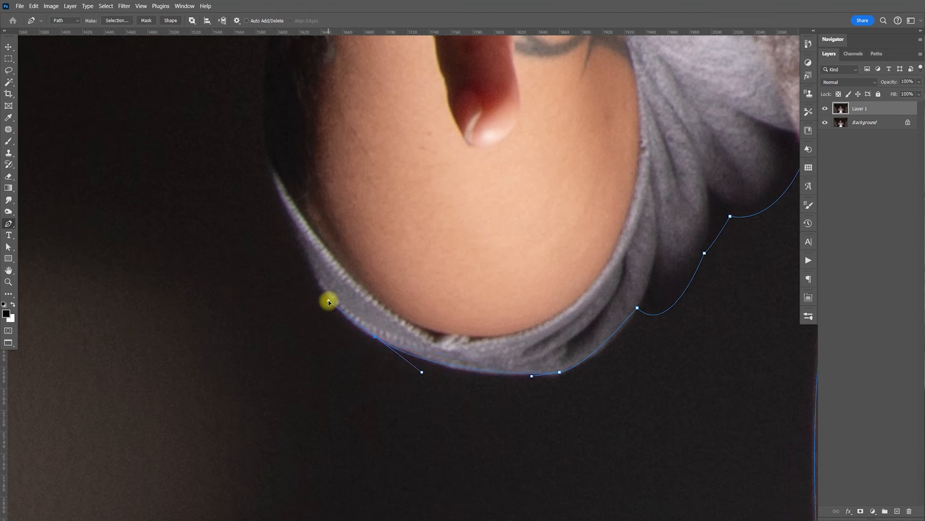
drag(326, 297, 325, 301)
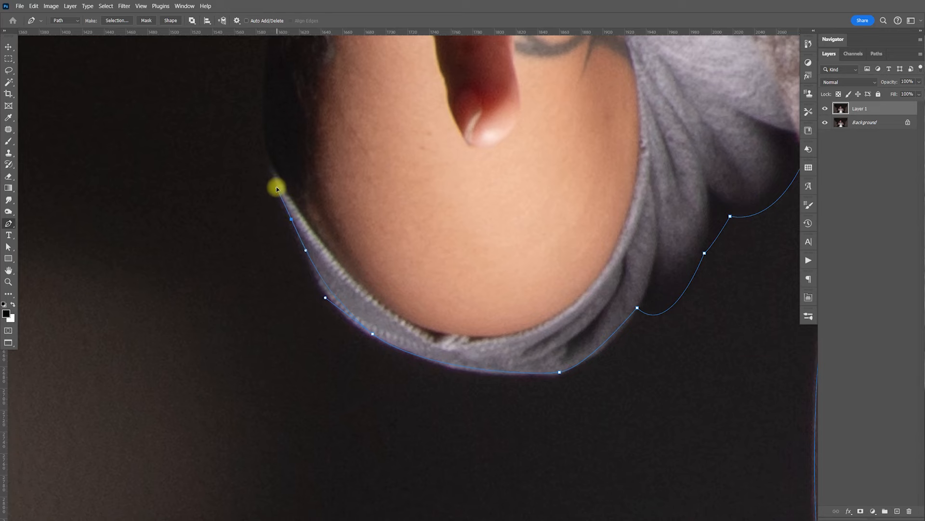
Extend the path up the shadowed outer edge of the left forearm and around the back of the hand.
scroll(299, 193, up, 5)
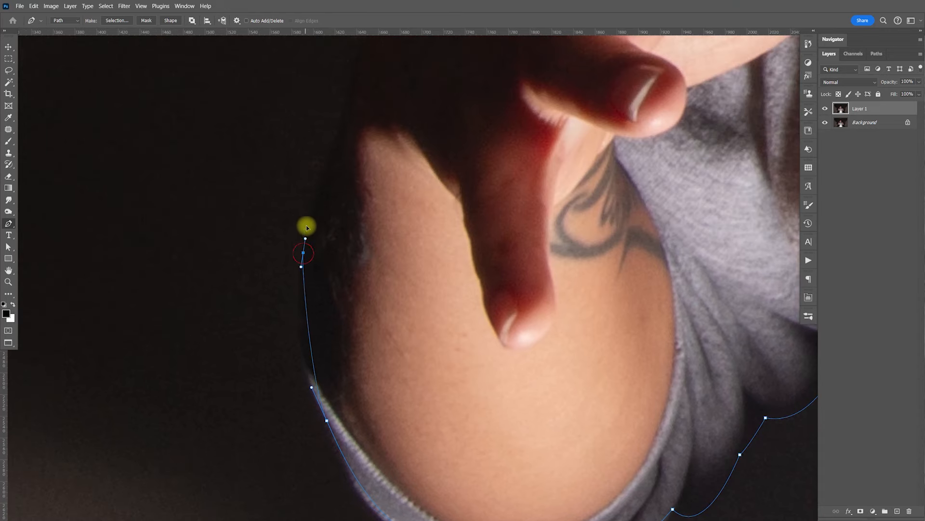
scroll(320, 186, up, 7)
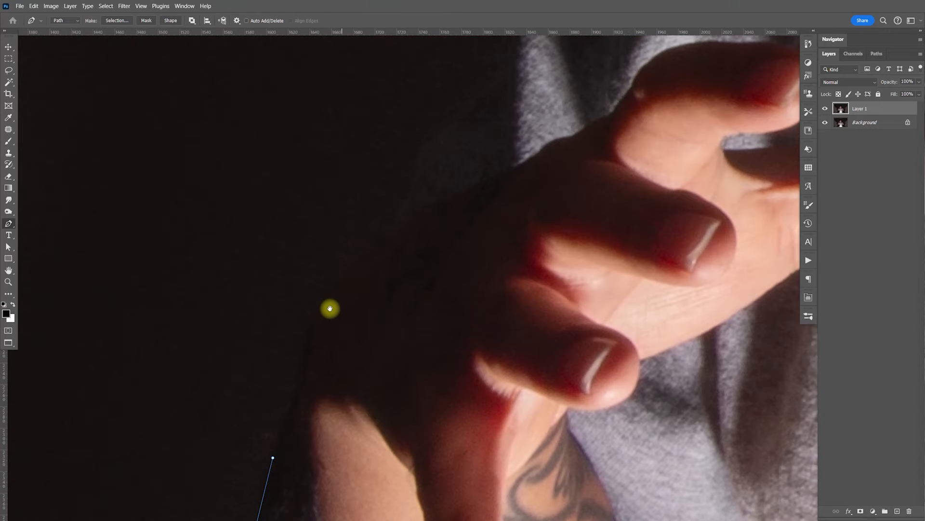
drag(320, 312, 329, 283)
drag(395, 224, 424, 210)
alt+click(395, 225)
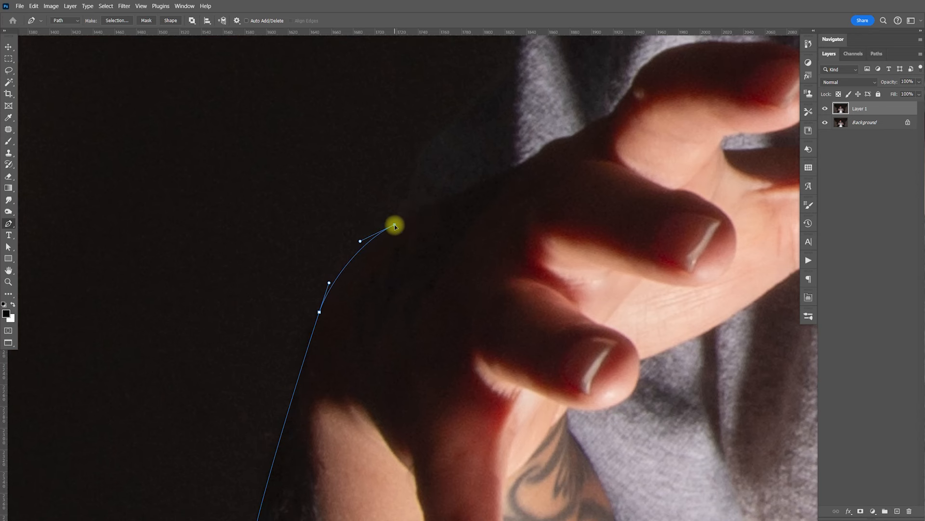
Trace the path from the back of the hand up the dark left sleeve and over the shoulder.
drag(428, 146, 432, 143)
drag(483, 124, 422, 275)
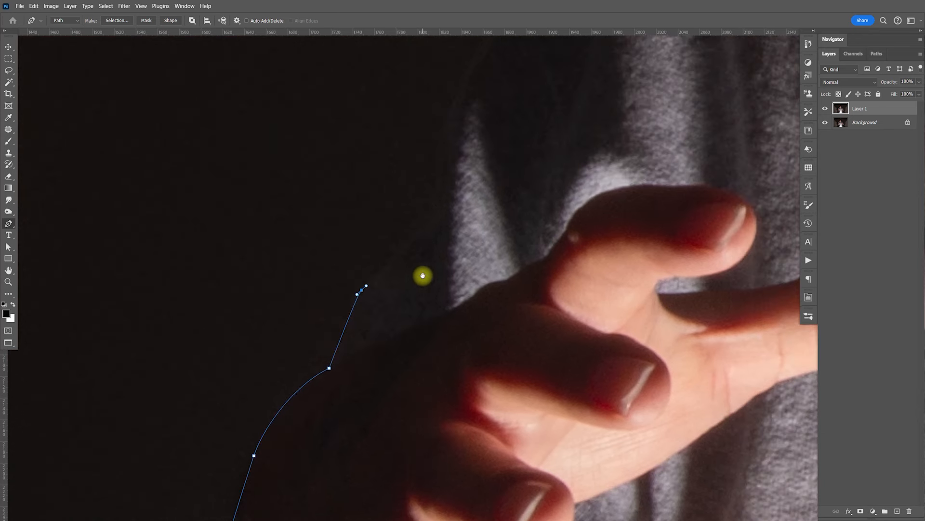
drag(439, 207, 441, 191)
drag(510, 42, 442, 248)
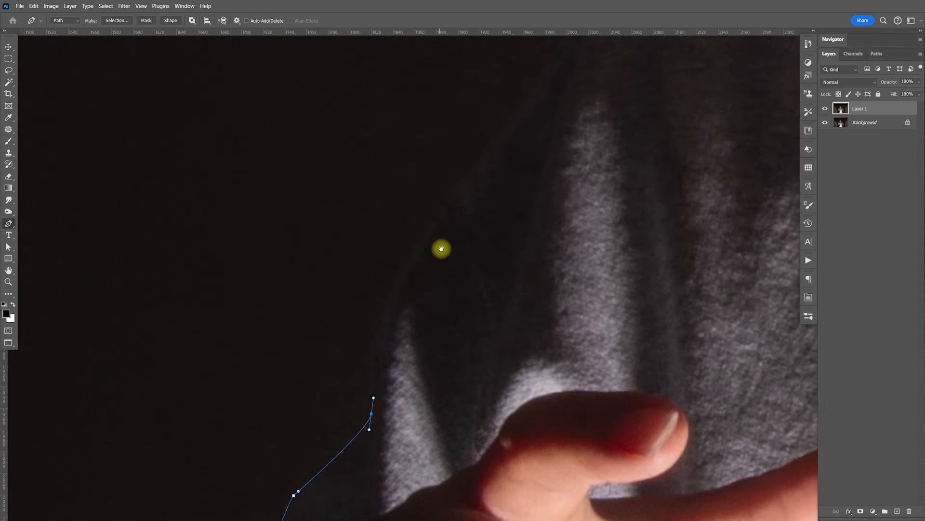
drag(457, 194, 463, 185)
drag(577, 107, 449, 306)
drag(439, 236, 466, 192)
drag(562, 145, 614, 120)
drag(605, 236, 543, 288)
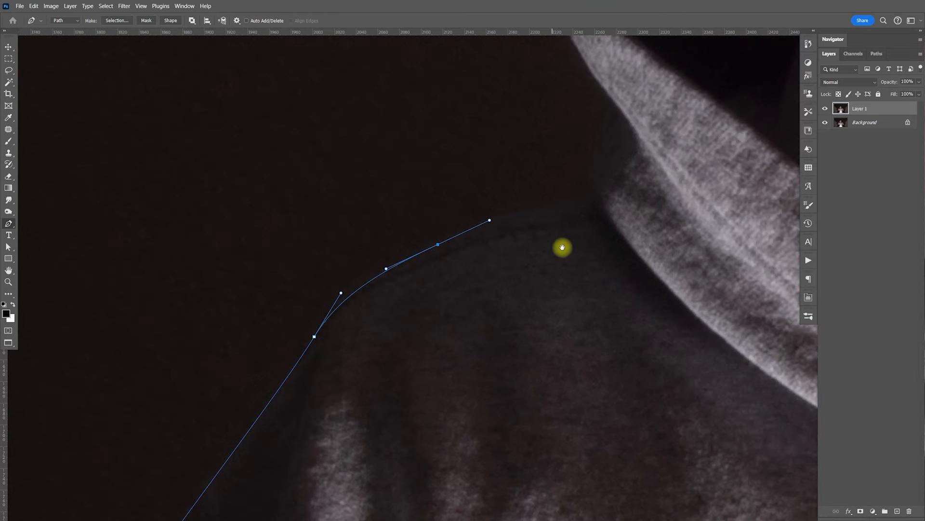
Carry the path from the shoulder around the left outer edge of the hood to the ear.
drag(587, 195, 523, 326)
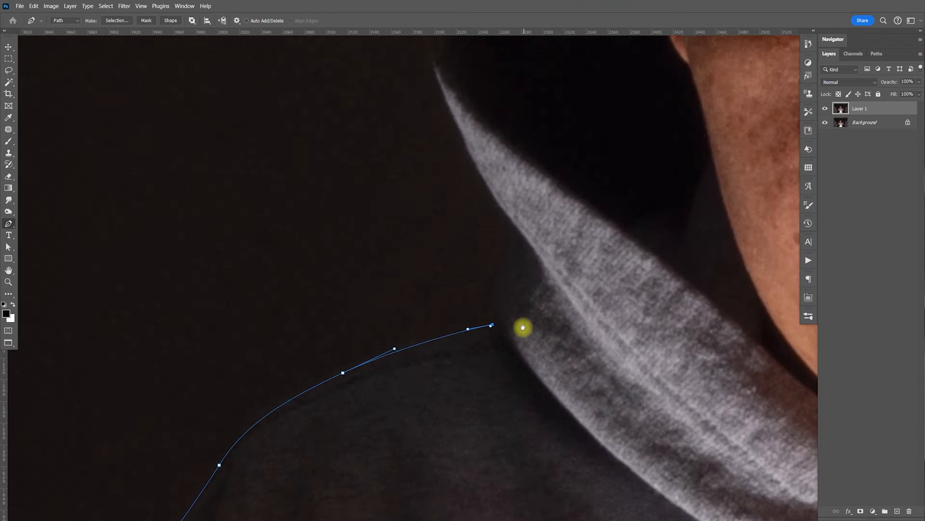
drag(514, 231, 539, 293)
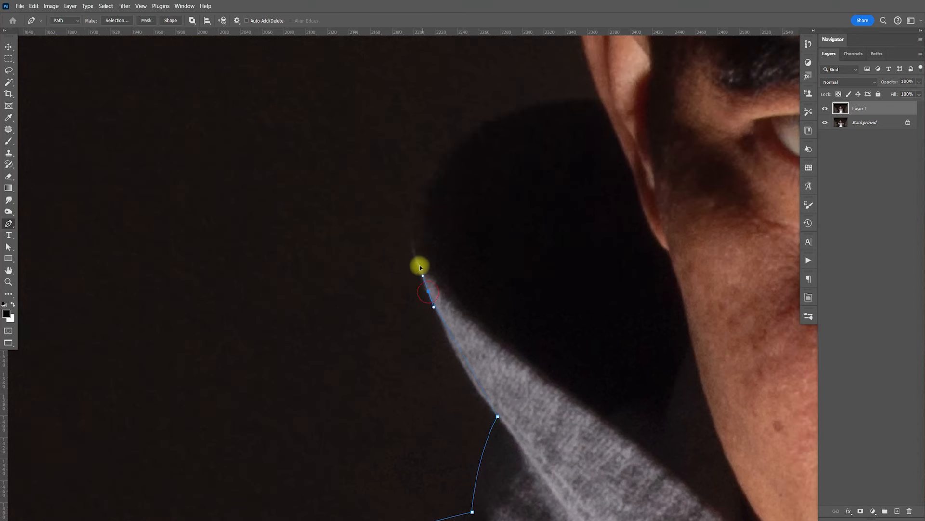
drag(468, 138, 531, 100)
click(602, 103)
Trace the path around the left ear to where it meets the side of the head.
drag(616, 107, 417, 314)
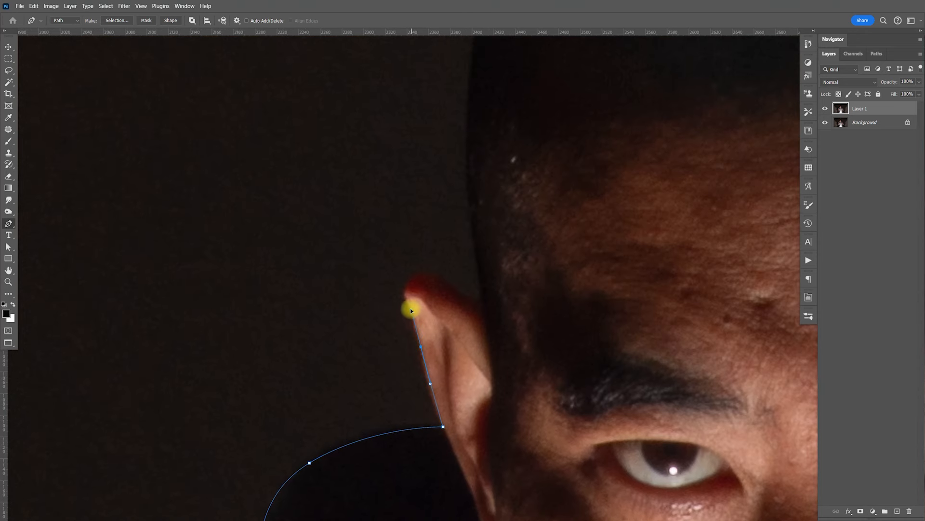
drag(417, 275, 430, 413)
click(483, 302)
Trace the path up the left side of the head to the top of the crown with curved anchors.
drag(391, 261, 395, 209)
drag(477, 219, 395, 399)
drag(364, 228, 410, 168)
drag(607, 190, 482, 277)
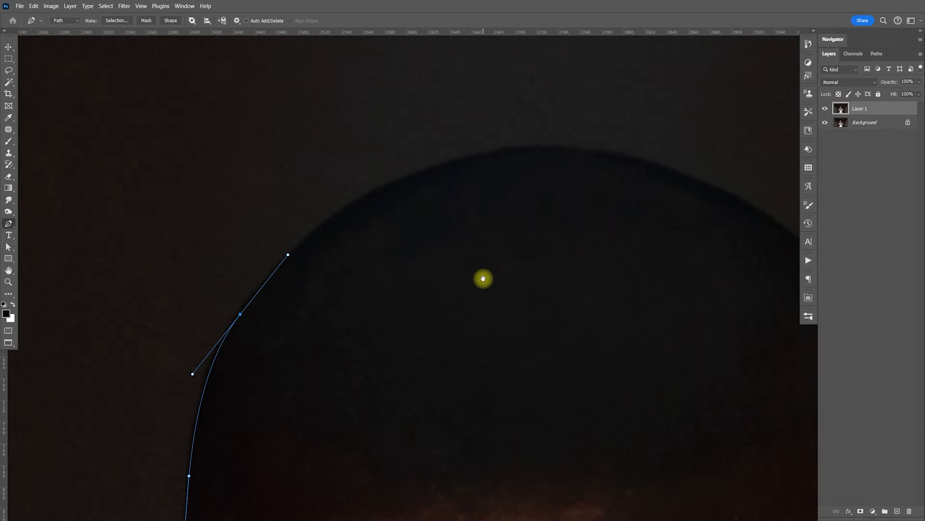
drag(526, 151, 668, 145)
drag(595, 263, 405, 230)
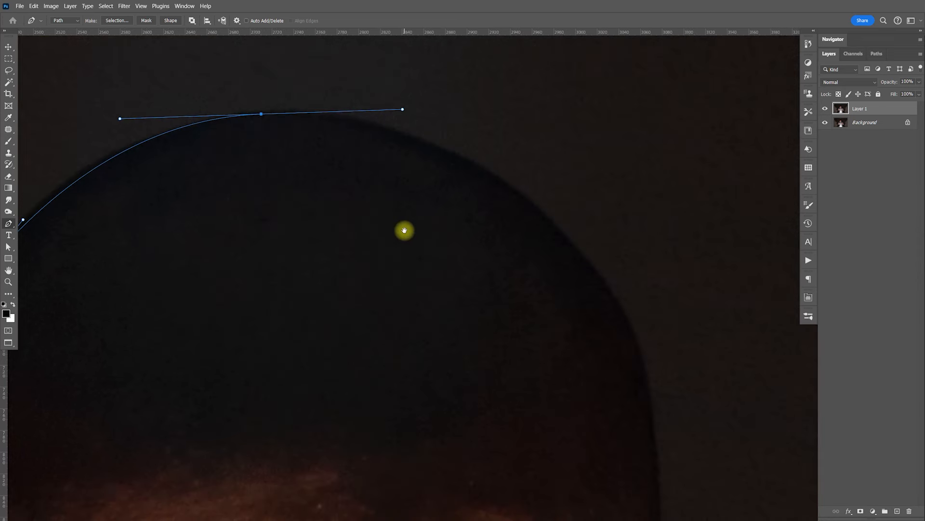
Continue the path from the crown down the right side of the head to the top of the ear.
drag(583, 255, 628, 315)
drag(626, 328, 611, 304)
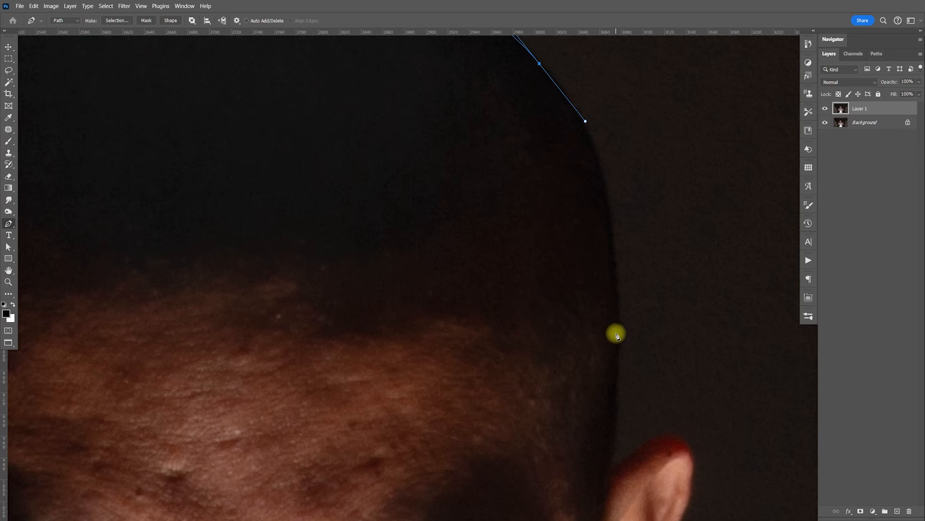
drag(618, 336, 614, 437)
key(ctrl+z)
drag(616, 298, 616, 399)
scroll(605, 386, down, 4)
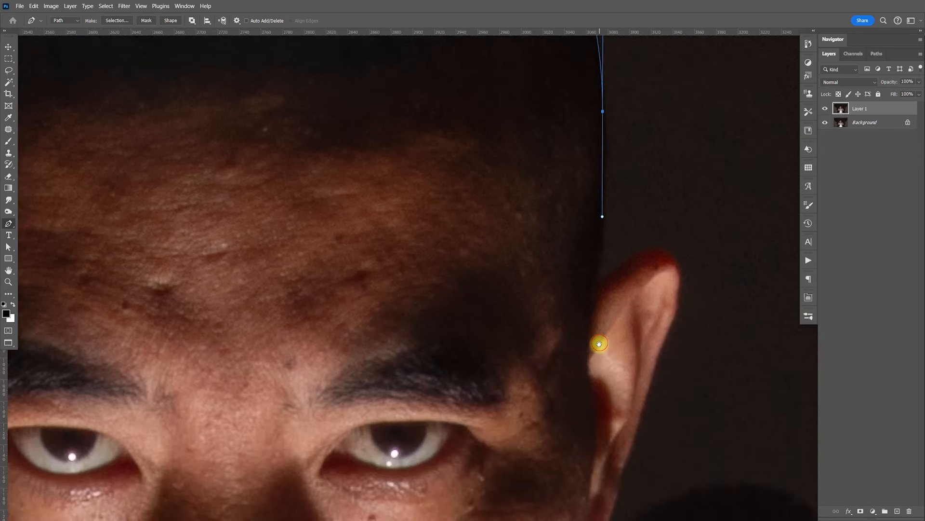
click(598, 288)
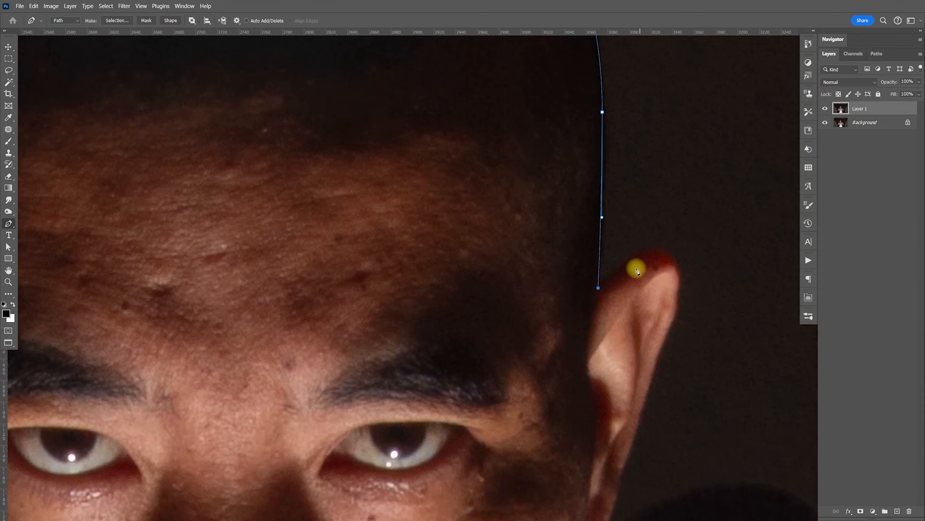
Trace the path around the right ear and down its outer edge to the hood.
drag(630, 262, 640, 252)
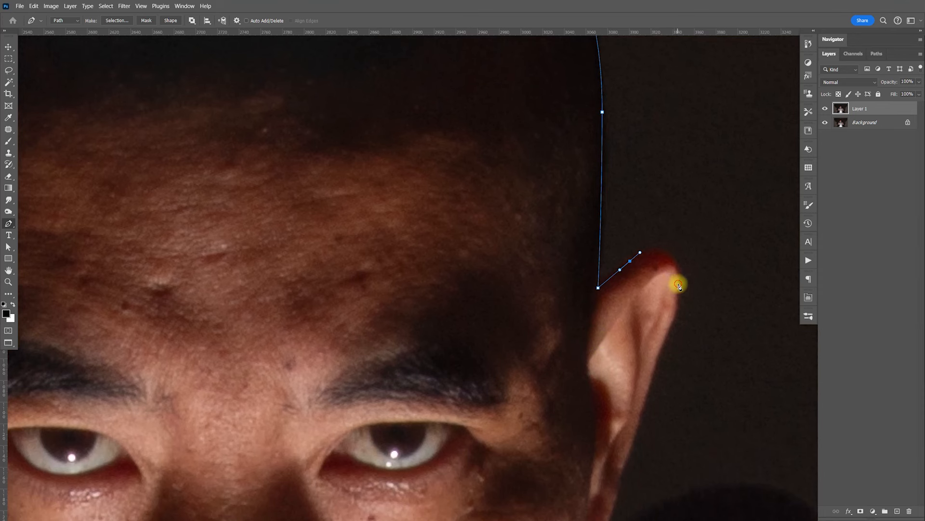
drag(672, 329, 642, 368)
scroll(657, 322, down, 1)
scroll(637, 383, down, 1)
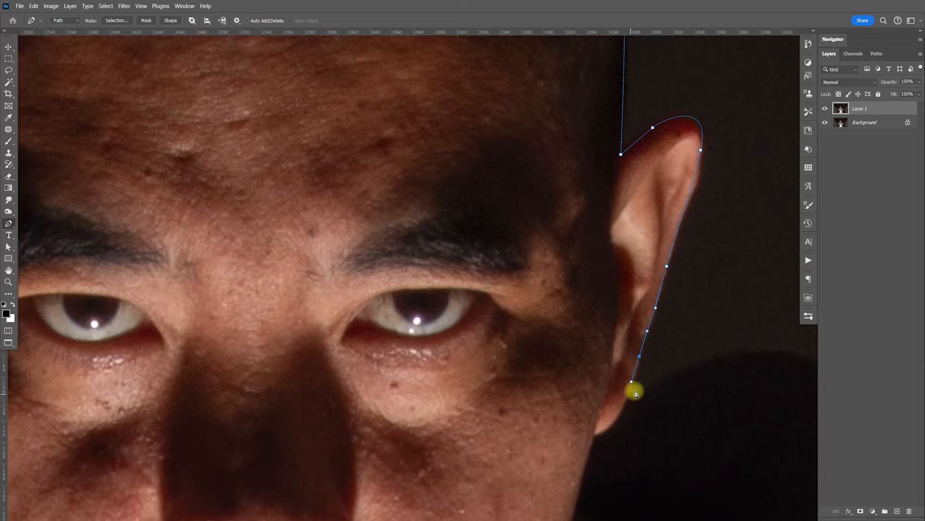
scroll(622, 379, down, 3)
scroll(622, 379, right, 2)
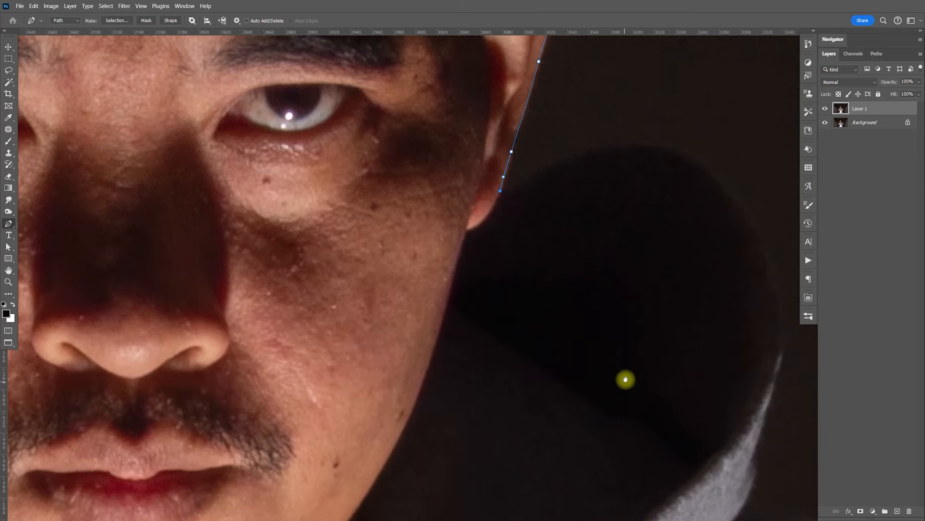
Trace the path along the curved right outer edge of the hood down to its base at the shoulder.
drag(607, 147, 607, 146)
drag(728, 190, 765, 249)
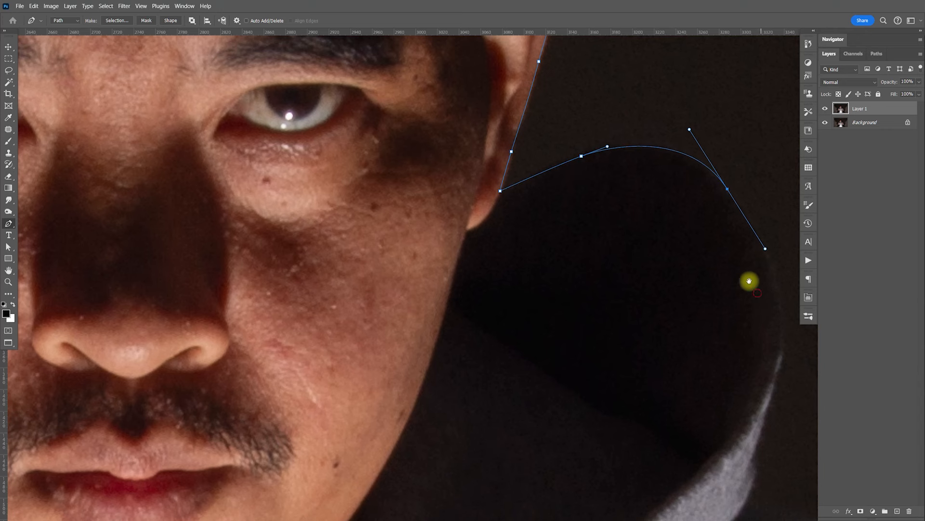
scroll(730, 259, down, 2)
scroll(731, 259, right, 1)
drag(702, 266, 683, 345)
click(671, 388)
Trace the path from the hood's base along the right shoulder and down the outer edge of the upper sleeve.
drag(723, 410, 206, 36)
drag(328, 64, 375, 105)
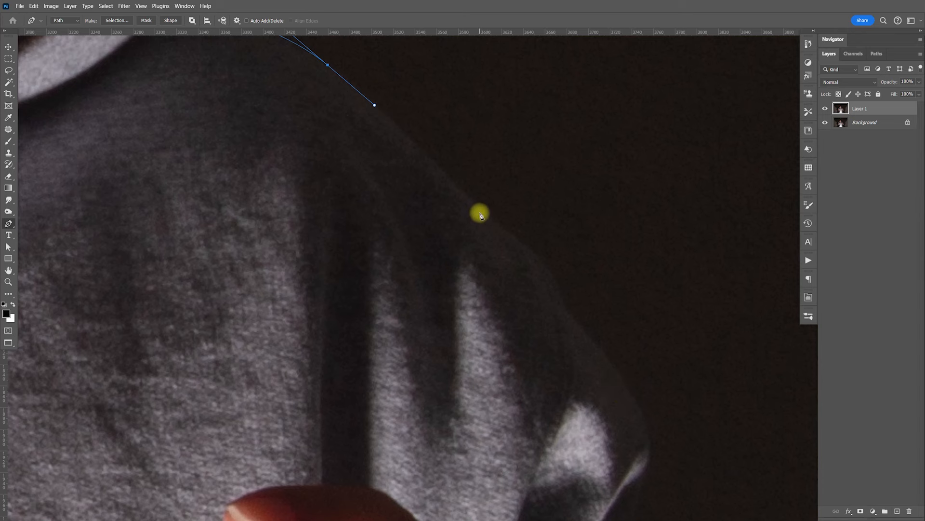
drag(479, 210, 510, 236)
drag(559, 292, 566, 314)
drag(626, 413, 582, 219)
drag(604, 252, 598, 298)
drag(593, 376, 612, 392)
drag(656, 435, 666, 454)
Continue the path past the sleeve's outer edge beside the hand and down the outer edge of the bare forearm.
drag(637, 411, 565, 322)
click(553, 309)
drag(630, 379, 623, 418)
drag(636, 441, 600, 371)
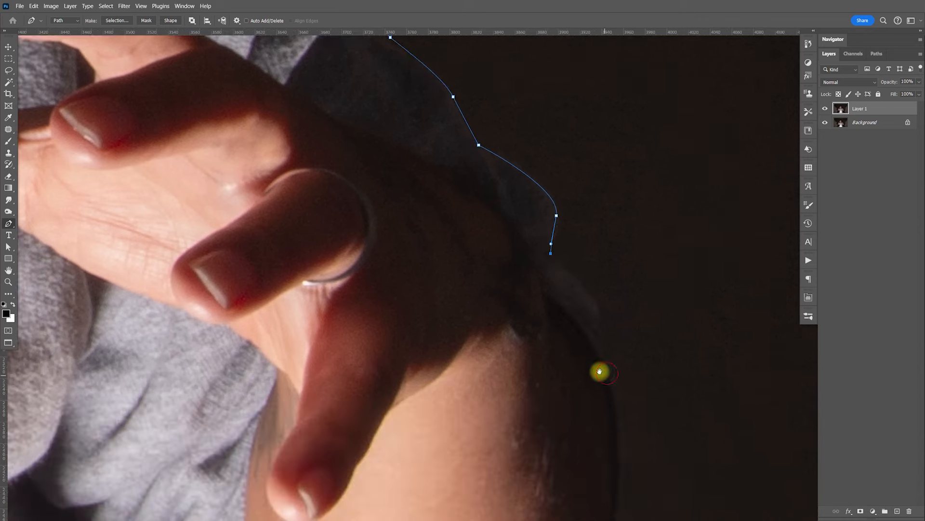
drag(592, 307, 593, 331)
scroll(594, 338, down, 5)
scroll(593, 337, right, 1)
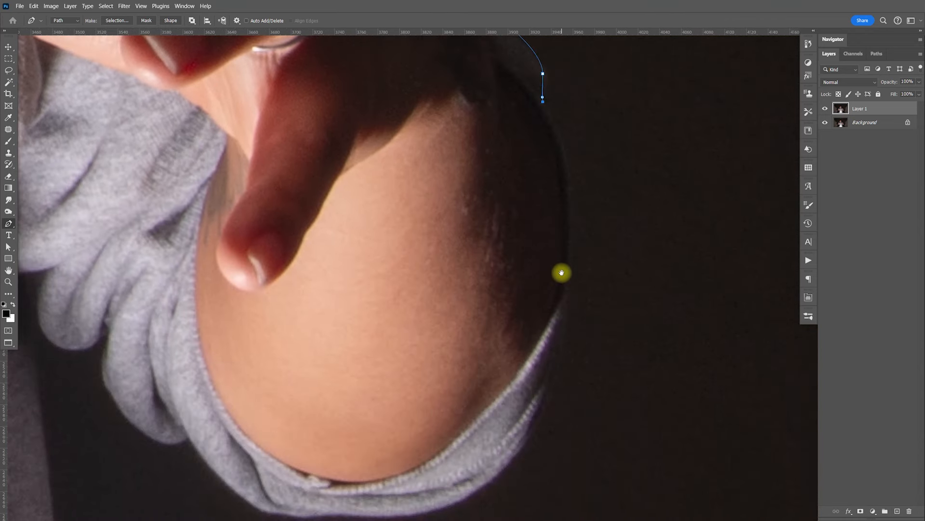
drag(570, 273, 681, 251)
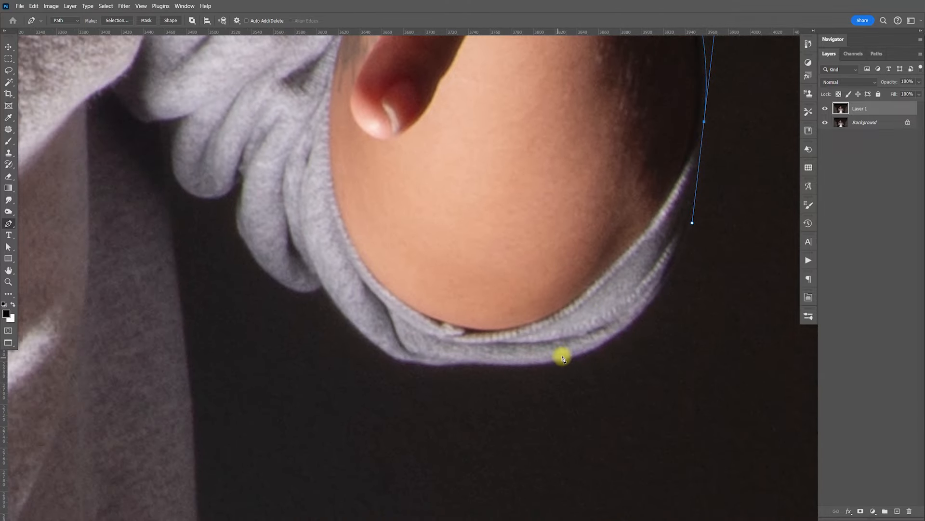
Trace the underside of the rolled-up cuff below the elbow and adjust the direction handle to fit its curve.
drag(568, 358, 477, 377)
click(462, 361)
drag(447, 362, 430, 364)
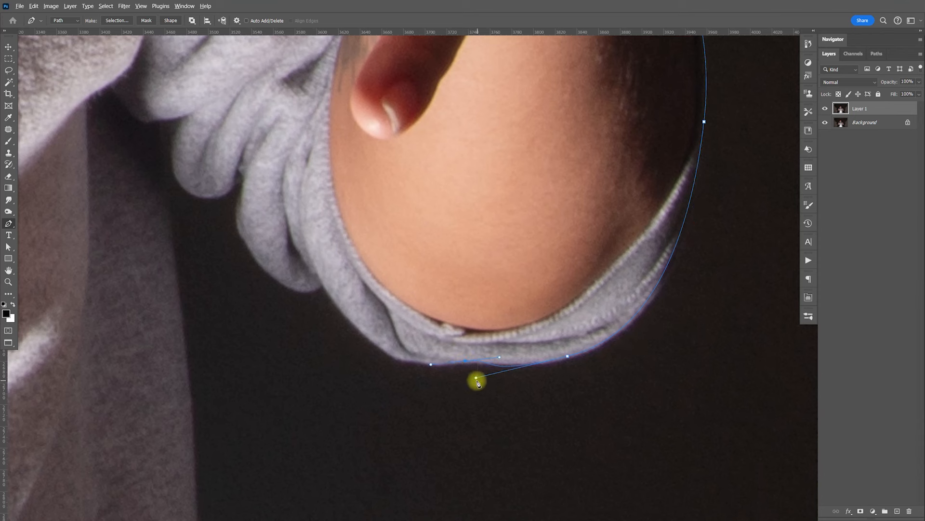
drag(475, 378, 508, 376)
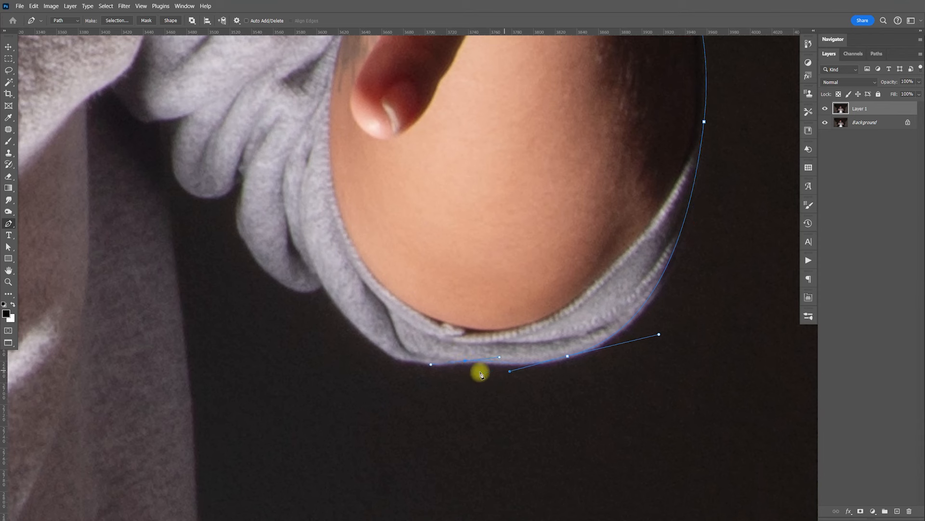
Trace the path around the sleeve folds from the cuff inward to where the sleeve meets the torso.
click(380, 347)
drag(373, 302, 510, 353)
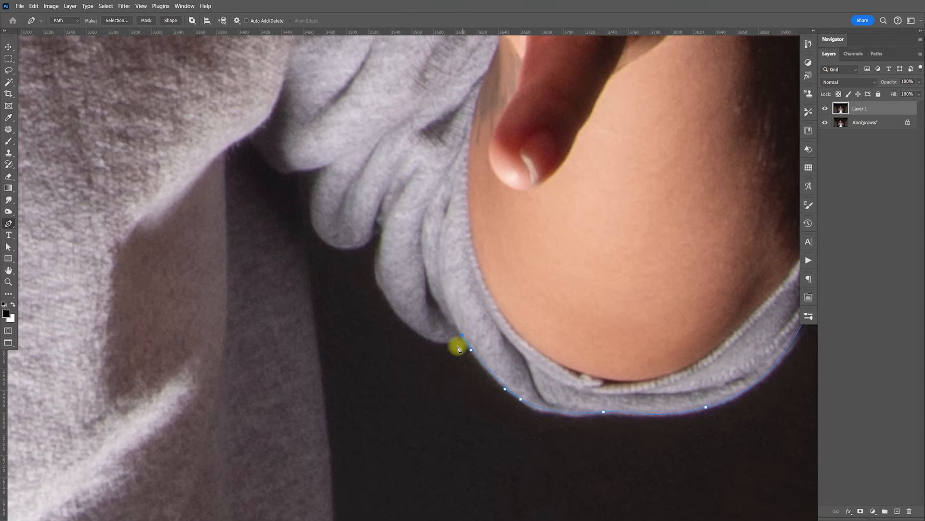
drag(416, 332, 389, 312)
drag(378, 269, 509, 304)
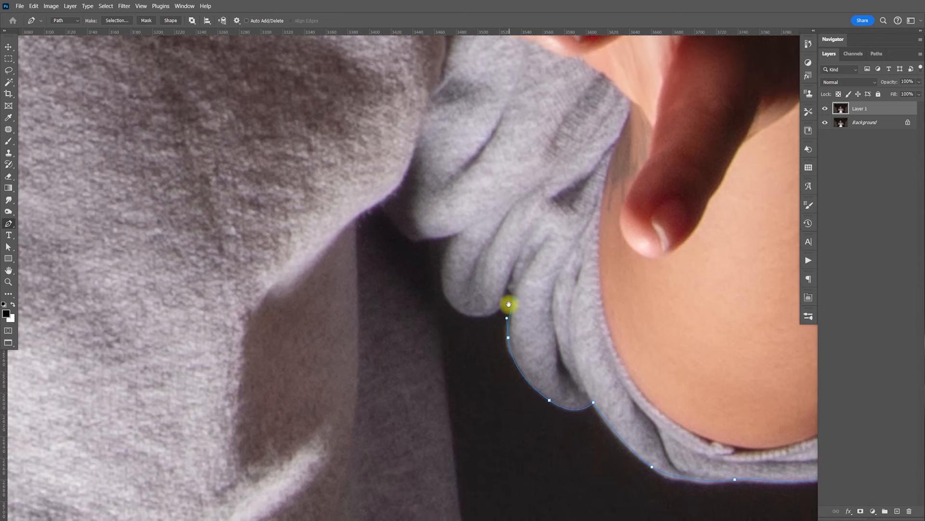
click(510, 295)
drag(464, 313, 446, 302)
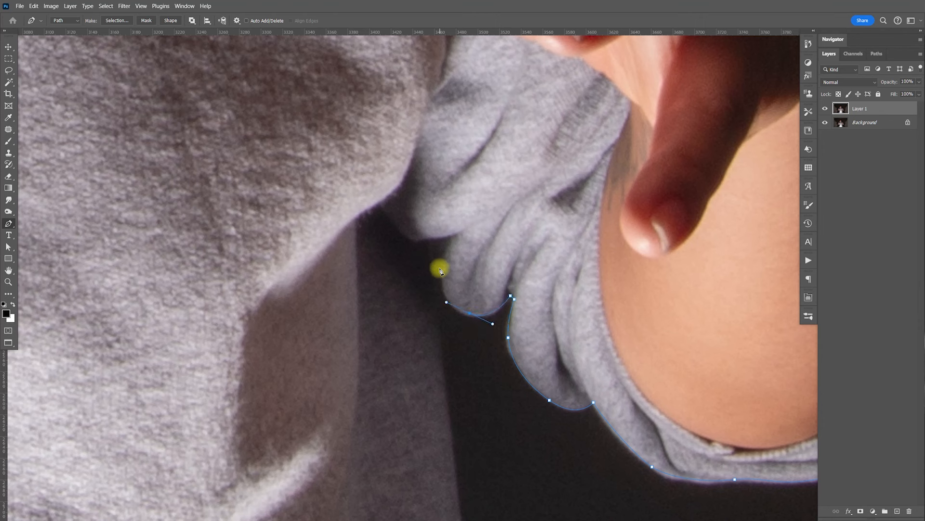
click(428, 238)
Trace the path straight down the right side of the hoodie's torso toward the hem.
drag(448, 409, 471, 145)
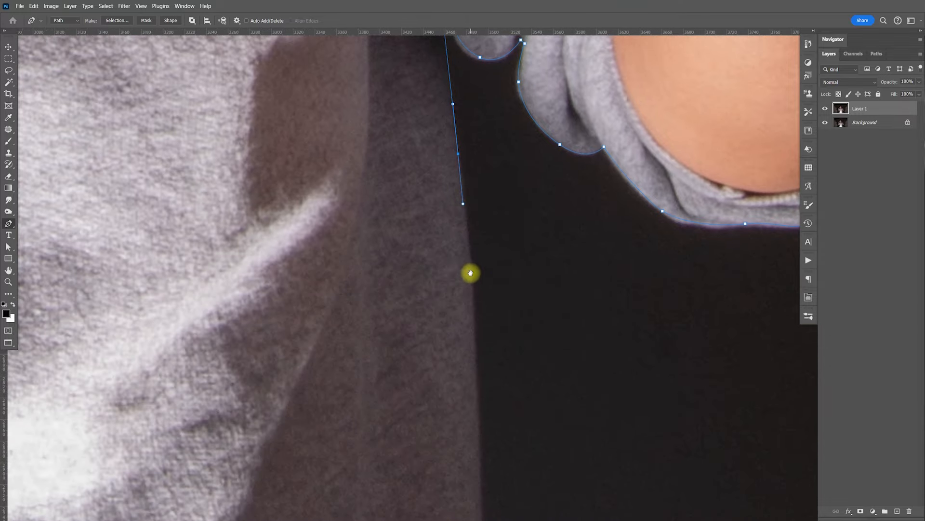
drag(480, 406, 477, 220)
drag(481, 332, 501, 212)
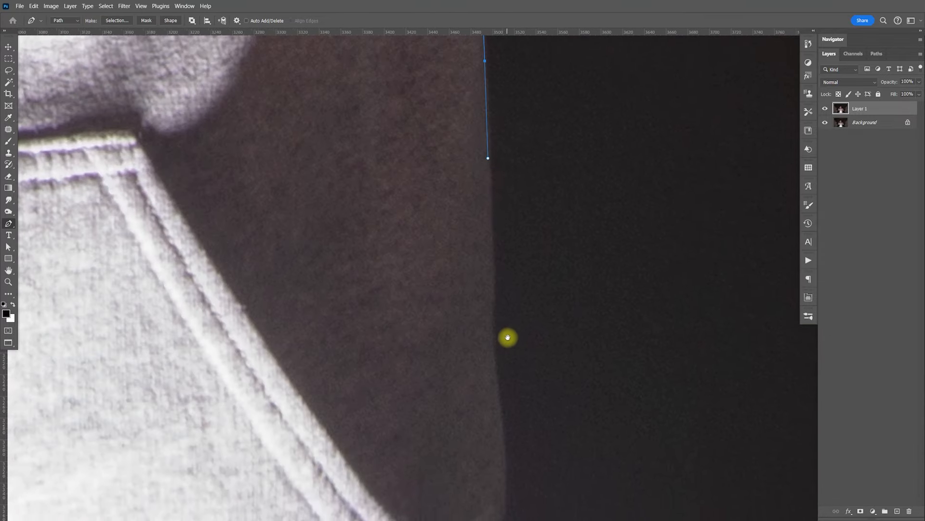
drag(493, 354, 524, 238)
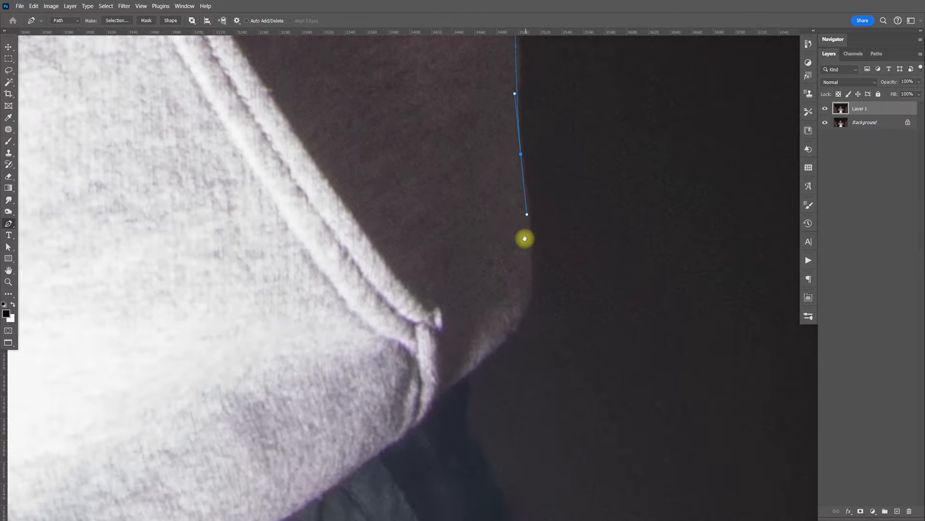
Curve the path around the hoodie's lower right hem corner and follow the outer edge of the trousers downward.
drag(516, 322, 490, 348)
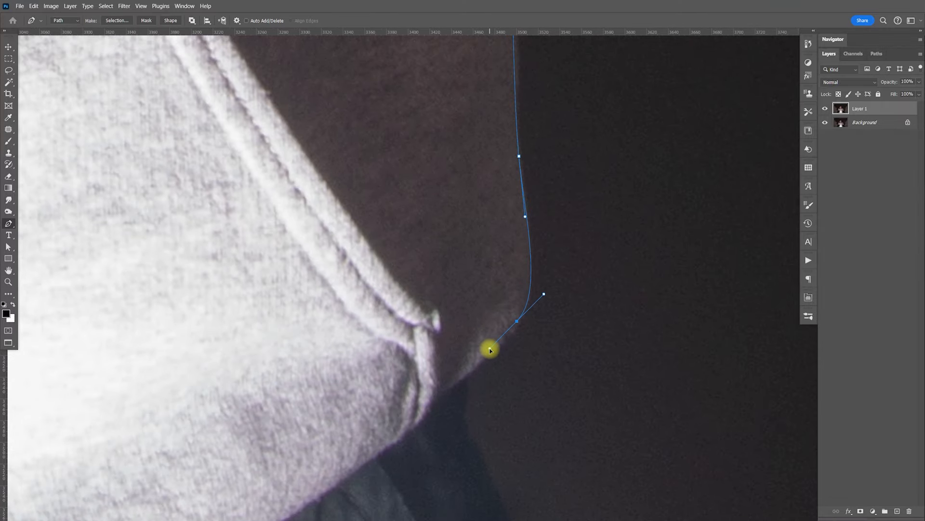
click(466, 376)
drag(465, 431, 463, 354)
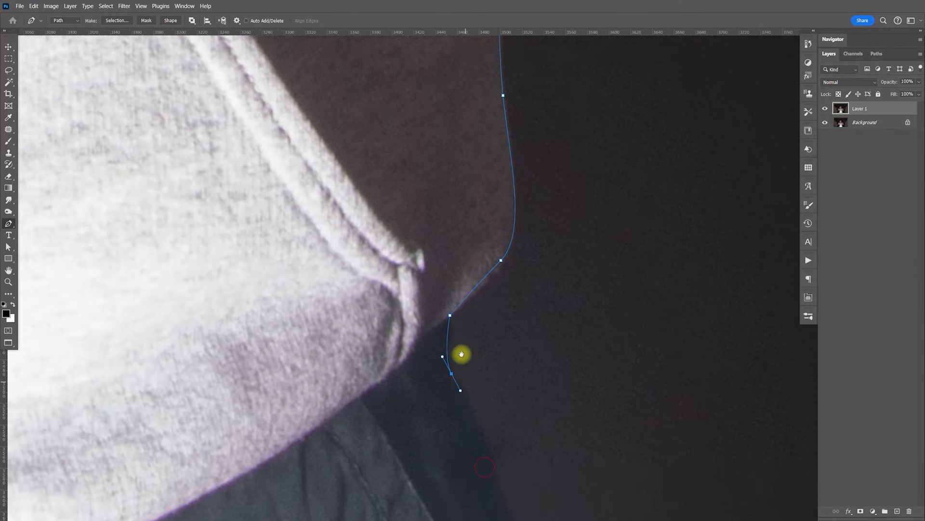
drag(450, 232, 458, 260)
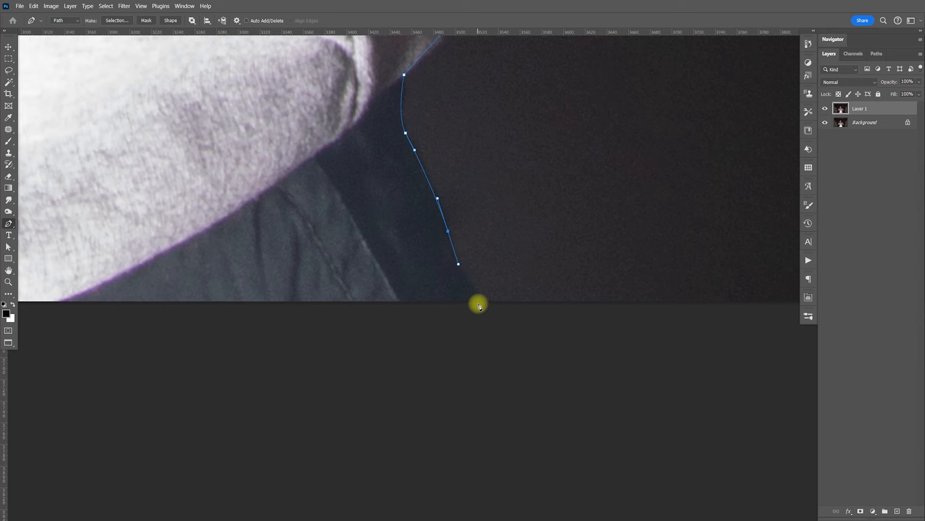
End the trouser edge at the image's bottom border and close the path below the canvas at its starting anchor.
drag(480, 298, 491, 315)
click(499, 329)
drag(436, 349, 616, 333)
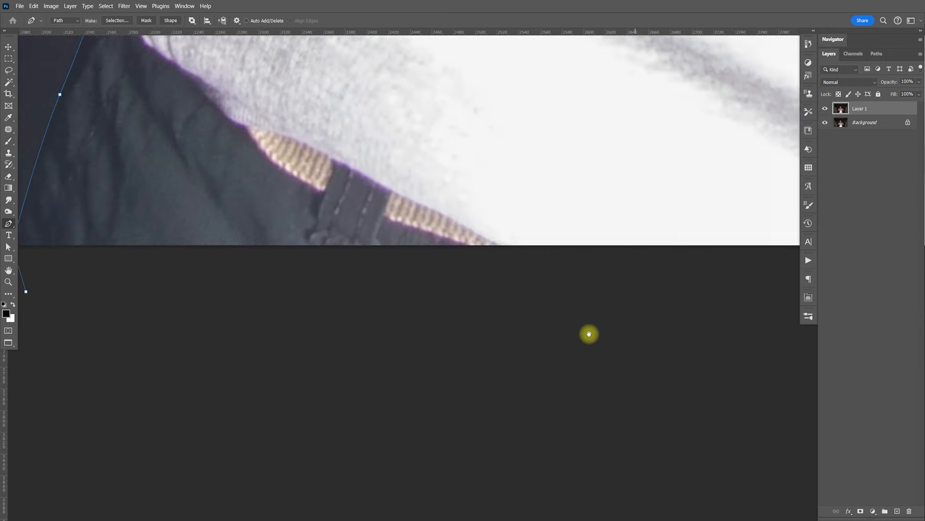
click(397, 389)
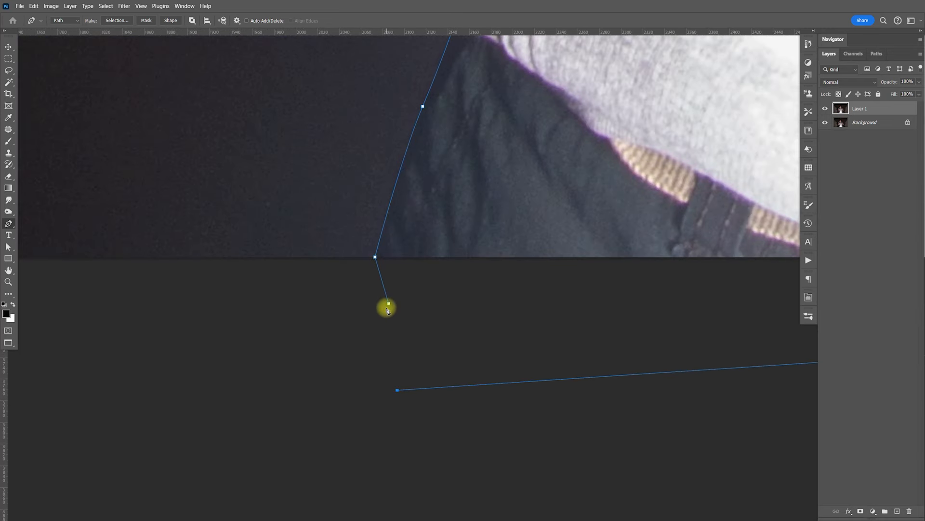
drag(496, 247, 557, 299)
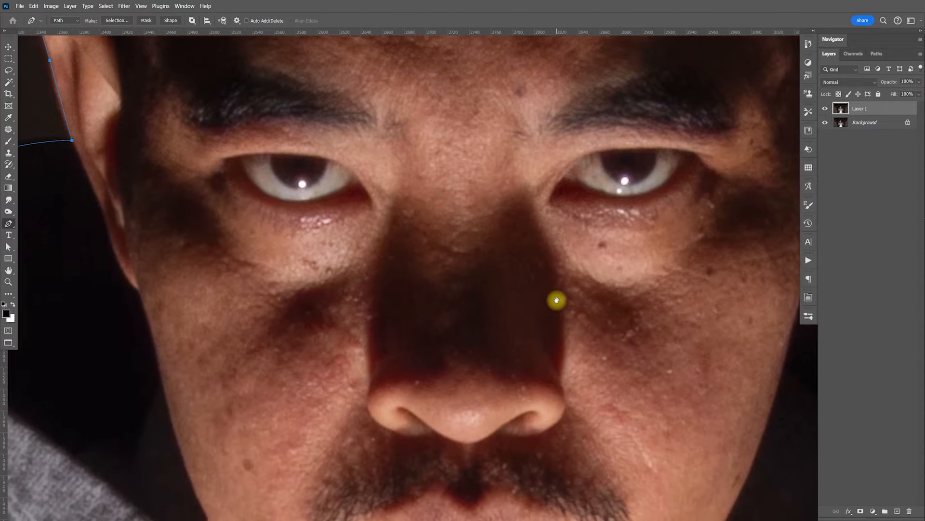
Convert the closed path around the man into a new anti-aliased selection with a feather radius of 0 pixels.
key(ctrl+minus)
key(ctrl+minus)
key(ctrl+minus)
key(ctrl+minus)
key(ctrl+minus)
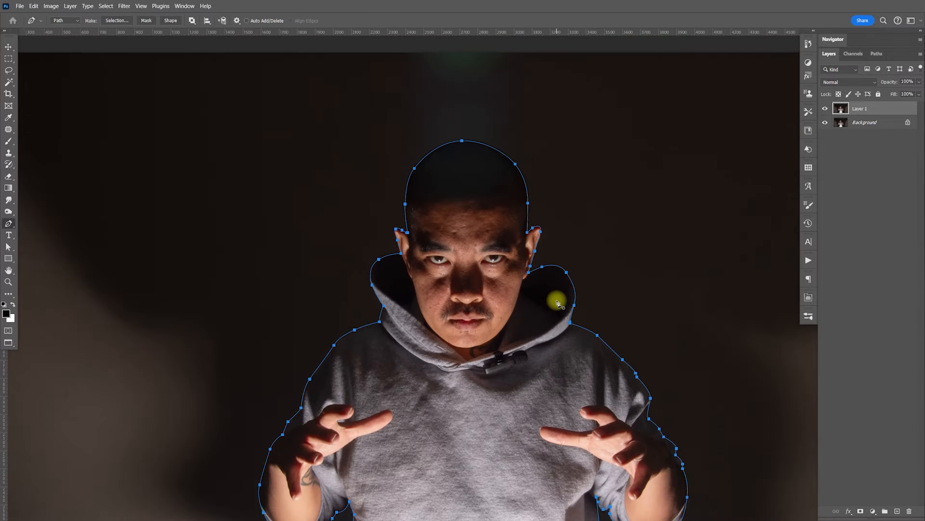
drag(554, 413, 545, 440)
drag(580, 238, 584, 363)
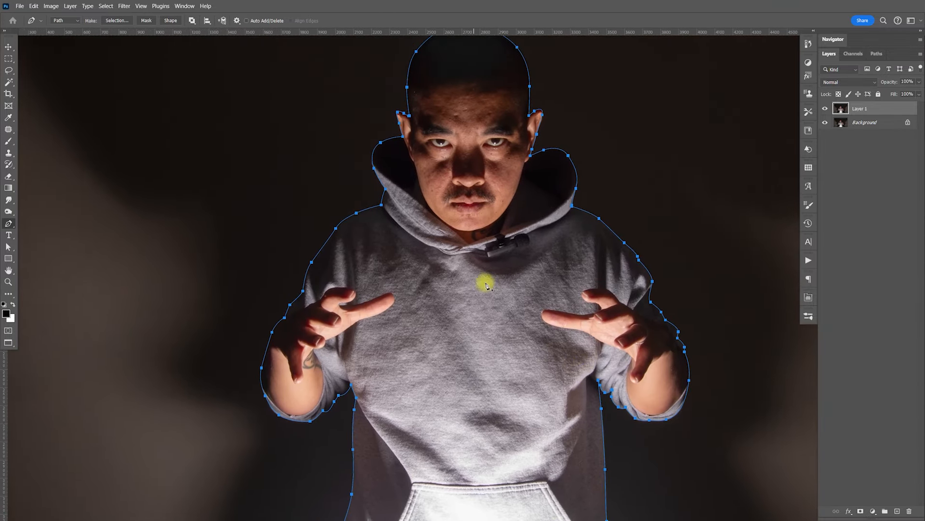
right_click(478, 300)
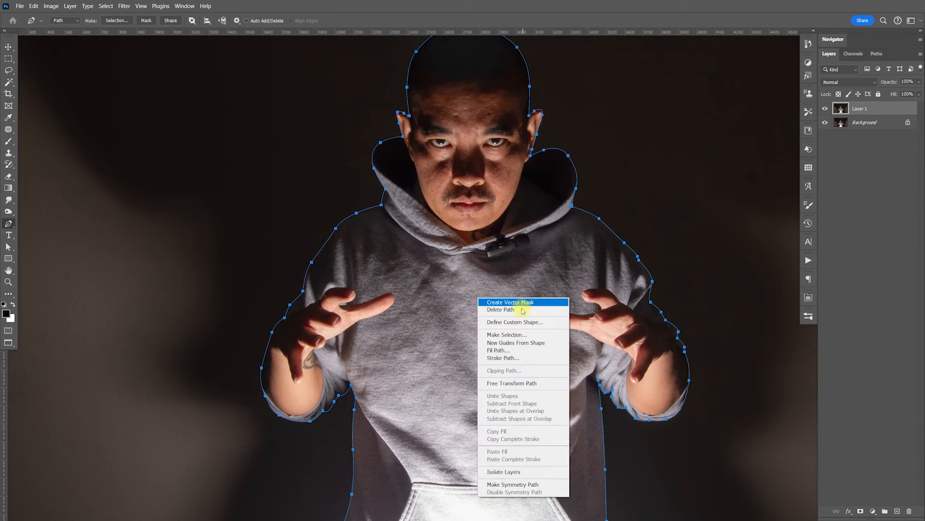
click(502, 332)
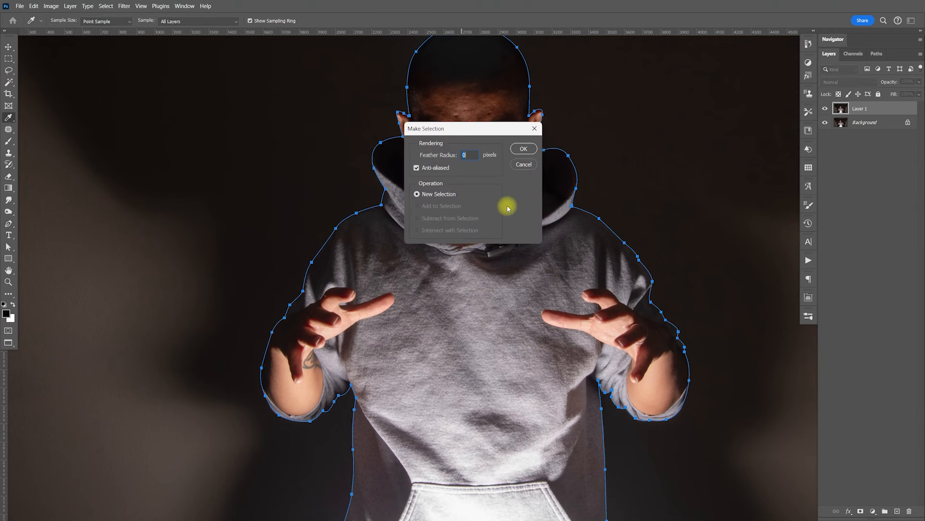
key(Return)
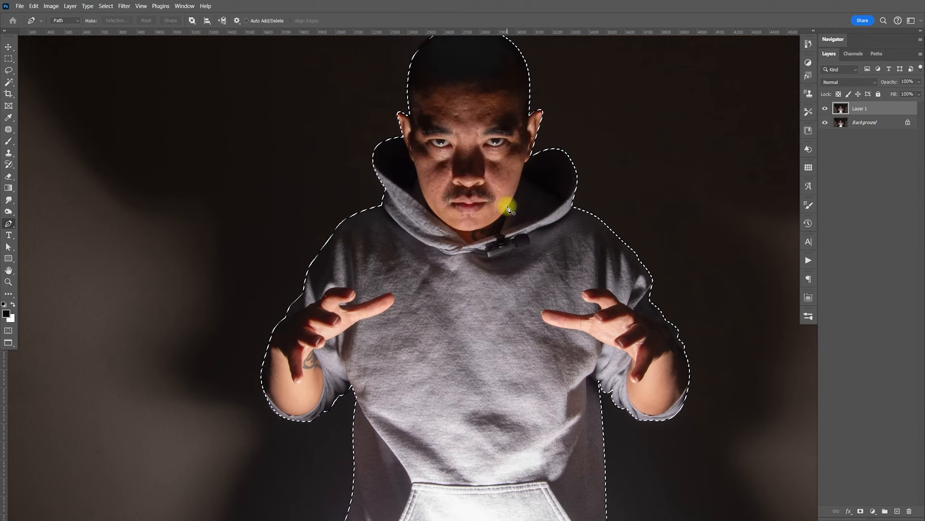
Copy the selected man to a new layer and hide Layer 1 and the Background.
key(ctrl+j)
drag(825, 123, 828, 146)
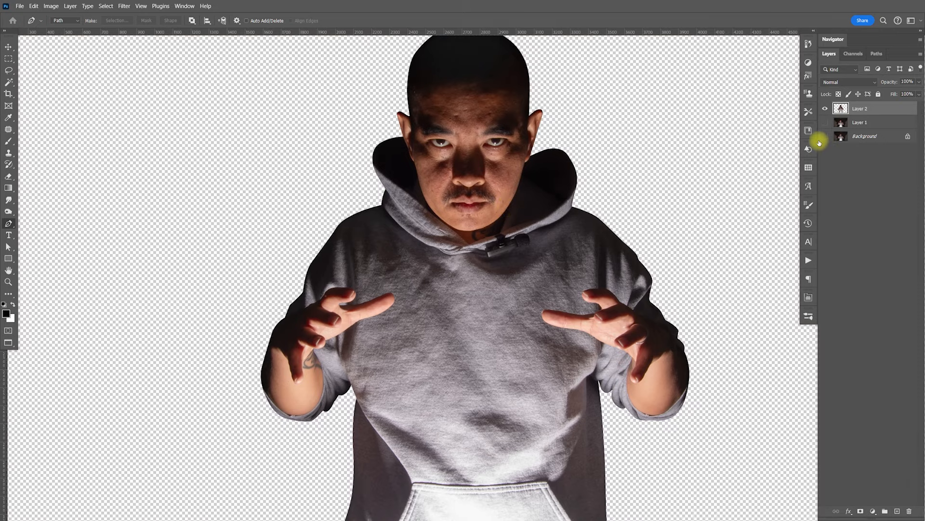
Duplicate Layer 2 and erase the clip-on microphone at the hoodie's collar on the copy with the Remove tool at size 20.
key(z)
drag(502, 259, 544, 308)
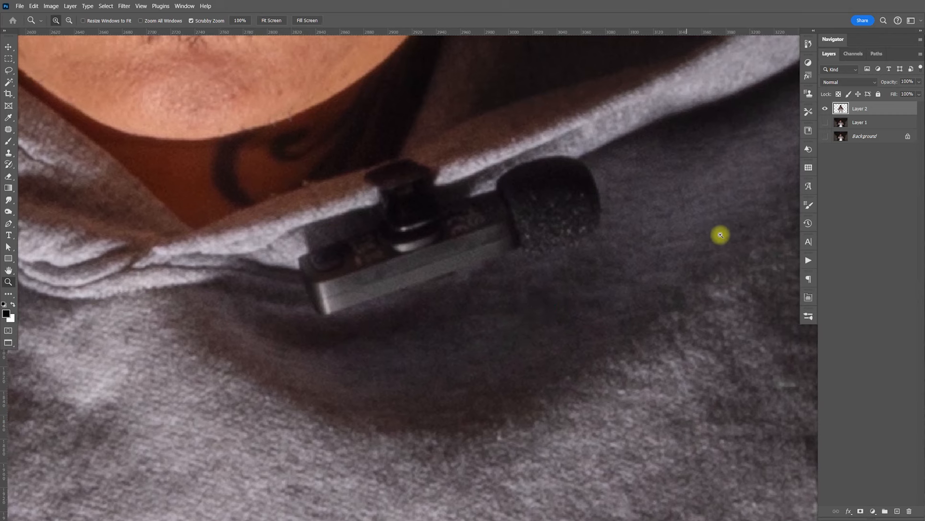
drag(723, 251, 739, 285)
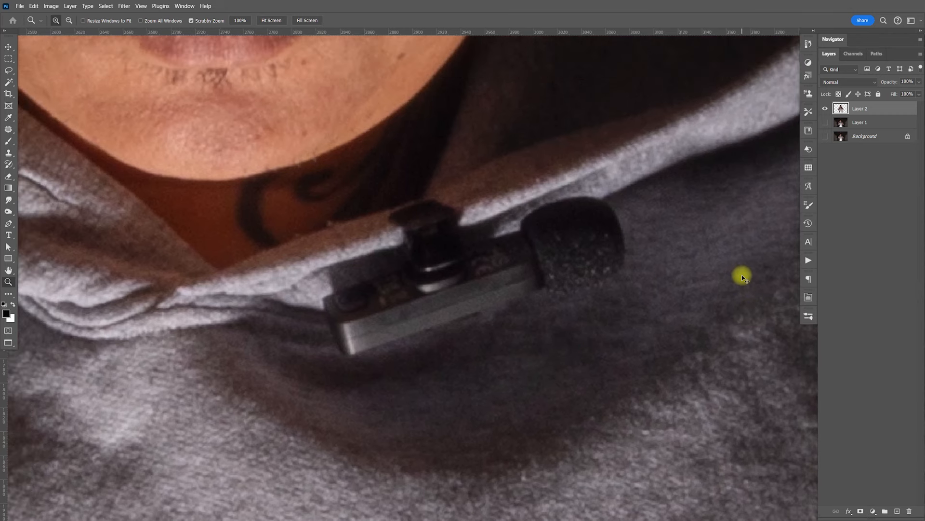
key(ctrl+minus)
key(ctrl+plus)
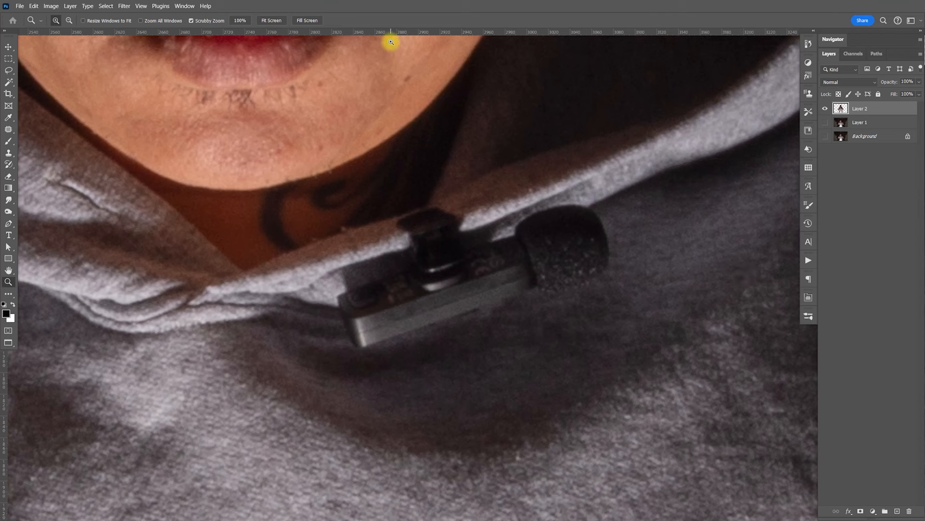
key(ctrl+j)
key(shift+j)
mouse_move(400, 226)
mouse_down()
mouse_move(407, 250)
mouse_move(398, 243)
mouse_up()
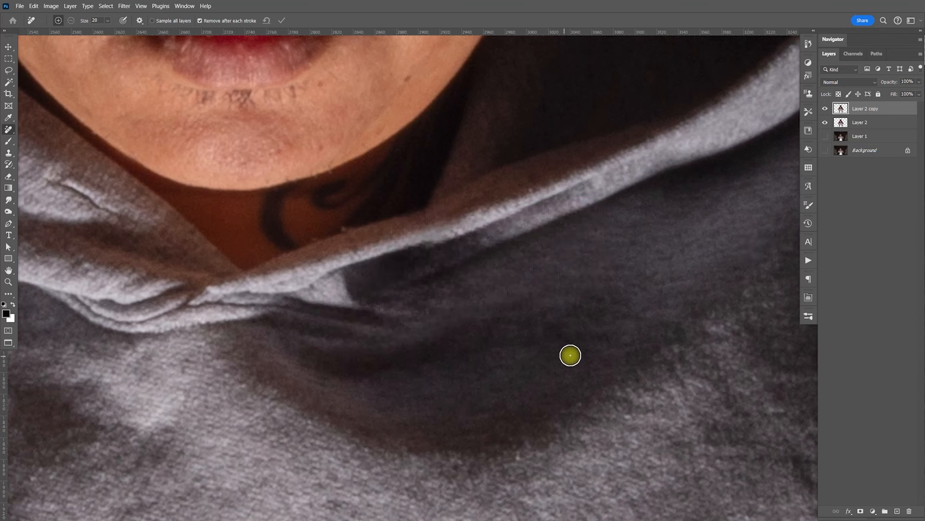
Hide Layer 2 copy and draw a lasso selection with 3 px feather around the microphone on Layer 2.
click(825, 109)
click(860, 122)
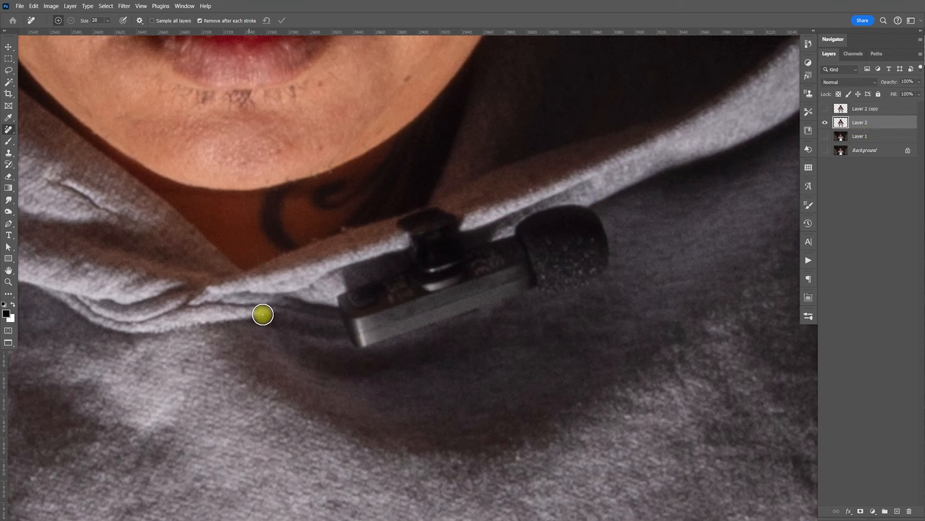
click(10, 71)
click(50, 63)
click(140, 20)
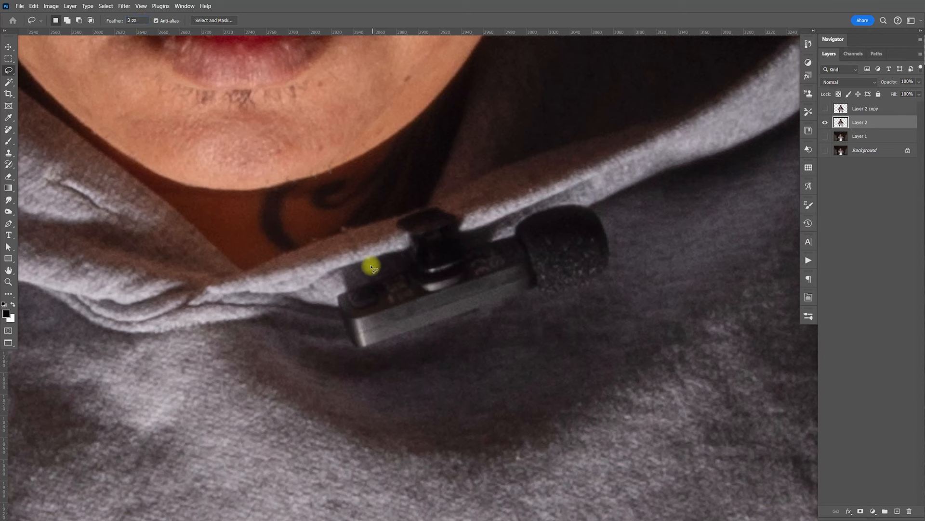
mouse_move(334, 289)
mouse_down()
mouse_move(331, 271)
mouse_move(401, 220)
mouse_move(333, 267)
mouse_move(352, 243)
mouse_move(416, 200)
mouse_move(472, 204)
mouse_move(576, 185)
mouse_move(624, 210)
mouse_move(638, 252)
mouse_move(626, 296)
mouse_move(574, 329)
mouse_move(424, 369)
mouse_move(364, 375)
mouse_move(326, 356)
mouse_move(324, 292)
mouse_up()
Replace the selected microphone using Generative Fill with an empty prompt.
click(33, 6)
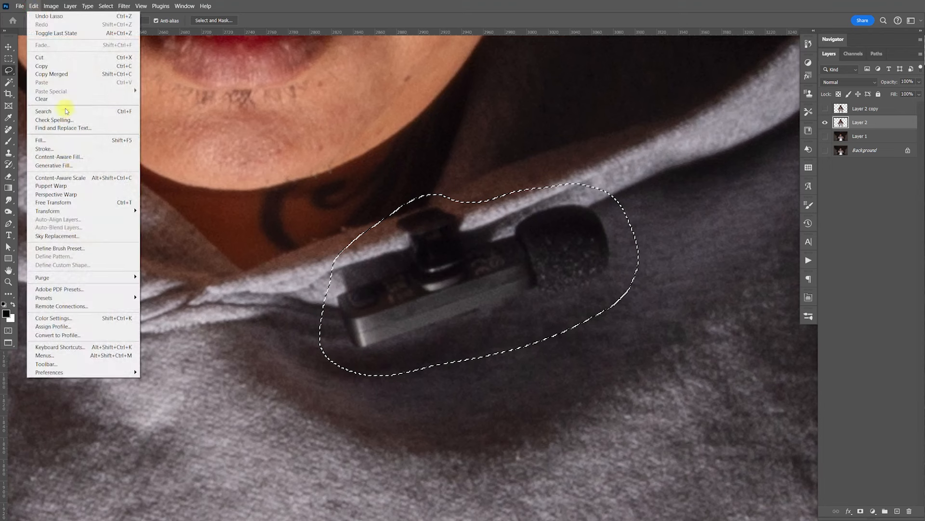
click(74, 165)
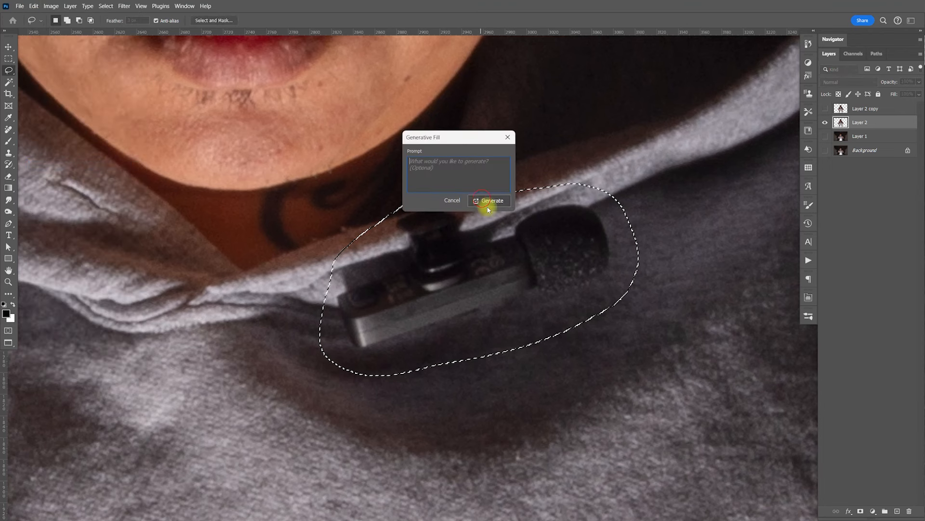
click(481, 201)
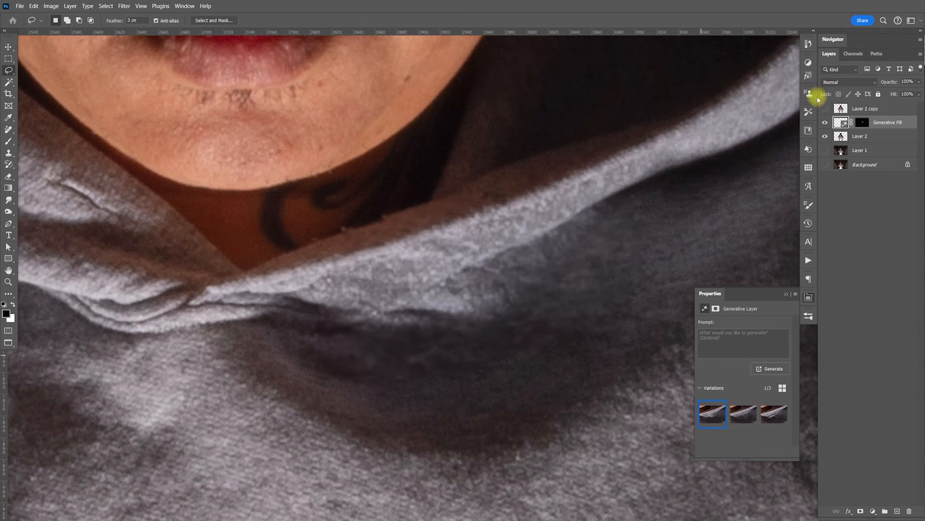
Compare the three generated variations of the collar area and return to the first one.
click(742, 413)
click(772, 413)
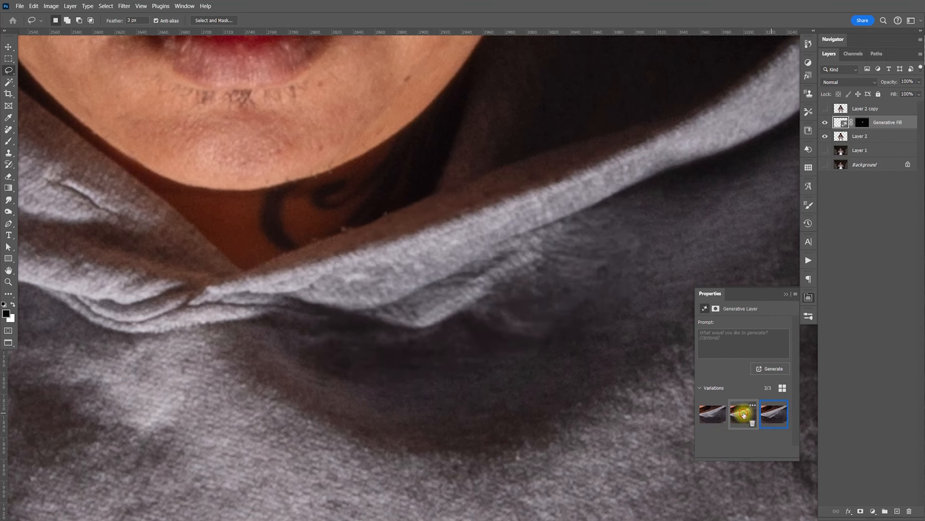
click(743, 414)
click(713, 413)
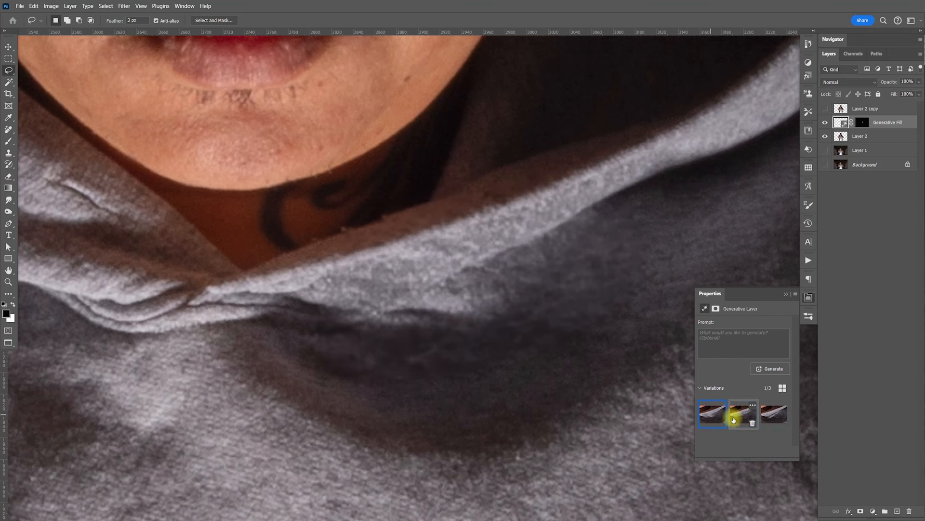
Compare the first generated variation with the Remove tool version by toggling Layer 2 copy's visibility, leaving Layer 2 copy shown.
click(733, 418)
click(713, 414)
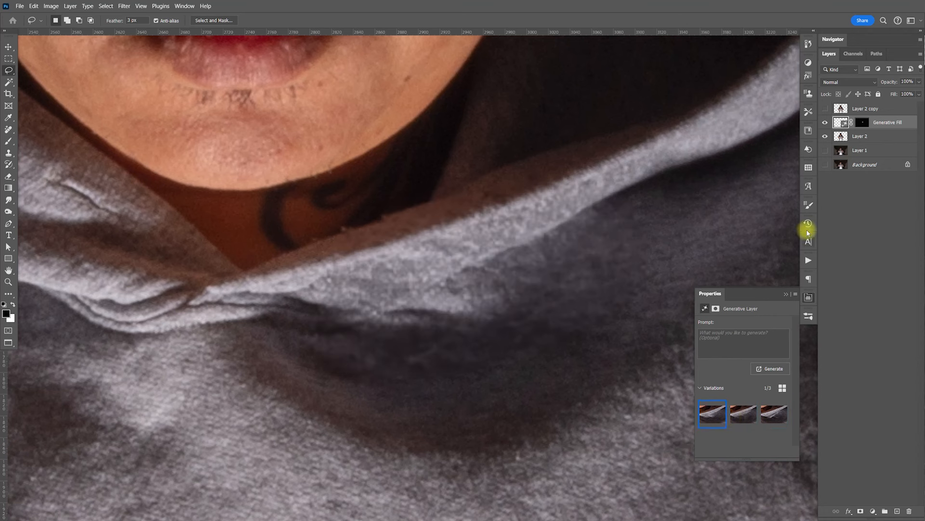
click(825, 109)
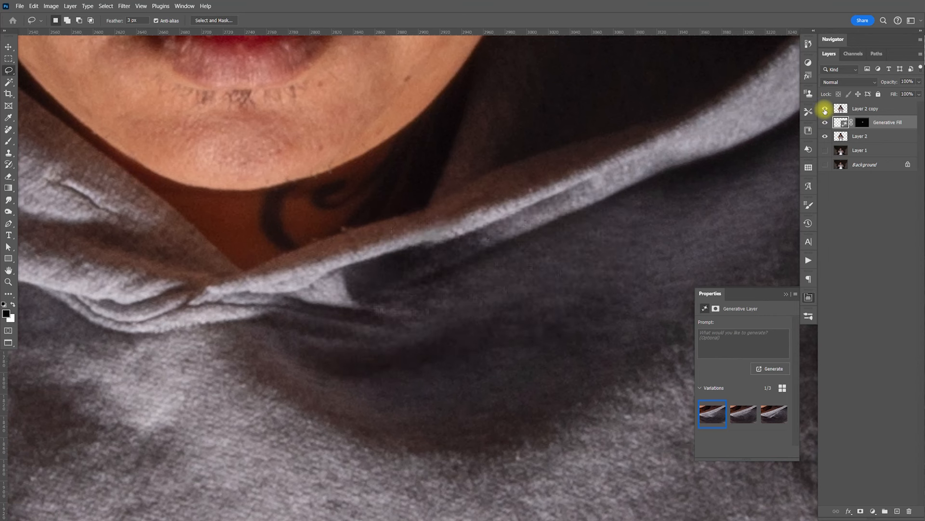
click(826, 110)
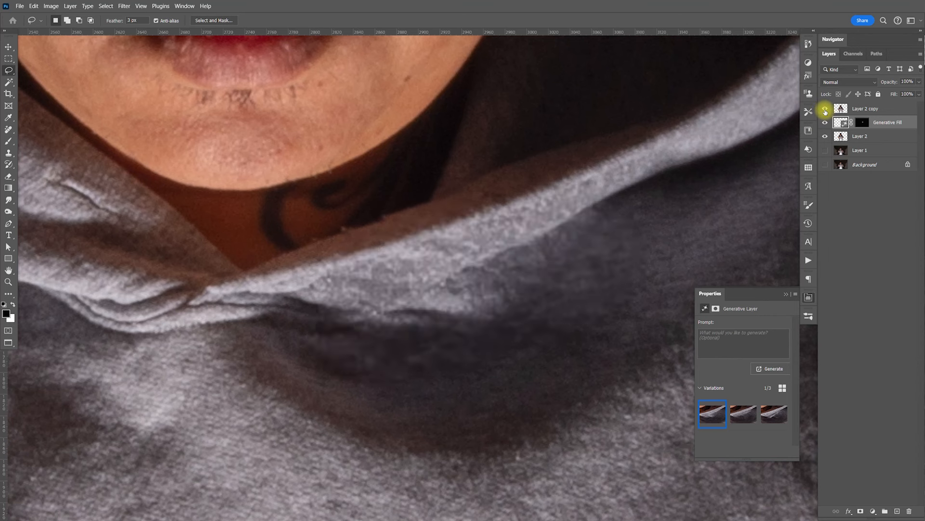
click(825, 110)
click(825, 112)
click(825, 110)
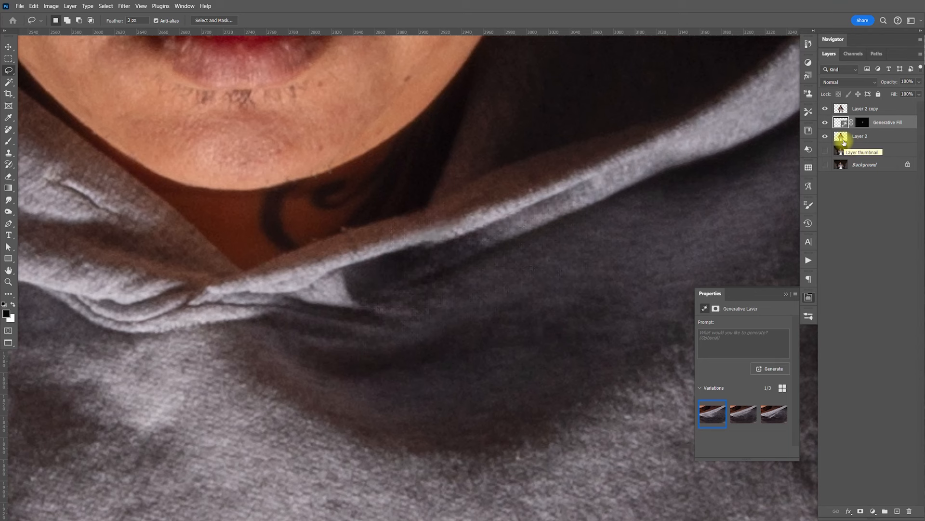
Delete the Generative Fill layer and Layer 2, keeping Layer 2 copy as the retouched cutout.
click(888, 138)
key(Delete)
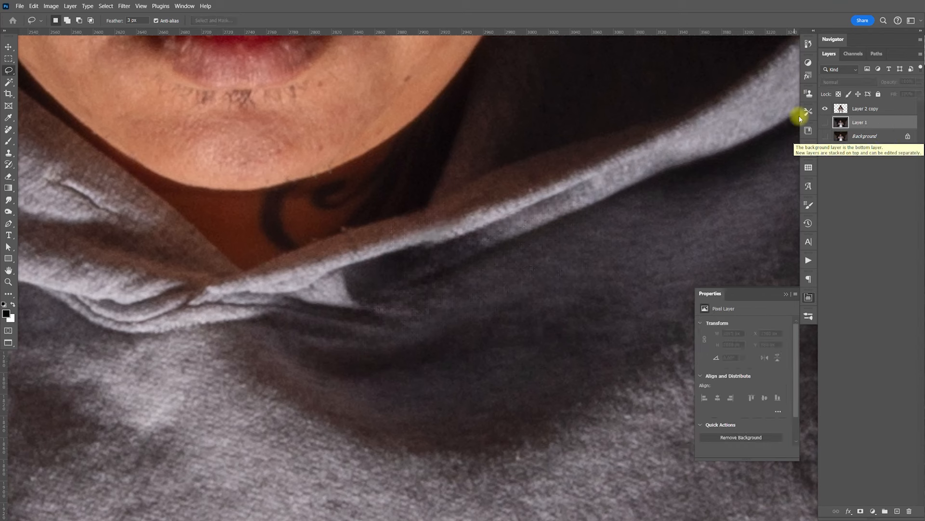
click(808, 298)
Create a new 1920 × 1080 pixel document at 72 ppi in 8-bit RGB with a white background.
key(v)
scroll(600, 304, down, 10)
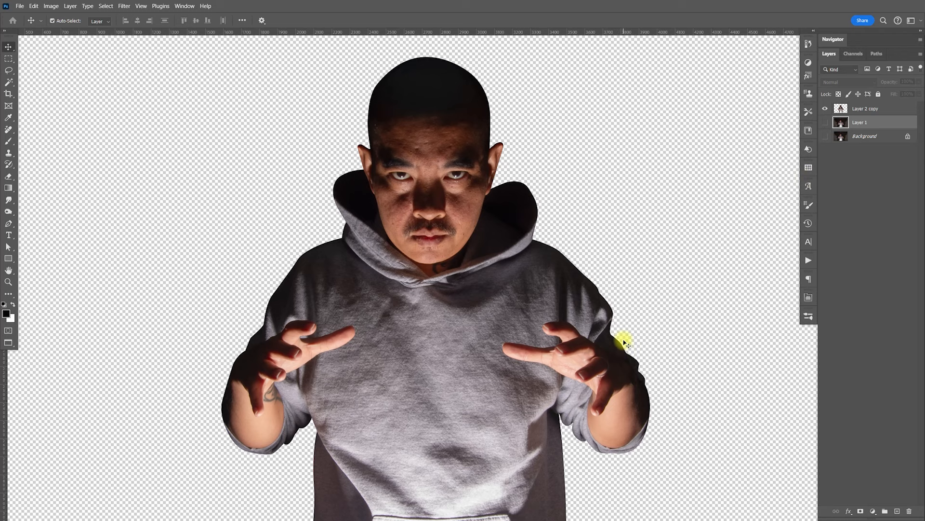
key(ctrl+n)
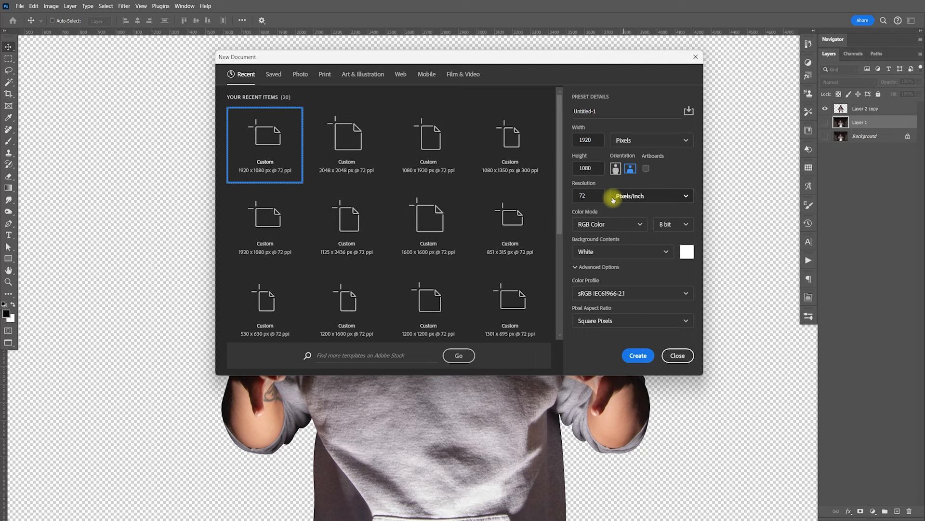
click(638, 356)
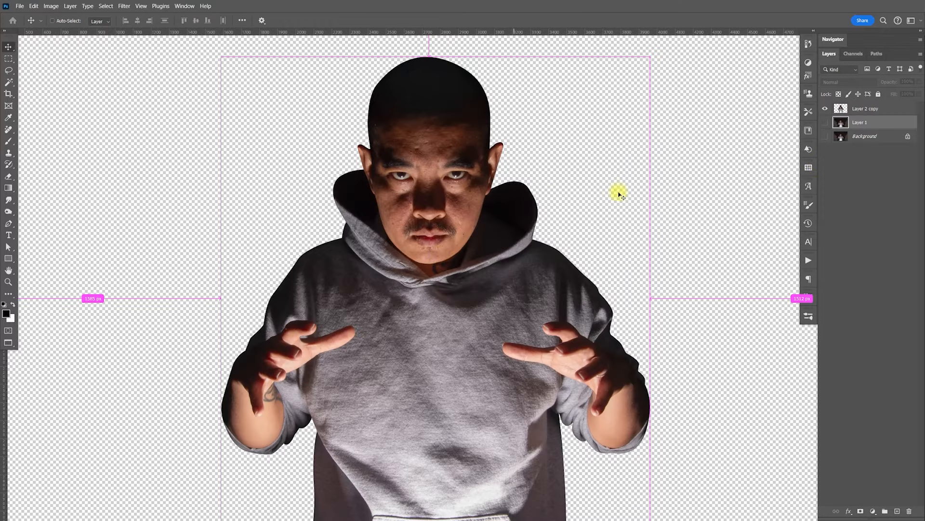
Duplicate Layer 2 copy from IMG_6485.psd into the Untitled-1 document.
click(875, 109)
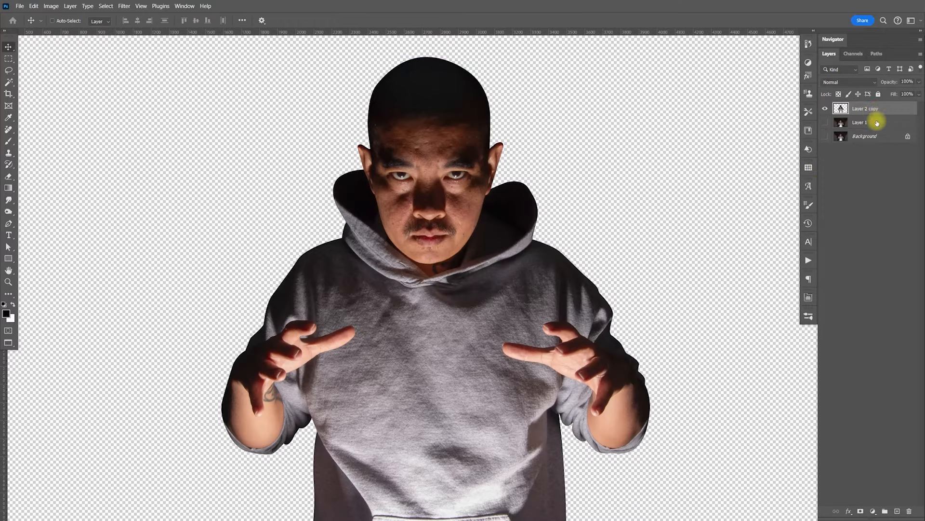
right_click(873, 113)
click(878, 152)
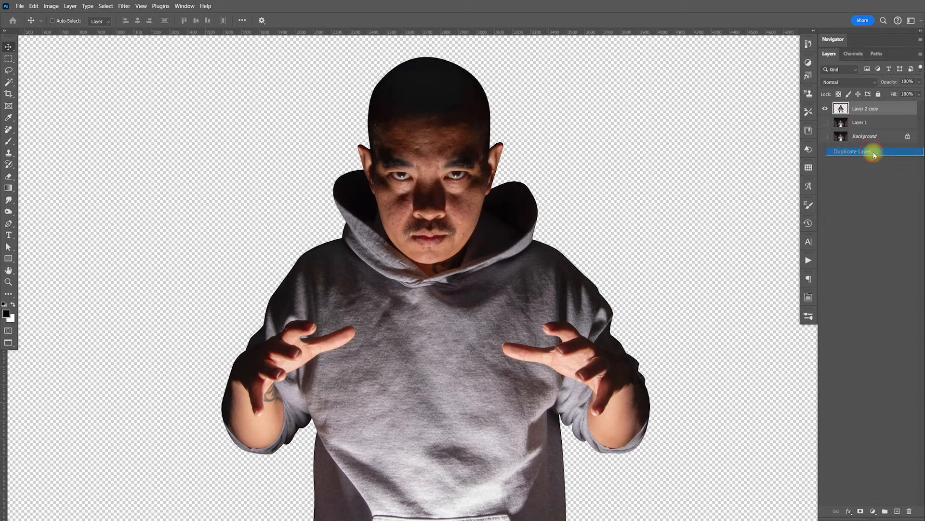
click(497, 265)
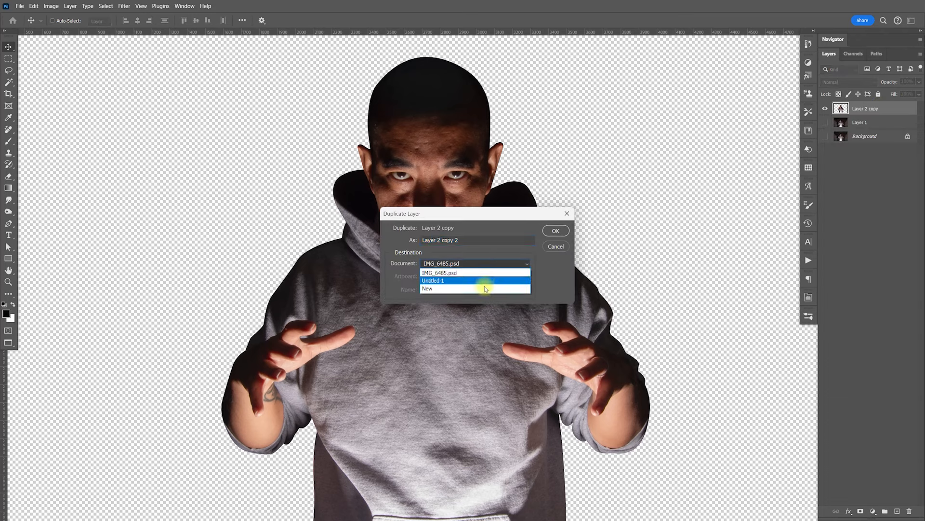
click(434, 277)
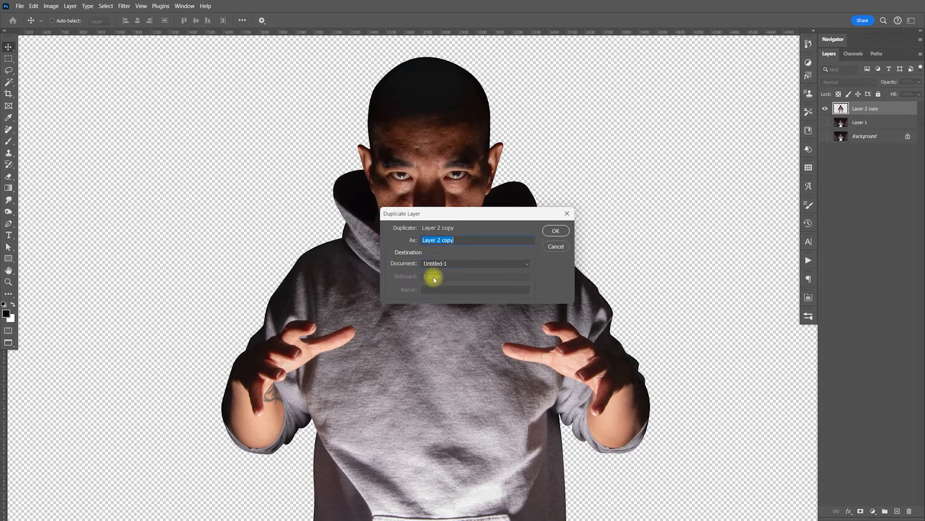
click(556, 231)
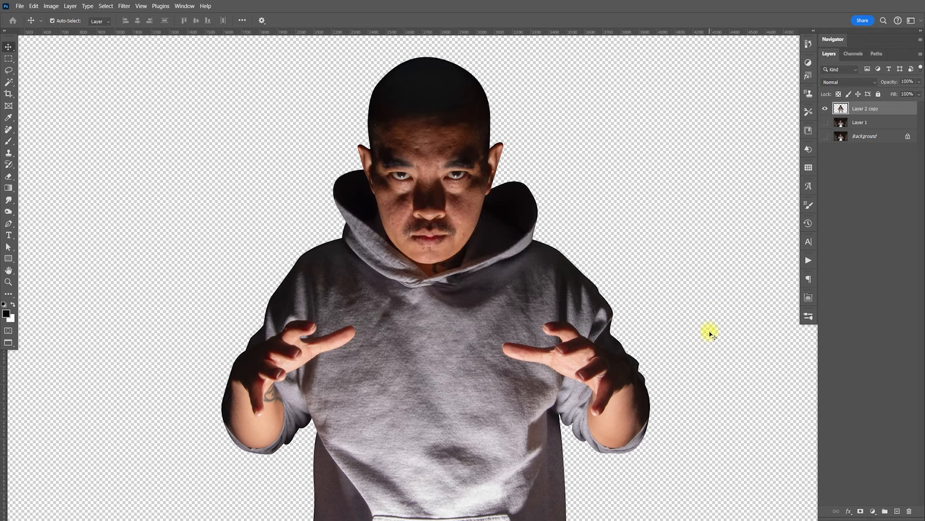
Switch to the Untitled-1 document and move the man's cutout so his face fills the middle of the canvas.
key(ctrl+Tab)
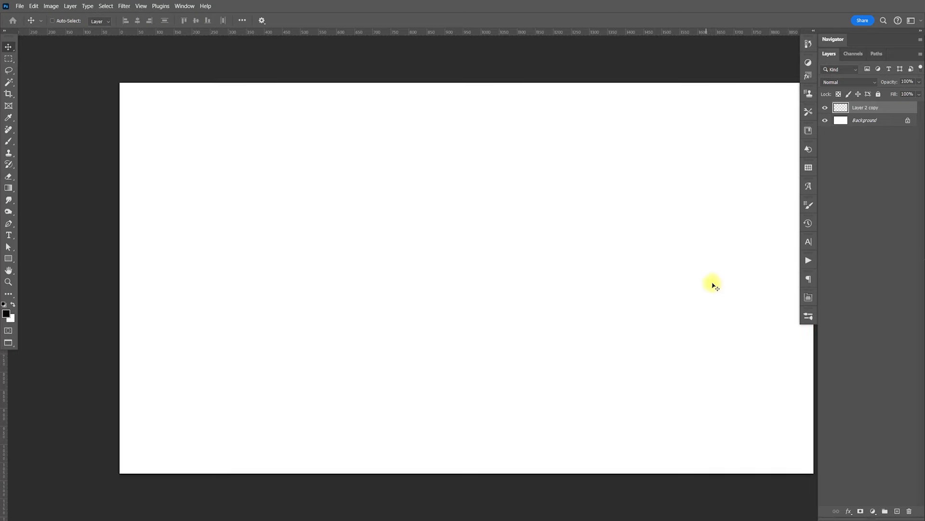
drag(688, 342, 332, 171)
drag(636, 311, 374, 276)
drag(554, 290, 547, 312)
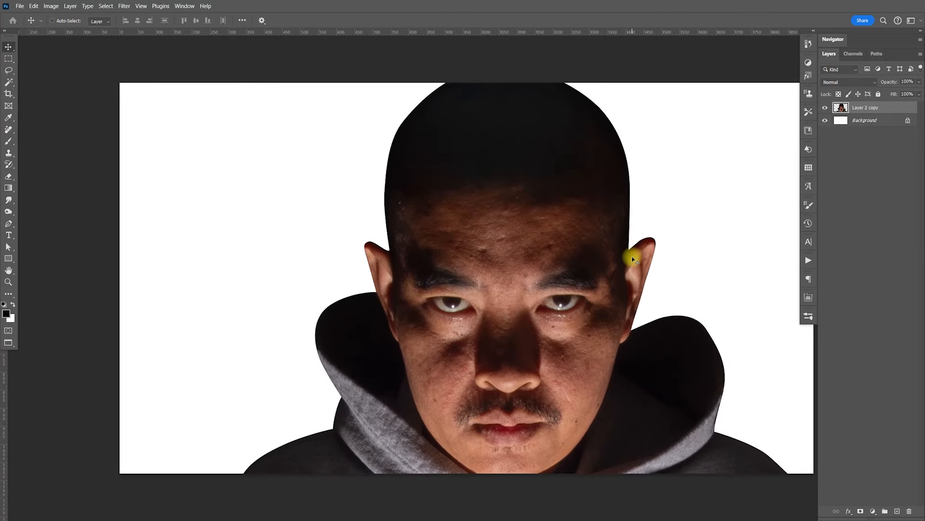
Save the document on the computer in Photoshop format as Globe Design.
key(ctrl)
key(ctrl+s)
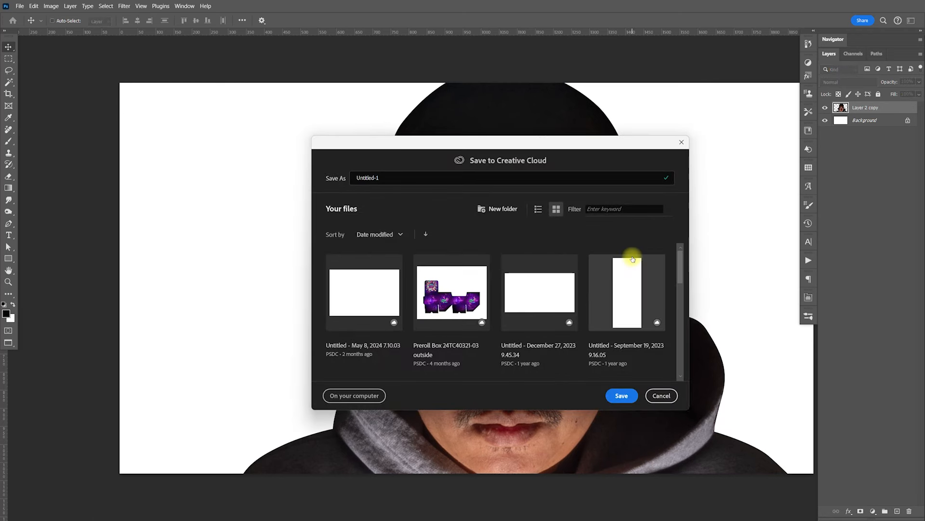
click(355, 395)
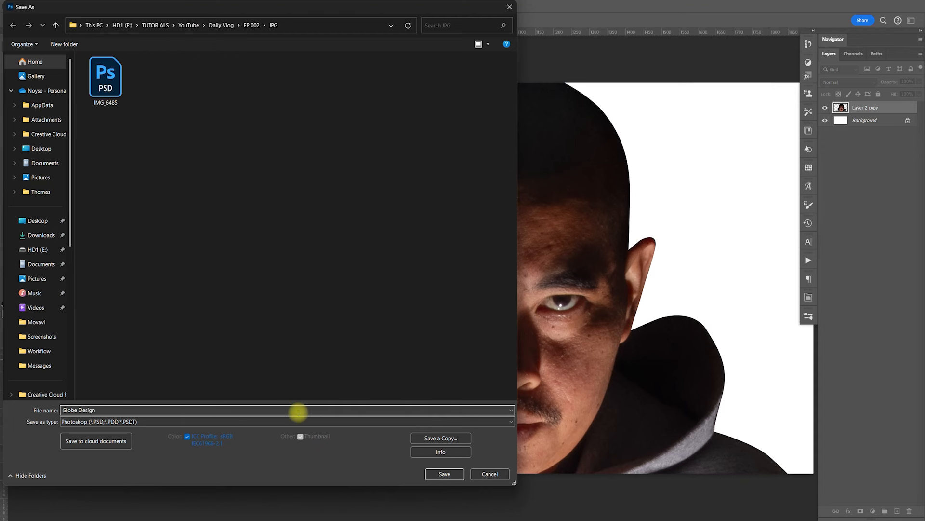
key(Return)
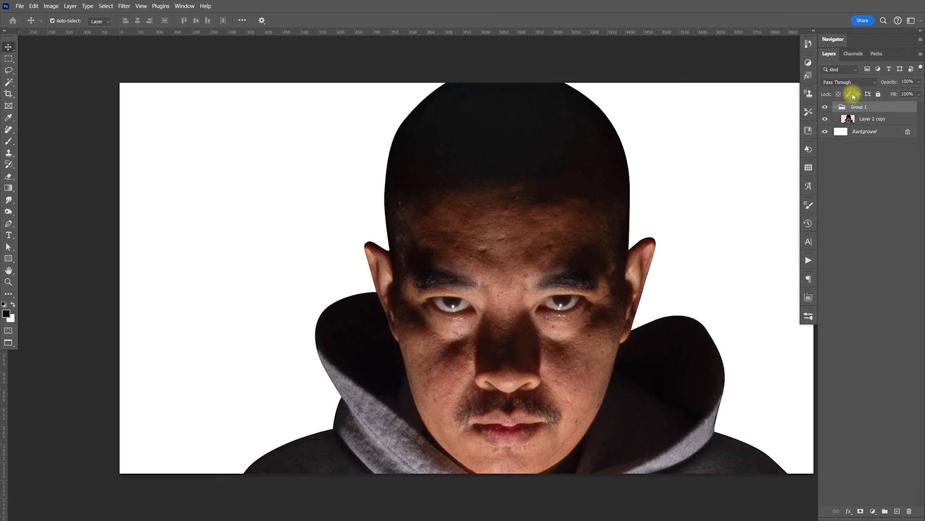
Group Layer 2 copy in a group named main and convert the layer to a smart object.
key(ctrl+g)
click(891, 119)
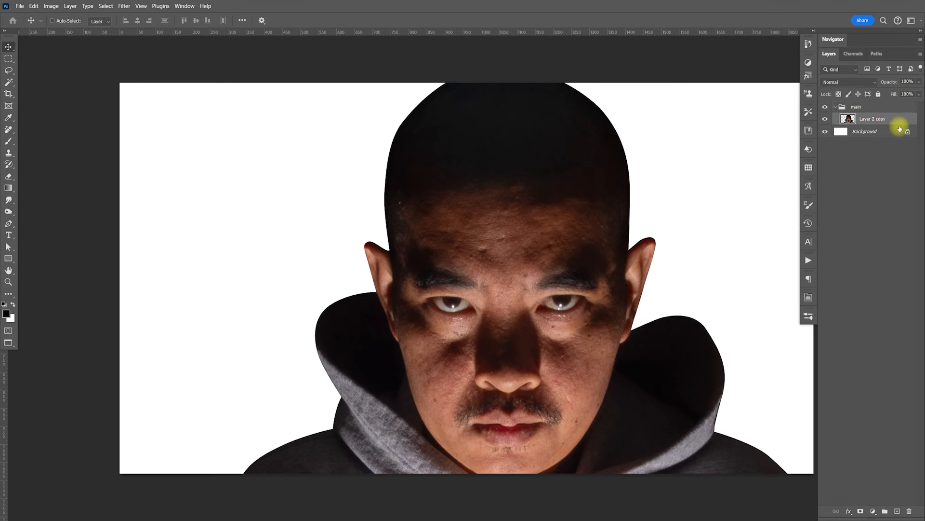
right_click(882, 120)
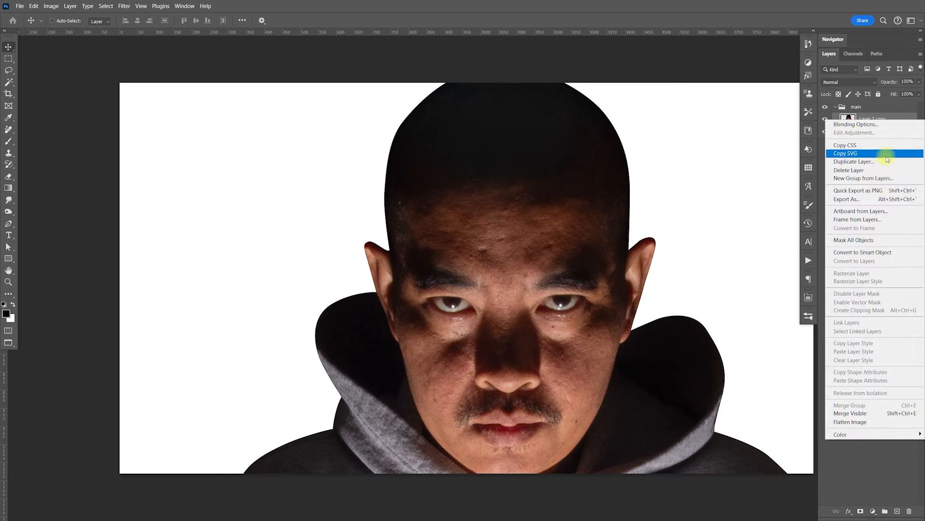
click(876, 254)
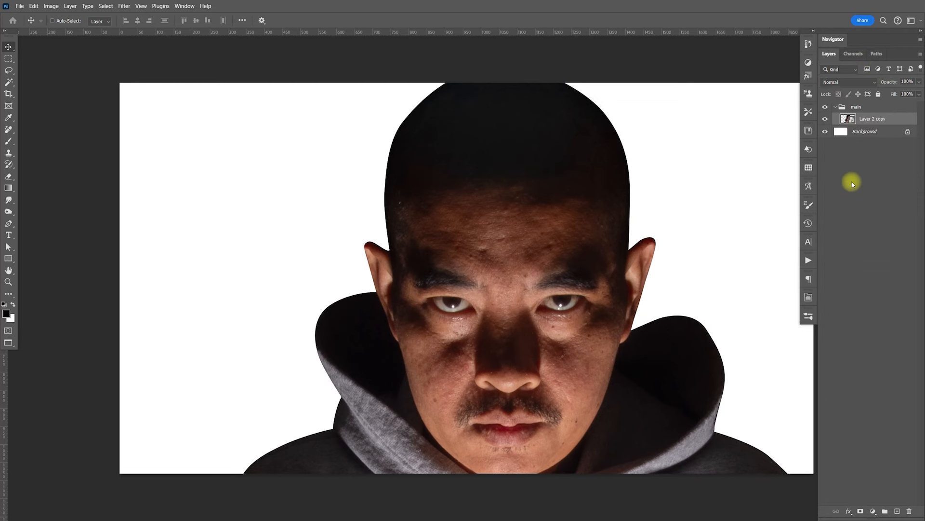
Scale the man's smart object to 51.07% and centre him on the canvas with both hands visible and the head touching the upper edge.
key(ctrl+t)
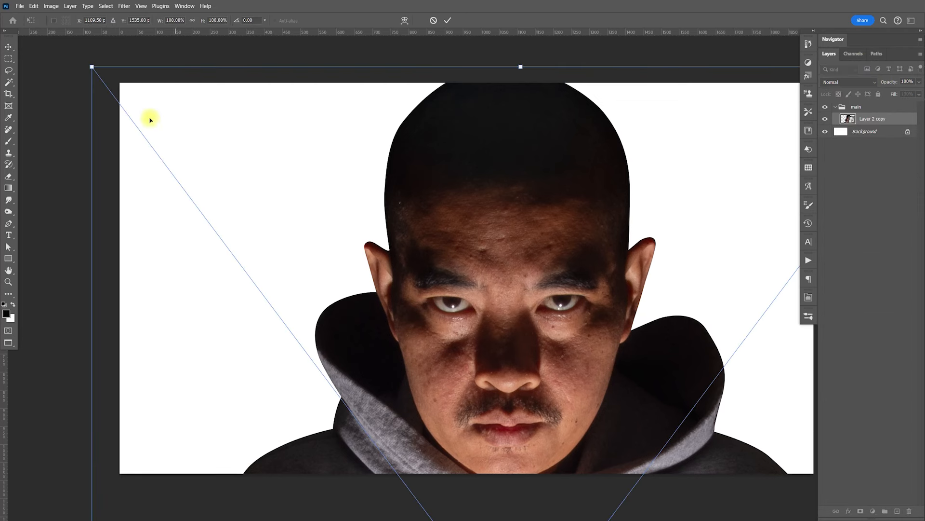
drag(92, 67, 455, 324)
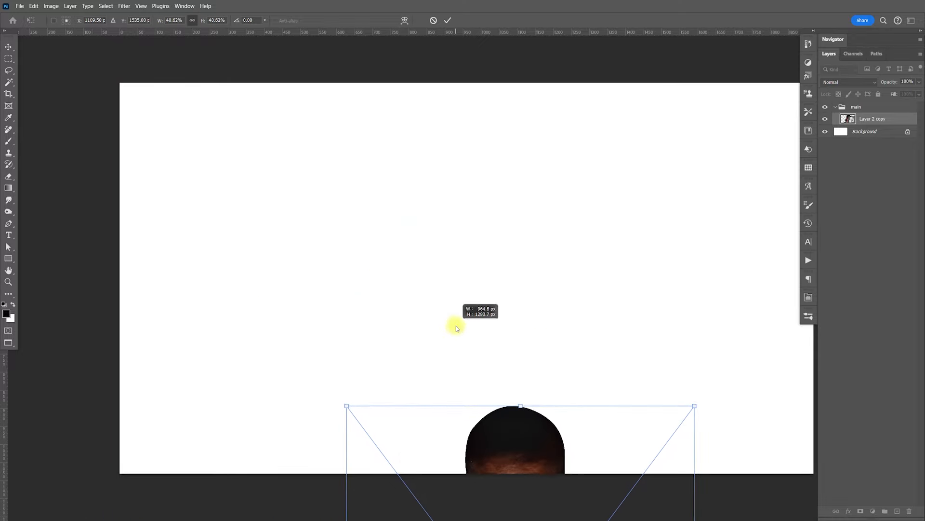
drag(533, 444, 491, 150)
drag(659, 357, 692, 368)
drag(634, 331, 631, 303)
drag(695, 336, 697, 336)
drag(609, 303, 611, 302)
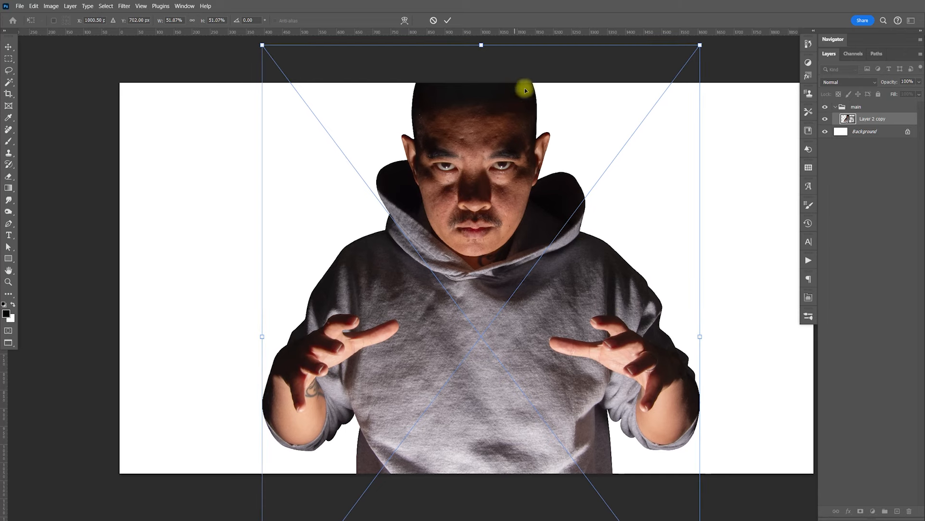
drag(499, 148, 506, 175)
mouse_move(569, 270)
mouse_down()
mouse_move(569, 279)
mouse_move(572, 269)
mouse_up()
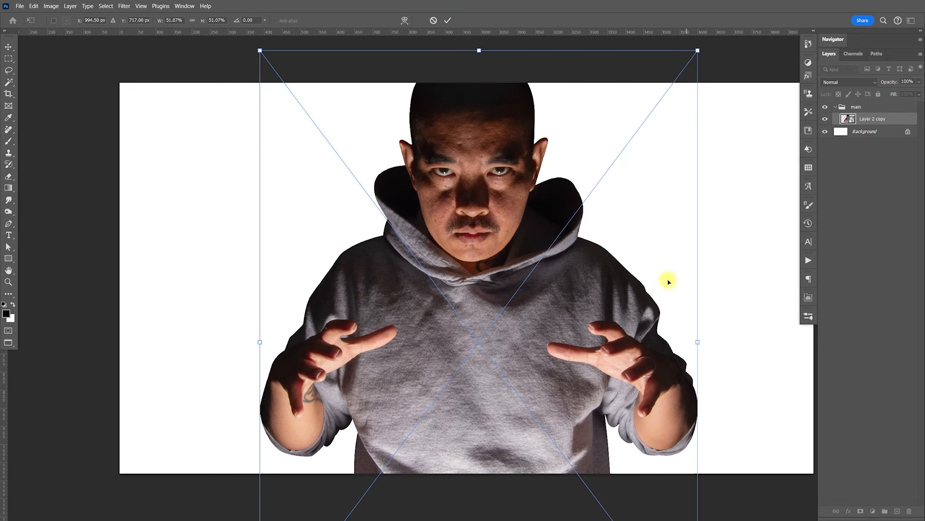
key(Return)
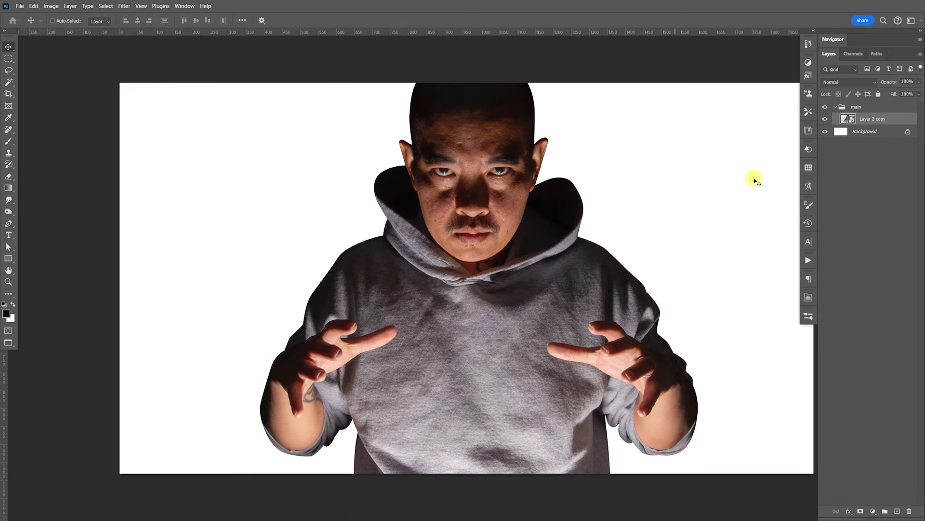
Fill the Background layer with black.
click(866, 138)
key(alt+BackSpace)
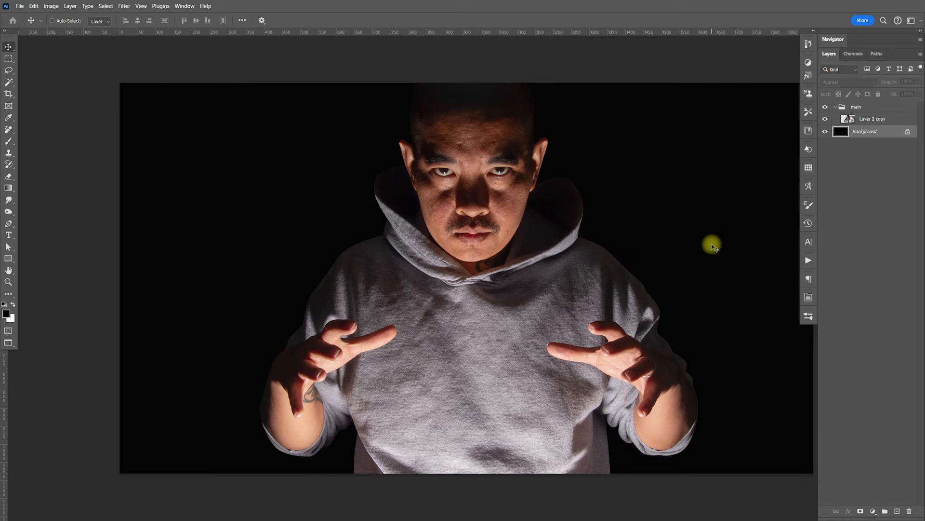
Inspect the man's head and face for blemishes and open the Layer 2 copy smart object's contents for editing.
key(z)
drag(426, 127, 489, 248)
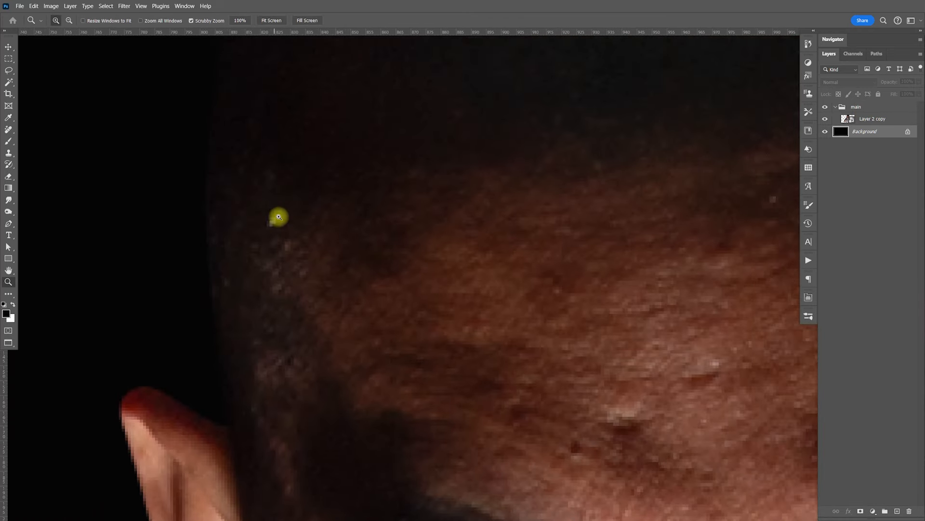
drag(562, 328, 553, 288)
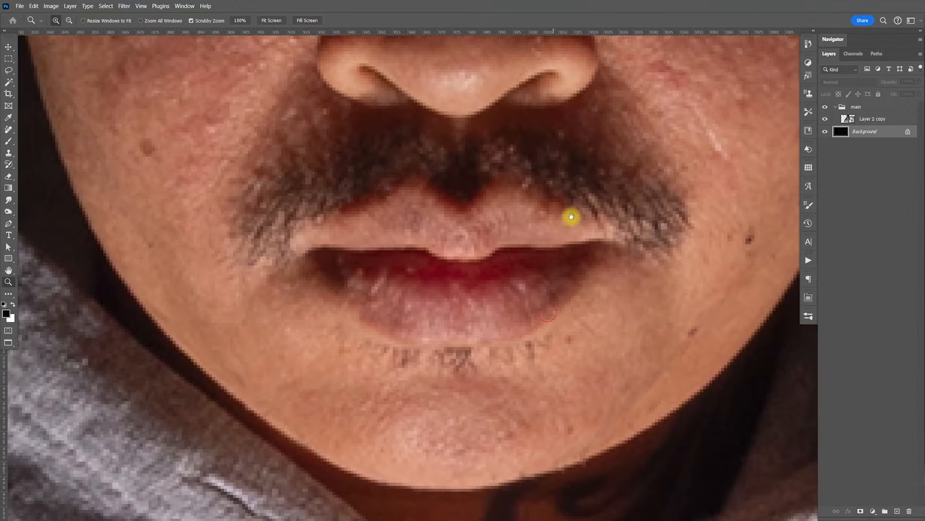
drag(537, 322, 542, 378)
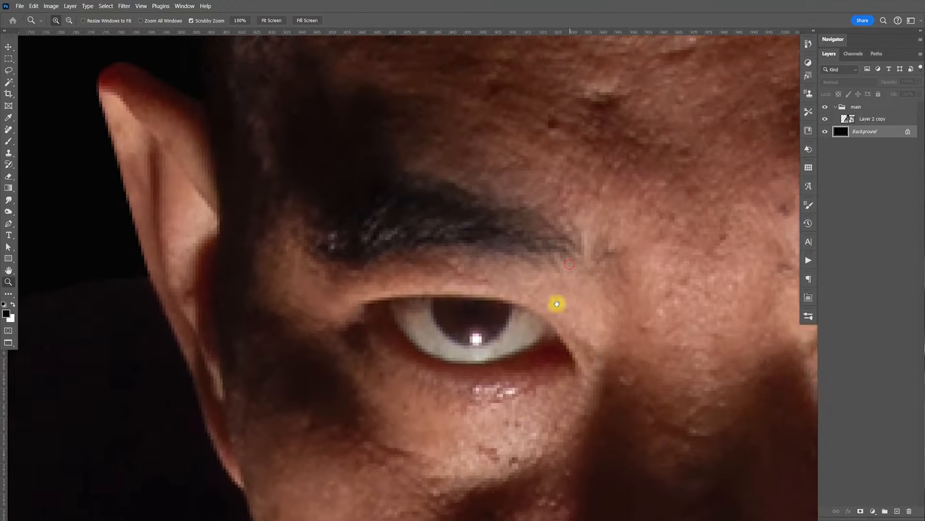
drag(564, 280, 564, 302)
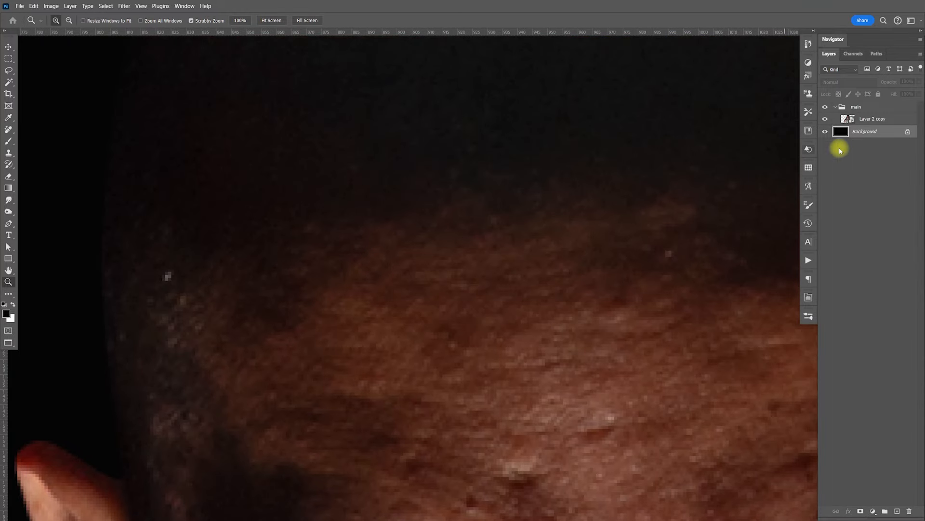
click(870, 119)
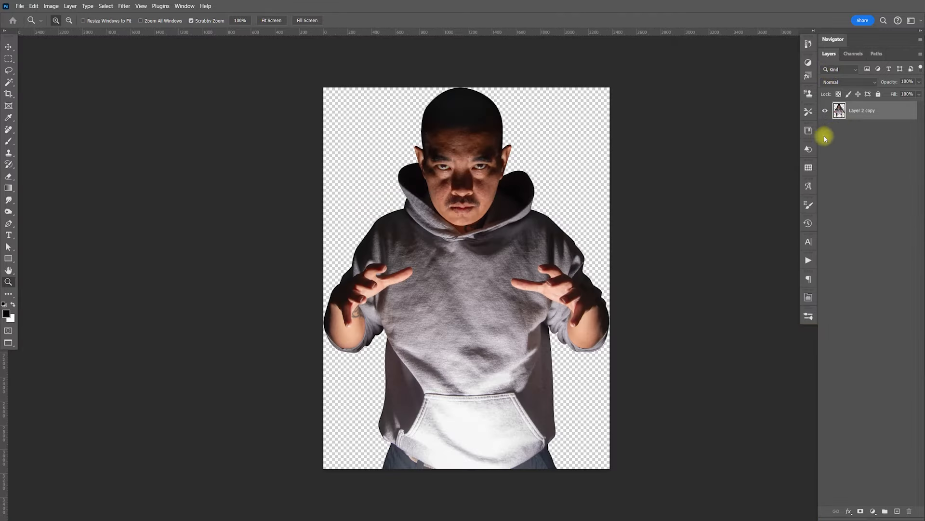
Heal the light specks on the man's scalp and temple with the Spot Healing Brush in Content-Aware mode.
drag(448, 144, 484, 244)
click(15, 135)
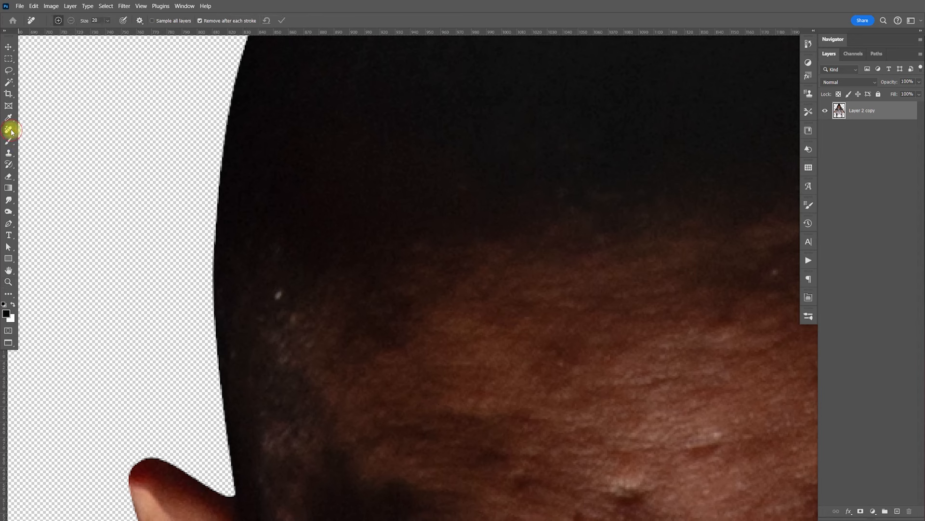
click(39, 126)
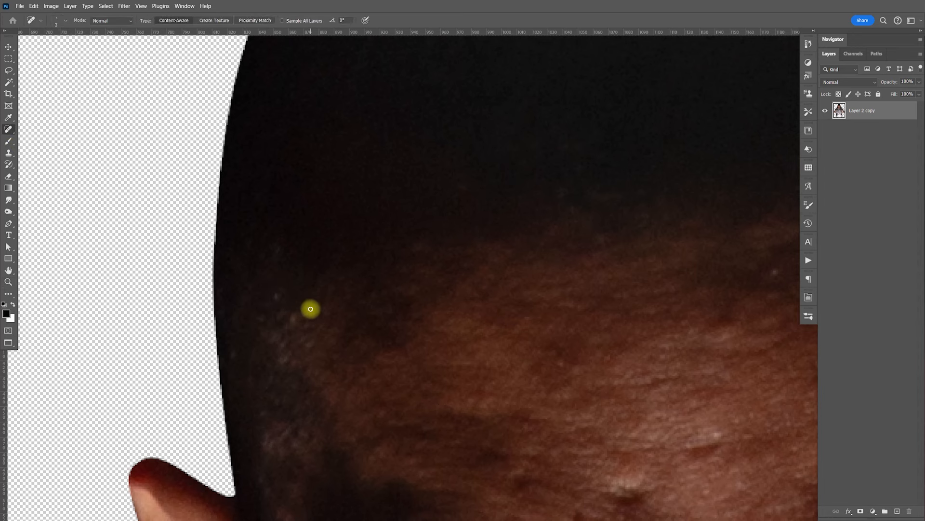
drag(450, 305, 145, 164)
drag(565, 98, 497, 358)
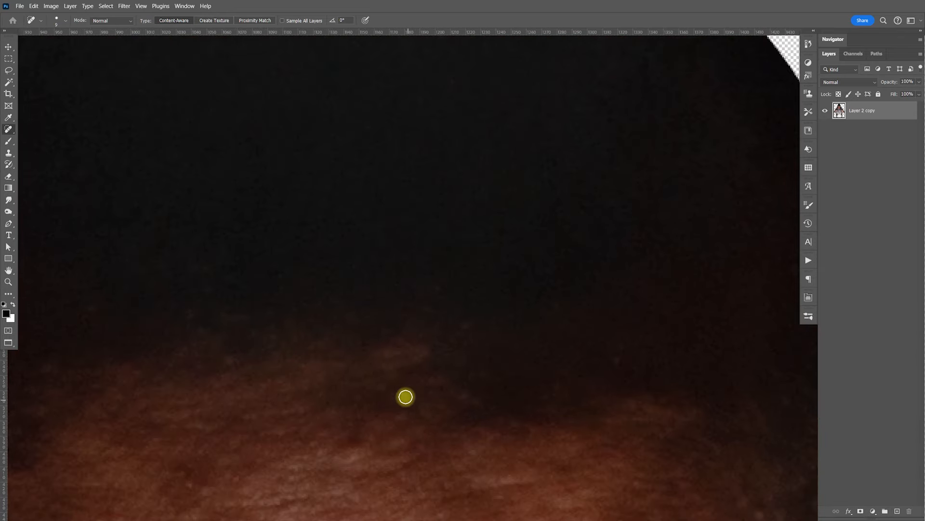
scroll(615, 363, down, 6)
scroll(601, 354, right, 4)
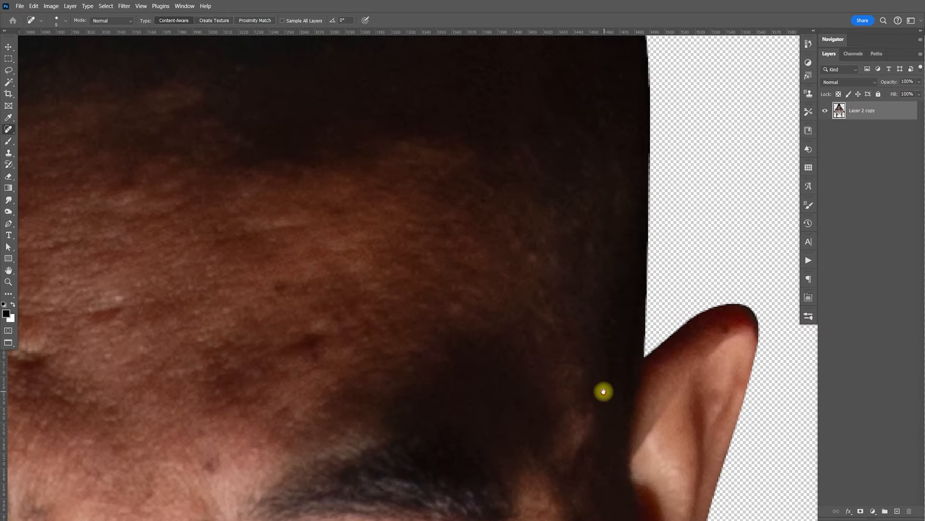
drag(506, 280, 537, 291)
Examine the face from the forehead down to the chin for remaining spots and moles.
scroll(538, 290, down, 8)
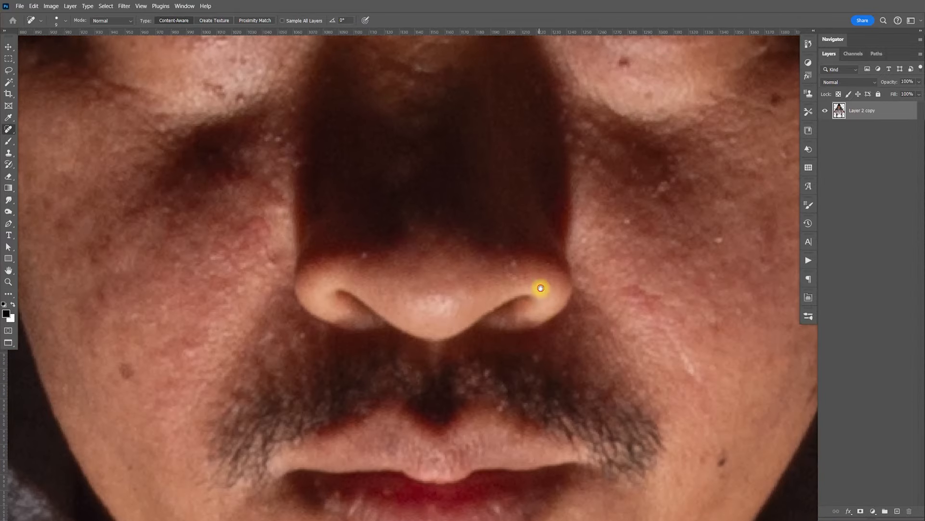
scroll(543, 283, up, 7)
scroll(535, 280, up, 10)
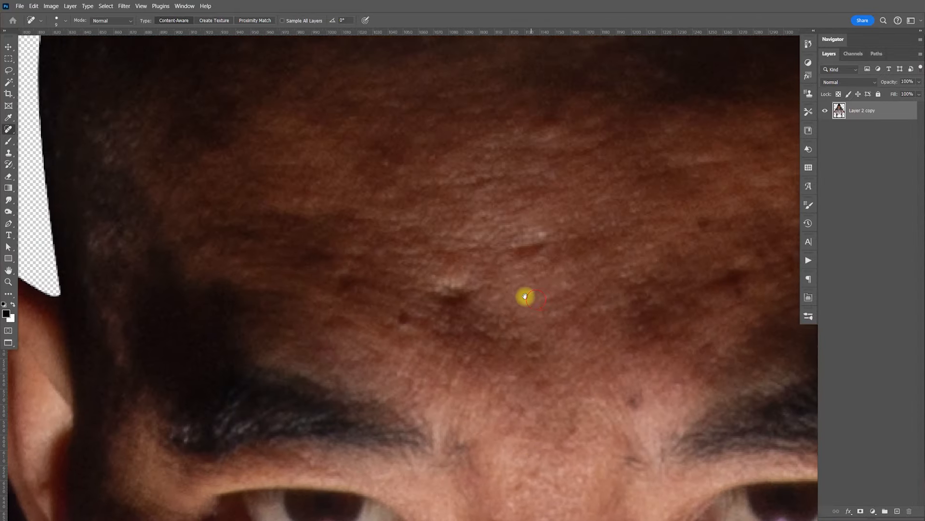
scroll(540, 302, down, 3)
scroll(544, 306, down, 12)
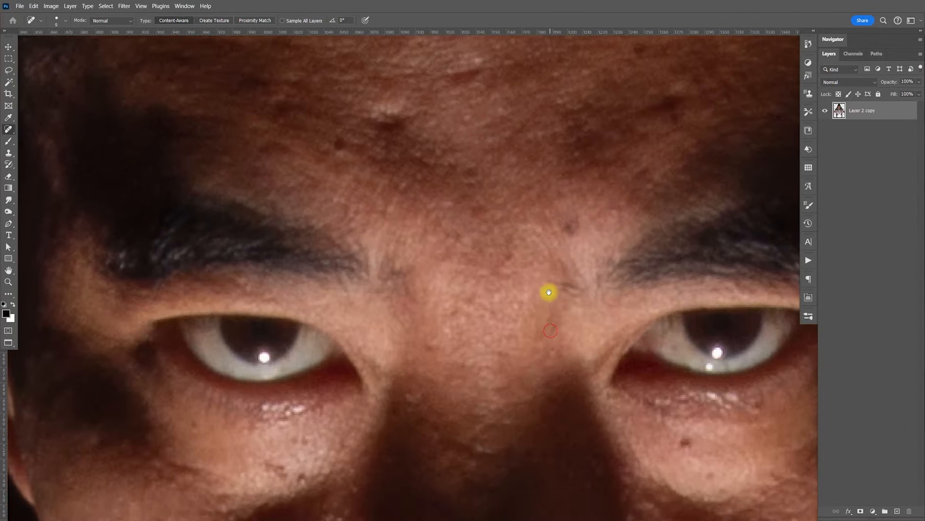
scroll(547, 270, down, 4)
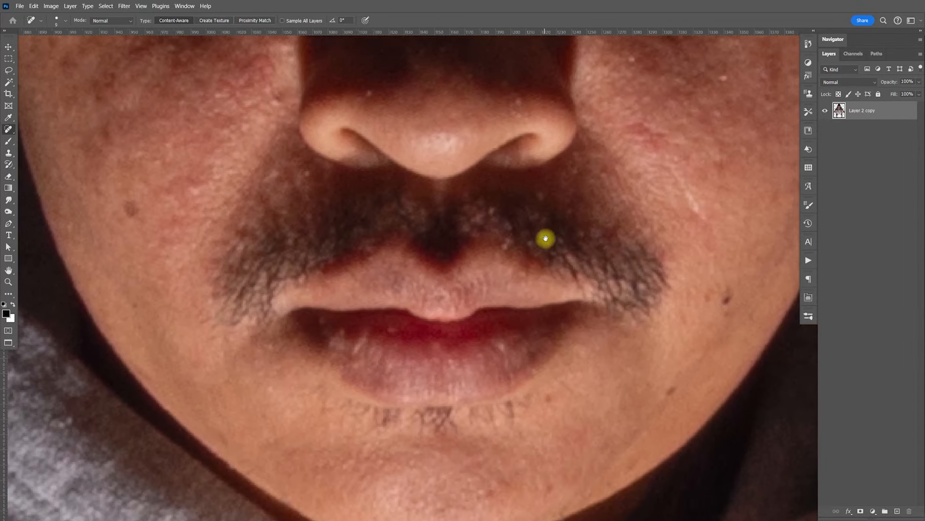
scroll(554, 279, up, 6)
scroll(554, 270, up, 8)
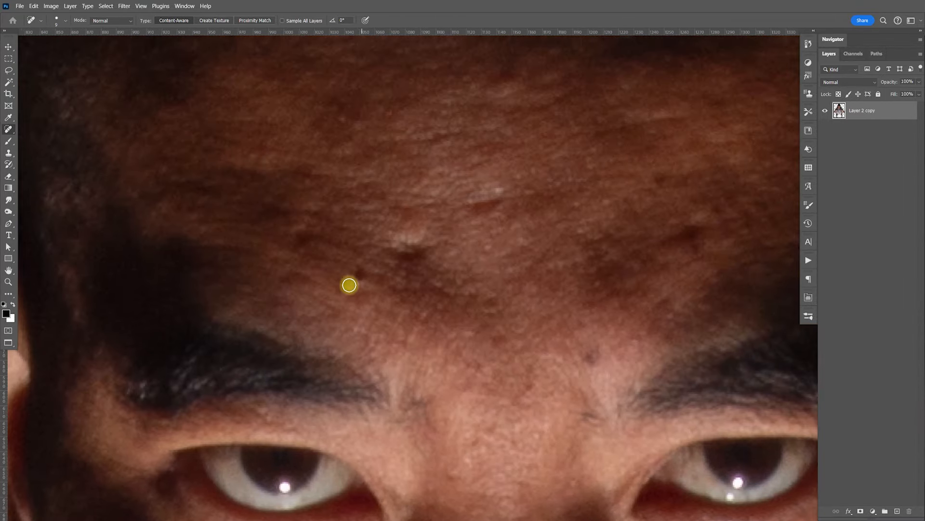
Heal the dark spots and creases across the forehead and the mark above the inner eyebrow.
click(415, 250)
click(477, 207)
click(667, 182)
drag(670, 225, 680, 241)
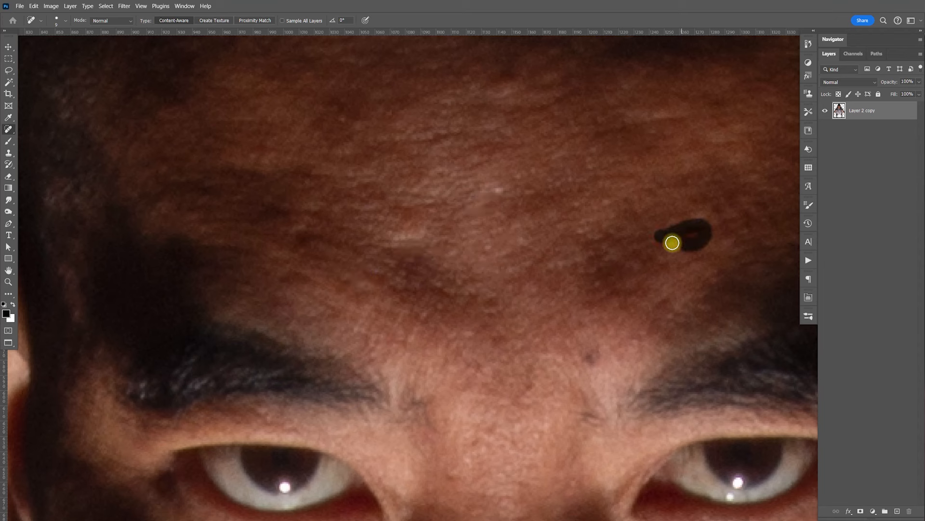
click(591, 356)
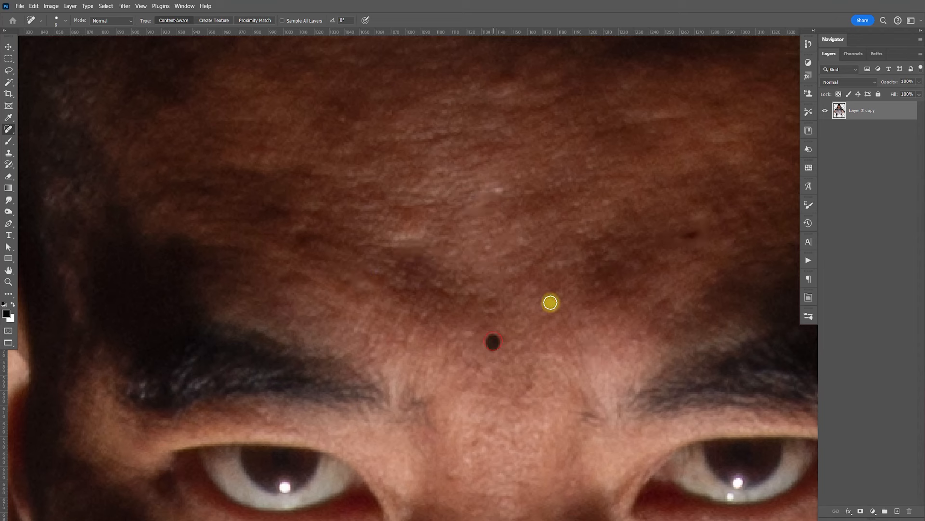
scroll(675, 260, up, 5)
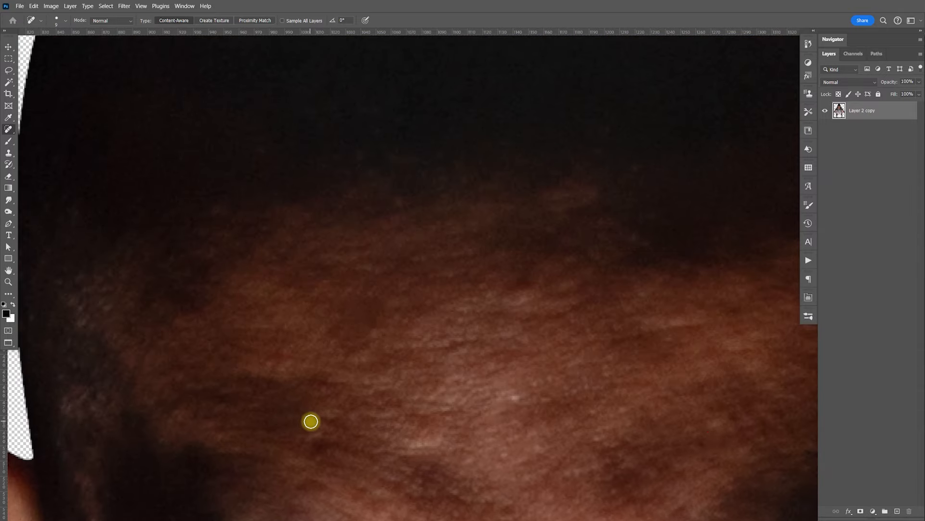
Heal the spots below the man's left eye and the specks on his left cheek.
scroll(471, 427, down, 5)
scroll(471, 381, down, 3)
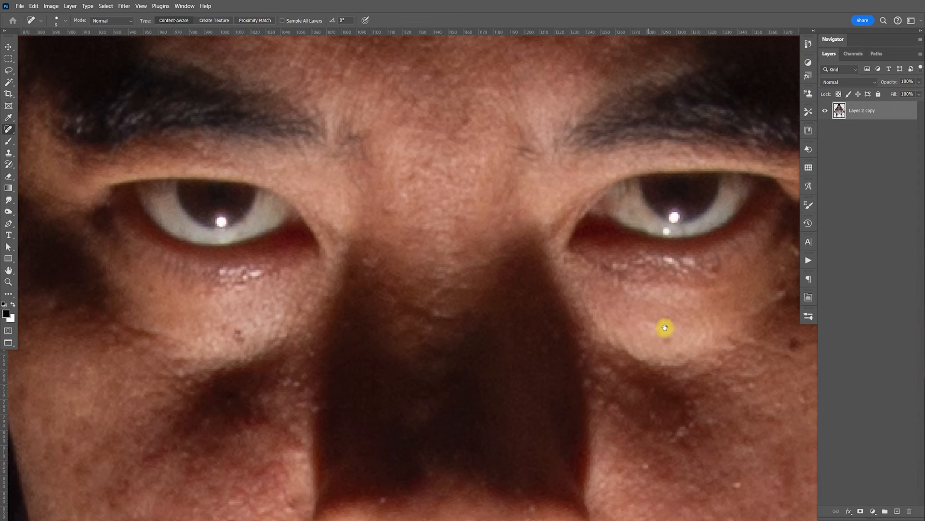
drag(663, 355, 580, 339)
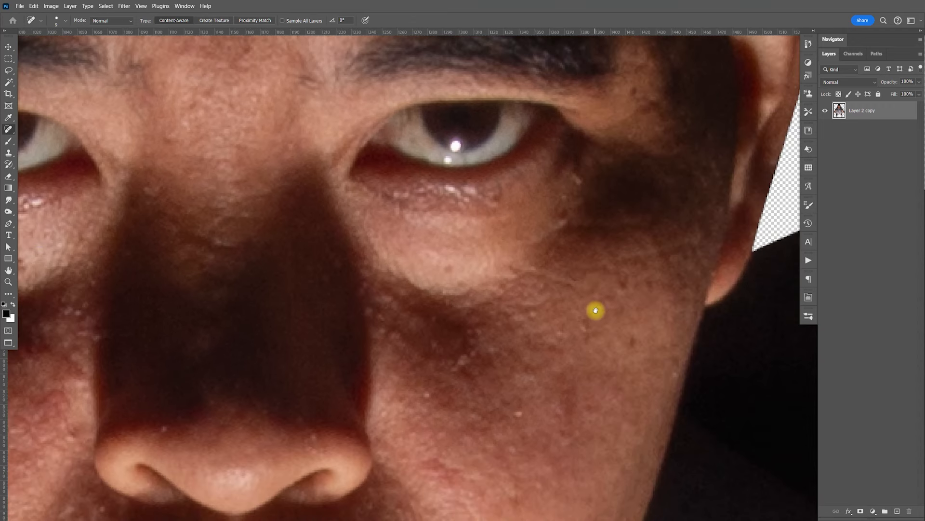
click(464, 357)
click(426, 394)
click(519, 411)
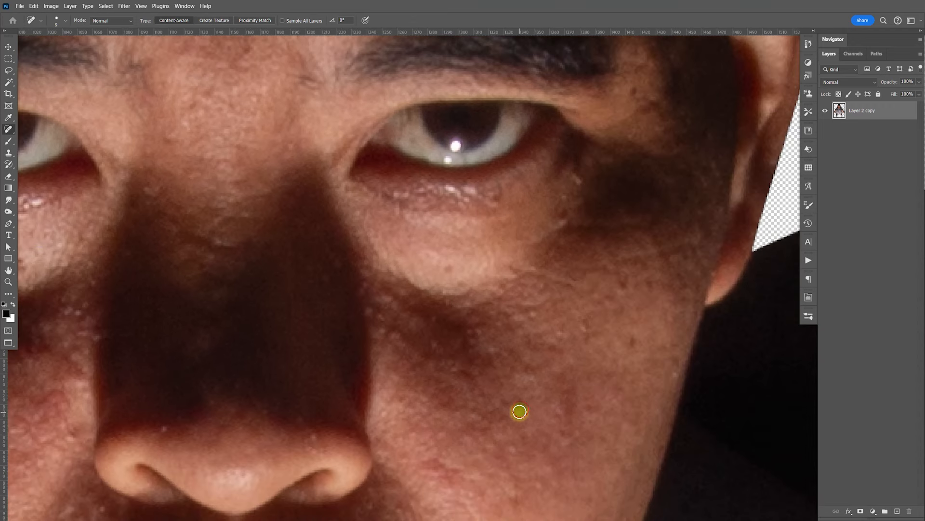
click(632, 343)
Heal the specks on the nose, the spots below the man's right eye and the mole on his right cheek.
drag(579, 388, 725, 240)
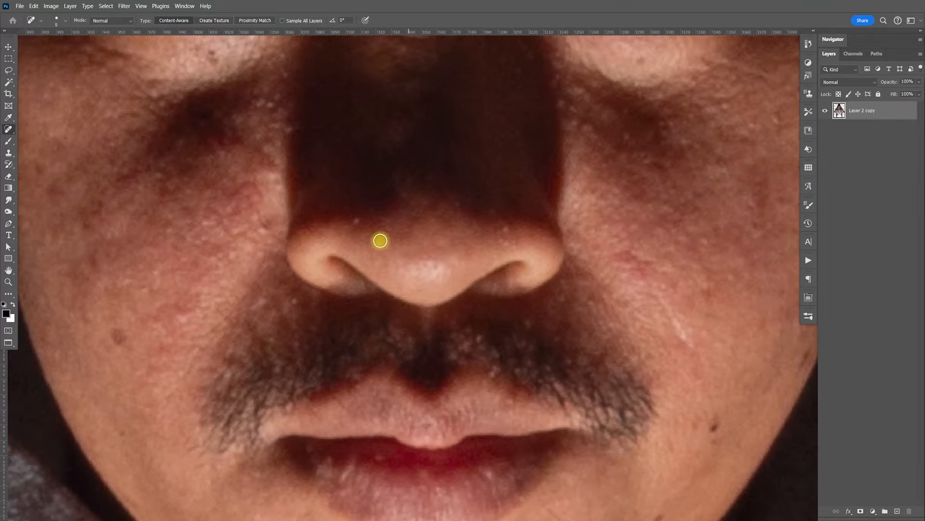
drag(262, 120, 380, 259)
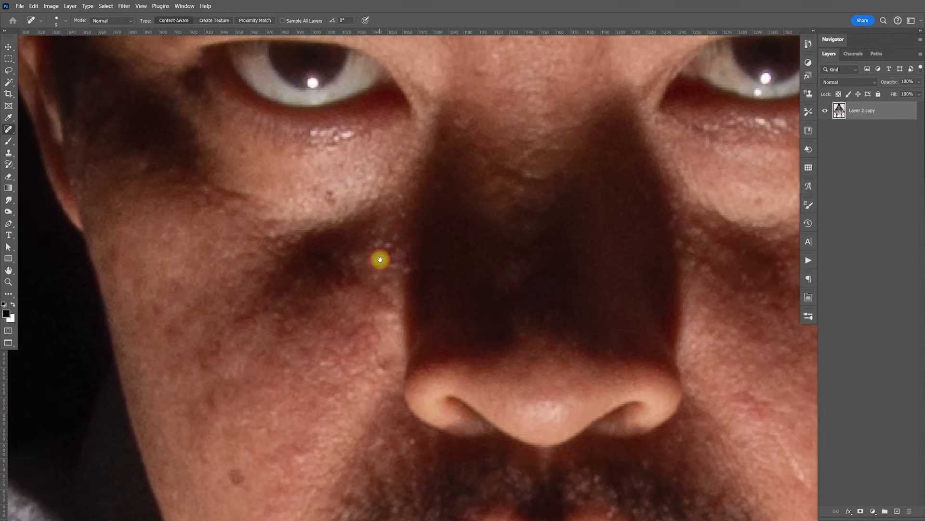
scroll(337, 223, down, 5)
click(248, 325)
Heal the mole beside the man's mouth and the small spots on his jaw and chin.
drag(539, 352, 498, 297)
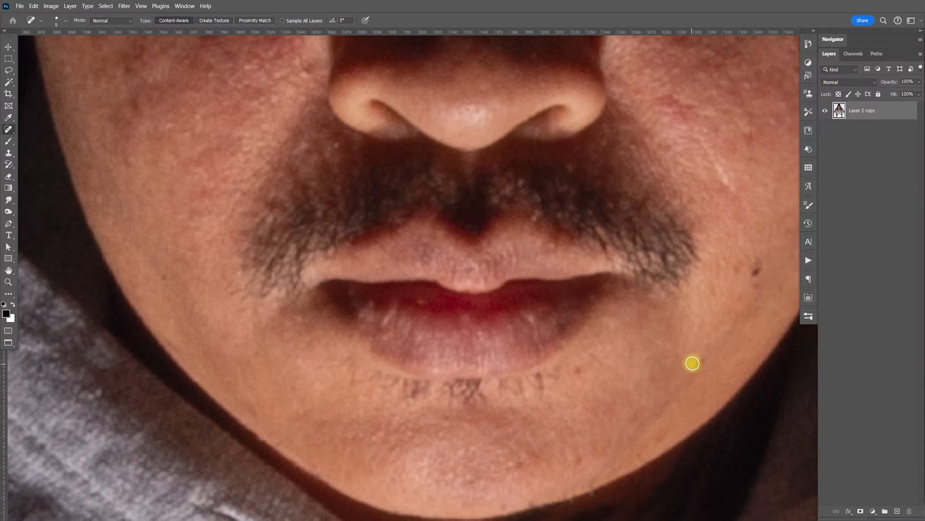
click(755, 271)
click(511, 461)
click(574, 458)
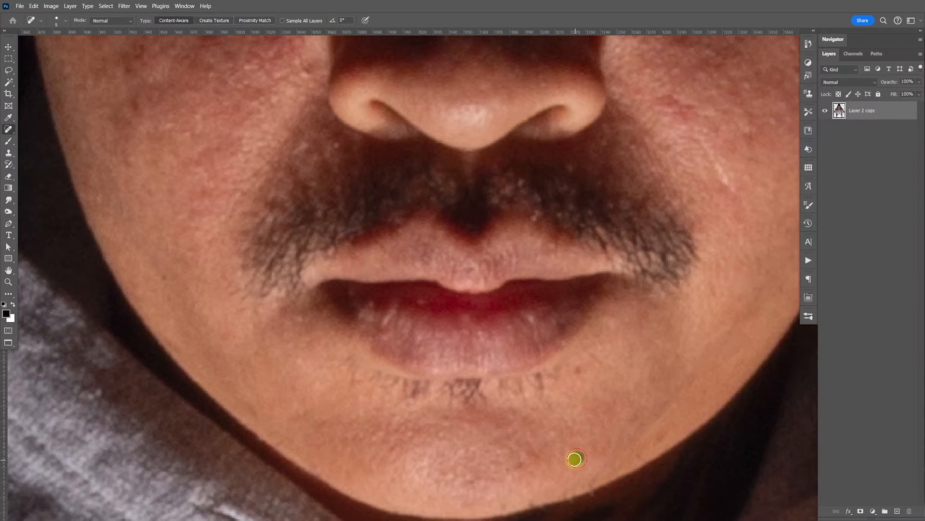
drag(598, 118, 585, 353)
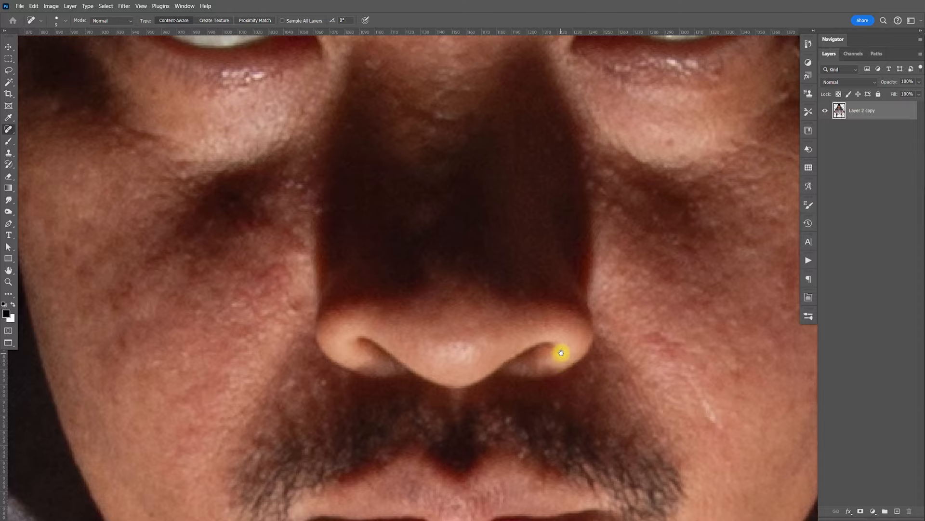
key(ctrl+minus)
key(ctrl+minus)
key(ctrl+minus)
key(ctrl+minus)
key(ctrl+minus)
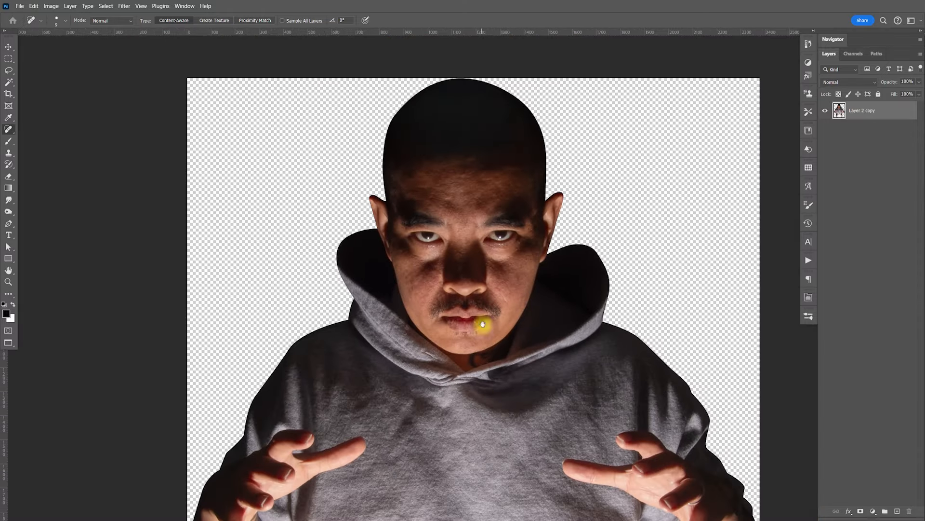
Inspect the fingers, hoodie fabric and retouched face for remaining blemishes.
drag(521, 446, 508, 298)
key(z)
drag(289, 300, 321, 306)
click(8, 130)
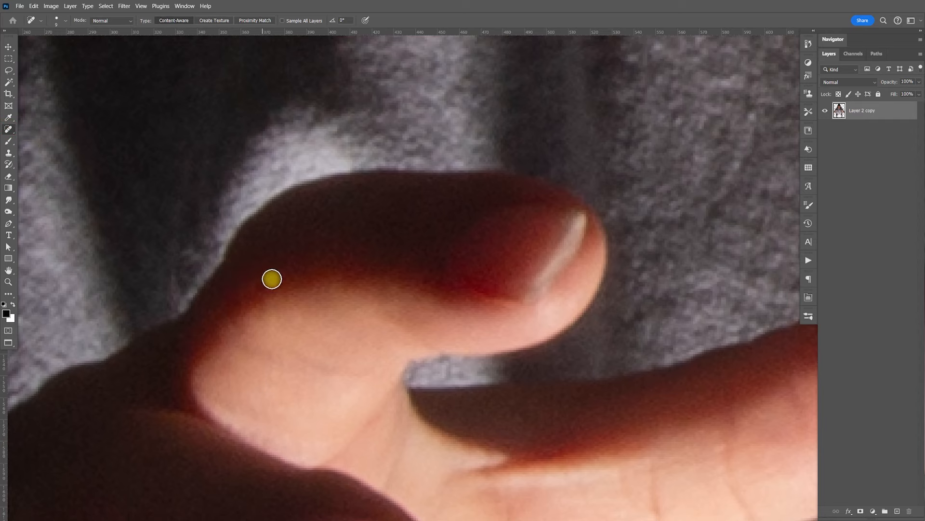
drag(669, 304, 470, 174)
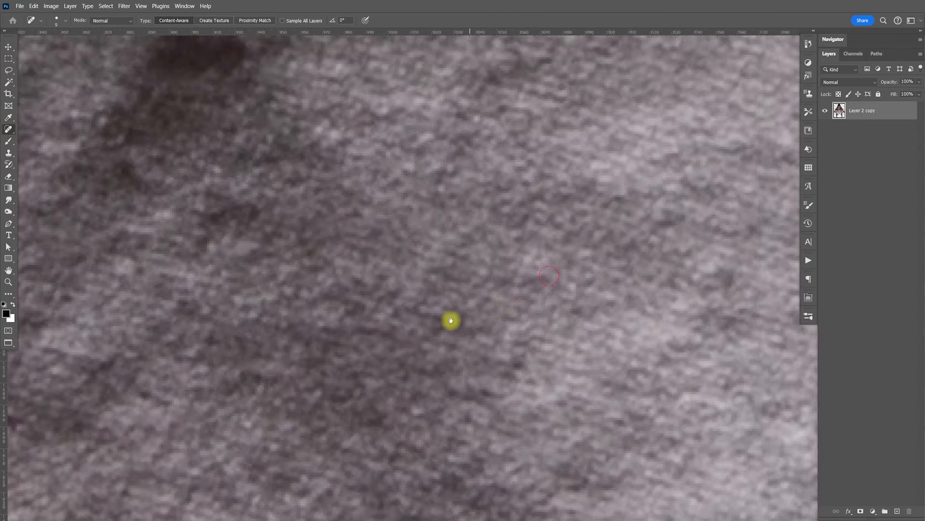
drag(451, 320, 337, 371)
drag(554, 289, 477, 289)
scroll(476, 289, down, 10)
drag(598, 267, 499, 426)
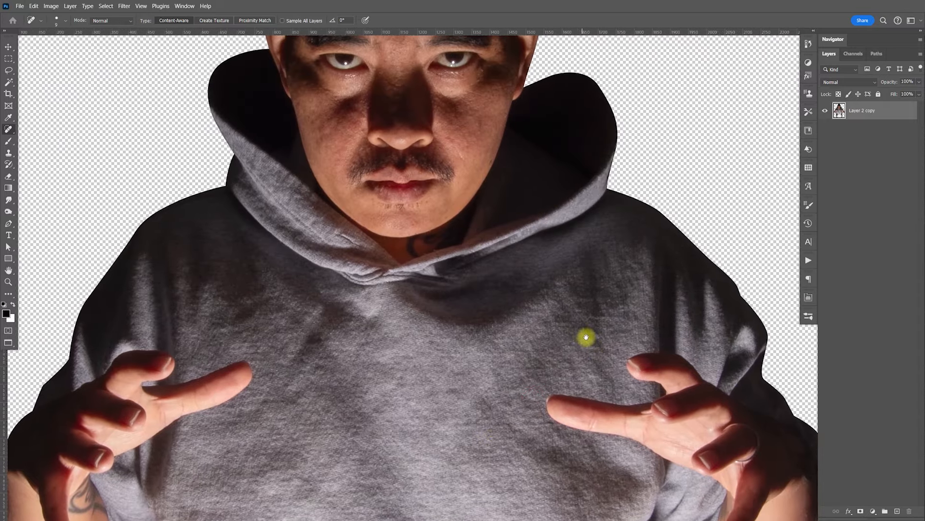
drag(568, 279, 595, 339)
drag(568, 293, 598, 339)
drag(613, 260, 593, 364)
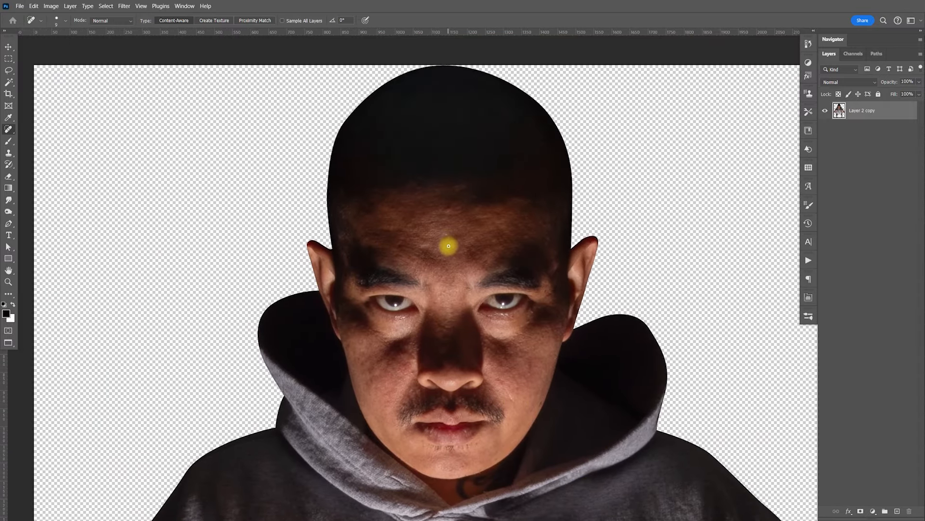
Set the healing brush size to 25, and return to the main composite with the retouched smart object and the Move tool active.
key(bracketright)
key(bracketright)
key(ctrl+minus)
key(ctrl+minus)
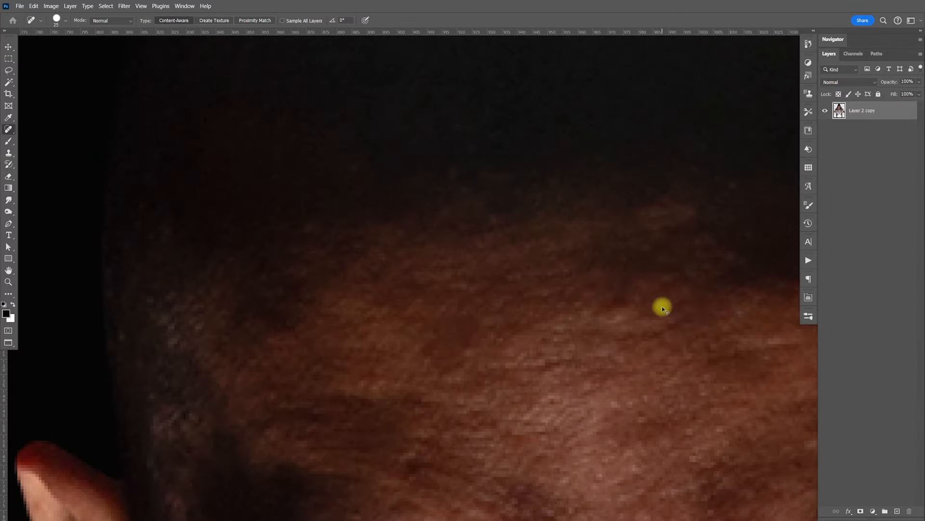
click(658, 302)
key(v)
key(ctrl+minus)
key(ctrl+minus)
key(ctrl+minus)
key(ctrl+minus)
key(ctrl+minus)
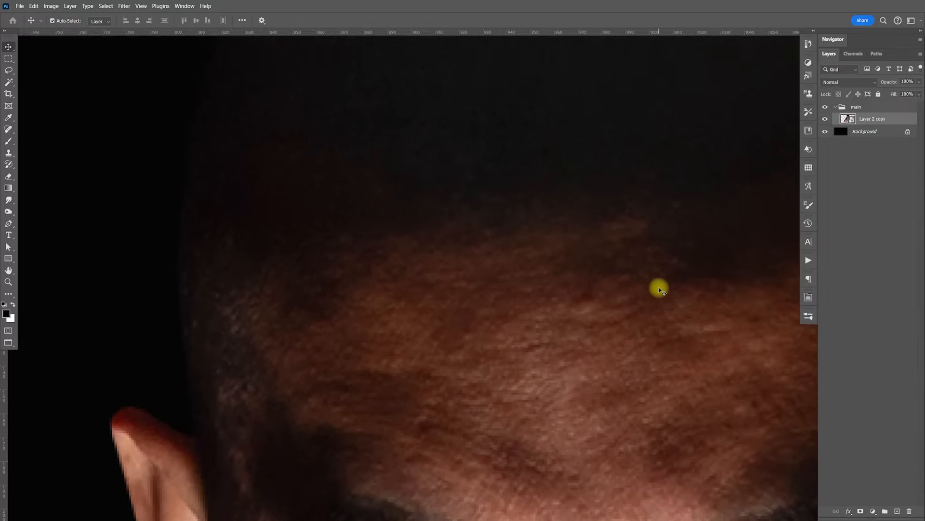
key(ctrl+minus)
key(ctrl+minus)
key(ctrl+minus)
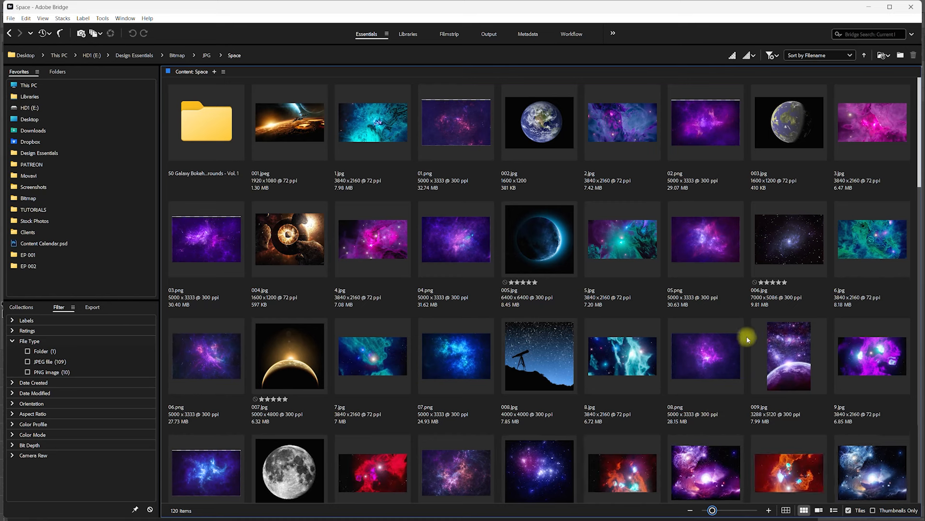
In Adobe Bridge, select 005.jpg in the Space folder, enlarge the thumbnails and look through the planet images.
click(556, 254)
drag(712, 510, 736, 512)
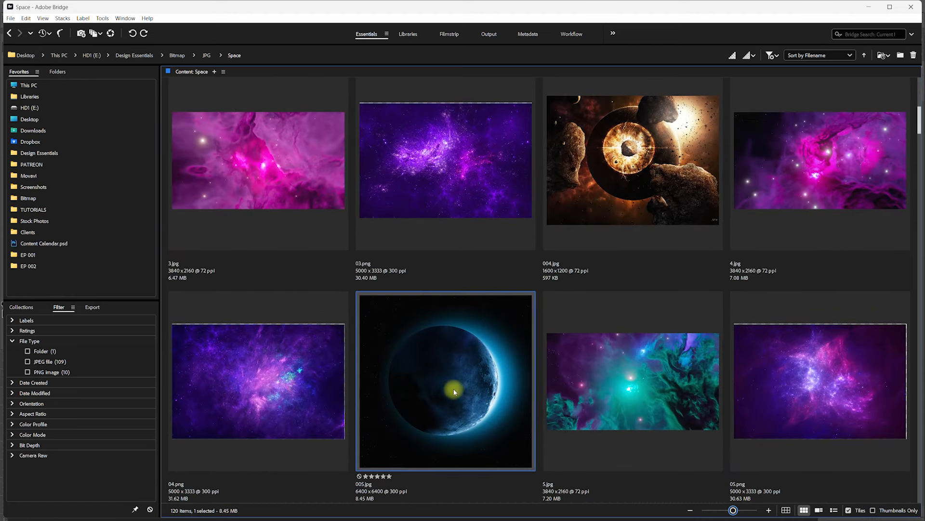
drag(918, 118, 920, 228)
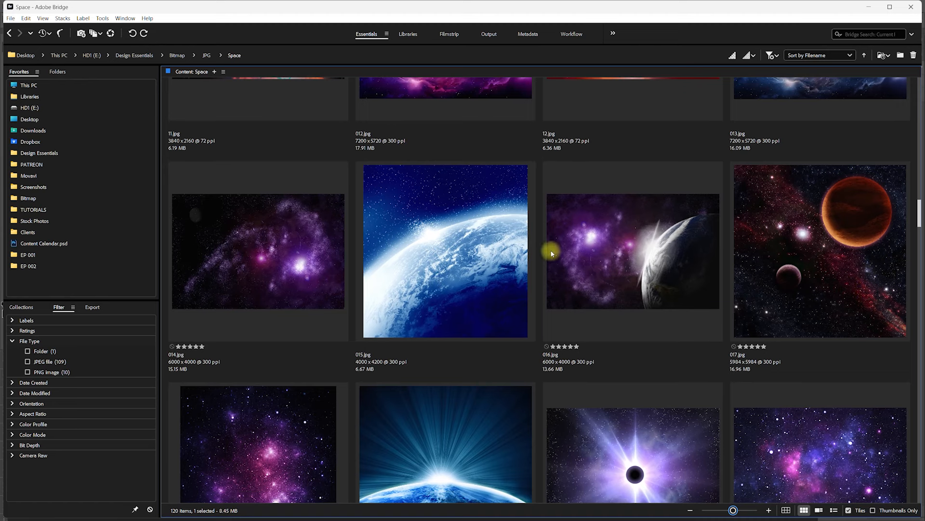
drag(920, 220, 921, 324)
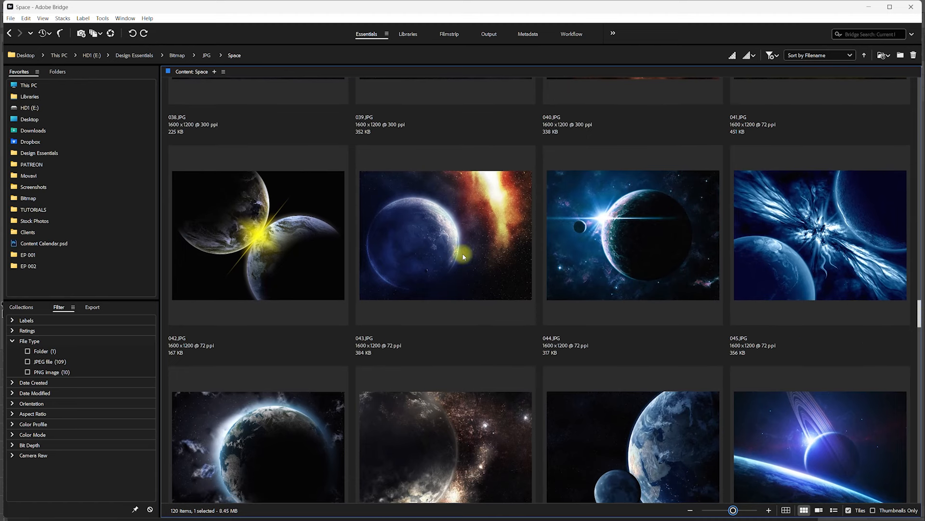
drag(918, 309, 918, 446)
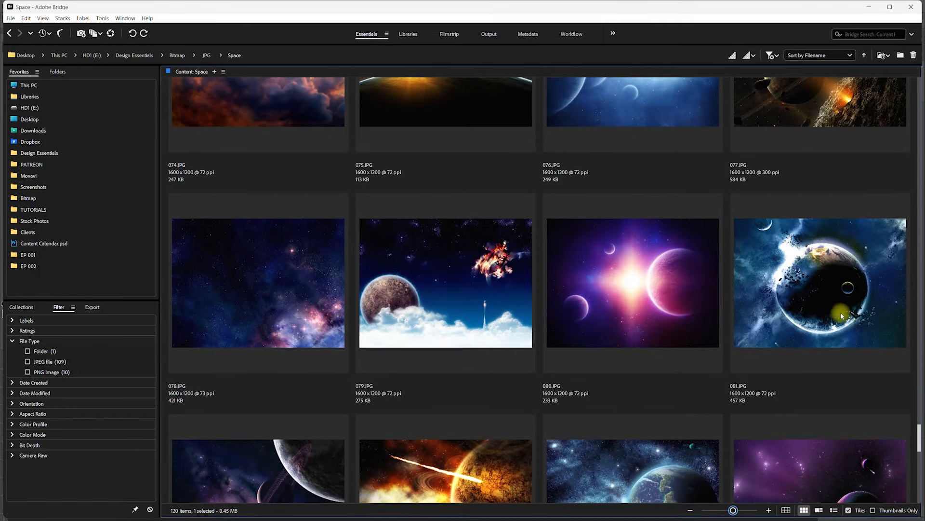
Preview 081.JPG at full-screen size and return to the thumbnails.
click(815, 310)
key(space)
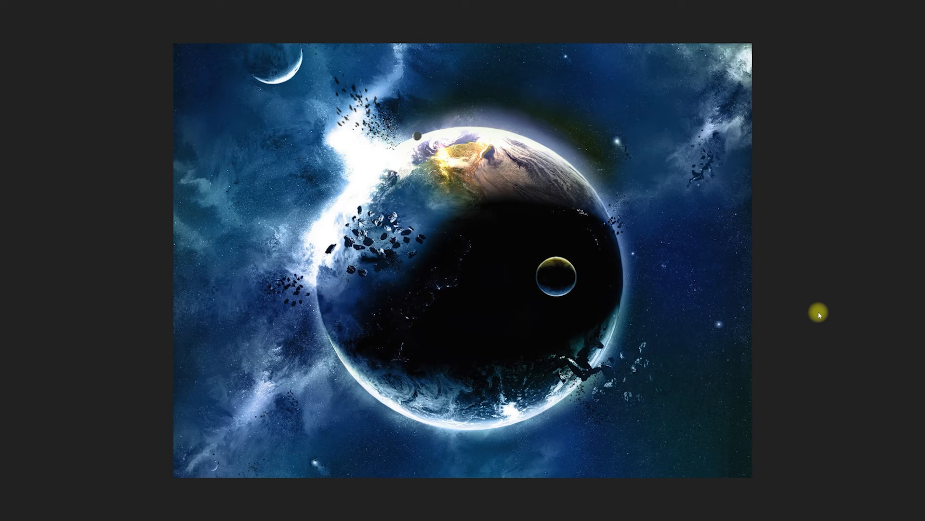
key(space)
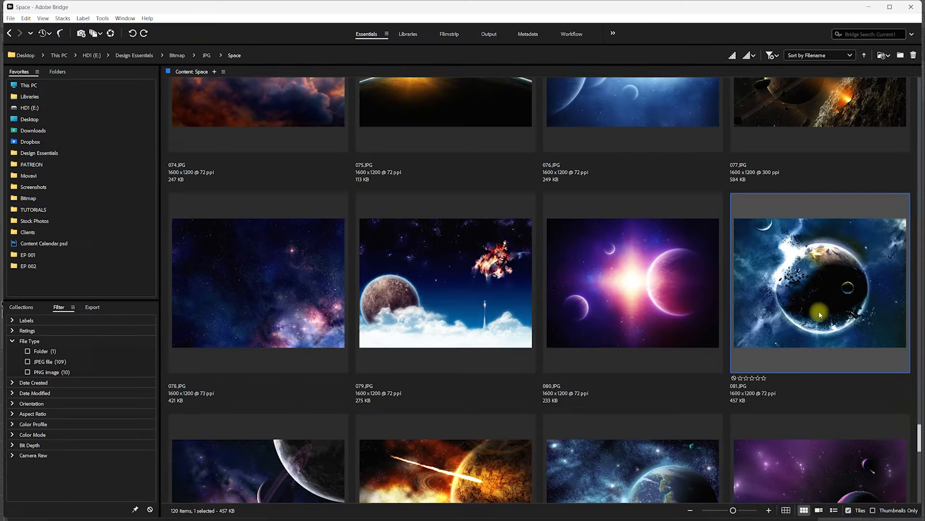
Open shutterstock_276228476.jpg in Photoshop, copy the whole image and paste it above the collapsed main group in the composite.
drag(918, 439, 920, 451)
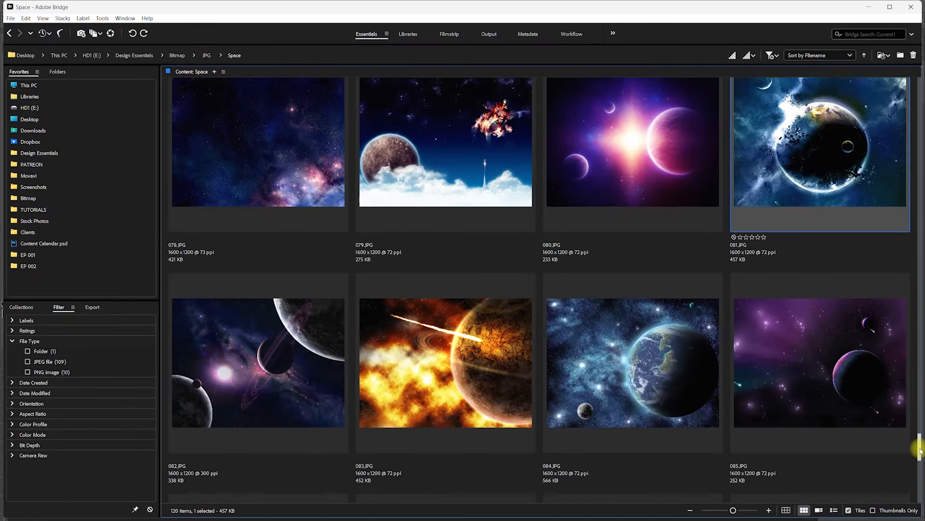
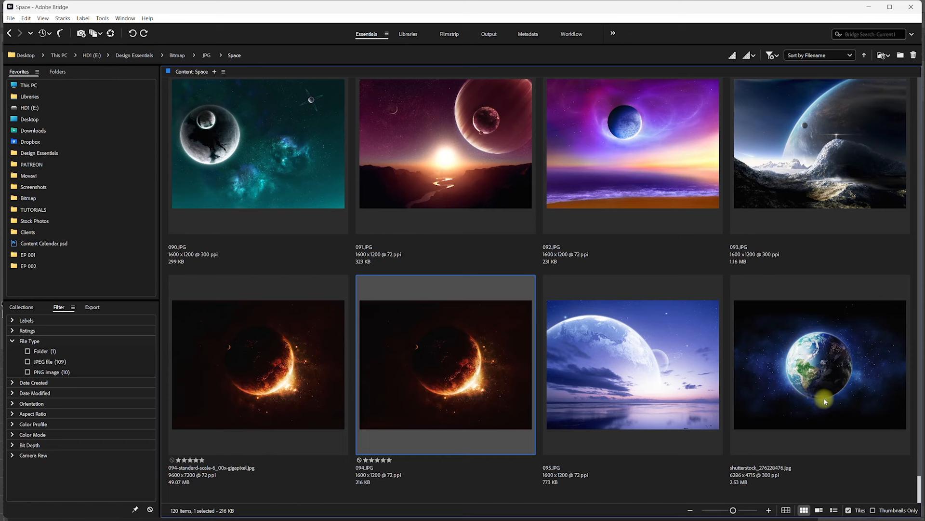
click(822, 381)
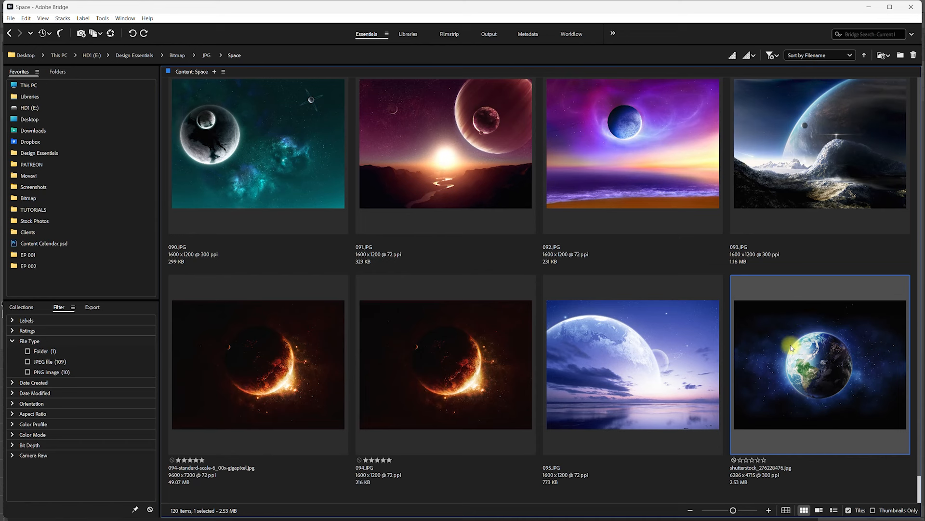
double_click(823, 386)
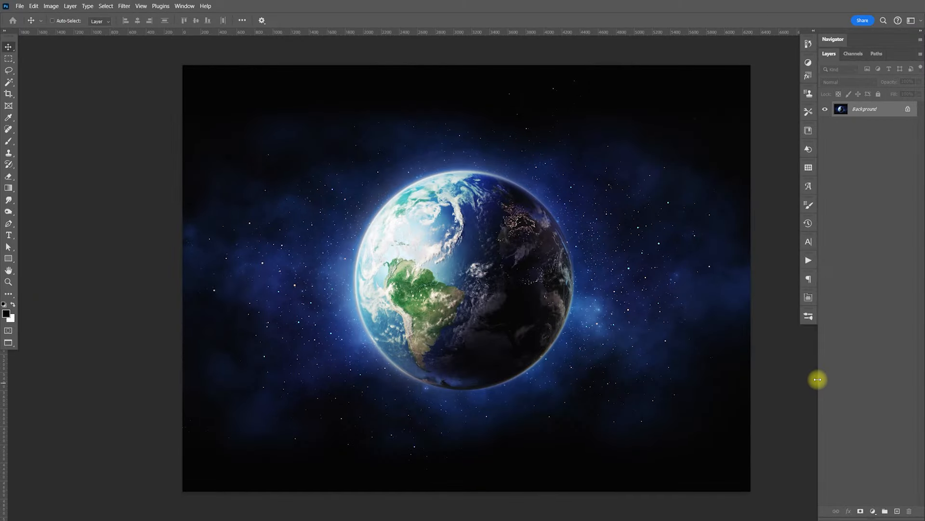
key(ctrl+a)
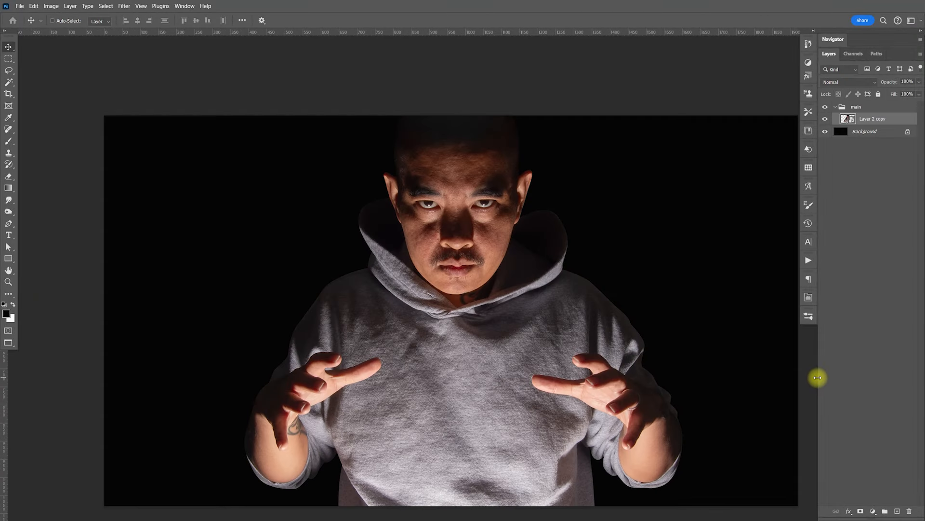
click(842, 107)
click(835, 106)
key(ctrl+v)
Reposition the pasted Earth layer and scale it down to about 38% so the globe fits within the canvas.
drag(708, 408, 413, 199)
drag(690, 389, 354, 266)
drag(663, 349, 409, 242)
drag(555, 296, 601, 302)
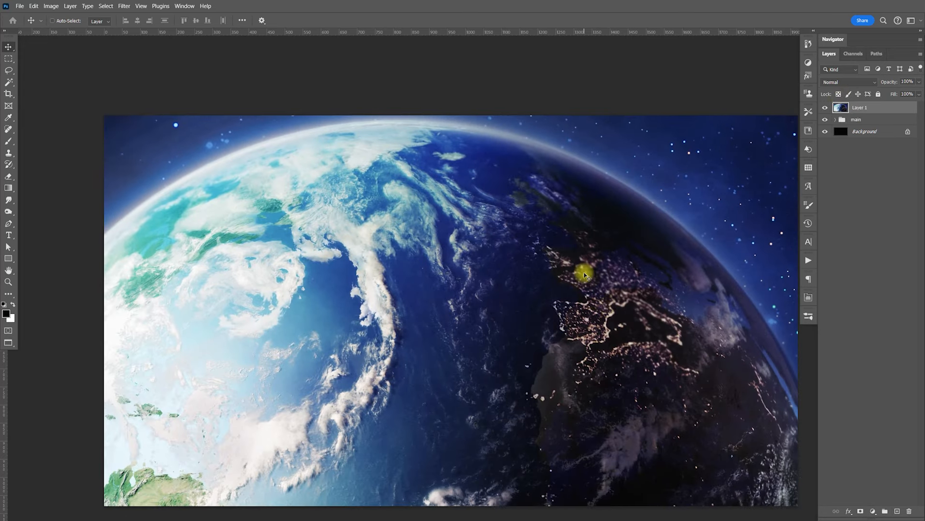
key(ctrl+minus)
key(ctrl+minus)
key(ctrl+minus)
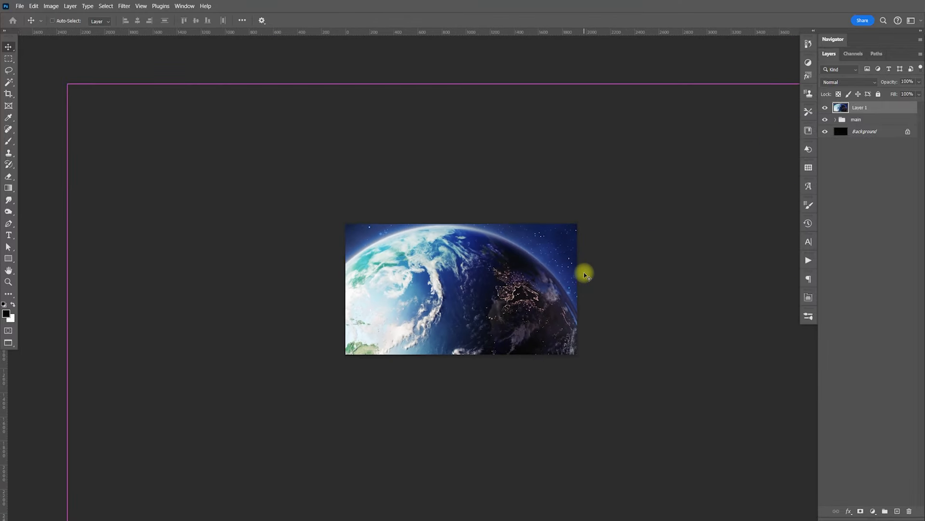
key(ctrl+t)
drag(446, 83, 457, 220)
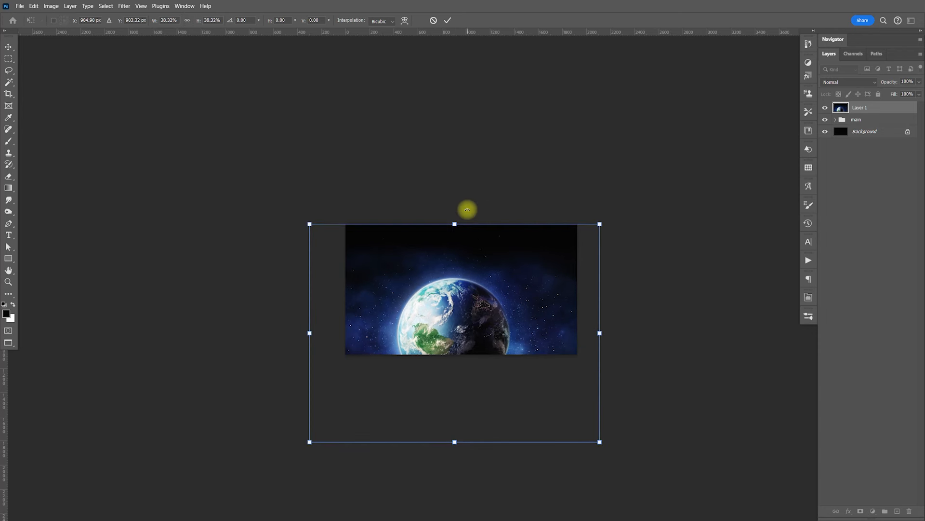
key(Return)
Rotate the Earth layer about 68° so its bright side faces up, and centre the globe at the canvas's lower edge.
key(ctrl+plus)
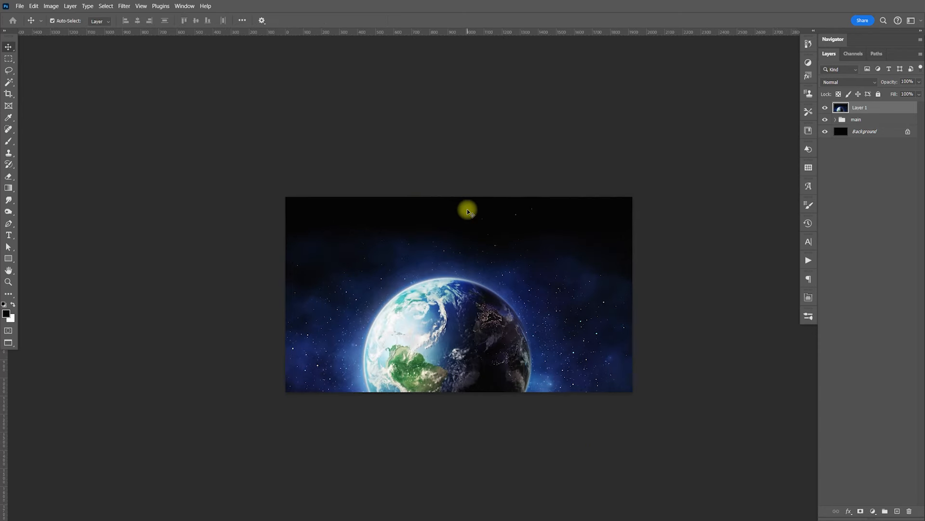
key(ctrl+plus)
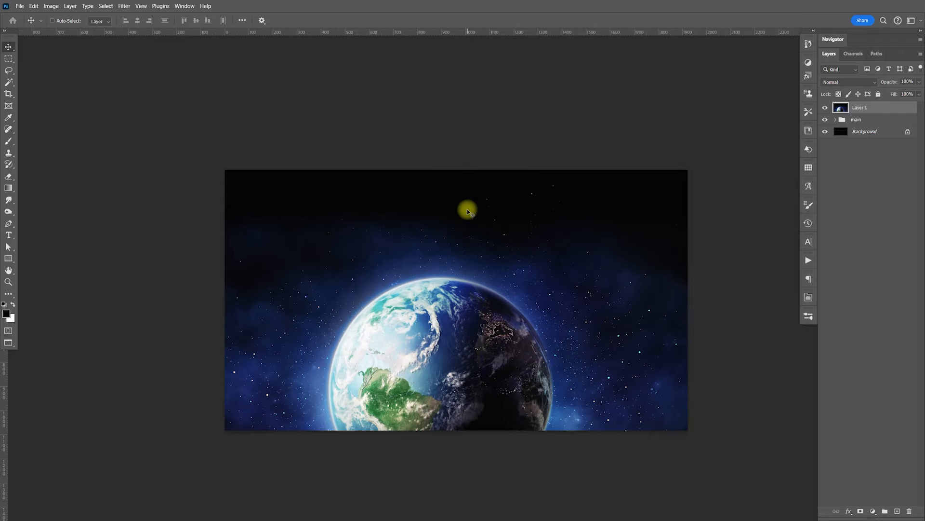
key(ctrl+t)
drag(530, 134, 657, 378)
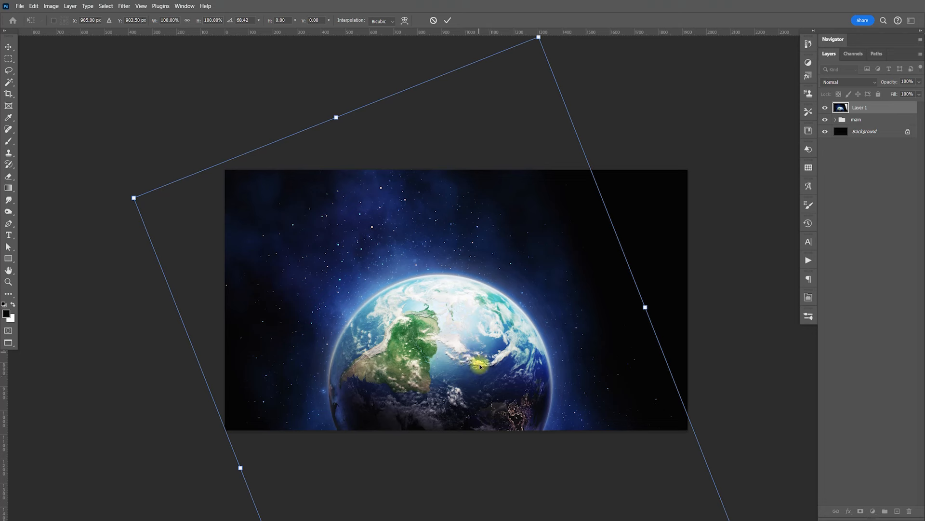
mouse_move(481, 385)
mouse_down()
mouse_move(491, 355)
mouse_move(489, 388)
mouse_up()
key(Return)
drag(493, 355, 509, 371)
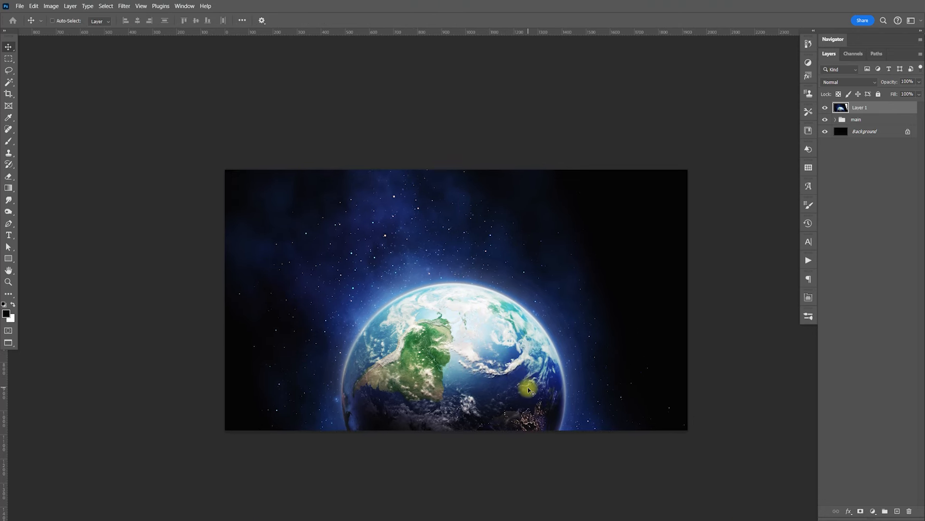
Set the Earth layer's blend mode to Screen and place the globe between the man's hands.
click(849, 83)
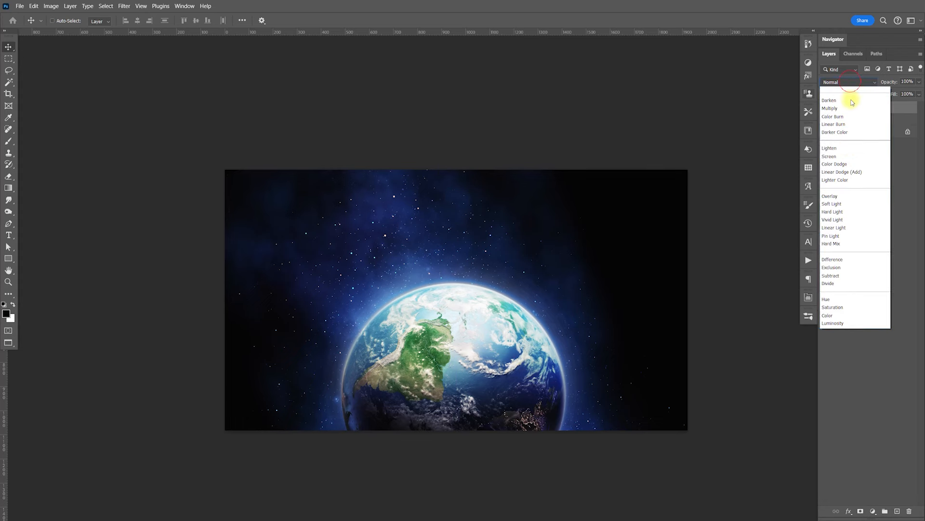
click(837, 170)
drag(489, 339, 514, 399)
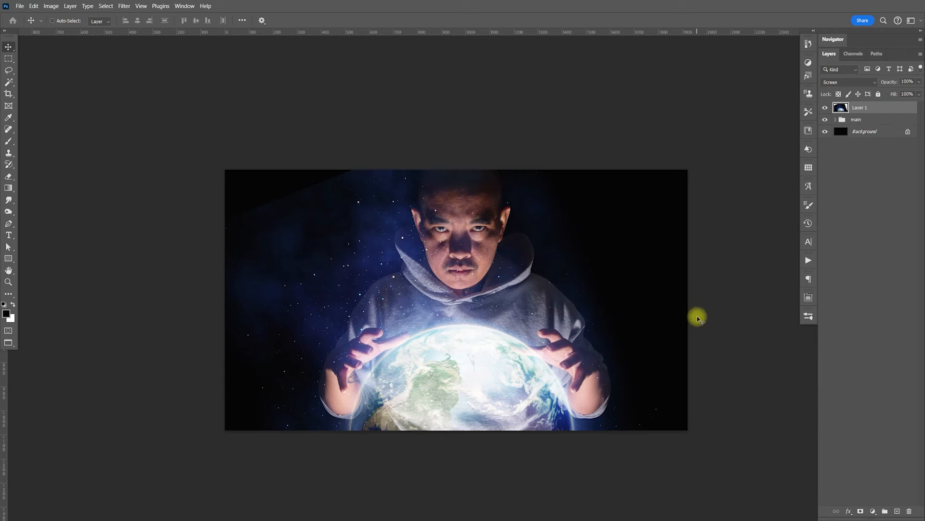
Switch to Adobe Bridge and preview 087.JPG at full-screen size as an alternative planet.
key(alt+Tab)
click(533, 286)
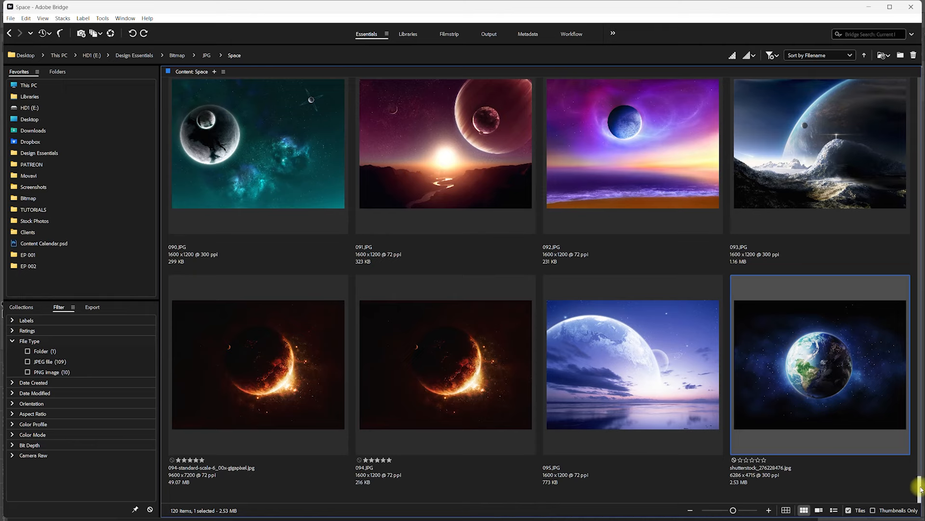
scroll(919, 487, up, 2)
scroll(920, 478, up, 3)
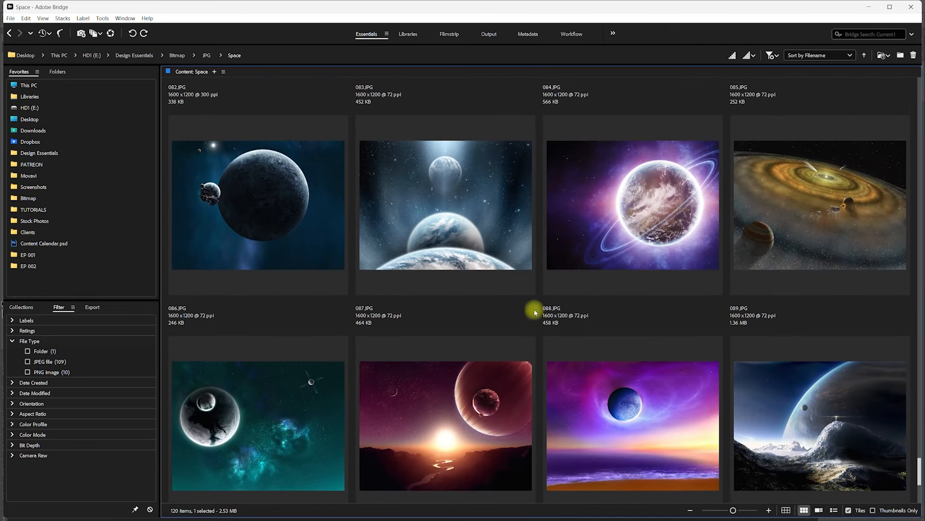
click(432, 228)
key(space)
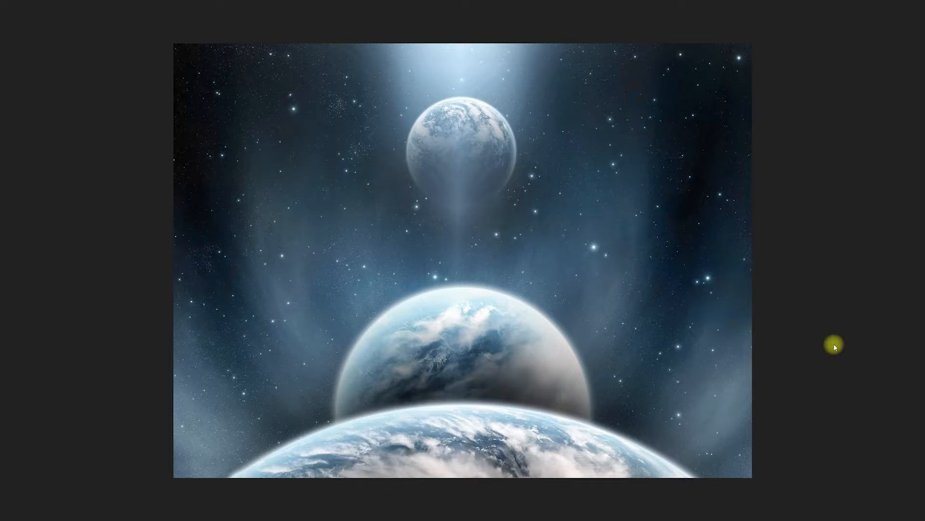
key(space)
Preview 084.JPG at full-screen size and return to the thumbnails.
scroll(918, 453, up, 4)
scroll(918, 450, up, 1)
click(694, 284)
key(space)
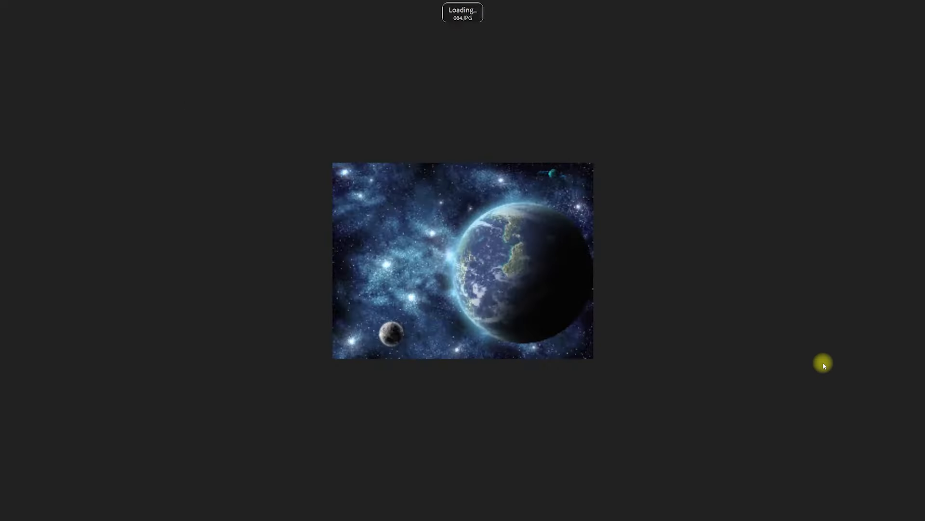
key(space)
Look through the earlier planet images and preview 046.JPG at full-screen size.
scroll(918, 439, up, 2)
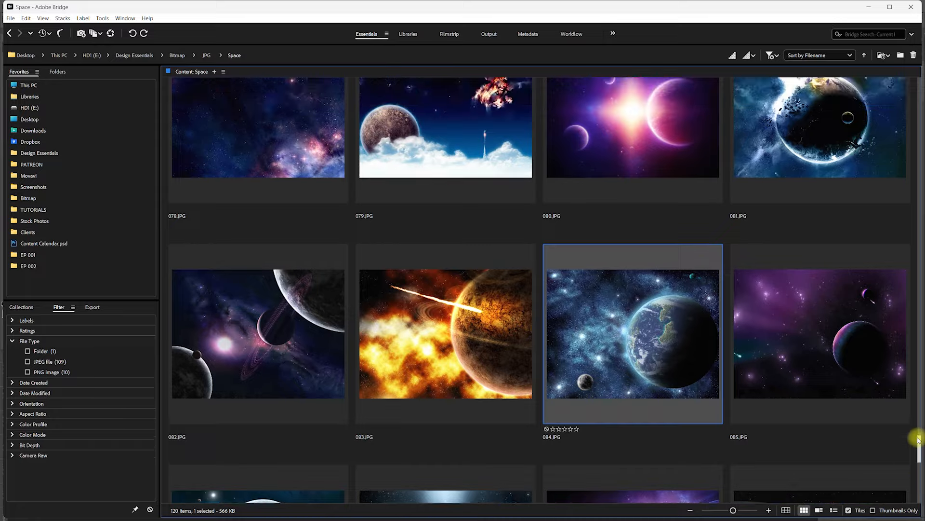
scroll(918, 440, up, 2)
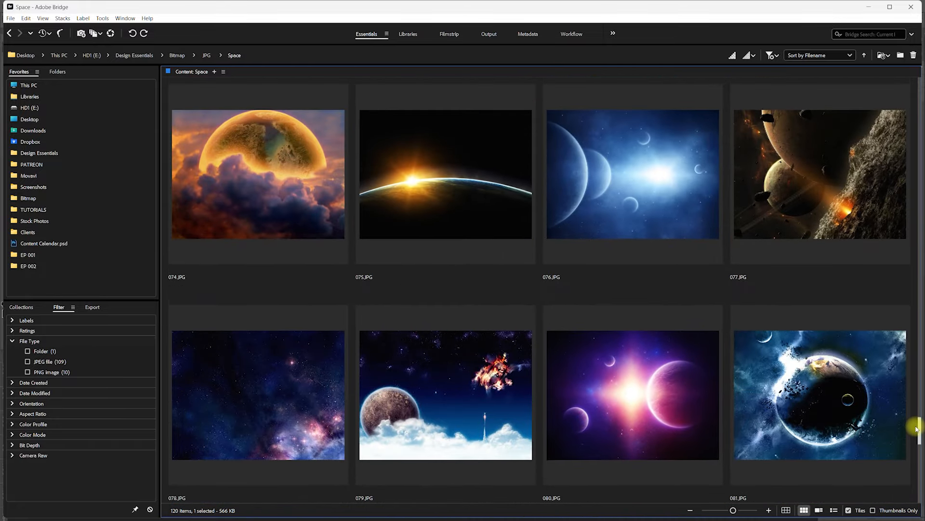
drag(920, 430, 913, 333)
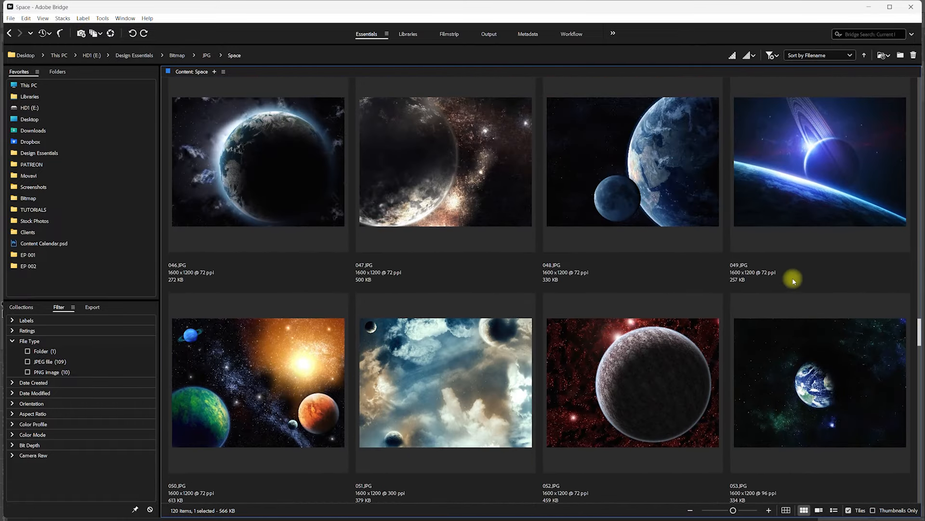
click(301, 182)
key(space)
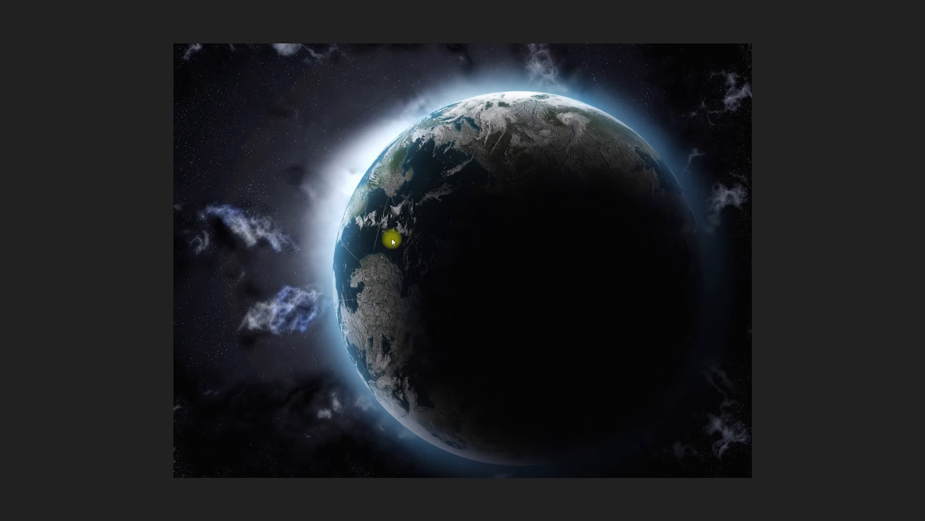
key(space)
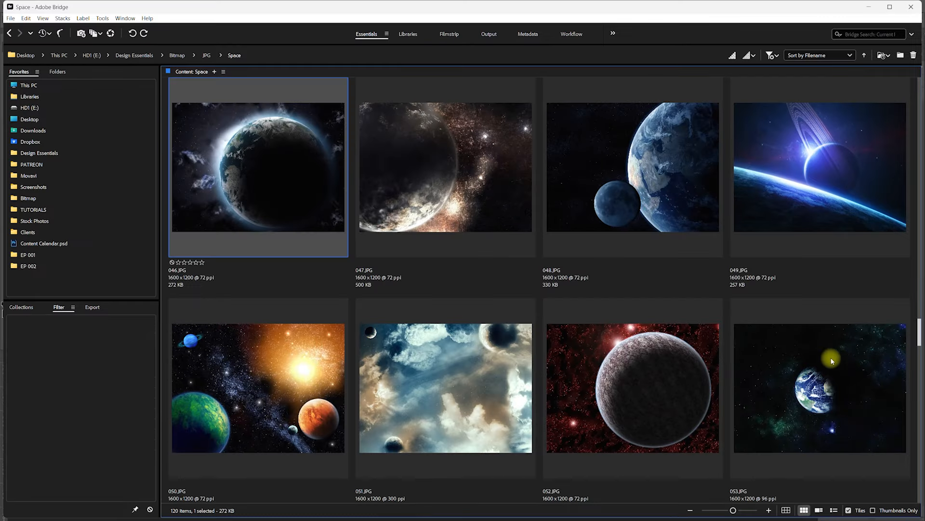
Compare 043.JPG and 044.JPG by previewing each at full-screen size.
drag(918, 342, 918, 318)
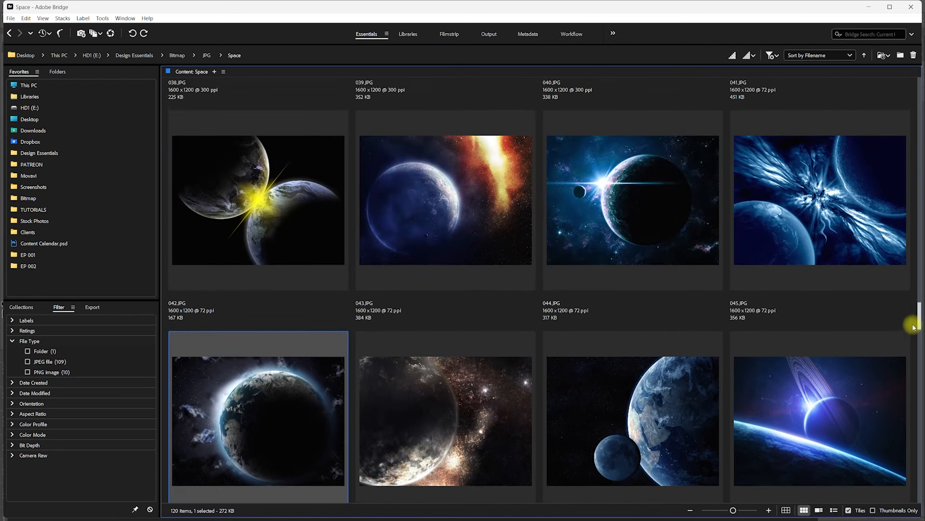
click(450, 240)
key(space)
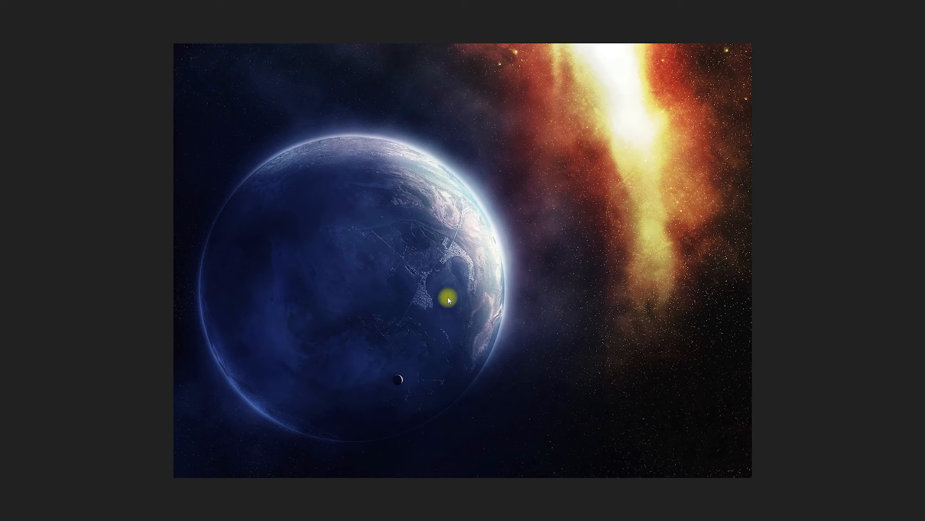
key(space)
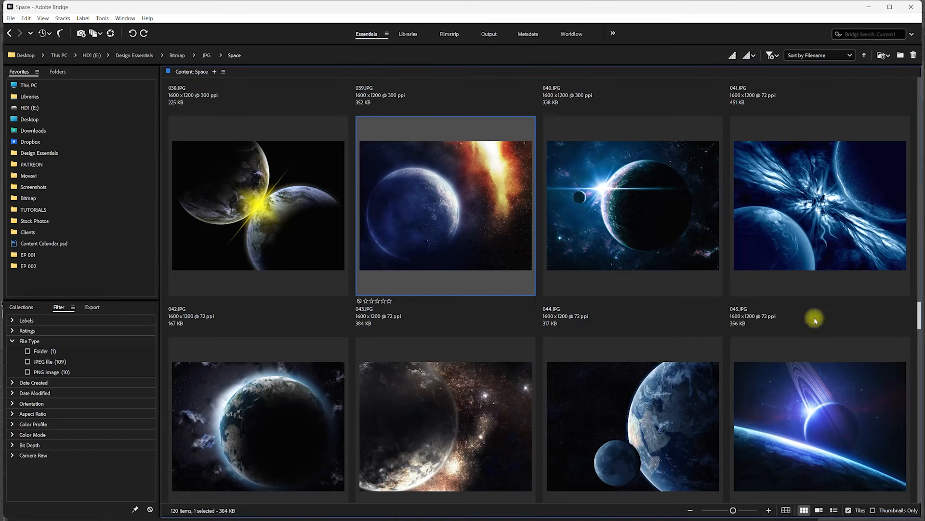
click(702, 228)
key(space)
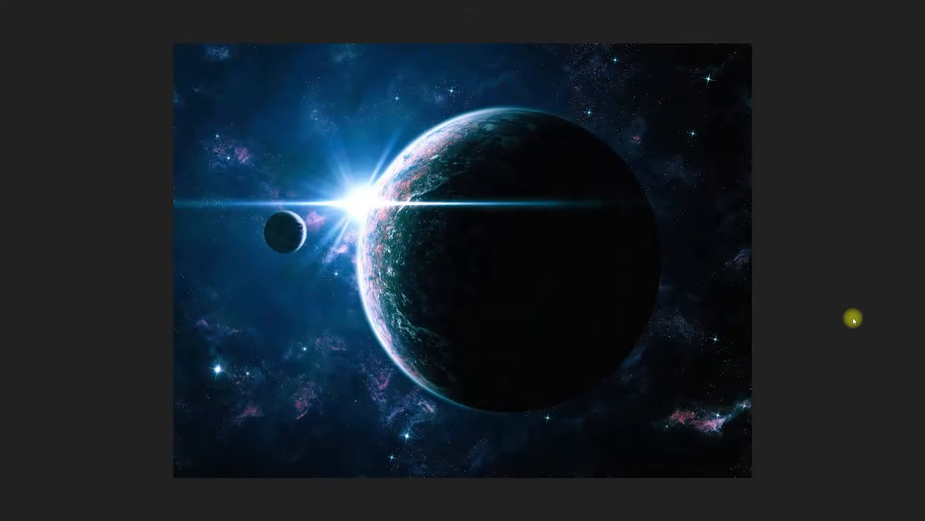
key(space)
Preview 030.jpg, the Earth on a black background, at full-screen size.
scroll(916, 314, up, 3)
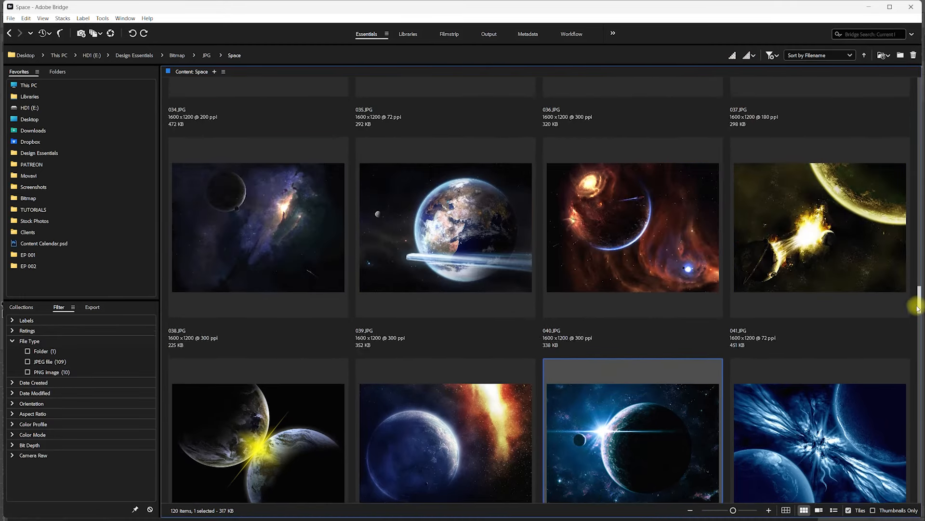
drag(918, 306, 914, 281)
click(283, 254)
key(space)
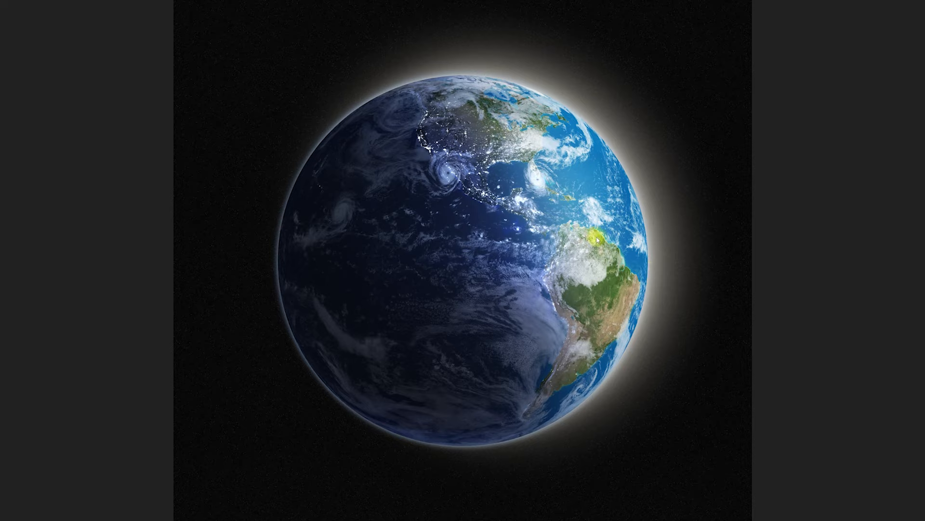
click(881, 294)
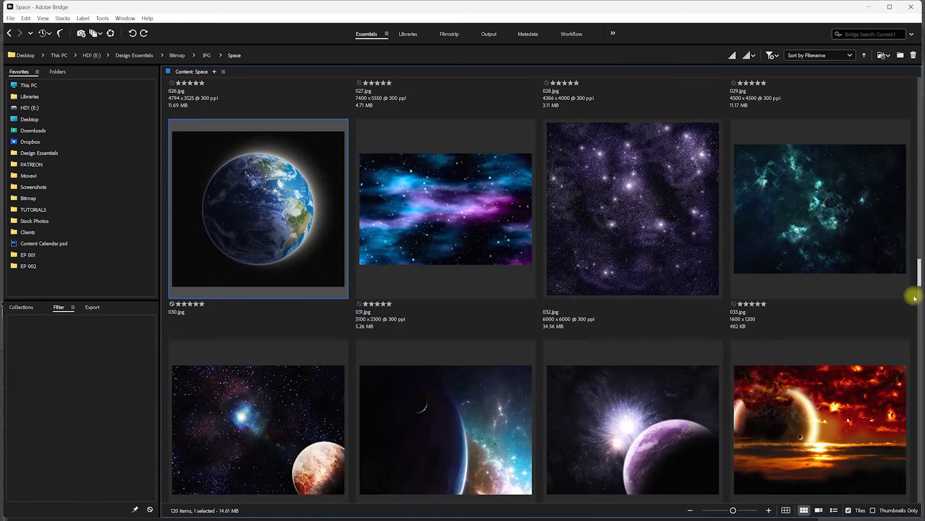
Open 043.JPG from the Space folder in Photoshop, copy the whole image and paste it above the Earth layer in the composite.
scroll(918, 262, up, 3)
drag(919, 264, 916, 135)
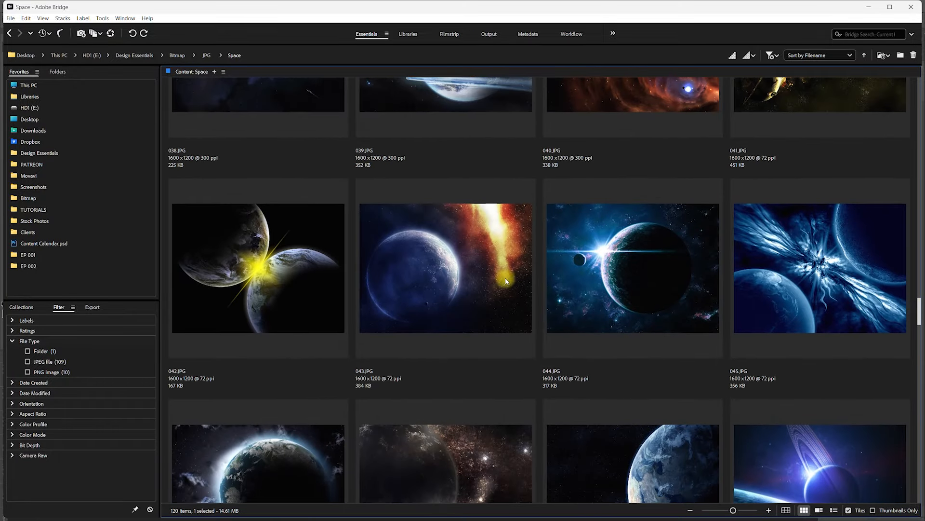
double_click(462, 290)
key(ctrl+a)
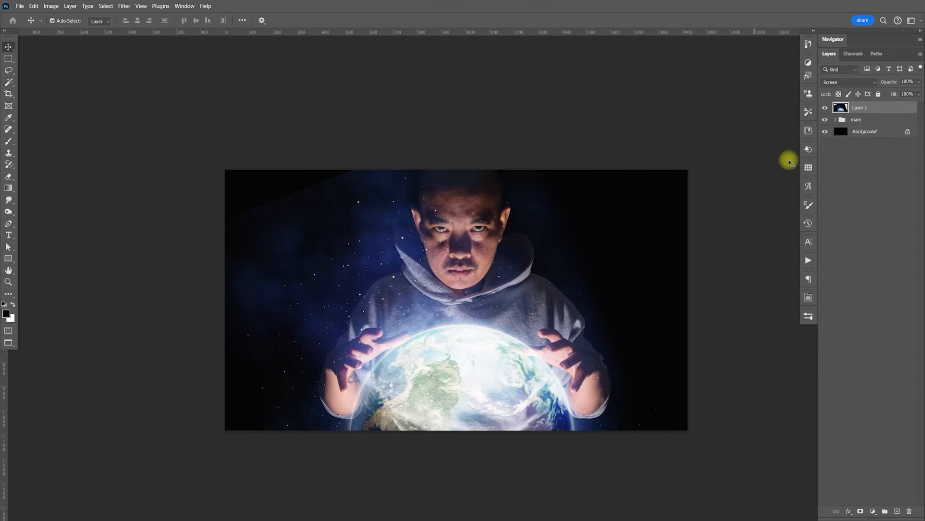
key(ctrl+v)
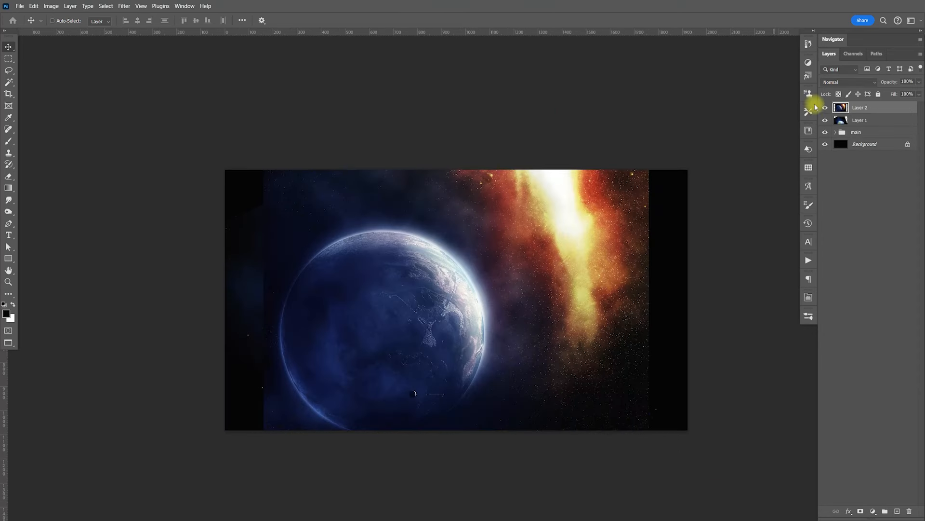
Hide Layer 1, the Earth image beneath the pasted planet image.
click(825, 120)
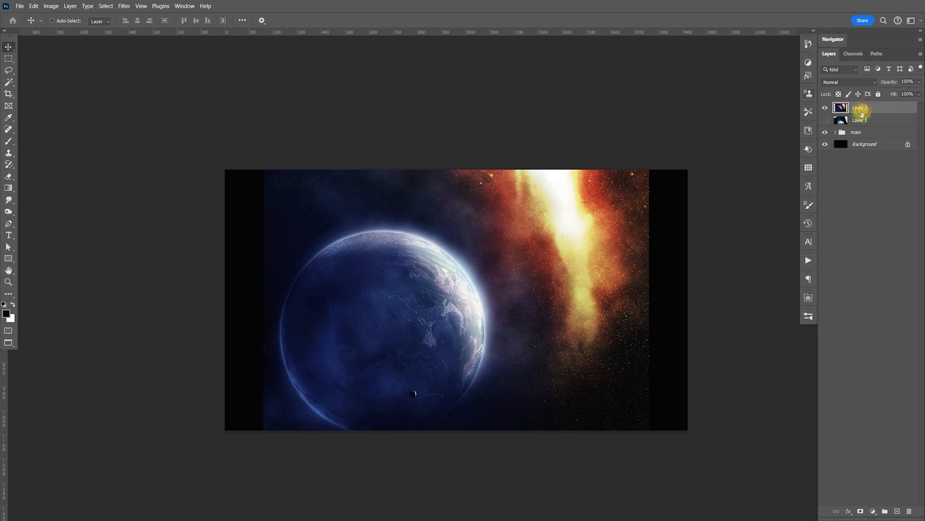
key(ctrl+t)
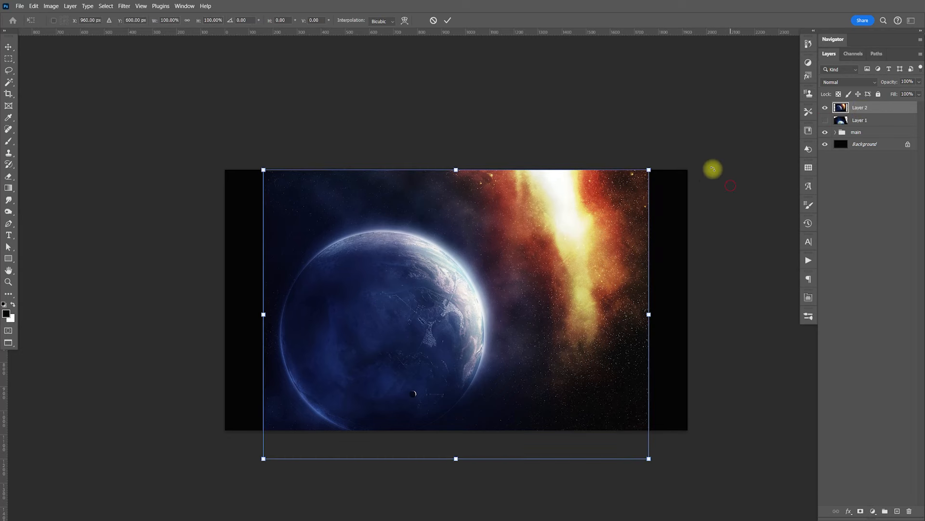
drag(713, 169, 536, 139)
key(Return)
key(ctrl+z)
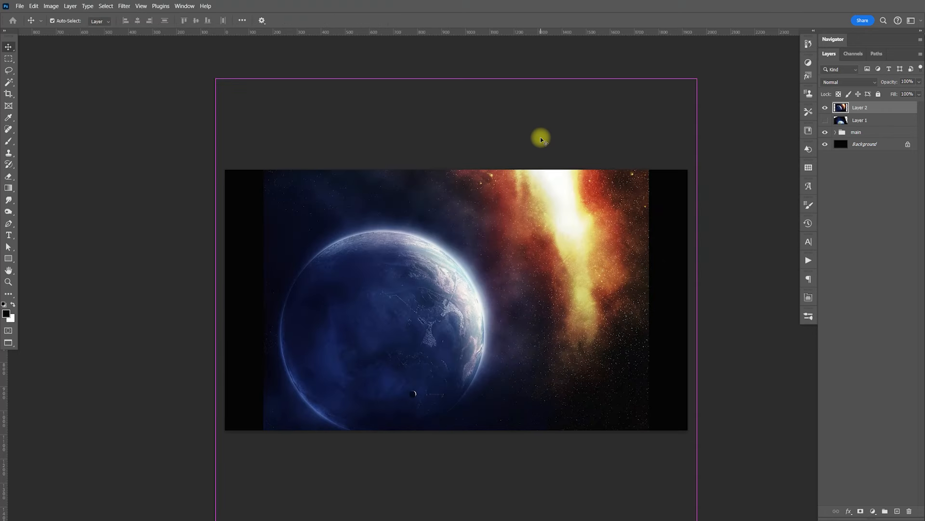
Convert Layer 2 to a smart object and open its contents for editing.
right_click(864, 105)
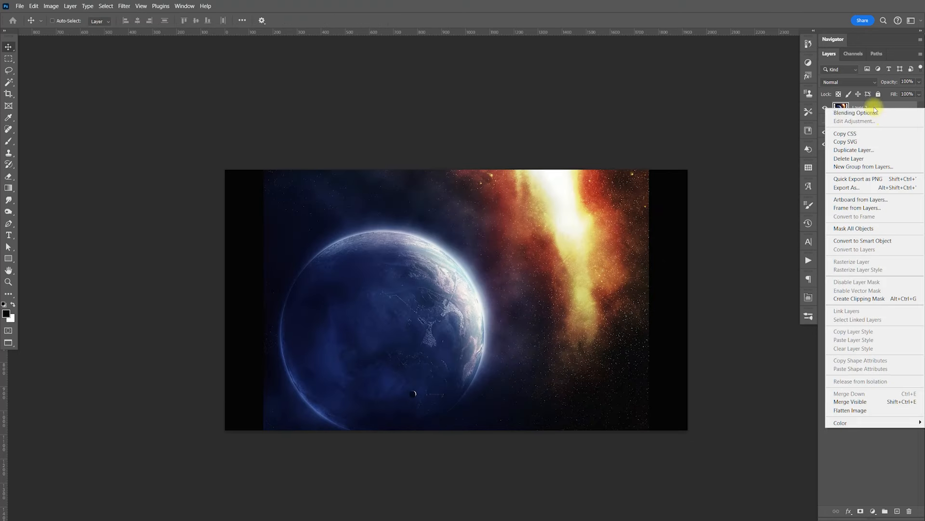
click(874, 241)
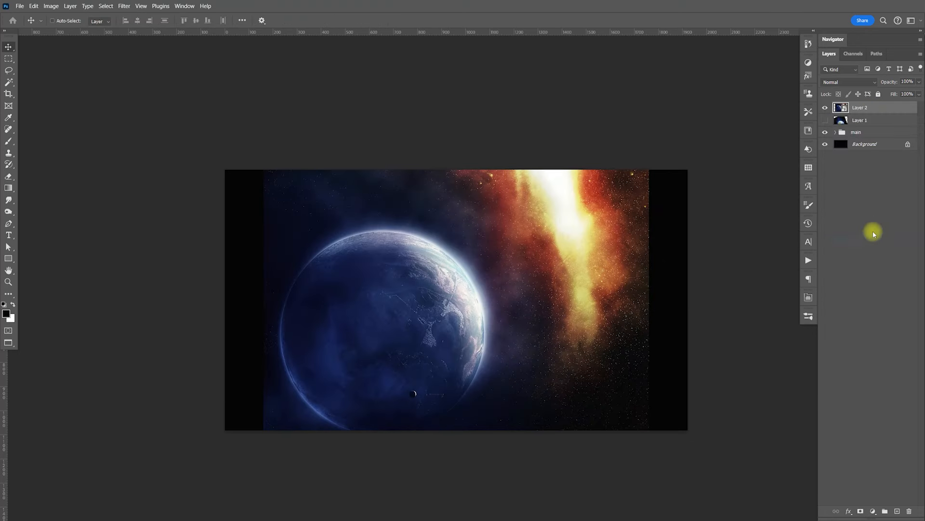
double_click(839, 109)
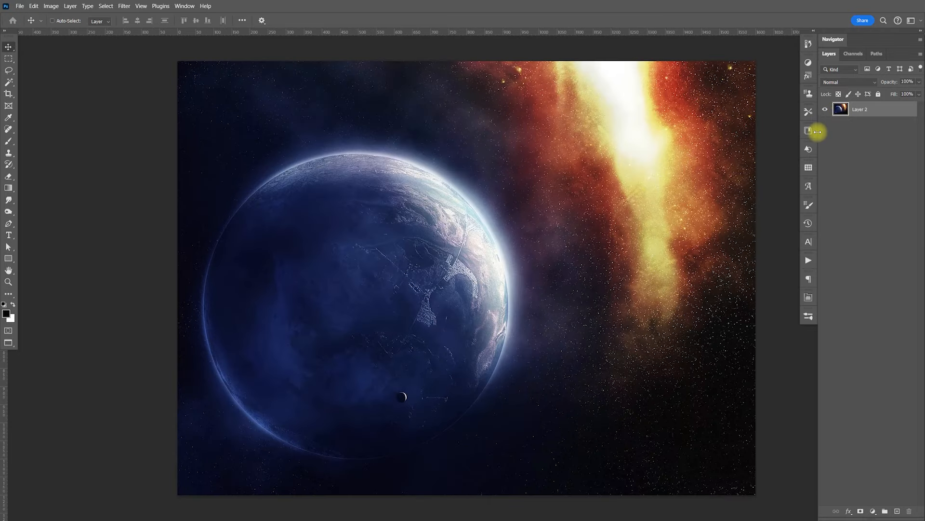
Extend the canvas beyond the planet image's left edge using the Crop tool with Generative Expand fill and no prompt.
key(ctrl+minus)
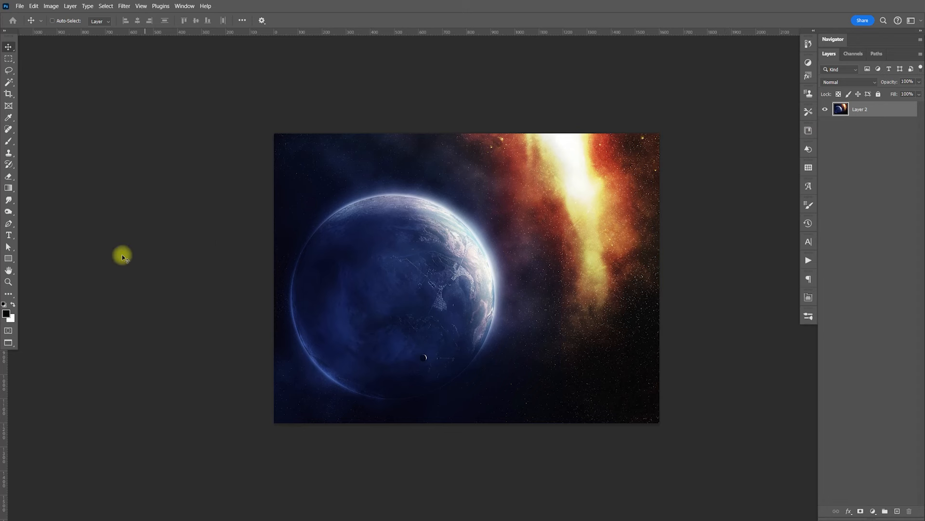
key(c)
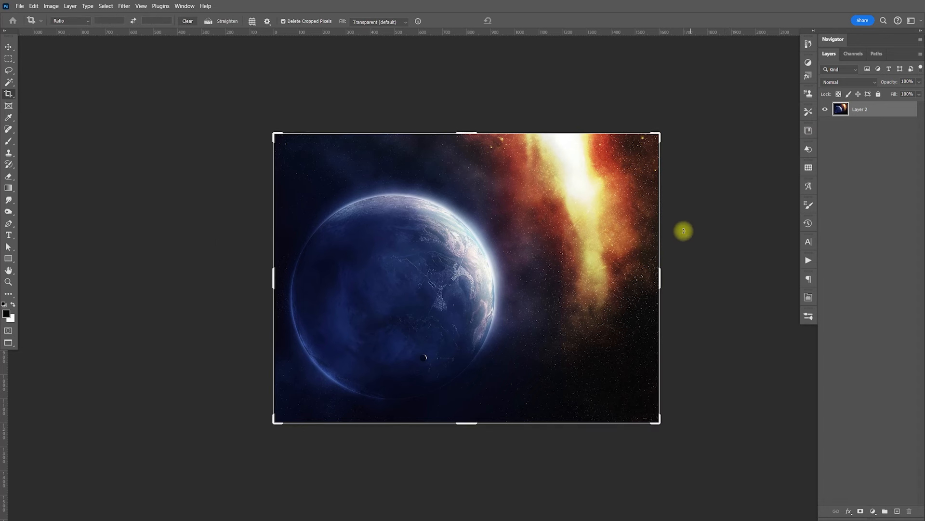
drag(273, 277, 229, 278)
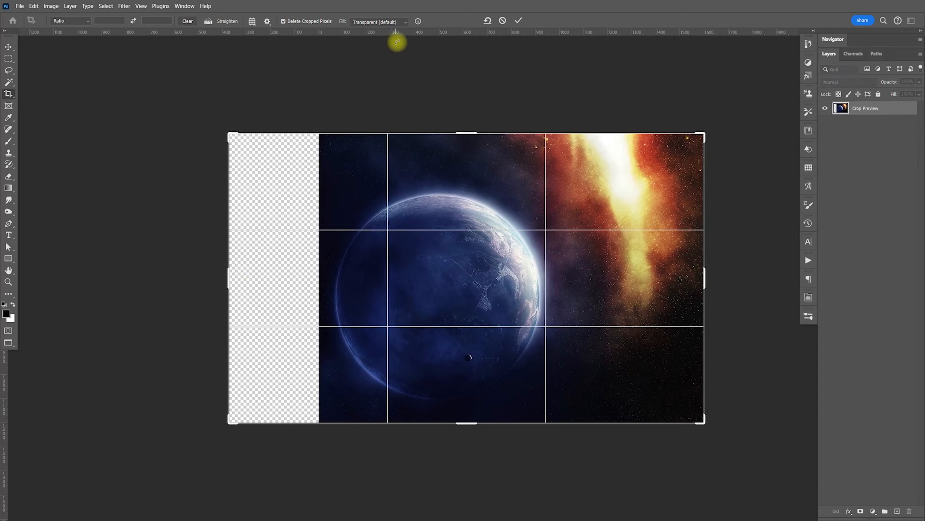
click(403, 22)
click(380, 38)
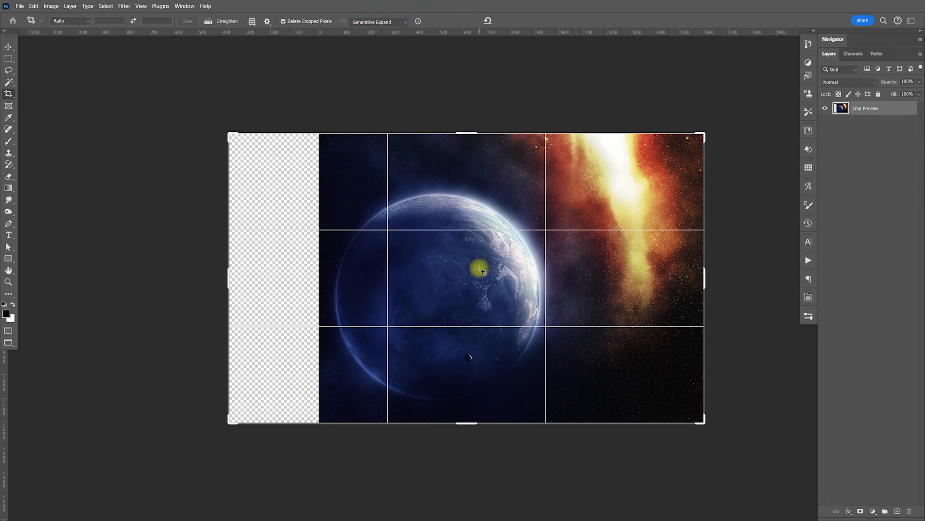
key(Return)
click(496, 201)
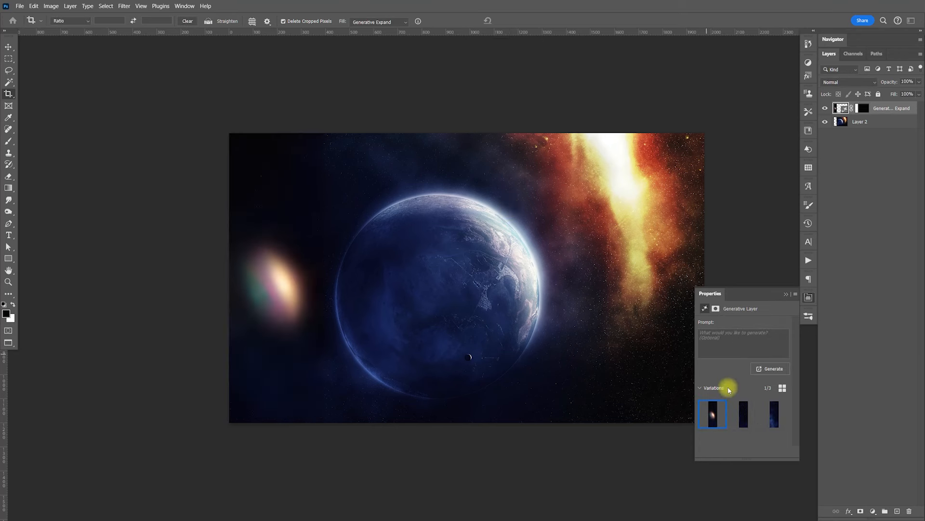
Compare the variations for the left extension, generate another set without a prompt, and choose the third new one.
click(744, 422)
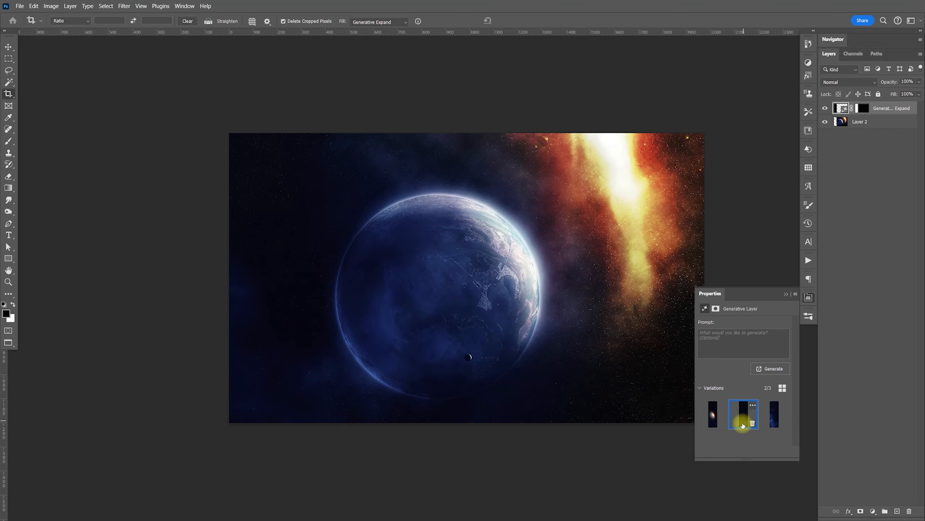
click(773, 422)
click(773, 417)
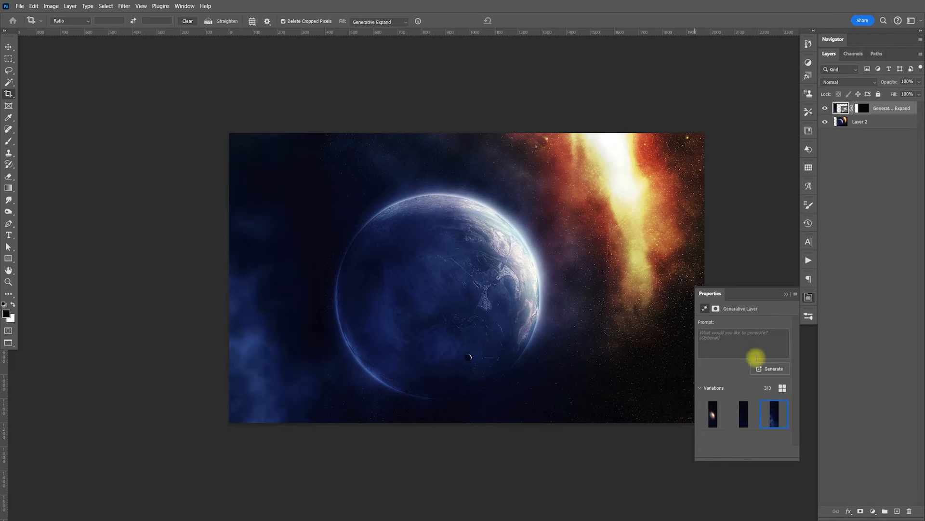
click(771, 369)
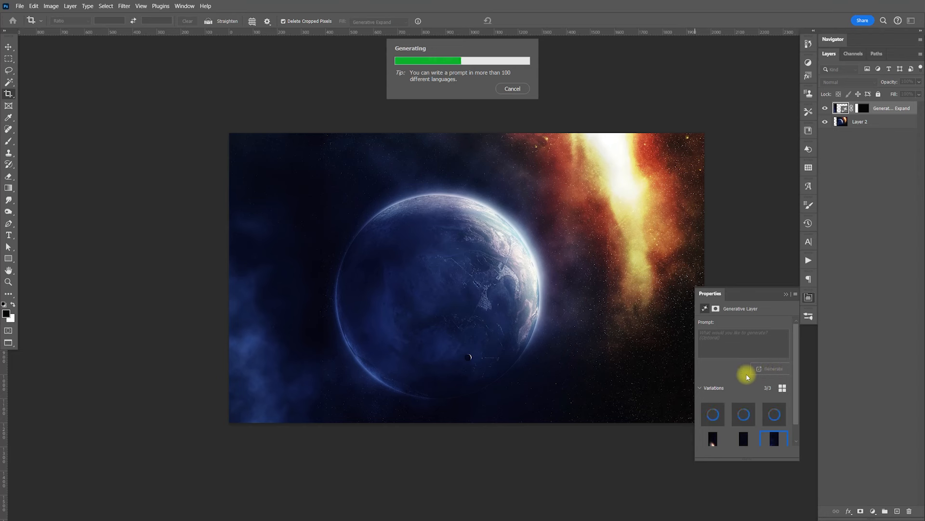
click(741, 415)
click(773, 422)
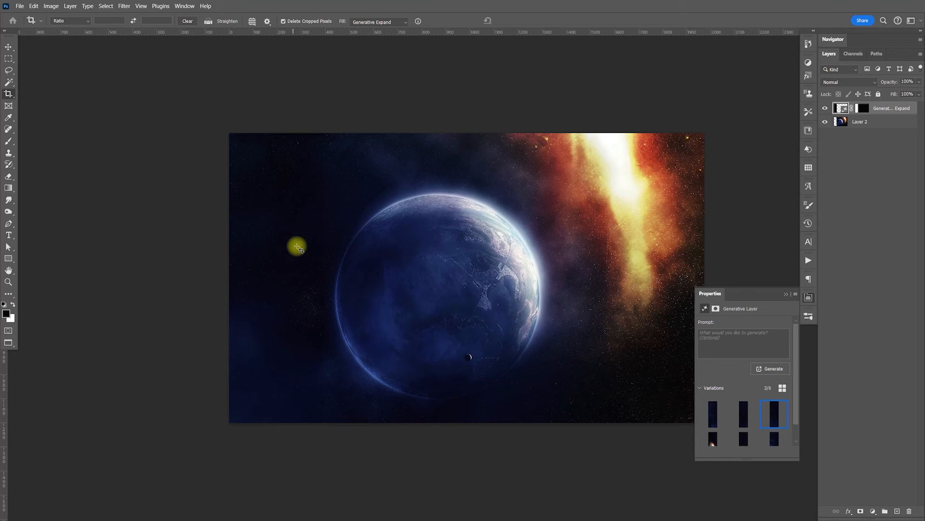
Merge the generated left extension layer with Layer 2.
click(809, 297)
click(871, 127)
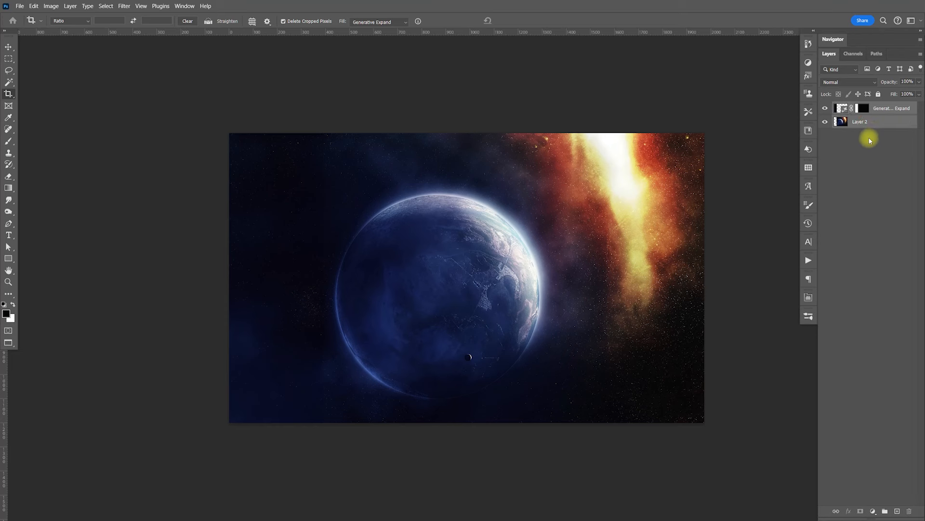
key(ctrl+e)
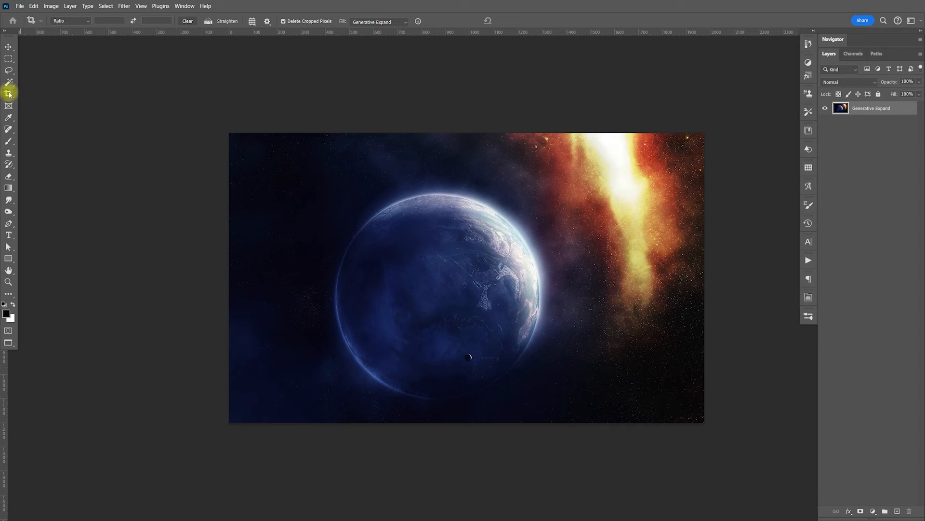
Extend the canvas below the planet image with the Crop tool and generate the fill without a prompt.
drag(207, 115, 723, 441)
drag(471, 424, 477, 458)
key(Return)
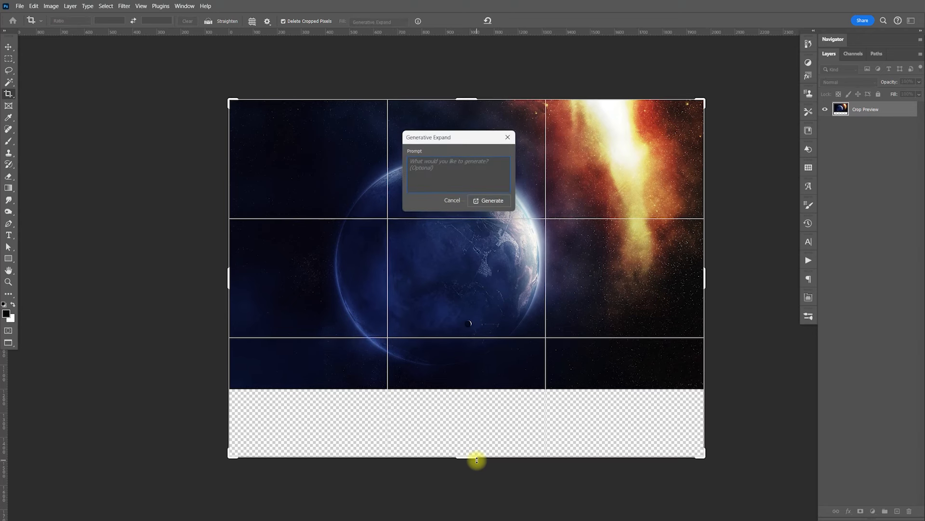
click(496, 200)
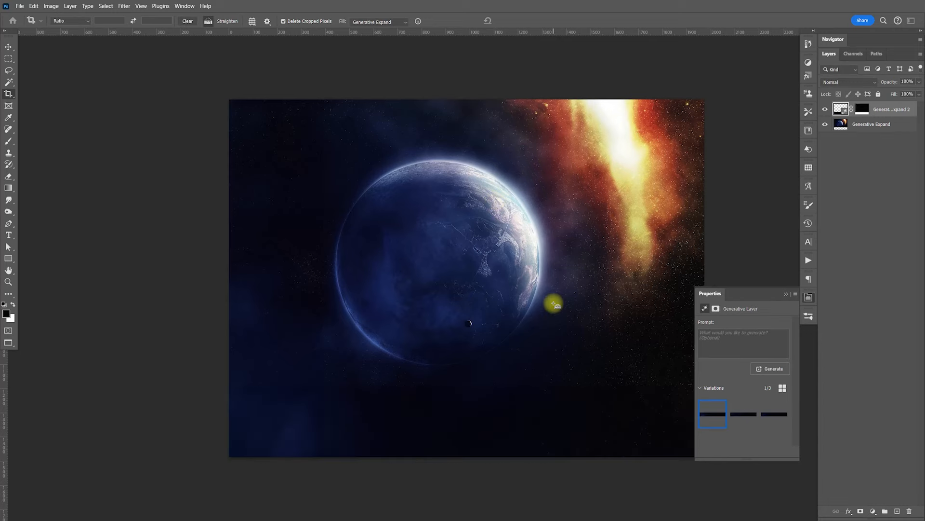
Choose the second variation for the lower extension and merge it with the planet image layer.
key(ctrl+plus)
drag(510, 330, 470, 237)
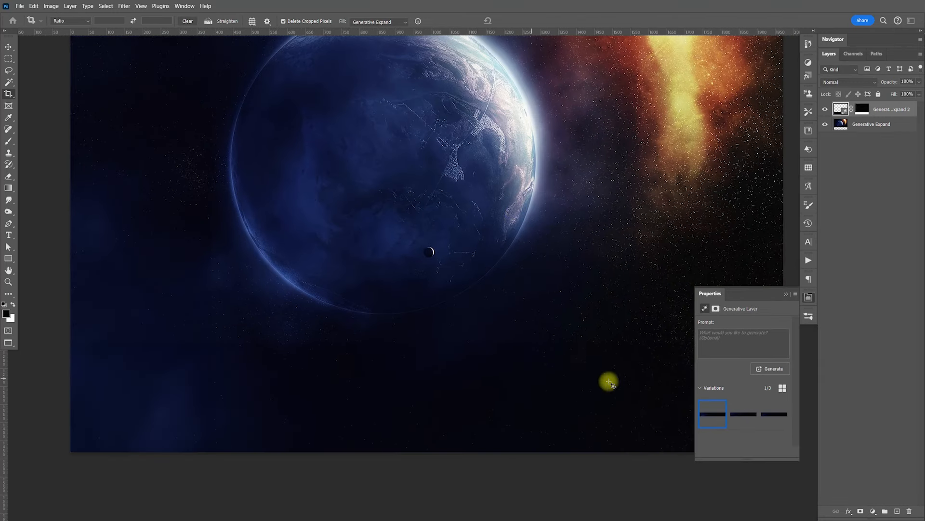
click(741, 416)
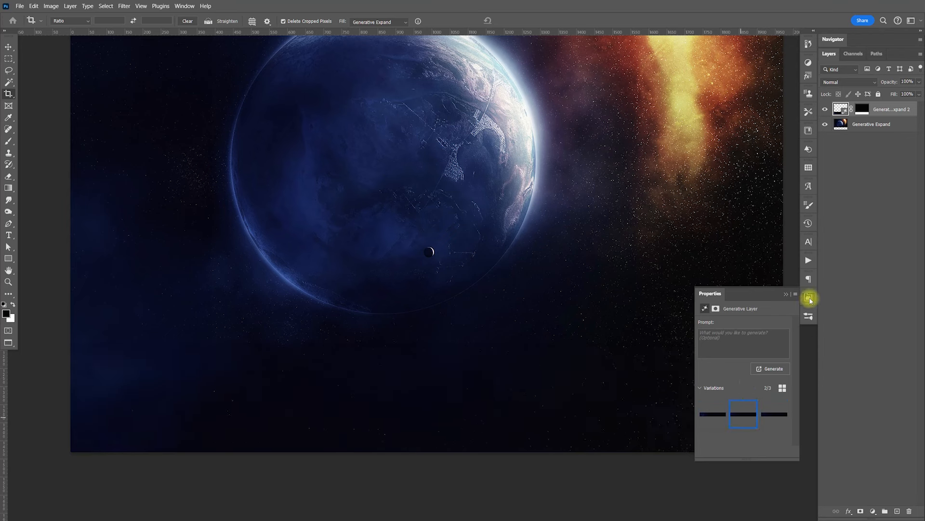
click(809, 297)
shift+click(876, 125)
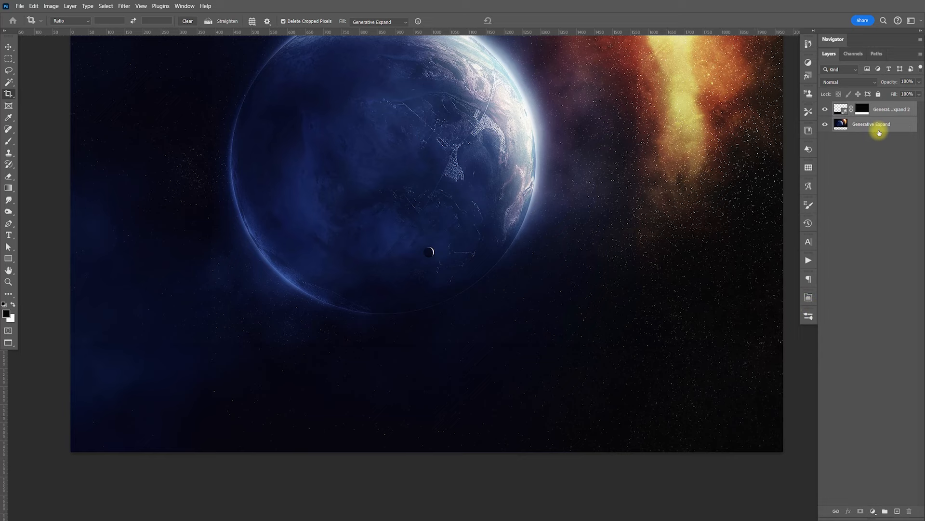
key(ctrl+e)
key(ctrl+minus)
key(ctrl+minus)
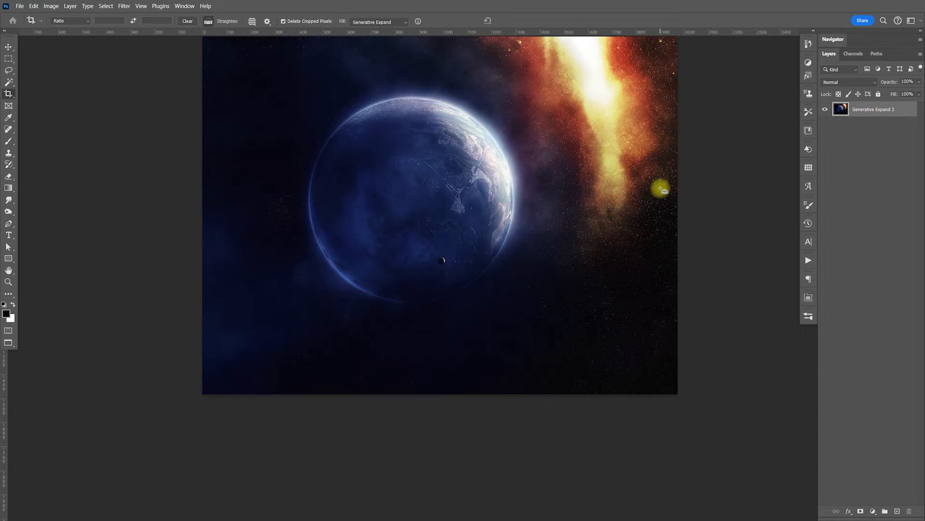
drag(250, 76, 589, 318)
key(Return)
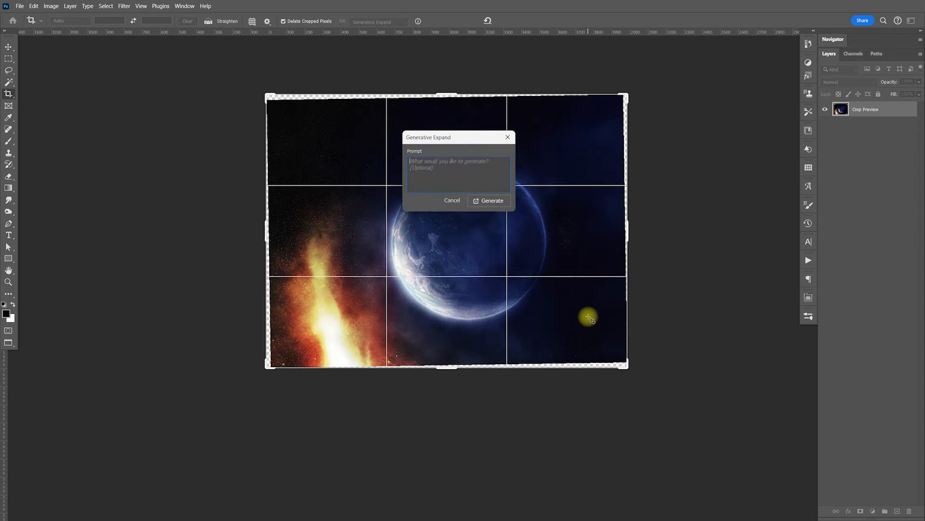
click(456, 201)
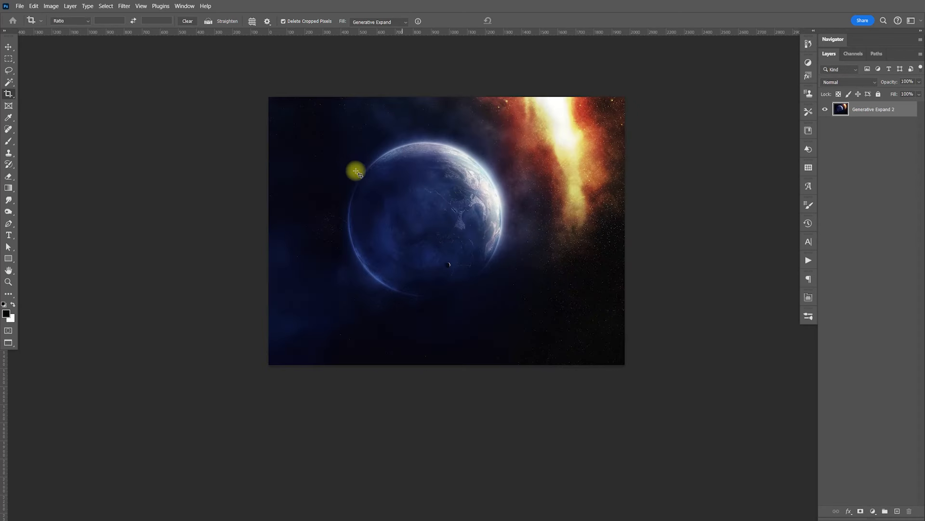
Extend the canvas above the planet image with the Crop tool and generate the fill without a prompt.
drag(246, 75, 694, 388)
drag(465, 143, 466, 108)
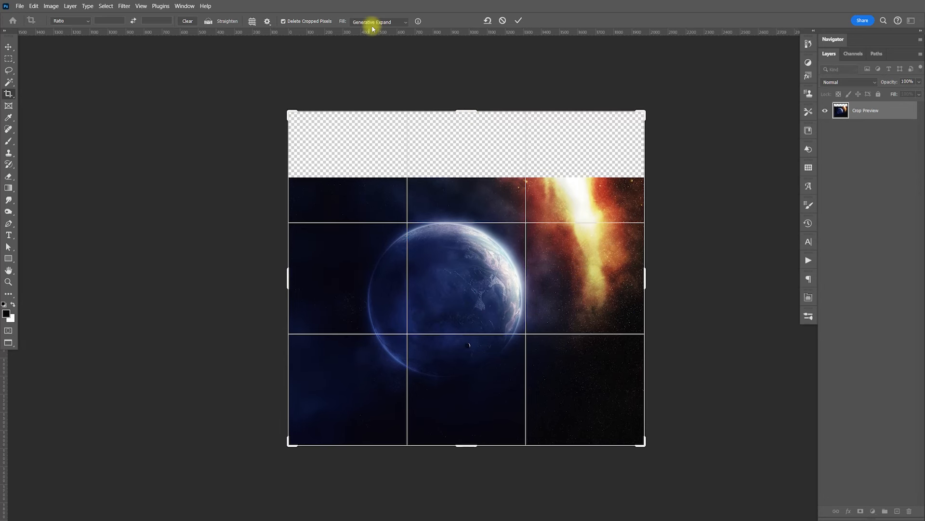
key(Return)
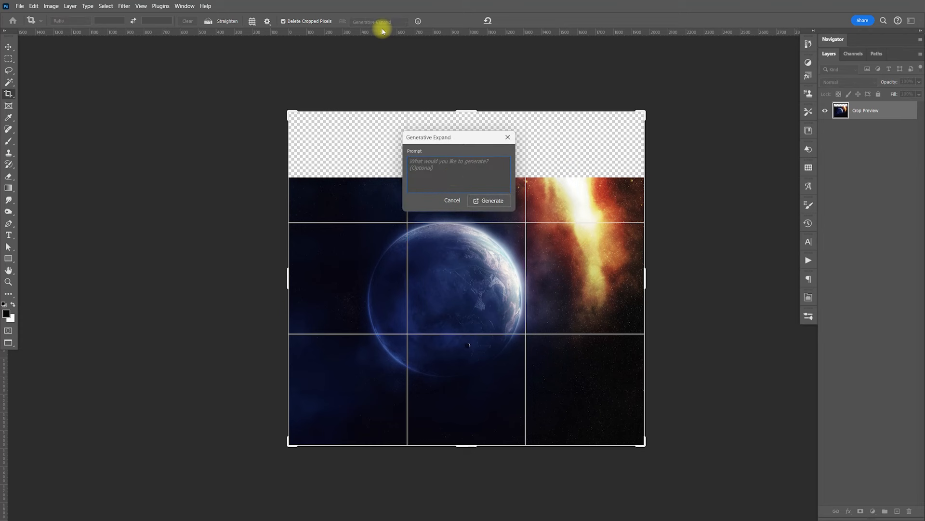
click(482, 201)
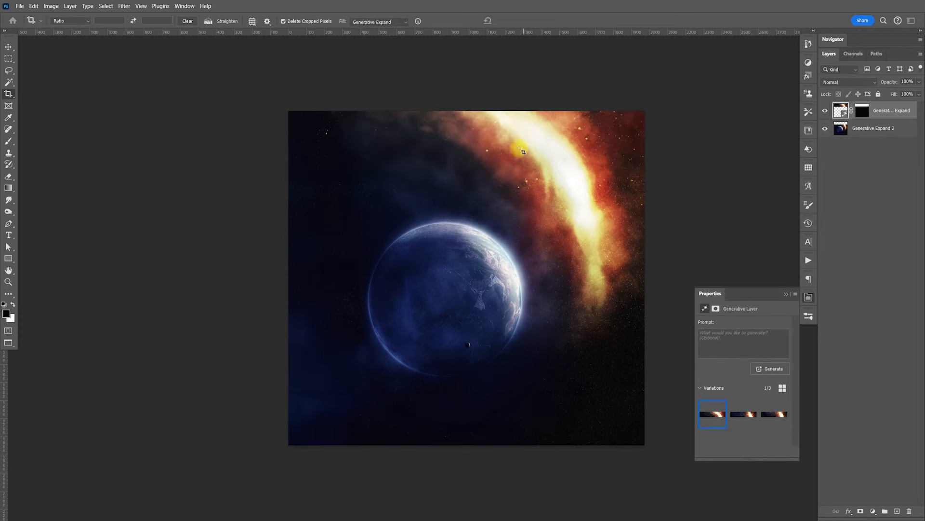
Compare the first and third variations of the nebula in the upper extension, switching between them to pick one.
click(741, 418)
click(773, 417)
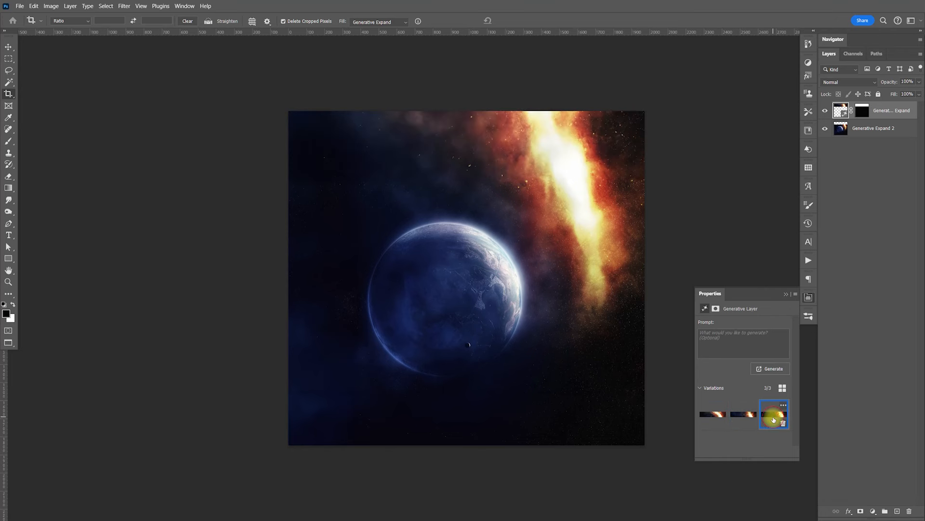
click(714, 416)
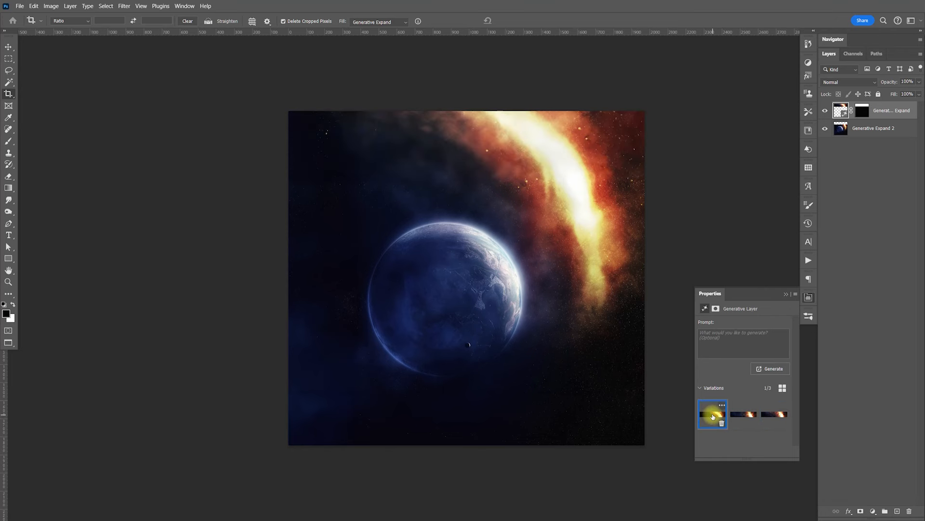
click(773, 417)
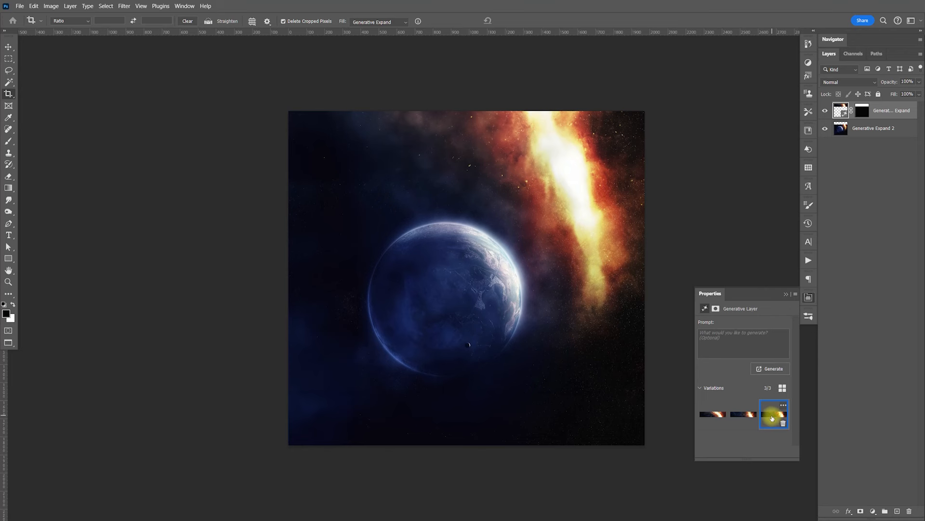
click(712, 416)
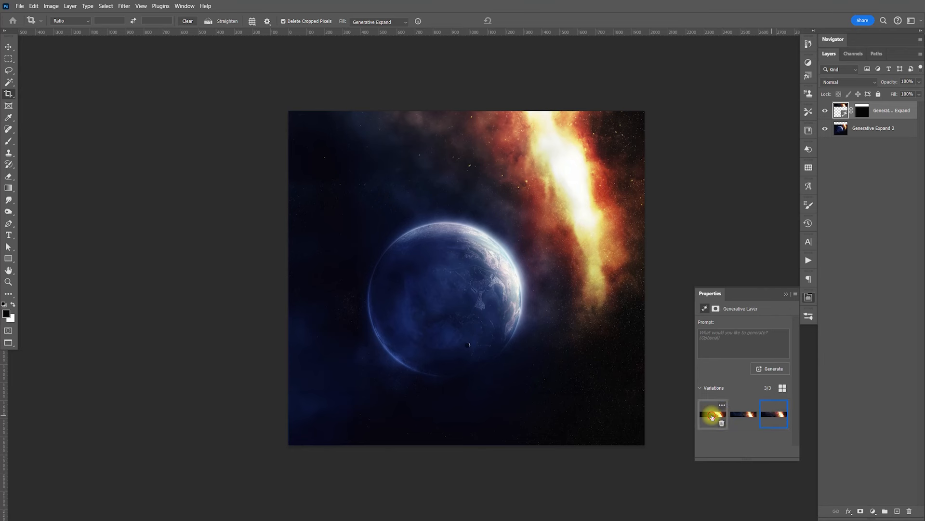
Save the expanded planet image back into the composite and hide Layer 2.
click(808, 297)
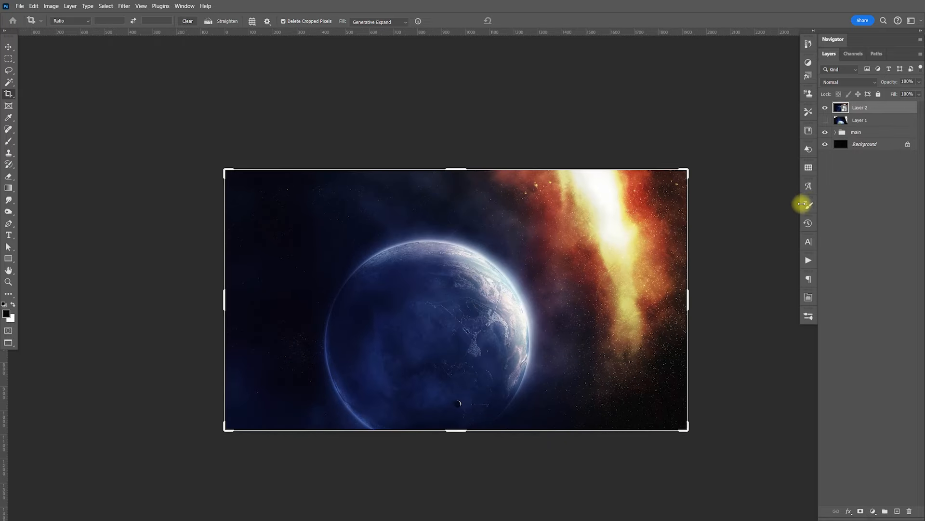
key(v)
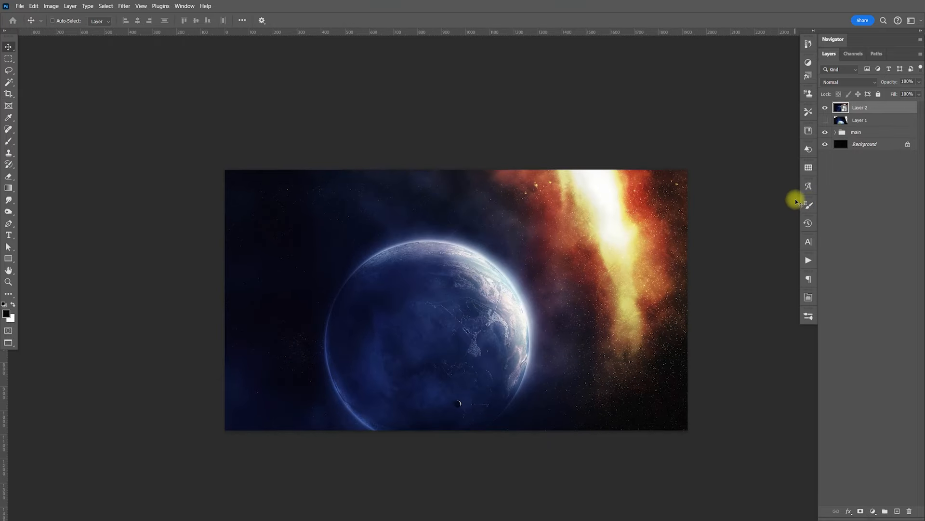
click(825, 107)
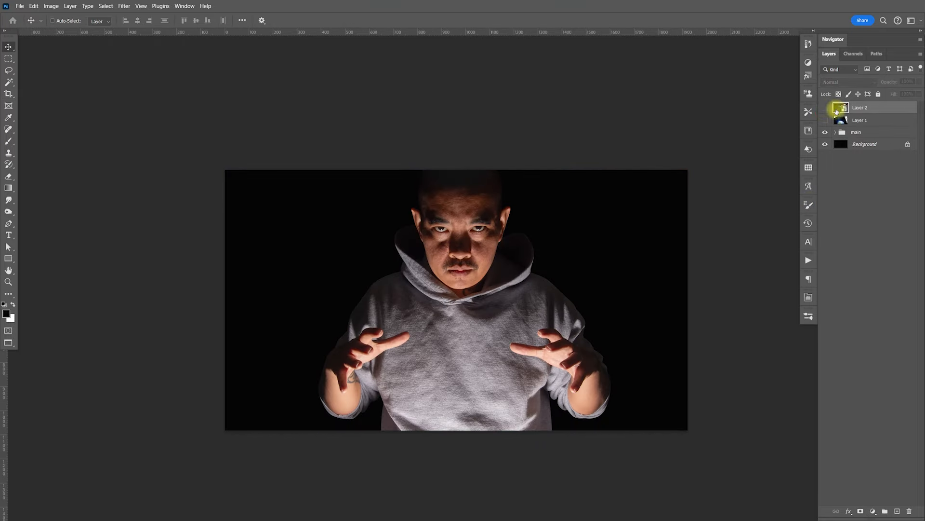
Show Layer 2, group it with Layer 1 and name the group globe.
click(825, 107)
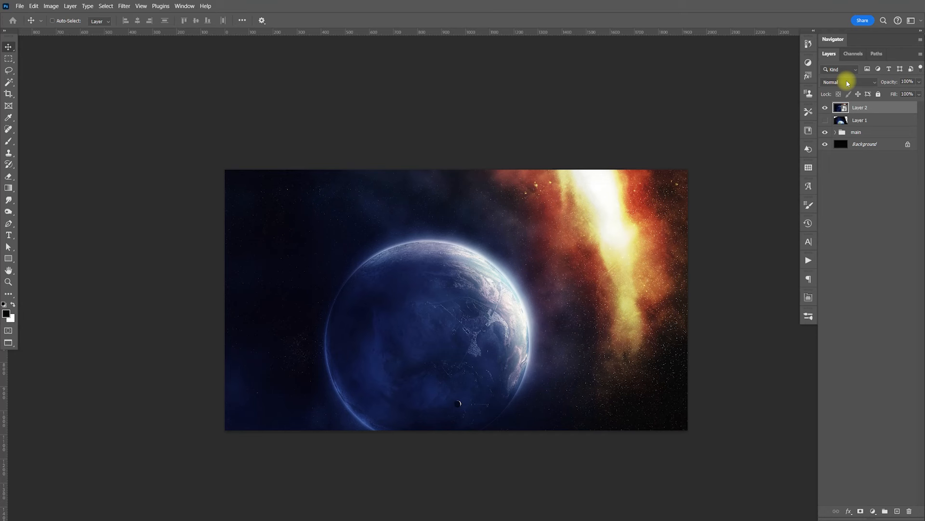
shift+click(868, 122)
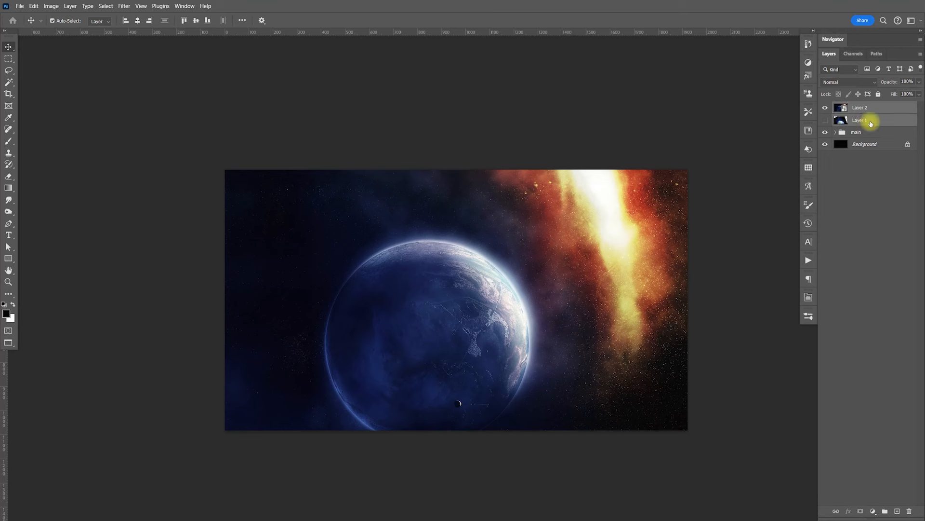
key(ctrl+g)
double_click(860, 106)
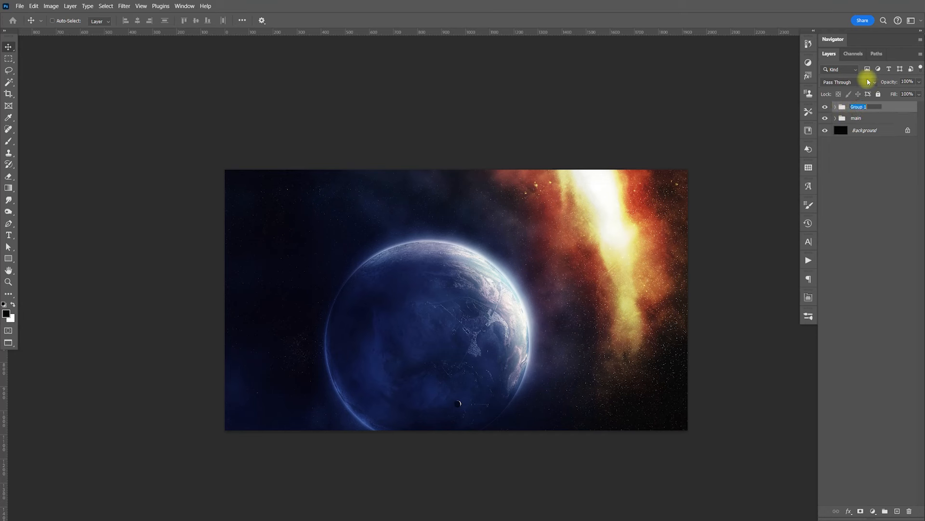
double_click(857, 107)
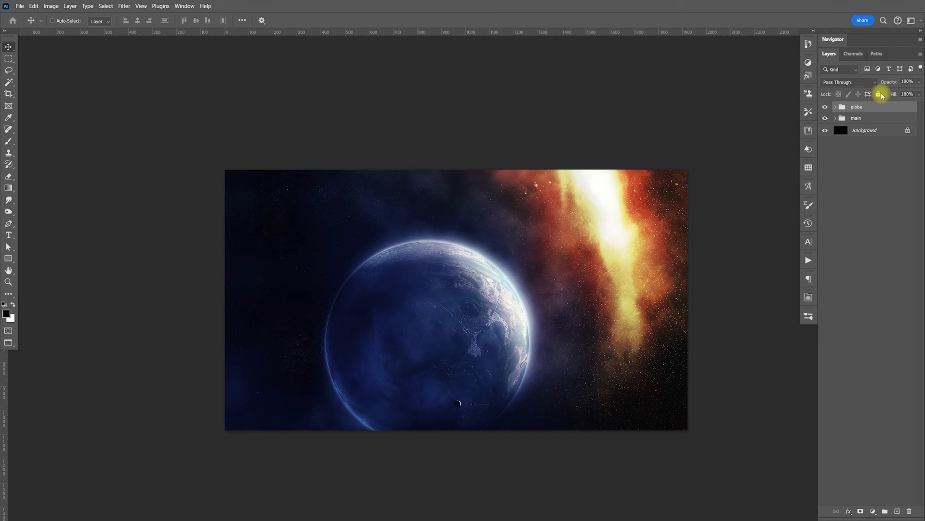
Rotate Layer 2 about 42° counterclockwise inside the globe group and position its planet in the lower middle of the canvas.
click(836, 107)
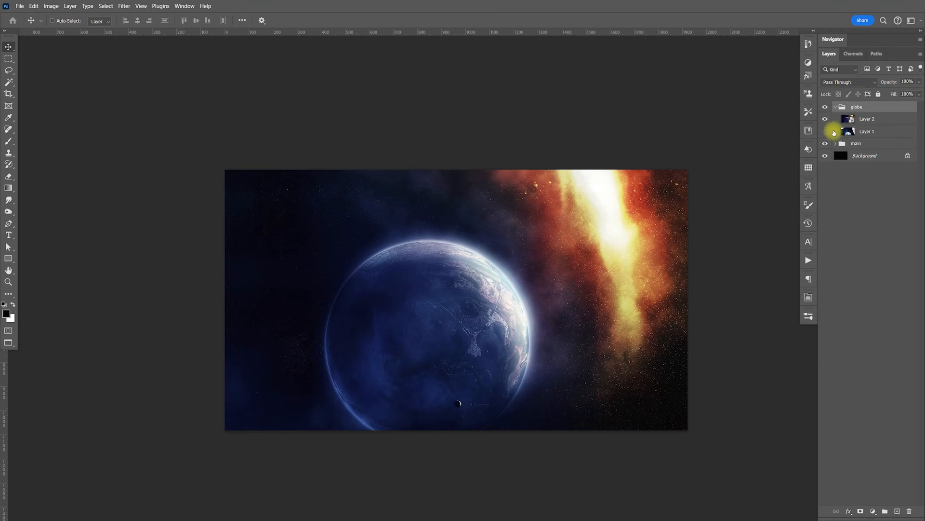
click(870, 120)
key(ctrl+t)
drag(731, 174, 537, 126)
key(Return)
drag(510, 287, 511, 337)
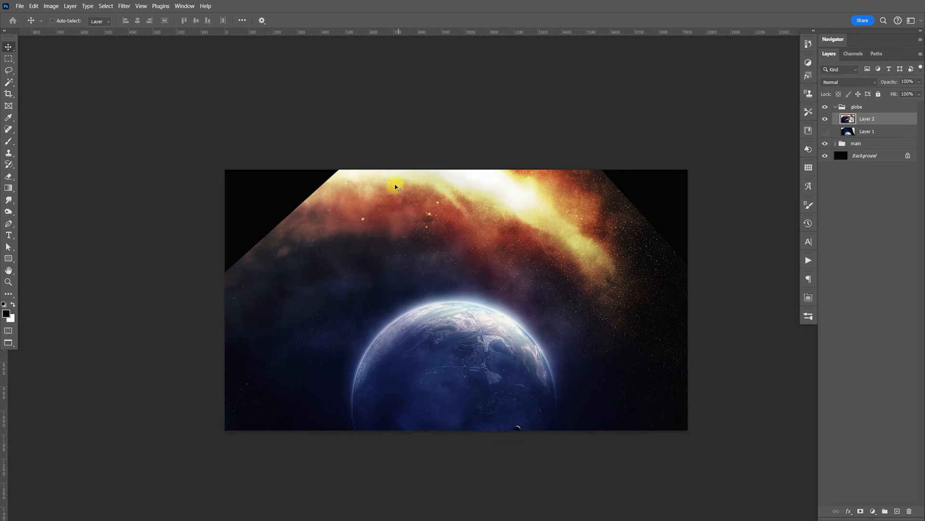
drag(439, 329, 479, 331)
Set Layer 2's blend mode to Screen and move the planet down between the man's hands.
click(838, 82)
click(848, 165)
drag(501, 344, 496, 375)
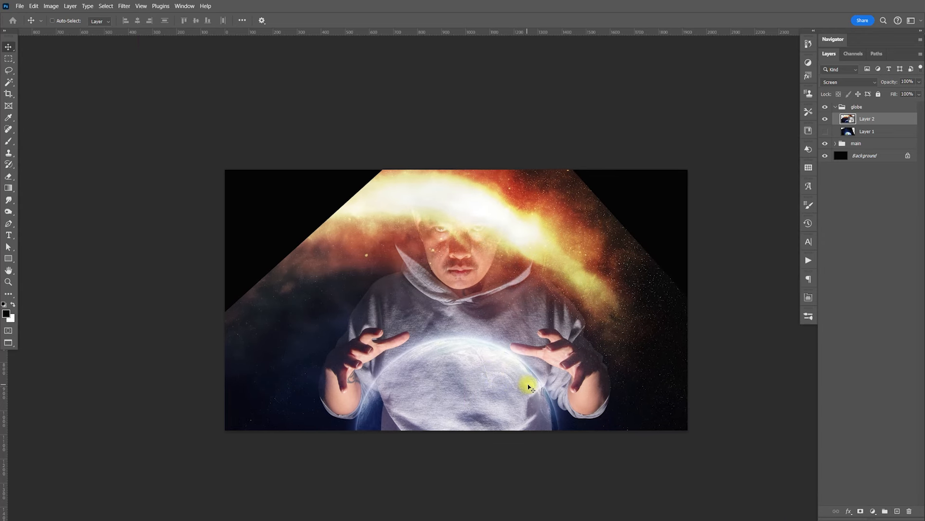
Enlarge Layer 2 slightly with Free Transform and nudge it to the right so the planet fits between the hands.
key(ctrl+t)
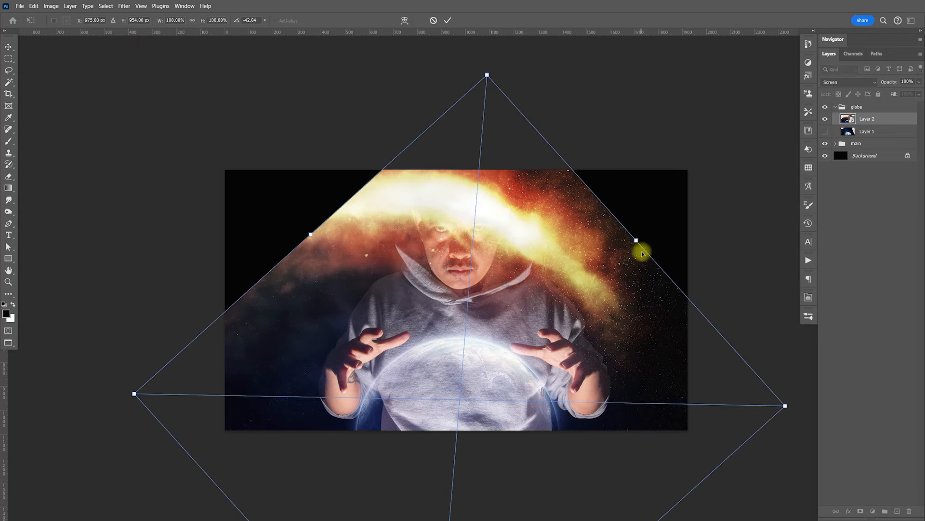
drag(637, 239, 641, 235)
drag(647, 230, 646, 230)
key(Return)
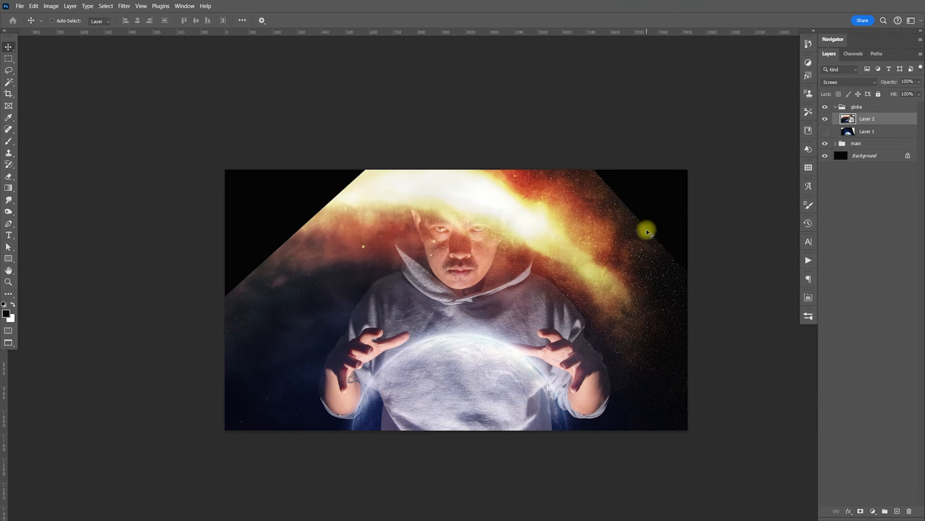
key(shift+Right)
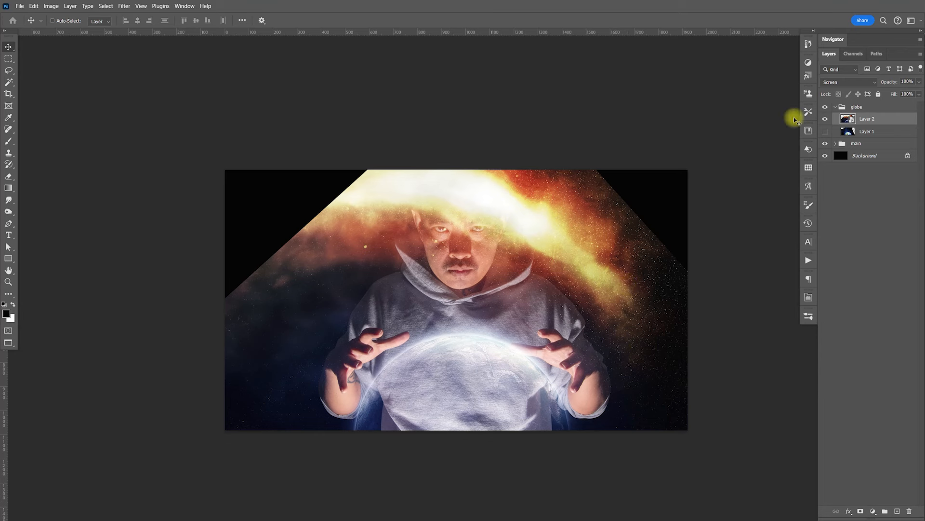
Return Layer 2 to Normal blending, then merge duplicates of both layers within its smart object contents.
click(848, 81)
click(847, 92)
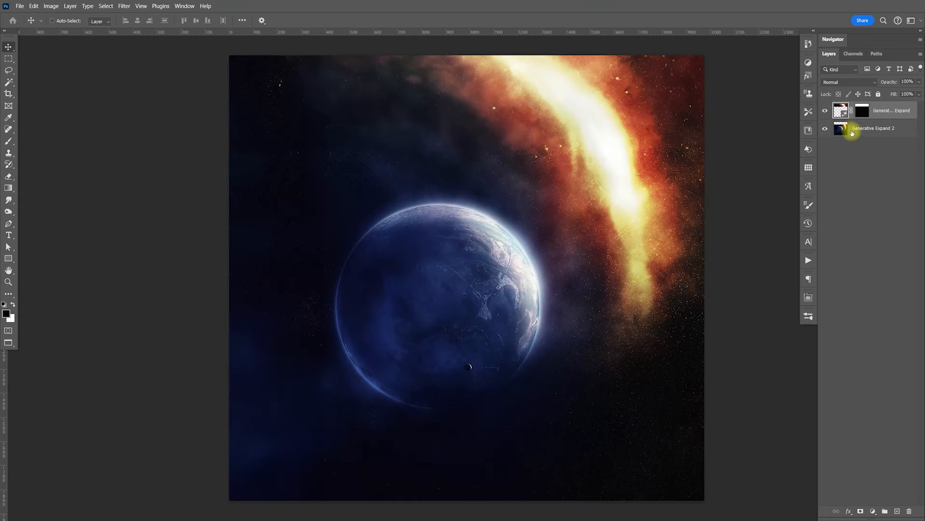
shift+click(885, 133)
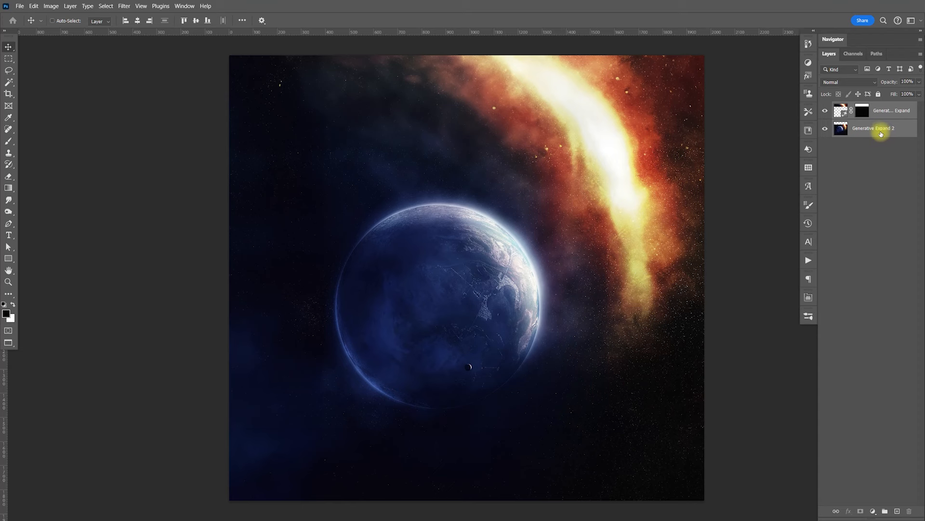
key(ctrl+j)
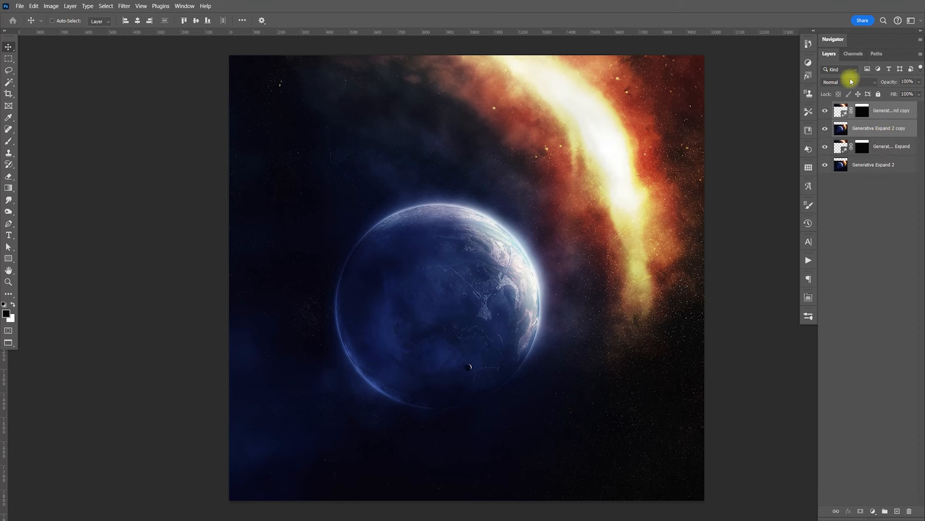
key(ctrl+e)
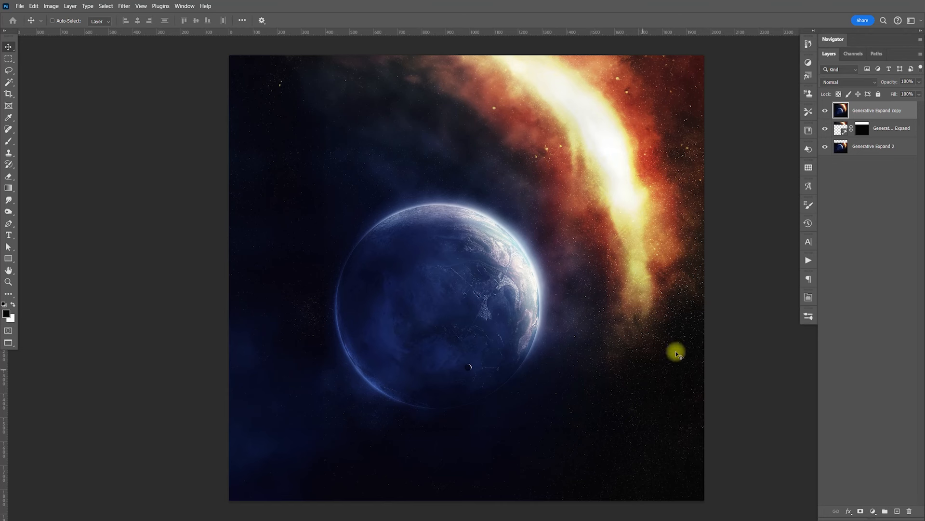
Lasso the orange nebula beside the planet using a 10 px feather.
click(9, 70)
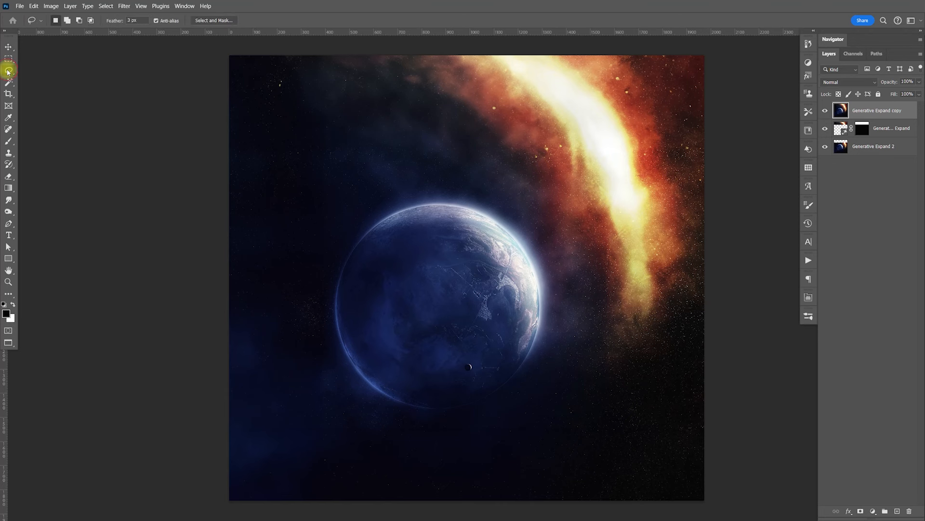
click(30, 70)
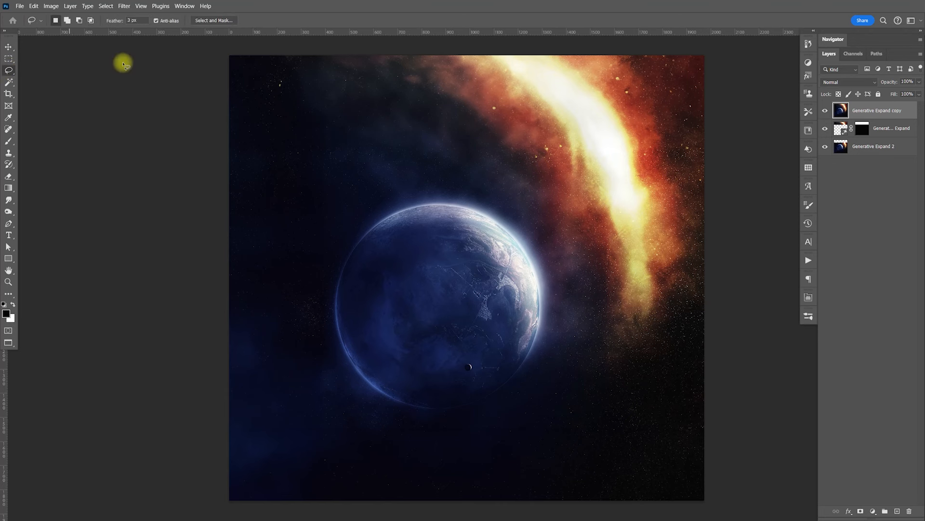
click(140, 21)
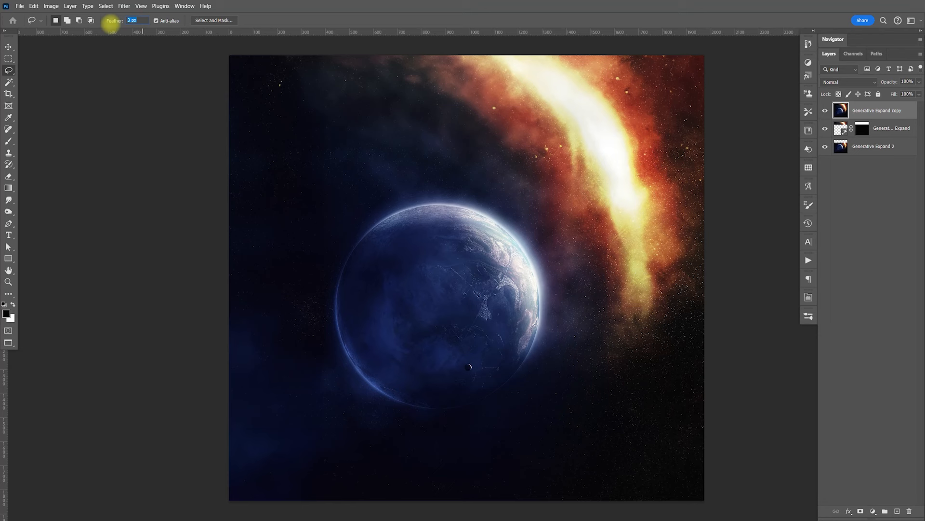
mouse_move(290, 57)
mouse_down()
mouse_move(347, 97)
mouse_move(441, 118)
mouse_move(524, 170)
mouse_move(593, 388)
mouse_move(676, 393)
mouse_move(725, 306)
mouse_move(721, 53)
mouse_move(290, 57)
mouse_up()
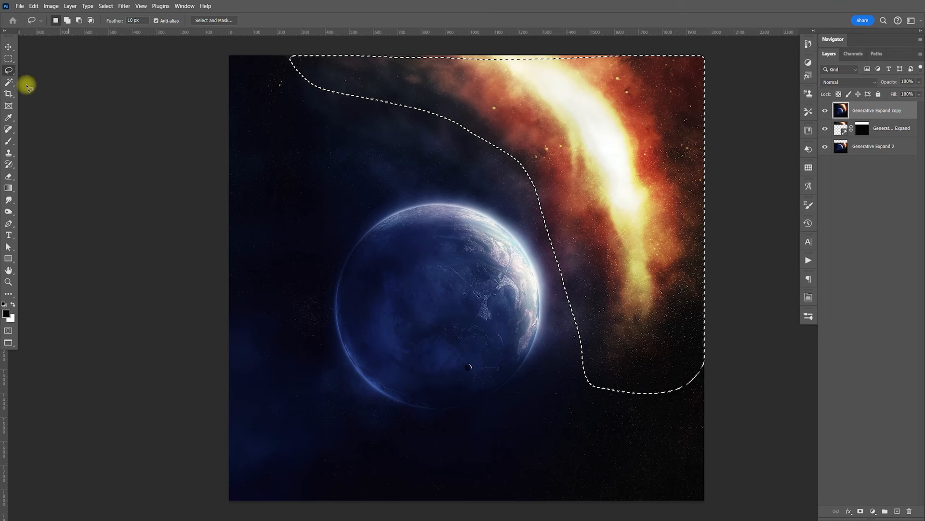
Add the missed strips along the image's upper and right edges to the nebula selection with the Rectangular Marquee tool.
click(9, 60)
click(35, 59)
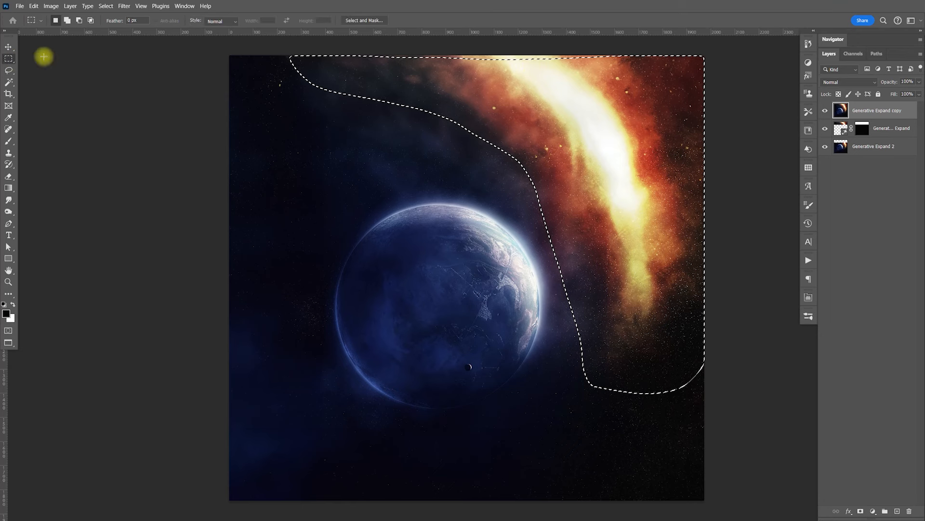
drag(328, 61, 370, 95)
drag(501, 320, 462, 89)
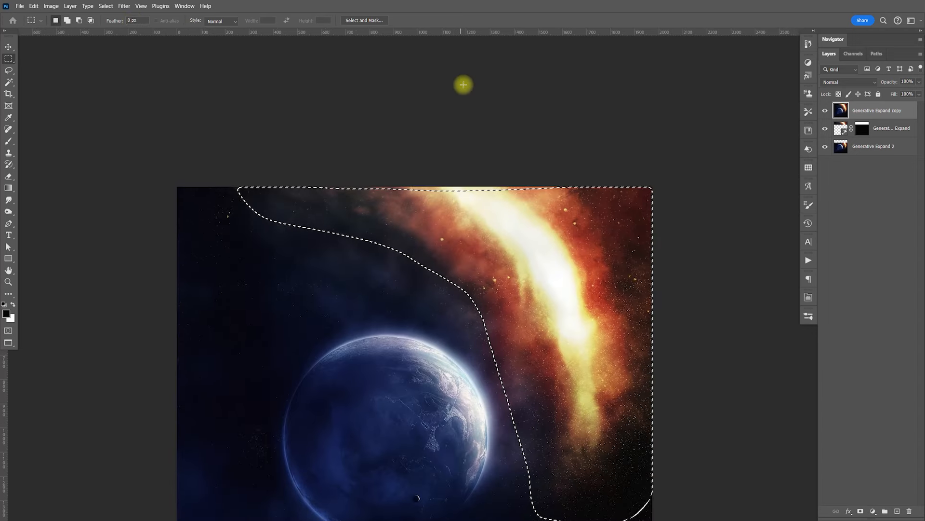
drag(297, 205, 660, 179)
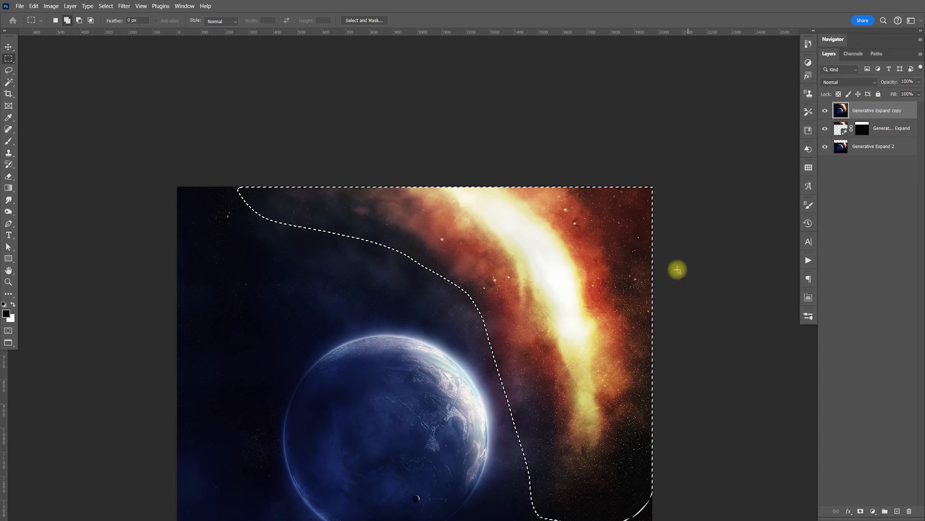
drag(623, 482, 675, 166)
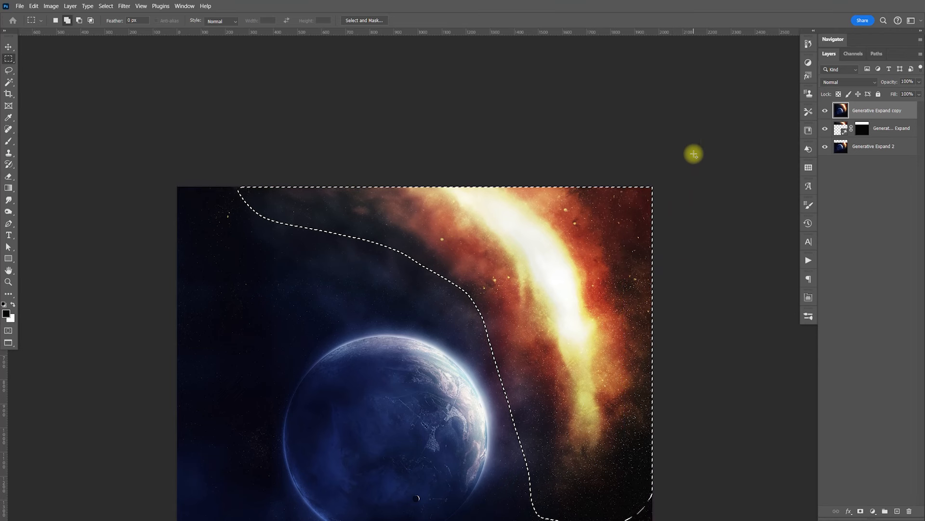
Replace the selected nebula using Generative Fill without a prompt.
click(33, 6)
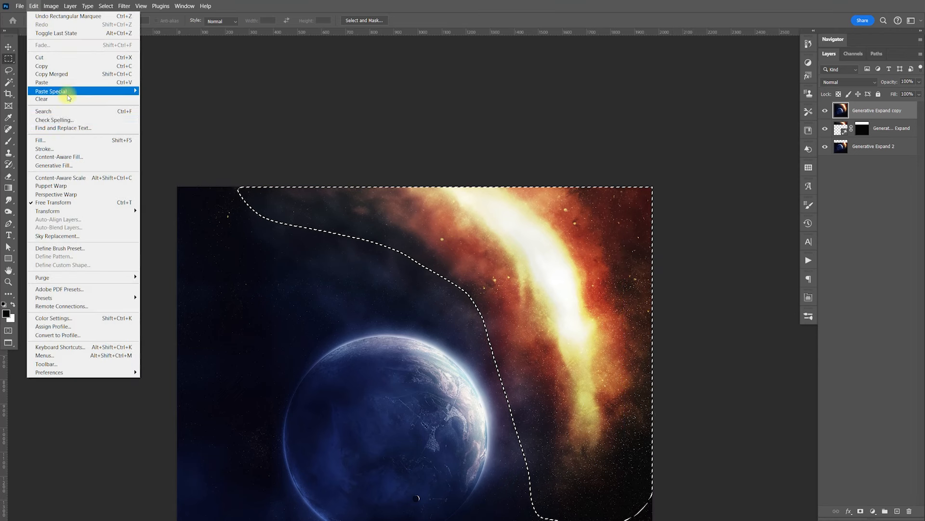
click(86, 166)
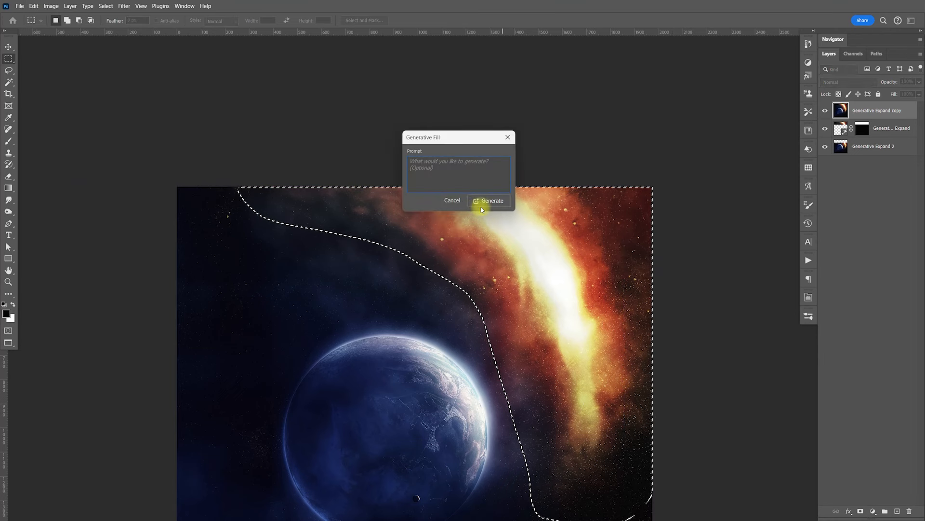
click(489, 201)
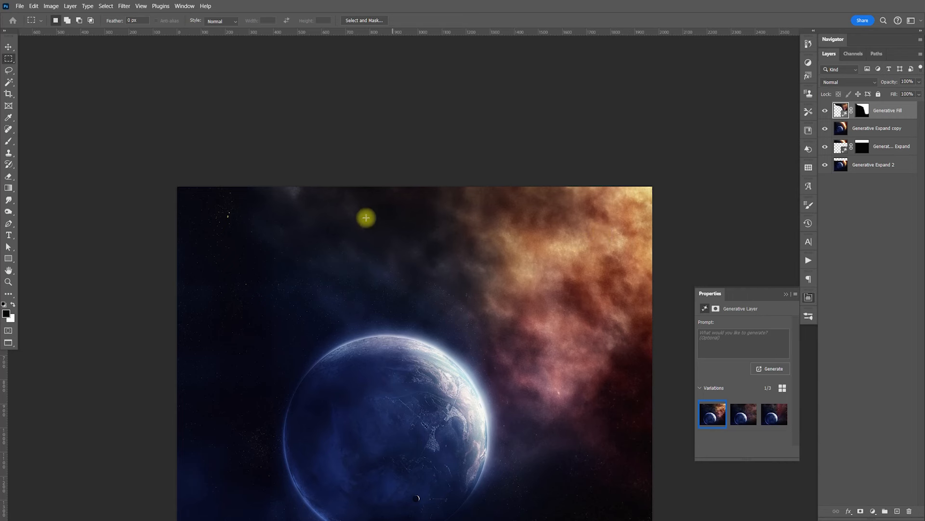
Compare the second and third Generative Fill variations of the sky around the planet.
drag(424, 384, 448, 265)
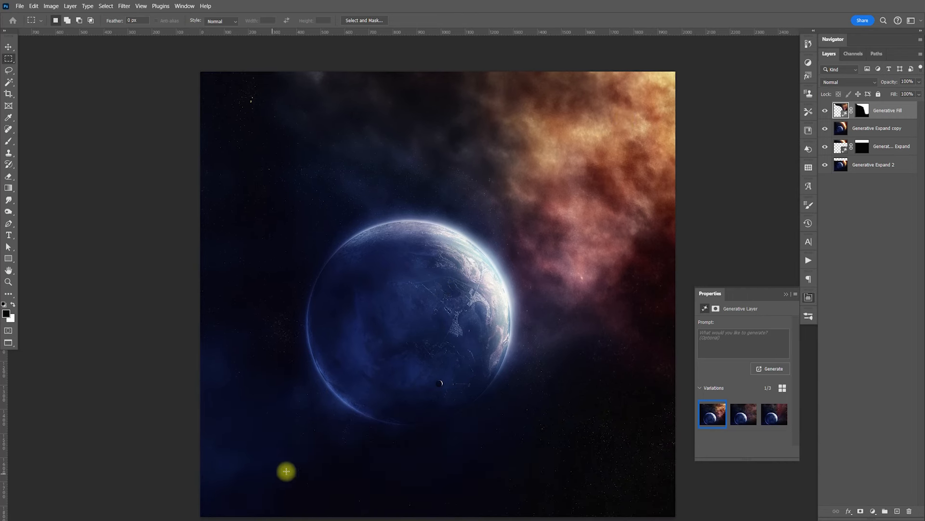
click(746, 417)
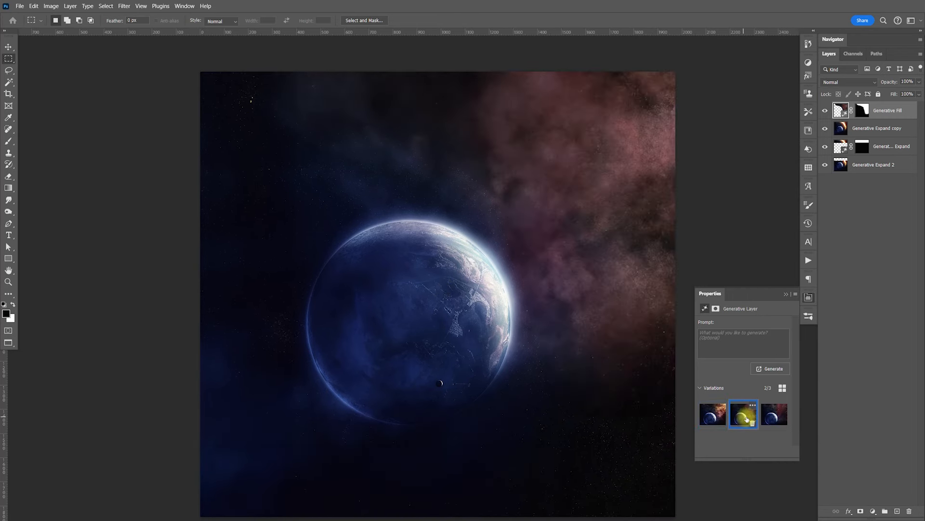
click(774, 417)
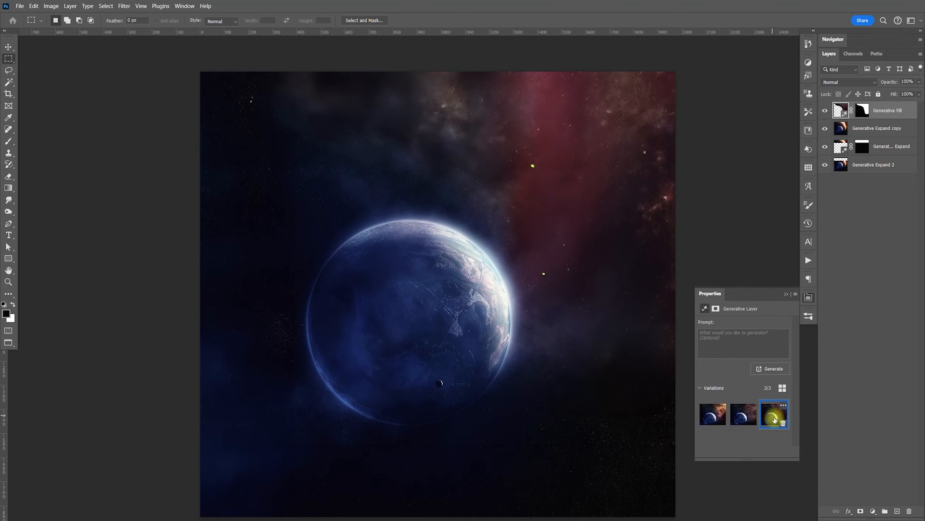
click(741, 416)
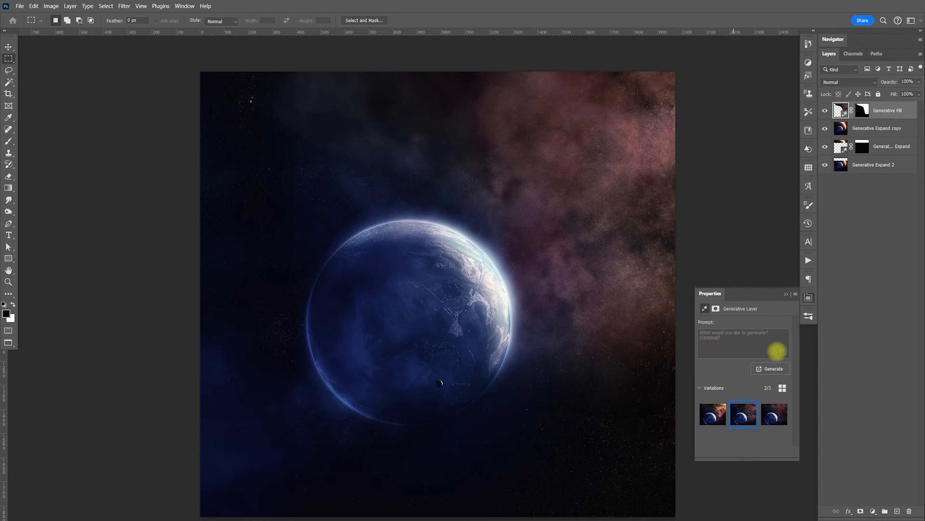
click(774, 415)
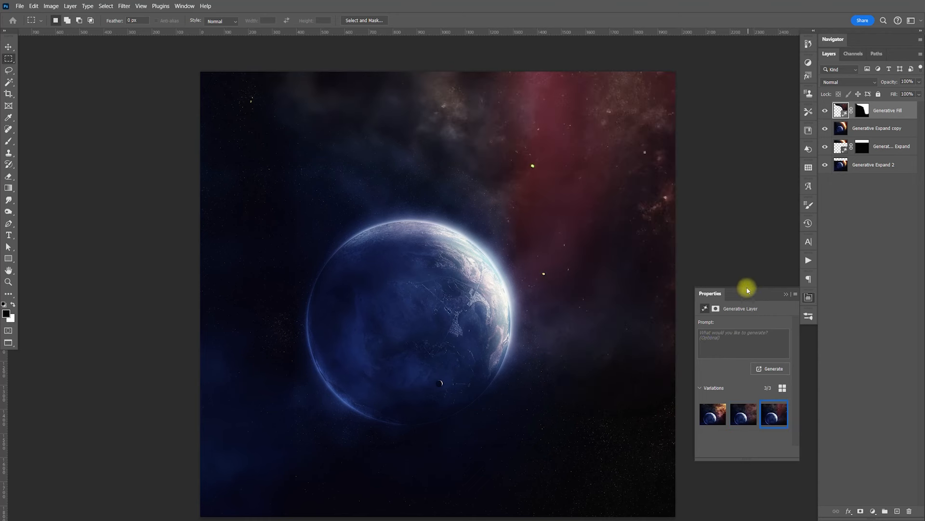
Generate more variations of the nebula fill without a prompt, compare them and select the sixth.
click(769, 370)
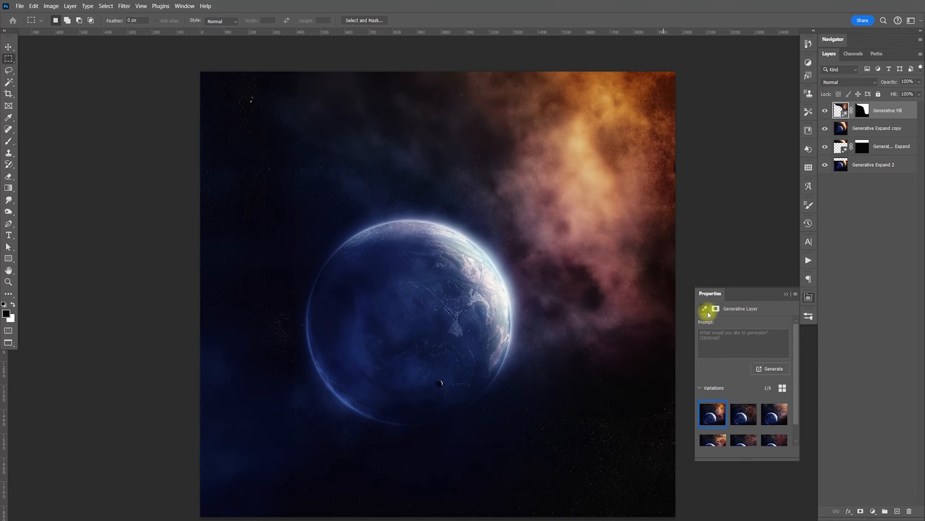
click(746, 420)
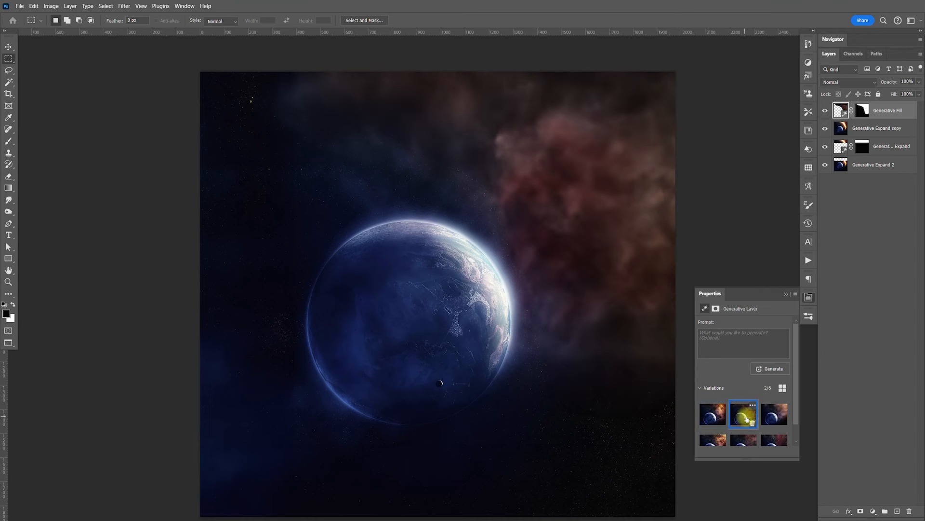
click(773, 416)
click(773, 440)
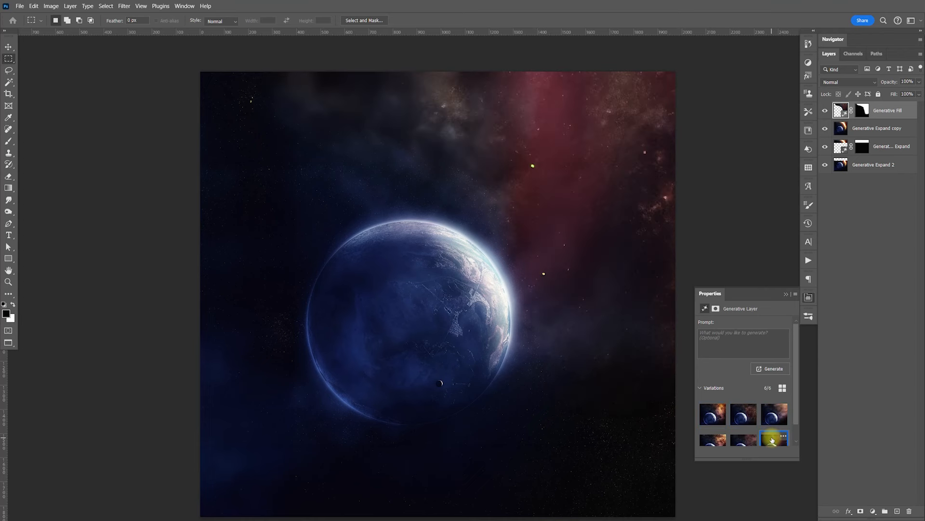
click(740, 440)
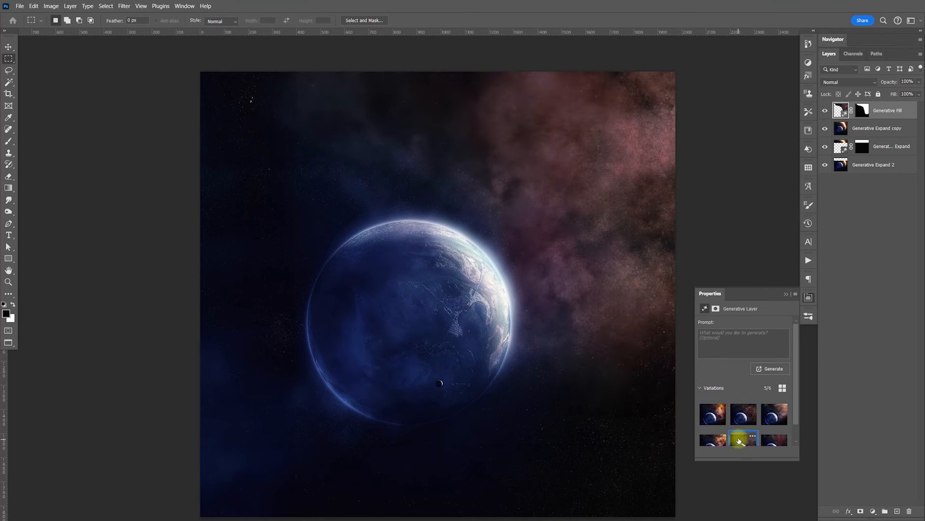
click(768, 442)
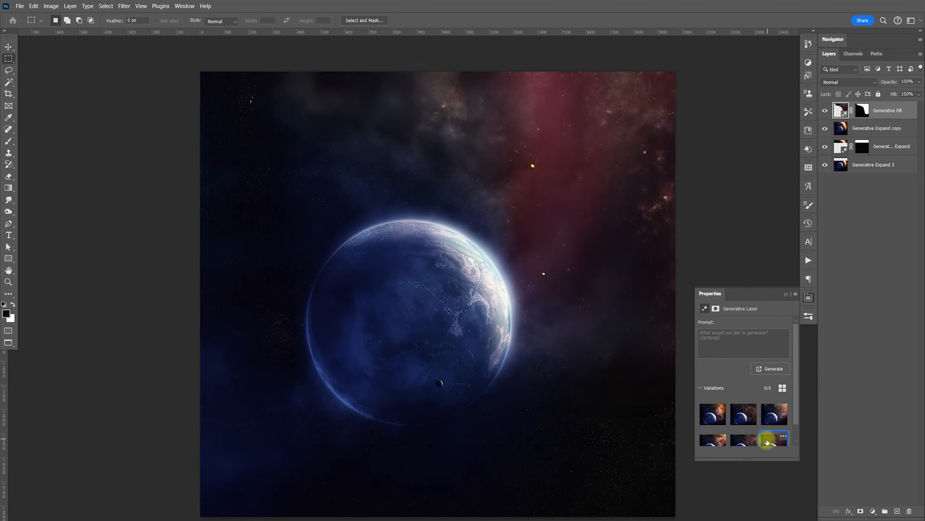
Compare the fifth and sixth Generative Fill variations of the nebula and keep the sixth.
click(740, 440)
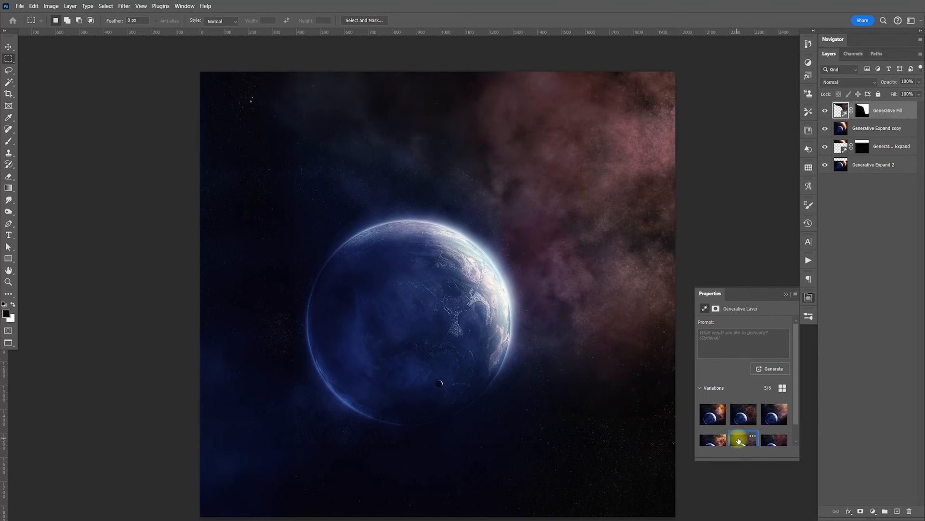
click(769, 441)
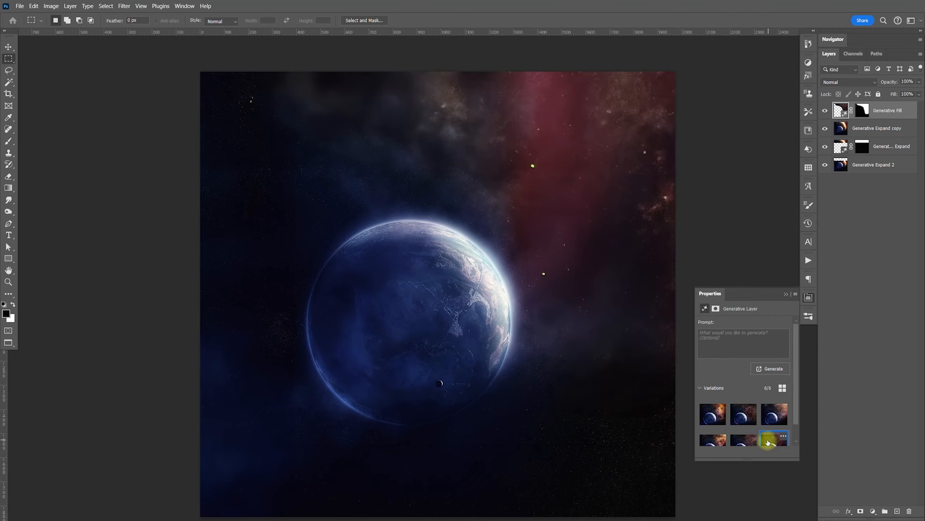
click(809, 298)
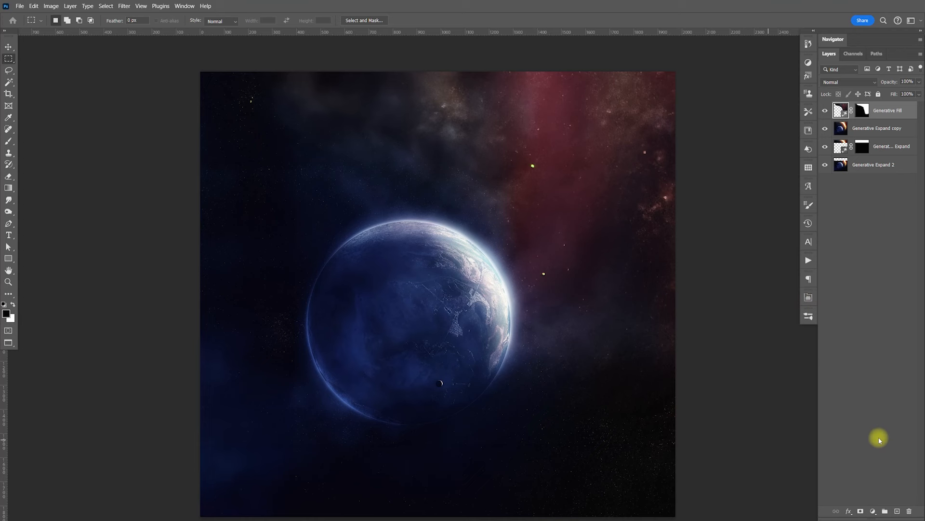
drag(839, 517, 838, 492)
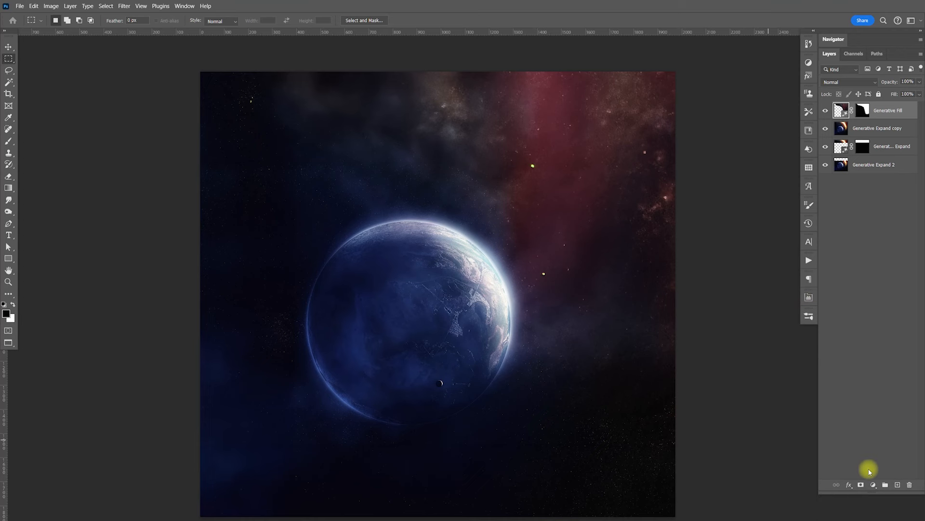
Add a Hue/Saturation adjustment above the Generative Fill layer, enable Colorize and set the hue to 212.
click(873, 484)
click(881, 401)
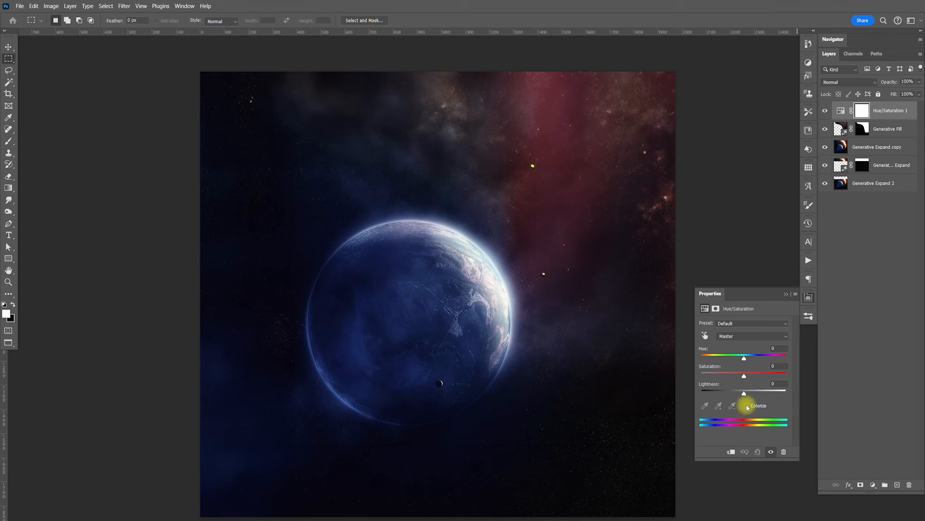
click(748, 406)
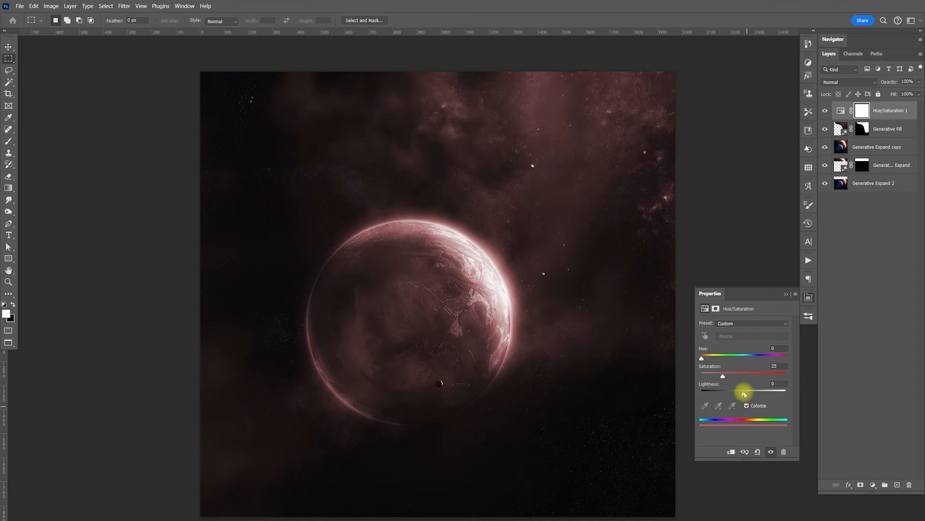
drag(704, 360, 750, 360)
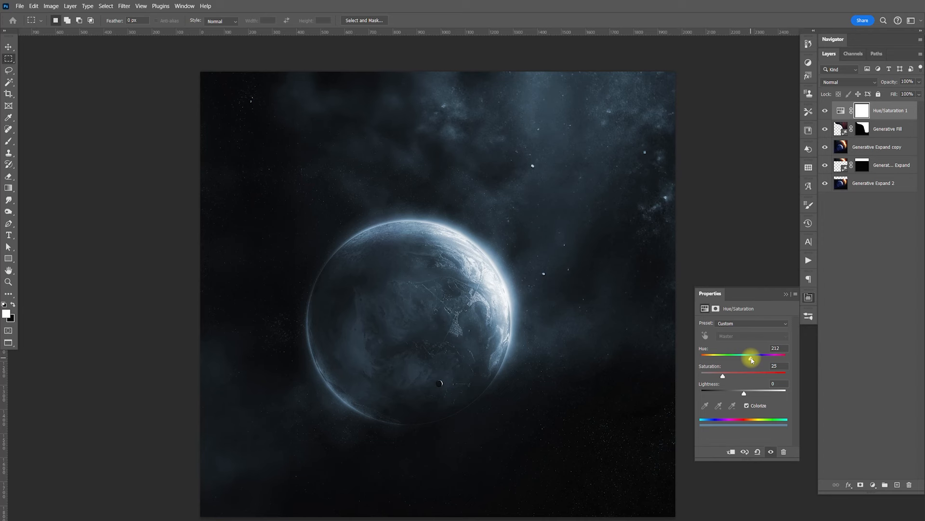
Invert the Hue/Saturation mask to black and paint it white with a soft 900 px brush over the red nebula.
click(808, 297)
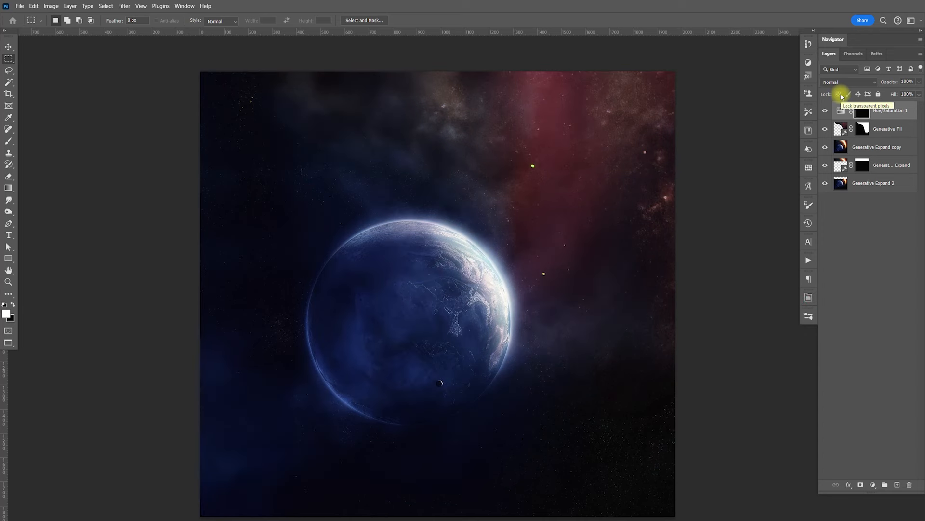
key(b)
mouse_move(645, 181)
mouse_down()
mouse_move(642, 113)
mouse_move(497, 80)
mouse_move(476, 88)
mouse_move(516, 99)
mouse_move(565, 134)
mouse_move(610, 188)
mouse_move(628, 226)
mouse_move(596, 214)
mouse_move(625, 272)
mouse_move(618, 334)
mouse_move(656, 332)
mouse_move(583, 174)
mouse_move(458, 91)
mouse_move(244, 93)
mouse_up()
Refine the nebula's Hue/Saturation adjustment to a hue of 221 and a saturation of 53.
double_click(840, 111)
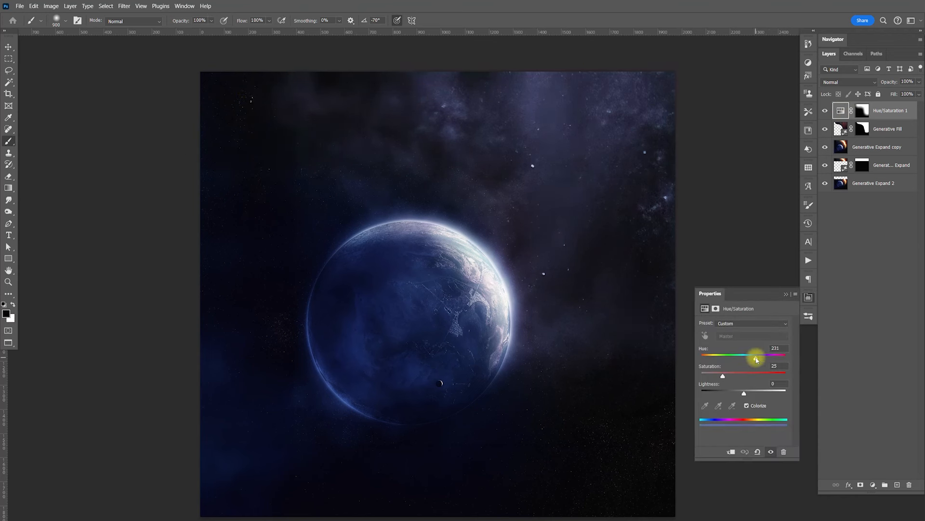
drag(755, 360, 753, 358)
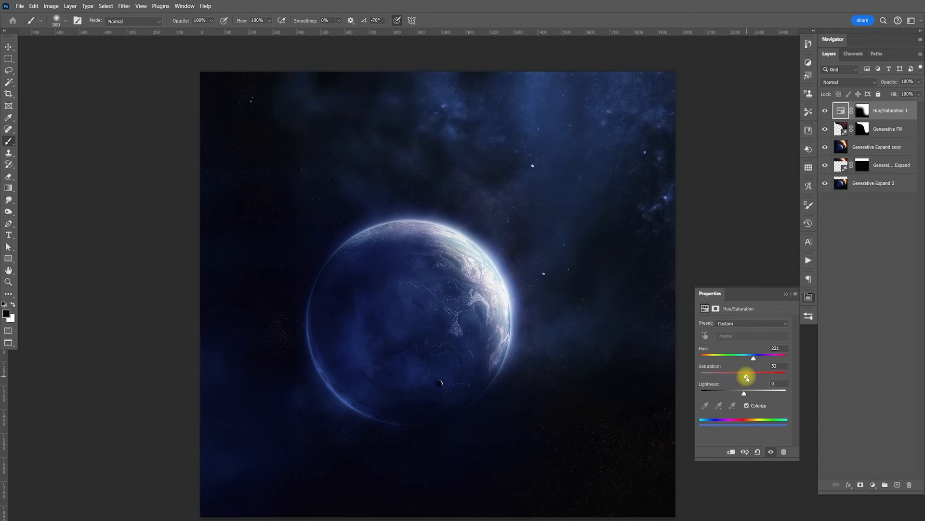
click(808, 297)
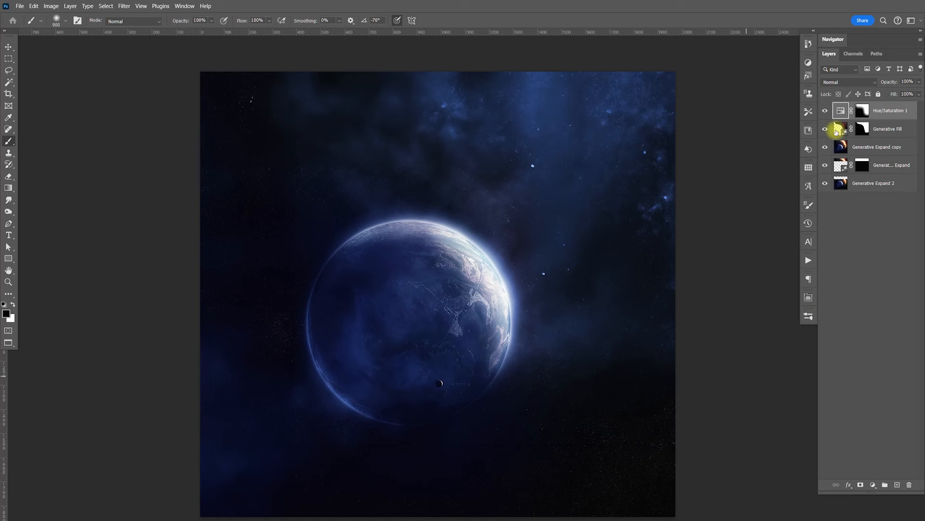
Compare the sky with and without the Hue/Saturation adjustment, leaving it visible.
click(826, 112)
click(827, 112)
click(826, 112)
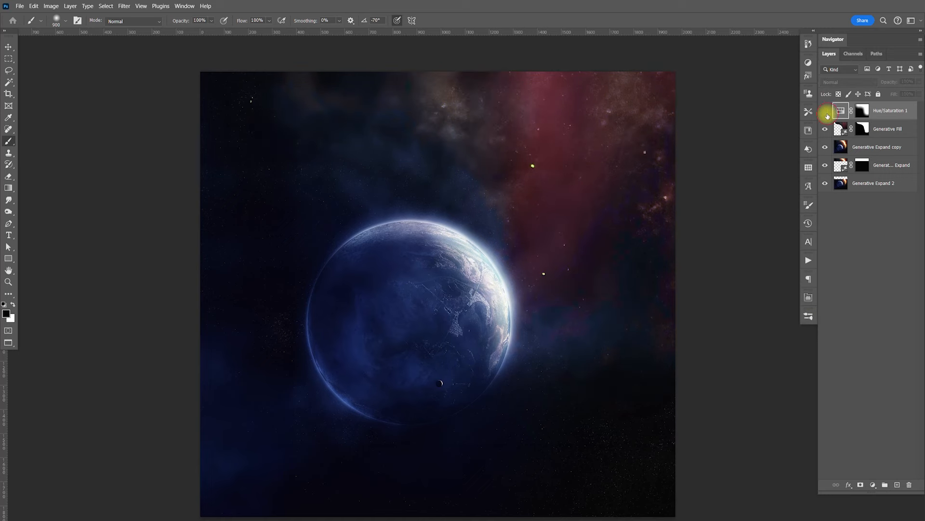
click(826, 113)
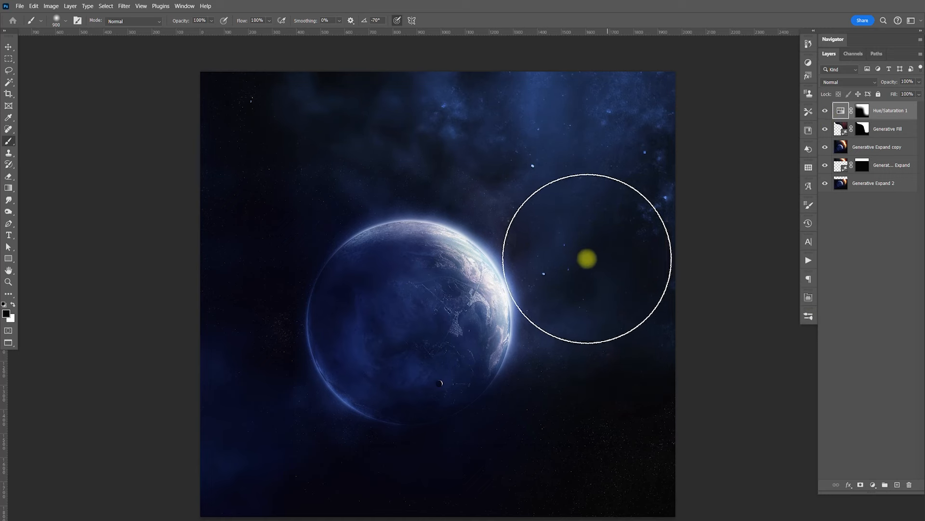
Return to the main composite with the recoloured planet image updated in Layer 2.
key(v)
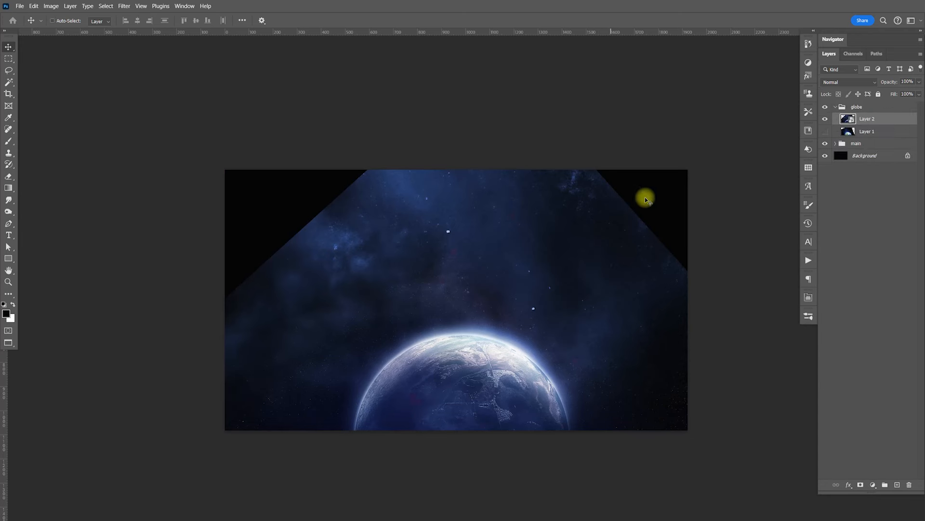
key(z)
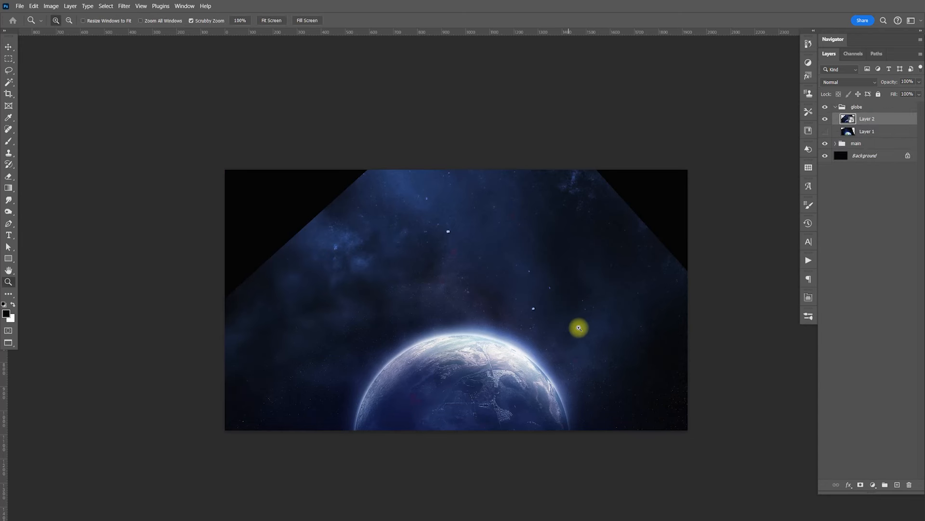
drag(629, 336, 645, 265)
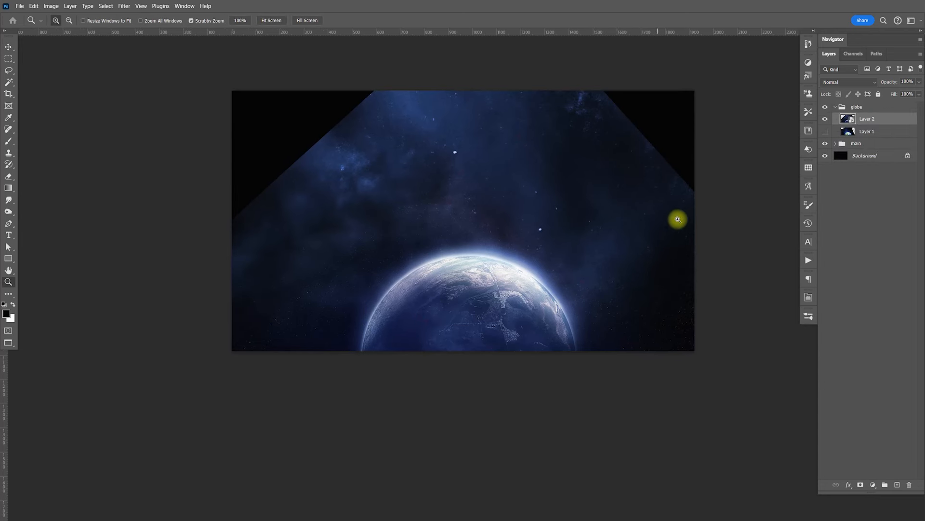
key(v)
drag(587, 303, 529, 257)
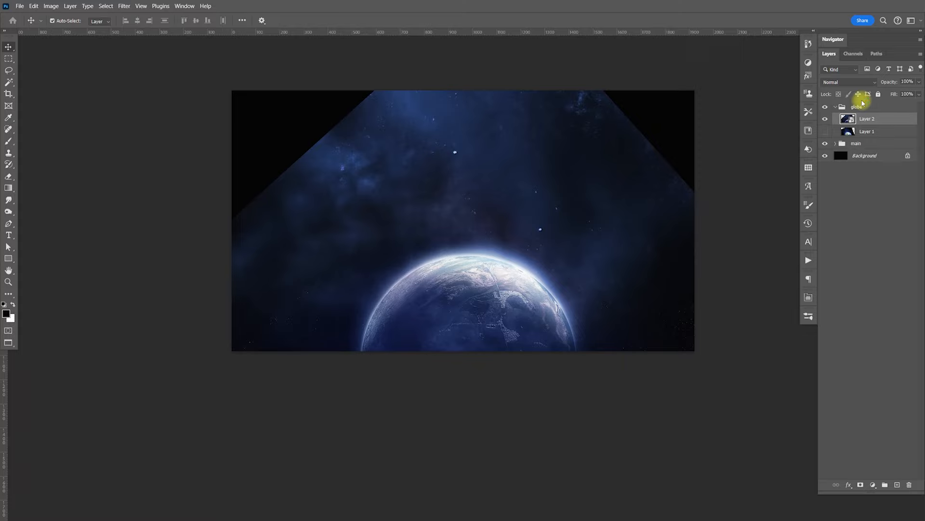
Start a Pen path where the planet's left edge meets the canvas's lower border and trace it upward.
key(ctrl+plus)
key(ctrl+plus)
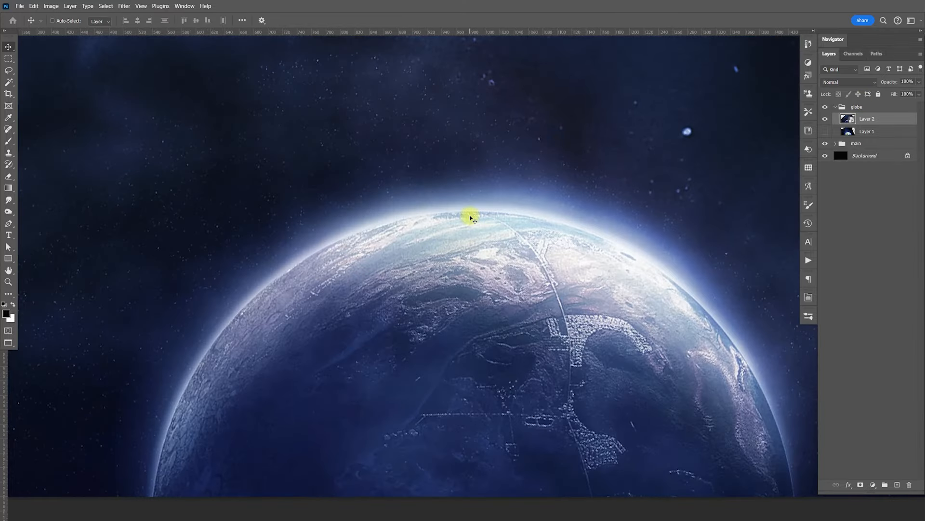
key(ctrl+plus)
drag(496, 308, 575, 167)
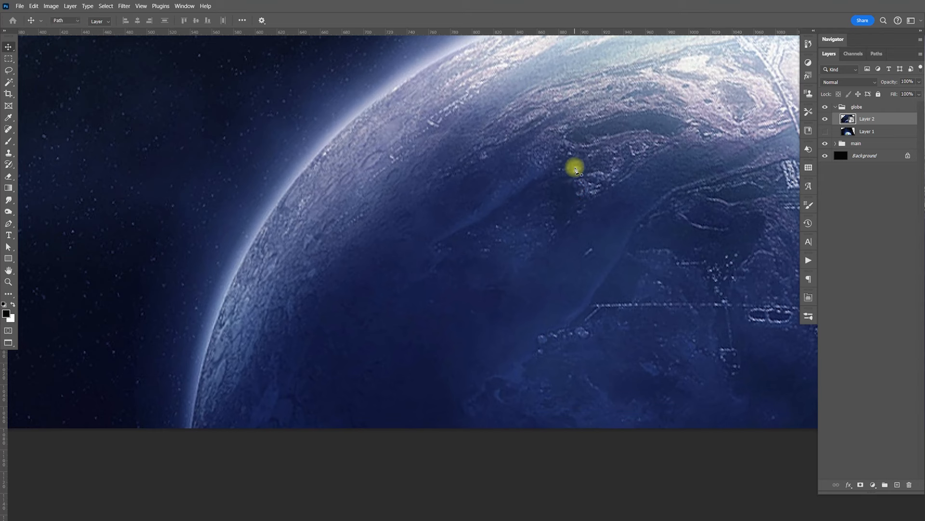
key(p)
click(202, 480)
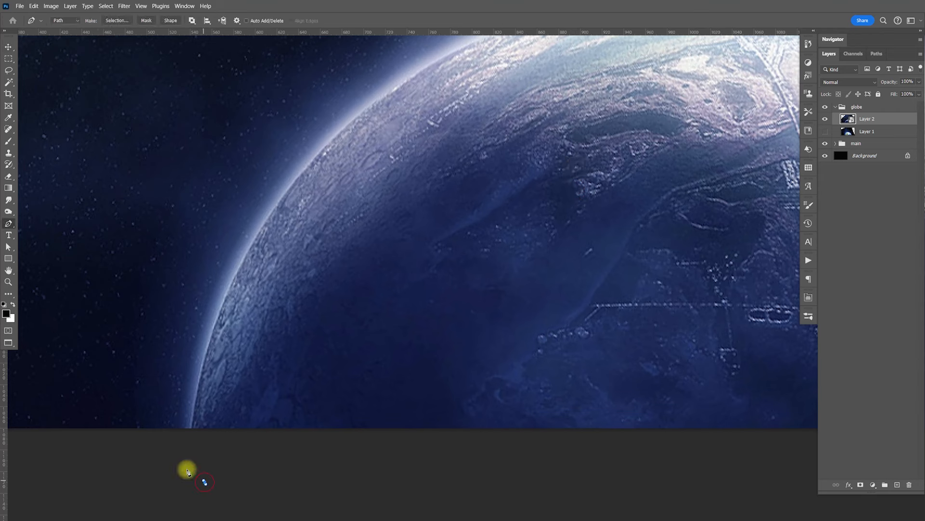
click(191, 428)
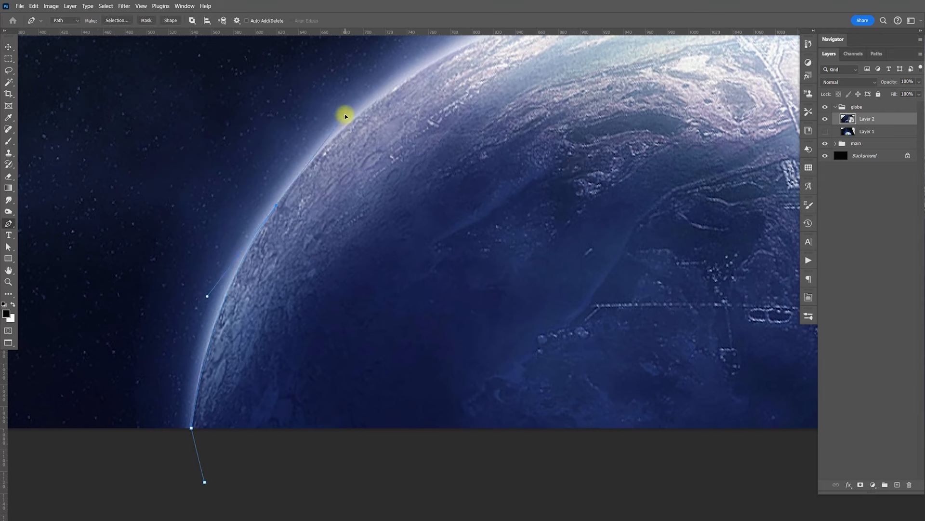
Continue the path over the planet's top and down its right edge to just below the canvas.
drag(505, 192, 403, 254)
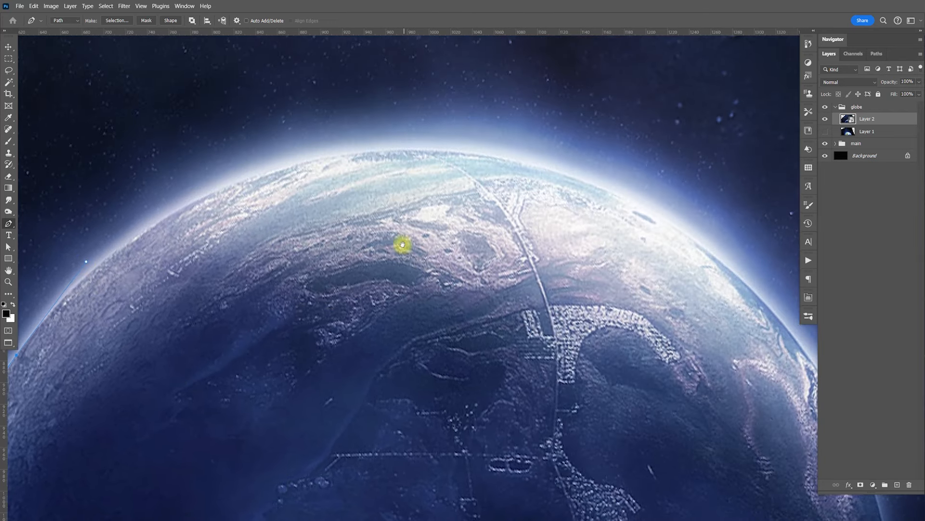
drag(426, 149, 640, 149)
drag(712, 331, 462, 258)
drag(530, 251, 569, 305)
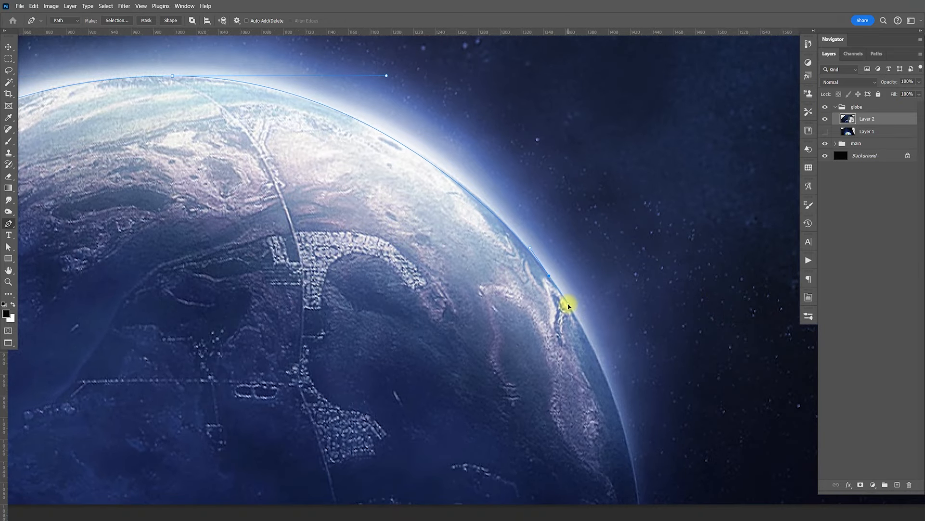
drag(582, 363, 544, 218)
drag(602, 366, 608, 473)
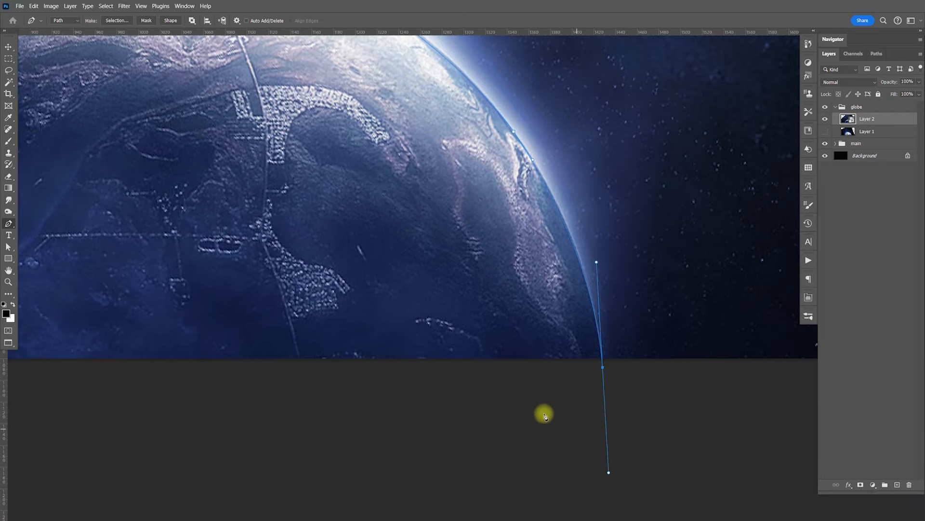
Close the planet path beneath the canvas back to its starting point on the left edge.
scroll(501, 316, left, 10)
scroll(513, 312, down, 5)
drag(314, 311, 319, 312)
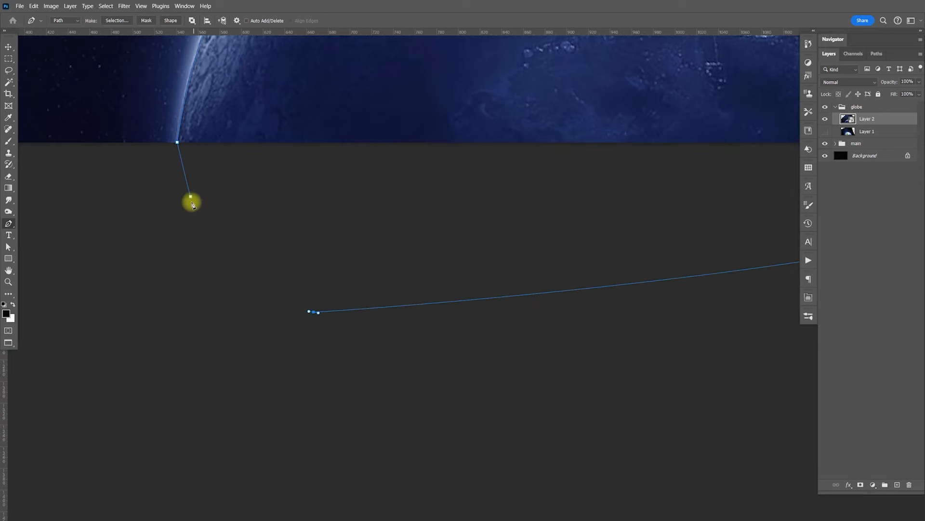
scroll(424, 202, up, 10)
scroll(424, 202, right, 3)
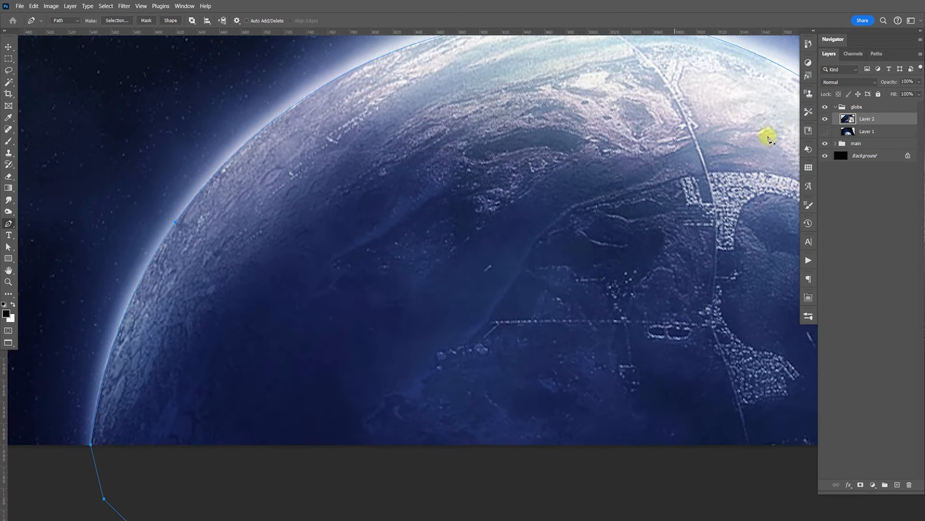
Convert the planet path to a selection with a 0 px feather and mask Layer 2 with it.
right_click(539, 233)
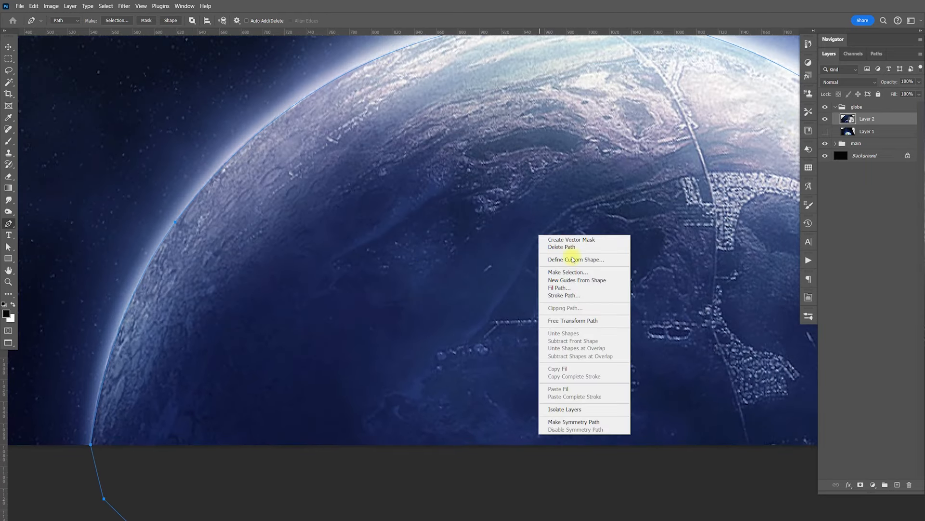
click(575, 273)
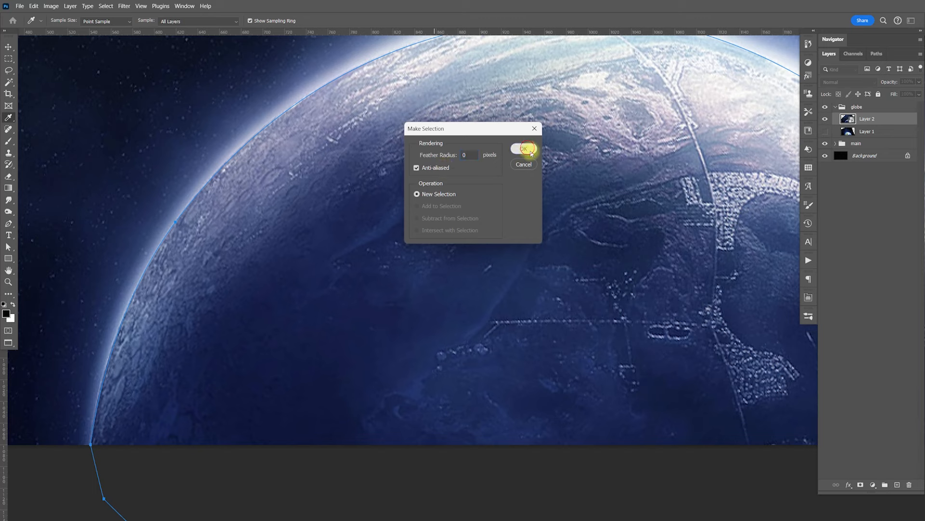
click(528, 150)
drag(678, 239, 586, 321)
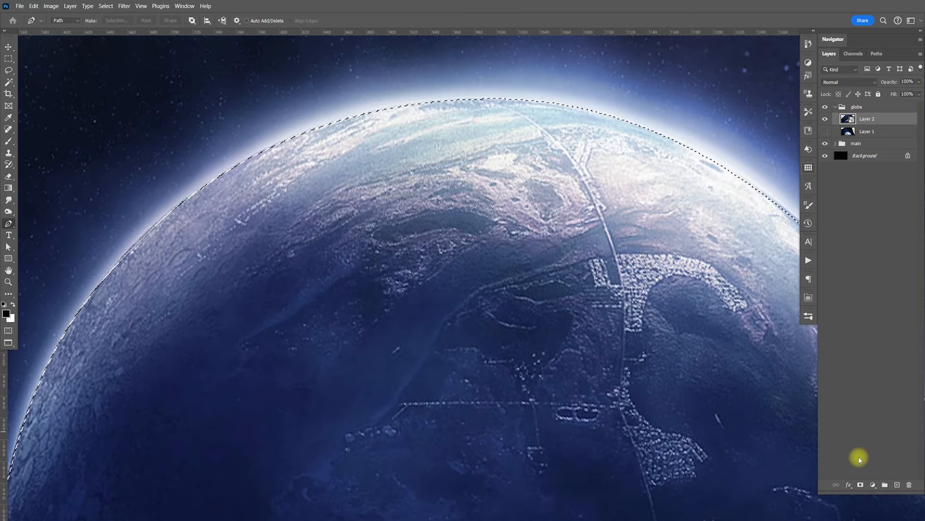
click(861, 485)
key(ctrl+0)
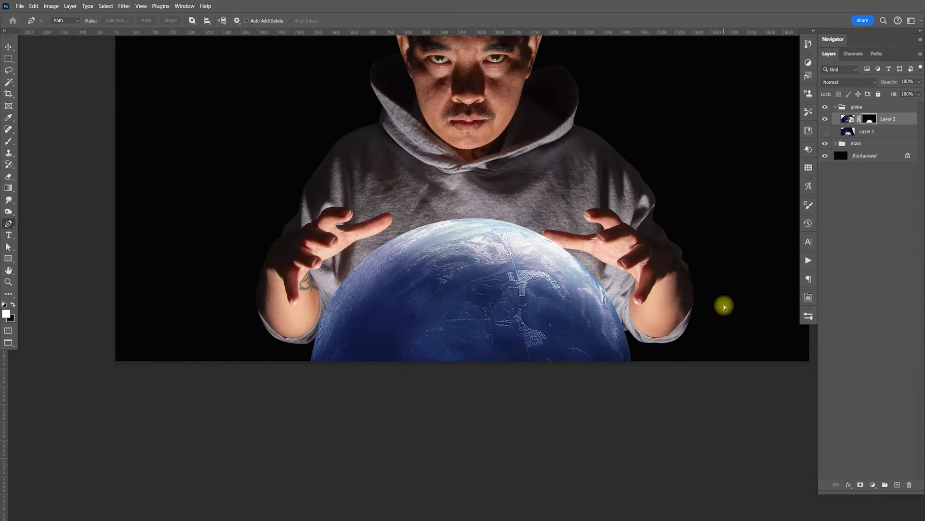
Duplicate the masked planet layer above the original in the globe group.
key(v)
drag(544, 280, 525, 357)
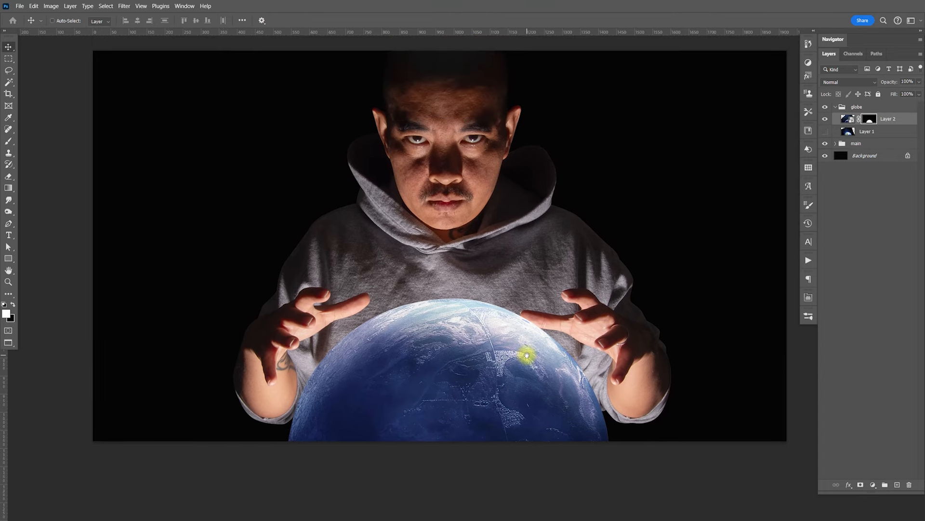
key(x)
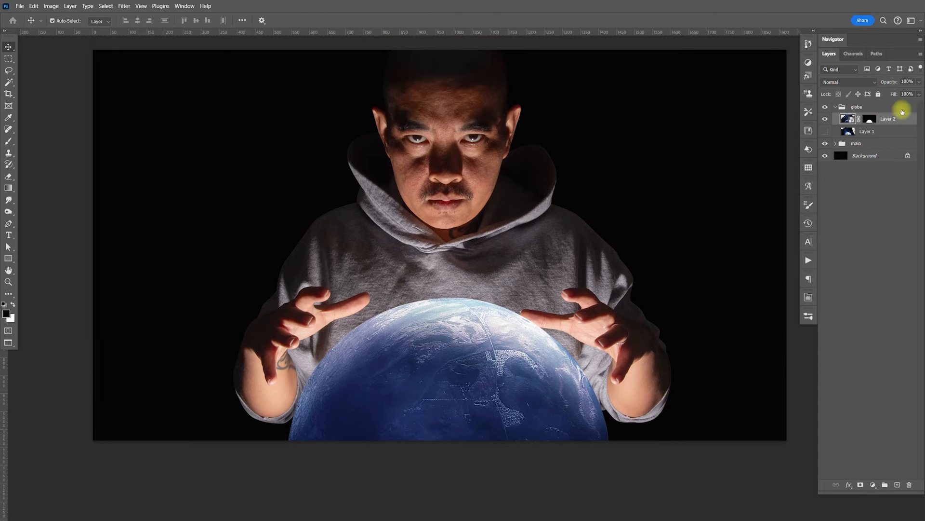
key(ctrl+j)
key(x)
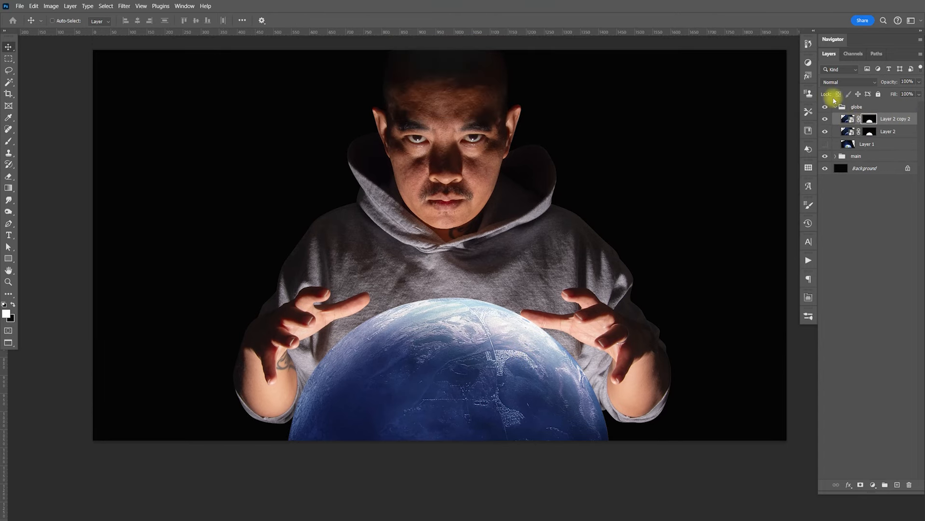
right_click(869, 119)
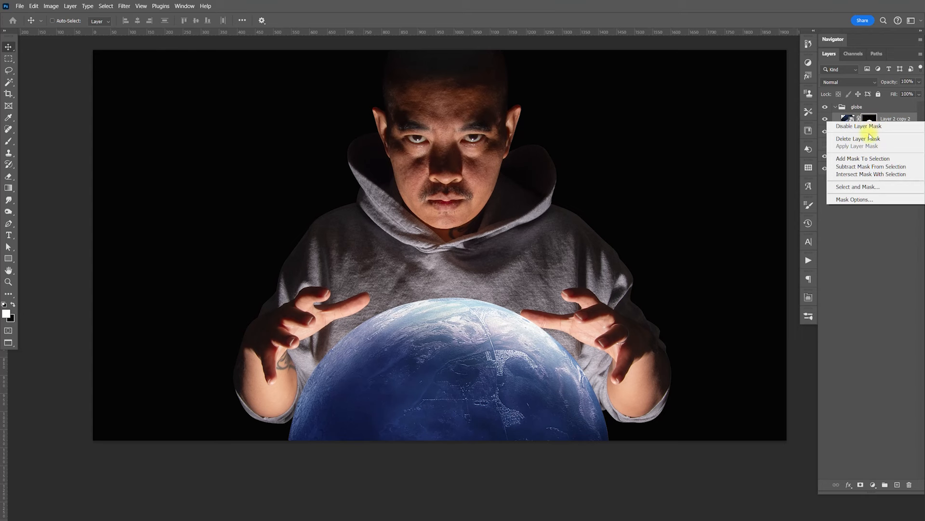
click(870, 123)
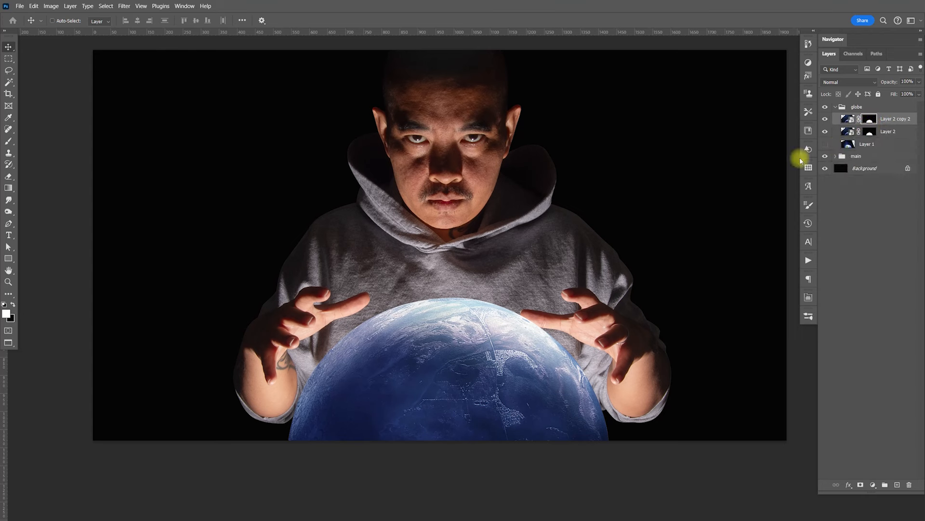
Fill the duplicated planet layer's mask with white and set the layer's blend mode to Screen.
click(7, 316)
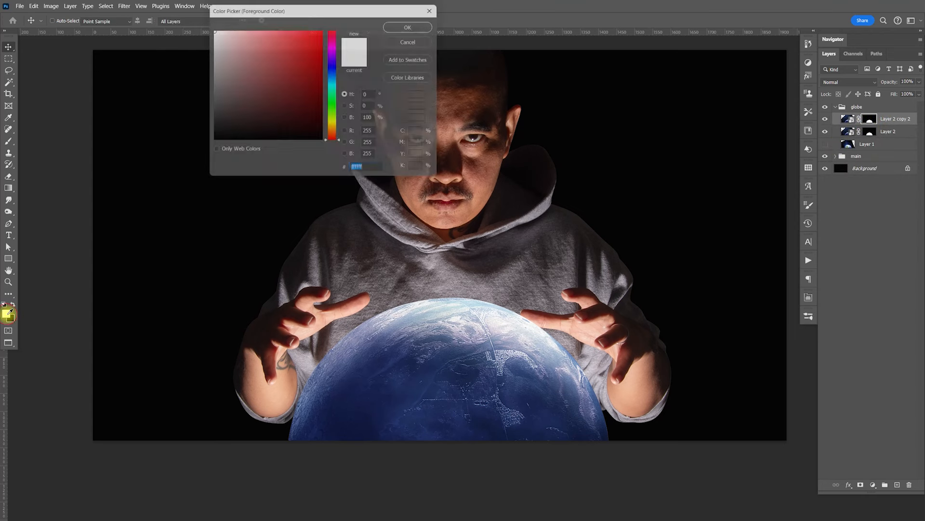
click(409, 24)
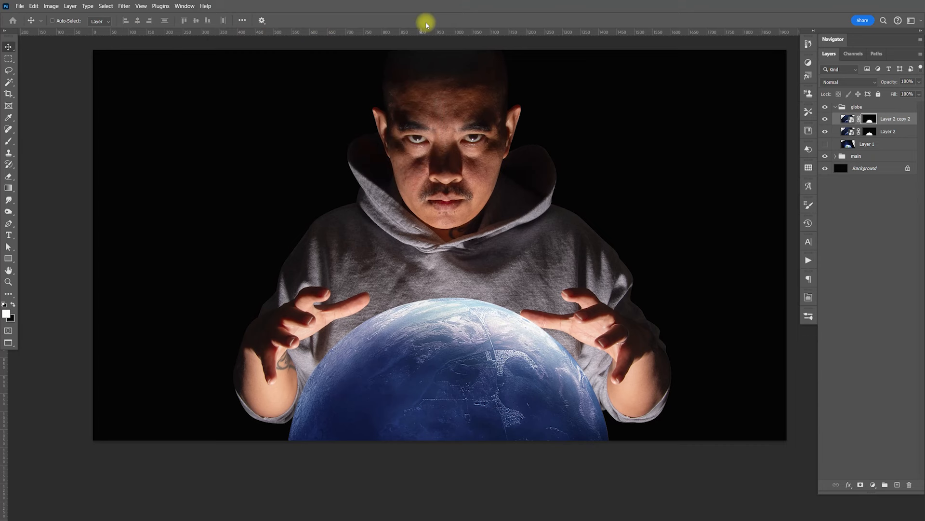
key(alt+BackSpace)
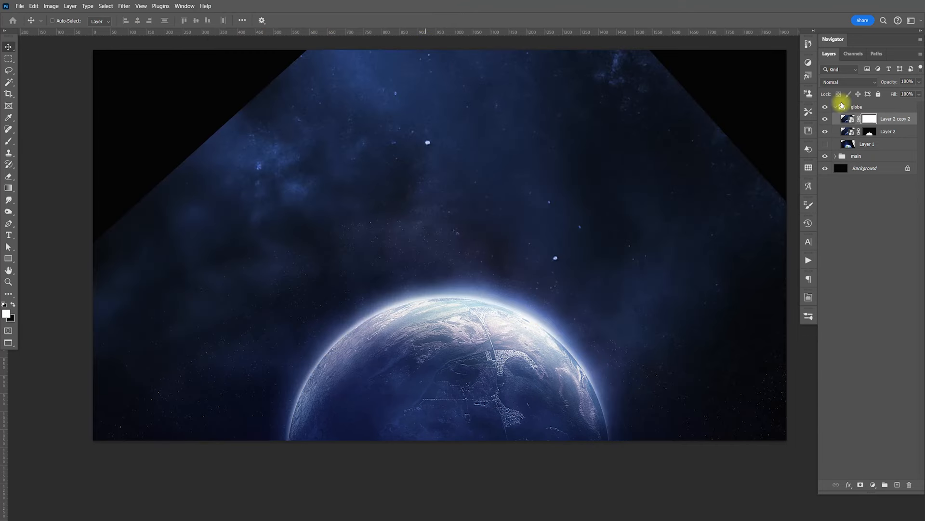
click(859, 84)
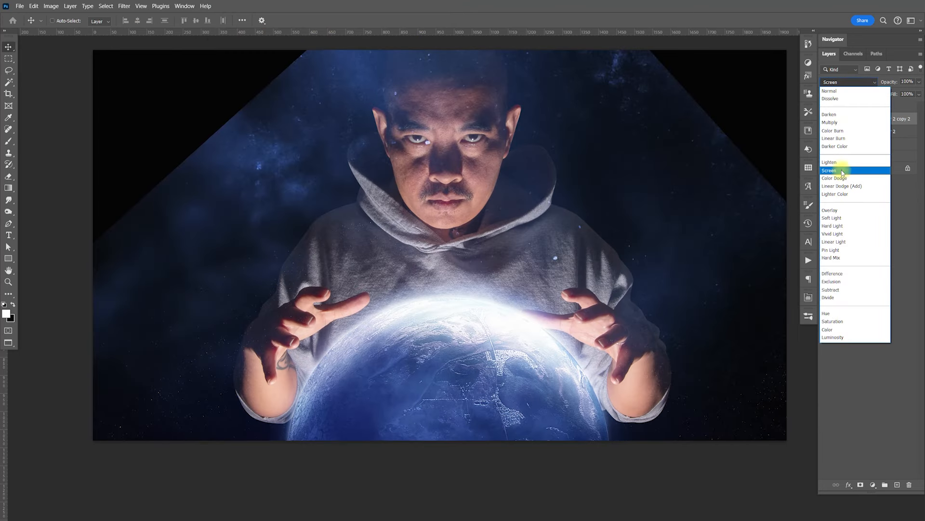
click(842, 169)
Darken the duplicated planet image using Levels with midtones at 0.68, and compare the composite with the planet layers hidden and shown.
ctrl+click(850, 121)
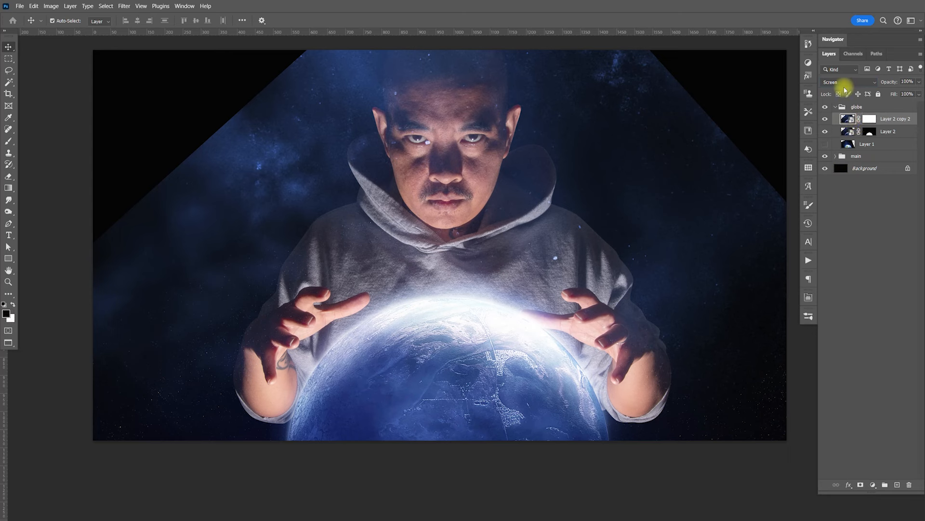
key(ctrl+l)
drag(463, 114, 682, 143)
drag(658, 237, 666, 239)
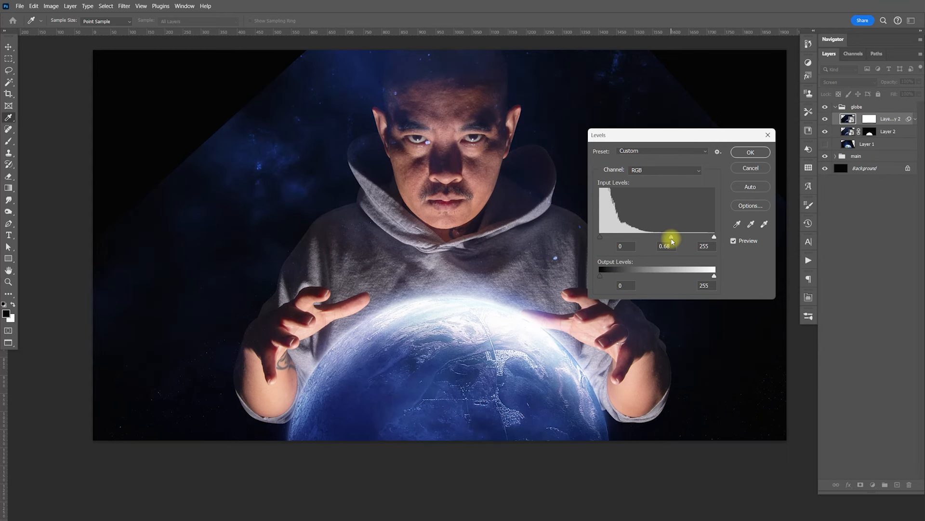
click(751, 153)
click(826, 120)
click(826, 123)
click(825, 150)
click(826, 150)
click(826, 149)
click(826, 150)
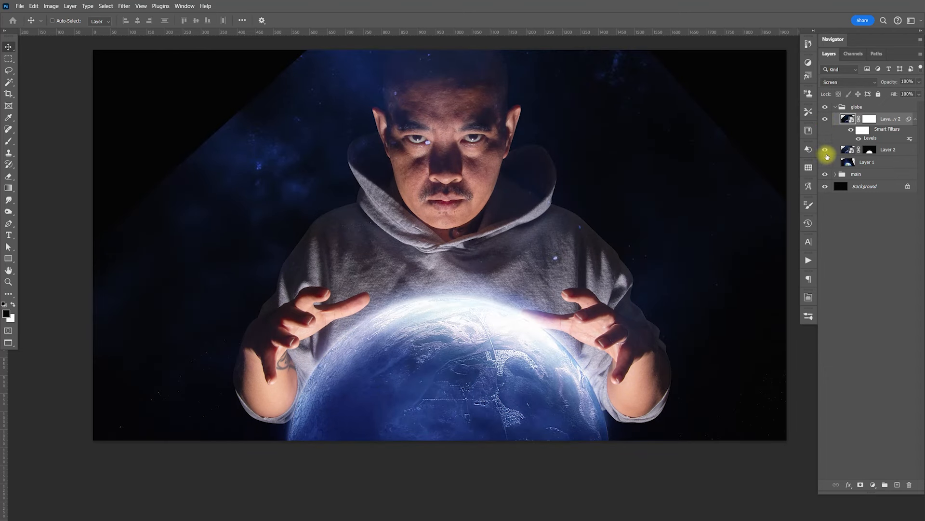
Collapse the duplicated planet layer's smart filters and rename the layer "Screen".
click(869, 119)
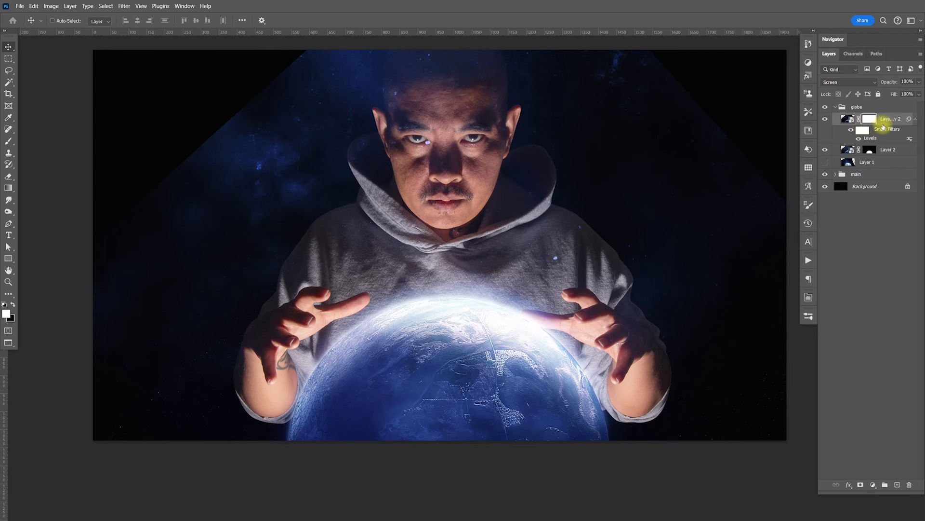
click(915, 120)
double_click(887, 121)
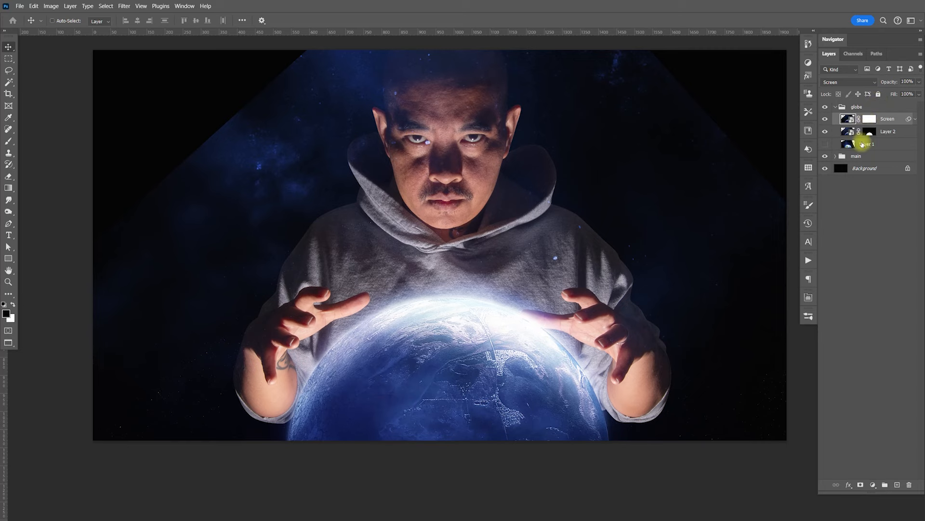
Paint black on the Screen layer's mask with a large soft brush to hide the nebula around the man, keeping the planet's glow.
click(868, 122)
key(b)
drag(527, 244, 525, 328)
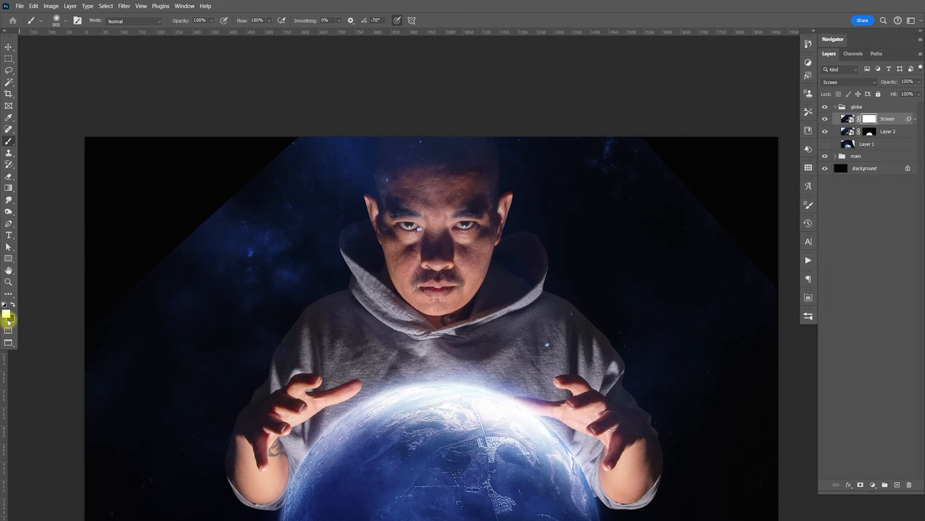
key(x)
mouse_move(161, 206)
mouse_down()
mouse_move(141, 234)
mouse_move(306, 134)
mouse_move(446, 141)
mouse_move(462, 187)
mouse_move(510, 164)
mouse_move(638, 161)
mouse_up()
mouse_move(631, 195)
mouse_down()
mouse_move(596, 132)
mouse_move(691, 177)
mouse_move(713, 205)
mouse_move(778, 414)
mouse_move(737, 315)
mouse_move(469, 289)
mouse_move(125, 324)
mouse_move(103, 336)
mouse_move(92, 359)
mouse_move(83, 350)
mouse_move(186, 182)
mouse_move(485, 98)
mouse_move(671, 140)
mouse_move(679, 188)
mouse_move(750, 282)
mouse_move(771, 361)
mouse_move(726, 253)
mouse_move(621, 174)
mouse_move(588, 184)
mouse_move(627, 168)
mouse_move(658, 172)
mouse_up()
key(v)
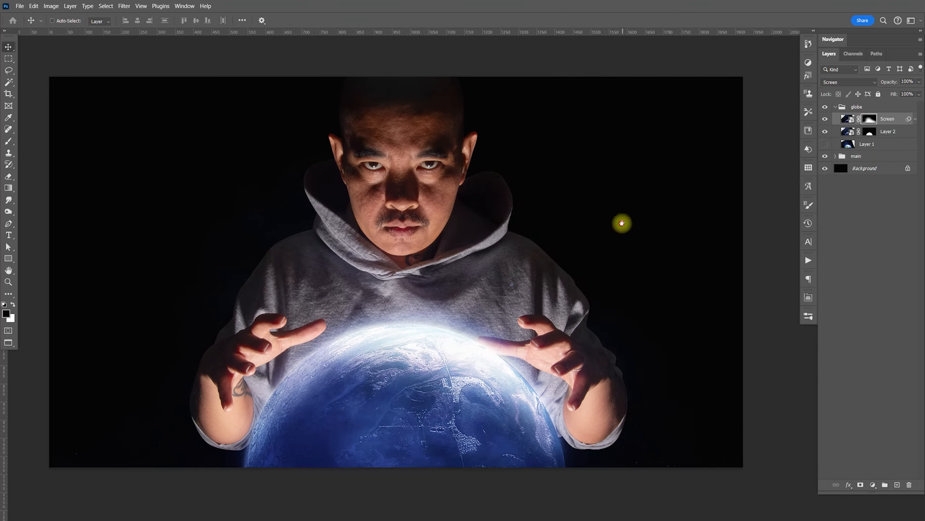
drag(622, 223, 650, 219)
Open Layer 2's smart object, duplicate and merge all its layers, and copy the whole merged space image.
click(888, 131)
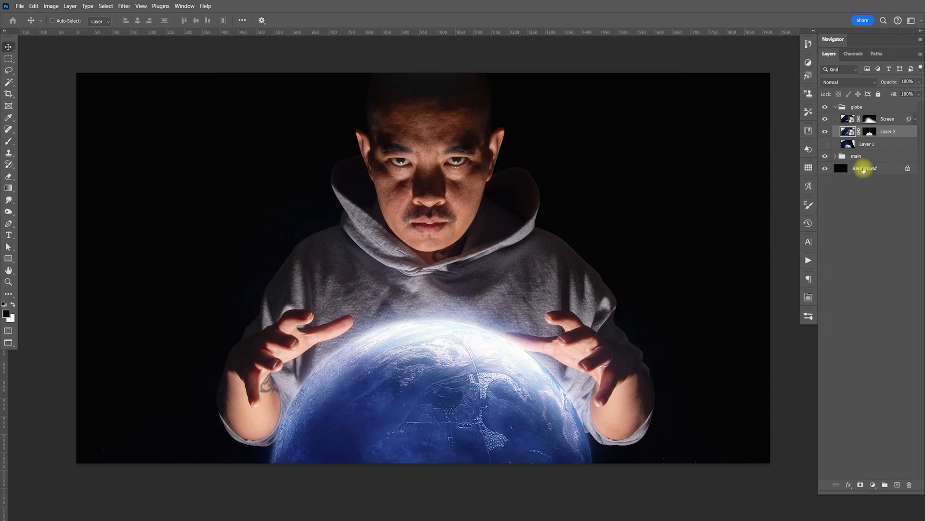
double_click(848, 133)
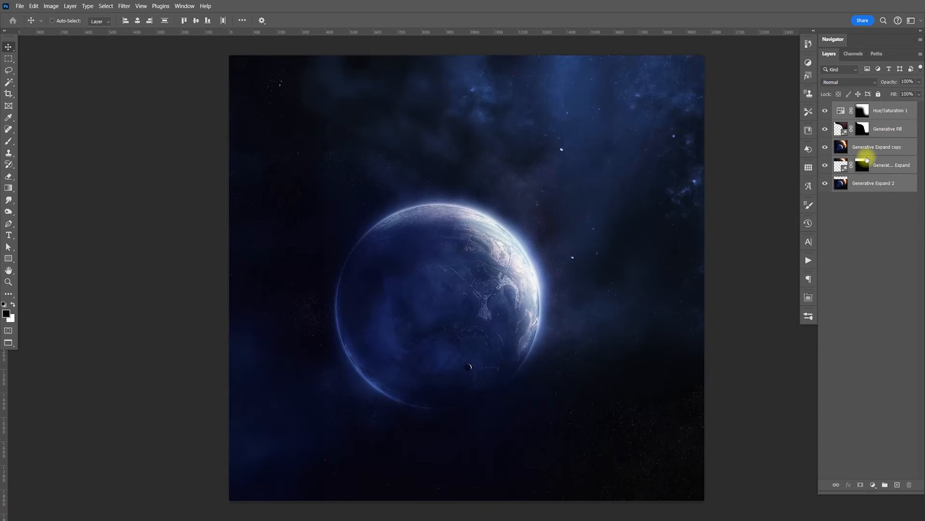
key(ctrl+j)
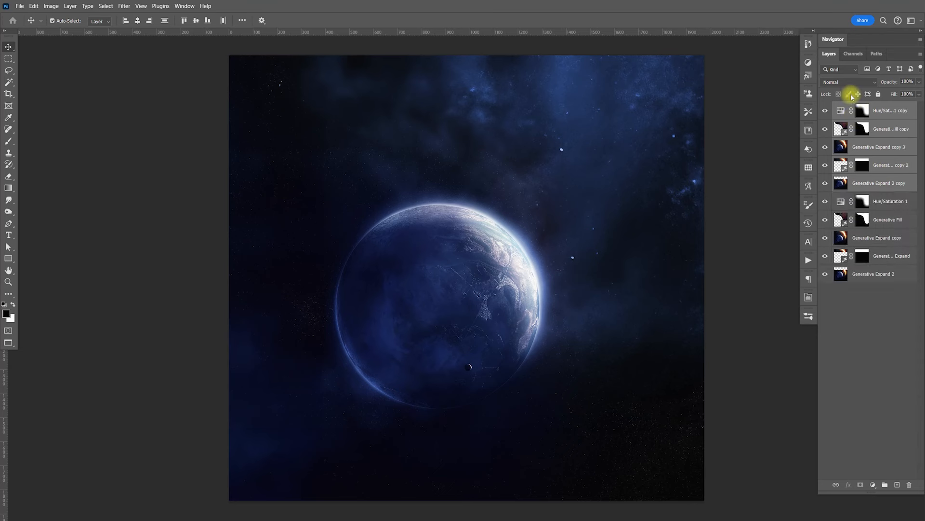
key(ctrl+e)
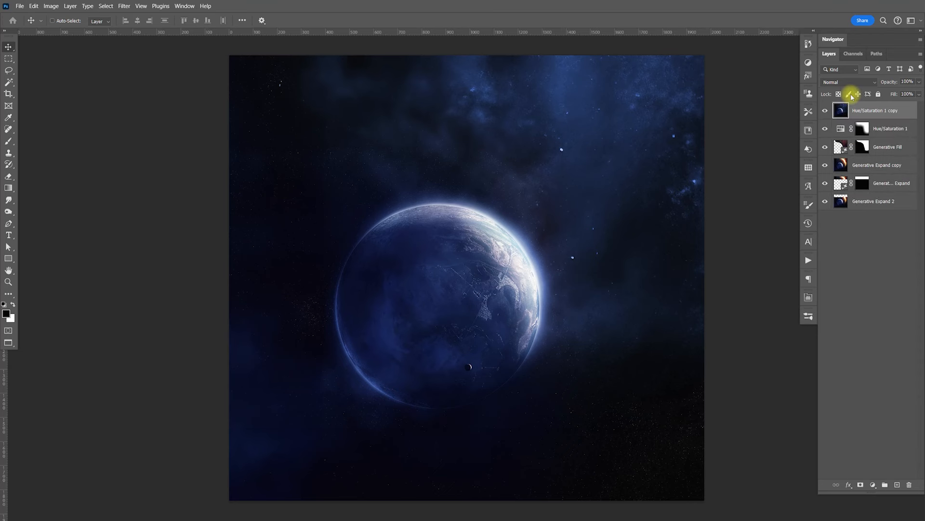
key(ctrl+a)
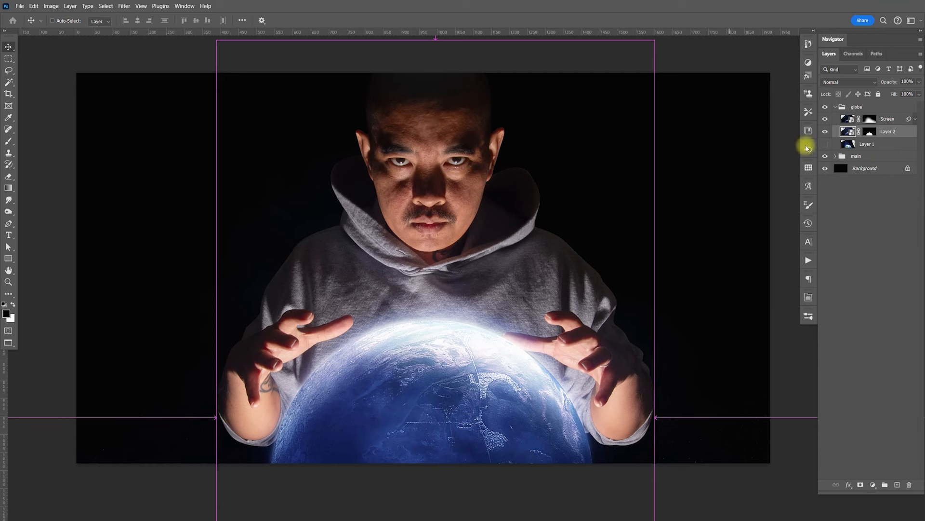
Collapse the globe group, paste the space image above the Background layer and position its nebula behind the man.
key(ctrl+semicolon)
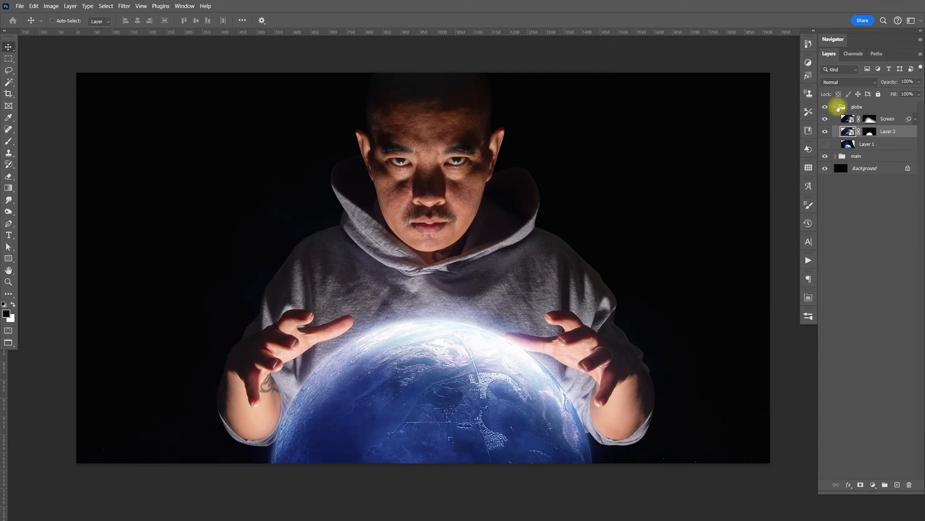
click(835, 106)
click(853, 130)
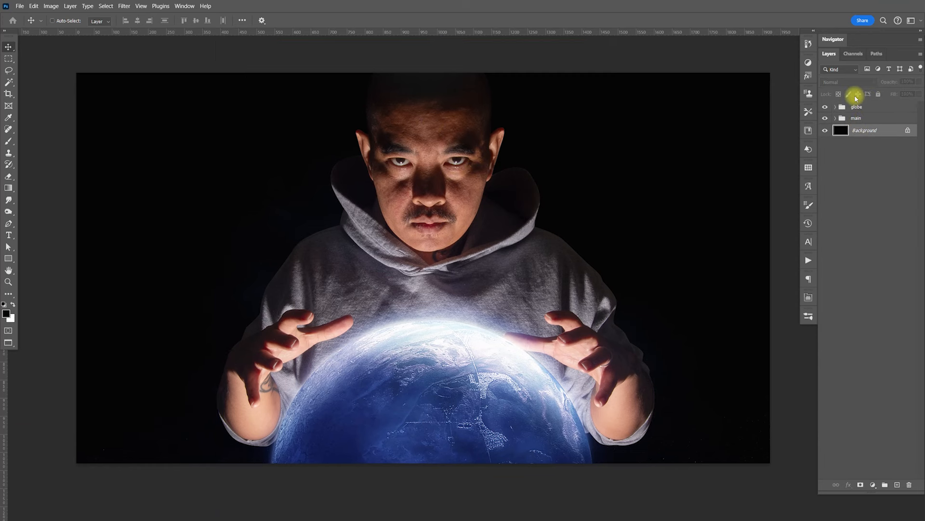
key(ctrl+v)
drag(618, 293, 625, 313)
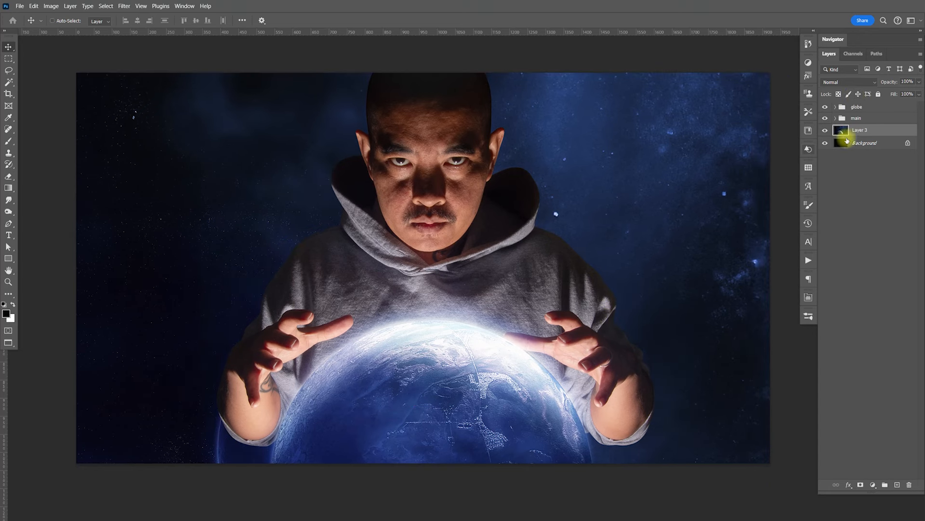
Lower the opacity of the pasted nebula layer, Layer 3, to 37%.
click(919, 82)
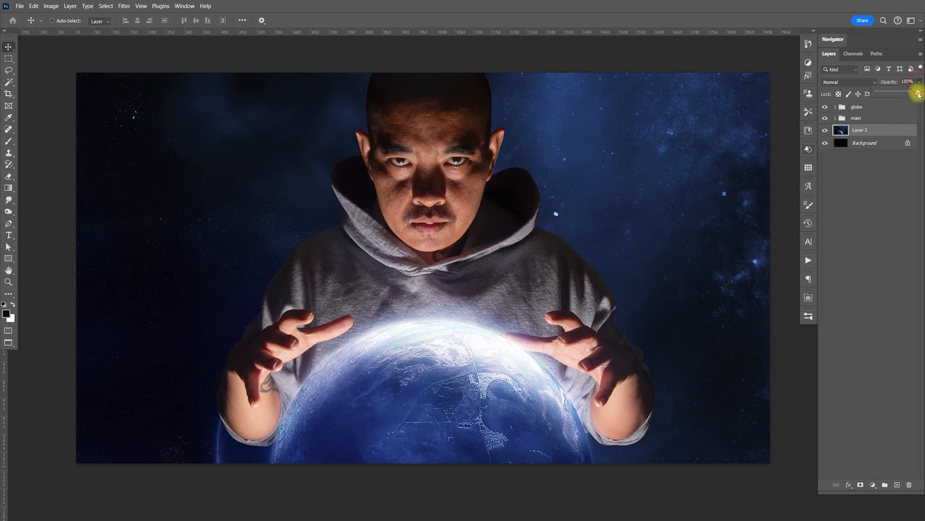
drag(914, 91, 878, 94)
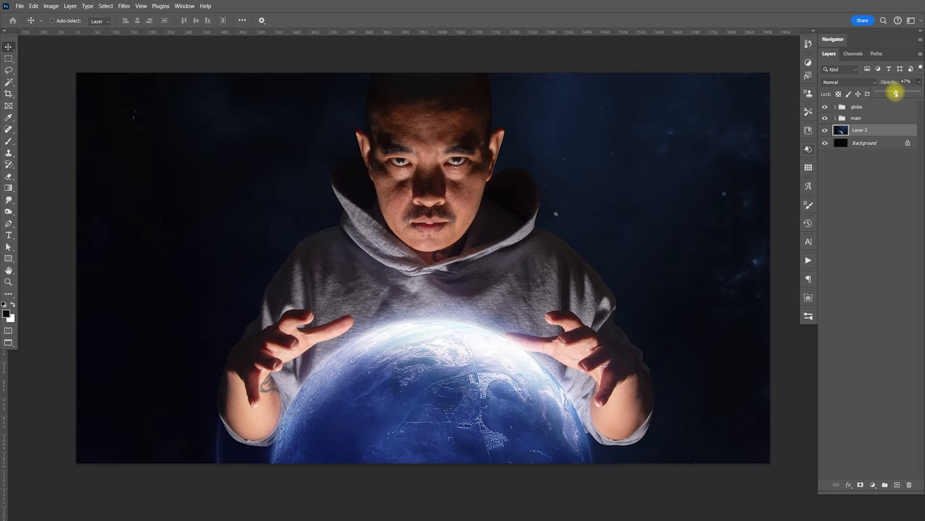
drag(897, 93, 879, 93)
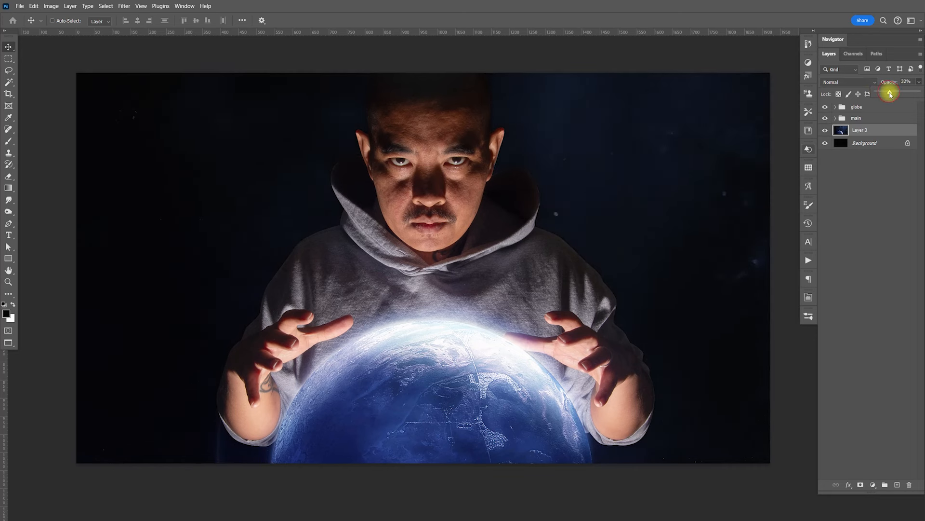
key(Return)
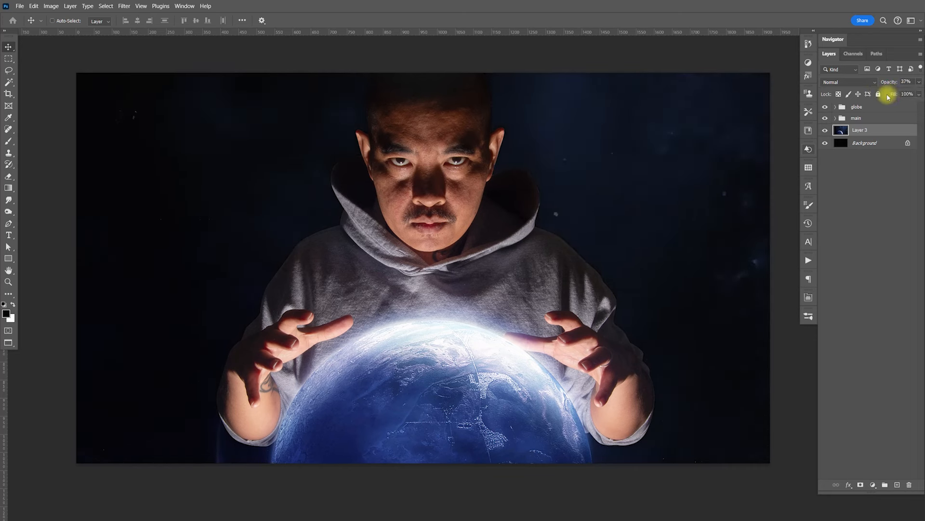
drag(589, 356, 581, 292)
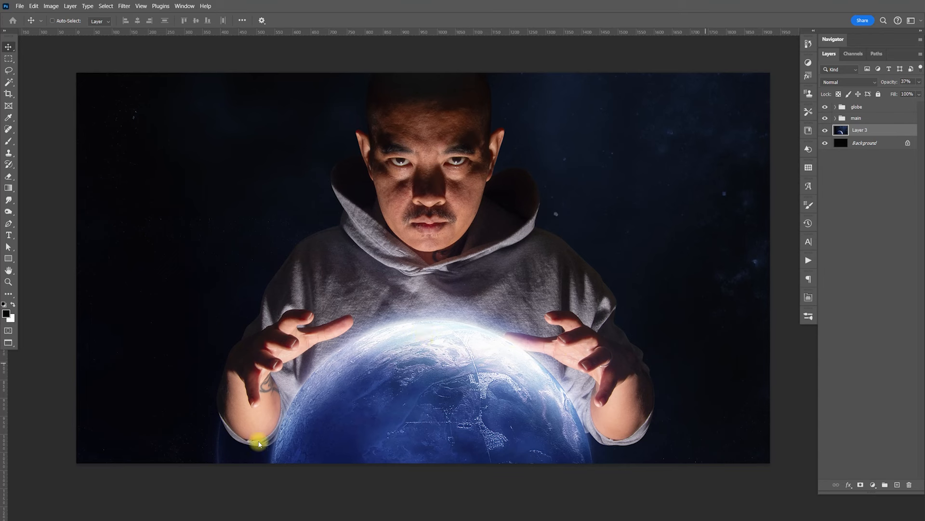
Try enlarging the globe group to about 120.56% between the man's hands.
click(870, 112)
key(ctrl+t)
key(ctrl+minus)
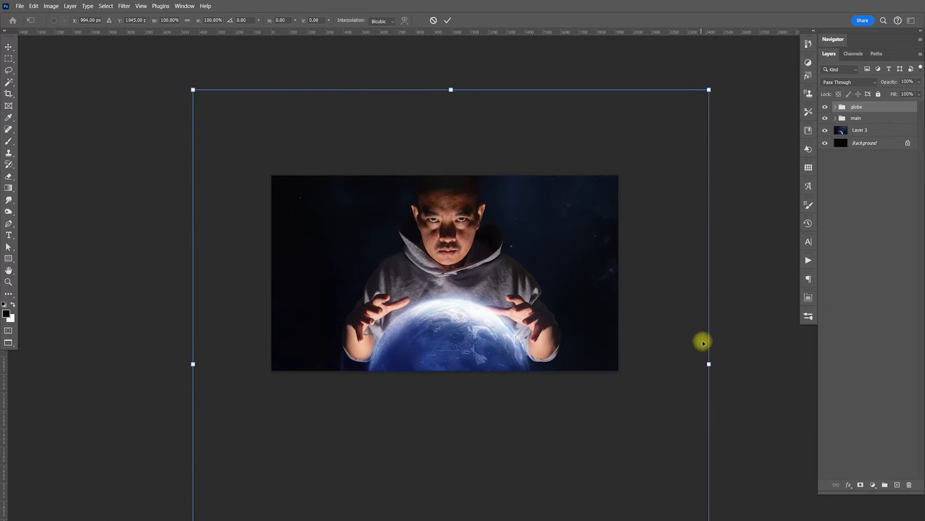
drag(710, 365, 765, 347)
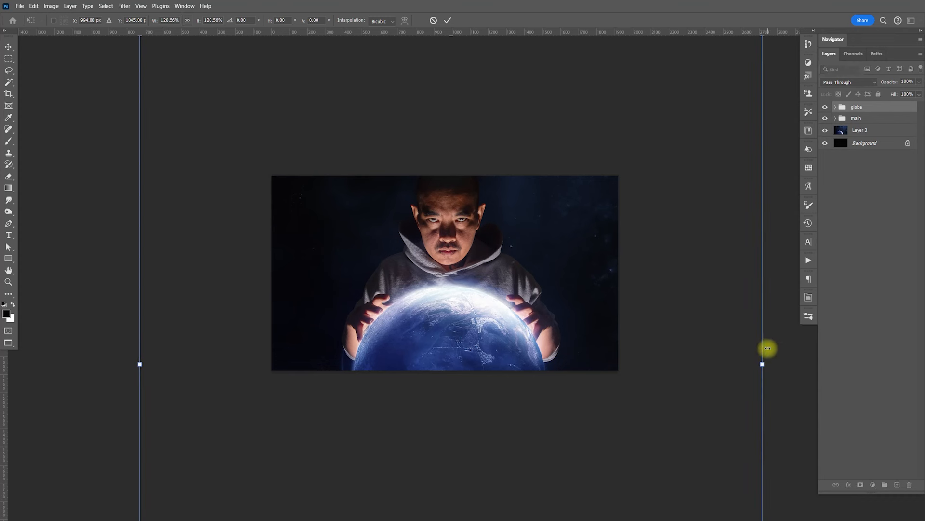
key(Return)
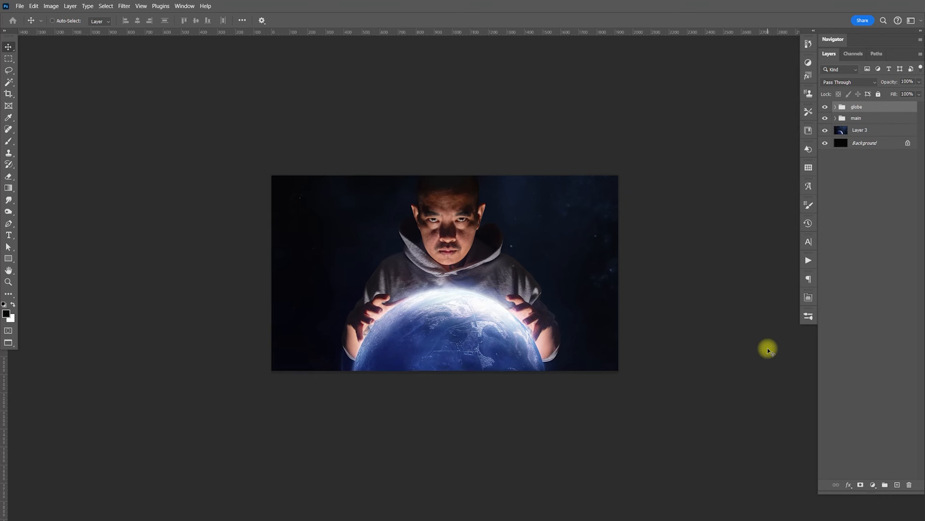
key(ctrl+plus)
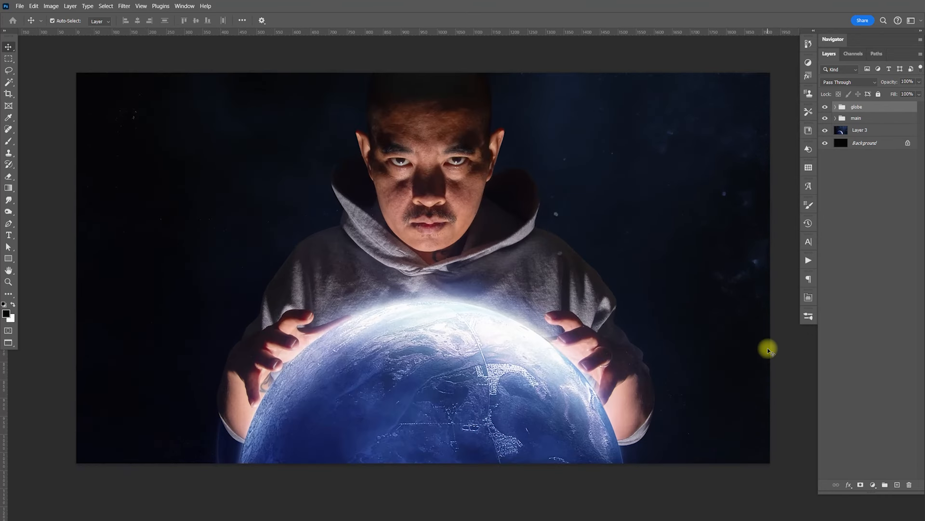
mouse_move(654, 340)
mouse_down()
mouse_move(649, 329)
mouse_move(652, 344)
mouse_up()
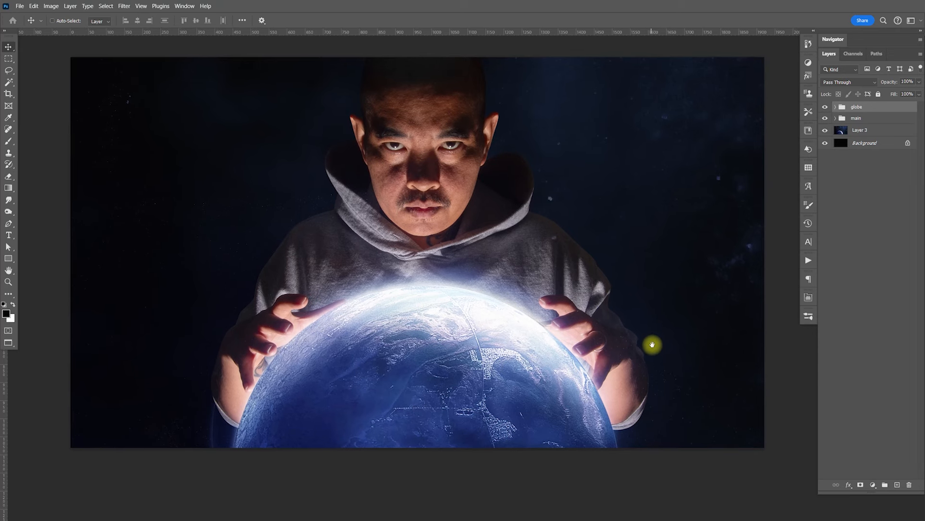
drag(522, 260, 531, 285)
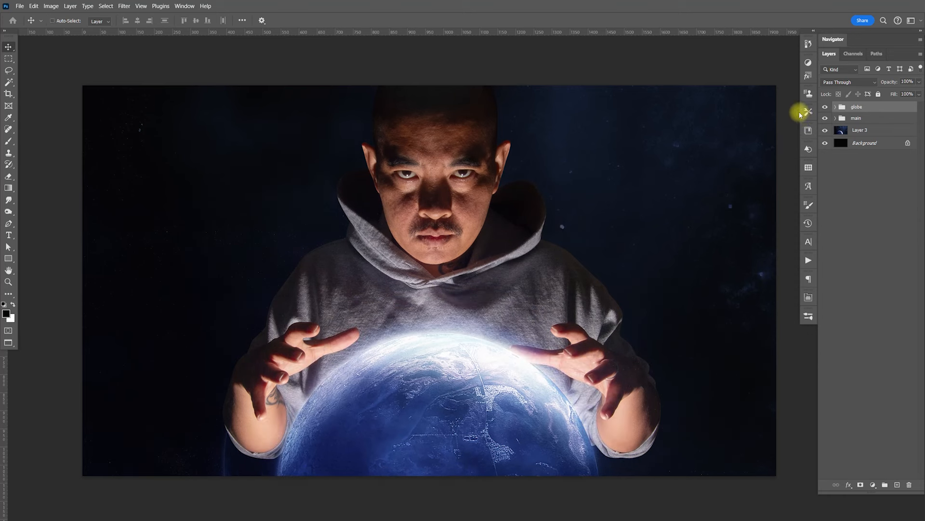
Redo the globe group's enlargement to compare the two sizes, and undo it again.
click(34, 6)
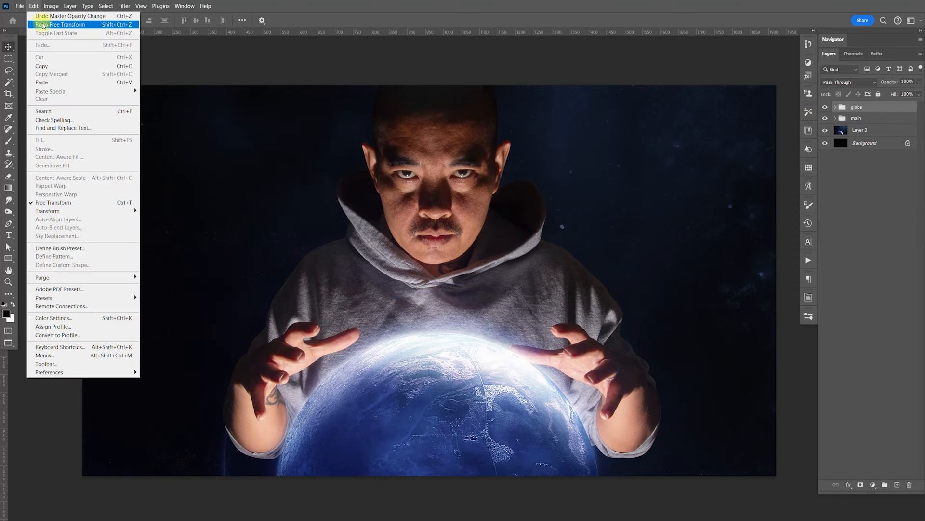
click(48, 25)
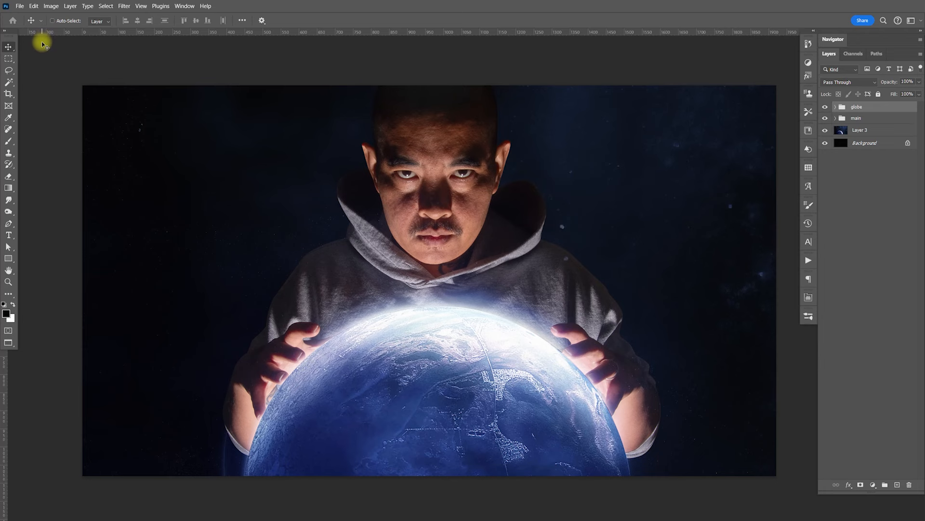
key(ctrl)
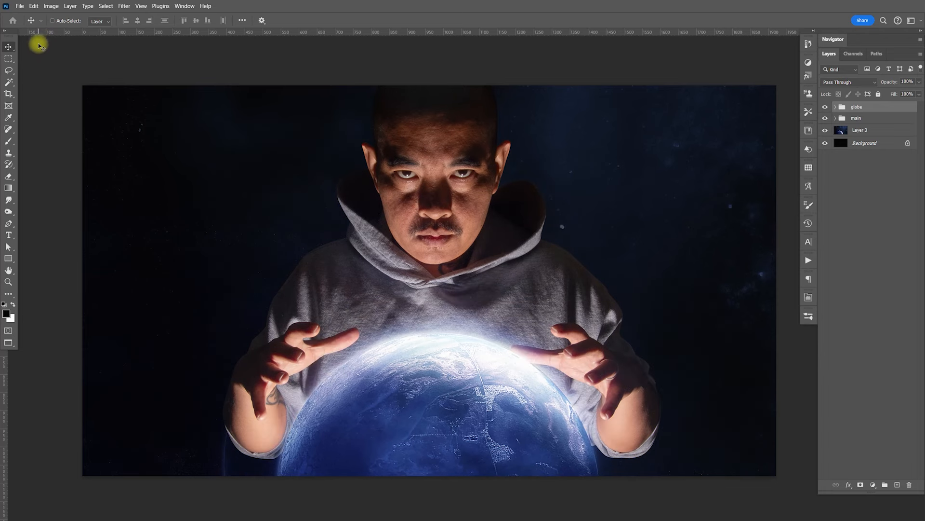
Scale the globe group up proportionally to about 108.53%.
key(ctrl+minus)
key(ctrl+minus)
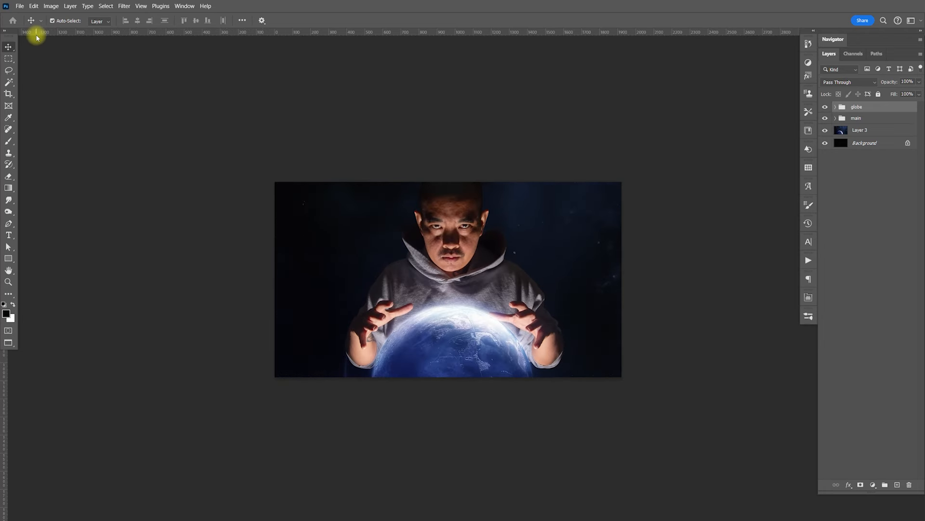
key(ctrl+t)
drag(713, 369, 734, 368)
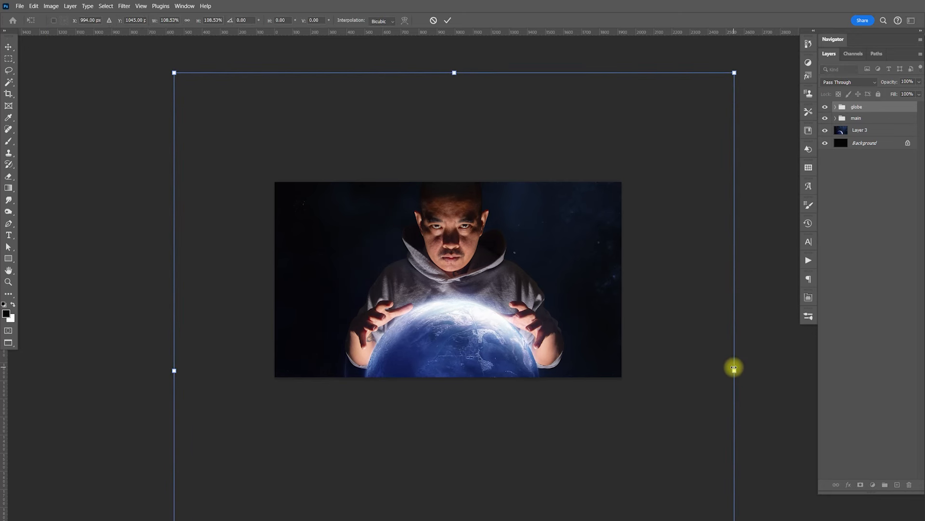
key(Return)
key(ctrl+plus)
key(ctrl+plus)
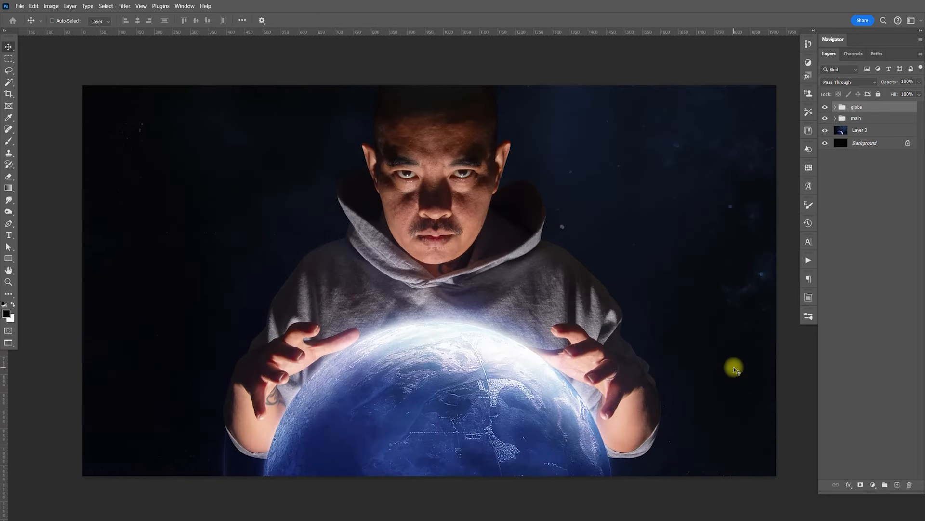
Nudge the globe group upward in large steps until the planet's rim sits just behind the fingertips of both hands.
key(shift+Up)
key(shift+Up)
key(shift+Up)
key(shift+Up)
key(shift+Up)
key(shift+Up)
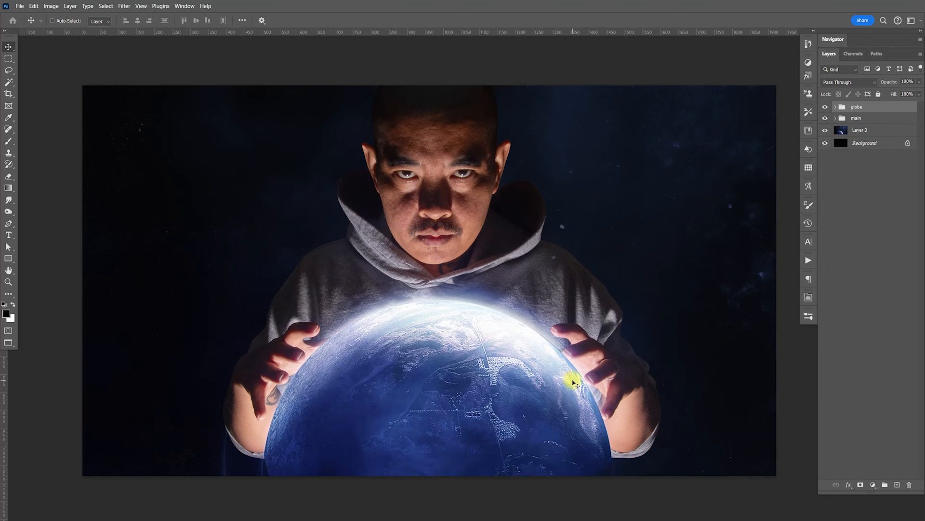
key(shift+Up)
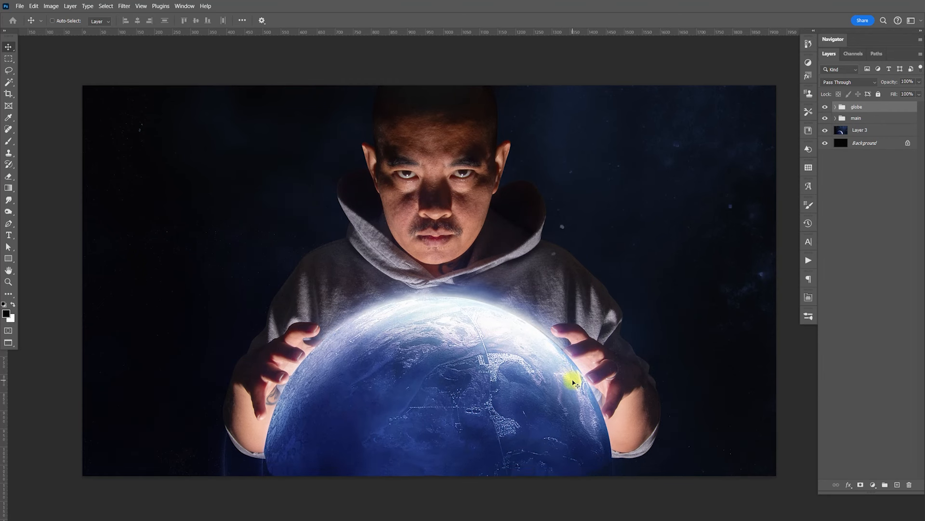
key(shift+Down)
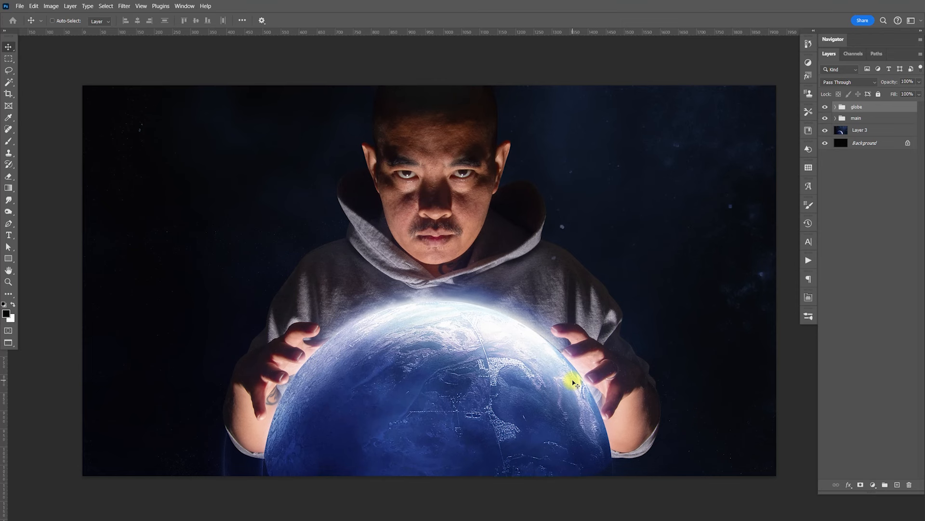
key(shift+Down)
key(shift+Down)
key(shift+Up)
key(shift+Up)
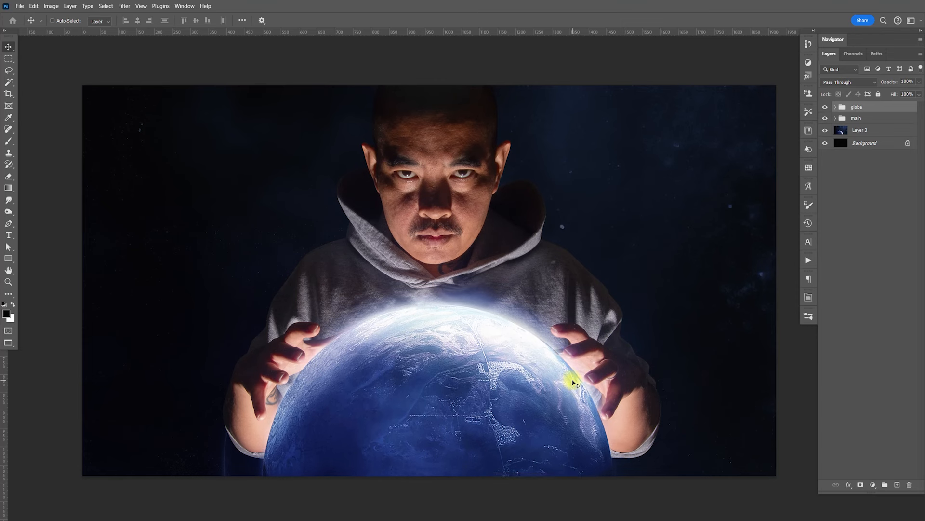
key(shift+Down)
key(shift+Up)
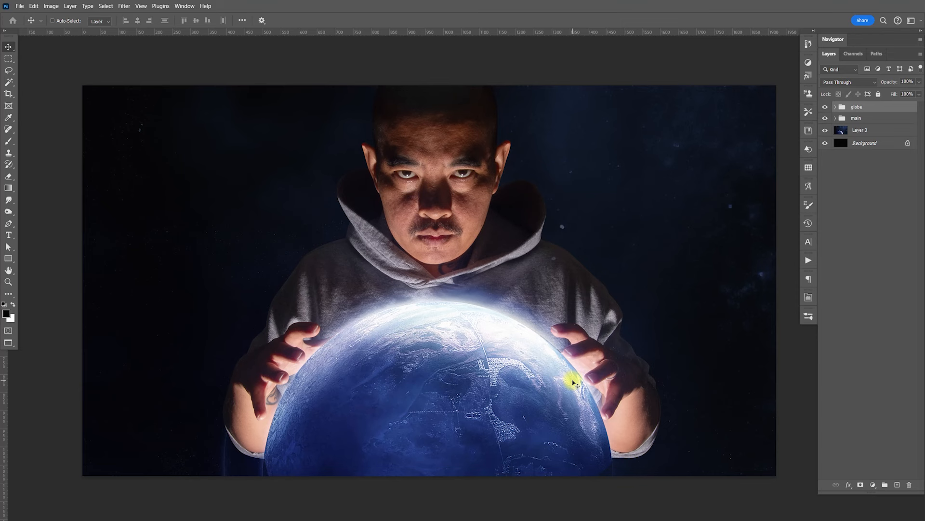
key(shift+Down)
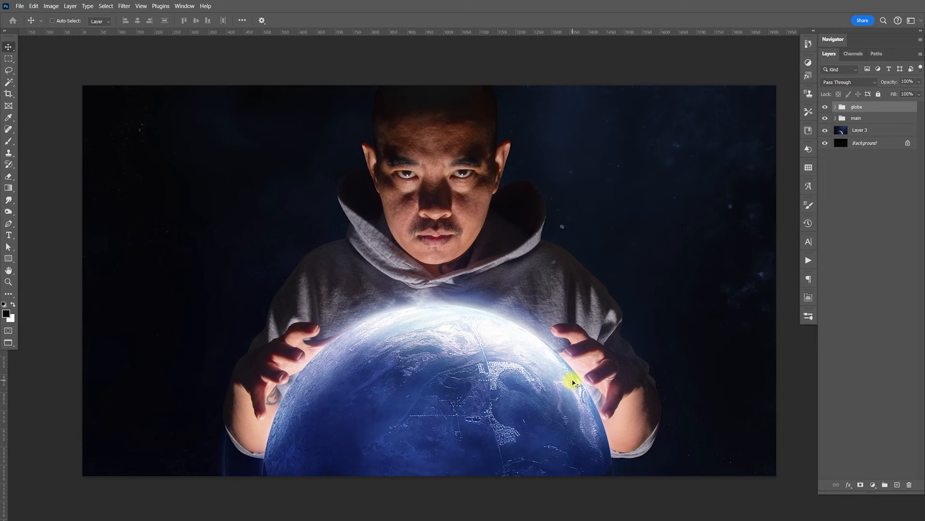
Paint white on Layer 2's mask in the globe group with a small brush to fill the notch at the planet's lower-left edge.
click(835, 106)
click(887, 119)
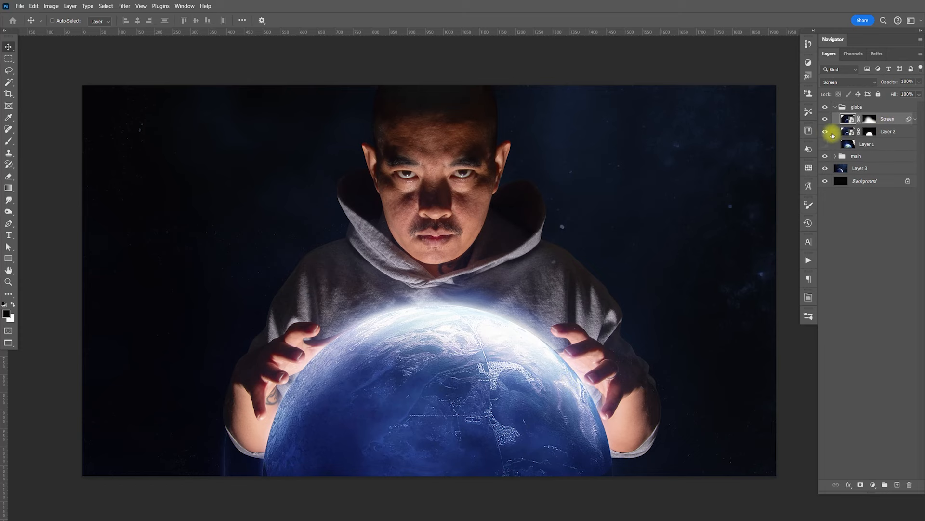
click(825, 131)
click(825, 132)
click(869, 132)
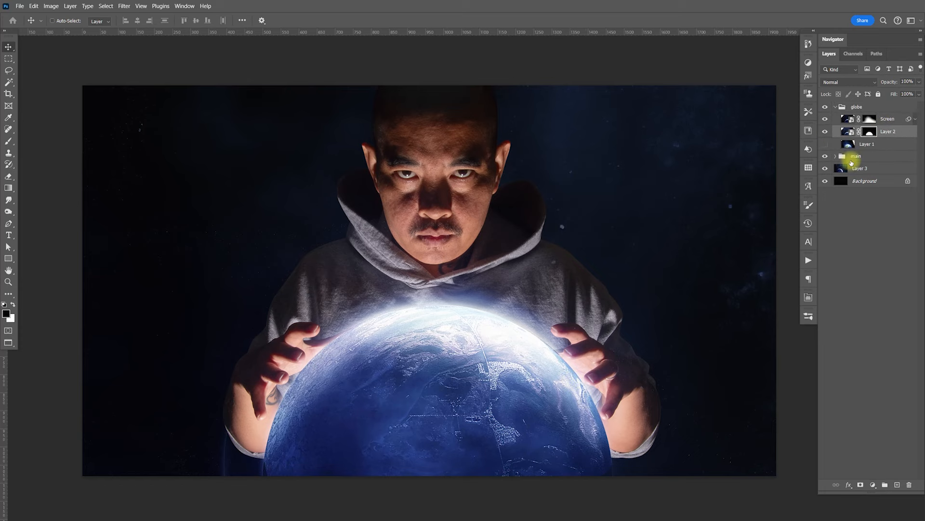
key(z)
drag(310, 465, 363, 465)
drag(337, 467, 730, 196)
click(869, 131)
key(b)
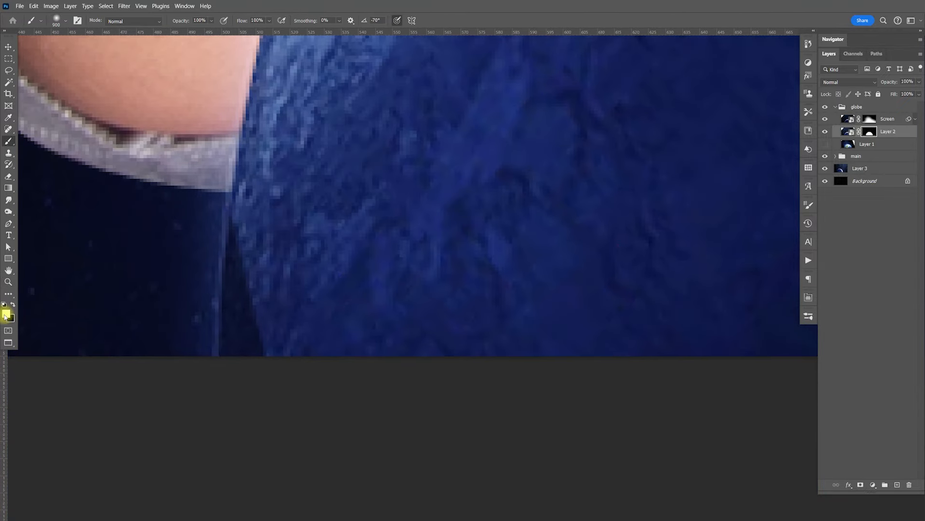
key(bracketleft)
key(bracketleft)
key(bracketleft)
key(bracketleft)
key(bracketleft)
key(bracketleft)
key(bracketleft)
key(bracketleft)
key(bracketleft)
key(bracketleft)
key(bracketleft)
key(bracketleft)
key(bracketleft)
key(bracketleft)
key(bracketleft)
key(bracketleft)
key(bracketleft)
key(bracketleft)
key(bracketleft)
key(bracketleft)
mouse_move(272, 321)
mouse_down()
mouse_move(269, 306)
mouse_move(256, 324)
mouse_move(250, 227)
mouse_move(243, 268)
mouse_move(248, 223)
mouse_move(251, 360)
mouse_up()
Clean up the planet's upper-right rim near the fingers by painting white on Layer 2's mask with a 7 px brush.
mouse_move(652, 247)
mouse_down()
mouse_move(624, 274)
mouse_move(513, 269)
mouse_move(523, 241)
mouse_move(535, 261)
mouse_move(477, 270)
mouse_move(554, 252)
mouse_move(483, 289)
mouse_move(542, 283)
mouse_move(576, 301)
mouse_up()
mouse_move(600, 343)
mouse_down()
mouse_move(641, 249)
mouse_move(646, 328)
mouse_move(630, 342)
mouse_move(643, 348)
mouse_move(642, 287)
mouse_up()
mouse_move(619, 258)
mouse_down()
mouse_move(614, 295)
mouse_move(641, 393)
mouse_move(593, 310)
mouse_move(612, 335)
mouse_up()
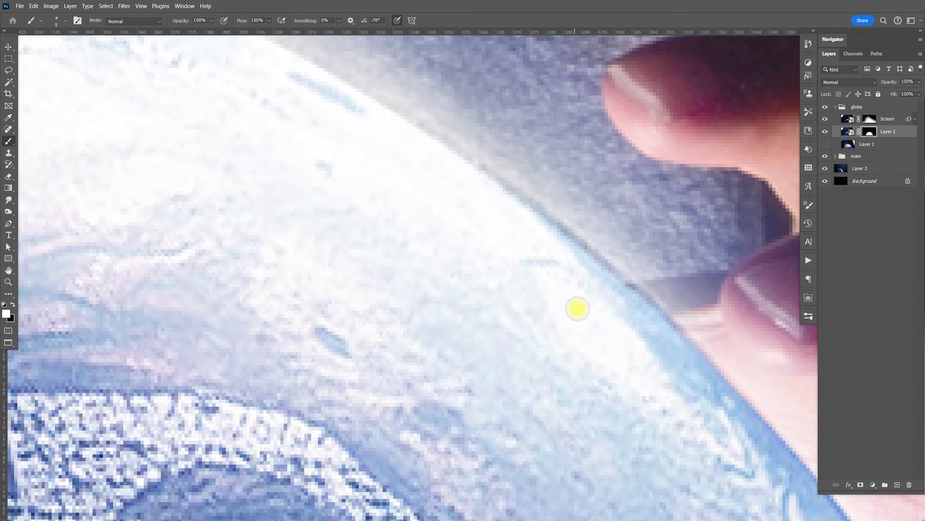
key(bracketleft)
key(bracketleft)
drag(502, 198, 559, 242)
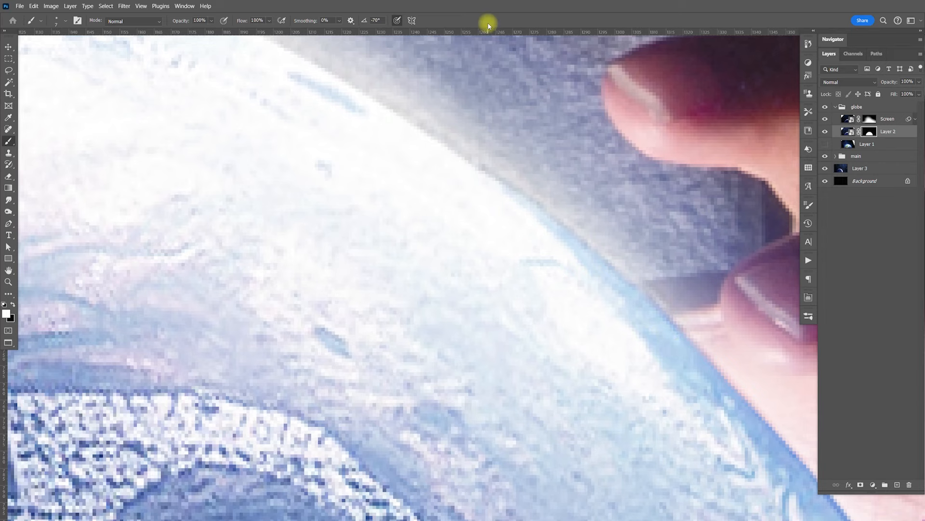
key(ctrl+minus)
key(ctrl+minus)
key(ctrl+minus)
key(ctrl+minus)
key(ctrl+minus)
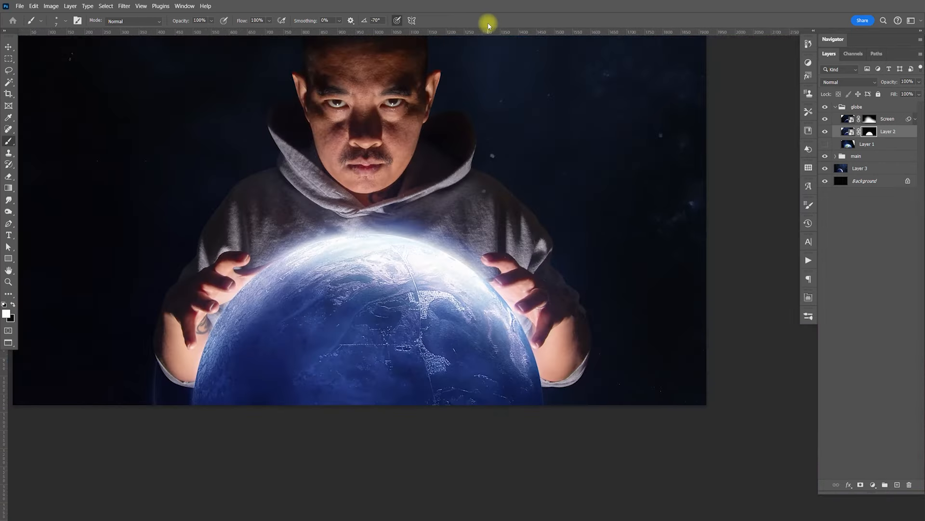
key(ctrl+minus)
key(ctrl+plus)
key(v)
drag(590, 266, 611, 287)
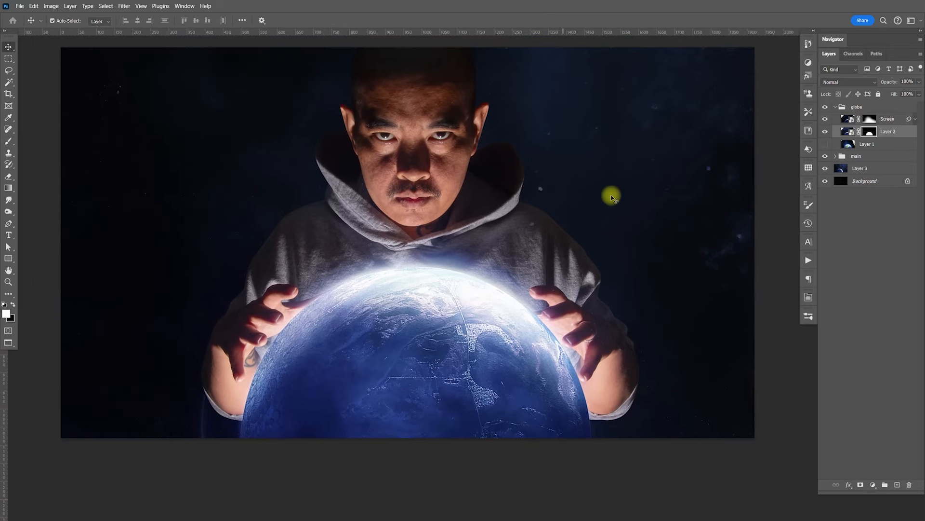
Collapse the globe group and create a new group named adj above it.
click(836, 107)
click(867, 107)
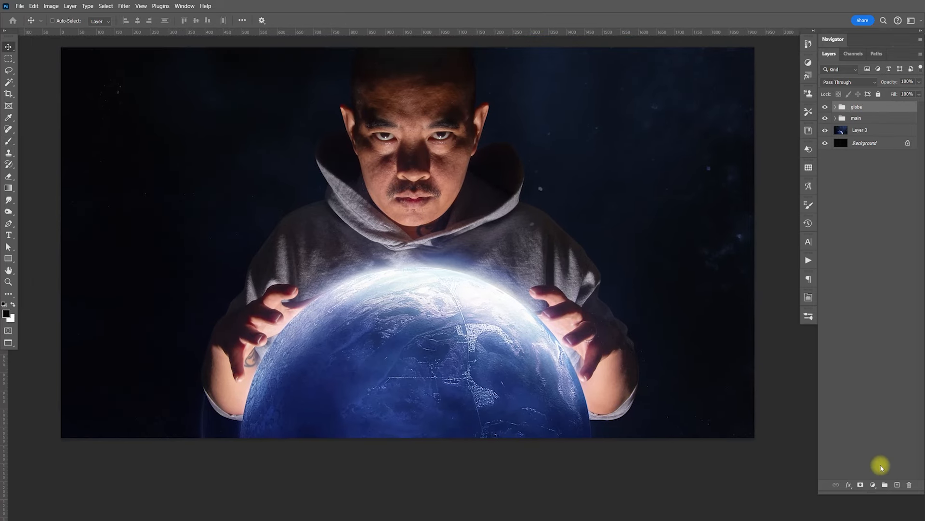
click(885, 485)
double_click(863, 107)
text(adj)
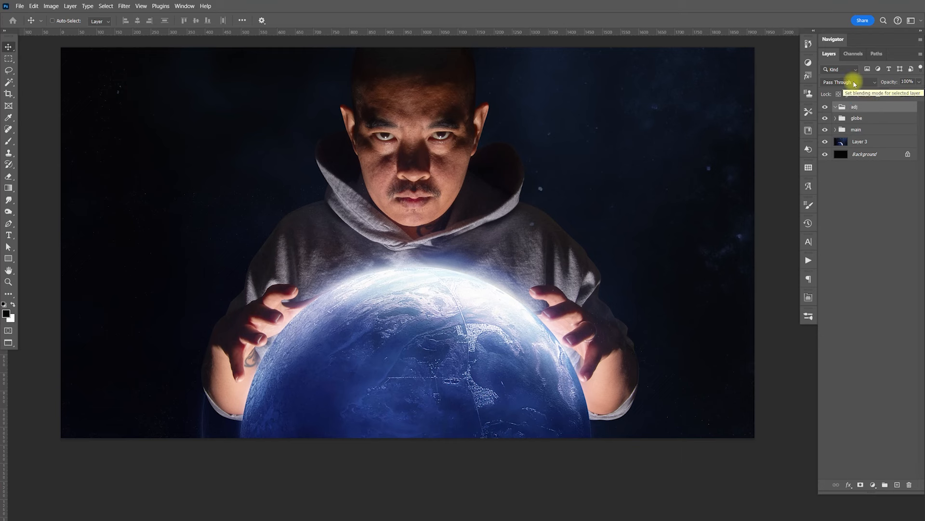
Run the Grey Noise action from the Noyse PS Actions set inside the adj group.
click(809, 261)
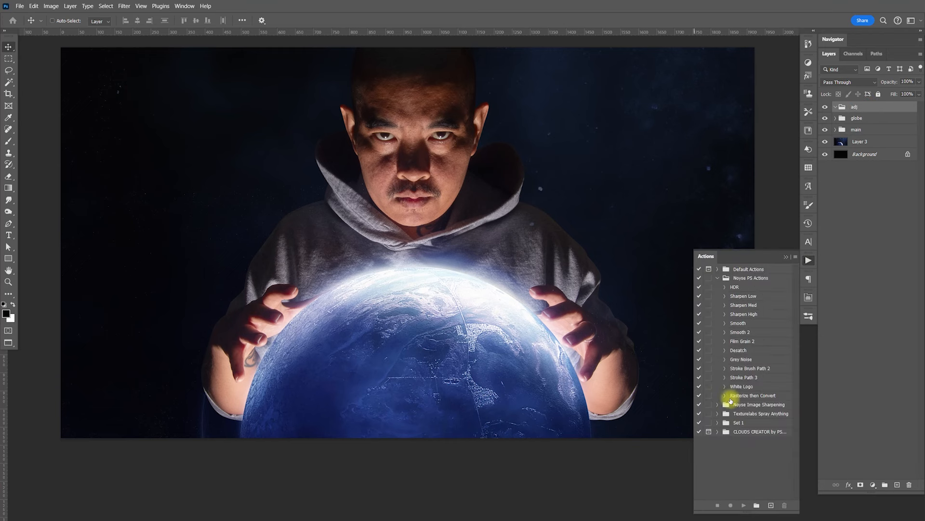
click(742, 360)
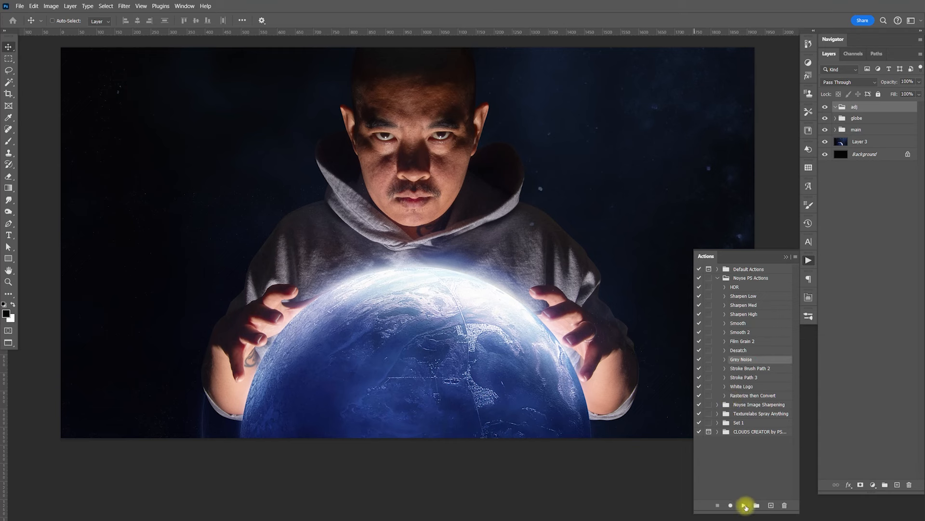
click(745, 506)
click(809, 260)
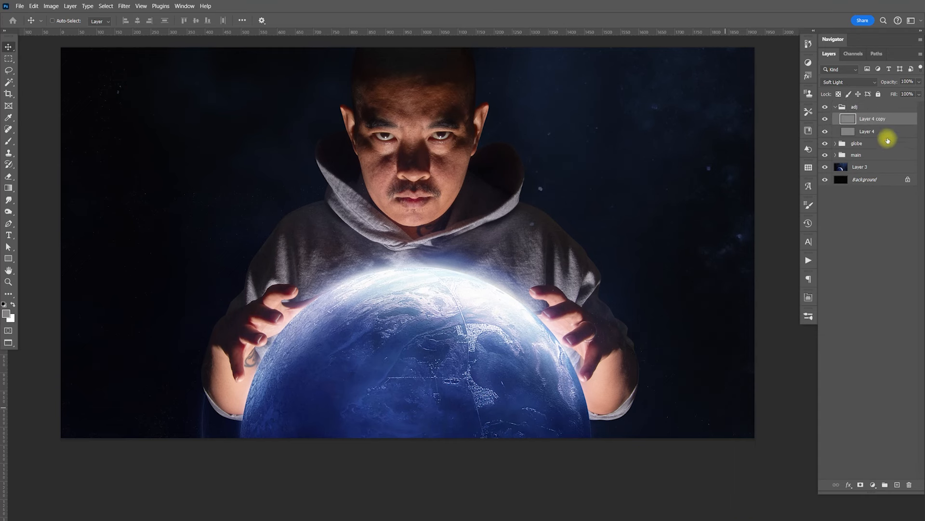
Add a new layer at the bottom of the adj group, below the grey noise layers, and fill it with black.
click(889, 142)
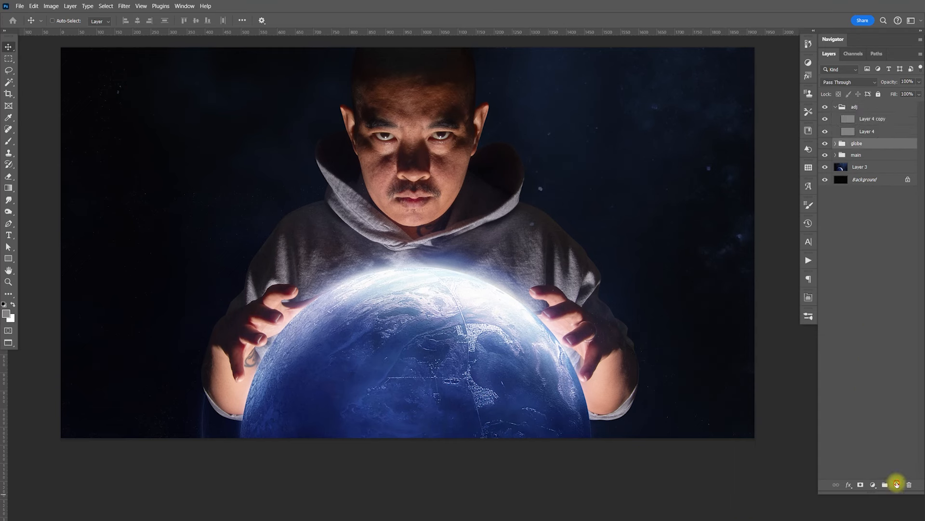
click(897, 484)
mouse_move(867, 144)
mouse_down()
mouse_move(872, 137)
mouse_move(876, 144)
mouse_up()
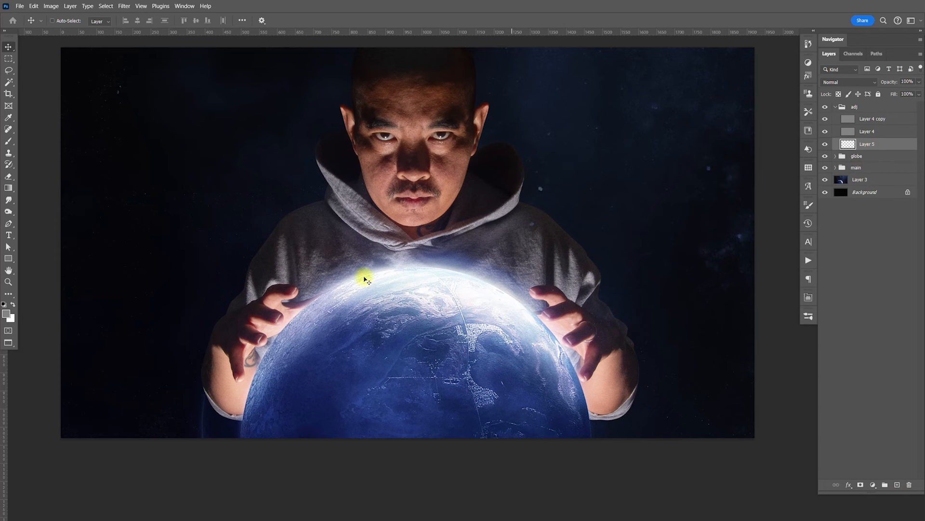
click(7, 314)
click(188, 162)
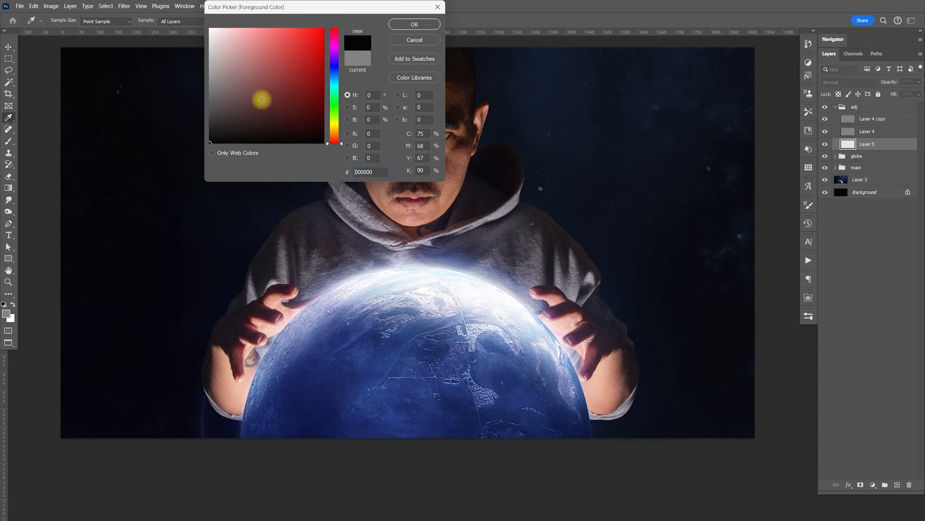
click(408, 24)
key(alt+BackSpace)
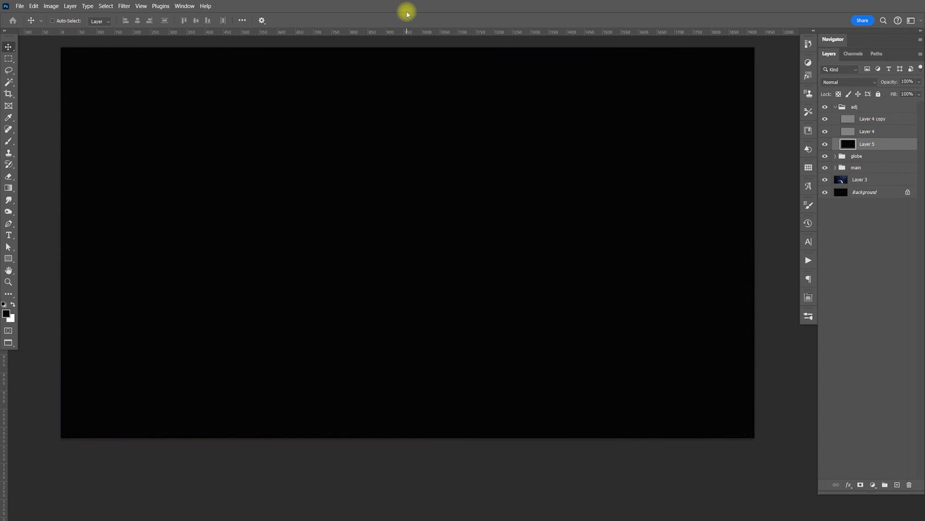
Dab a soft 1600 px spot of blue 1975a5 in the center of the black layer and set its blend mode to Soft Light.
key(b)
click(7, 313)
drag(334, 95, 334, 79)
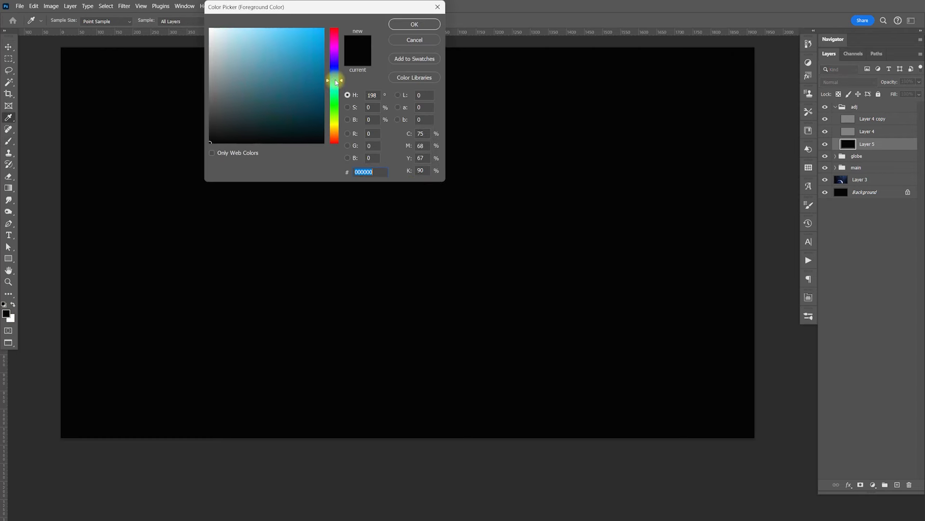
click(307, 69)
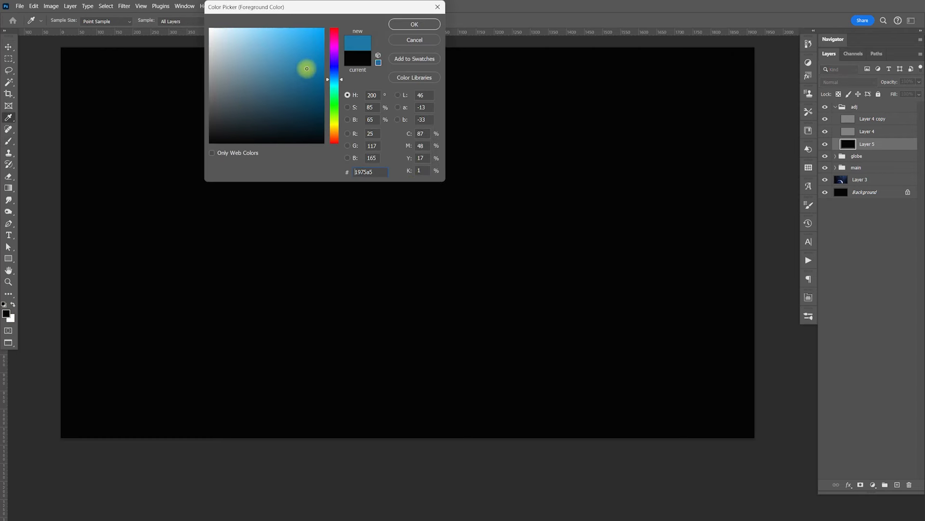
click(413, 25)
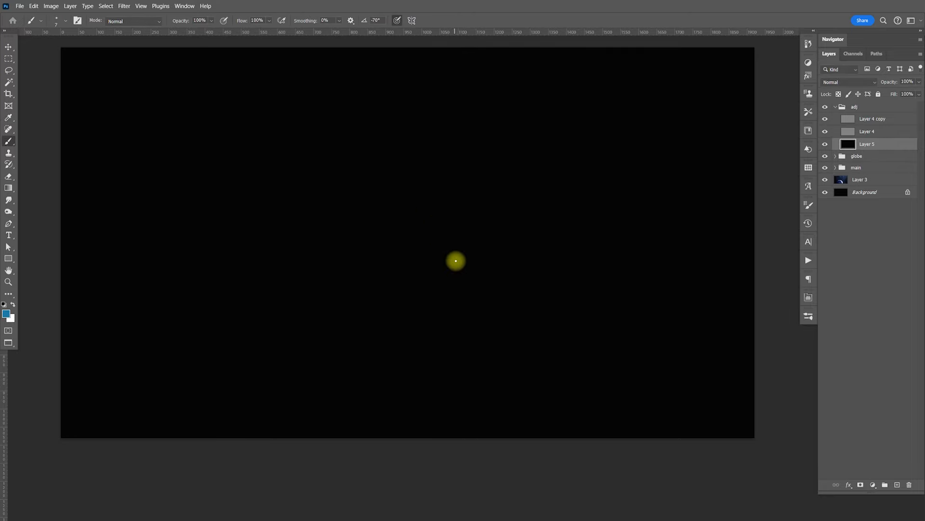
key(bracketright)
key(bracketright)
key(bracketright)
key(bracketright)
key(bracketright)
key(bracketright)
key(bracketright)
key(bracketright)
key(bracketright)
key(bracketright)
key(bracketright)
key(bracketright)
key(bracketright)
key(bracketright)
key(bracketright)
key(bracketright)
key(bracketright)
key(bracketright)
key(bracketright)
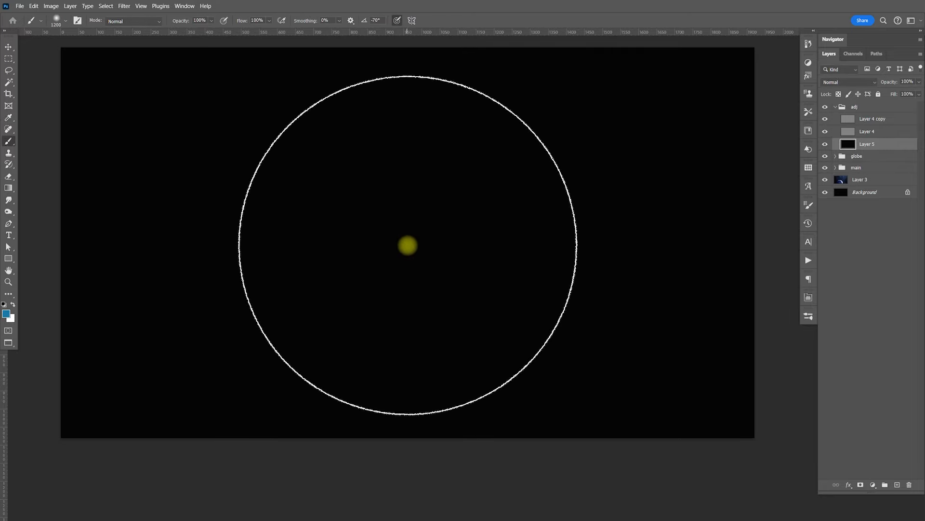
key(bracketright)
key(bracketright)
key(bracketright)
key(bracketright)
click(413, 250)
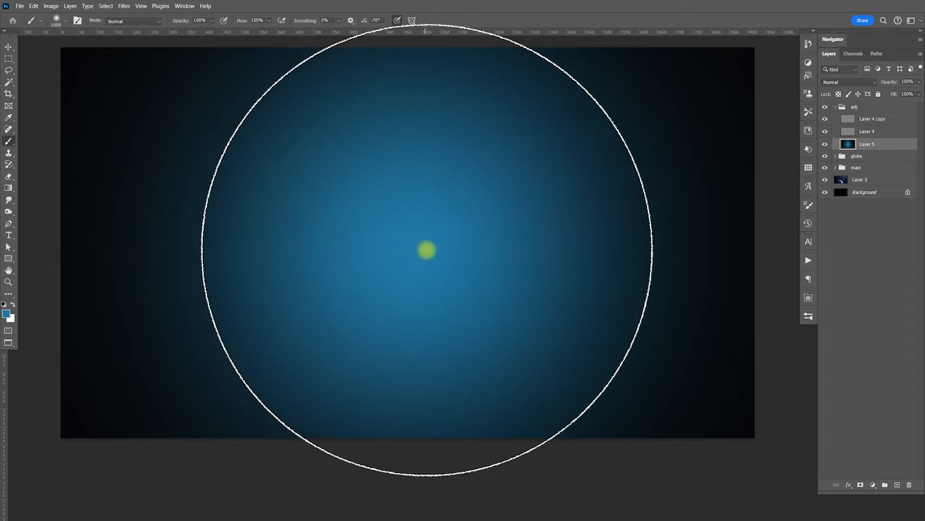
click(848, 82)
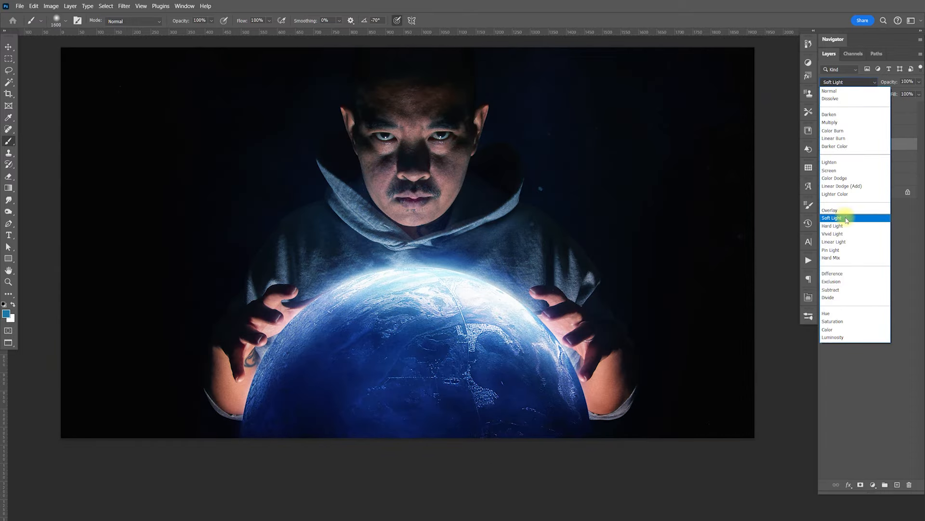
click(844, 217)
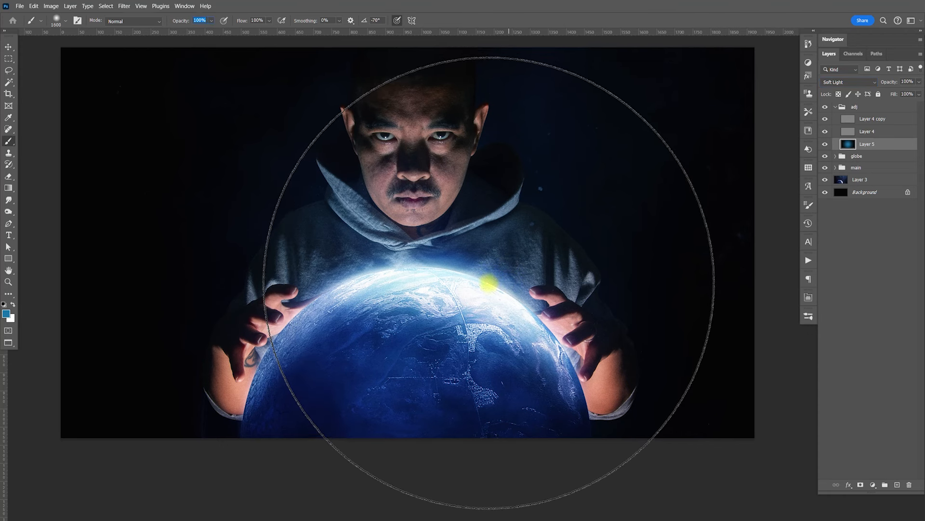
Compare the image with and without Layer 5, and lower that layer's opacity to 70%.
click(203, 20)
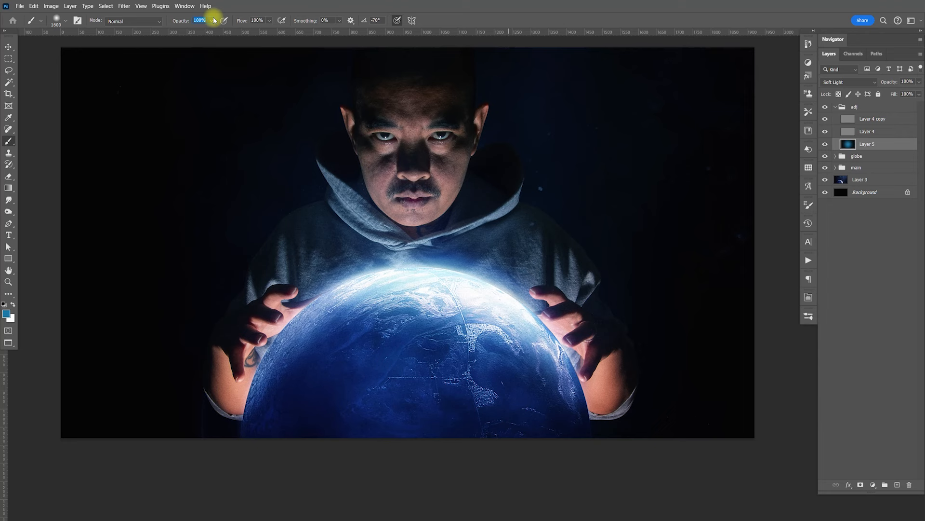
key(v)
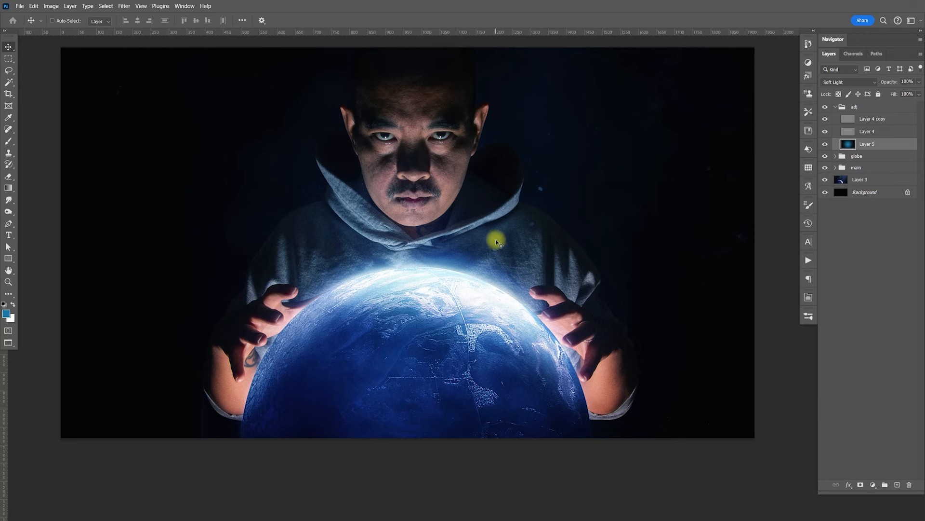
drag(490, 267, 503, 275)
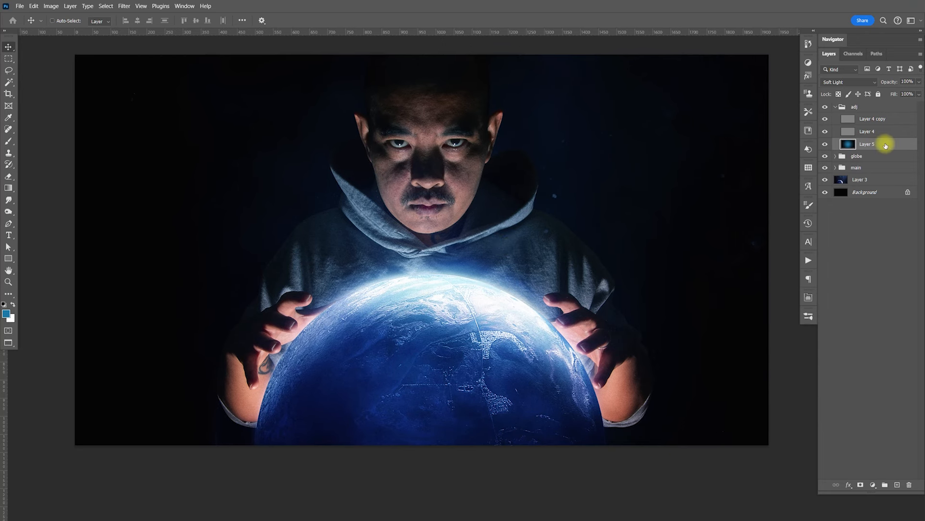
click(825, 144)
click(826, 144)
click(919, 82)
drag(918, 93, 908, 94)
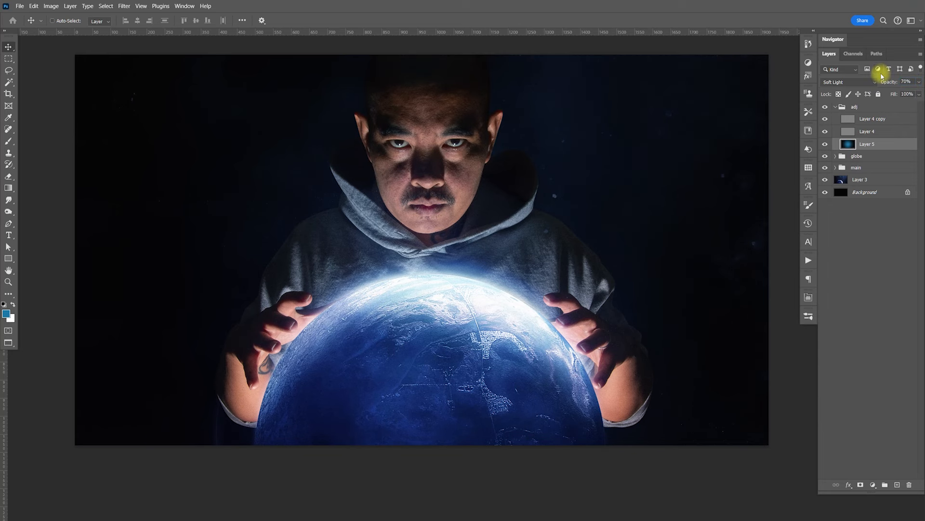
Set the opacity of the space background on Layer 3 to 51%.
click(868, 178)
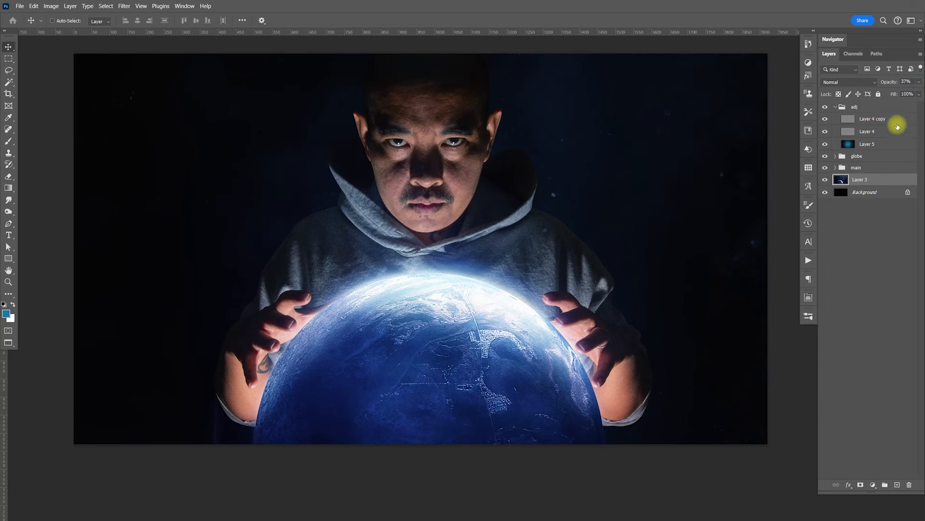
click(919, 82)
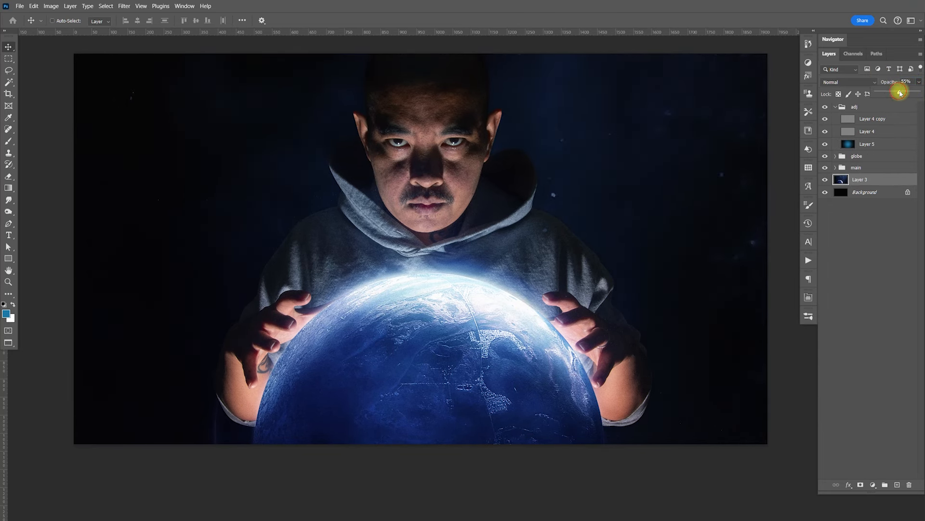
drag(898, 93, 898, 93)
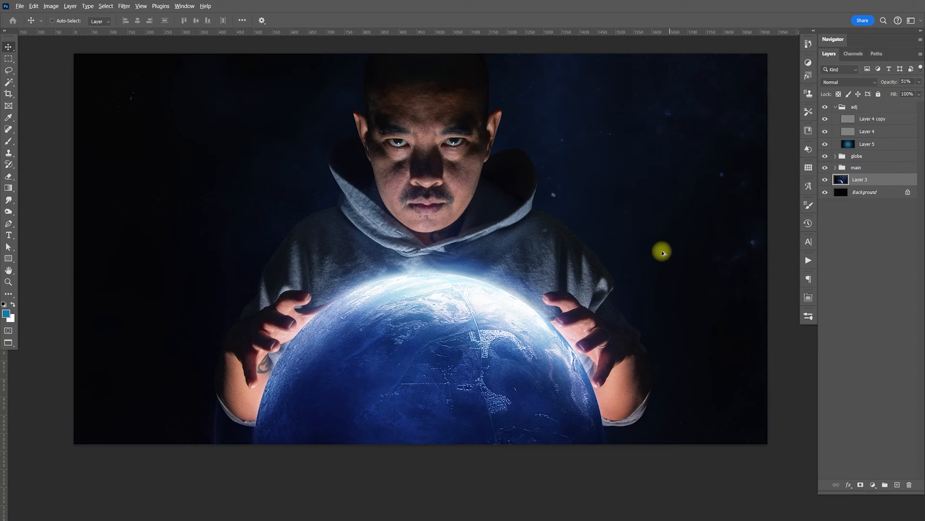
Switch to Adobe Bridge and go back to the beginning of the Space folder's images.
key(alt+Tab)
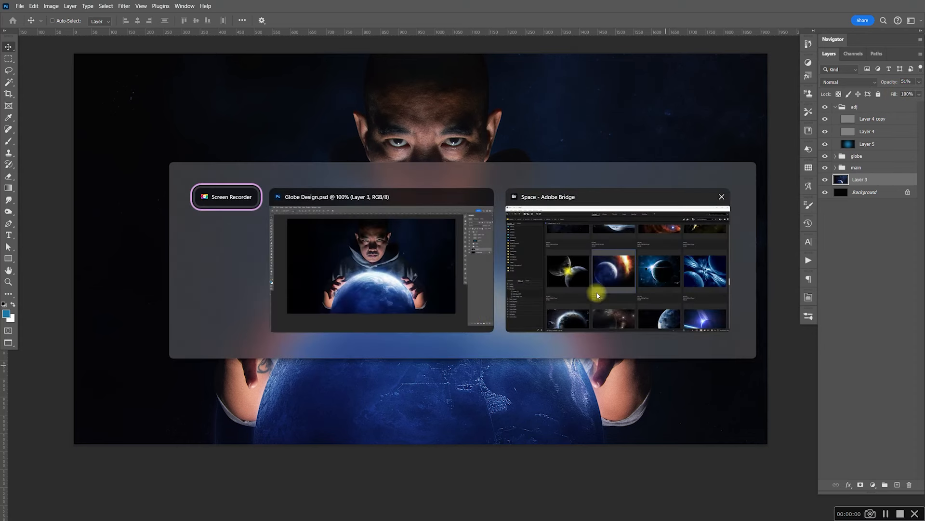
key(alt+Tab)
click(650, 288)
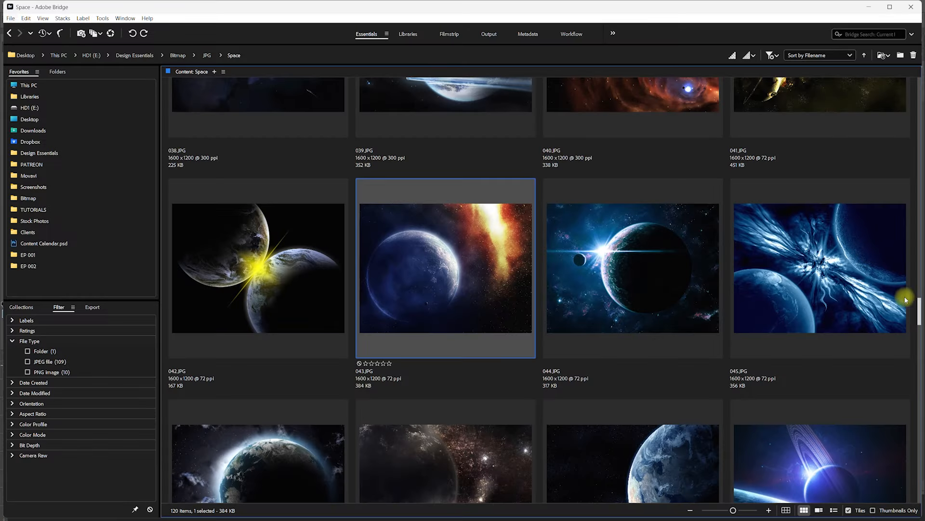
drag(918, 311, 920, 128)
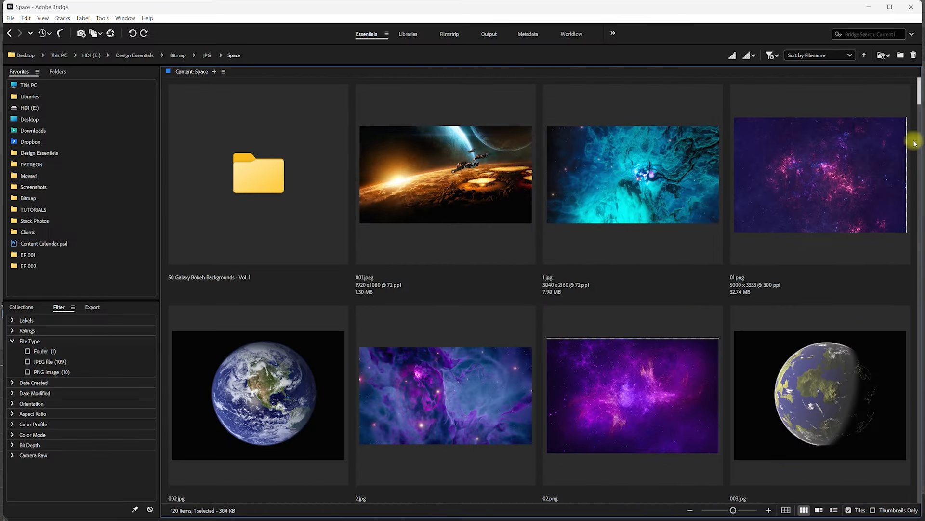
Look through the Space folder's thumbnails row by row for a suitable nebula background.
click(687, 374)
key(Down)
key(Down)
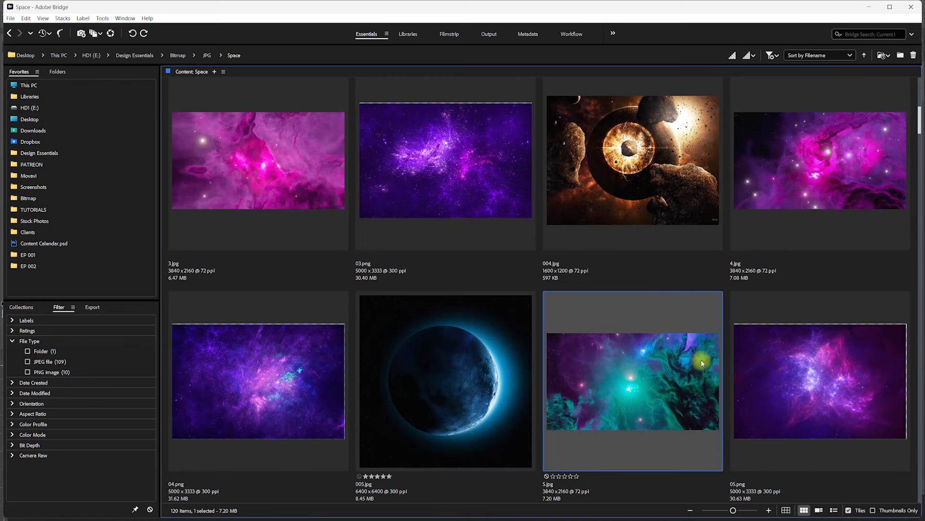
key(Down)
key(Down)
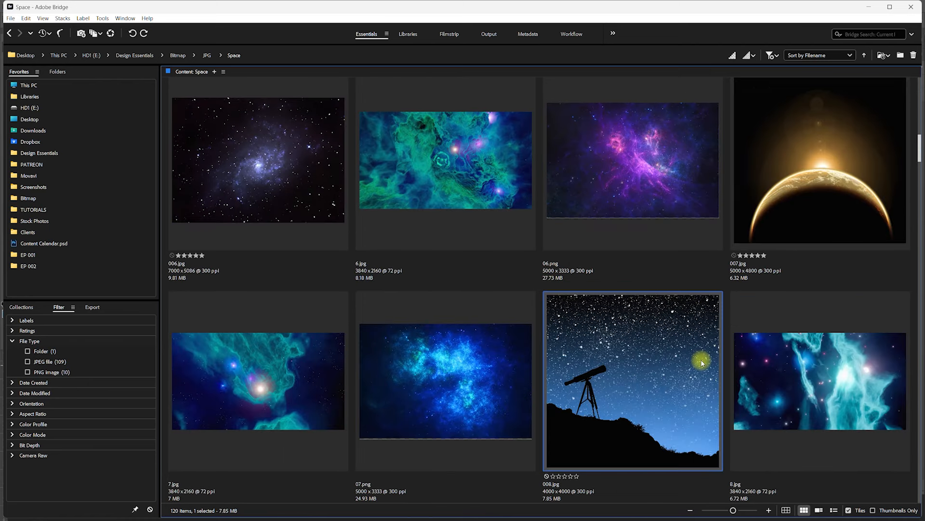
key(Down)
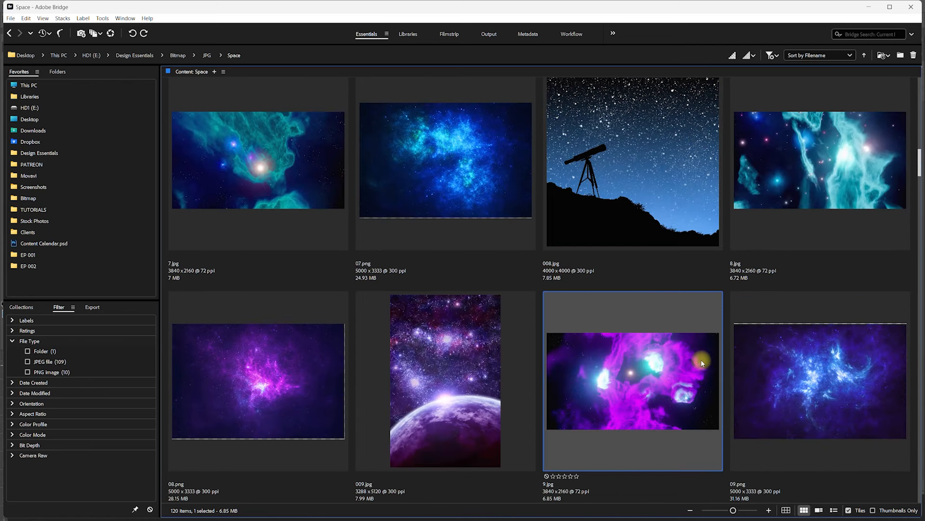
key(Down)
key(Down)
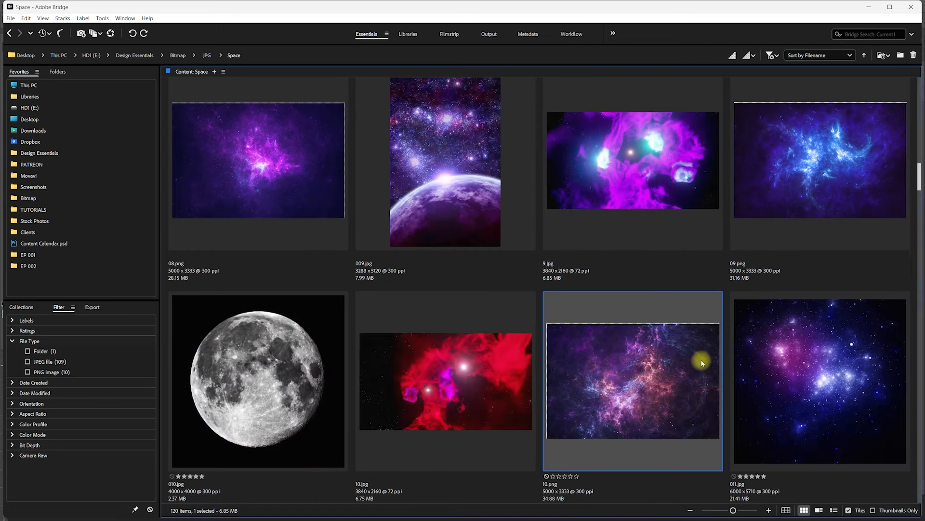
key(Down)
key(Down)
key(Down)
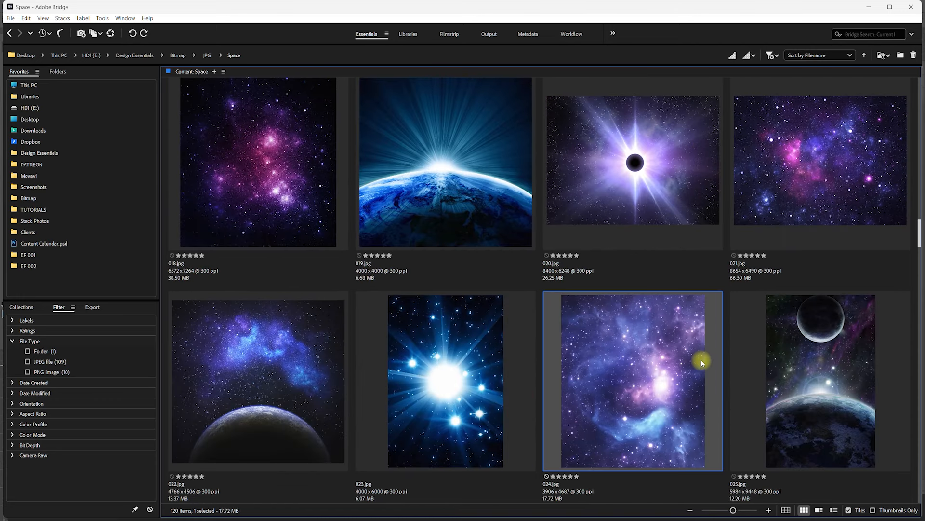
key(Down)
key(Down)
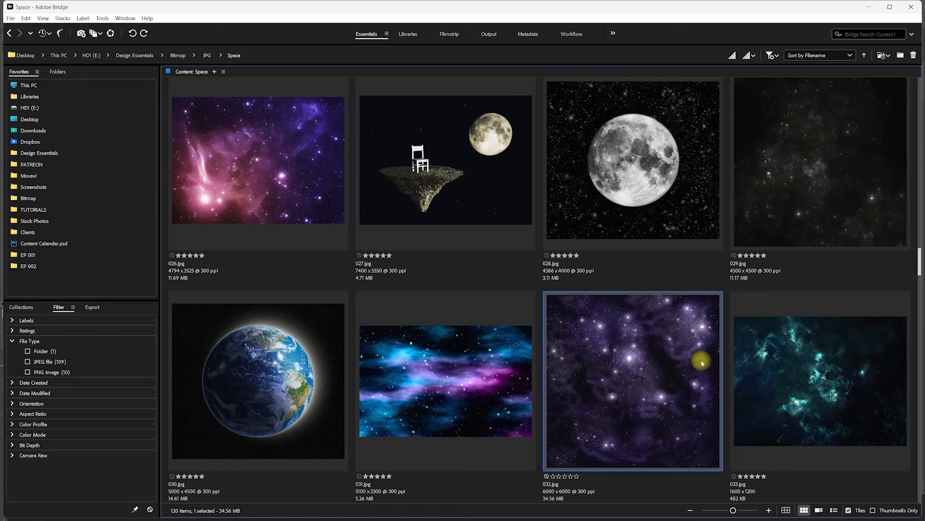
key(Down)
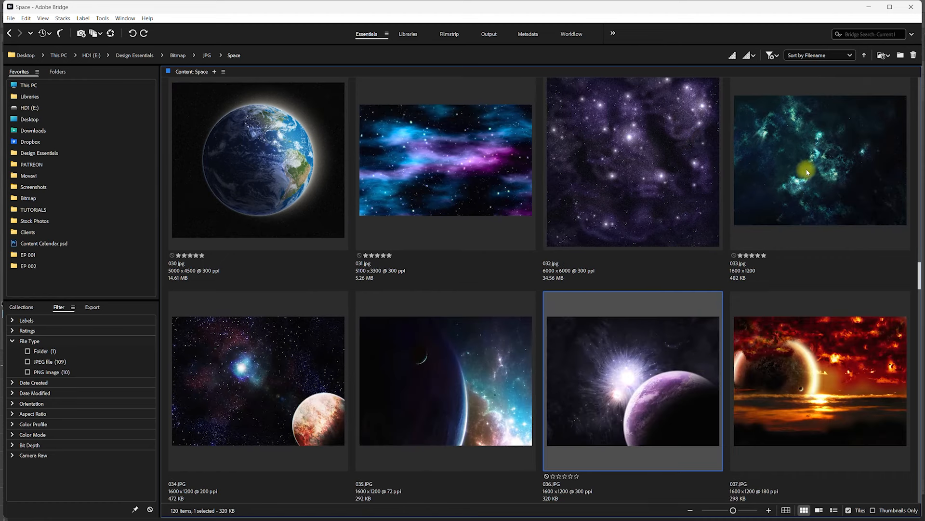
key(Down)
key(Down)
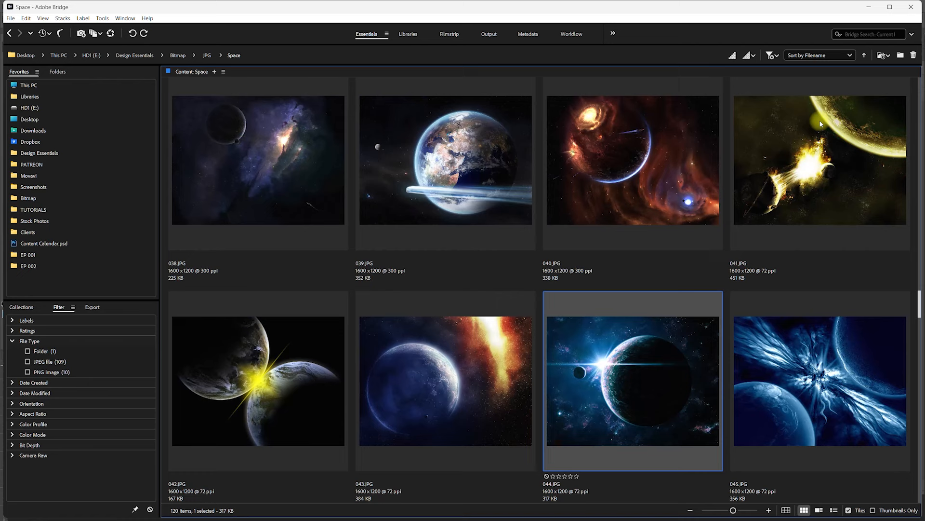
key(Up)
key(Down)
key(Down)
key(Down)
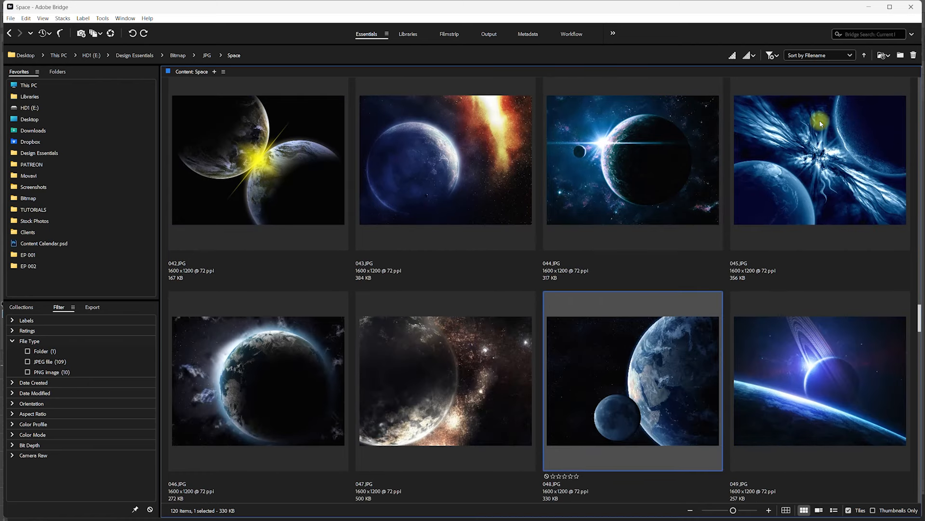
key(Down)
key(Down)
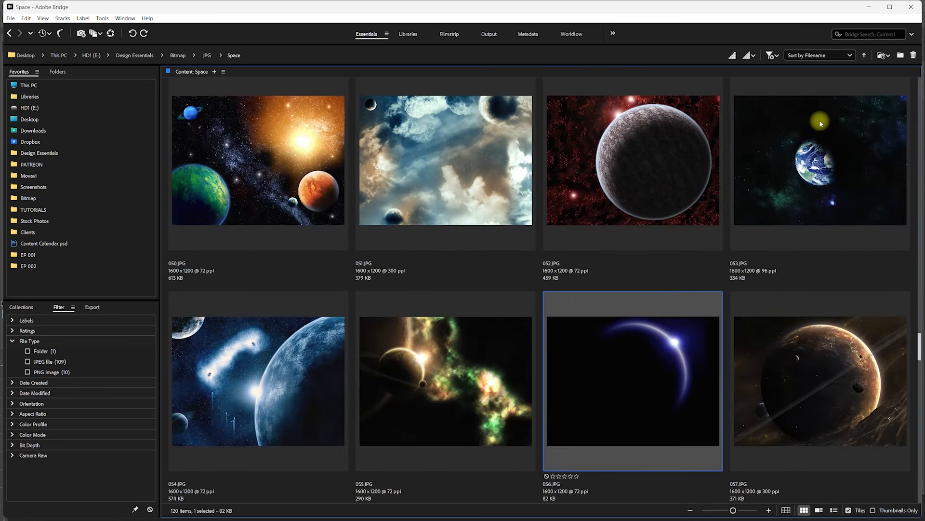
key(Down)
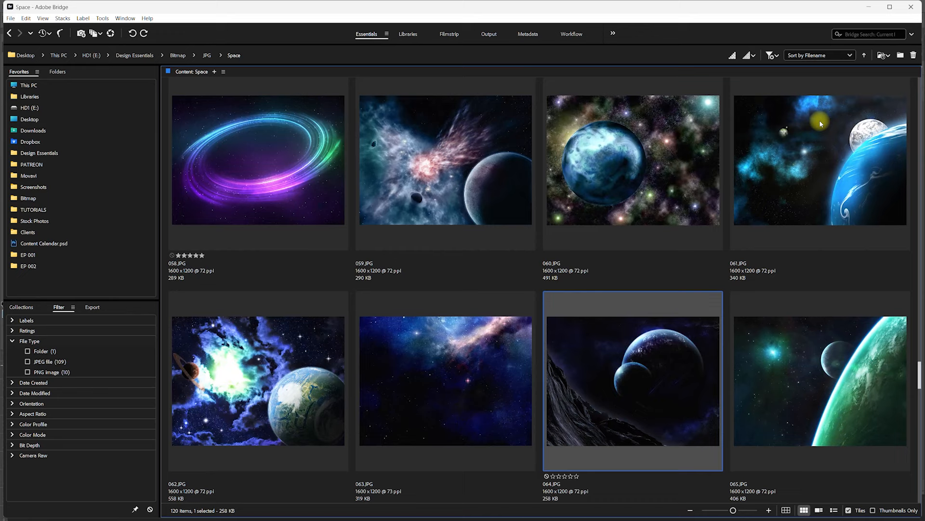
Preview the blue nebula image 063.JPG at full screen and close the preview.
click(490, 377)
key(space)
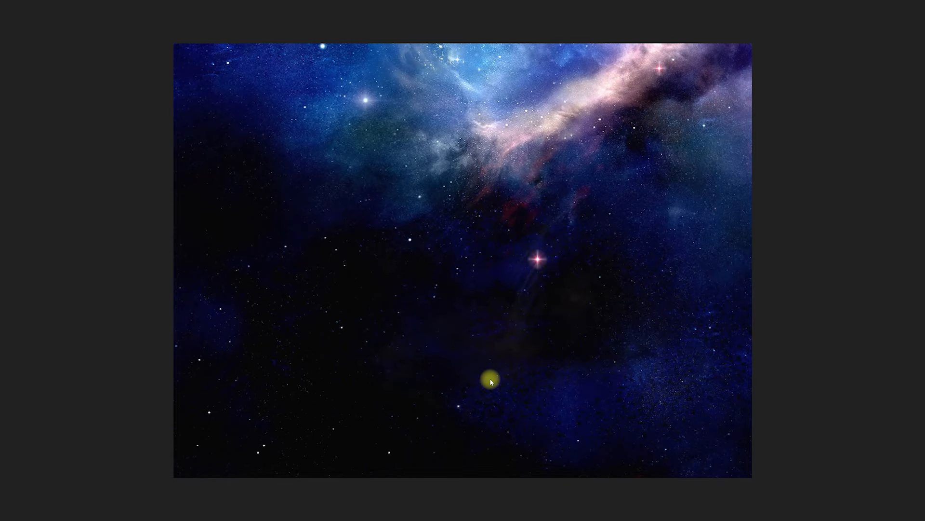
key(space)
Browse the remaining images to the end of the Space folder for other background candidates.
key(Down)
key(Down)
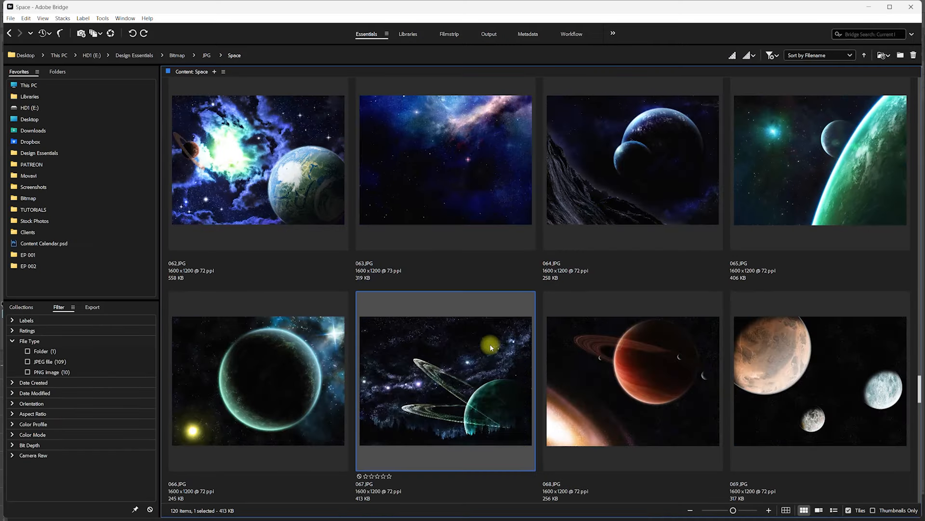
key(Down)
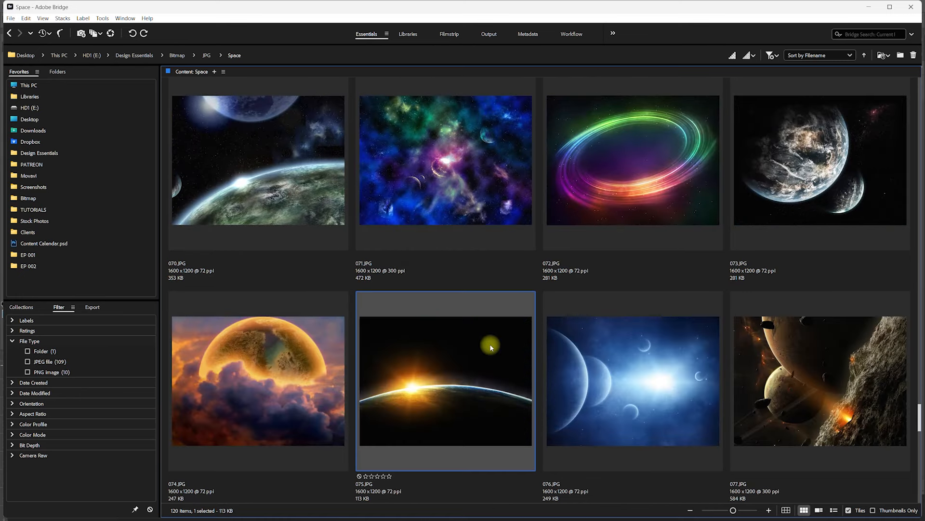
key(Down)
key(Down)
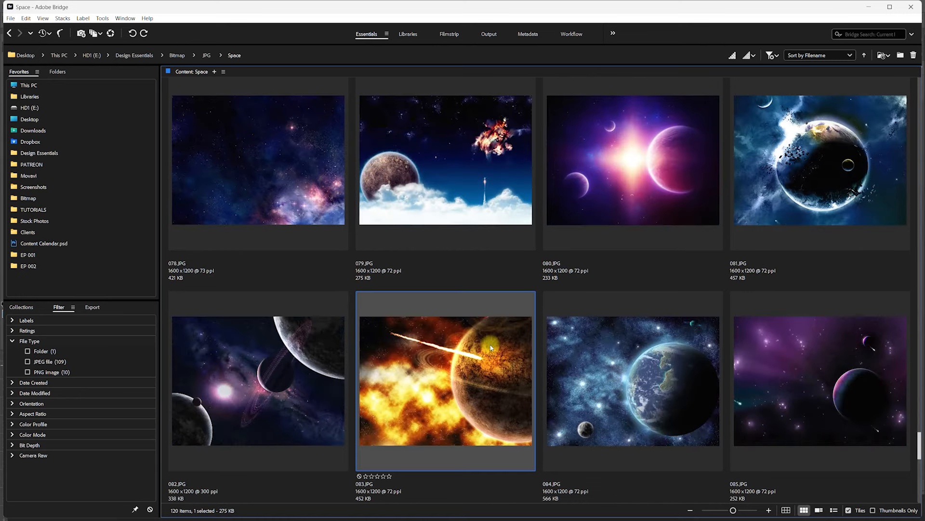
key(Down)
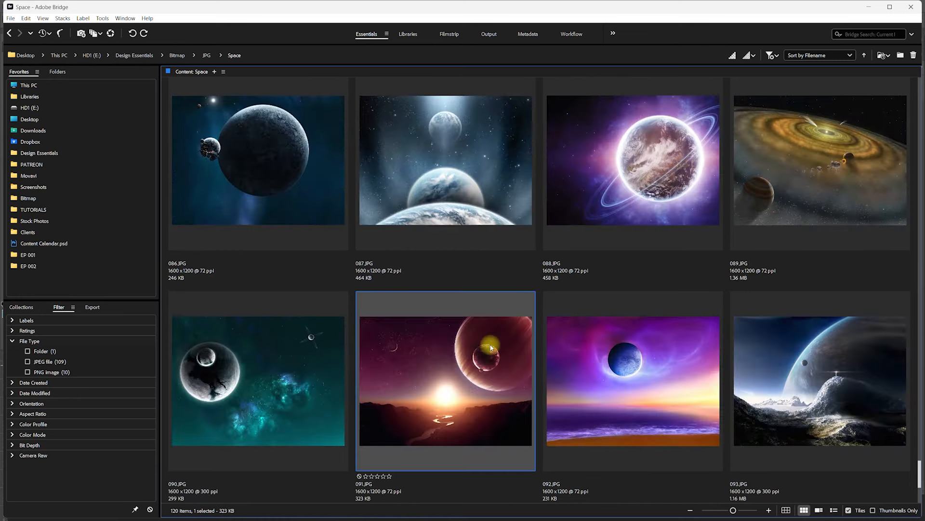
key(Down)
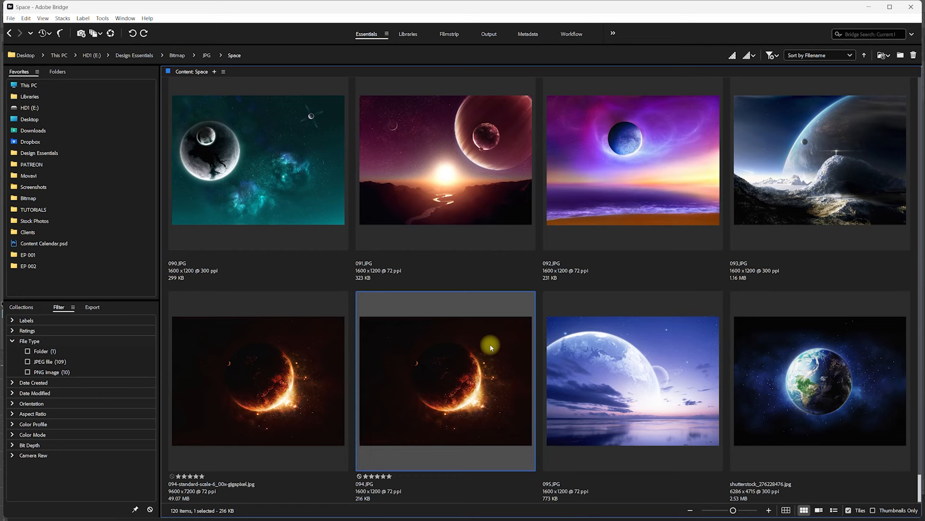
Go back up through the Space folder to the teal nebula image 033.jpg.
key(Up)
key(Up)
key(Up)
key(Up)
key(Up)
key(Up)
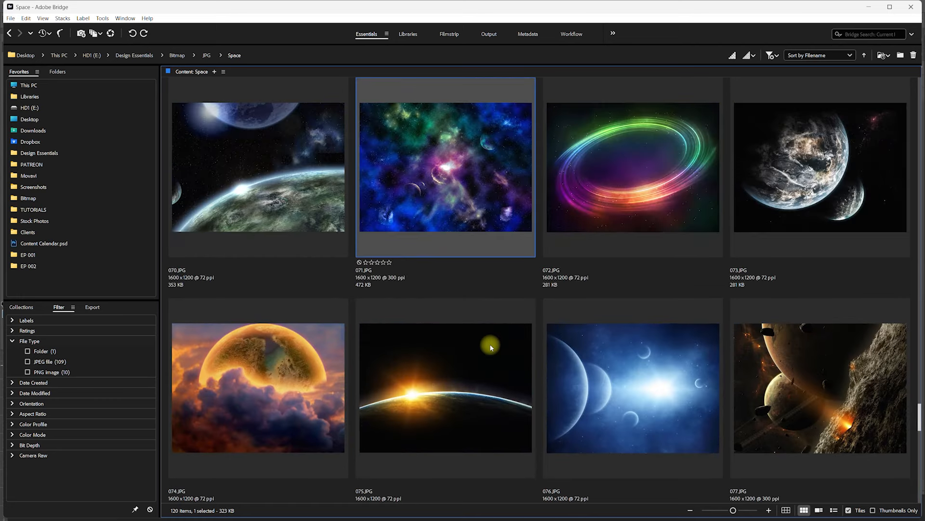
key(Up)
key(Up)
key(Up)
key(Up)
key(Up)
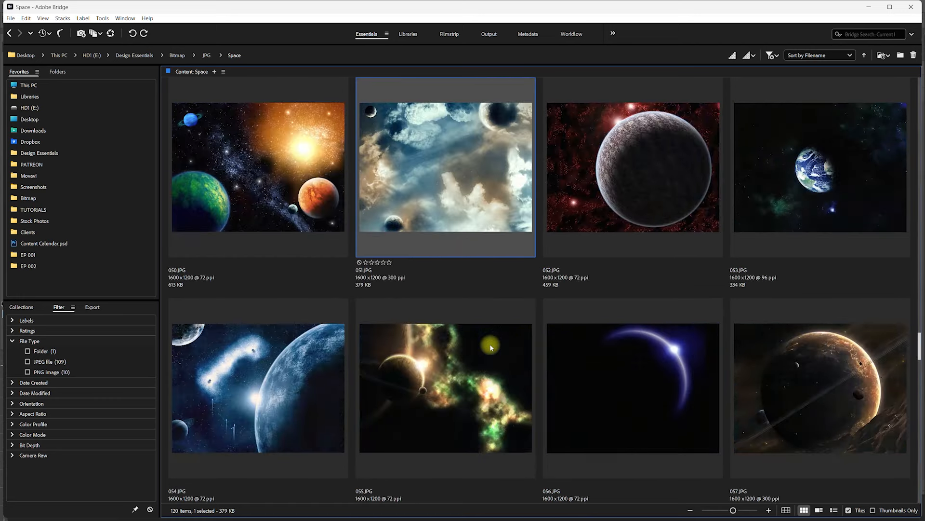
key(Up)
key(Up)
key(Up)
key(Up)
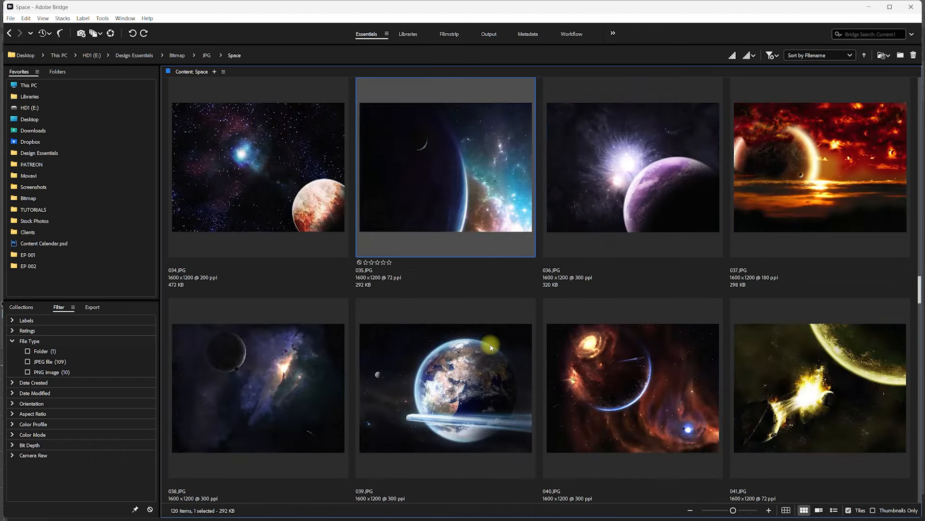
key(Up)
Open 033.jpg in Photoshop, copy the whole image, and paste it above Layer 3 in the globe composition.
click(800, 191)
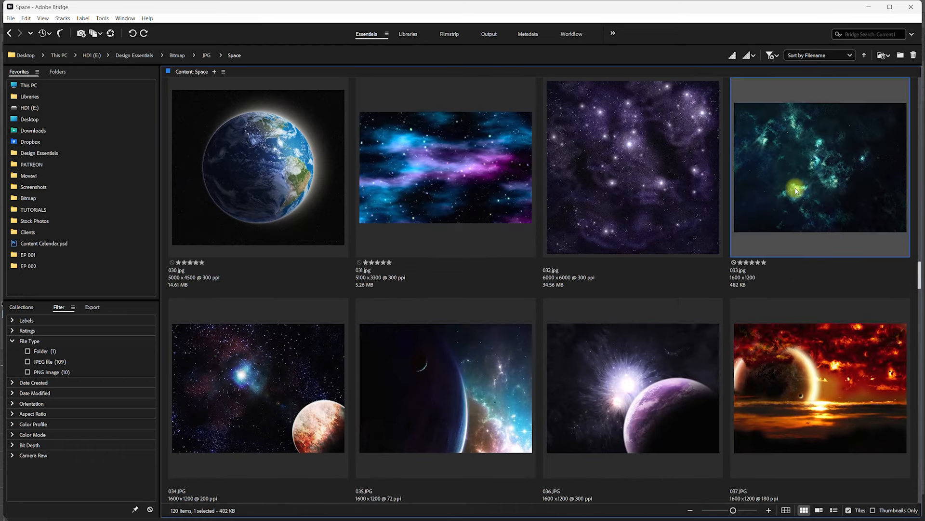
click(815, 201)
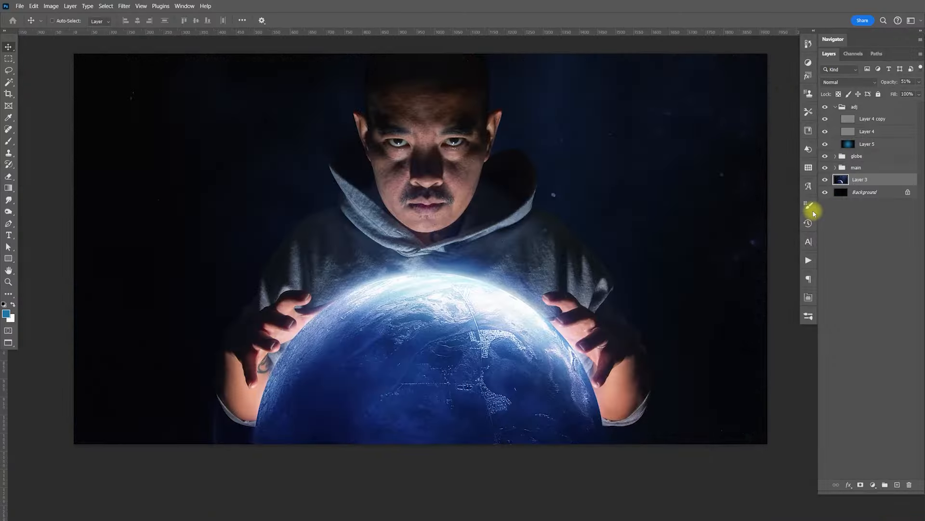
key(ctrl+a)
key(ctrl+v)
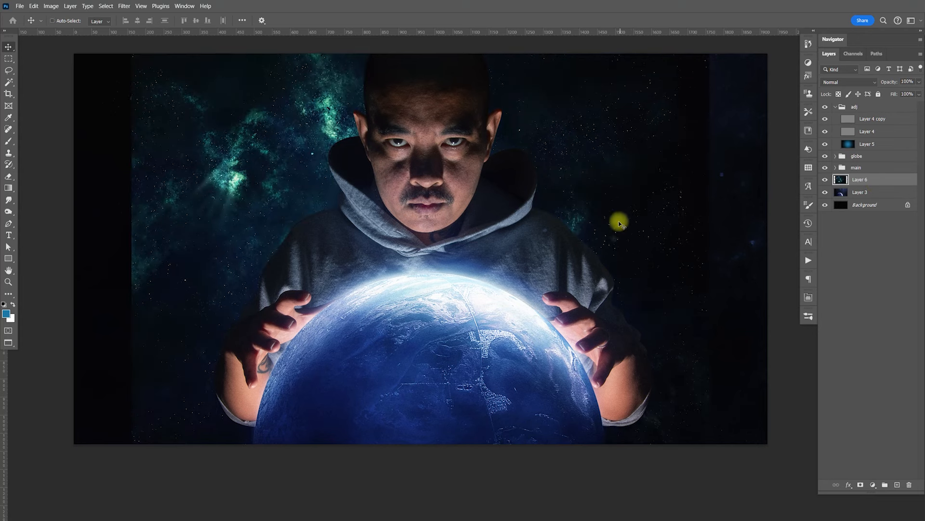
Flip the teal nebula layer horizontally and move it against the canvas's right edge.
key(ctrl+t)
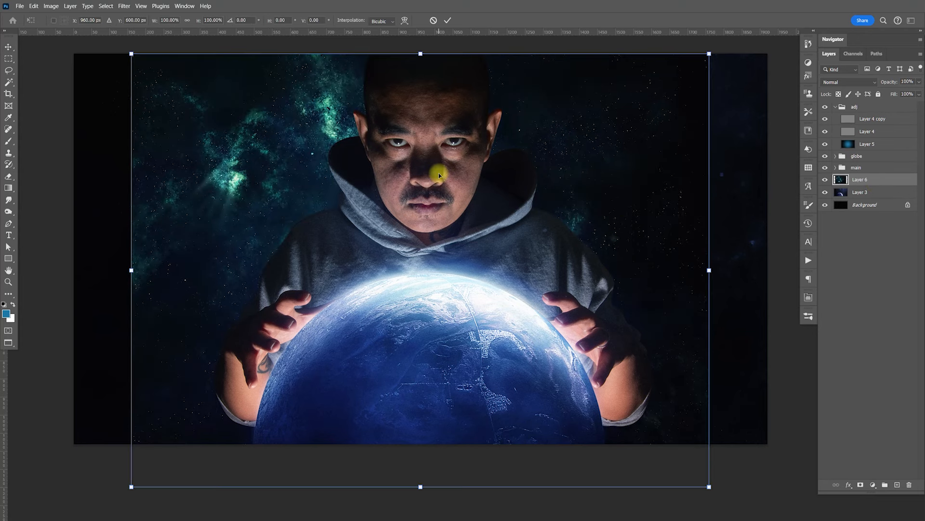
right_click(268, 199)
click(310, 377)
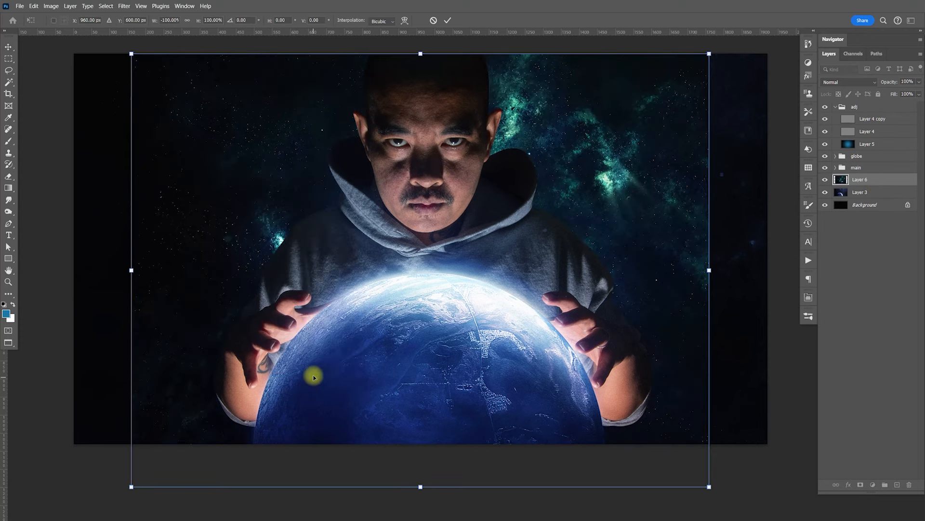
key(Return)
drag(612, 219, 690, 247)
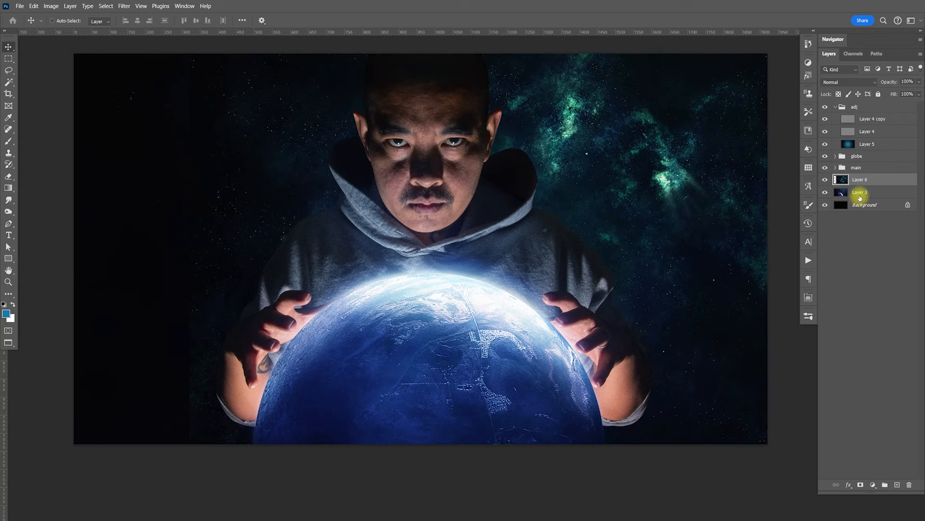
Put Layer 6 into a new group named bg.
key(ctrl+g)
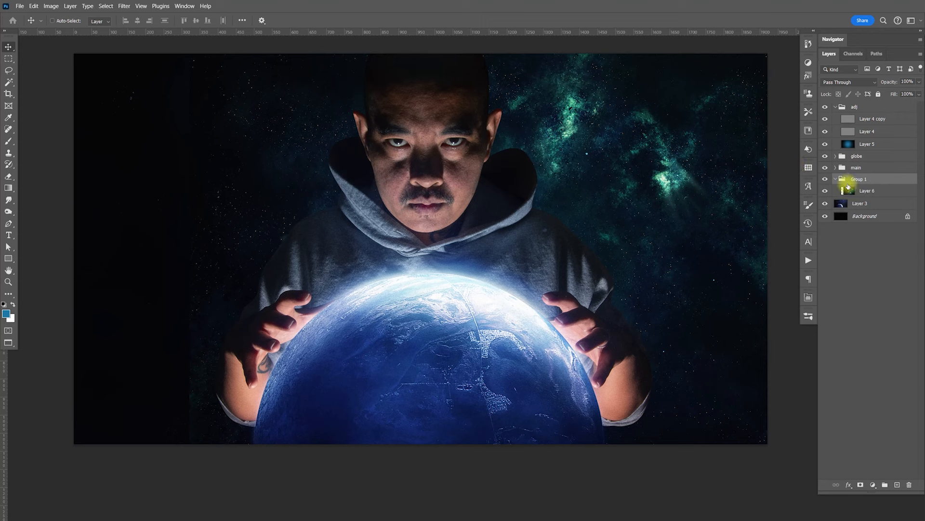
double_click(855, 180)
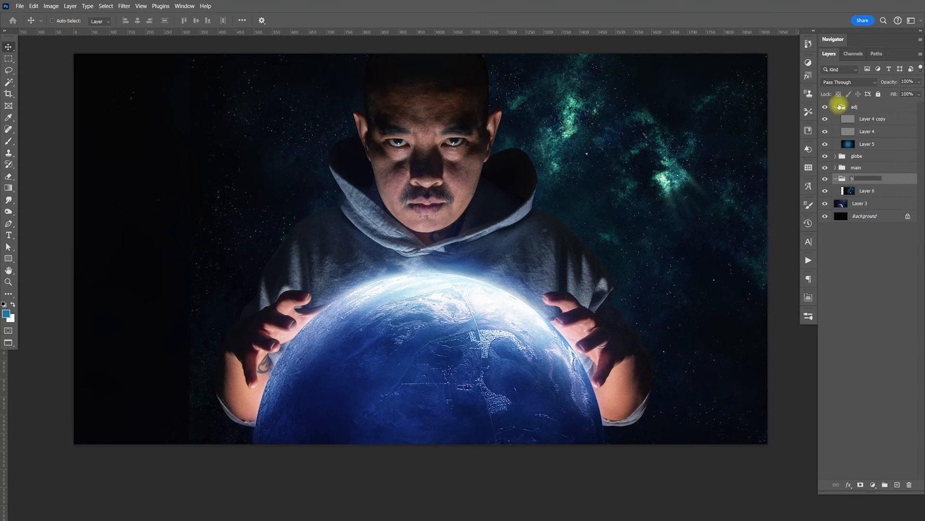
click(868, 194)
shift+click(875, 217)
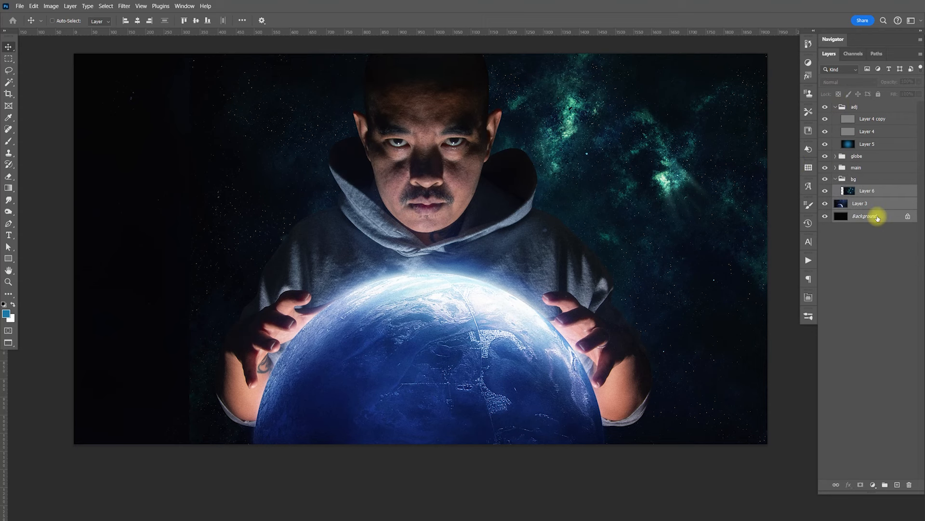
key(Delete)
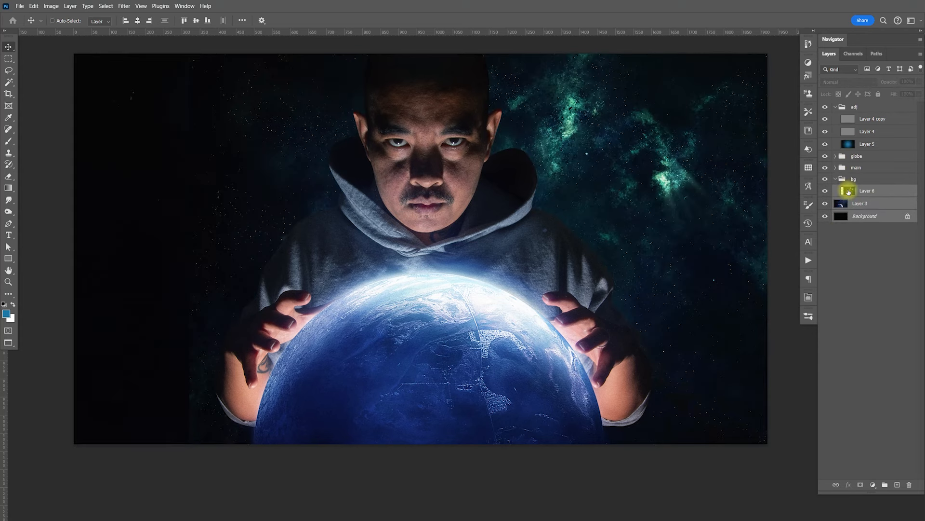
key(ctrl+z)
Delete Layer 3 and the Background layer below the bg group.
double_click(873, 205)
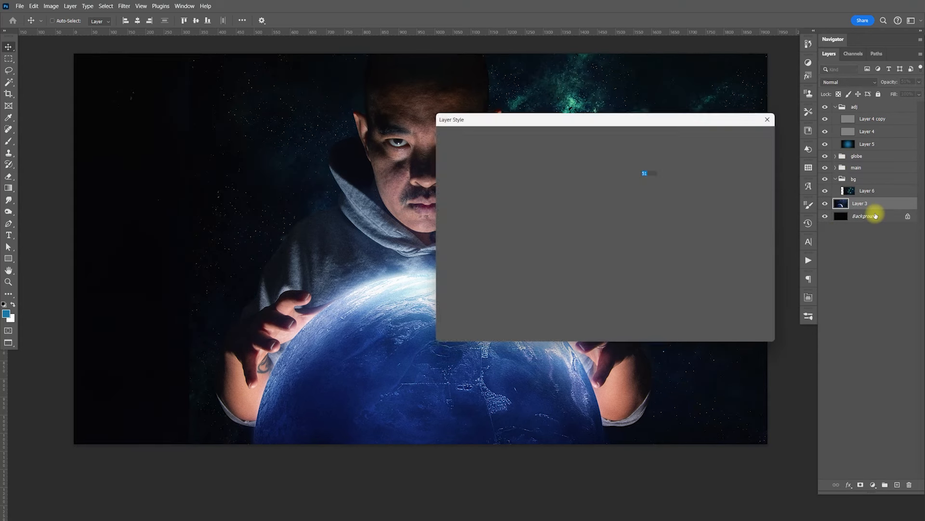
click(749, 149)
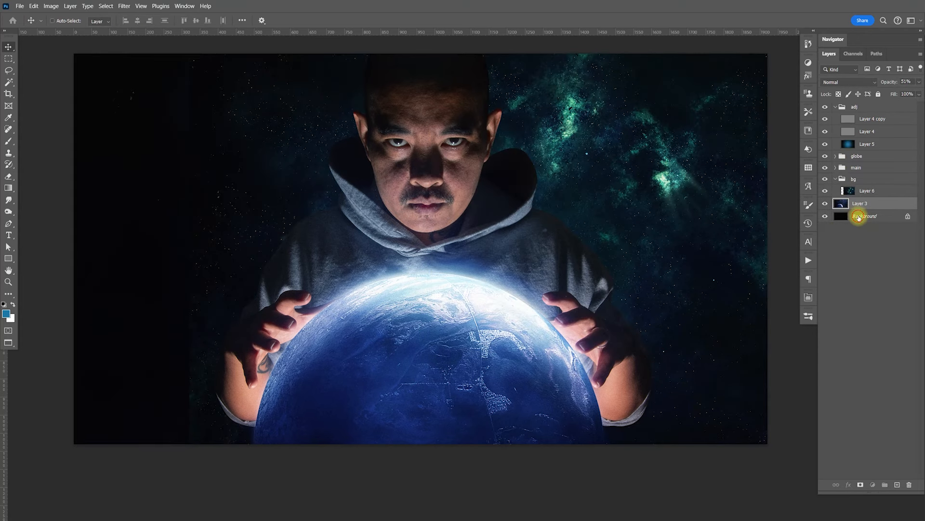
shift+click(865, 215)
key(Delete)
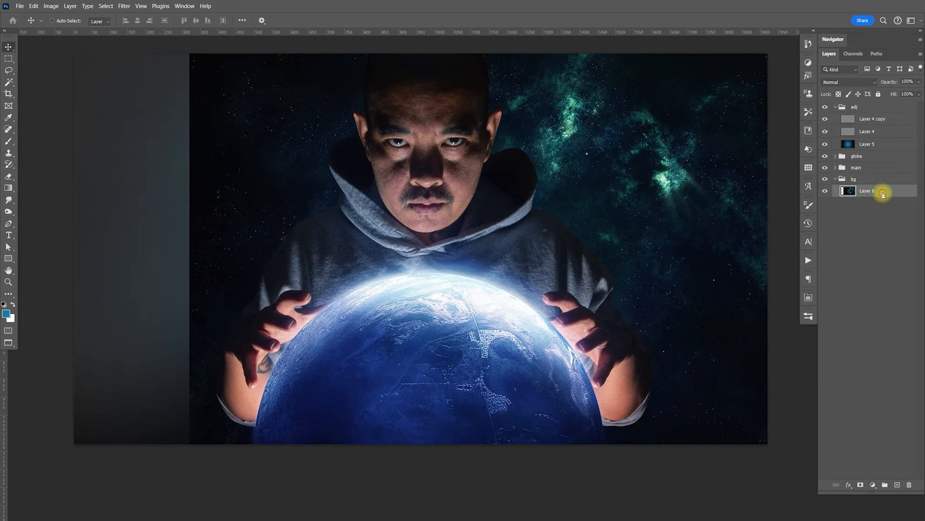
Duplicate the nebula layer shifted left to fill the empty strip, and patch out the duplicate's bright teal spot left of the man.
drag(608, 264, 486, 267)
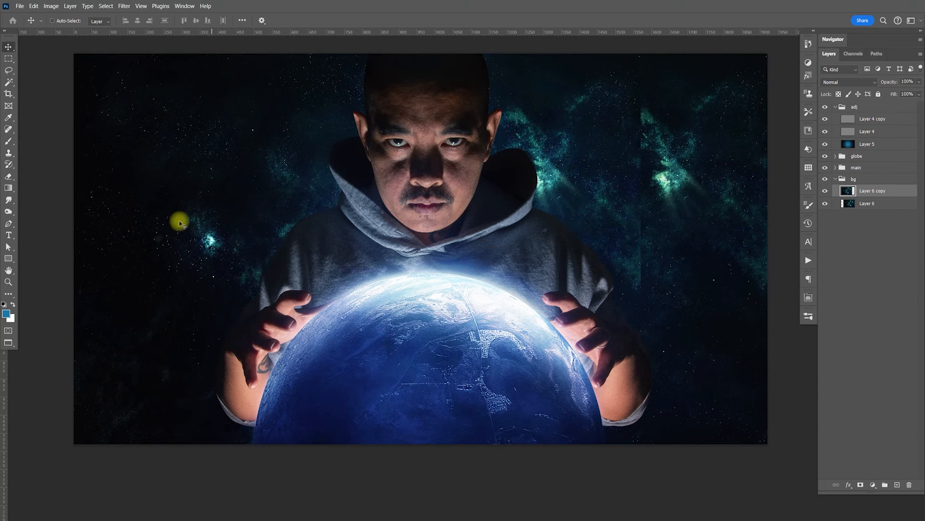
mouse_move(8, 129)
mouse_down()
mouse_move(31, 126)
mouse_move(51, 158)
mouse_up()
mouse_move(176, 212)
mouse_down()
mouse_move(189, 240)
mouse_move(175, 258)
mouse_move(191, 286)
mouse_move(241, 252)
mouse_move(186, 207)
mouse_up()
drag(207, 246, 226, 121)
key(ctrl+d)
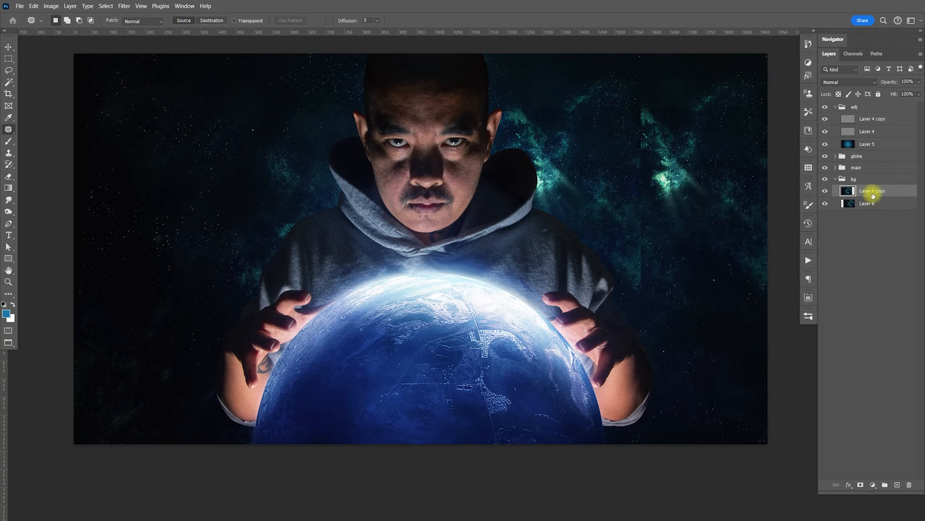
Add a mask to Layer 6 copy and paint it black with a 500 px brush over the doubled nebula and seam right of the man.
click(860, 486)
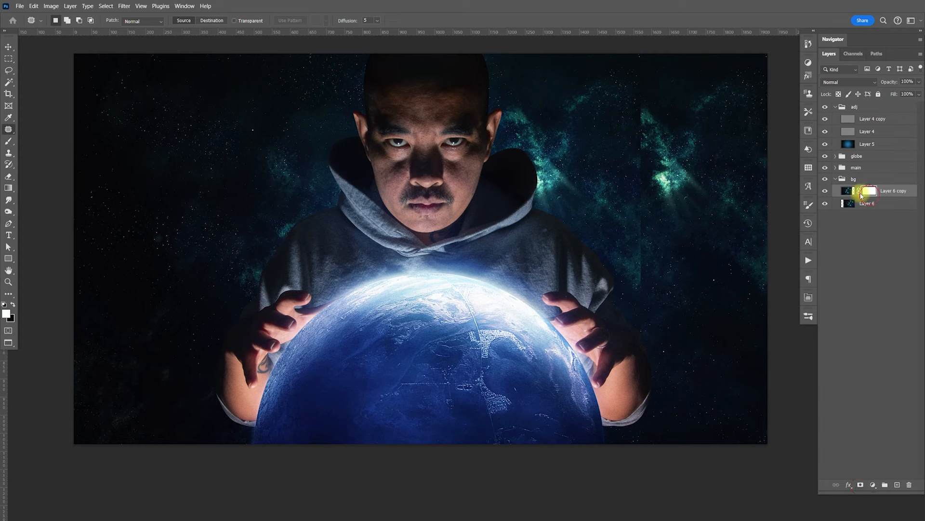
key(d)
key(b)
key(bracketleft)
key(bracketleft)
key(bracketleft)
key(bracketleft)
key(bracketleft)
key(bracketleft)
key(bracketleft)
key(bracketleft)
key(bracketleft)
key(bracketleft)
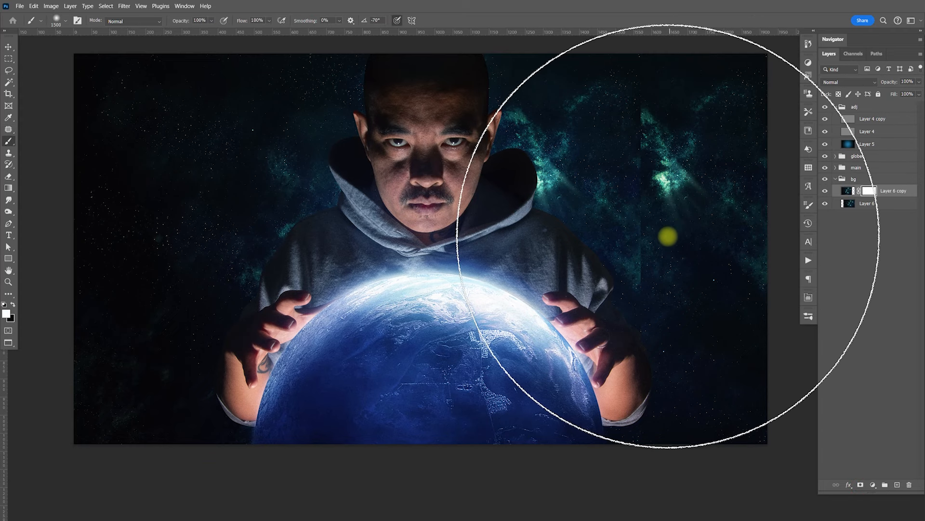
key(bracketleft)
key(x)
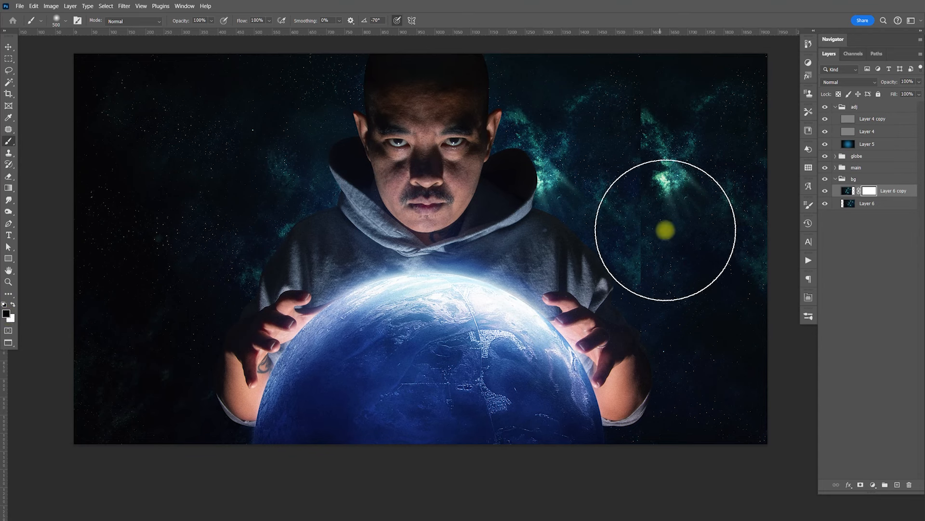
click(674, 264)
mouse_move(674, 263)
mouse_down()
mouse_move(542, 111)
mouse_move(539, 82)
mouse_up()
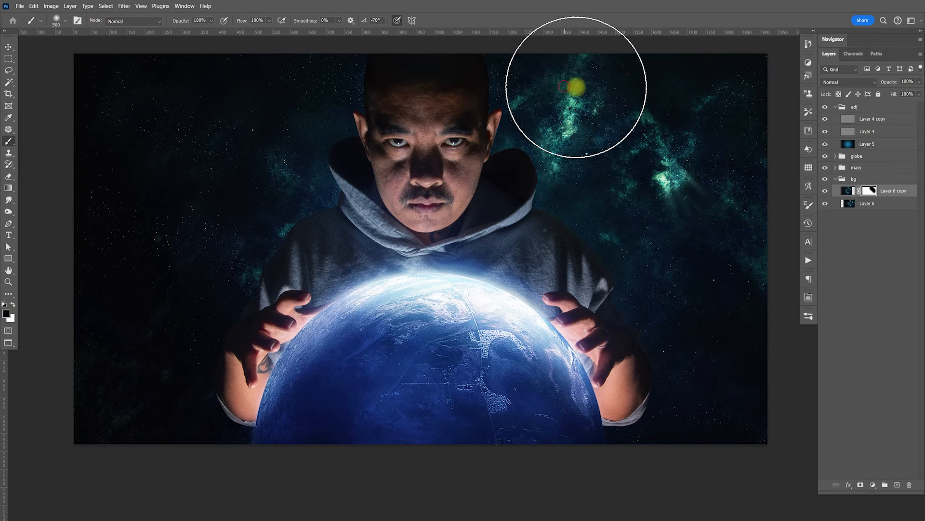
mouse_move(627, 275)
mouse_down()
mouse_move(541, 109)
mouse_move(650, 347)
mouse_move(645, 411)
mouse_move(661, 379)
mouse_up()
key(v)
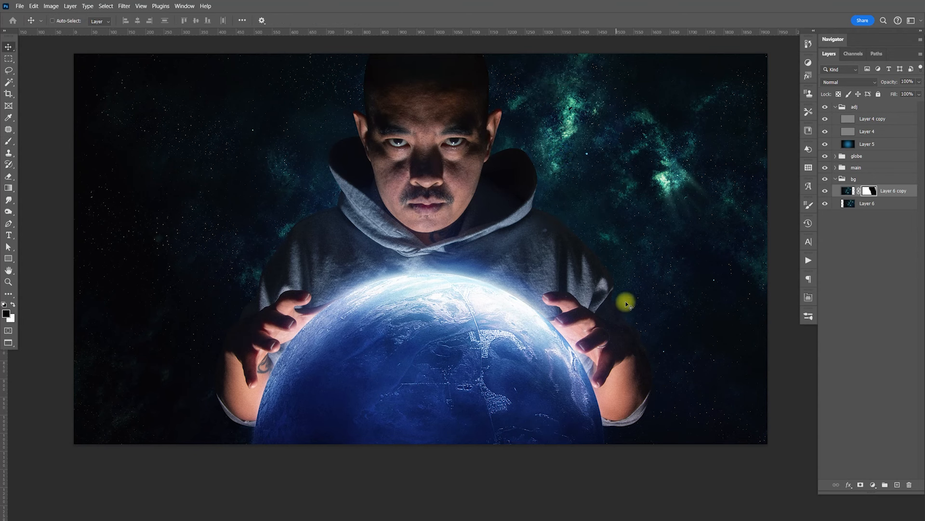
Add a Hue/Saturation adjustment above the nebula layers with Colorize on, tuning hue and saturation to tint the background deep blue.
click(873, 486)
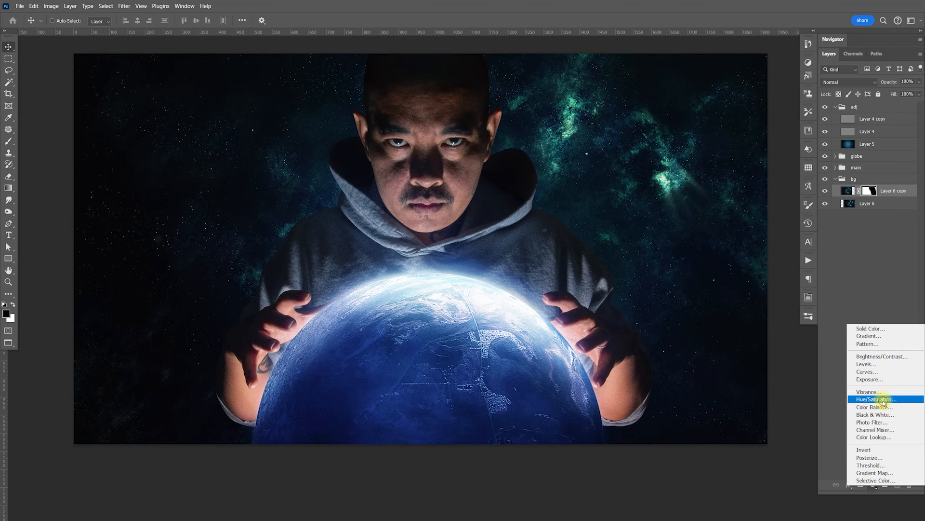
click(876, 399)
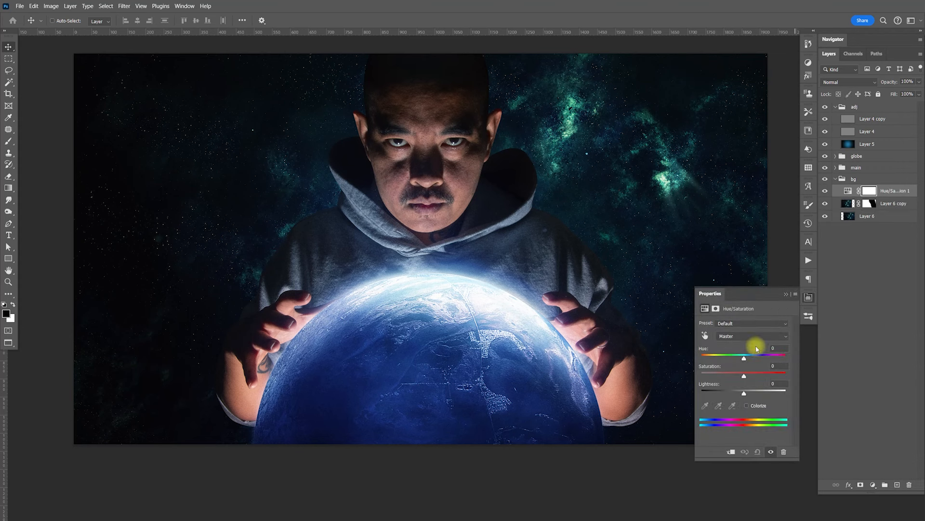
click(747, 406)
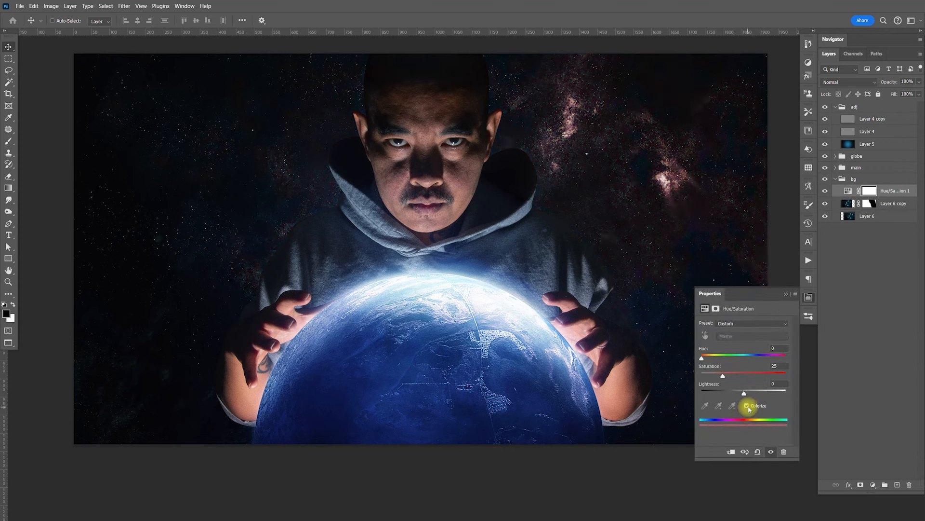
drag(703, 359, 751, 360)
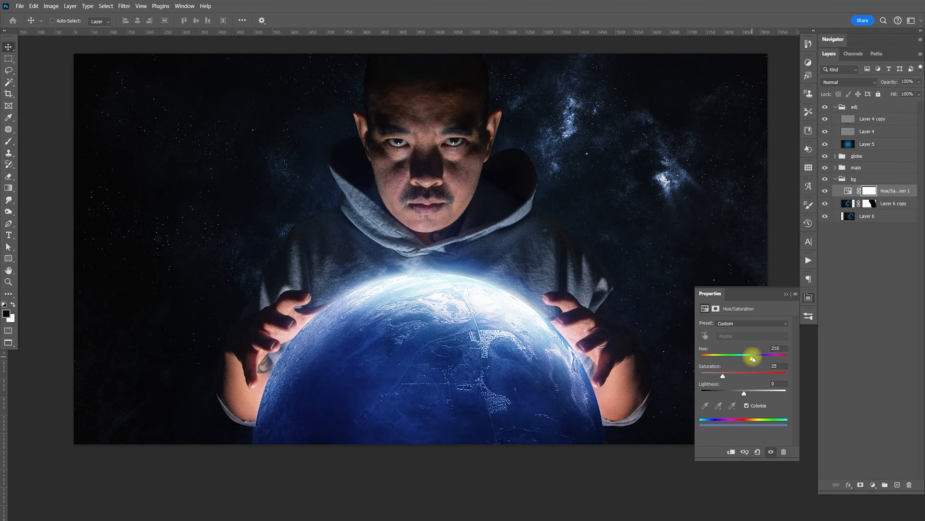
drag(756, 359, 743, 376)
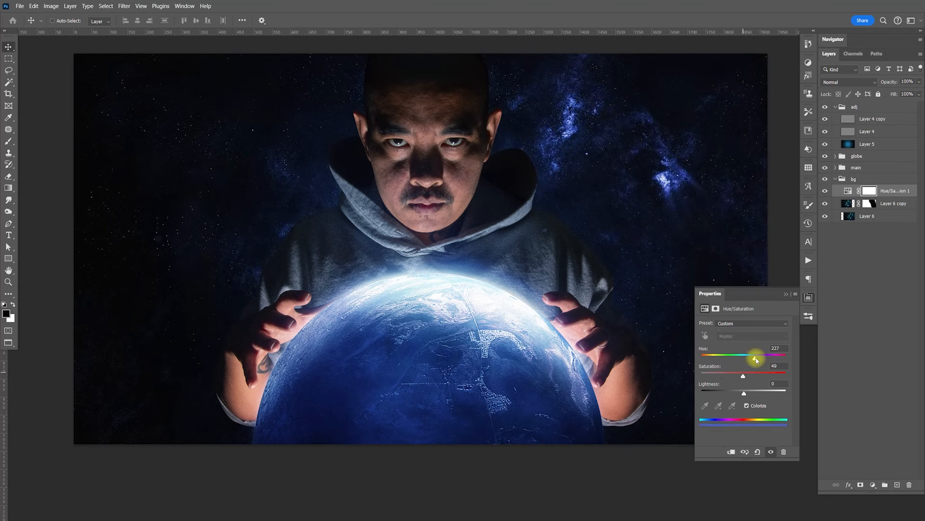
drag(744, 377, 739, 376)
click(809, 298)
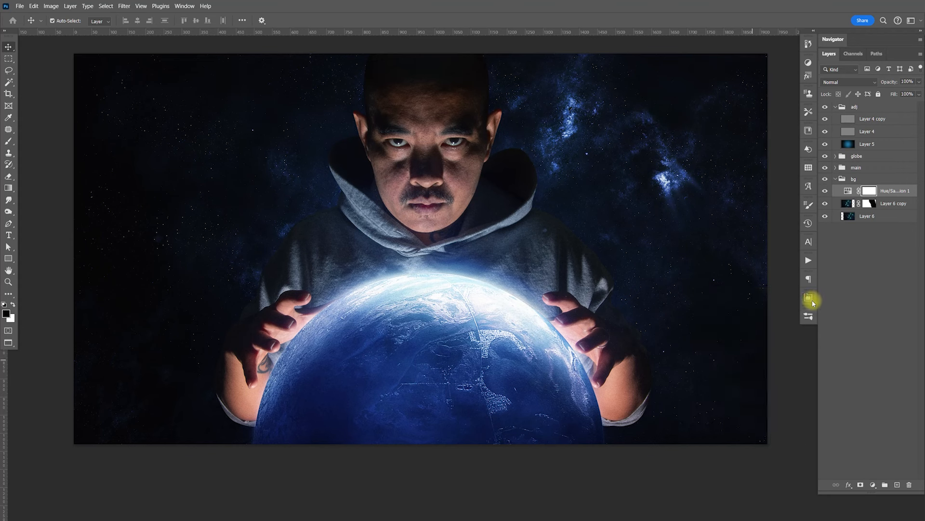
Add a Curves adjustment above the Hue/Saturation layer, lower its white point to darken the nebula background, and collapse the bg group.
click(892, 191)
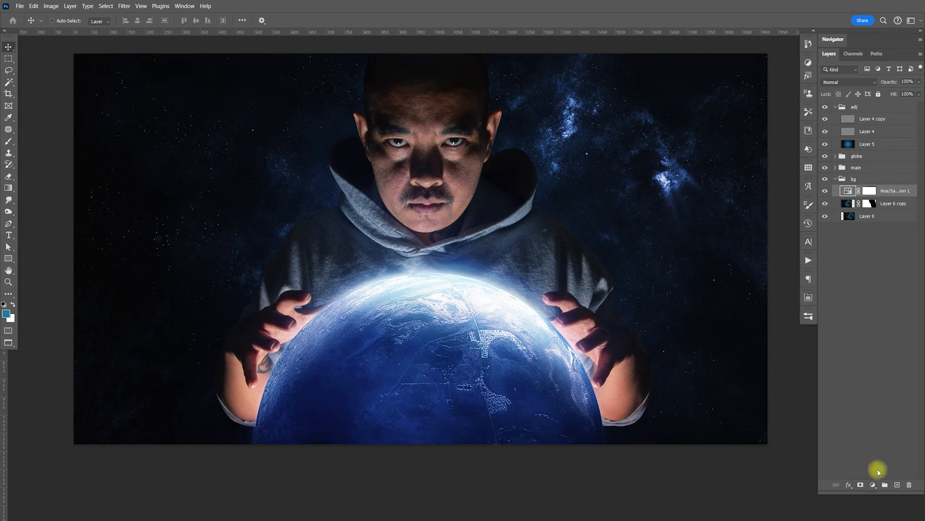
click(873, 484)
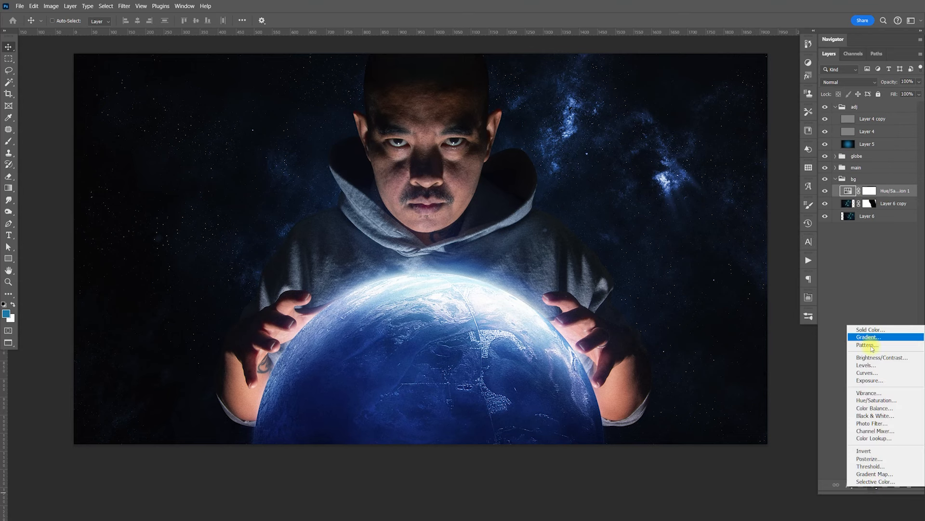
click(873, 375)
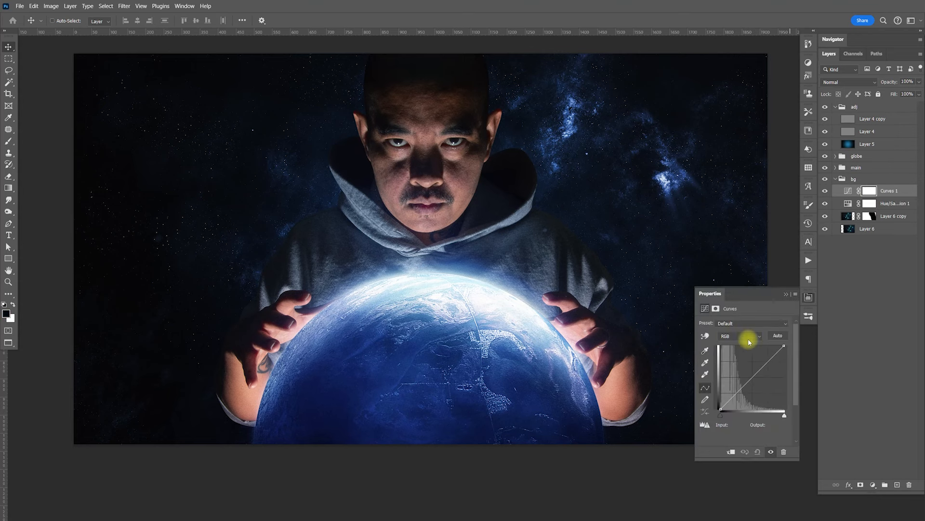
drag(782, 344, 794, 362)
click(806, 300)
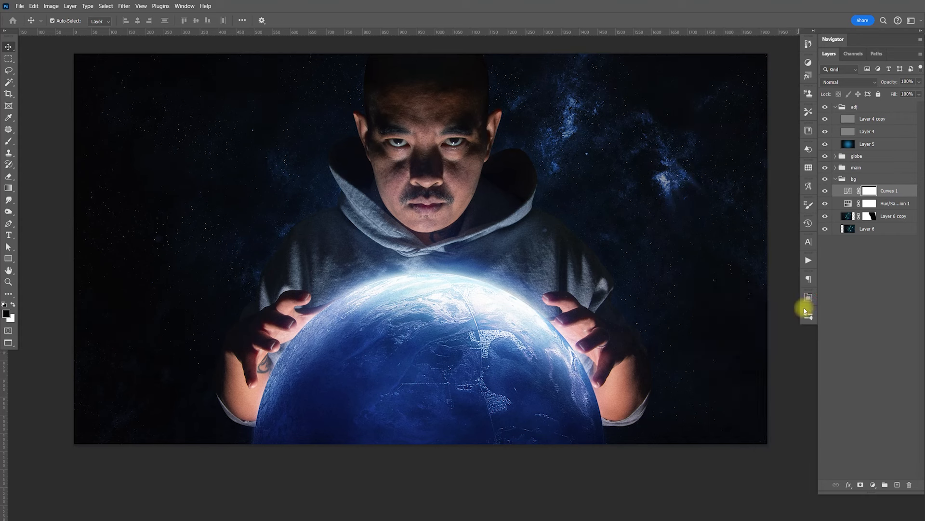
click(835, 179)
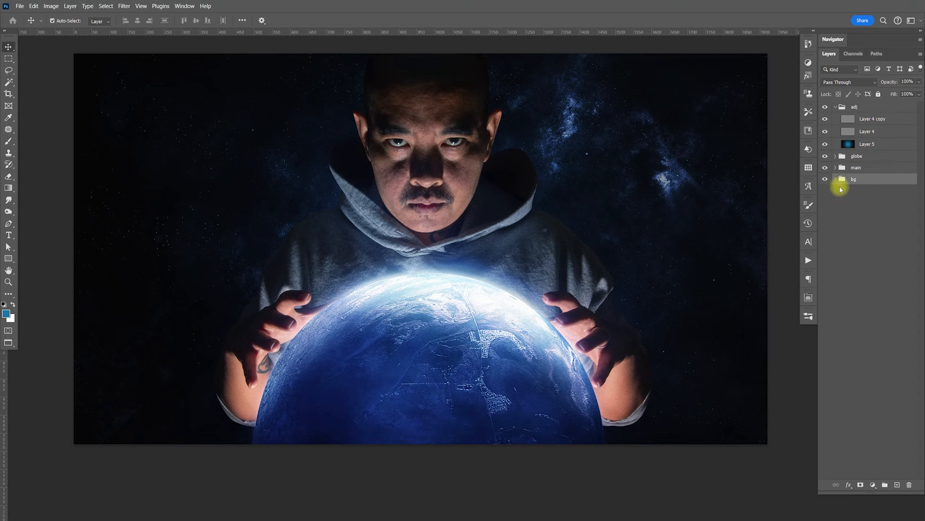
Make a rasterized duplicate of Layer 2 copy in the main group and hide the original smart object.
drag(620, 264, 626, 281)
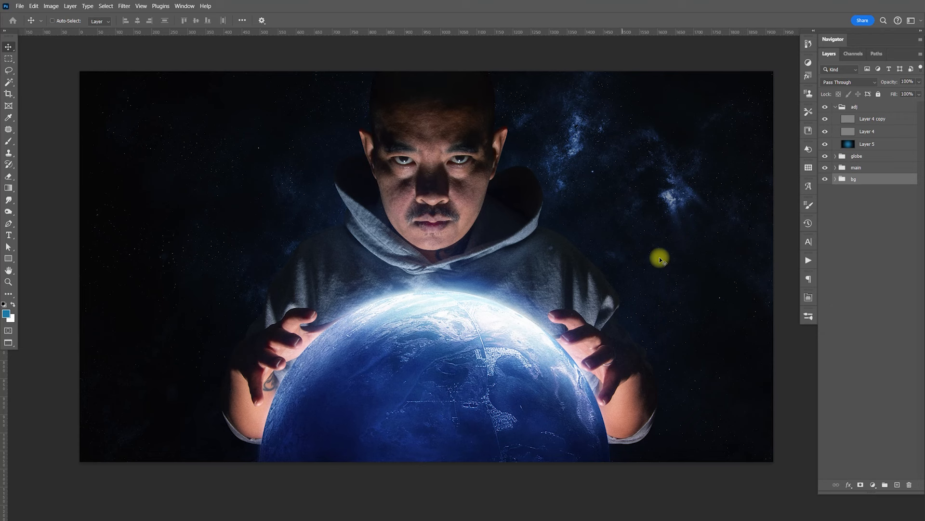
click(835, 168)
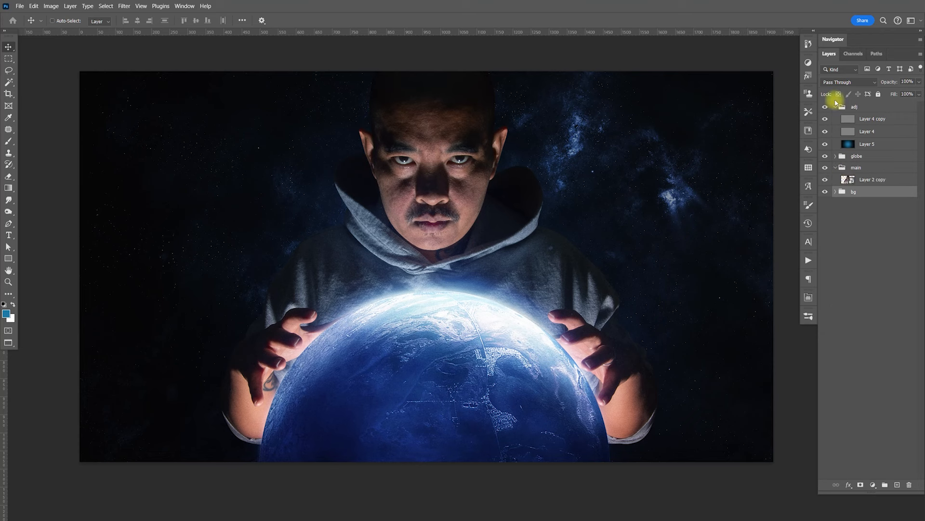
click(835, 107)
click(868, 143)
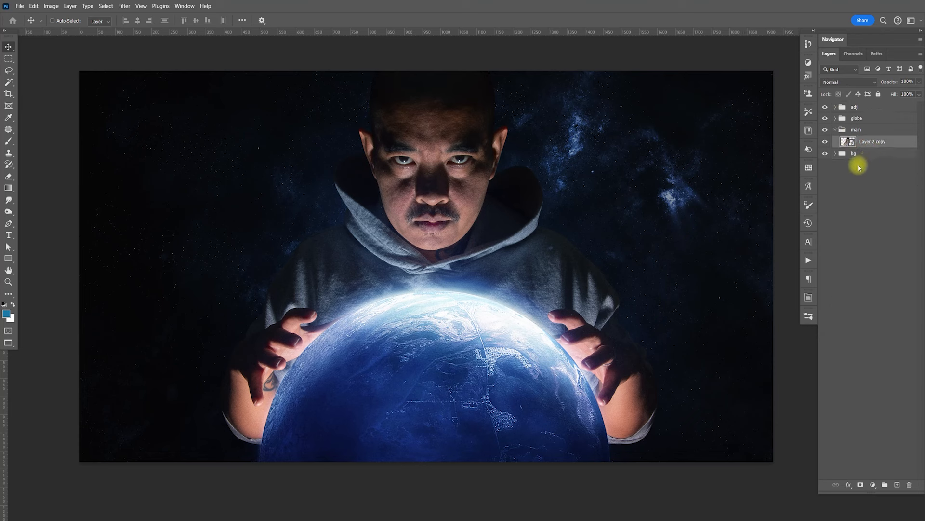
key(ctrl+j)
right_click(862, 140)
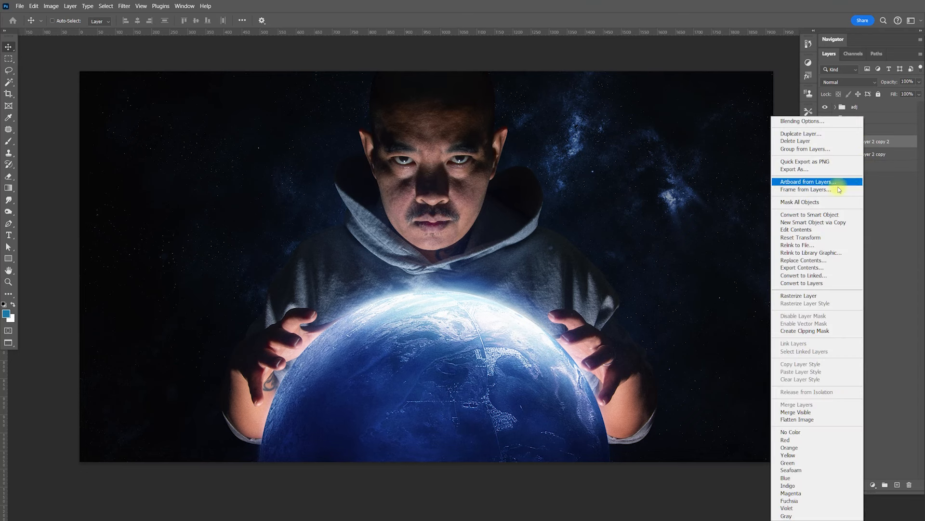
click(805, 296)
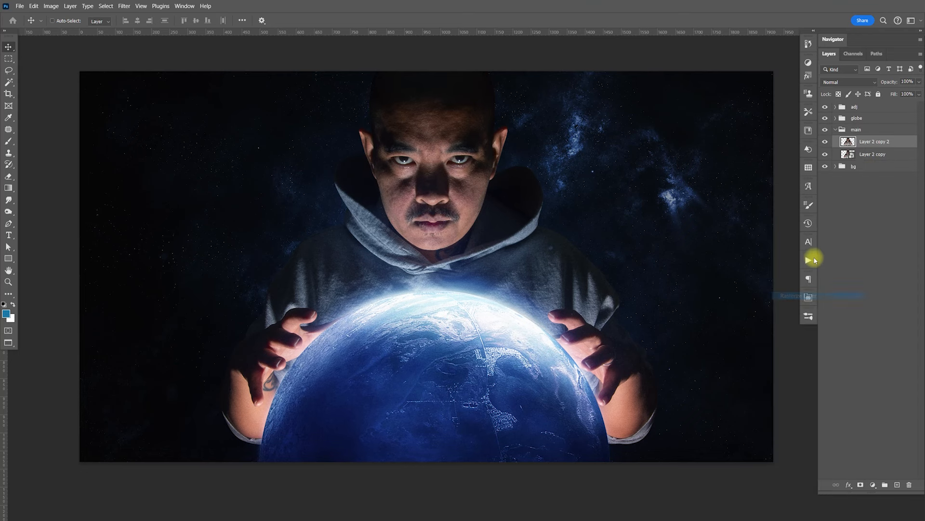
double_click(847, 154)
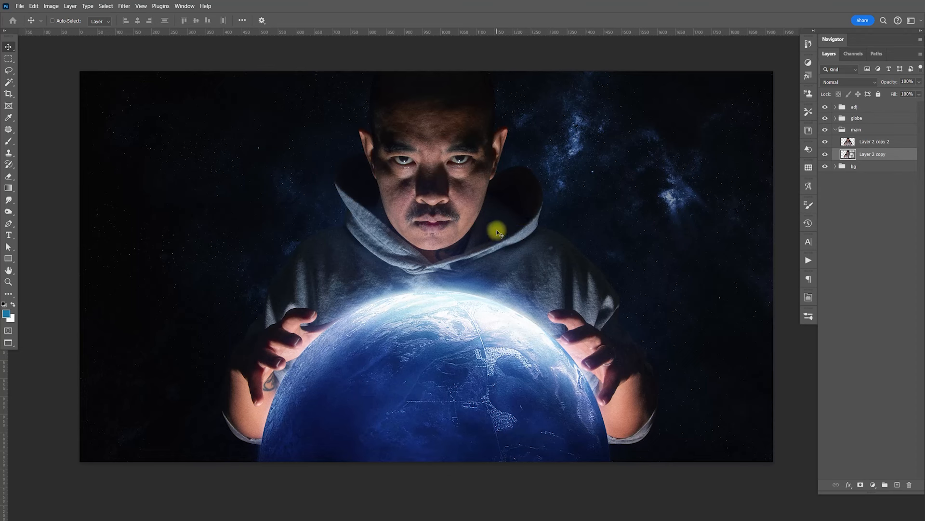
click(826, 154)
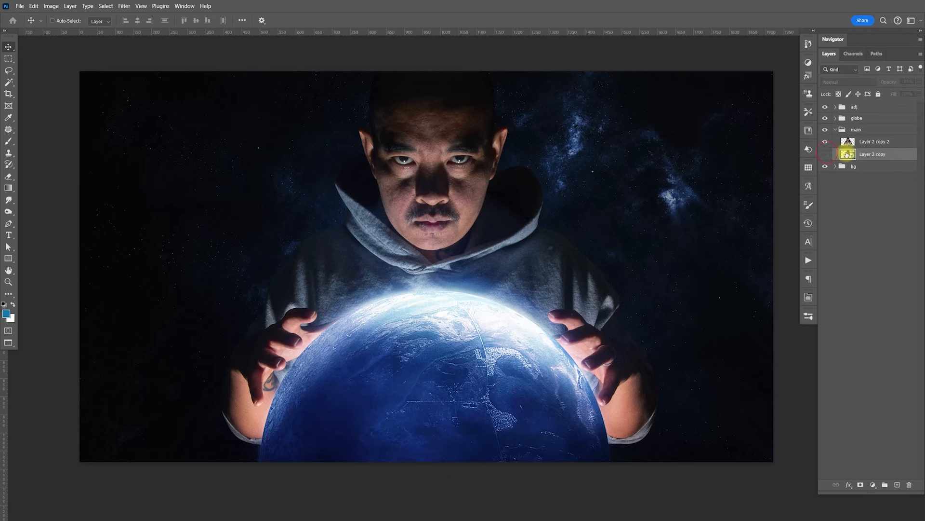
Run the Sharpen Low action on Layer 2 copy 2 in the main group.
click(851, 142)
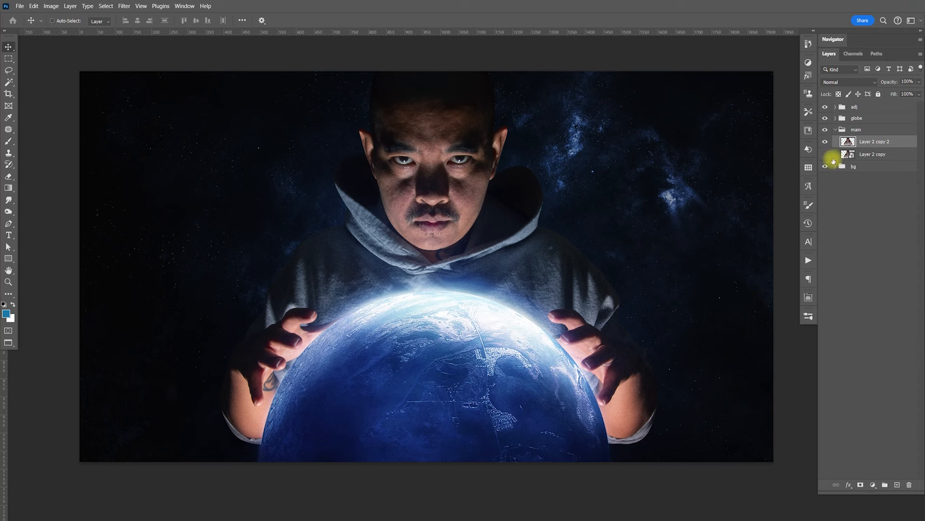
click(808, 261)
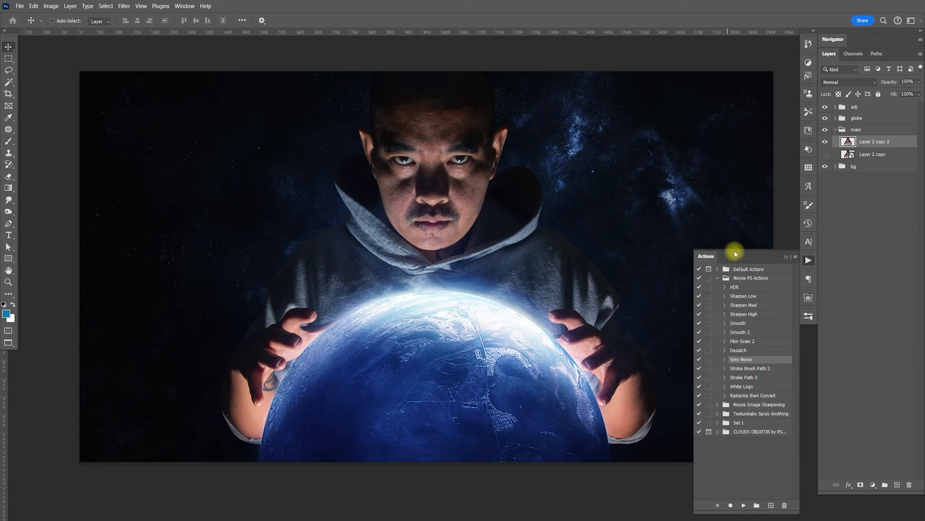
click(749, 296)
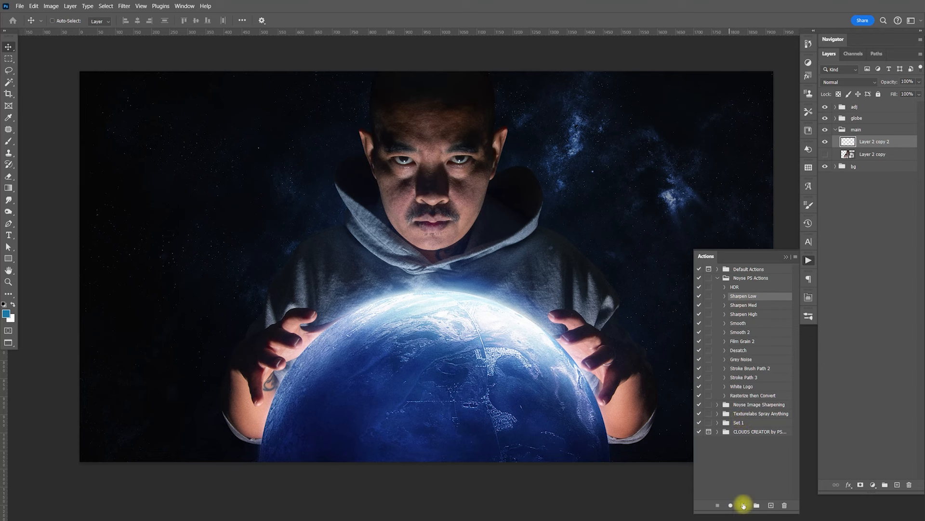
click(744, 505)
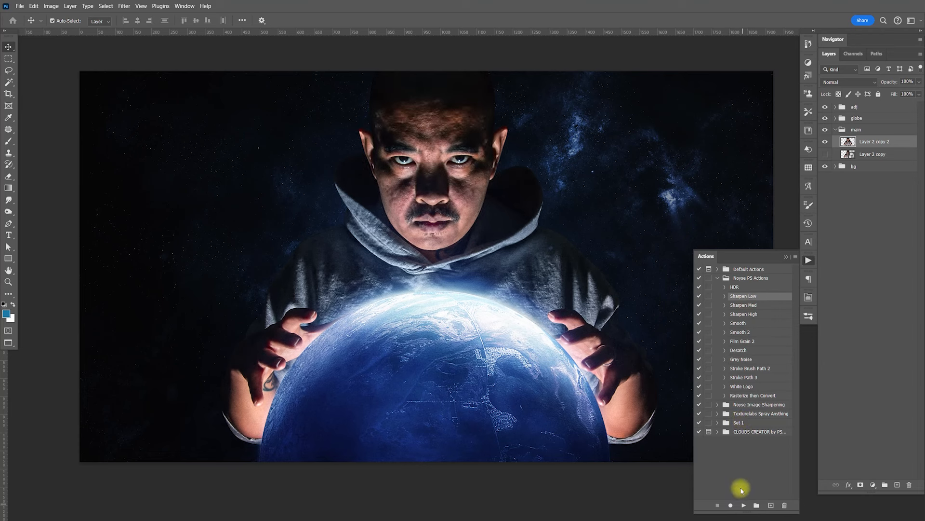
click(807, 261)
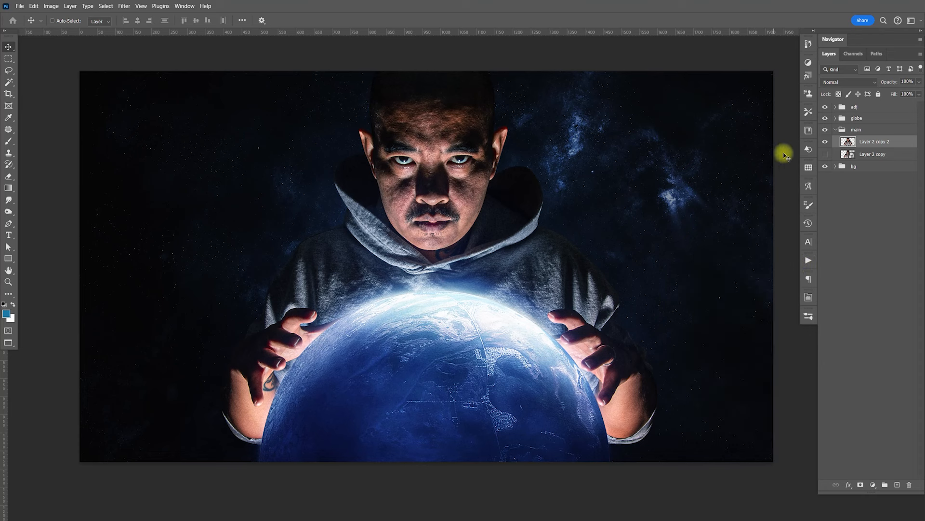
click(808, 261)
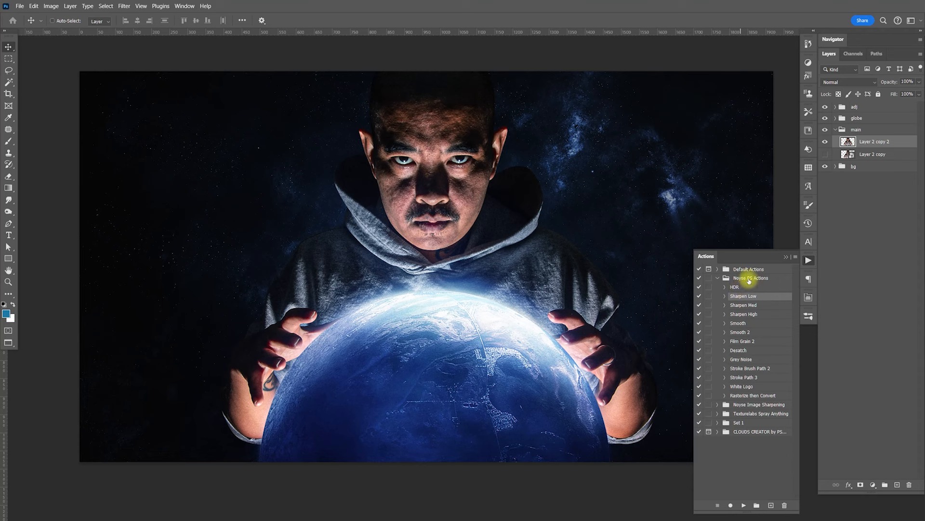
click(809, 262)
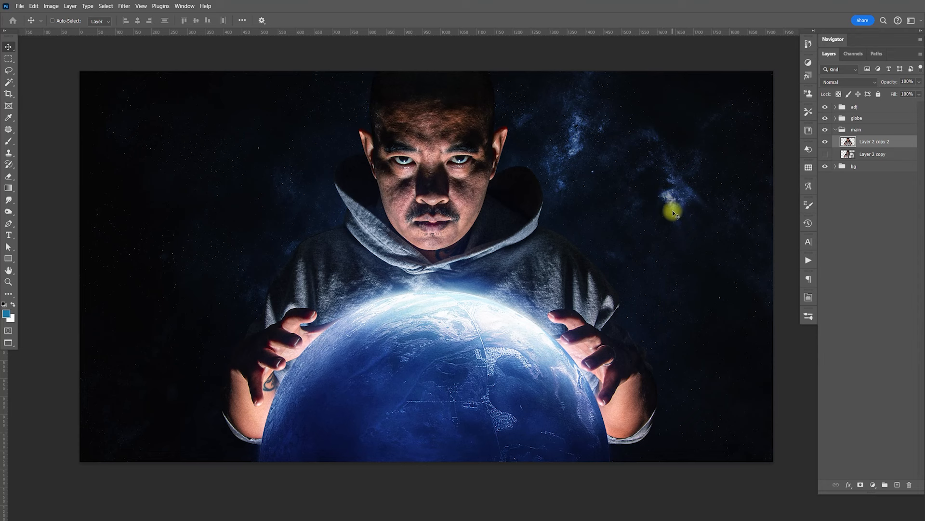
Duplicate the sharpened man layer and apply the Skin Smoothing neural filter to the copy, output to the current layer.
key(ctrl+j)
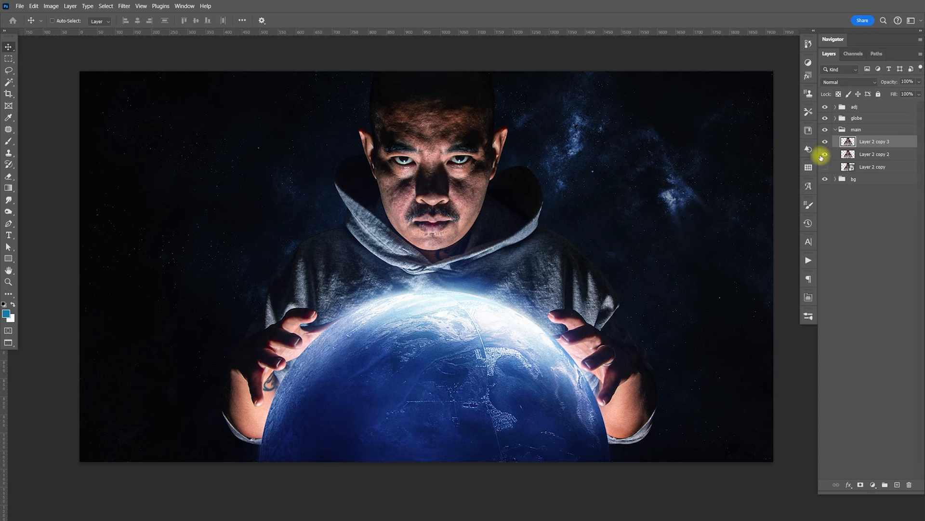
click(124, 6)
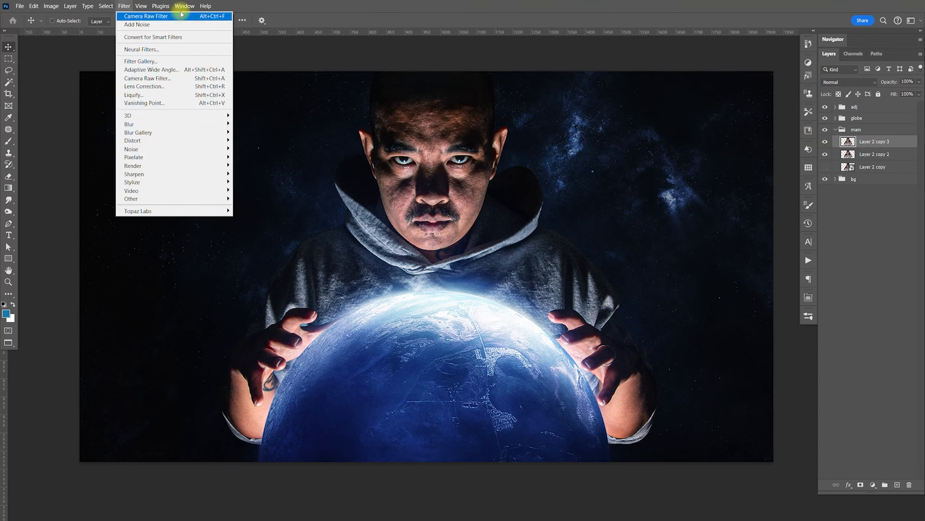
click(137, 49)
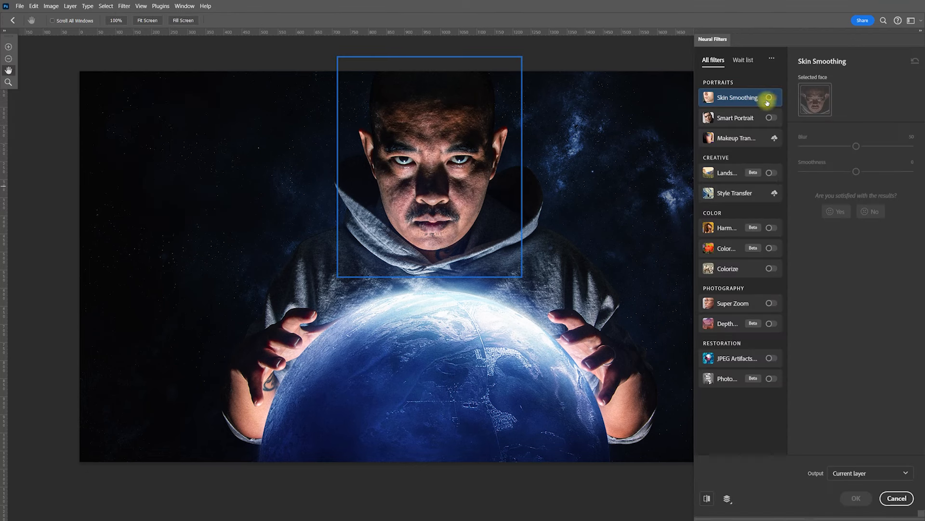
click(769, 99)
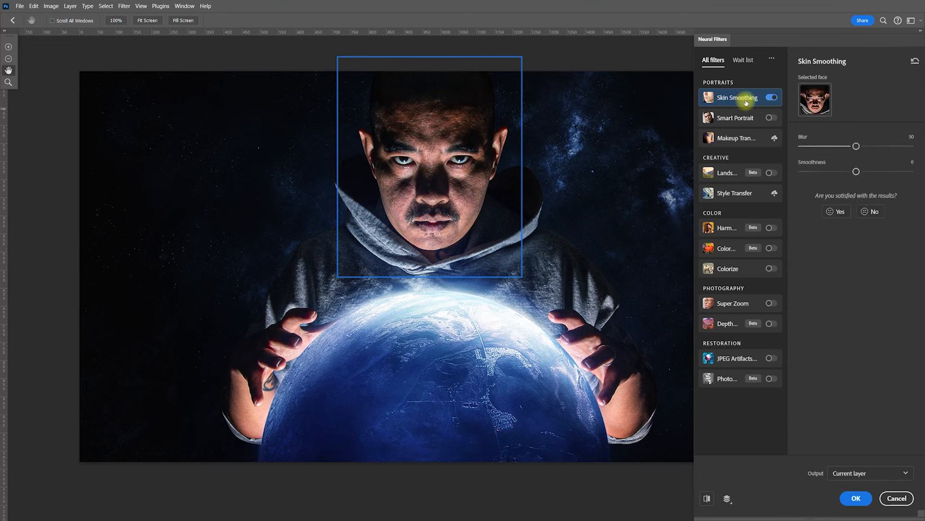
click(771, 100)
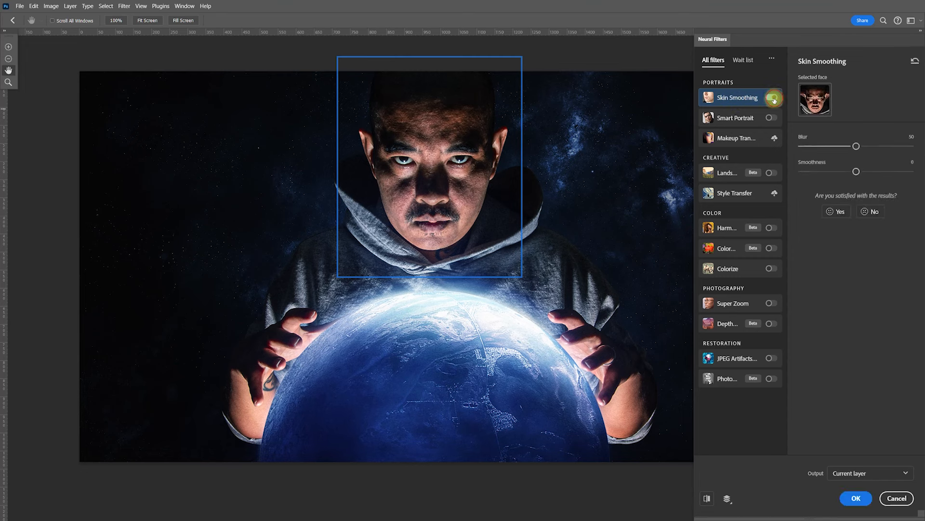
click(772, 98)
click(856, 498)
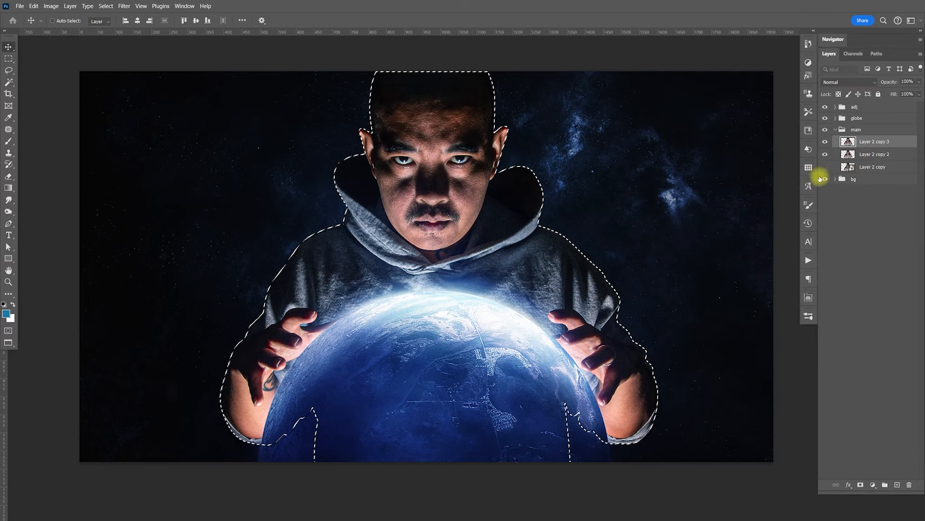
Deselect, duplicate the skin-smoothed layer with Layer 2 copy 2 hidden, and set the new top copy's opacity to 33%.
key(ctrl+d)
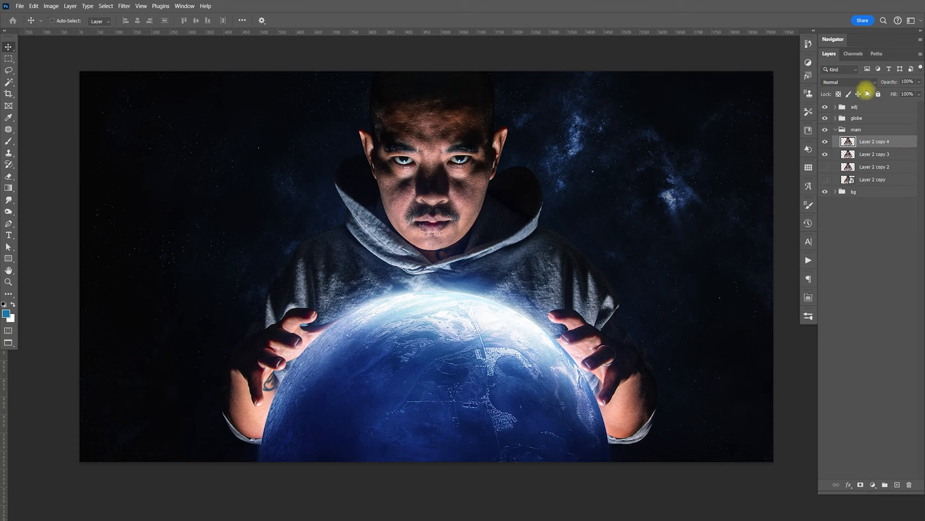
click(908, 82)
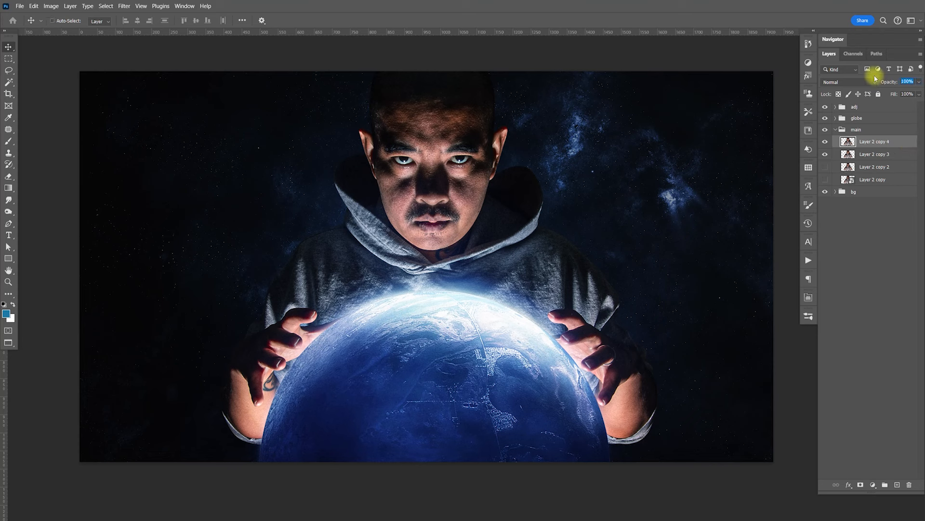
click(826, 154)
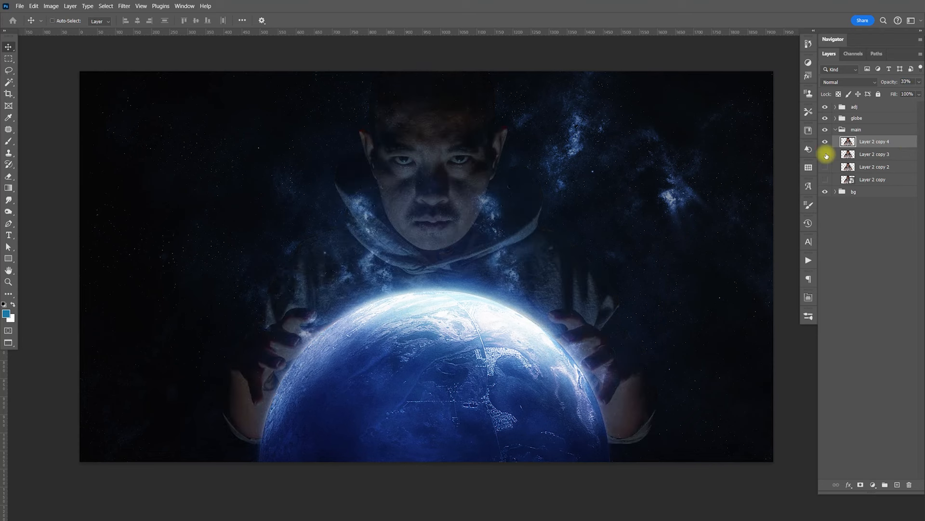
click(825, 154)
Rename the four layers in the main group, from top to bottom, 33, main, Original and Smart.
click(870, 154)
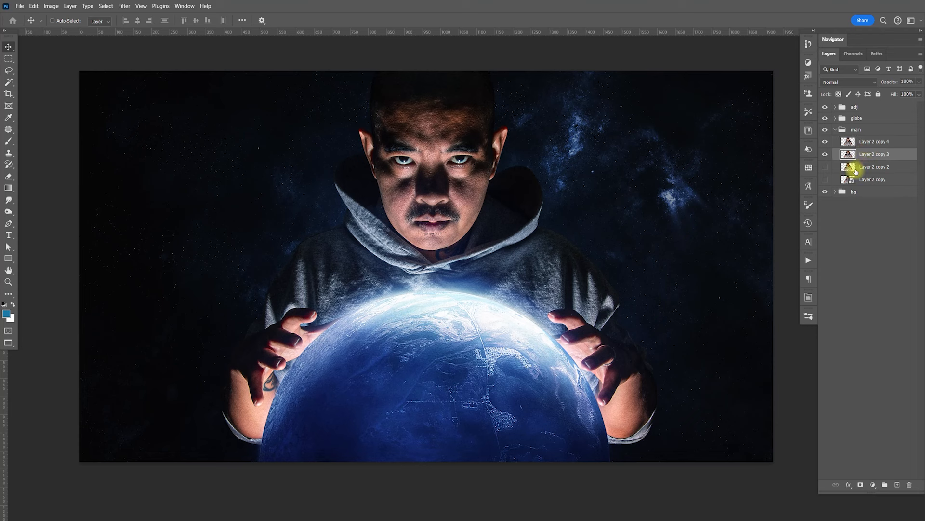
double_click(870, 142)
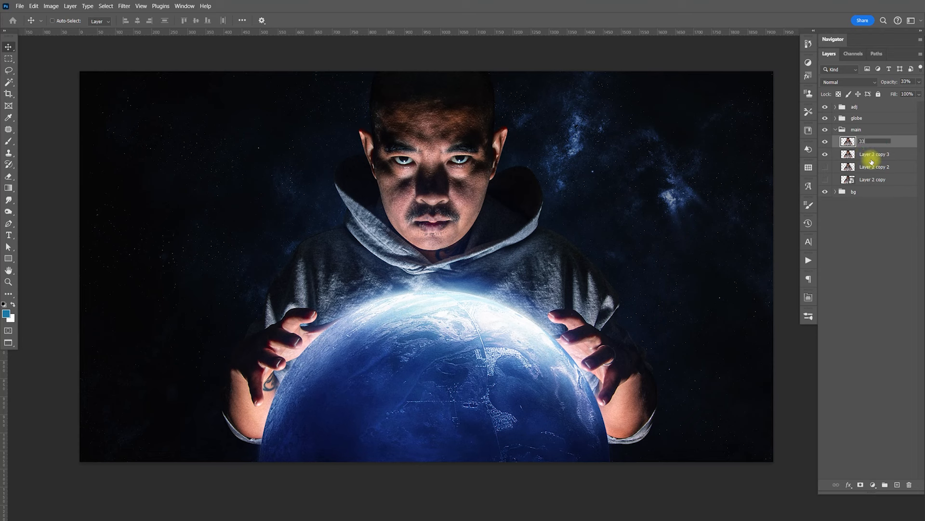
double_click(872, 154)
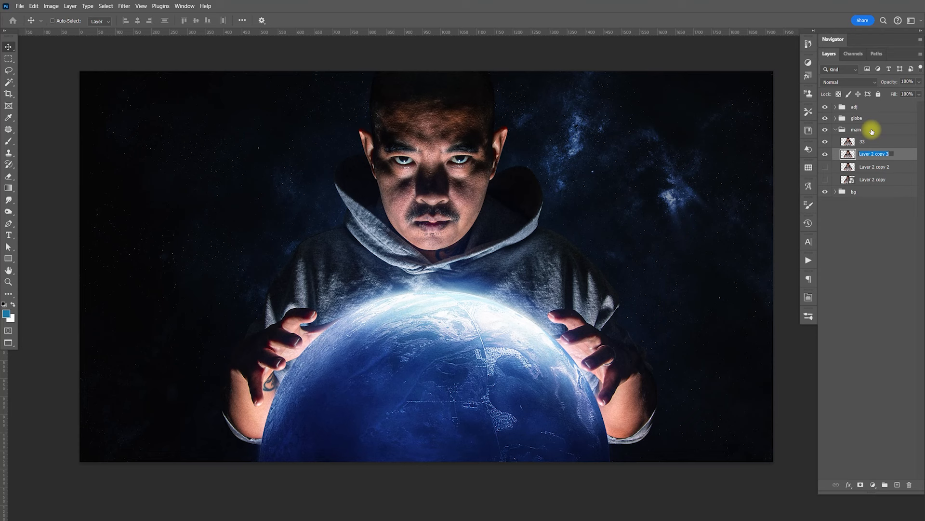
double_click(869, 179)
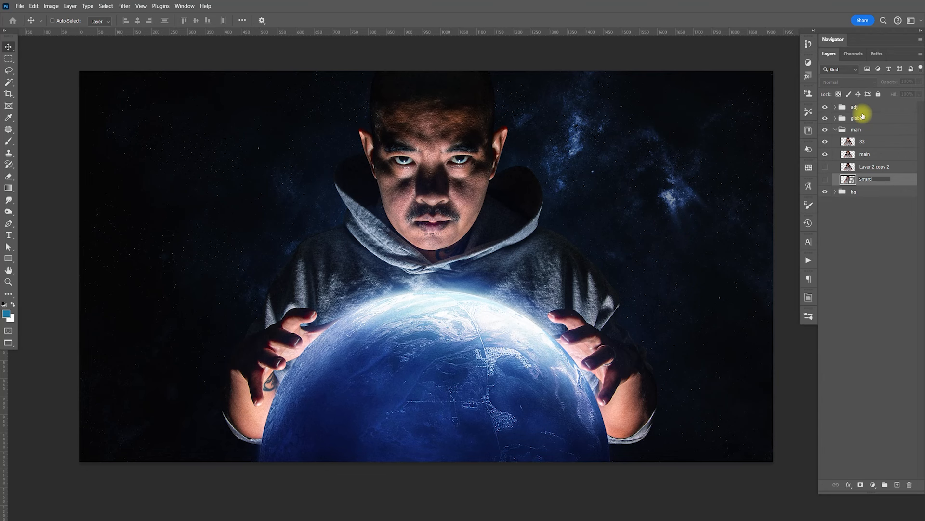
click(873, 168)
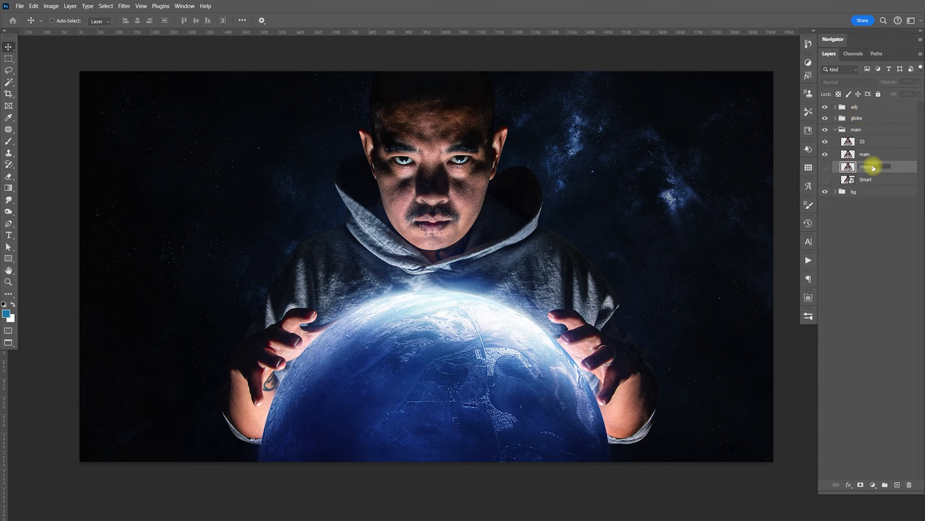
Run the Sharpen Low action on the main layer, checking the man's face up close.
click(873, 155)
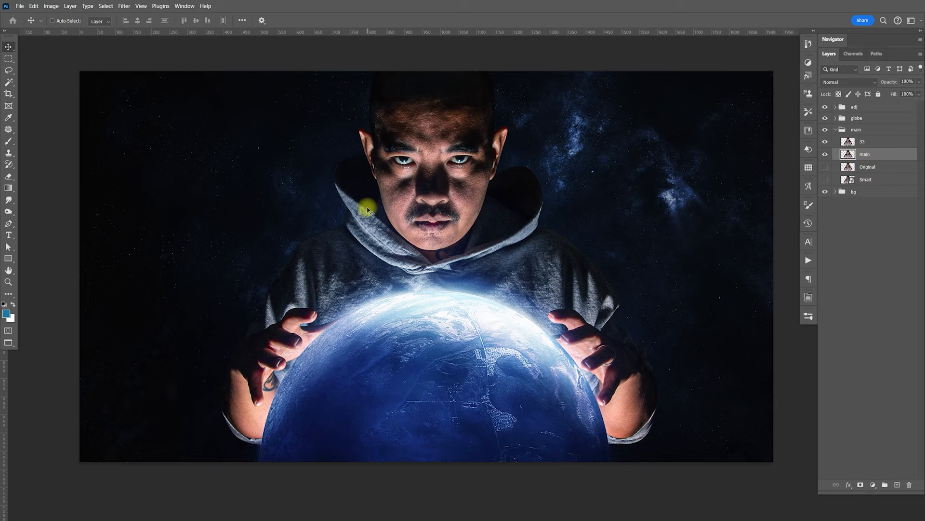
key(ctrl+plus)
key(ctrl+plus)
drag(482, 179, 528, 283)
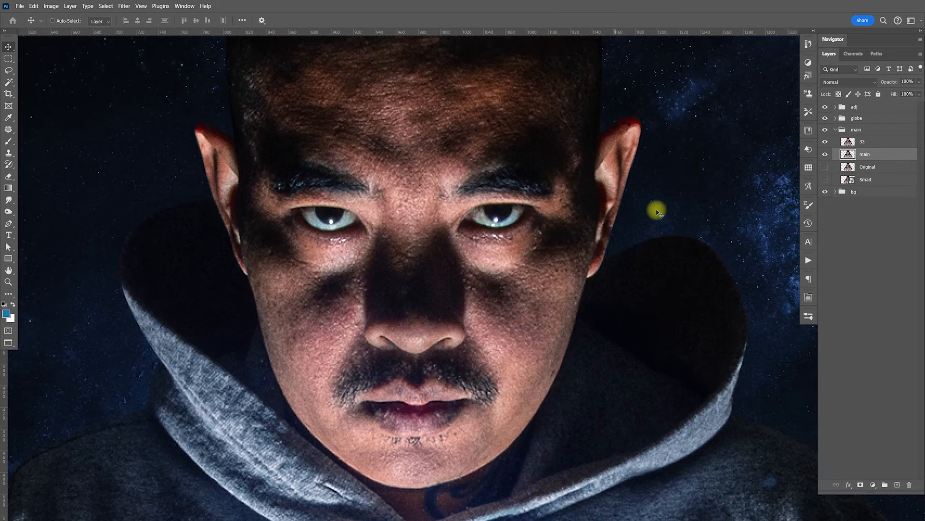
click(807, 263)
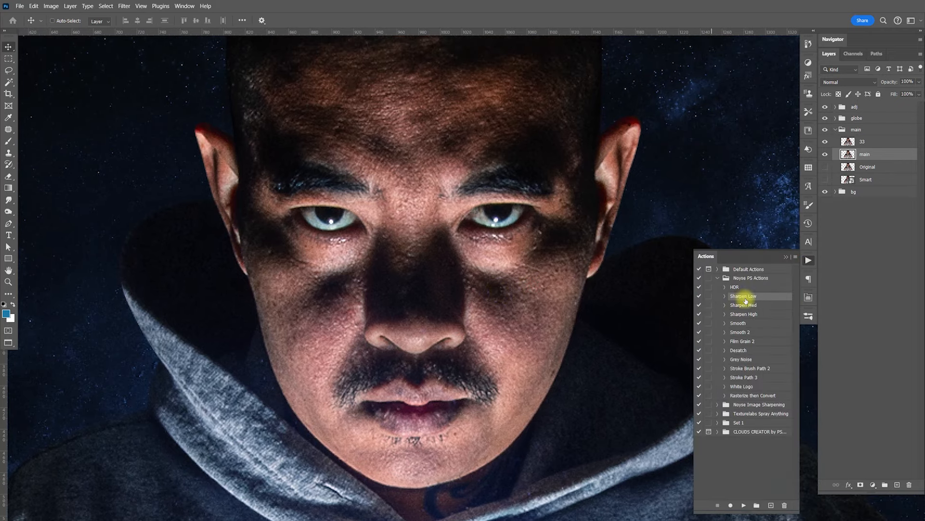
click(744, 505)
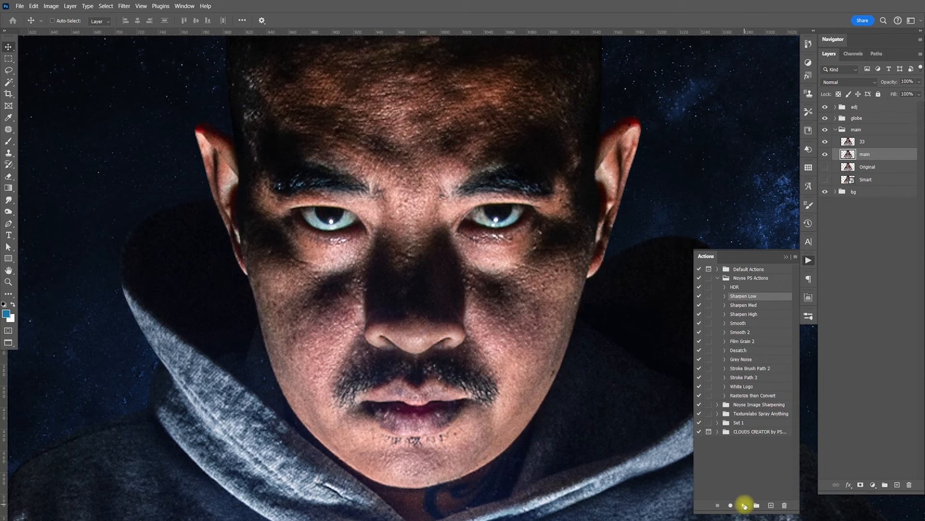
click(809, 264)
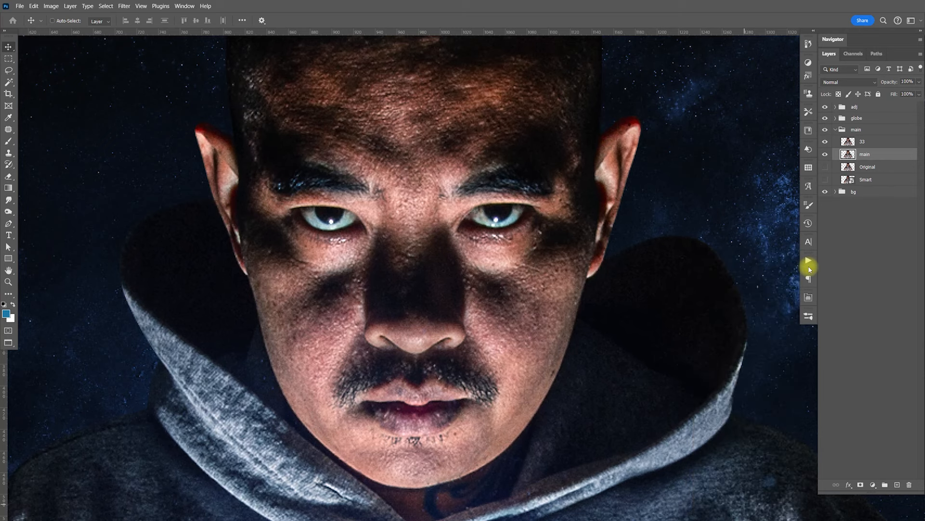
Smooth the skin of the man's left-hand cheek on the main layer using the Smudge tool with a smaller brush and 40% strength.
mouse_move(477, 320)
mouse_down()
mouse_move(500, 351)
mouse_move(494, 328)
mouse_up()
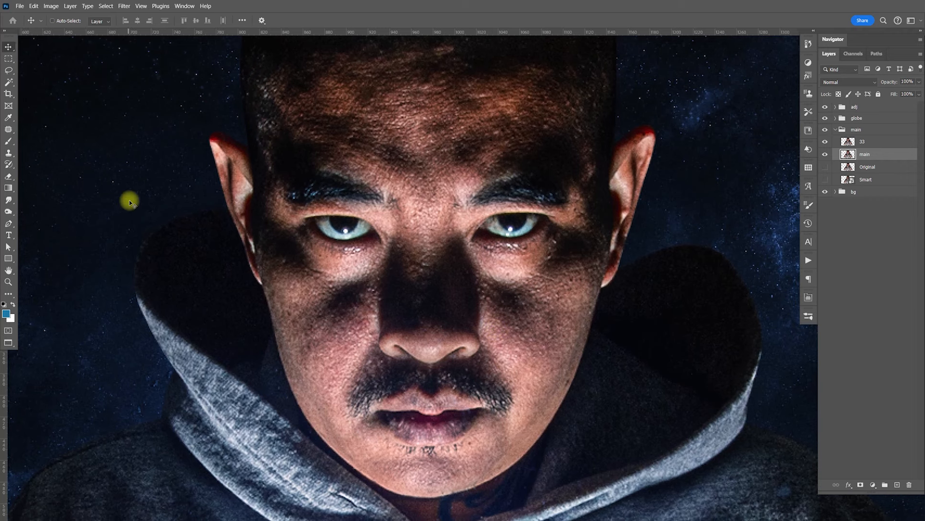
click(10, 202)
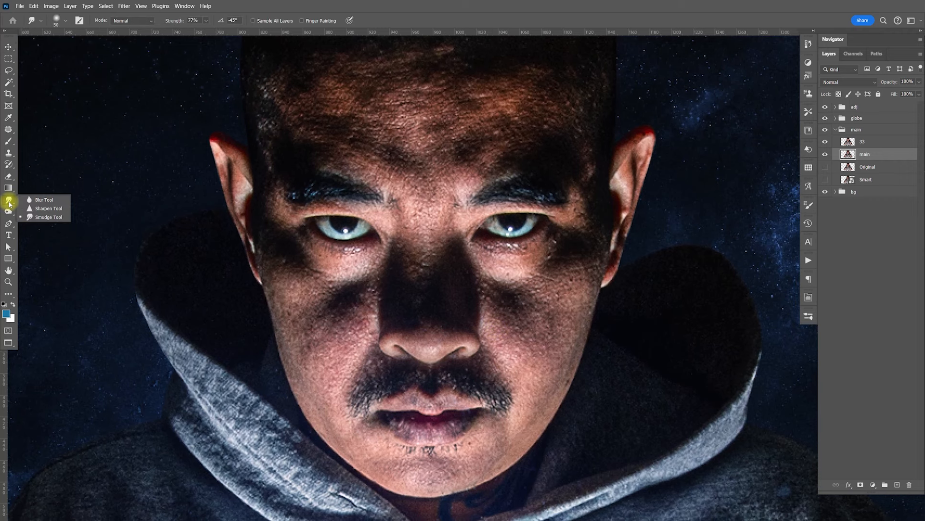
click(45, 217)
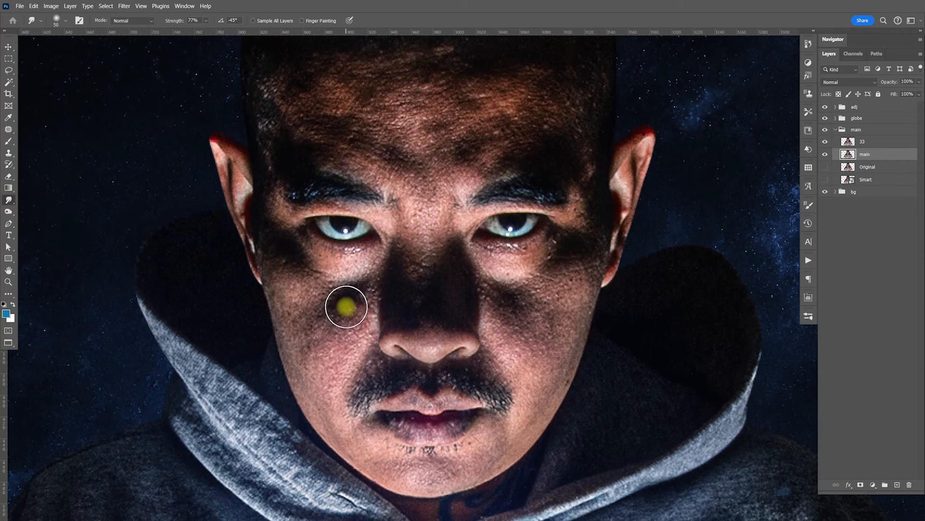
key(bracketleft)
key(bracketleft)
key(bracketleft)
click(195, 21)
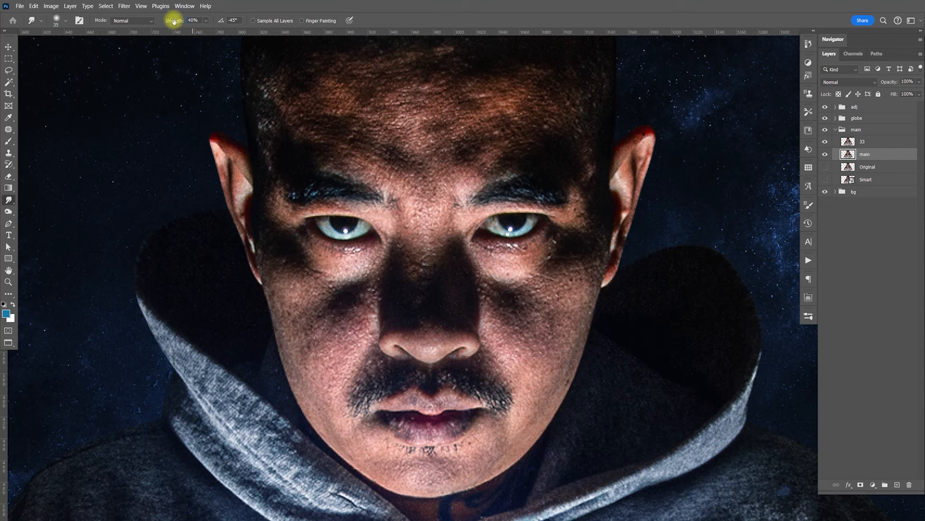
mouse_move(336, 285)
mouse_down()
mouse_move(288, 277)
mouse_move(346, 289)
mouse_move(367, 279)
mouse_move(356, 329)
mouse_move(339, 335)
mouse_move(333, 308)
mouse_move(321, 316)
mouse_move(320, 337)
mouse_move(288, 304)
mouse_move(327, 407)
mouse_move(352, 308)
mouse_up()
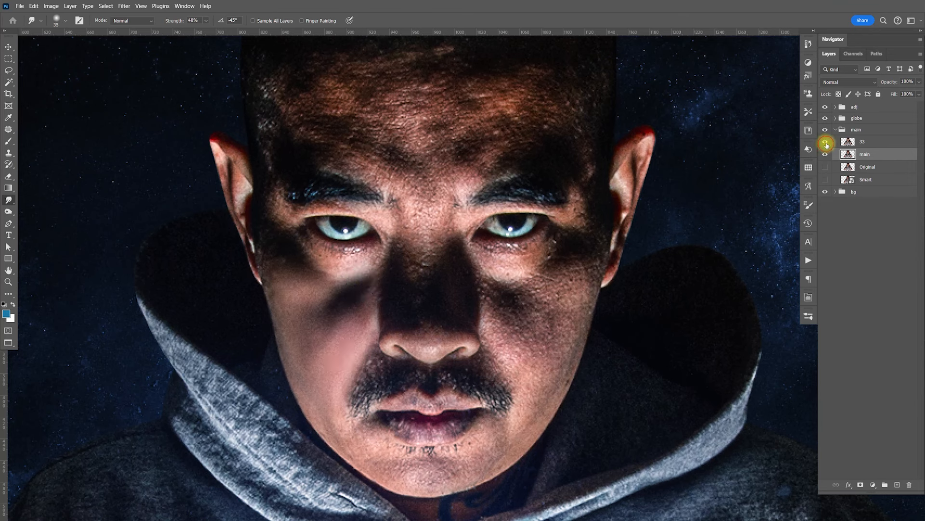
Try different opacities on layer 33, set it to 55%, and rename the main layer below it to smudge.
click(863, 143)
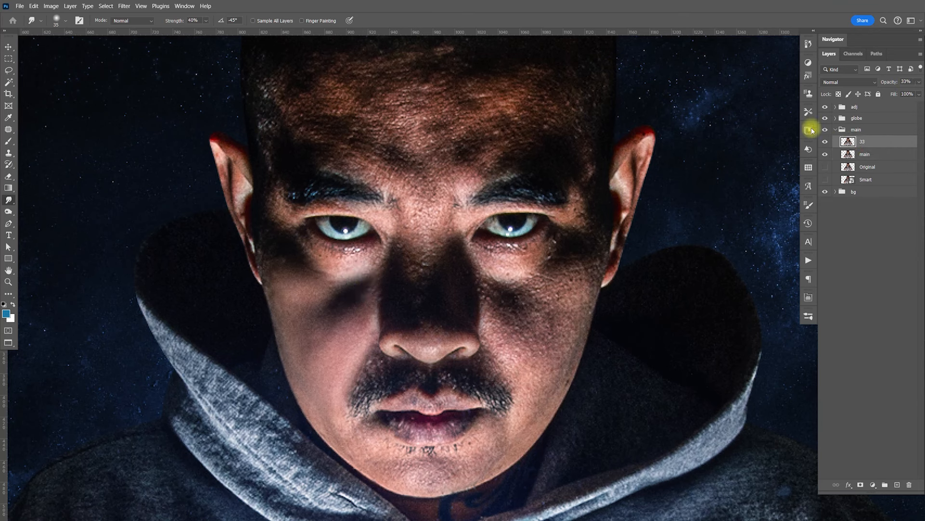
click(920, 86)
drag(892, 91, 870, 93)
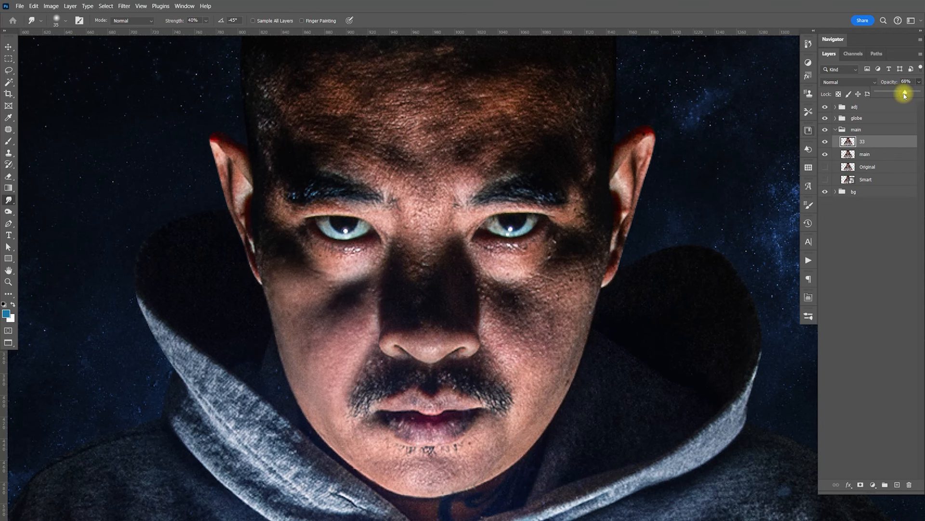
drag(909, 92, 880, 77)
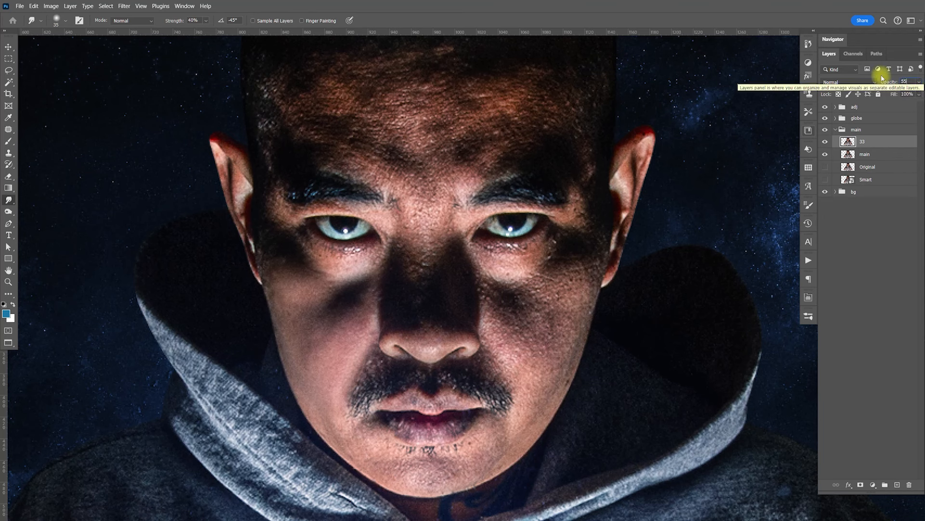
click(867, 158)
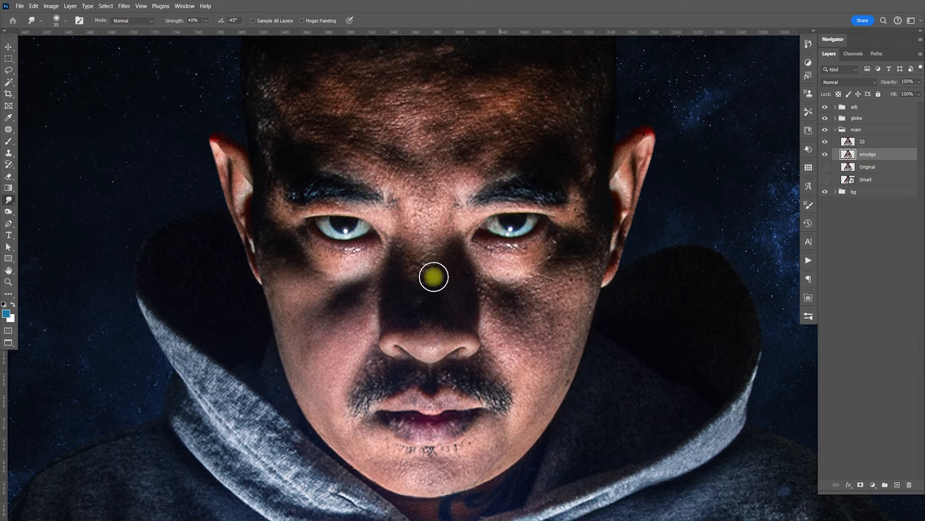
Smooth the bridge of the nose and the skin under both eyes with the Smudge tool, using a smaller brush beneath the eyes.
mouse_move(415, 255)
mouse_down()
mouse_move(421, 214)
mouse_move(432, 236)
mouse_move(439, 229)
mouse_move(426, 266)
mouse_up()
drag(373, 293, 399, 273)
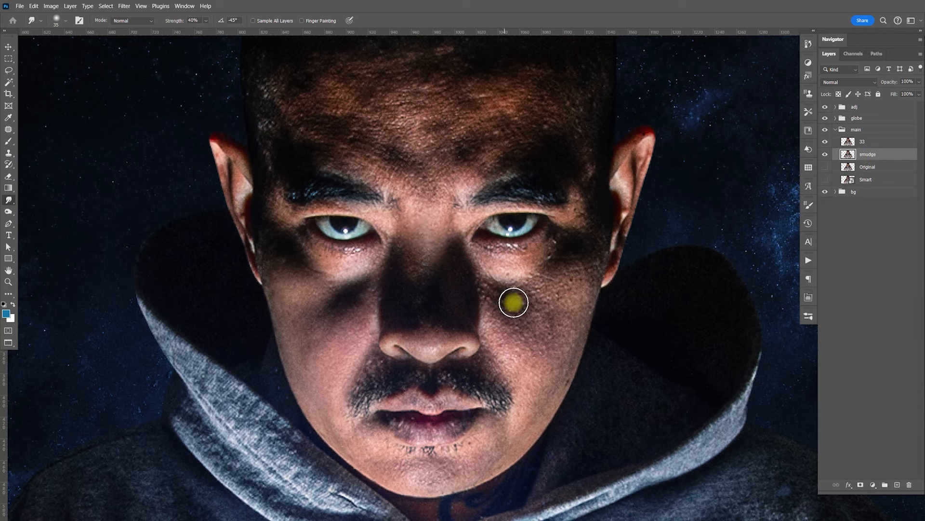
key(bracketleft)
key(bracketleft)
key(bracketleft)
key(bracketleft)
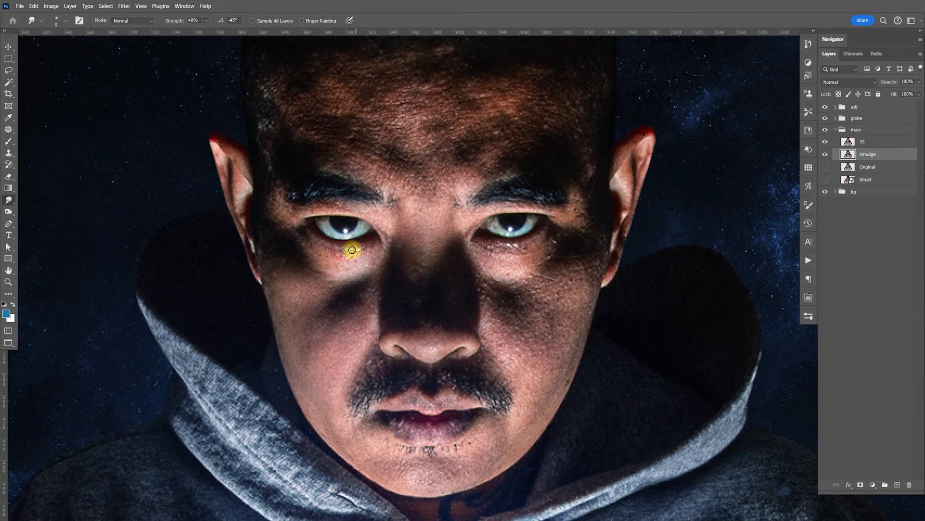
drag(363, 247, 365, 247)
key(bracketright)
mouse_move(521, 247)
mouse_down()
mouse_move(495, 246)
mouse_move(504, 253)
mouse_up()
Smudge the right-hand cheek smooth on the smudge layer with a 20 px brush at 40% strength.
key(bracketright)
key(bracketright)
key(bracketright)
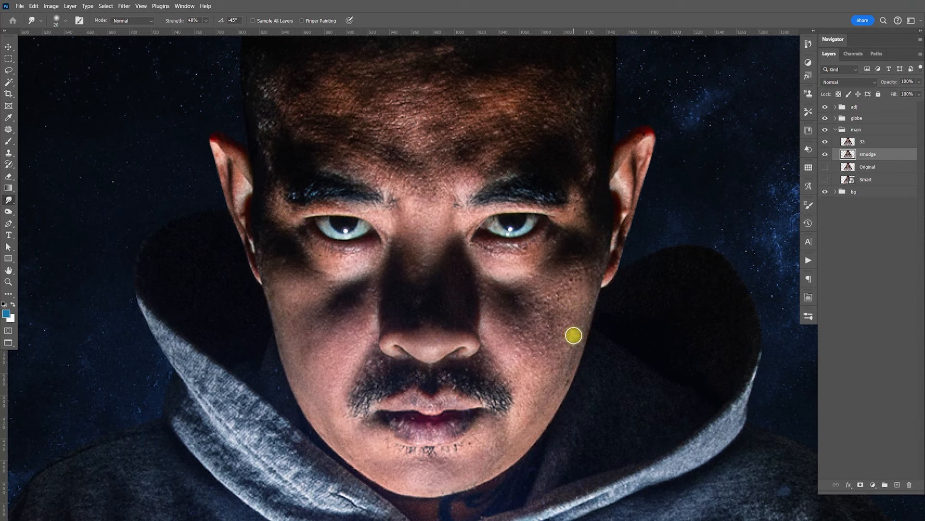
drag(500, 327, 499, 336)
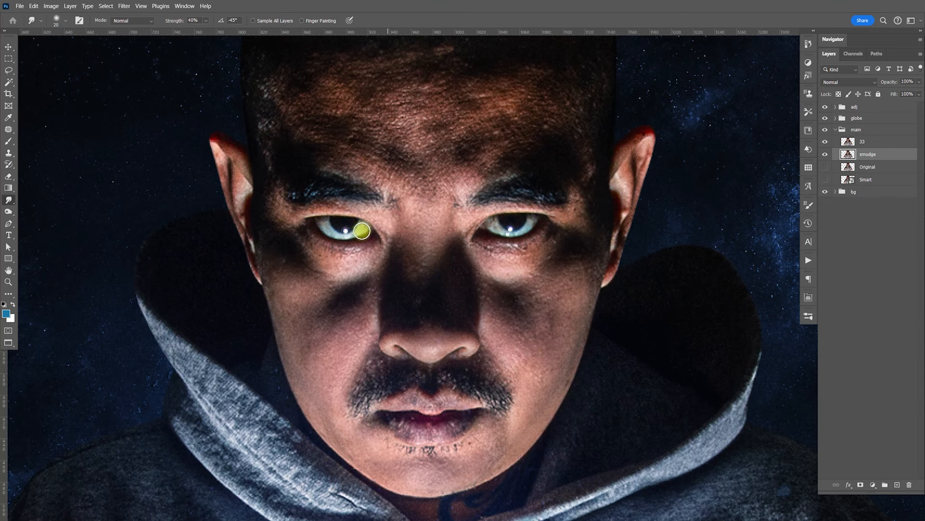
Refine the skin around both eyes with a small Smudge brush, and blend the right-hand cheek with a 25 px brush.
key(bracketleft)
key(bracketleft)
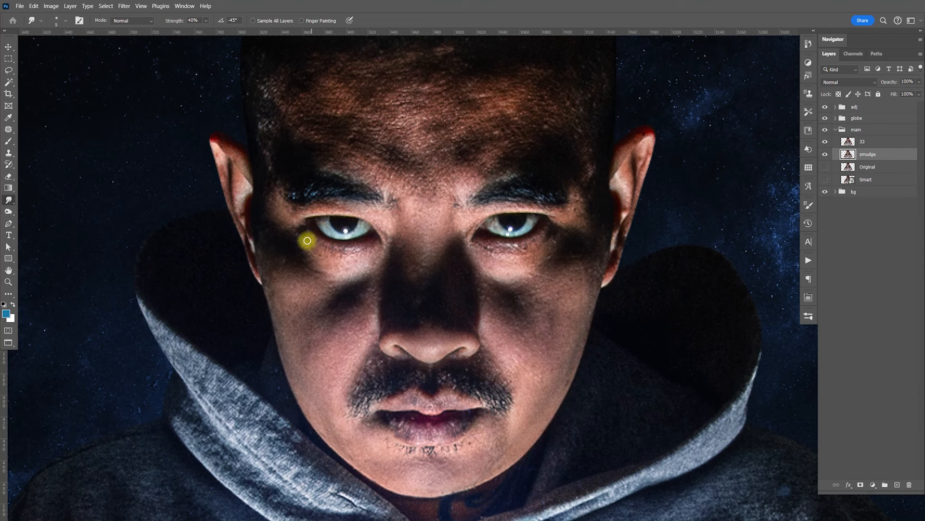
key(bracketright)
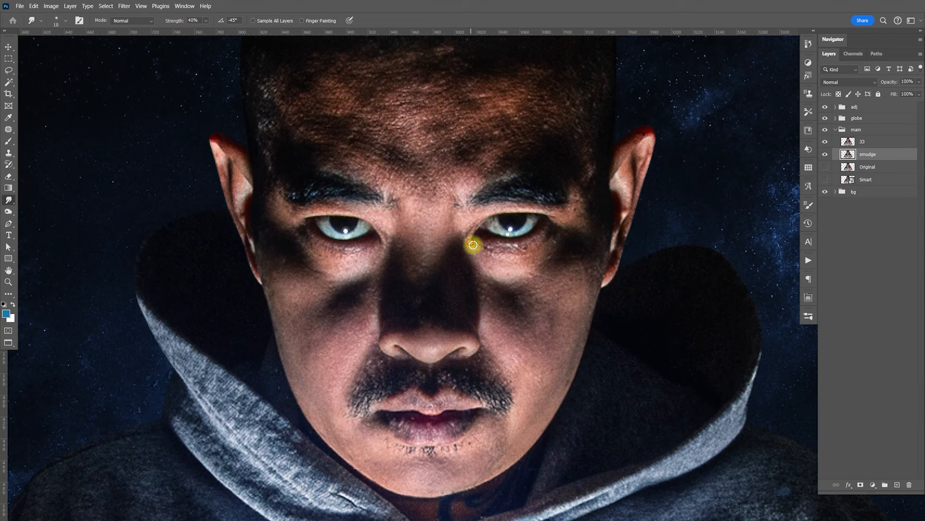
key(bracketright)
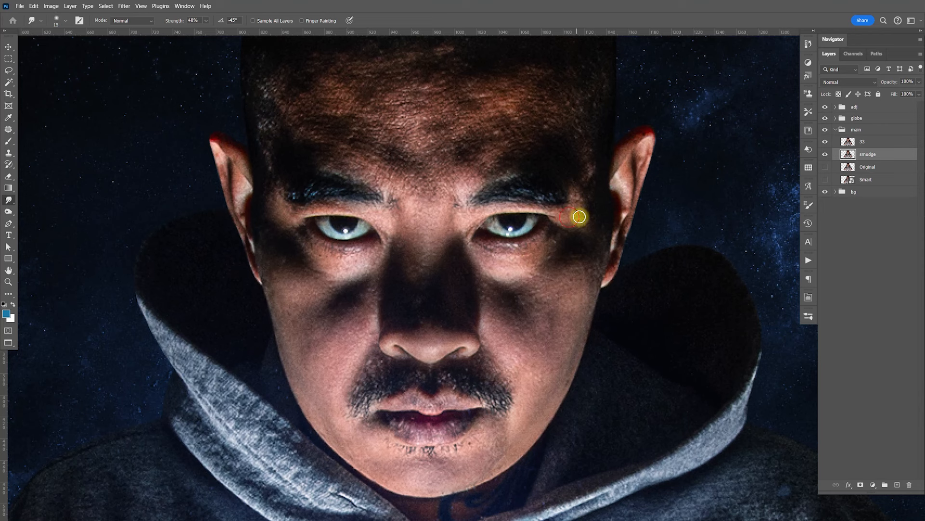
key(bracketright)
key(bracketright)
key(bracketright)
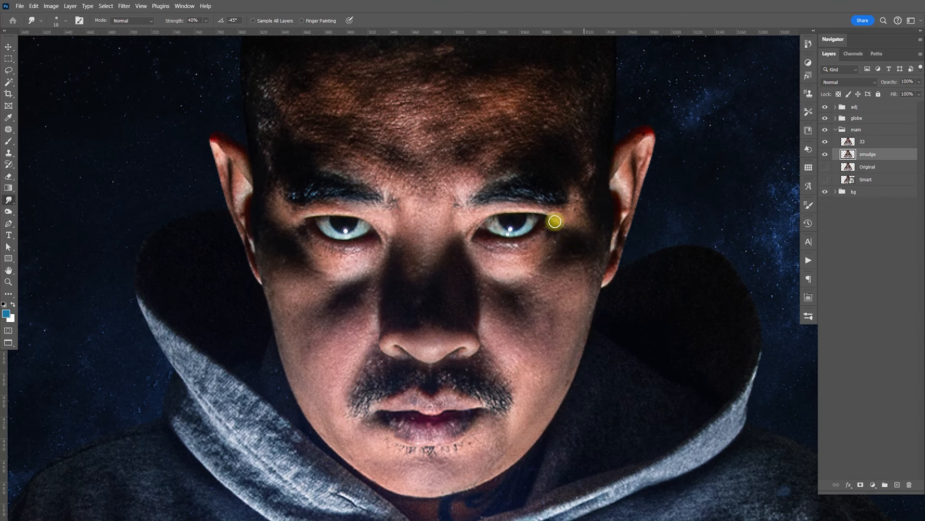
key(bracketleft)
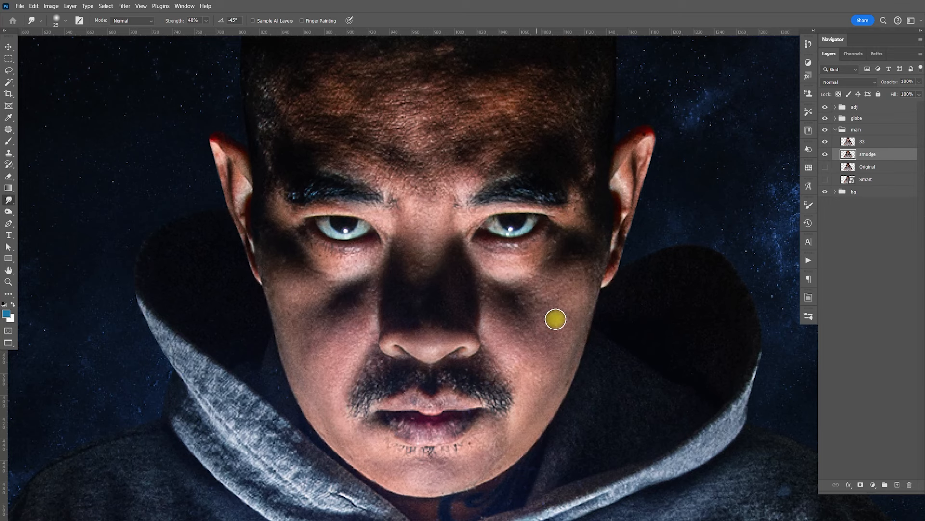
mouse_move(527, 358)
mouse_down()
mouse_move(516, 342)
mouse_move(534, 367)
mouse_move(513, 325)
mouse_move(537, 355)
mouse_move(554, 338)
mouse_up()
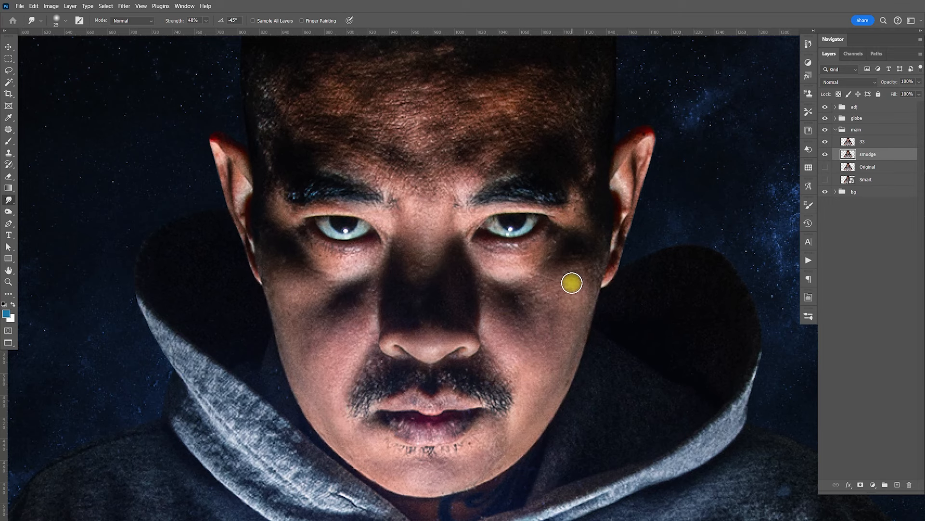
Smooth the forehead and temples with the 25 px Smudge brush, and the right-hand ear with a 10 px brush.
drag(492, 223, 504, 254)
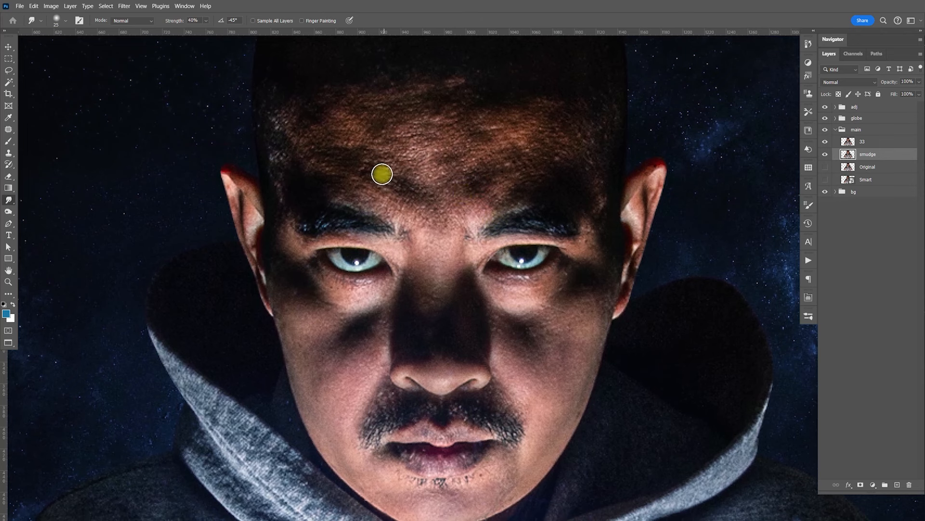
mouse_move(376, 118)
mouse_down()
mouse_move(410, 121)
mouse_move(428, 142)
mouse_move(490, 123)
mouse_move(514, 142)
mouse_move(538, 127)
mouse_move(553, 147)
mouse_move(467, 213)
mouse_move(402, 195)
mouse_up()
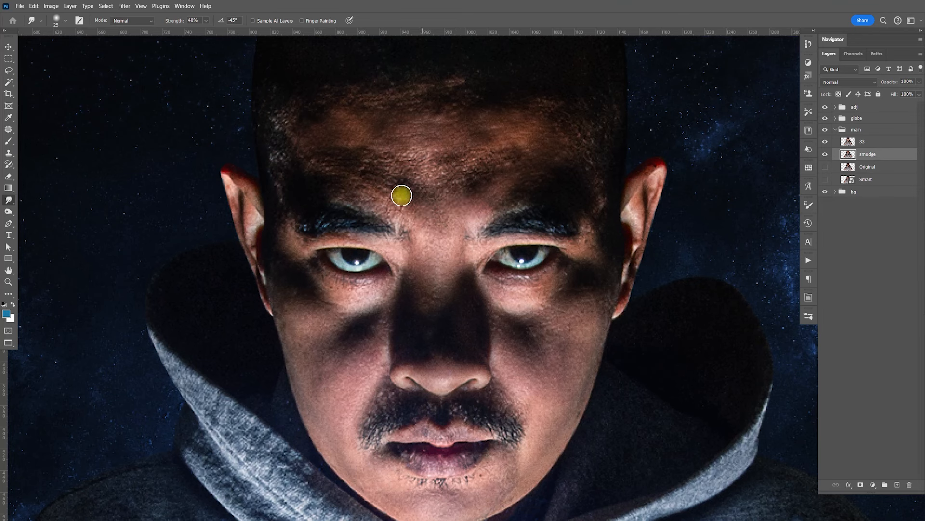
mouse_move(287, 167)
mouse_down()
mouse_move(277, 163)
mouse_move(286, 124)
mouse_up()
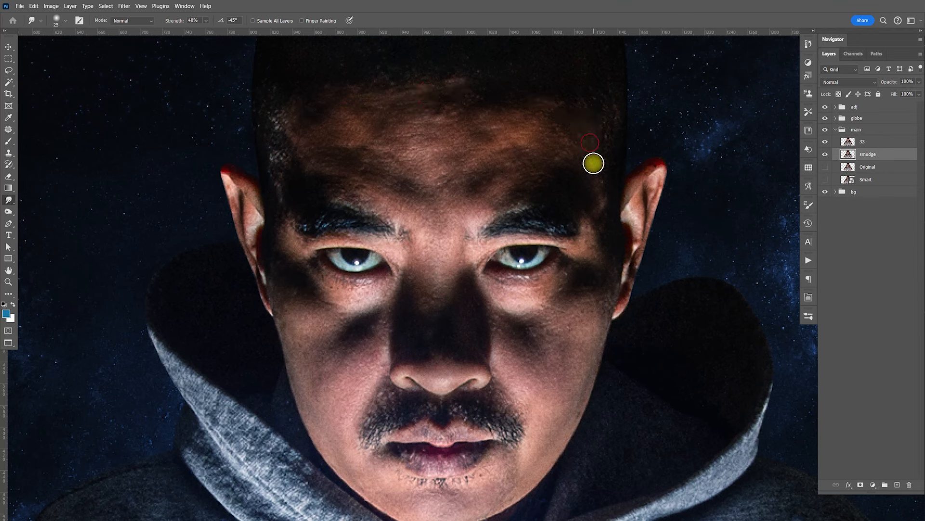
drag(316, 143, 300, 120)
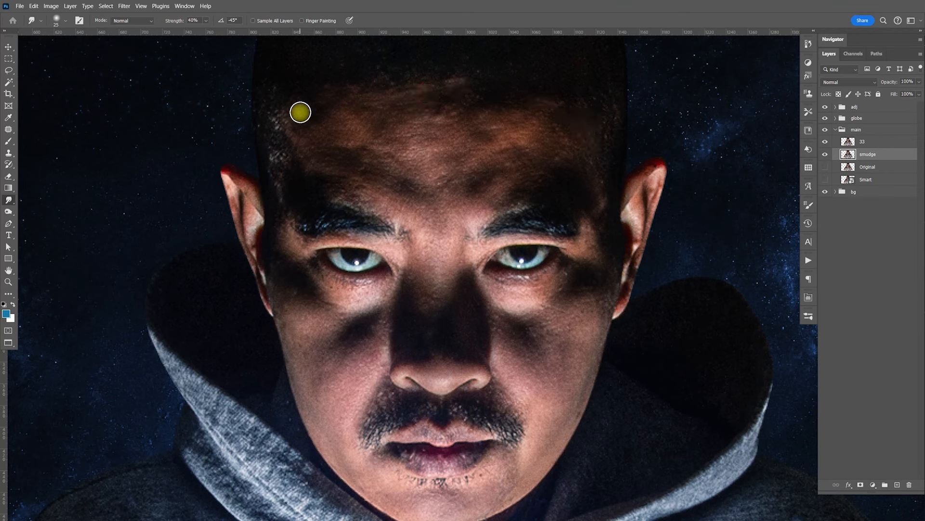
drag(603, 117, 606, 123)
drag(345, 192, 342, 193)
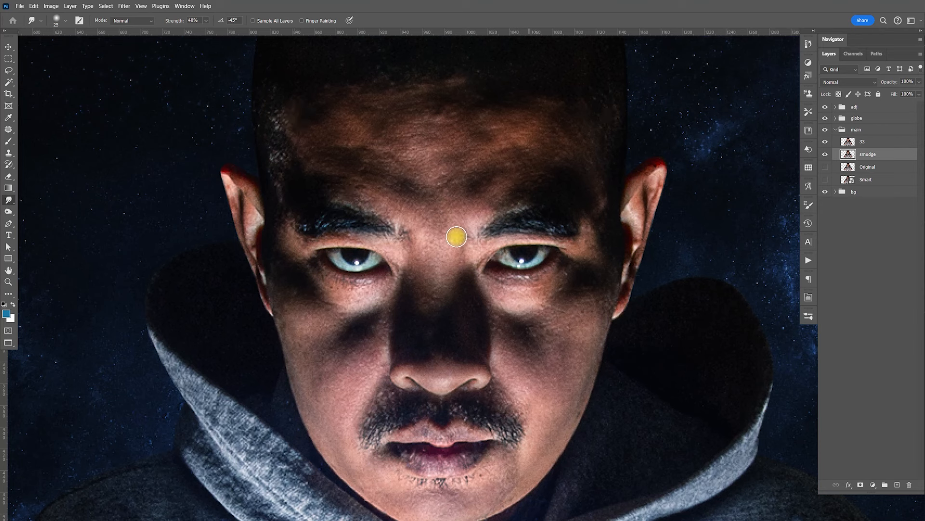
key(bracketleft)
key(bracketleft)
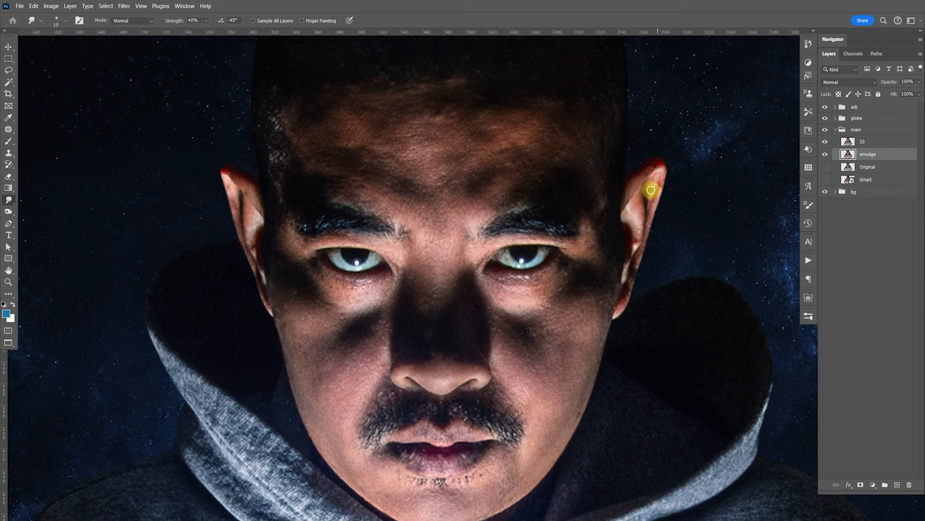
Smudge the hoodie fabric on the left-hand shoulder and chest using a 40 px brush.
scroll(529, 302, down, 5)
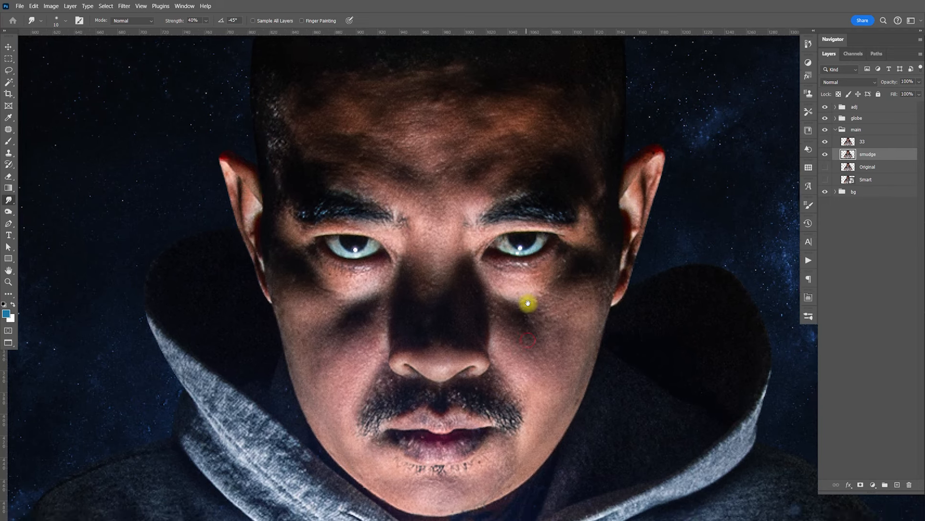
scroll(526, 330, down, 7)
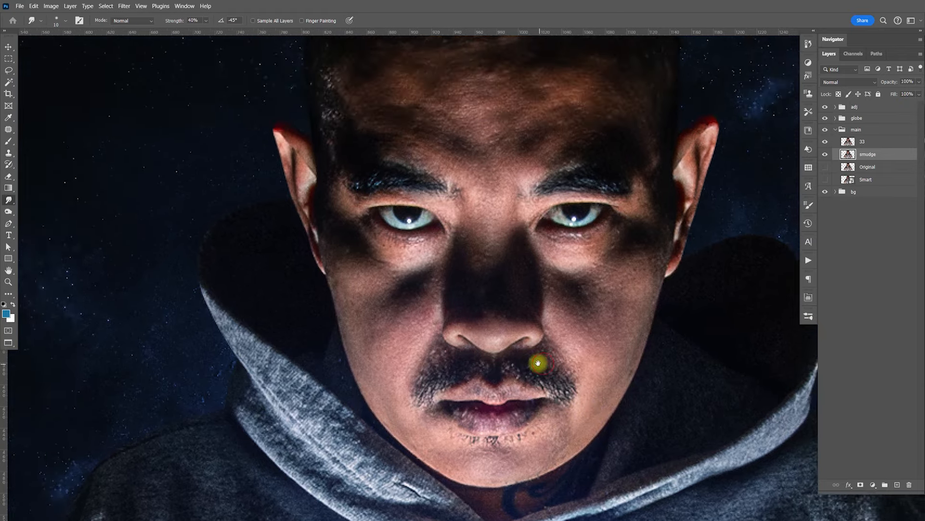
scroll(523, 336, up, 4)
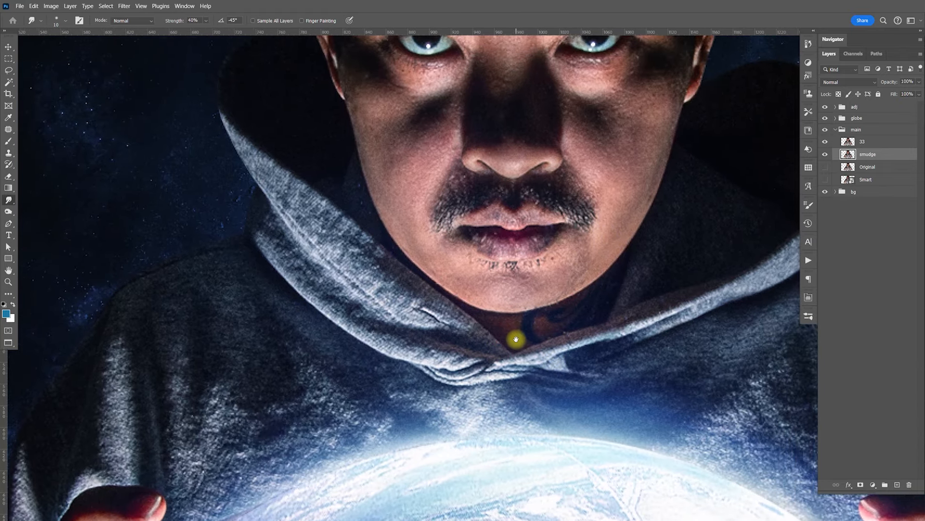
drag(516, 339, 574, 265)
key(bracketright)
key(bracketright)
key(bracketright)
key(bracketright)
key(bracketright)
key(bracketright)
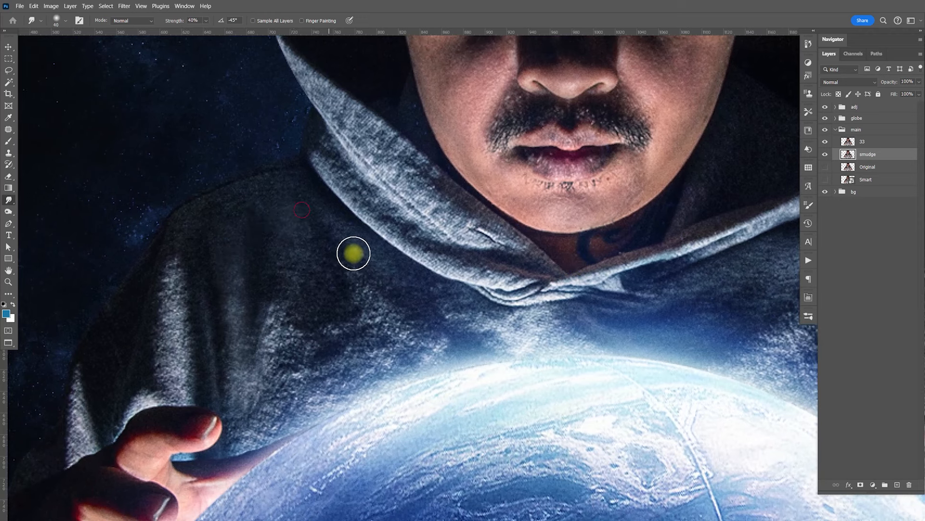
mouse_move(365, 281)
mouse_down()
mouse_move(396, 316)
mouse_move(434, 372)
mouse_move(340, 289)
mouse_move(329, 300)
mouse_move(312, 262)
mouse_move(289, 337)
mouse_move(277, 323)
mouse_move(259, 399)
mouse_move(251, 398)
mouse_move(355, 221)
mouse_up()
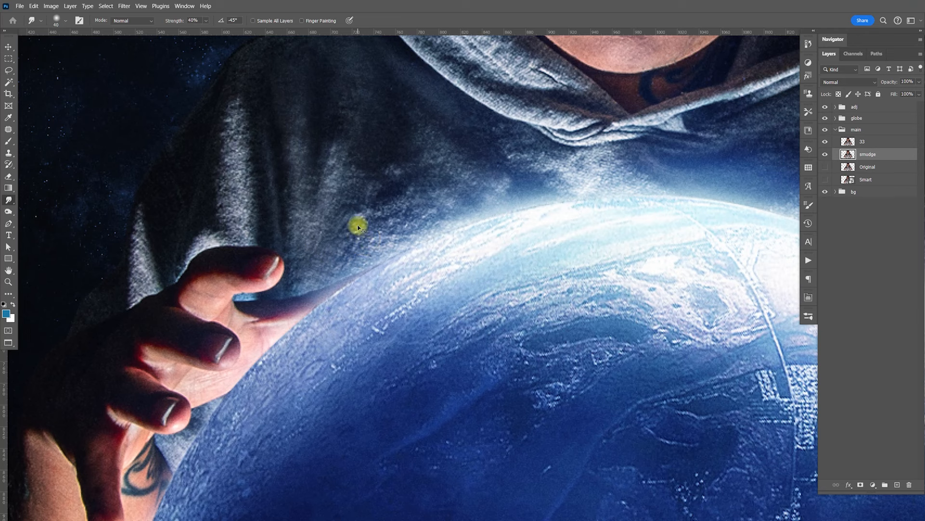
Smooth the fabric folds of the left-hand sleeve above the hand, reducing the Smudge brush to 30 px.
mouse_move(236, 108)
mouse_down()
mouse_move(246, 77)
mouse_move(248, 147)
mouse_up()
key([)
key([)
drag(233, 210, 243, 207)
key(p)
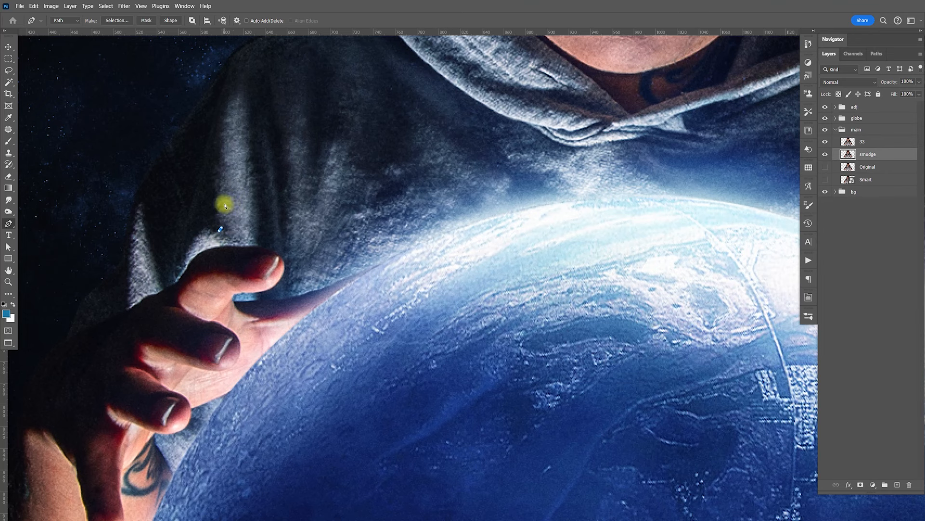
click(8, 198)
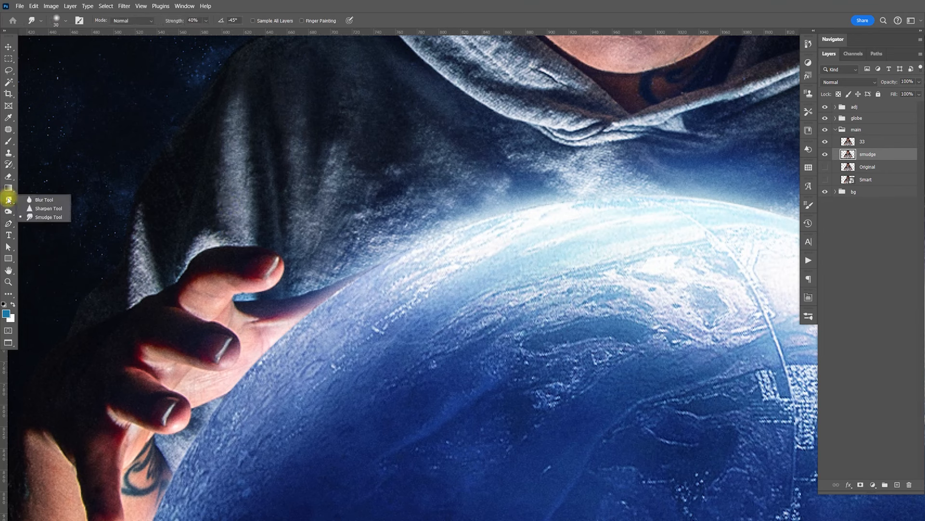
click(40, 220)
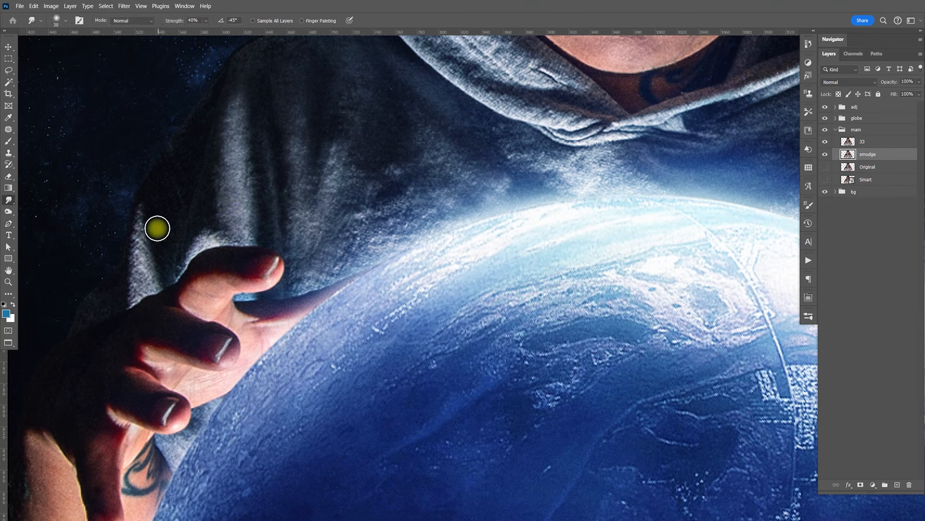
Smudge the hoodie fabric from the left-hand sleeve edge along the globe's upper rim to the middle of the chest.
key(bracketleft)
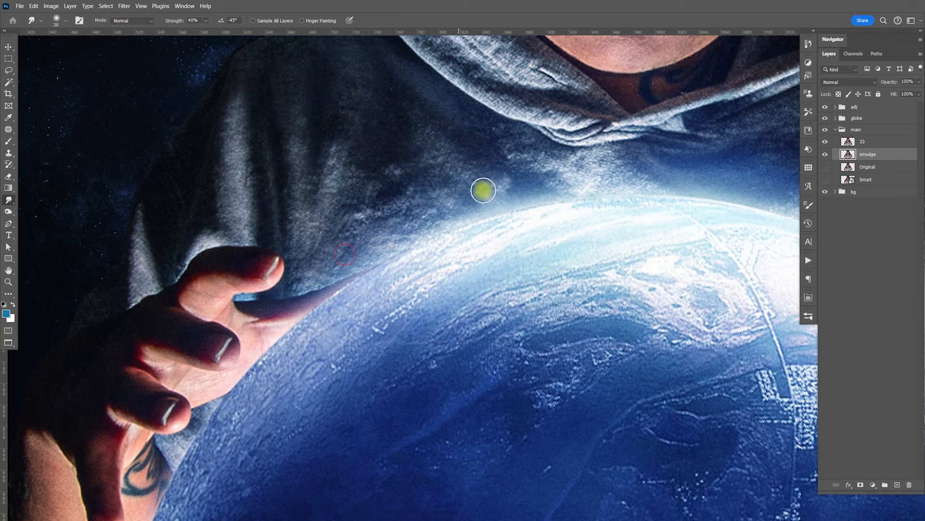
key(bracketright)
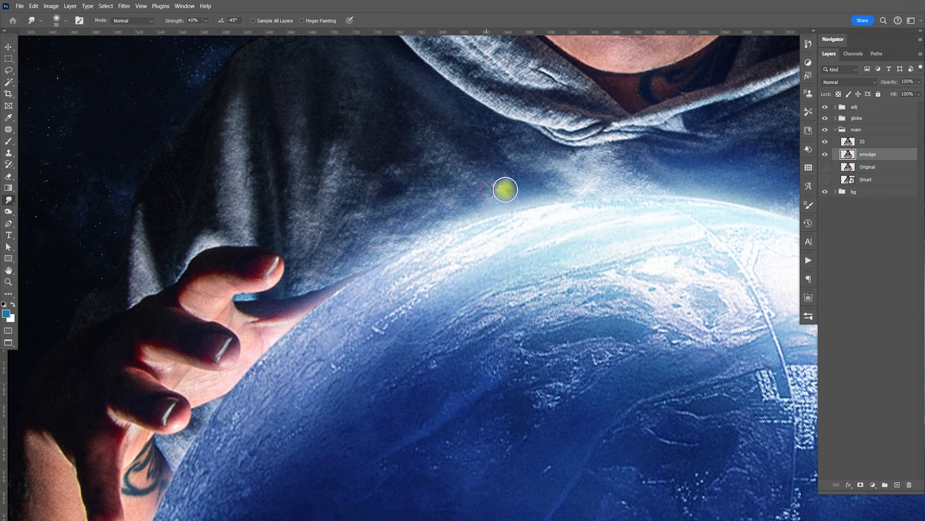
drag(747, 168, 466, 268)
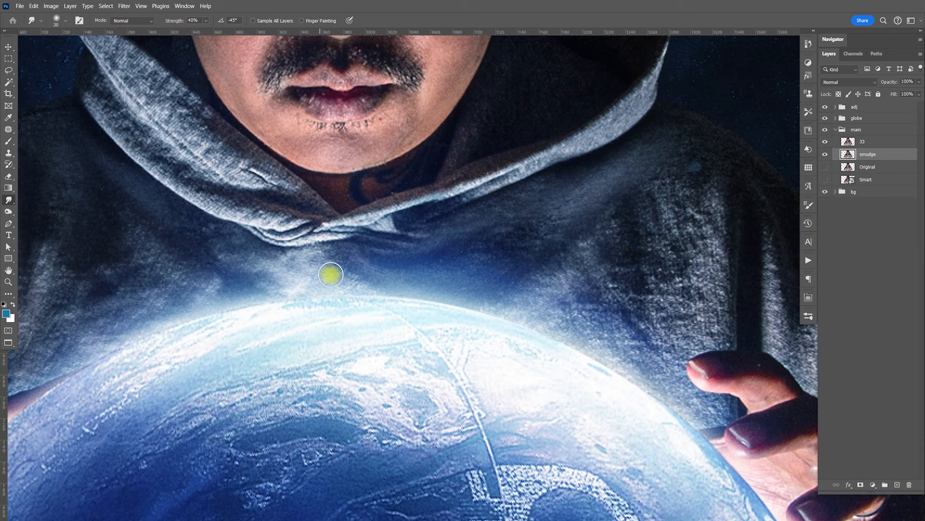
Smooth the hoodie's right-hand chest and sleeve folds above the hand, reducing the Smudge brush to 20 px.
drag(614, 234, 433, 258)
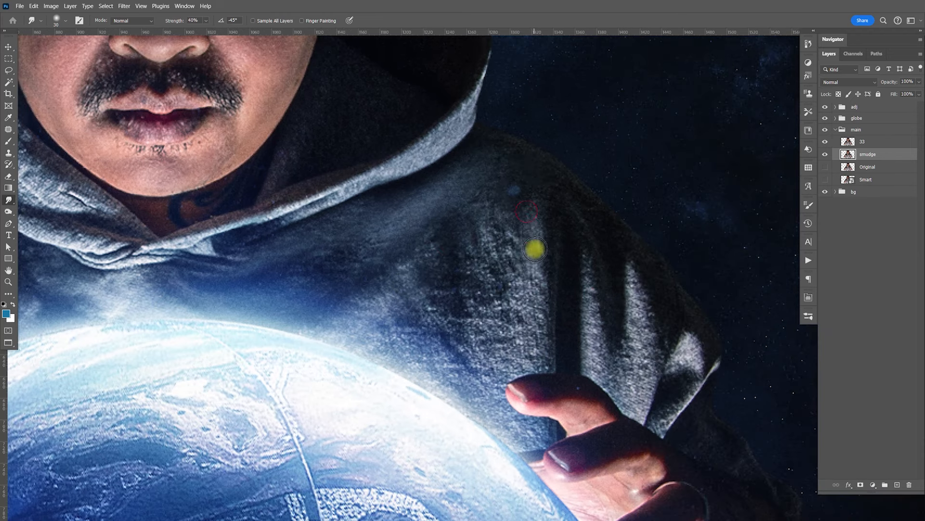
mouse_move(503, 285)
mouse_down()
mouse_move(488, 254)
mouse_move(474, 296)
mouse_move(498, 336)
mouse_up()
mouse_move(403, 293)
mouse_down()
mouse_move(365, 317)
mouse_move(383, 313)
mouse_move(404, 372)
mouse_move(431, 333)
mouse_move(441, 365)
mouse_move(458, 334)
mouse_move(465, 357)
mouse_up()
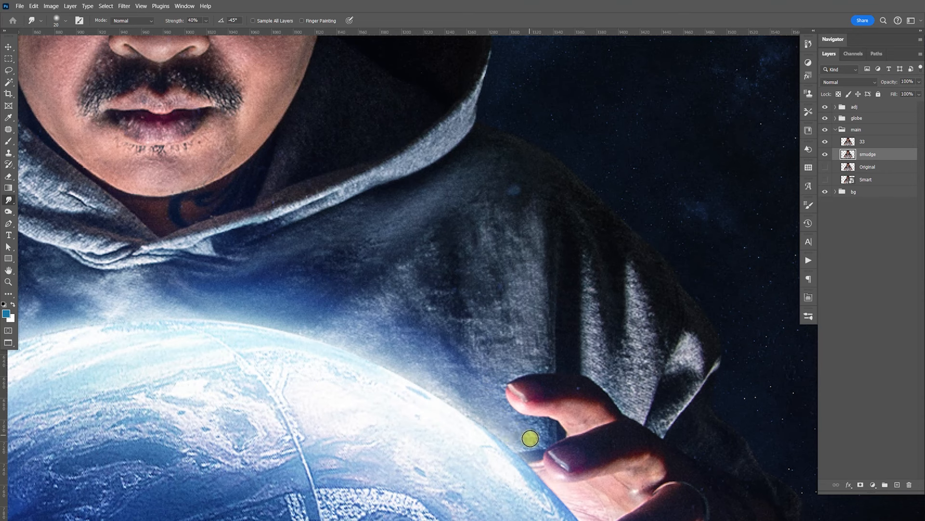
drag(595, 304, 587, 273)
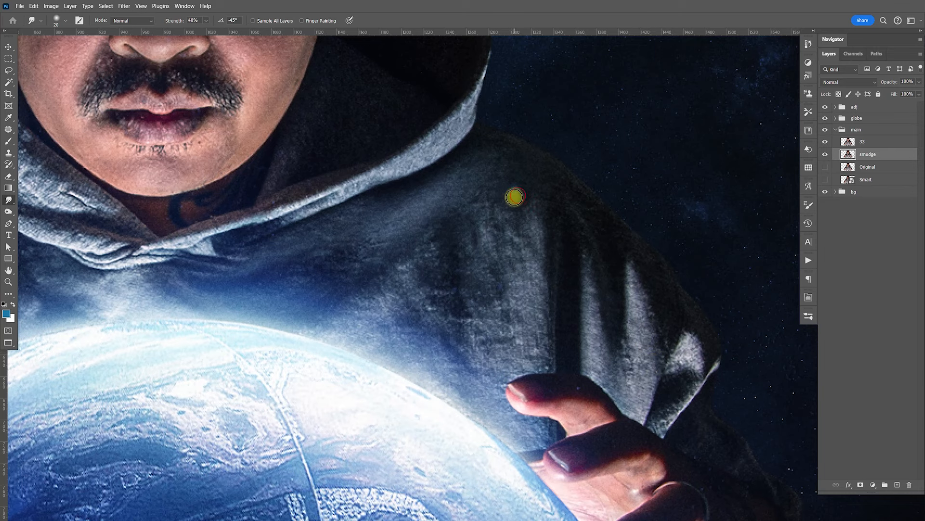
drag(521, 239, 444, 160)
drag(565, 231, 492, 231)
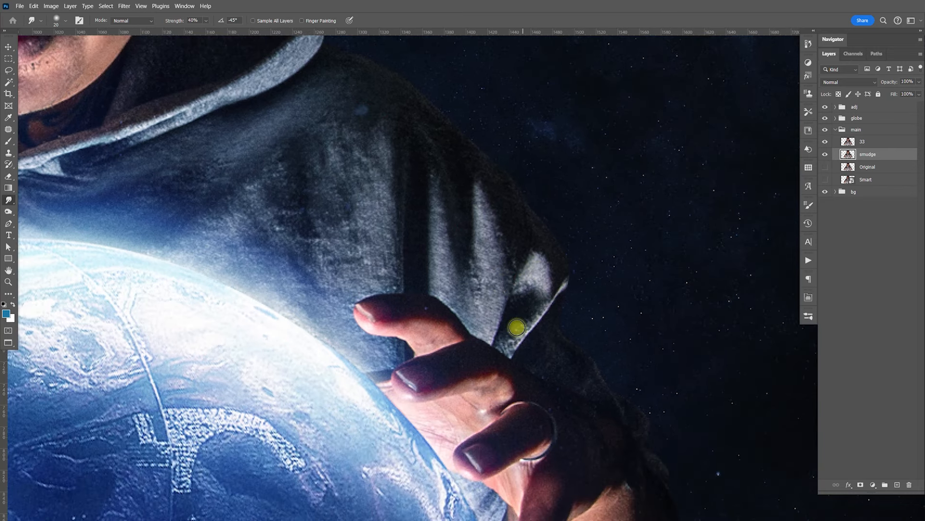
Smooth the skin of the left-hand forearm beside the globe with the 20 px Smudge brush.
drag(574, 453, 467, 190)
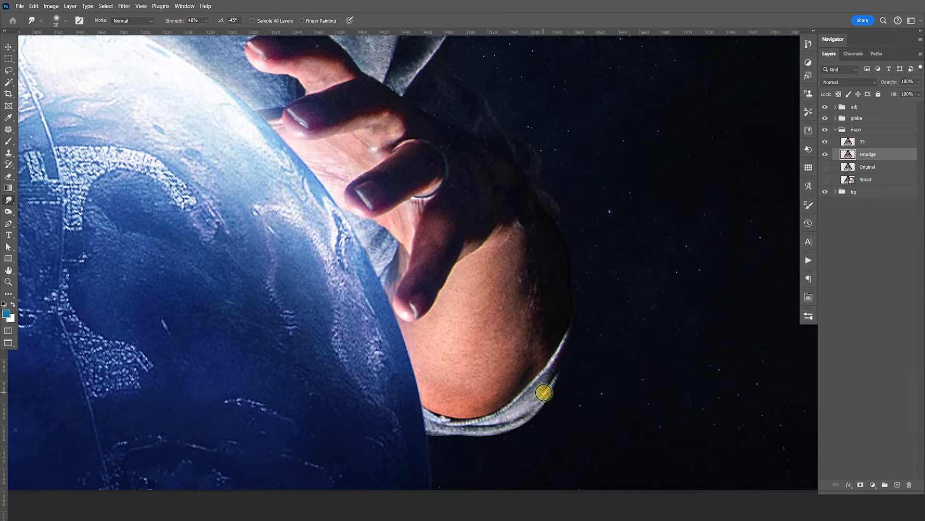
drag(308, 370, 626, 400)
drag(440, 362, 627, 347)
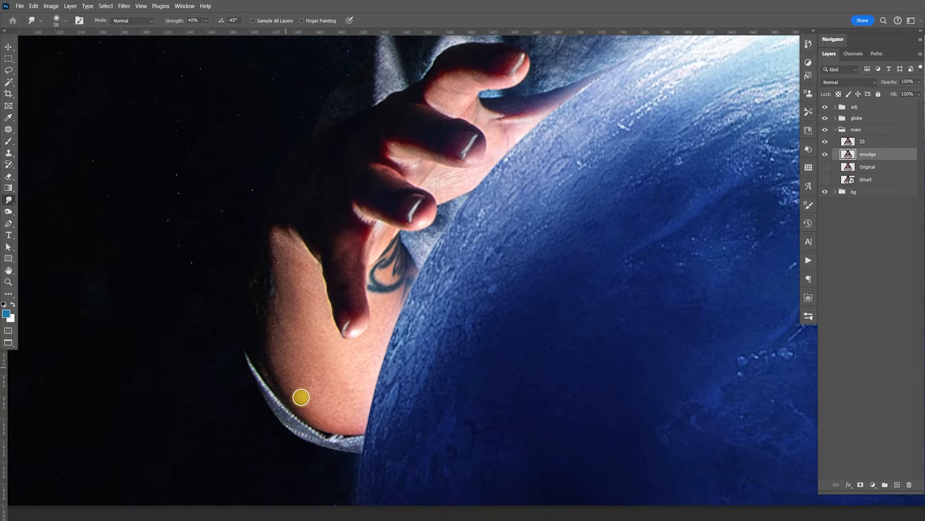
Smudge the skin of the right-hand forearm smooth between the thumb and the sleeve cuff.
drag(634, 309, 598, 338)
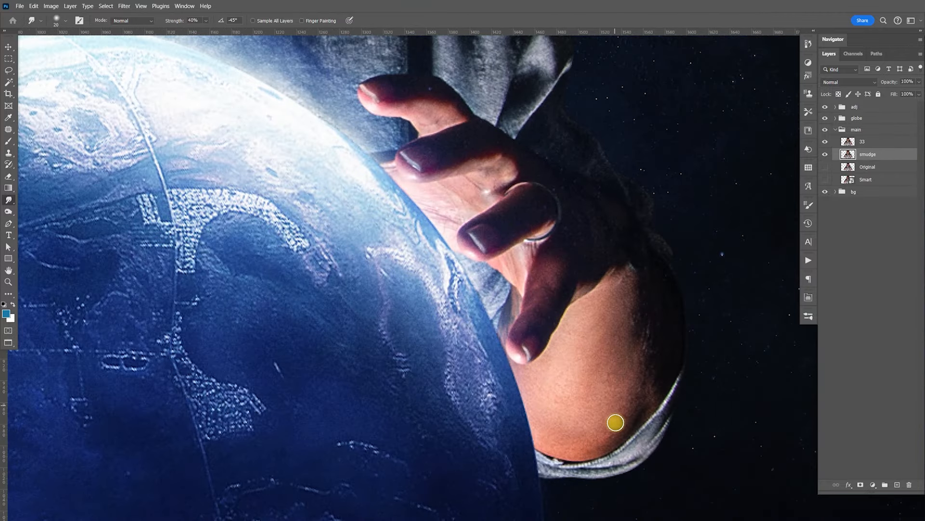
scroll(636, 396, up, 5)
scroll(636, 395, left, 3)
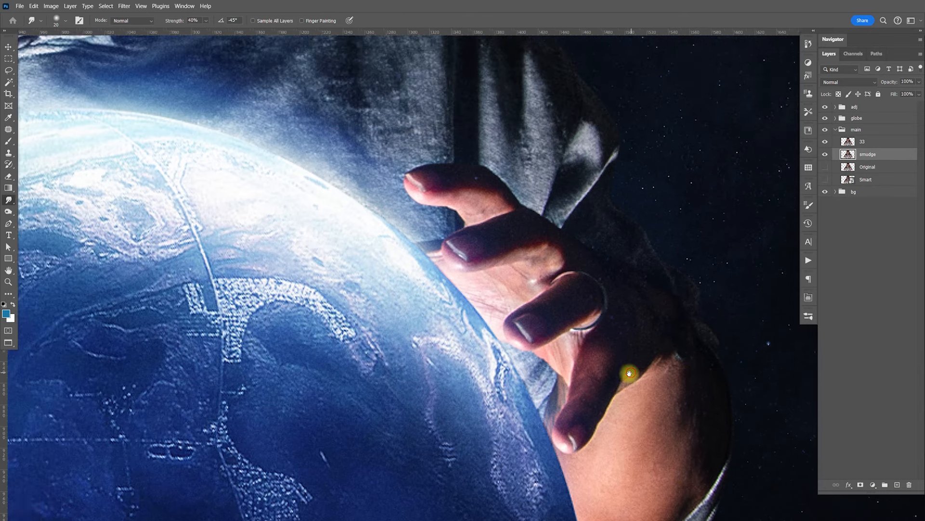
Duplicate the 33 and smudge layers together and merge the two copies into a single layer.
key(ctrl+minus)
key(ctrl+minus)
key(ctrl+minus)
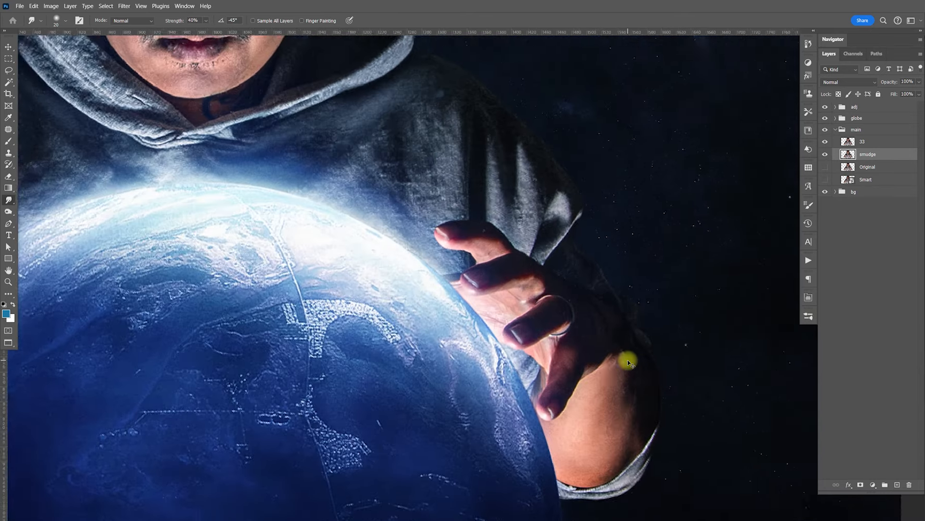
key(ctrl+plus)
key(v)
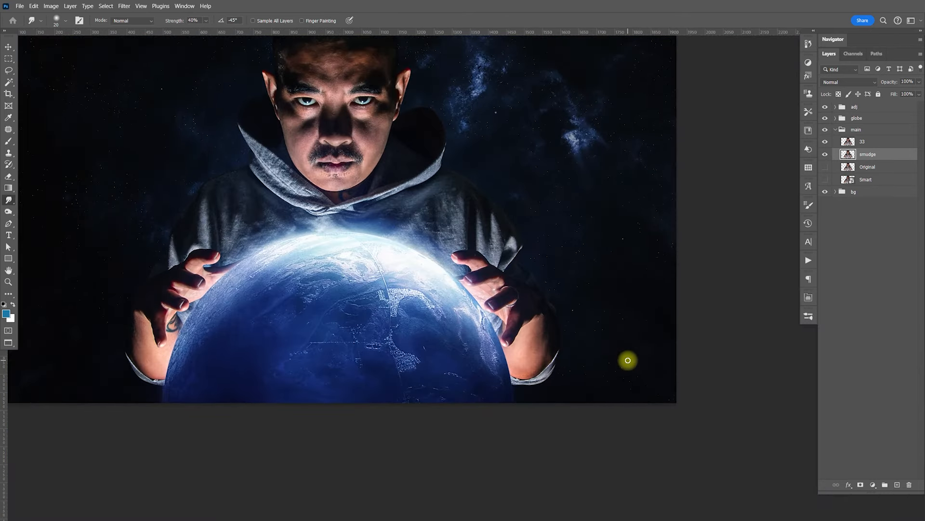
scroll(501, 244, up, 2)
scroll(501, 244, left, 4)
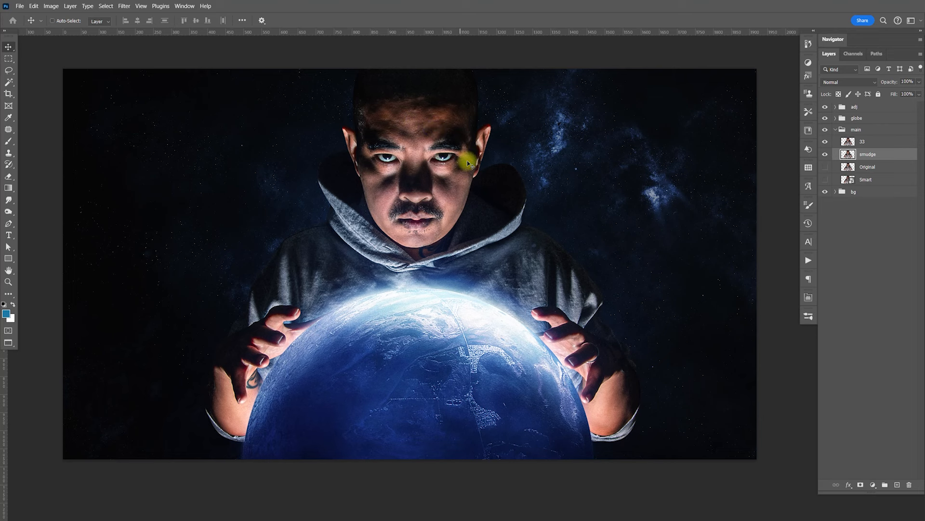
shift+click(872, 145)
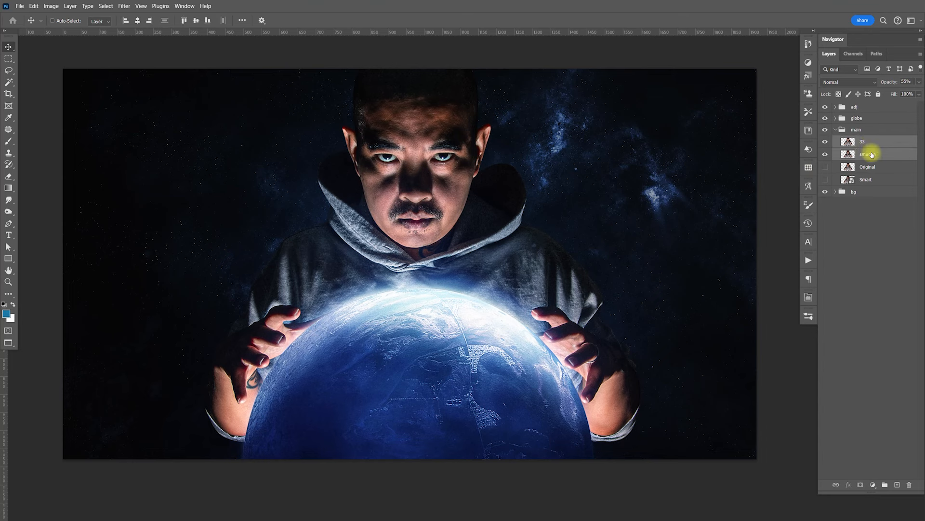
key(ctrl+j)
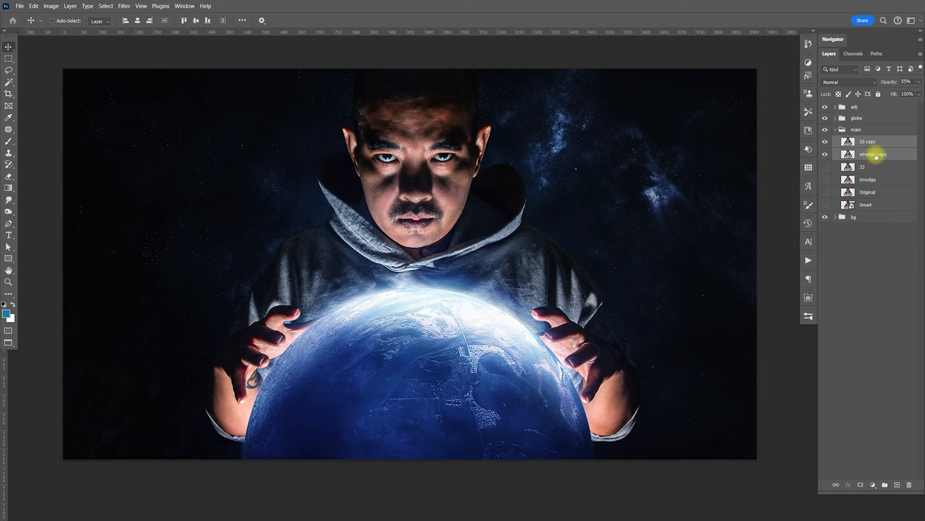
key(ctrl+e)
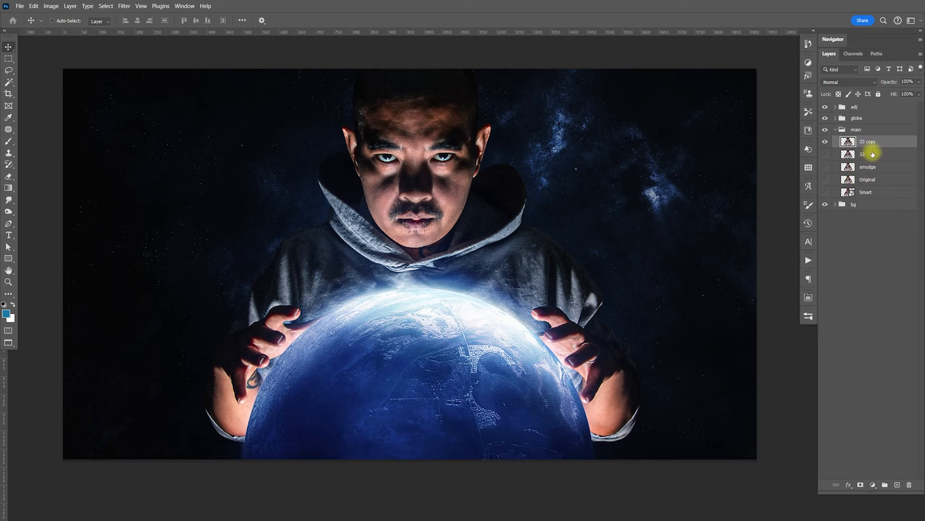
Patch the uneven skin in the centre of the forehead on the merged copy with the Patch tool.
key(z)
drag(425, 131, 467, 178)
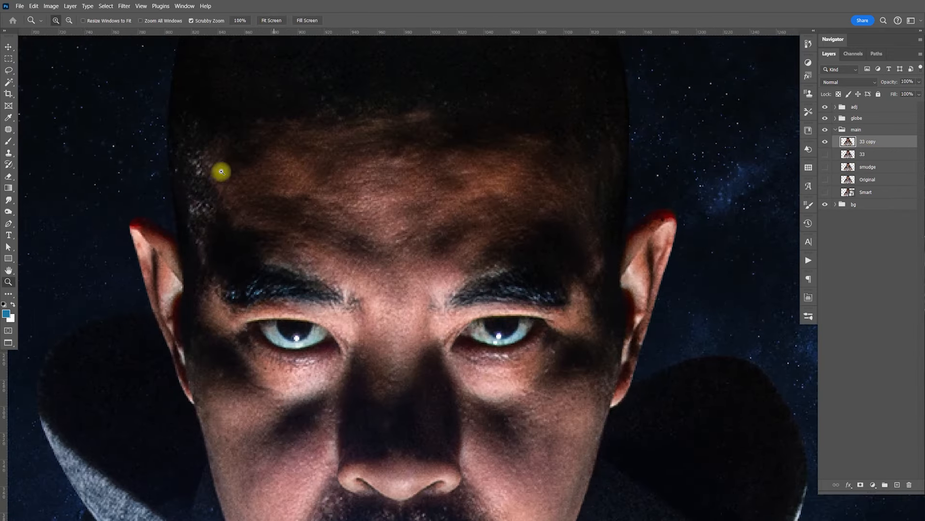
click(9, 129)
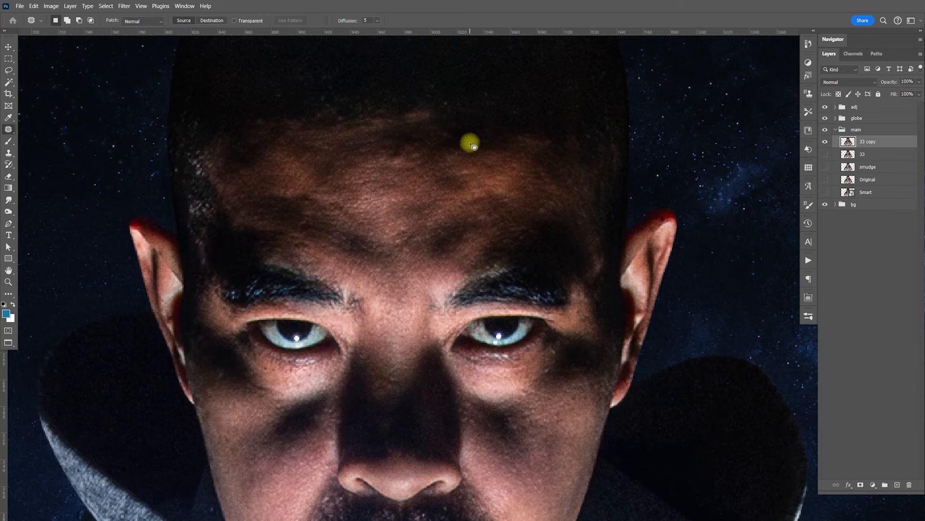
scroll(471, 145, down, 3)
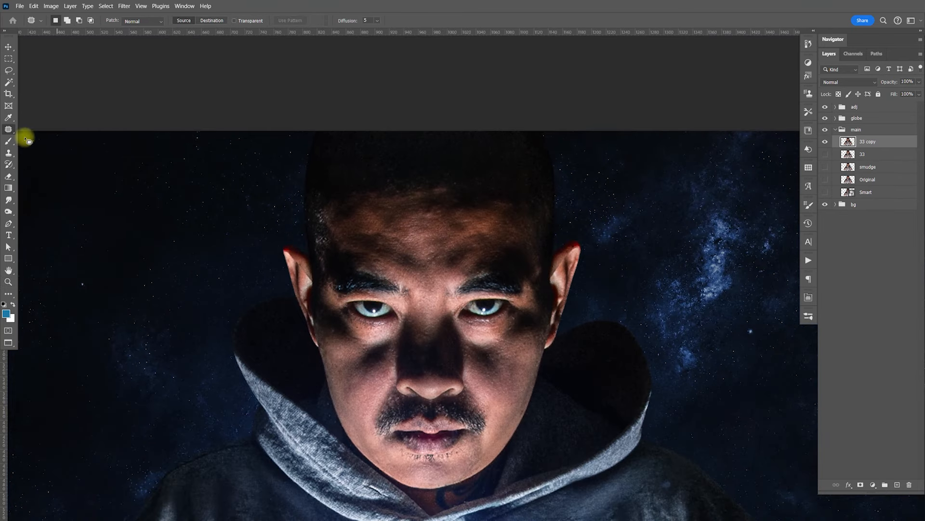
right_click(9, 130)
click(37, 147)
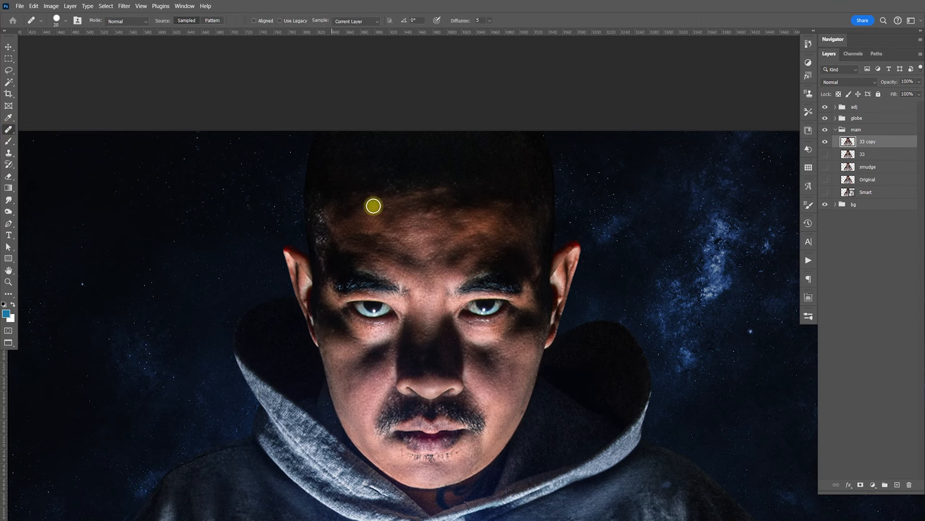
right_click(8, 130)
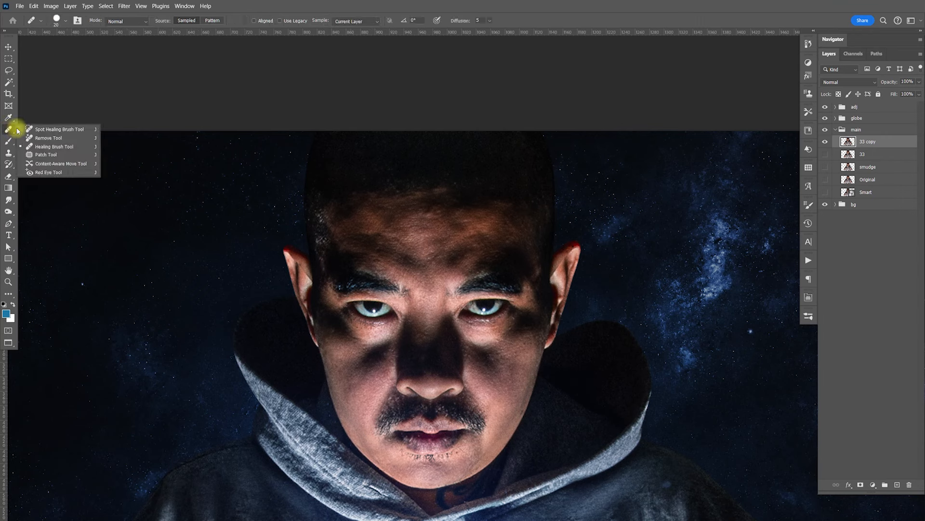
click(38, 158)
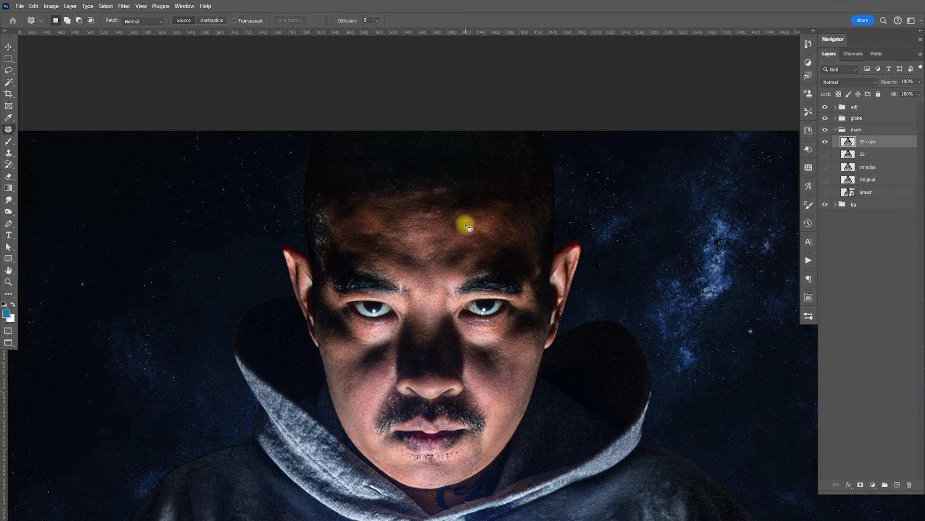
mouse_move(444, 222)
mouse_down()
mouse_move(475, 235)
mouse_move(448, 243)
mouse_move(438, 236)
mouse_move(479, 222)
mouse_move(454, 254)
mouse_move(424, 248)
mouse_up()
mouse_move(396, 212)
mouse_down()
mouse_move(424, 199)
mouse_move(479, 223)
mouse_move(434, 218)
mouse_move(443, 237)
mouse_up()
mouse_move(477, 199)
mouse_down()
mouse_move(489, 213)
mouse_move(451, 192)
mouse_move(436, 237)
mouse_move(490, 212)
mouse_move(419, 201)
mouse_move(465, 207)
mouse_move(471, 230)
mouse_up()
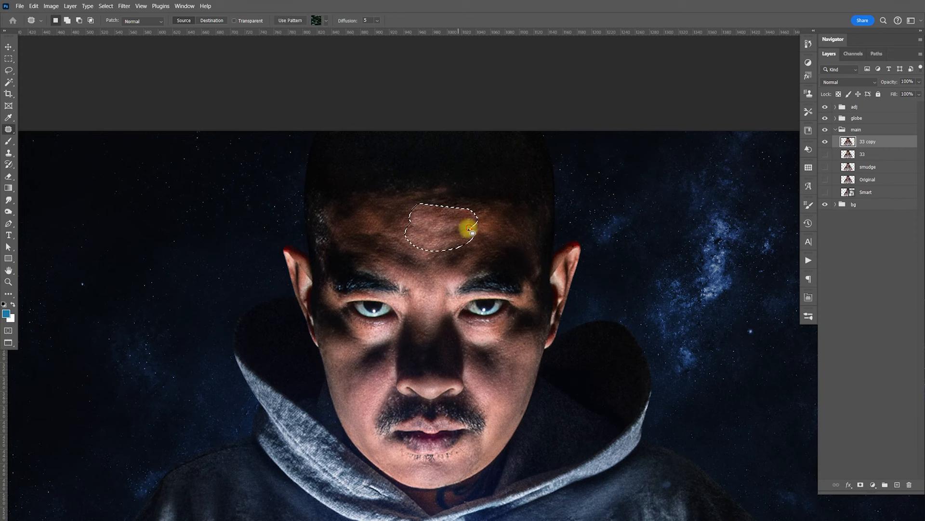
Patch the blotches on the left-hand side of the forehead above the eyebrow with clean skin from nearby.
mouse_move(379, 202)
mouse_down()
mouse_move(373, 220)
mouse_move(411, 232)
mouse_up()
drag(411, 229, 429, 233)
key(ctrl+d)
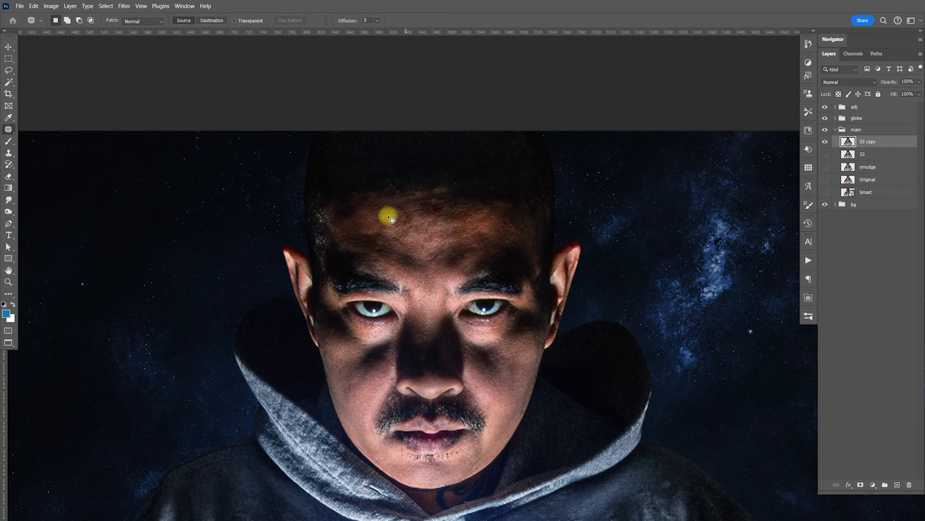
drag(332, 218, 356, 209)
drag(358, 215, 400, 214)
key(ctrl+d)
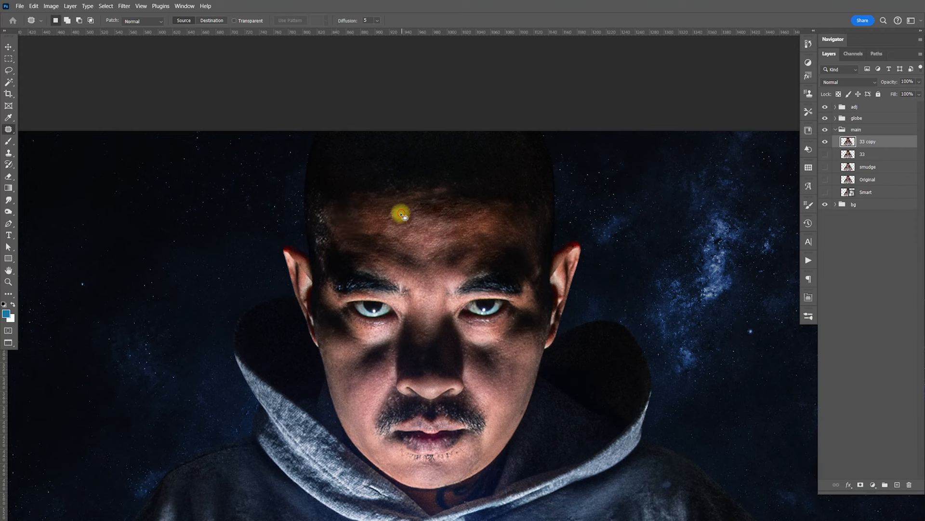
drag(381, 245, 388, 225)
key(ctrl+d)
Patch the remaining dark and light blotches across the middle of the forehead below the hairline.
mouse_move(389, 234)
mouse_down()
mouse_move(404, 218)
mouse_move(453, 218)
mouse_up()
mouse_move(450, 210)
mouse_down()
mouse_move(434, 223)
mouse_move(502, 205)
mouse_move(450, 233)
mouse_move(433, 215)
mouse_move(416, 224)
mouse_move(490, 204)
mouse_move(417, 223)
mouse_move(413, 208)
mouse_up()
click(440, 240)
drag(444, 212, 436, 233)
click(487, 221)
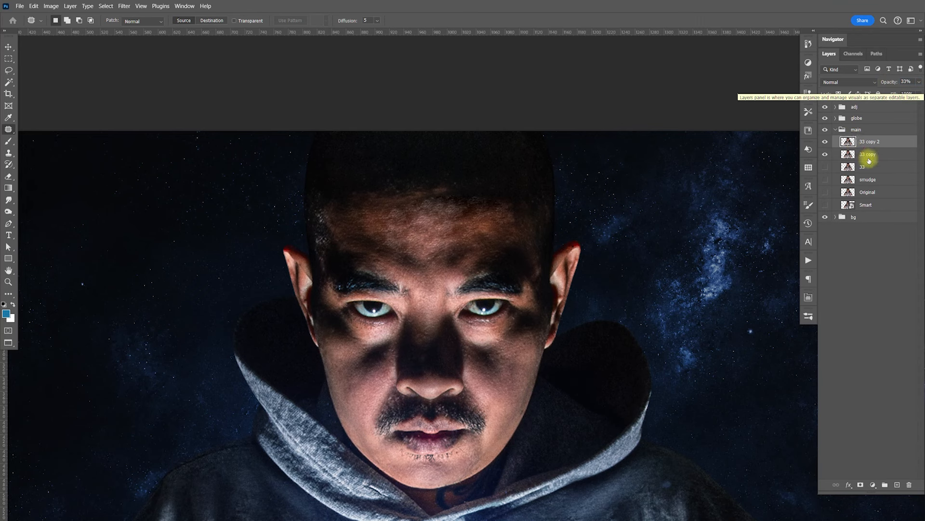
Rename the 33 copy layer as smudge and smooth the whole forehead on it with a 25 px Smudge brush.
click(869, 155)
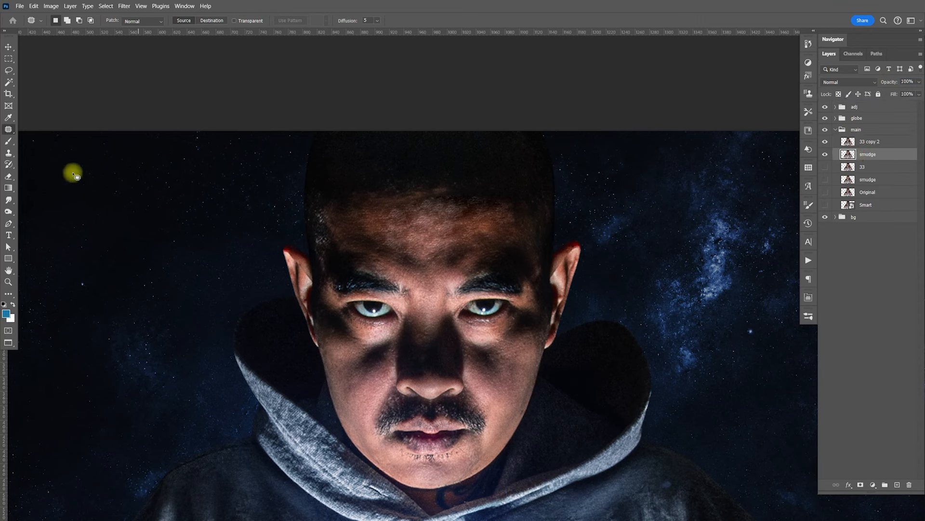
click(8, 199)
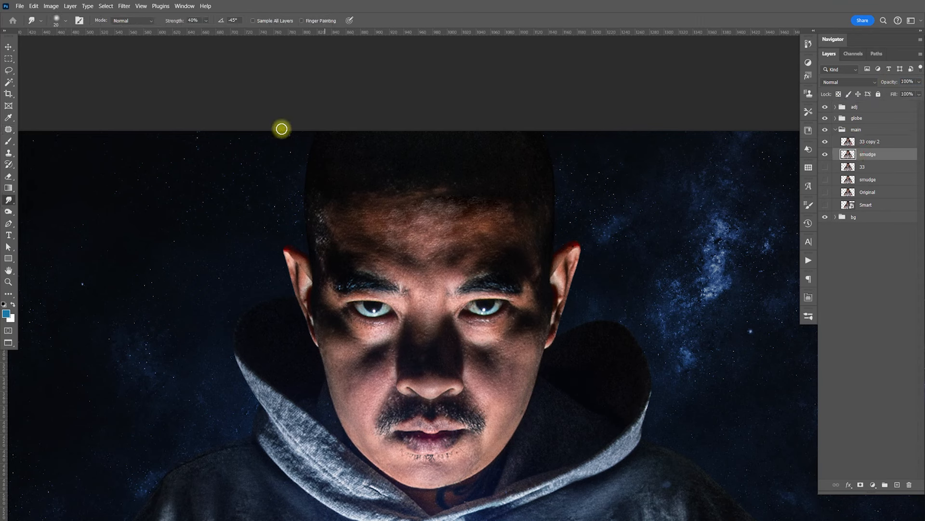
key(])
mouse_move(358, 218)
mouse_down()
mouse_move(391, 230)
mouse_move(381, 212)
mouse_move(395, 212)
mouse_move(376, 210)
mouse_move(447, 211)
mouse_move(420, 219)
mouse_move(464, 206)
mouse_move(506, 226)
mouse_move(489, 238)
mouse_move(479, 222)
mouse_move(456, 245)
mouse_move(456, 226)
mouse_move(434, 249)
mouse_move(421, 225)
mouse_move(409, 241)
mouse_move(364, 221)
mouse_move(394, 225)
mouse_move(409, 214)
mouse_move(461, 209)
mouse_move(431, 222)
mouse_move(439, 226)
mouse_move(400, 228)
mouse_move(410, 226)
mouse_move(403, 254)
mouse_move(350, 238)
mouse_move(406, 256)
mouse_move(415, 269)
mouse_move(493, 236)
mouse_move(449, 220)
mouse_move(456, 209)
mouse_move(424, 209)
mouse_move(443, 208)
mouse_move(475, 228)
mouse_move(516, 228)
mouse_up()
drag(426, 253, 423, 259)
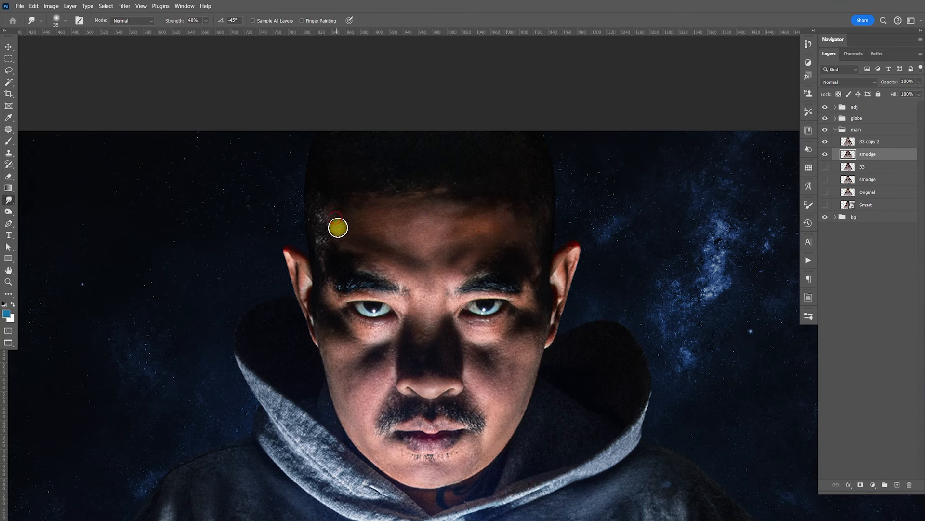
drag(434, 222, 456, 218)
Compare the retouched forehead with and without the new smudge layer and the 33 copy 2 layer.
key(ctrl+minus)
key(ctrl+minus)
key(ctrl+minus)
key(ctrl+minus)
key(ctrl+plus)
key(ctrl+plus)
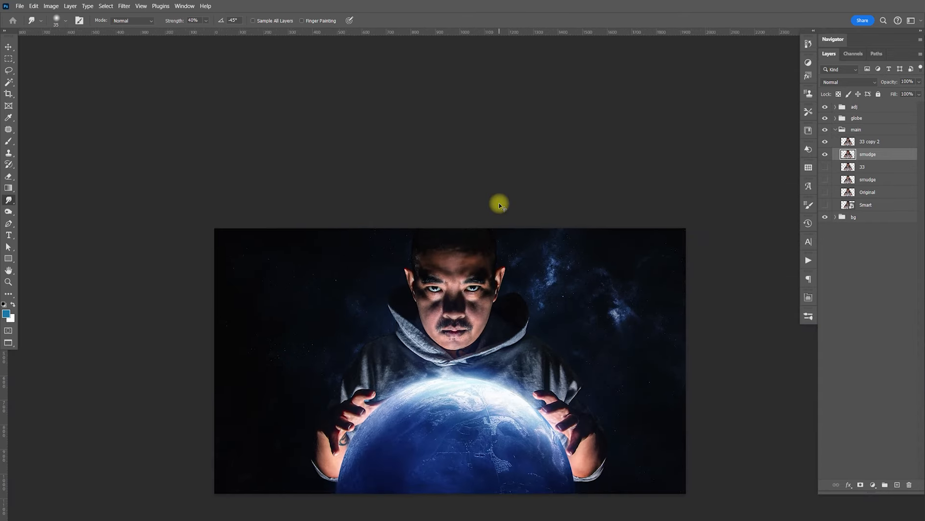
click(826, 154)
click(826, 155)
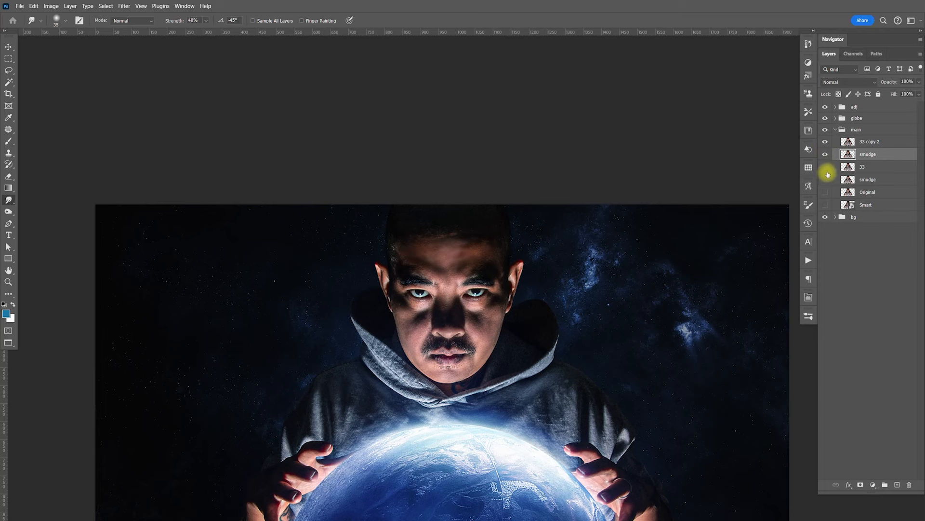
key(z)
drag(473, 244, 555, 275)
drag(593, 319, 590, 245)
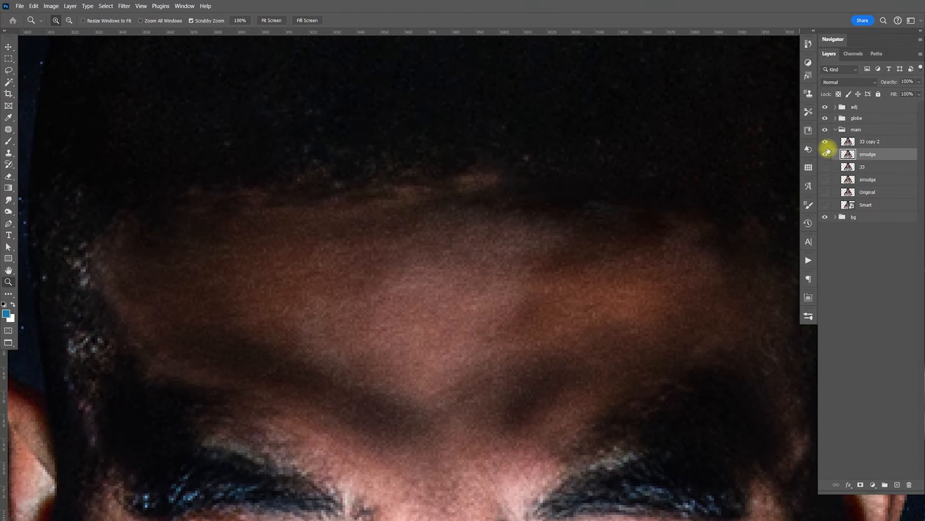
click(825, 142)
click(825, 143)
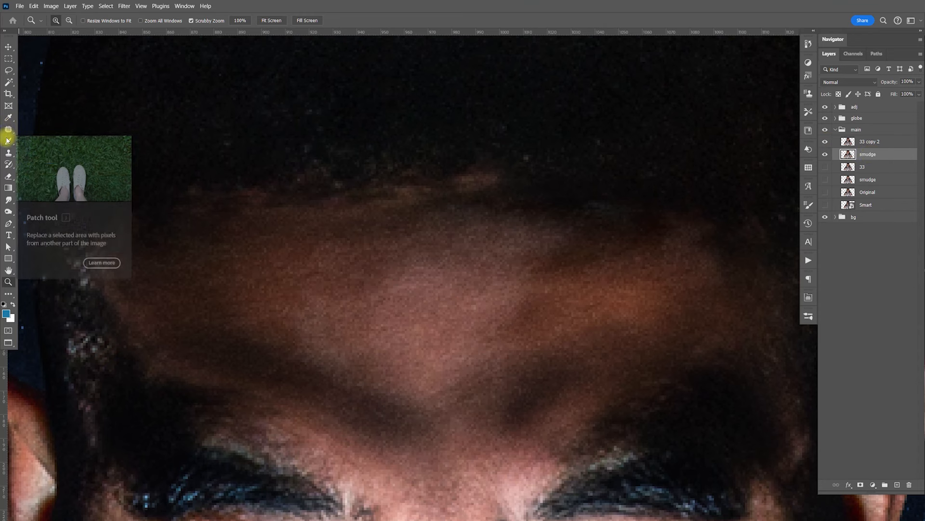
Clone dark hair over the light specks along the forehead hairline with a soft 25 px Clone Stamp brush.
click(9, 153)
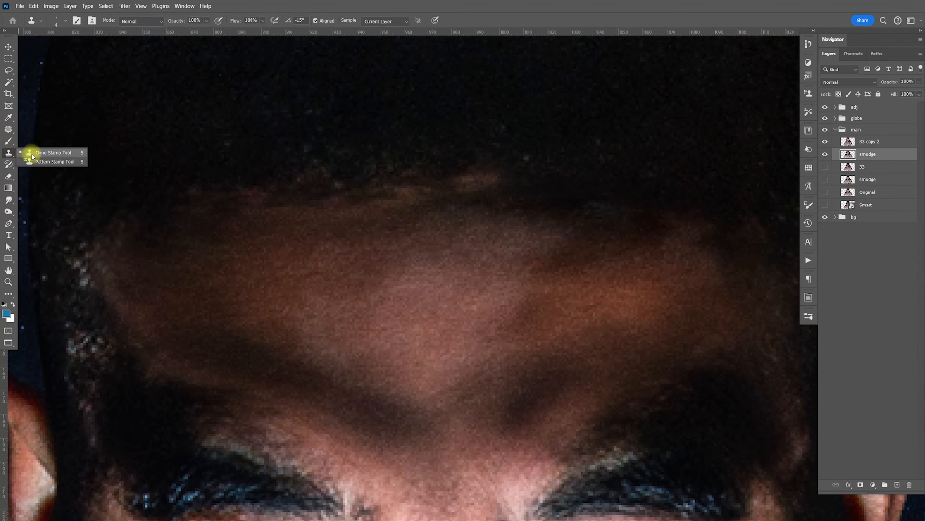
click(48, 153)
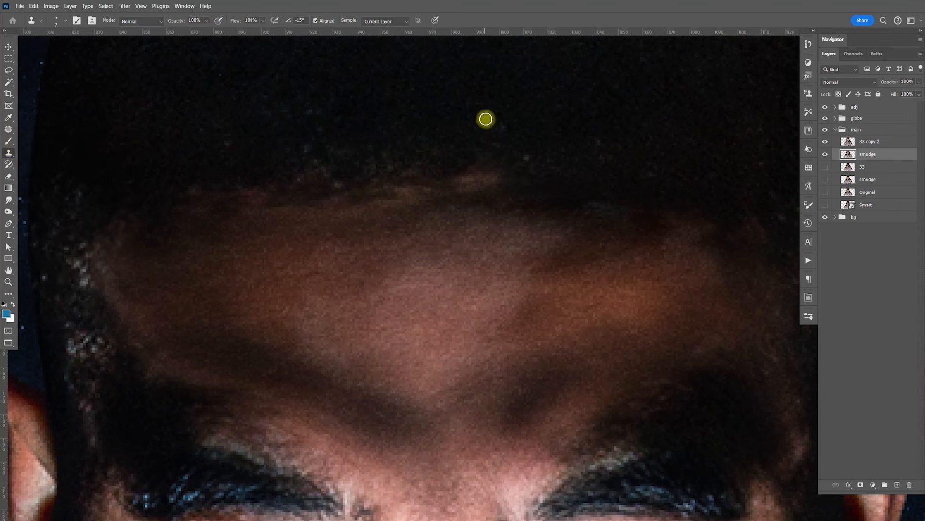
key(bracketright)
key(bracketright)
key(bracketright)
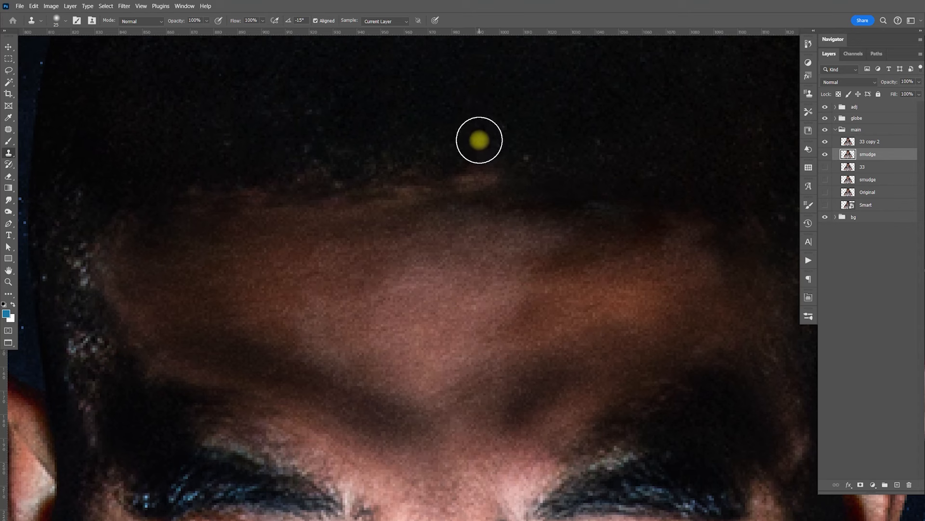
click(63, 21)
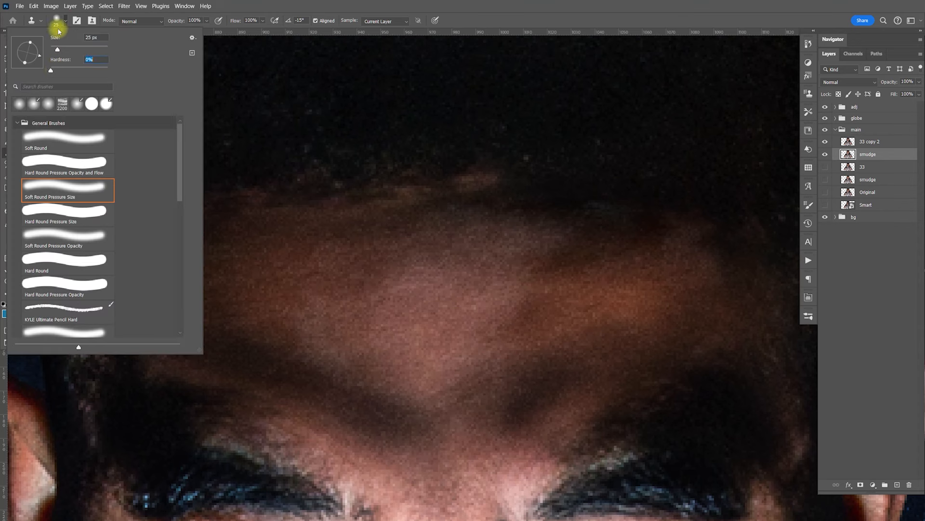
click(63, 22)
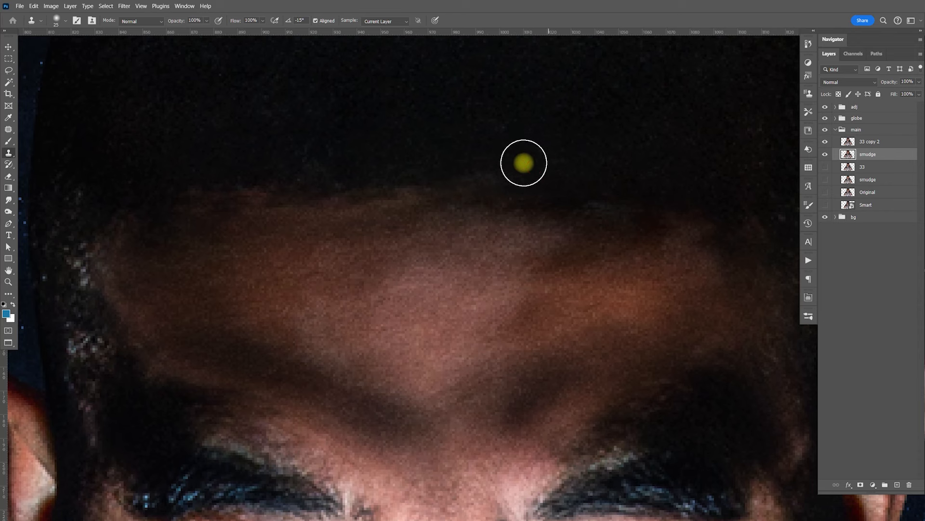
Clone dark hair over the bright specks on the left-hand temple above the ear.
scroll(472, 147, left, 5)
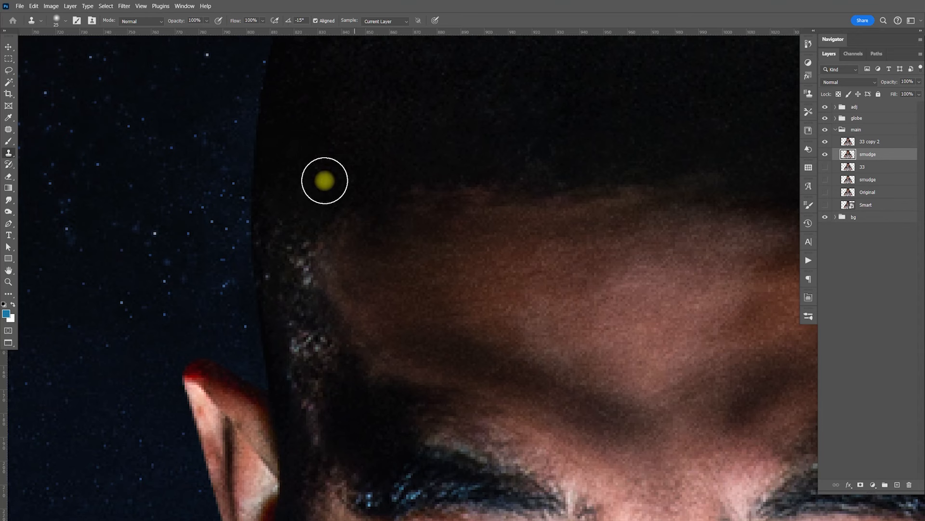
mouse_move(325, 181)
mouse_down()
mouse_move(283, 256)
mouse_move(300, 334)
mouse_move(299, 316)
mouse_move(284, 316)
mouse_move(292, 342)
mouse_move(315, 352)
mouse_move(305, 375)
mouse_up()
alt+click(400, 86)
drag(289, 326, 309, 413)
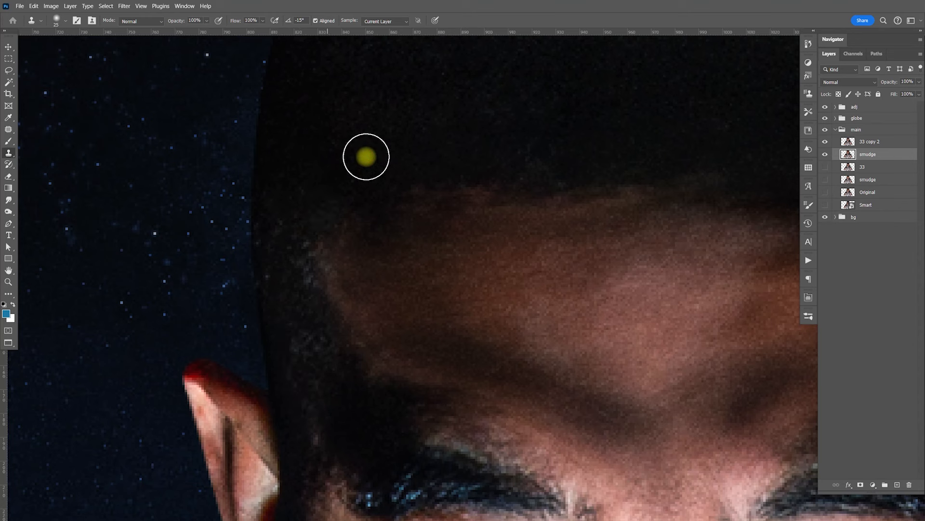
Patch the leftover light specks on the left-hand temple of the smudge layer, undoing the patches that do not fit.
click(8, 129)
mouse_move(295, 326)
mouse_down()
mouse_move(324, 362)
mouse_move(294, 328)
mouse_up()
drag(309, 345, 303, 143)
key(ctrl+z)
key(ctrl+z)
mouse_move(289, 238)
mouse_down()
mouse_move(291, 281)
mouse_move(299, 246)
mouse_up()
key(ctrl+z)
mouse_move(295, 331)
mouse_down()
mouse_move(316, 346)
mouse_move(300, 342)
mouse_move(303, 410)
mouse_move(321, 449)
mouse_move(305, 359)
mouse_up()
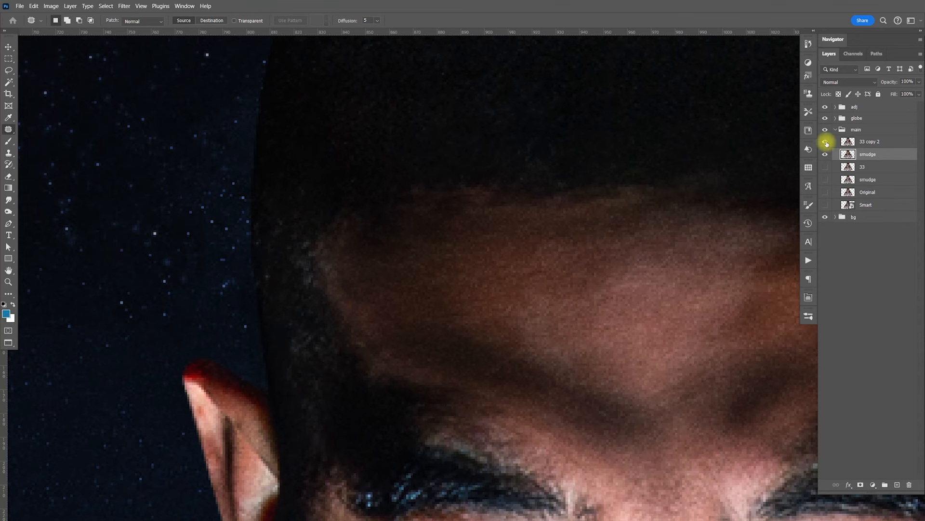
Patch the speckled left-hand temple on the 33 copy 2 layer with darker hair from higher up.
click(852, 131)
mouse_move(281, 225)
mouse_down()
mouse_move(282, 253)
mouse_move(304, 305)
mouse_move(313, 277)
mouse_move(300, 229)
mouse_up()
click(482, 204)
click(478, 205)
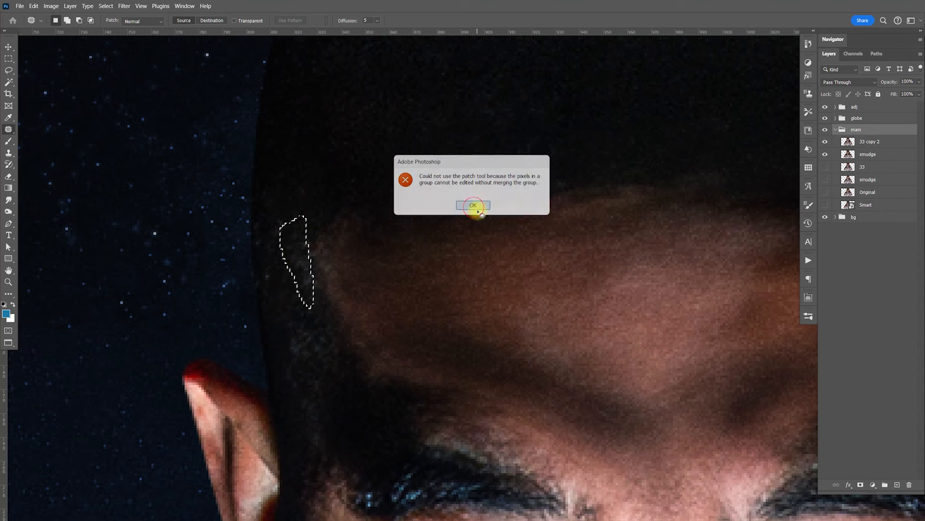
click(860, 142)
drag(294, 253, 294, 139)
key(ctrl+d)
mouse_move(280, 303)
mouse_down()
mouse_move(295, 306)
mouse_move(302, 372)
mouse_move(276, 313)
mouse_move(318, 99)
mouse_up()
key(ctrl+d)
Patch the rough skin and hairline on the right-hand side of the forehead on the 33 copy 2 layer.
drag(583, 209, 472, 194)
drag(630, 190, 471, 217)
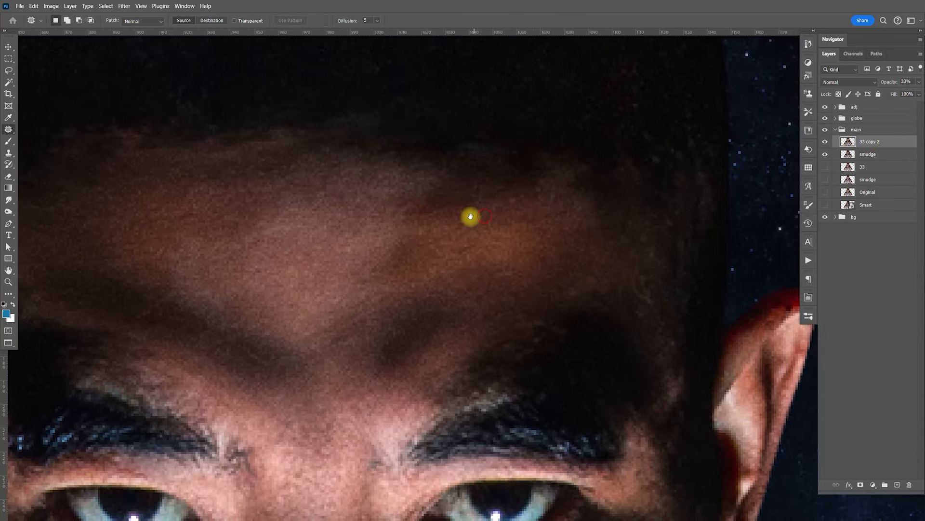
mouse_move(515, 159)
mouse_down()
mouse_move(523, 222)
mouse_move(566, 227)
mouse_up()
mouse_move(487, 194)
mouse_down()
mouse_move(428, 219)
mouse_move(517, 200)
mouse_move(506, 196)
mouse_up()
drag(509, 202, 530, 143)
key(ctrl+d)
mouse_move(486, 192)
mouse_down()
mouse_move(447, 203)
mouse_move(516, 218)
mouse_up()
drag(503, 211, 513, 192)
key(ctrl+d)
Patch the small remaining spots around the upper middle of the forehead and clear the selection.
mouse_move(307, 181)
mouse_down()
mouse_move(322, 227)
mouse_move(318, 171)
mouse_up()
drag(331, 192, 326, 132)
drag(319, 154, 317, 159)
drag(629, 215, 566, 191)
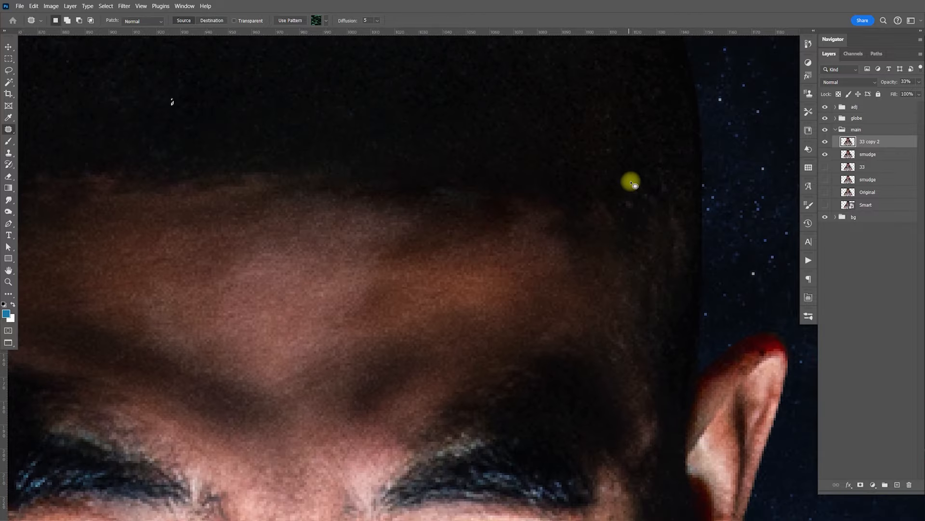
click(639, 155)
key(ctrl+minus)
key(ctrl+minus)
key(ctrl+minus)
key(ctrl+minus)
key(ctrl+minus)
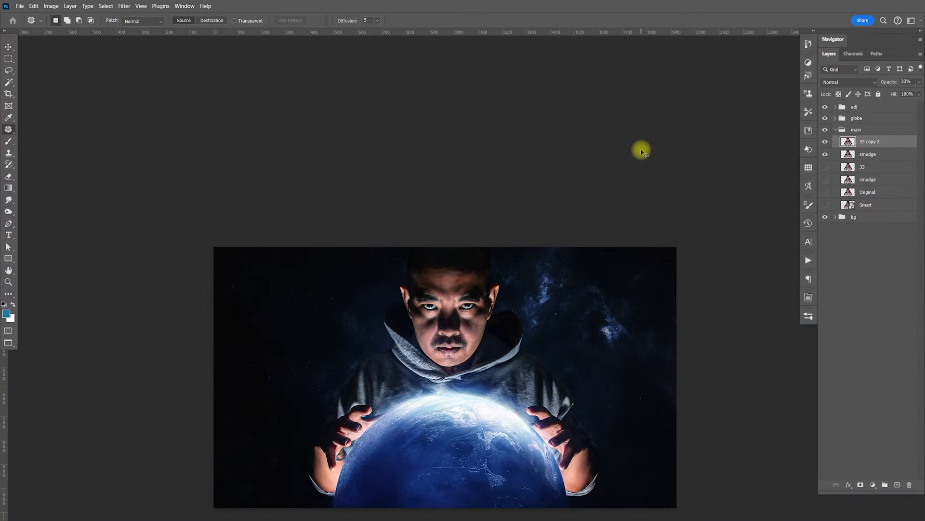
Duplicate the smudge layer and smooth the skin on the face of the copy with the Smudge tool at 40% strength.
key(v)
drag(531, 354, 522, 291)
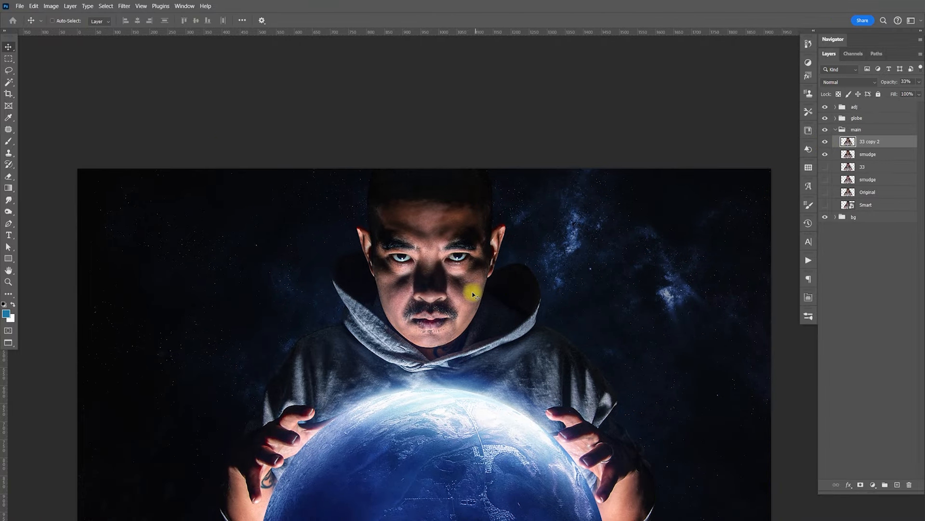
click(876, 155)
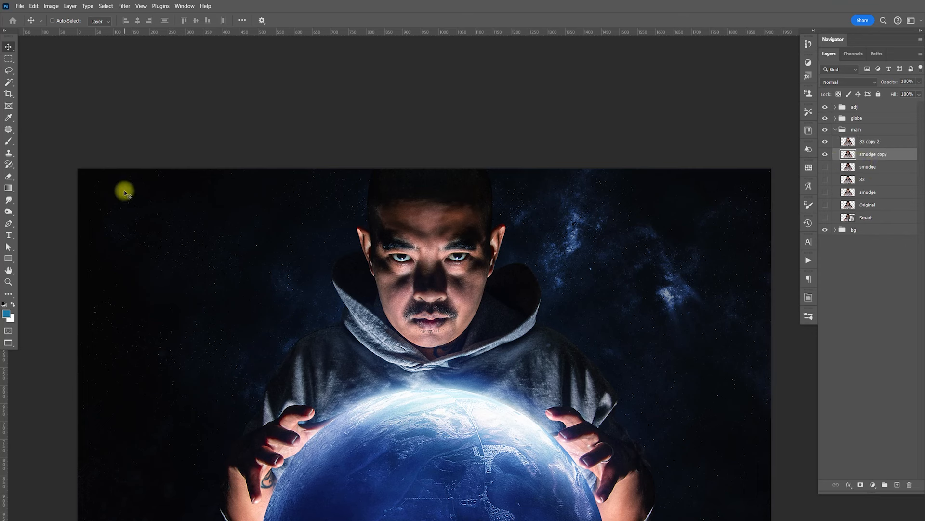
click(9, 201)
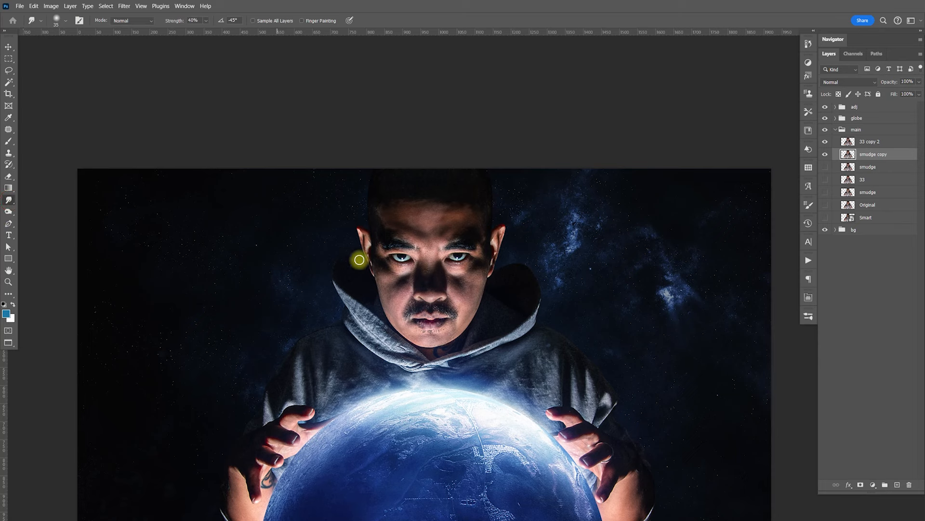
key(ctrl+plus)
key(ctrl+plus)
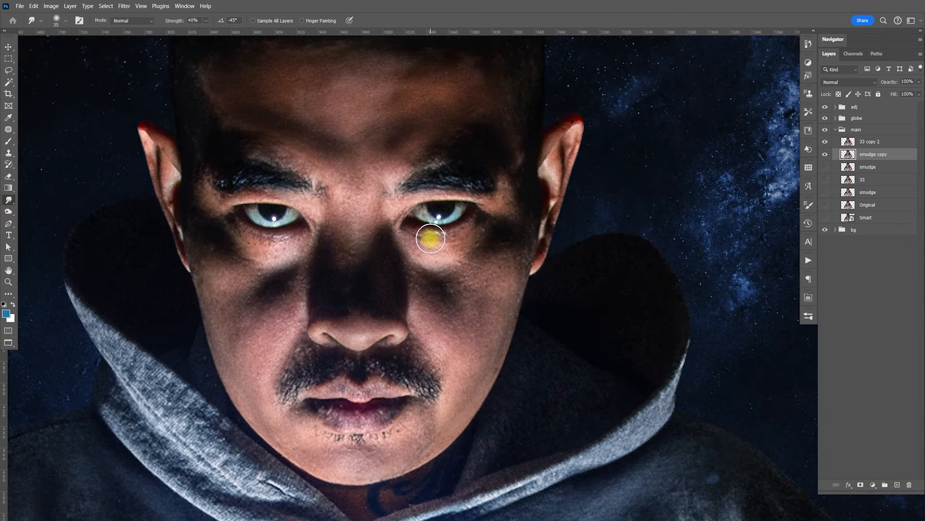
mouse_move(245, 305)
mouse_down()
mouse_move(226, 280)
mouse_move(264, 303)
mouse_move(275, 299)
mouse_move(252, 361)
mouse_move(229, 319)
mouse_move(253, 369)
mouse_move(268, 347)
mouse_move(453, 300)
mouse_move(432, 295)
mouse_move(464, 299)
mouse_move(493, 281)
mouse_move(455, 293)
mouse_move(478, 292)
mouse_move(504, 264)
mouse_move(474, 353)
mouse_move(438, 327)
mouse_move(474, 388)
mouse_move(341, 468)
mouse_up()
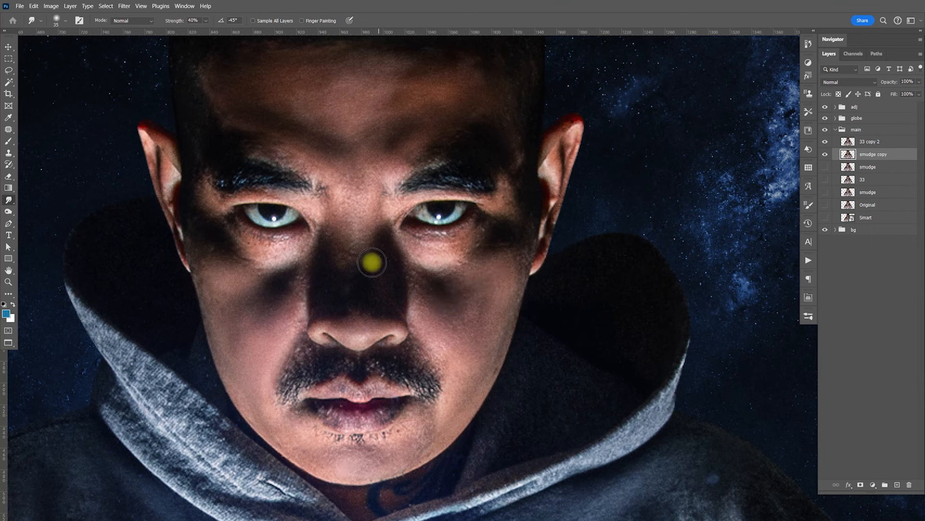
key(ctrl+minus)
key(ctrl+minus)
key(ctrl+minus)
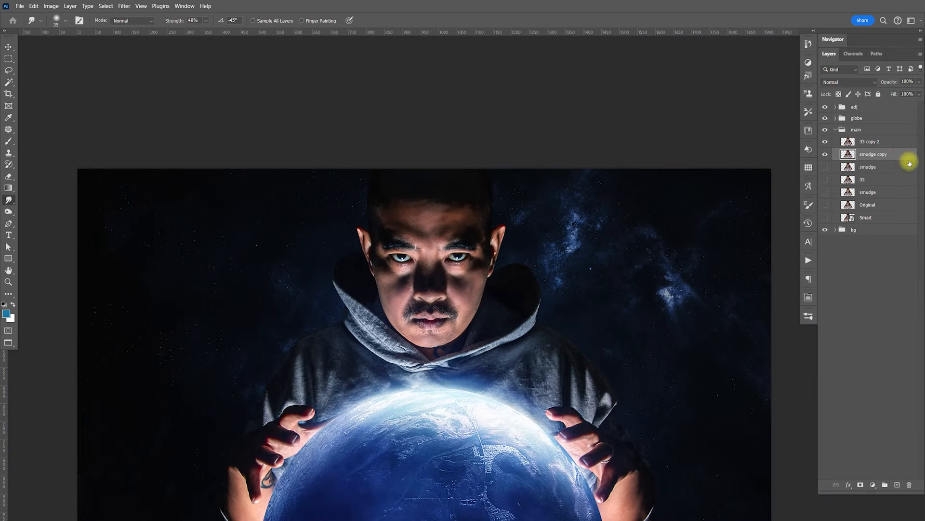
Delete the smudge copy layer and show the smudge layer beneath it.
key(Delete)
click(826, 154)
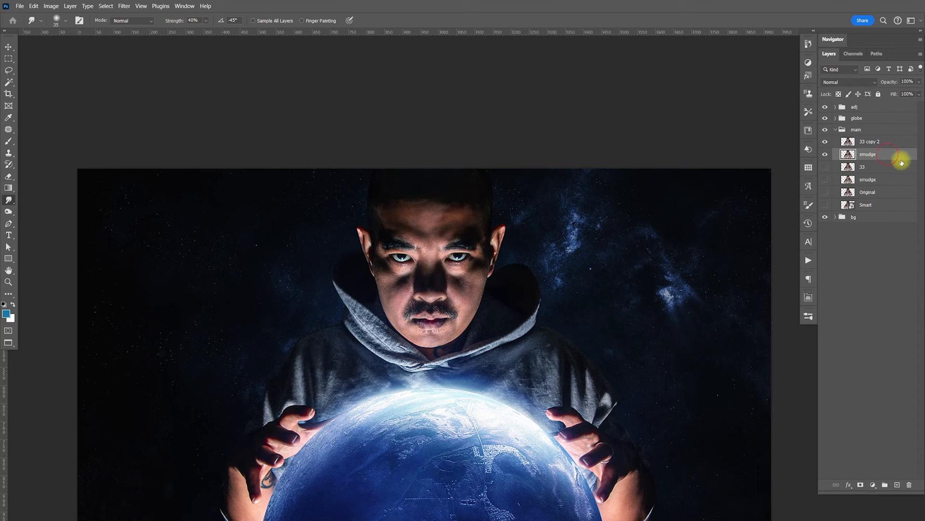
Run the Grey Noise action with the 33 copy 2 layer selected to add noise layers above it.
key(v)
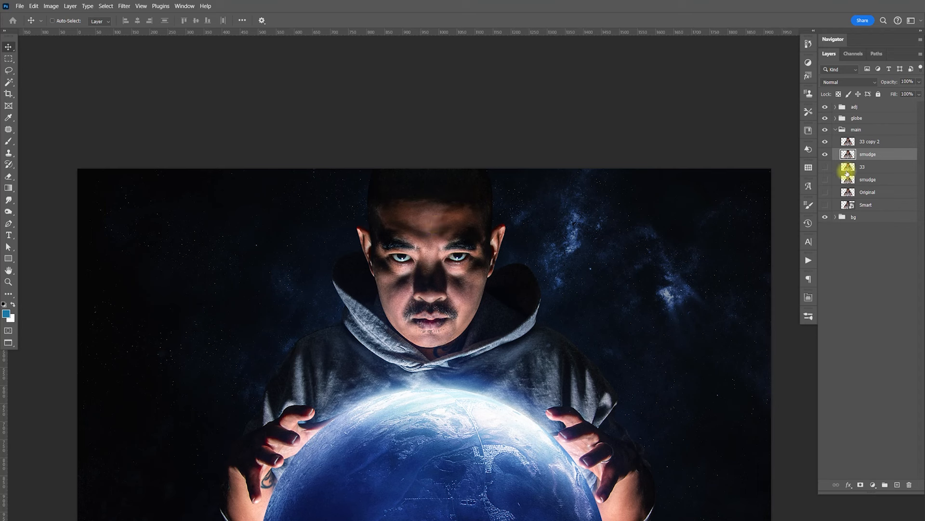
click(879, 143)
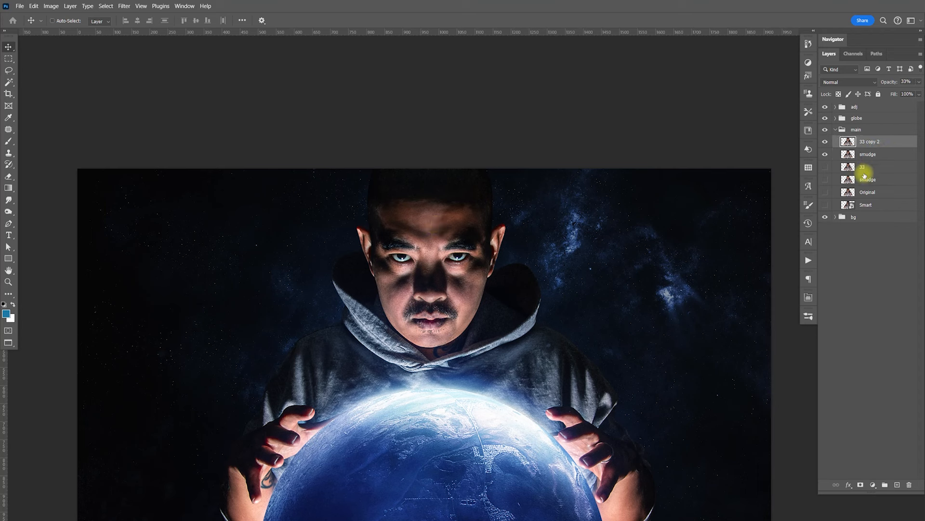
click(809, 261)
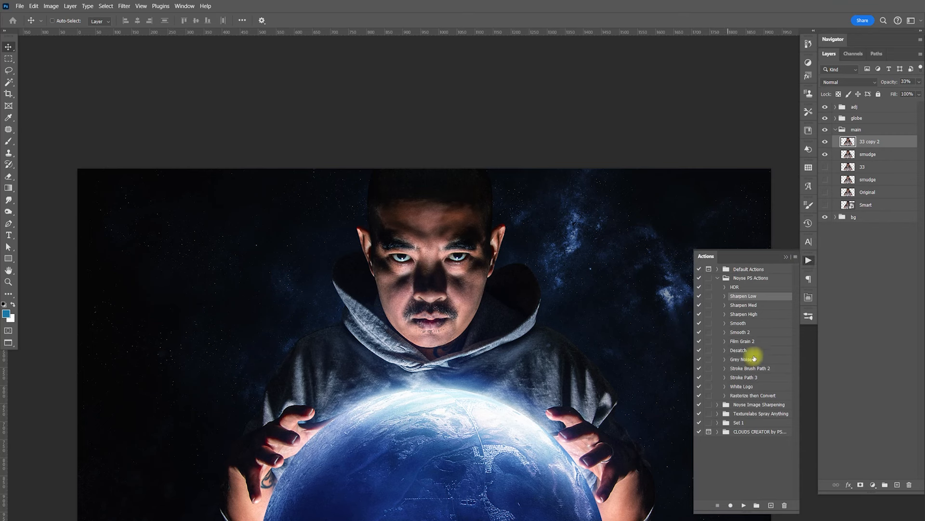
click(755, 359)
click(744, 506)
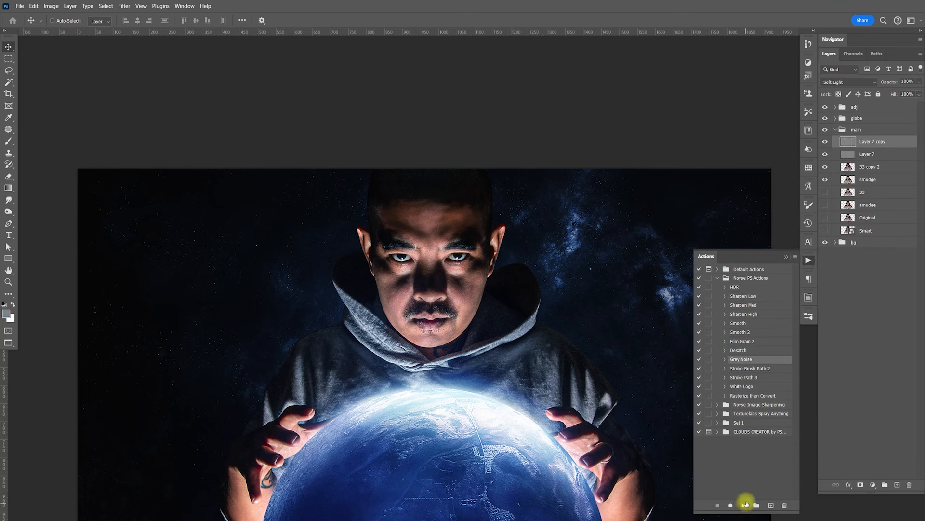
click(806, 264)
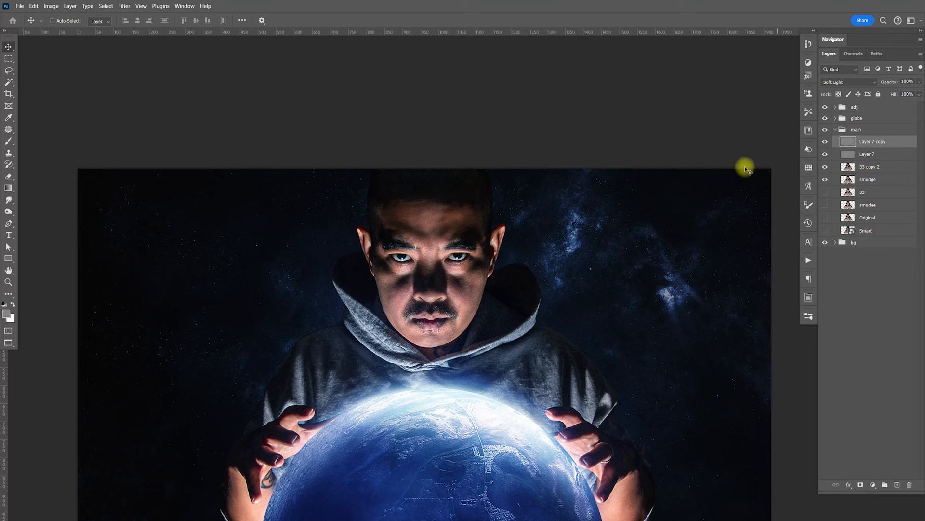
Duplicate the two grey noise layers and group all four of them as noise.
ctrl+click(883, 156)
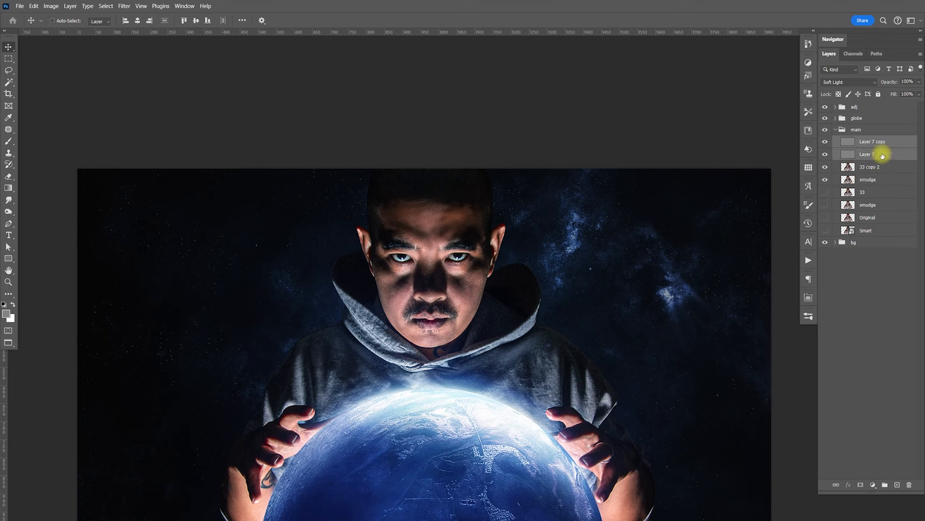
key(ctrl+j)
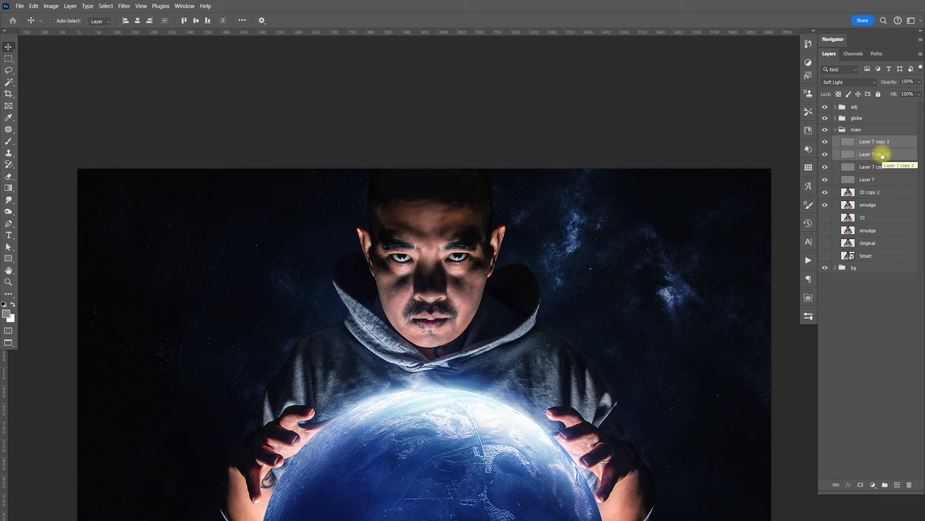
click(867, 179)
shift+click(882, 142)
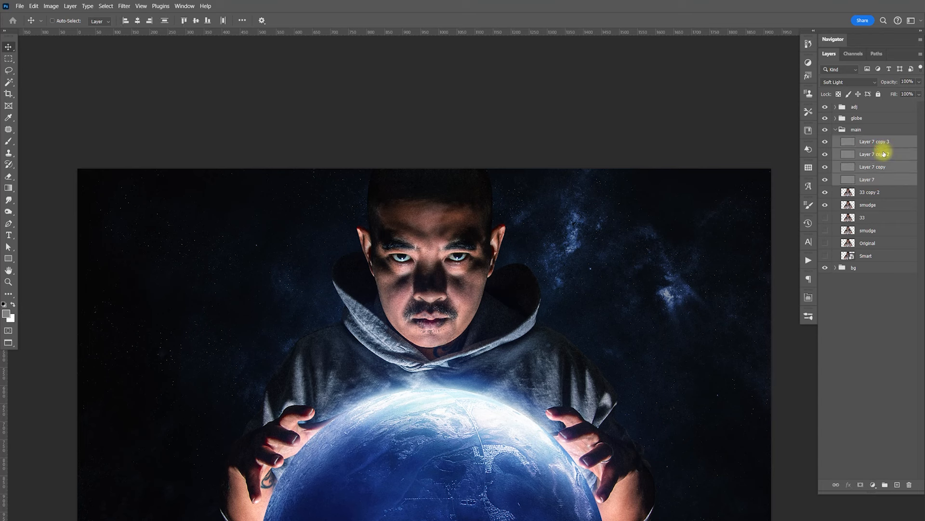
key(ctrl+g)
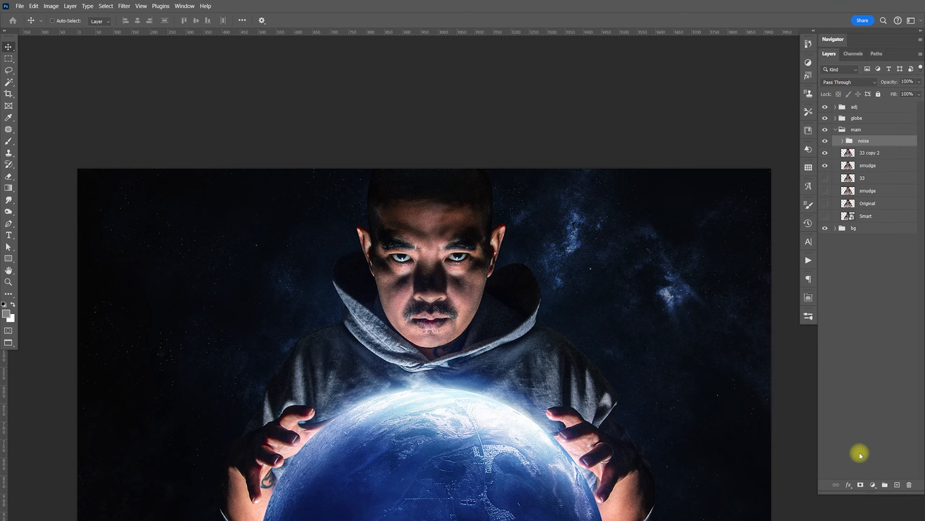
Add an inverted black mask to the noise group and paint white across the forehead with a size 70 brush.
click(860, 485)
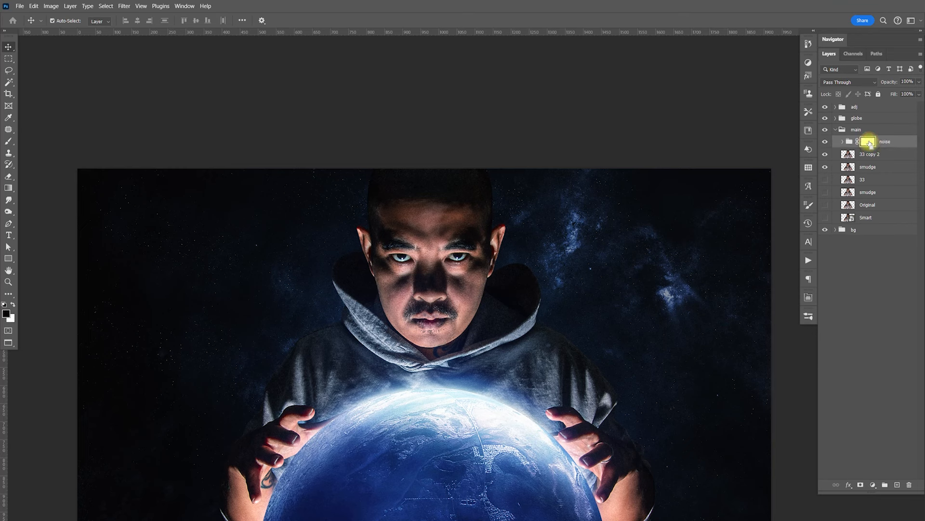
key(ctrl+i)
key(b)
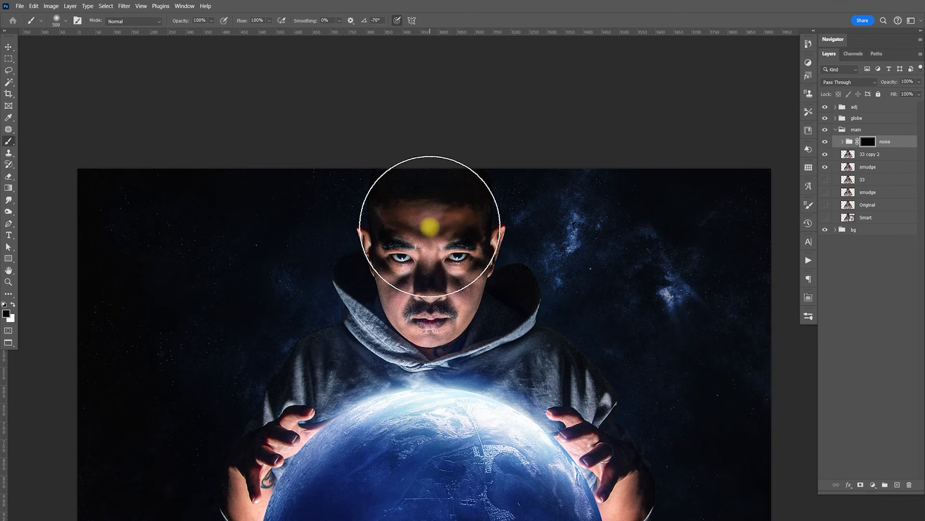
key(bracketleft)
key(bracketleft)
key(bracketleft)
key(bracketleft)
key(bracketleft)
key(bracketleft)
key(bracketleft)
key(bracketleft)
key(bracketleft)
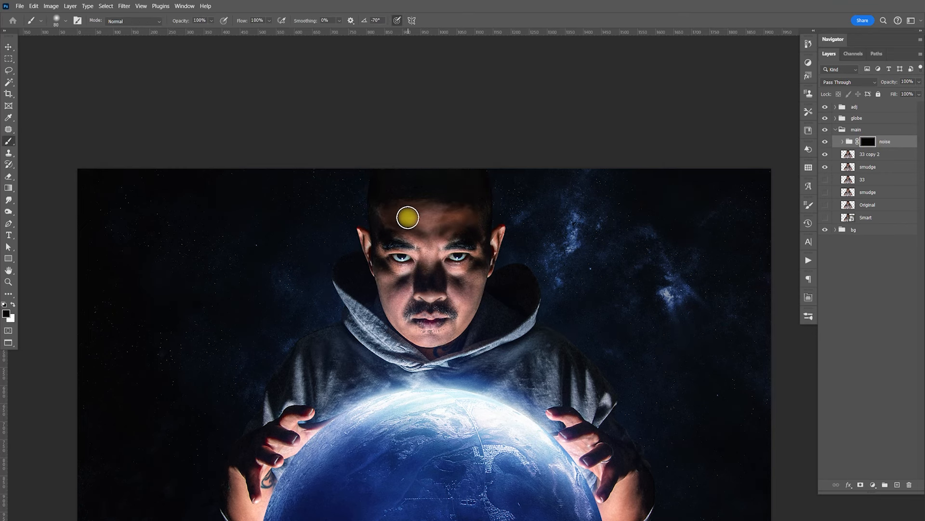
key(x)
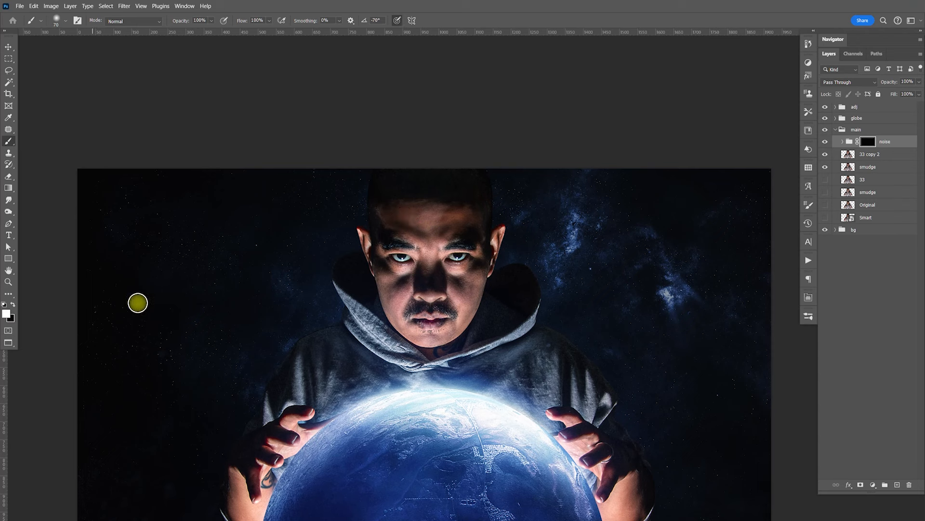
mouse_move(401, 217)
mouse_down()
mouse_move(445, 218)
mouse_move(444, 229)
mouse_move(384, 213)
mouse_move(469, 216)
mouse_move(432, 231)
mouse_move(471, 211)
mouse_up()
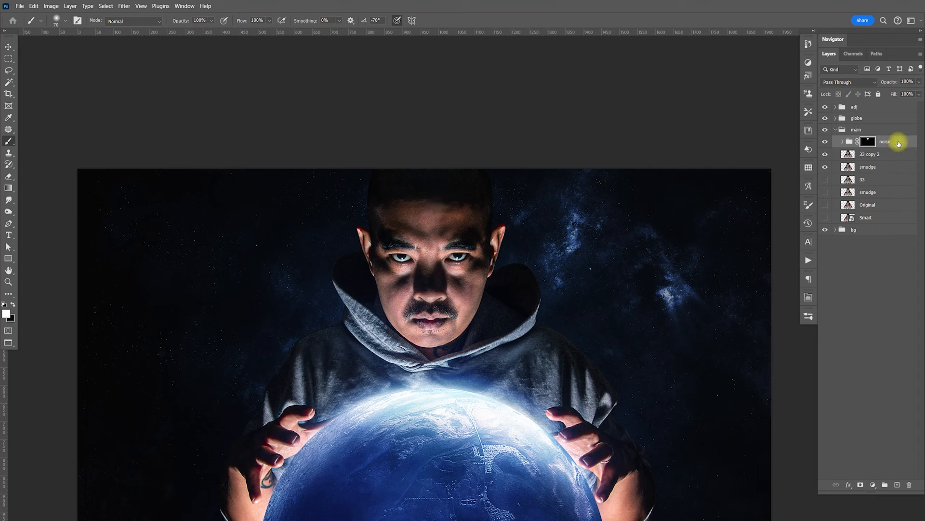
Set the noise group's opacity to 66% and merge it with the 33 copy 2 and smudge layers.
click(918, 95)
drag(918, 95, 879, 94)
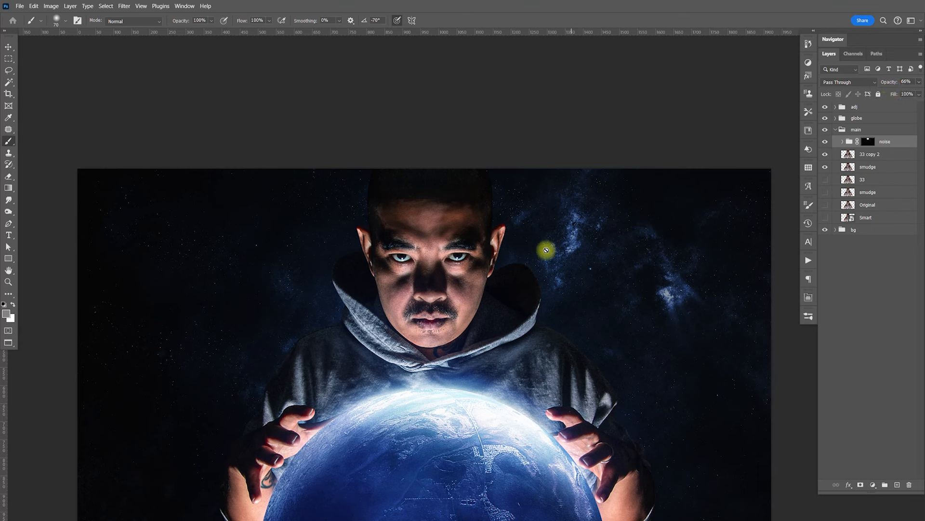
key(v)
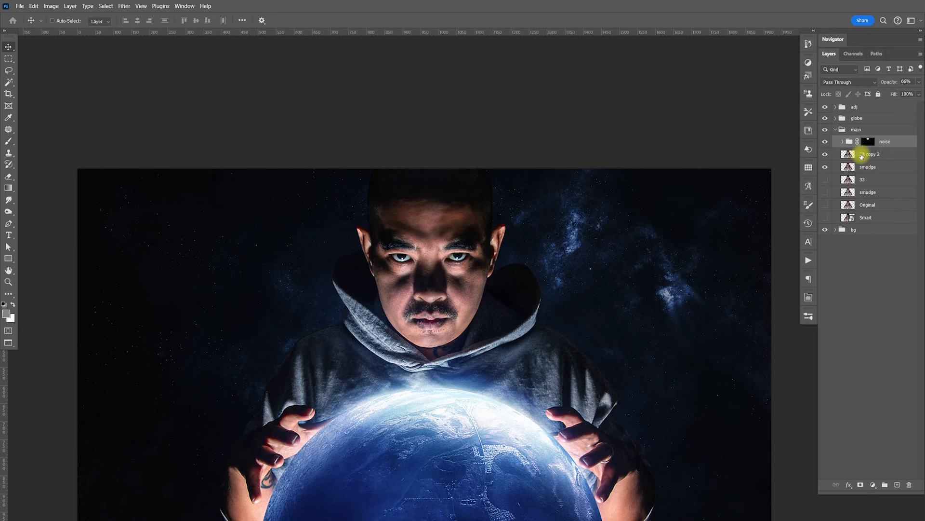
shift+click(871, 168)
key(ctrl+e)
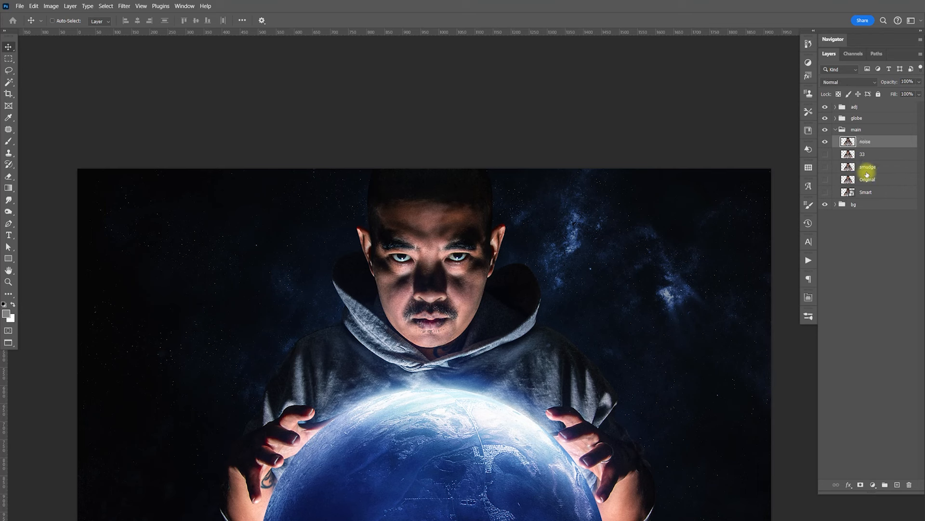
click(827, 143)
click(827, 142)
click(827, 143)
click(827, 143)
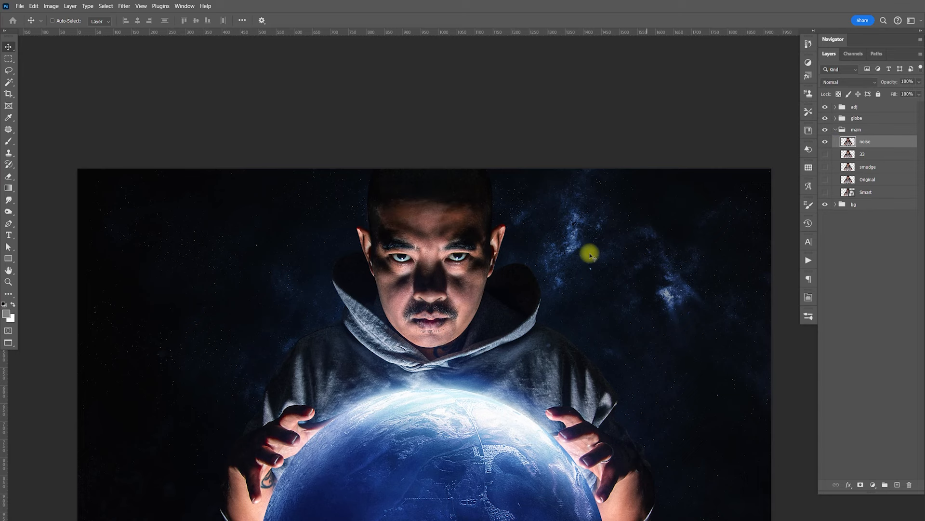
Group all the layers inside the main group and add a new empty layer clipped to that subgroup.
drag(531, 321, 586, 303)
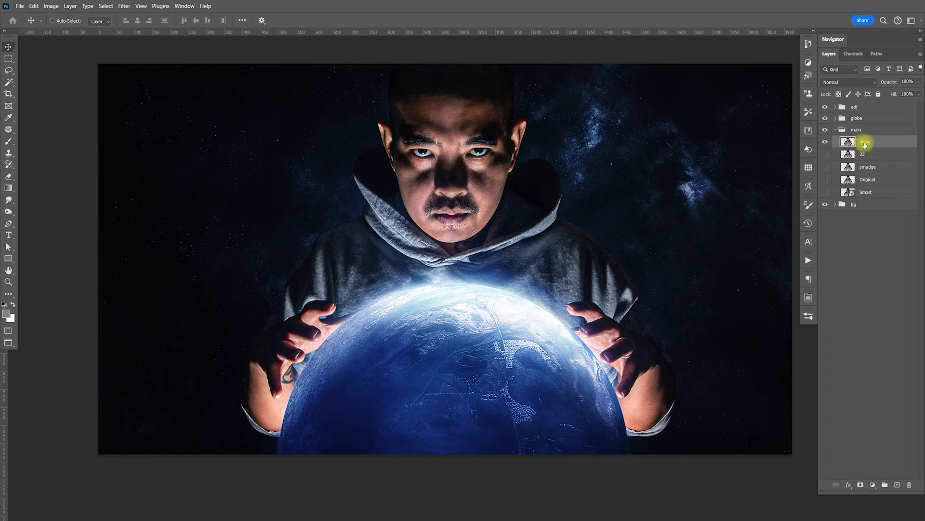
shift+click(882, 192)
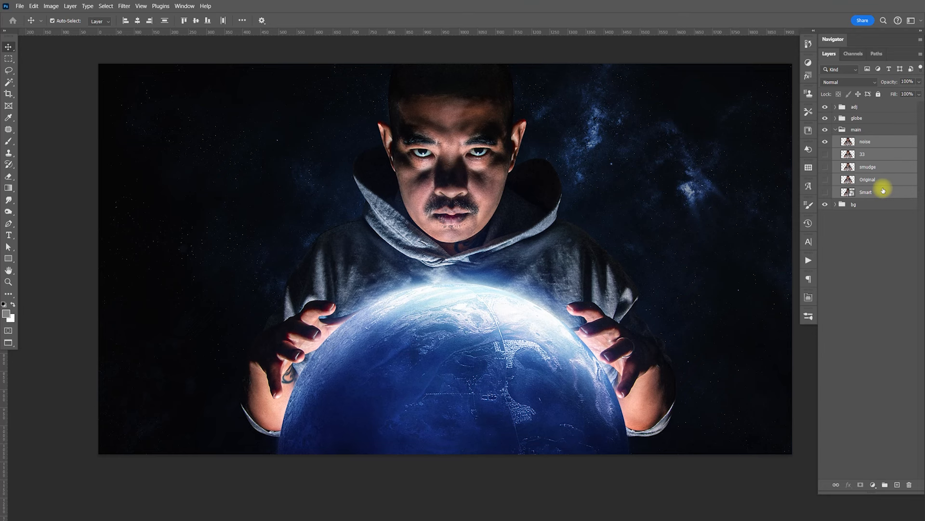
key(ctrl+g)
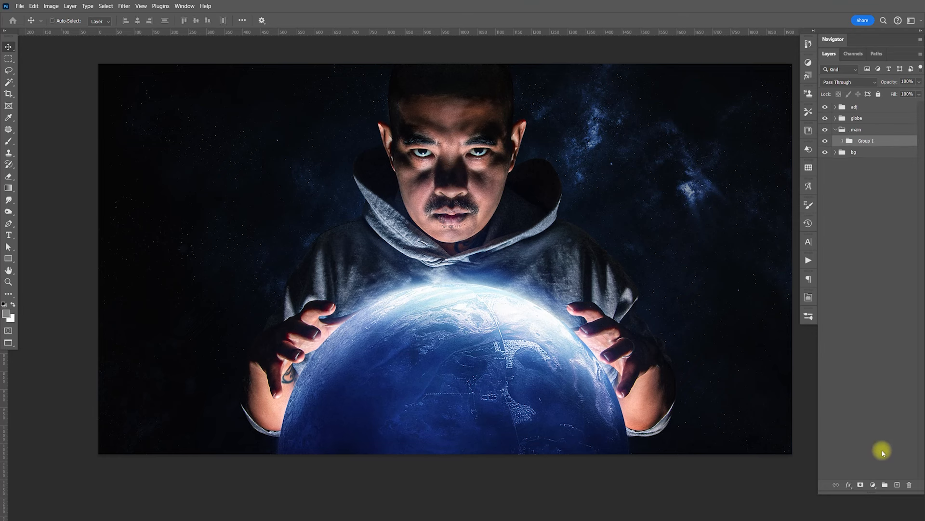
click(897, 484)
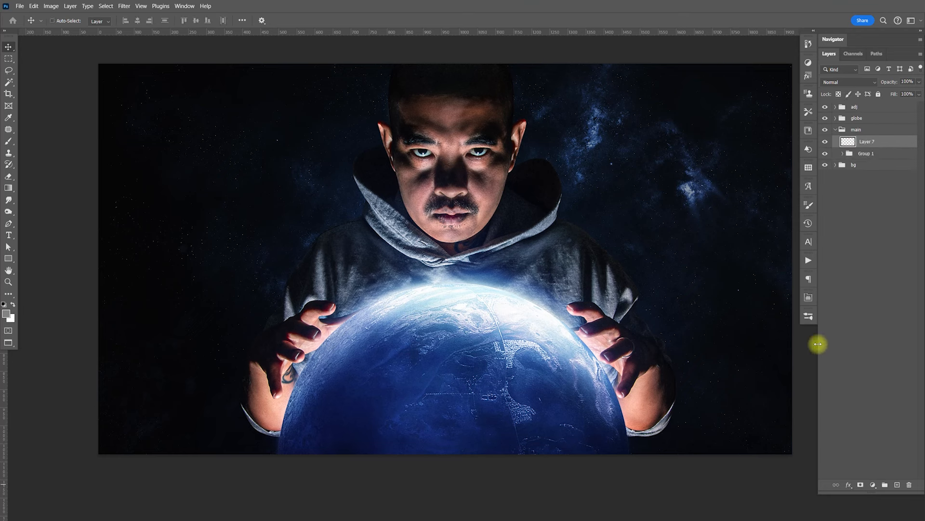
key(ctrl)
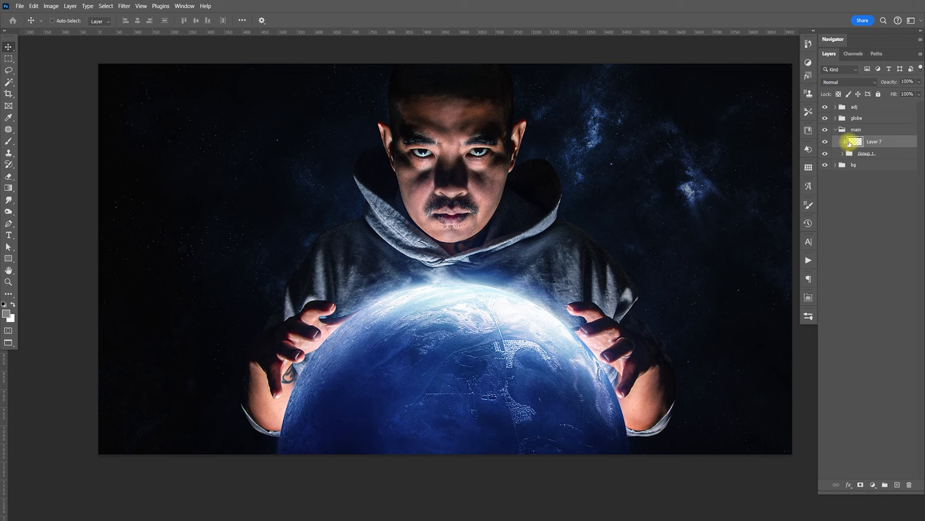
Fill the clipped layer with a blue sampled from the globe and set its blend mode to Multiply.
click(6, 313)
drag(359, 345, 381, 324)
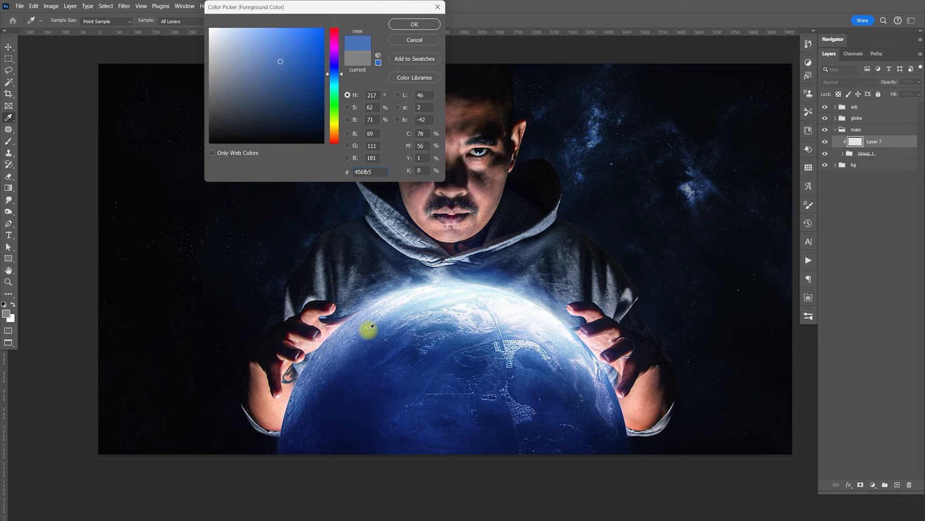
click(407, 24)
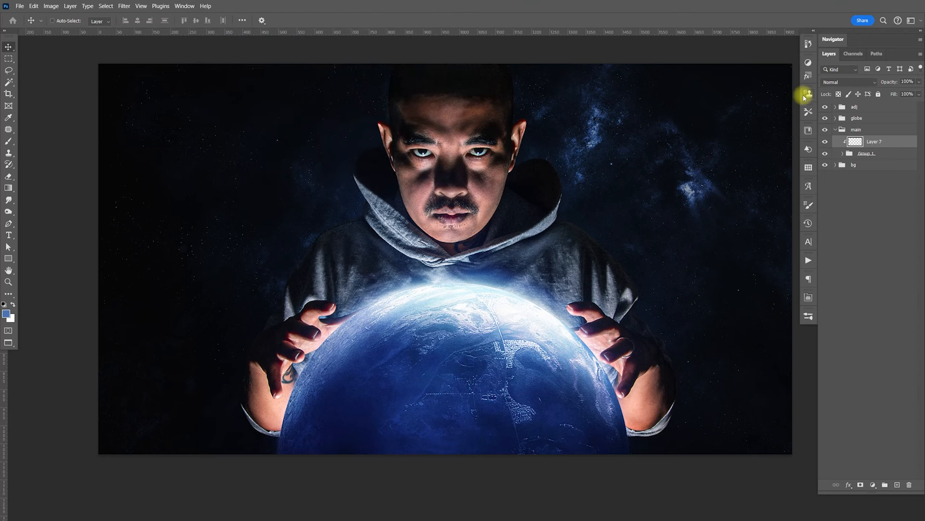
key(alt+BackSpace)
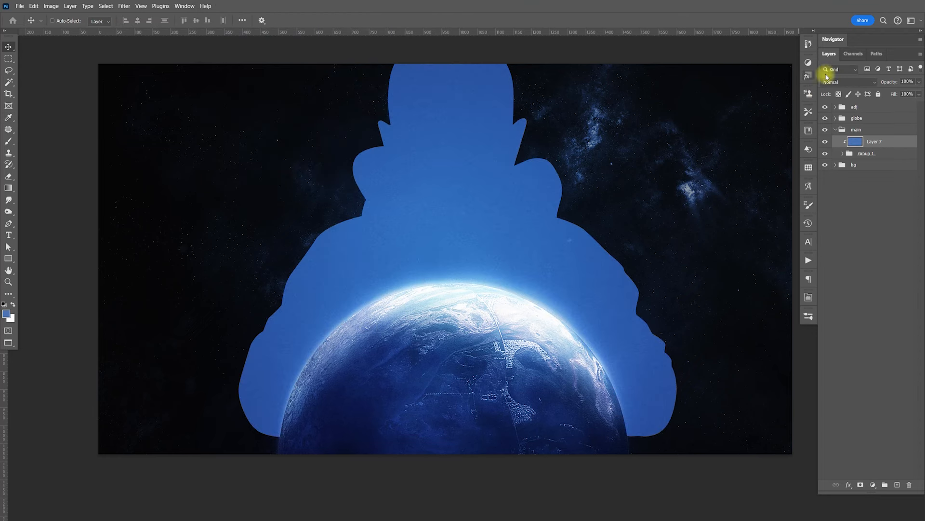
click(839, 82)
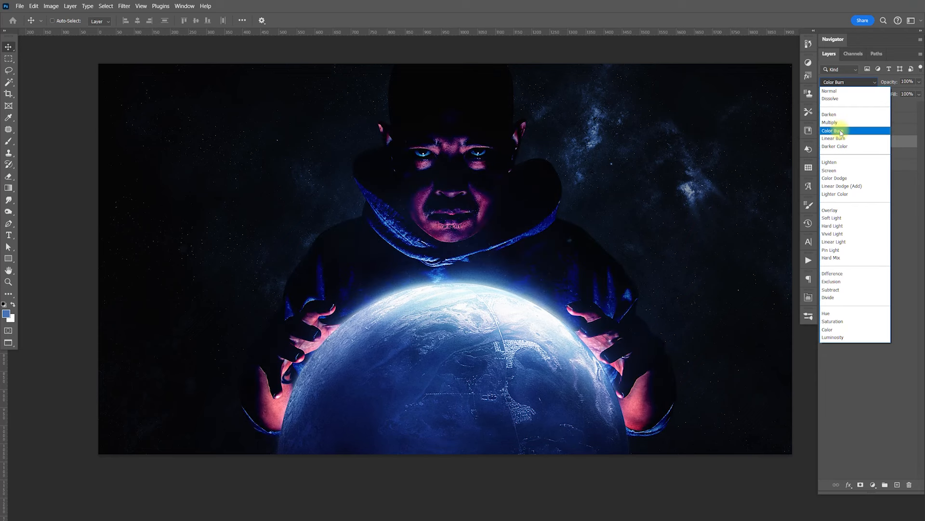
click(841, 124)
In the clipped blue layer's Blend If settings, split the Underlying Layer sliders to 0/72 for shadows and 151/255 for highlights.
key(ctrl)
double_click(903, 147)
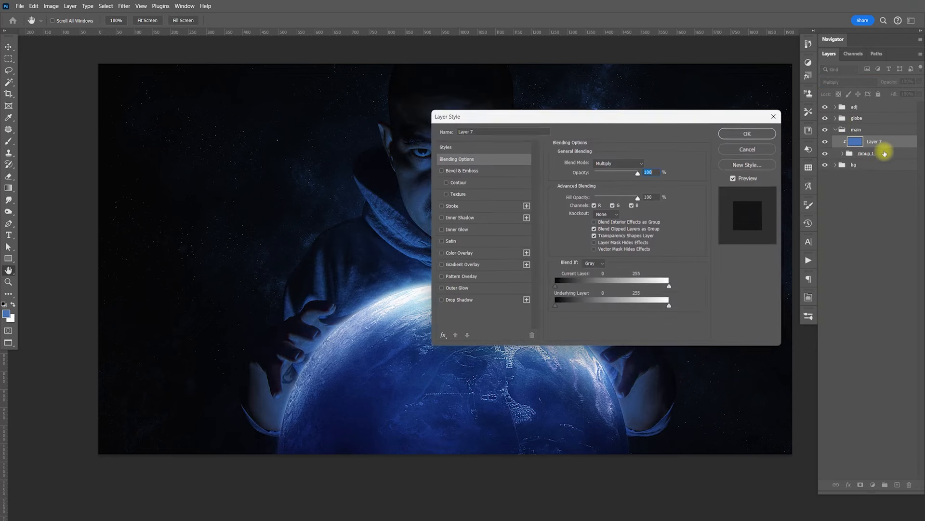
drag(347, 332, 214, 326)
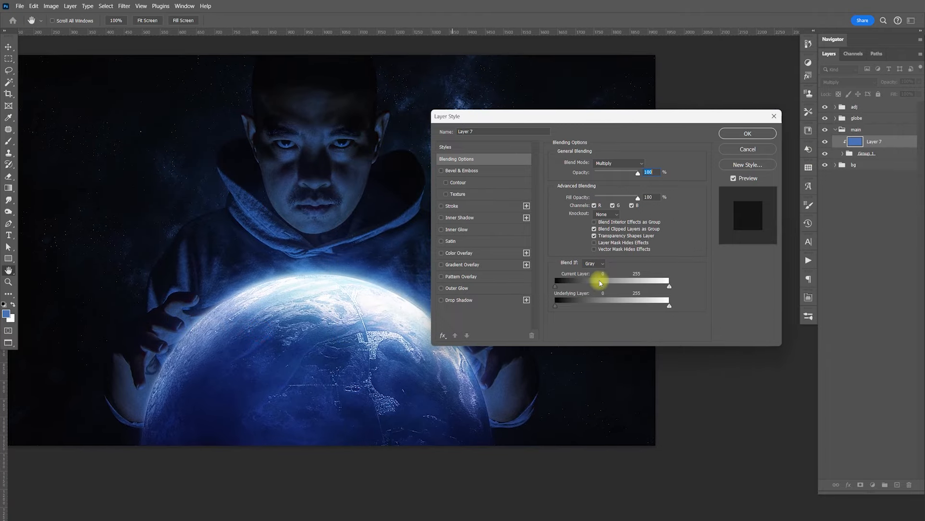
key(alt)
drag(562, 308, 606, 308)
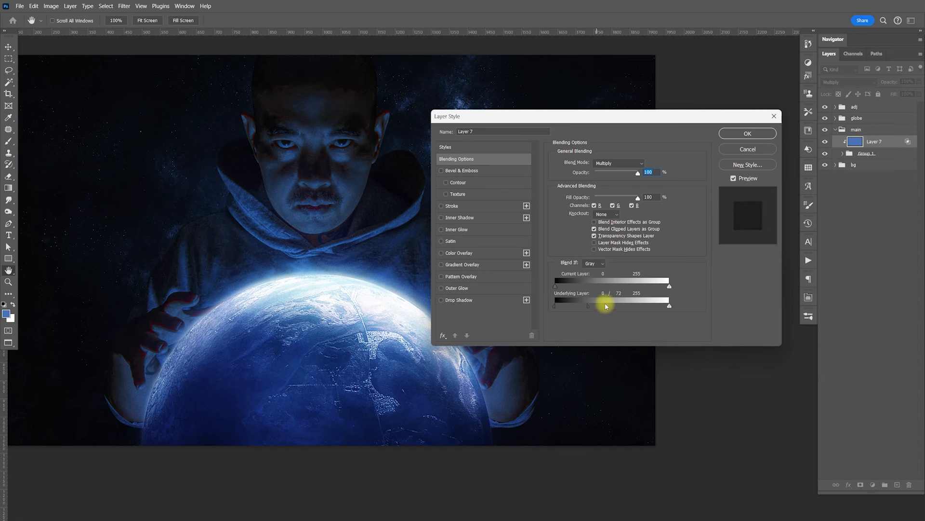
drag(658, 307, 625, 306)
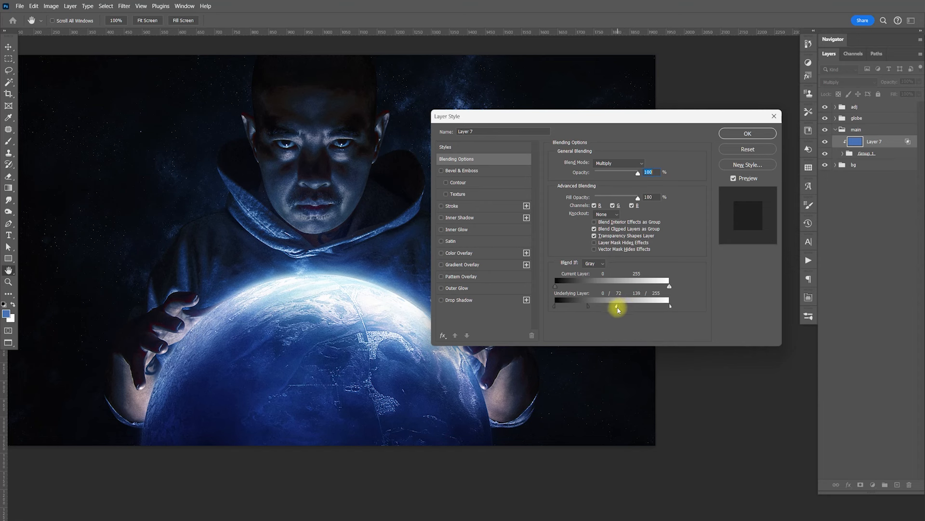
mouse_move(669, 307)
mouse_down()
mouse_move(655, 304)
mouse_move(680, 307)
mouse_up()
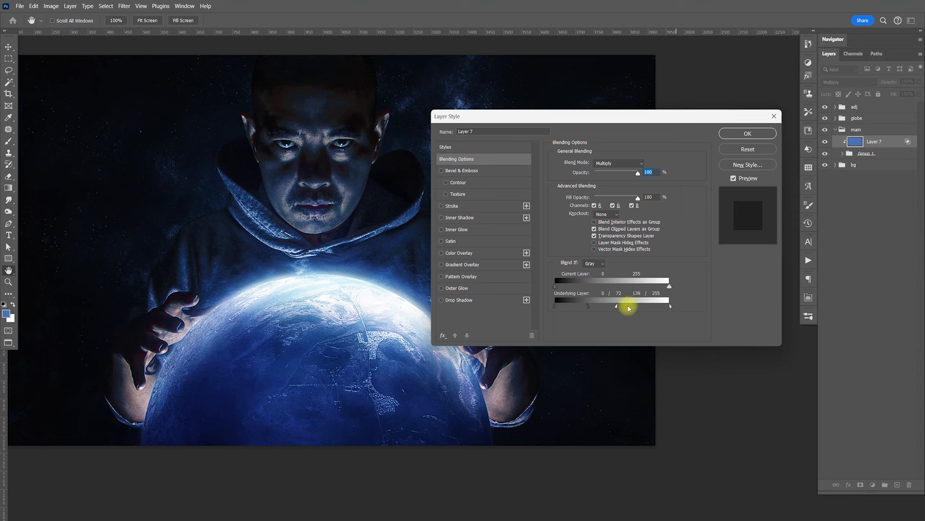
drag(624, 306, 630, 308)
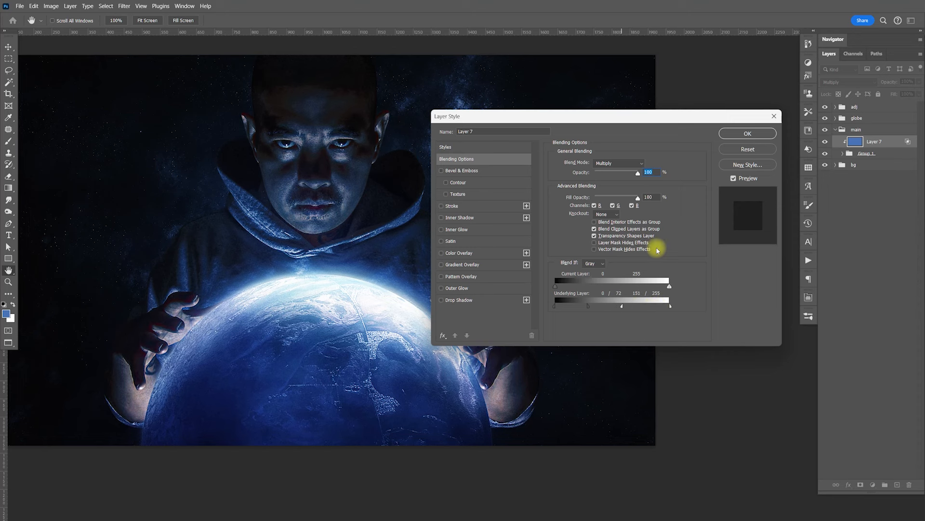
click(752, 133)
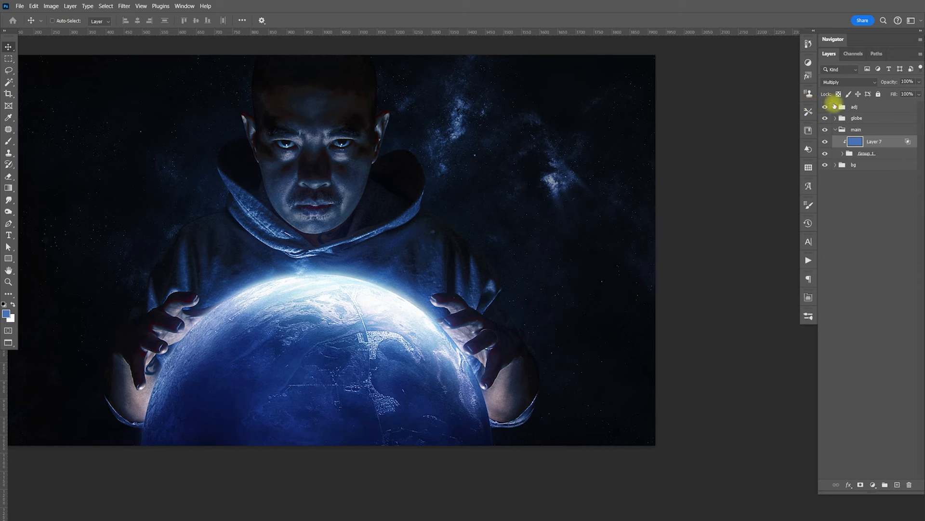
Add an inverted black mask to the blue Multiply layer and paint white over both forearms and the lower hoodie with a size 400 brush.
click(861, 484)
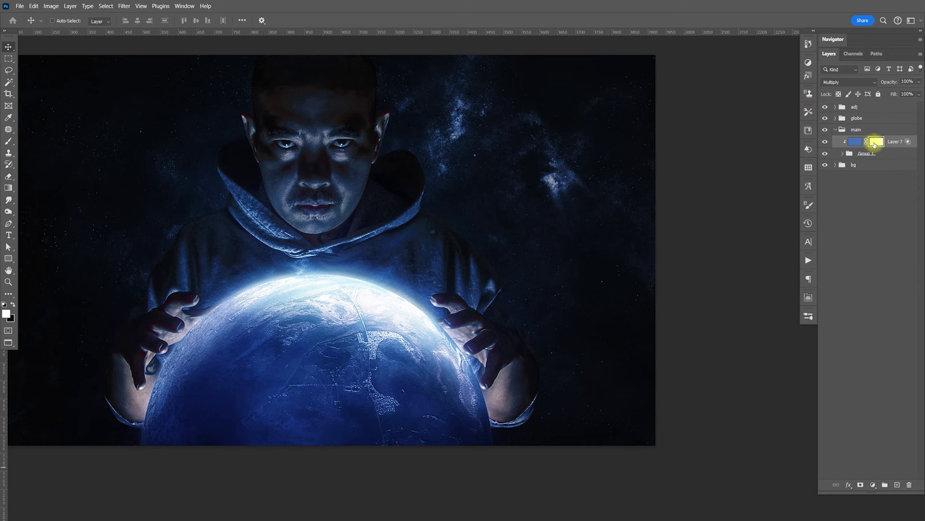
key(ctrl+i)
key(b)
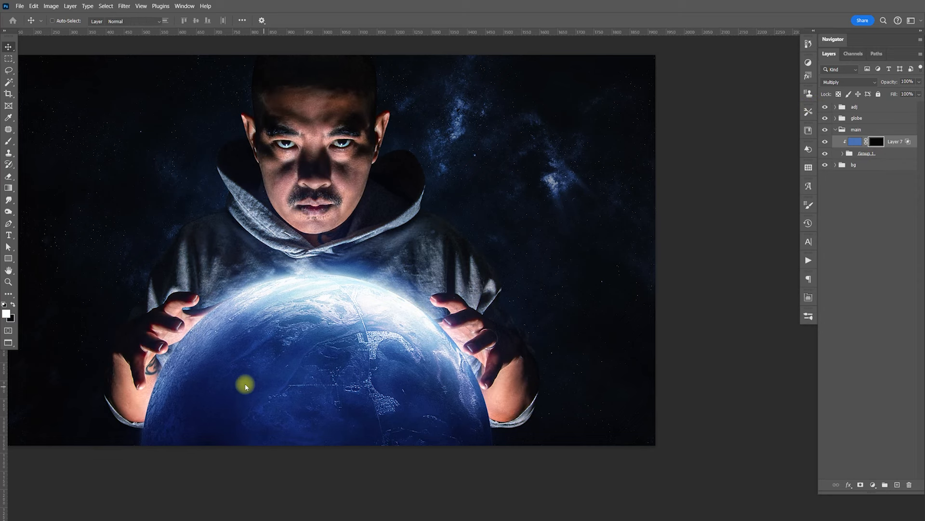
drag(296, 384, 422, 326)
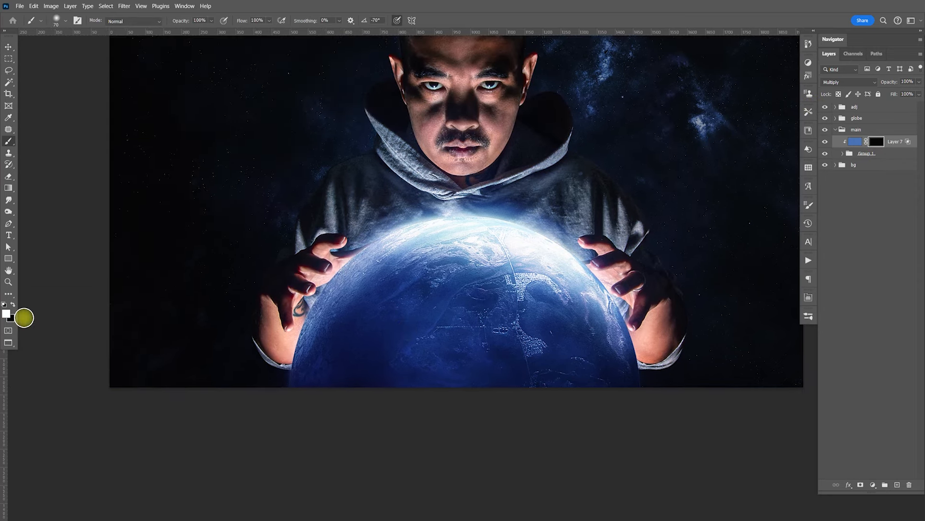
key(bracketright)
key(bracketright)
key(bracketright)
key(bracketright)
key(bracketright)
key(bracketright)
key(bracketright)
key(bracketright)
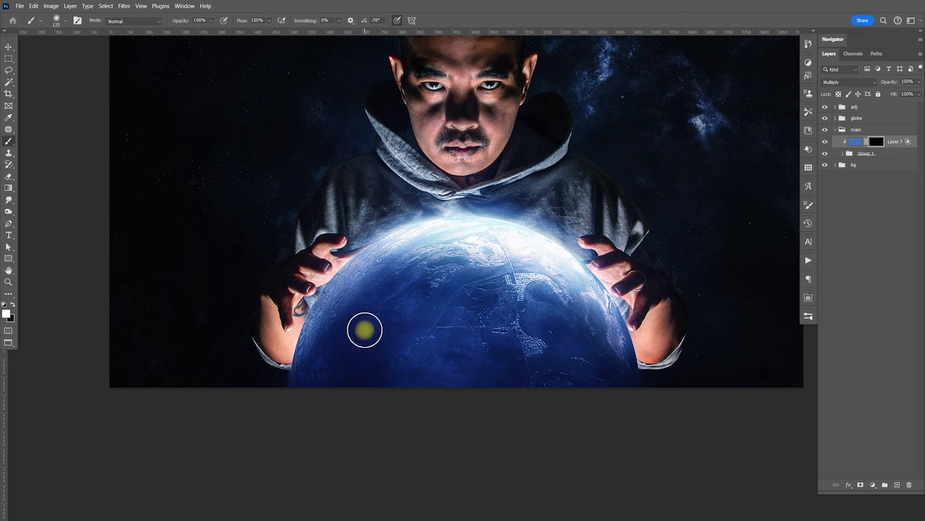
key(bracketright)
key(bracketright)
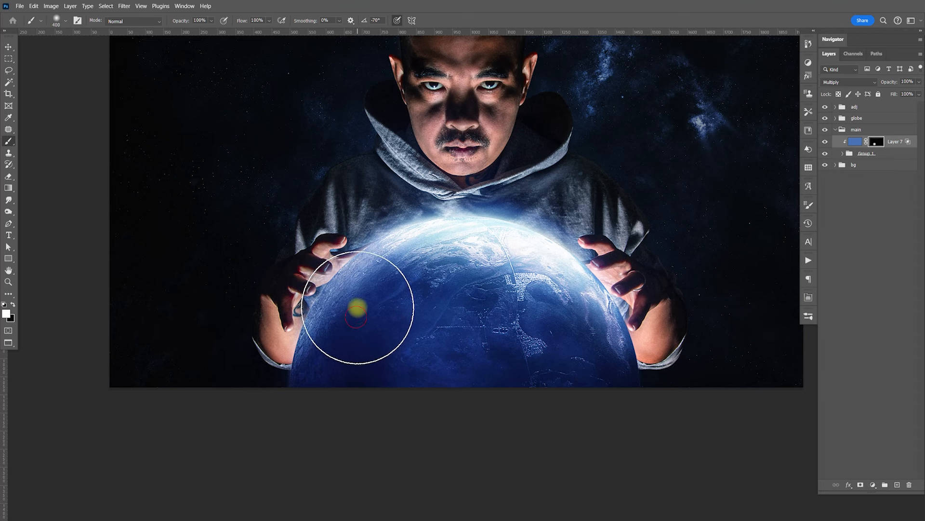
click(348, 340)
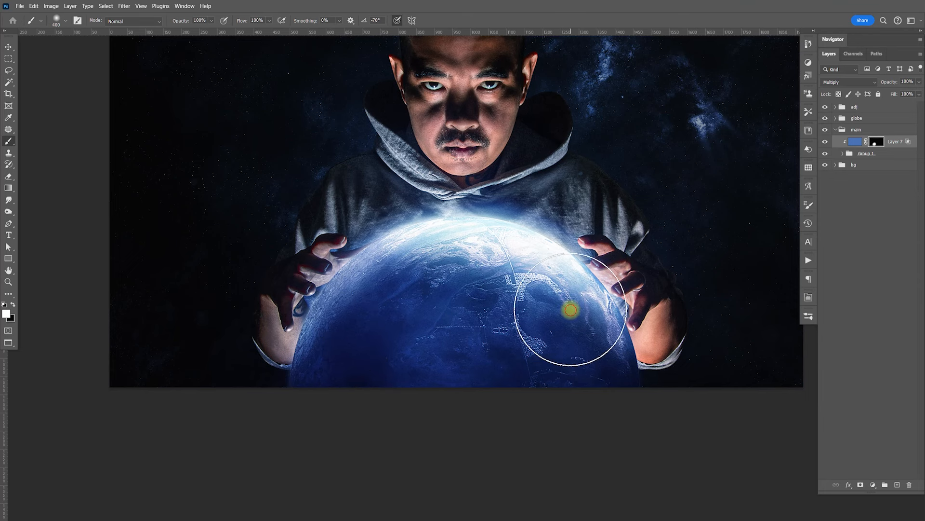
click(590, 327)
mouse_move(591, 328)
mouse_down()
mouse_move(602, 351)
mouse_move(535, 277)
mouse_move(533, 255)
mouse_move(418, 247)
mouse_move(382, 227)
mouse_move(423, 243)
mouse_move(373, 219)
mouse_move(497, 257)
mouse_move(577, 251)
mouse_move(545, 226)
mouse_move(397, 220)
mouse_up()
Paint white on the blue layer's mask around the hood, adjusting the brush up to size 250.
key(bracketleft)
key(bracketleft)
key(bracketleft)
key(bracketleft)
key(bracketleft)
mouse_move(374, 149)
mouse_down()
mouse_move(447, 213)
mouse_move(492, 223)
mouse_move(462, 210)
mouse_move(537, 193)
mouse_move(569, 165)
mouse_move(471, 208)
mouse_move(307, 226)
mouse_move(429, 147)
mouse_up()
key(bracketleft)
key(bracketleft)
key(bracketleft)
key(bracketright)
key(bracketright)
key(bracketright)
key(bracketright)
key(bracketright)
key(bracketright)
key(bracketright)
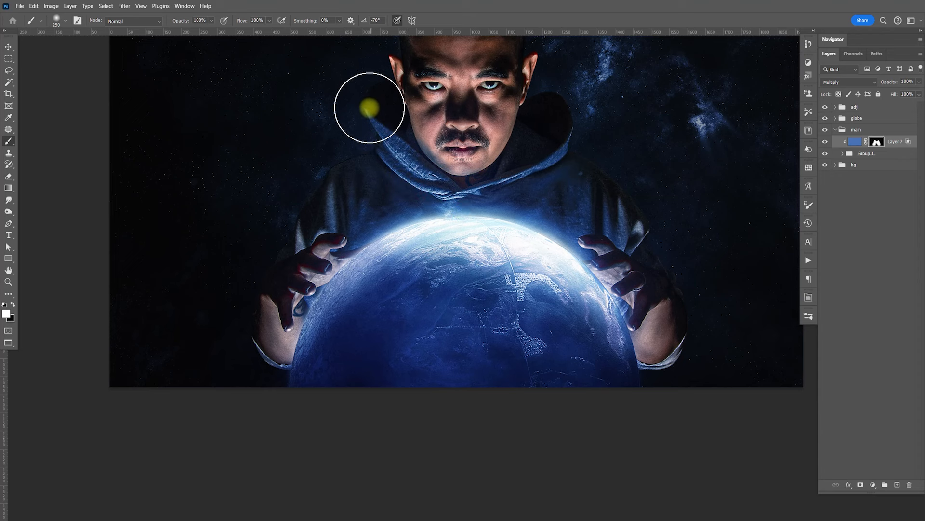
click(365, 103)
mouse_move(365, 102)
mouse_down()
mouse_move(385, 155)
mouse_move(427, 194)
mouse_move(427, 183)
mouse_move(479, 209)
mouse_move(520, 190)
mouse_move(537, 216)
mouse_up()
Extend the blue tint over the face with a size 500 white brush, dabbing the forehead at 30% brush opacity.
key(bracketright)
key(bracketright)
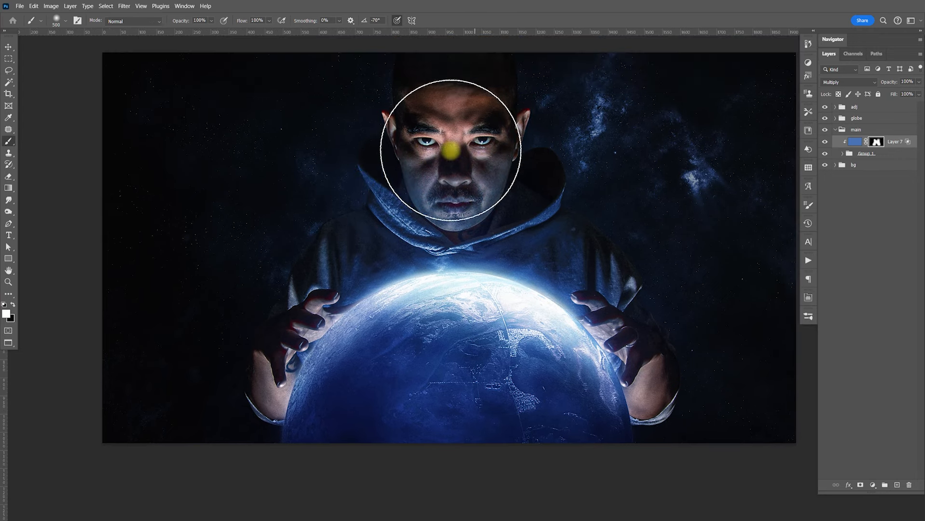
click(211, 21)
click(195, 31)
click(430, 114)
click(452, 114)
click(457, 112)
Paint black on the mask at 30% opacity over the nose, mouth and cheeks with brushes of about size 50 to 100.
key(x)
key(bracketleft)
key(bracketleft)
key(bracketleft)
key(bracketleft)
key(bracketleft)
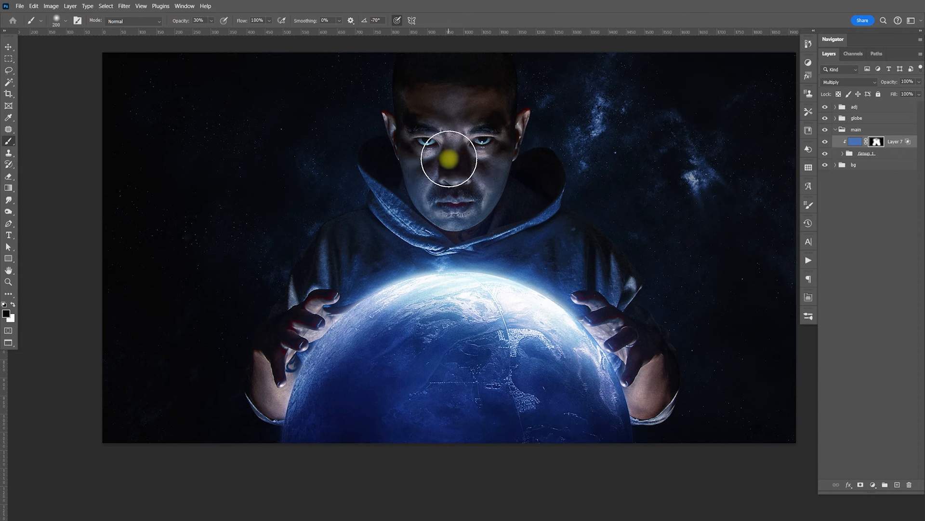
key(bracketleft)
key(bracketleft)
key(bracketleft)
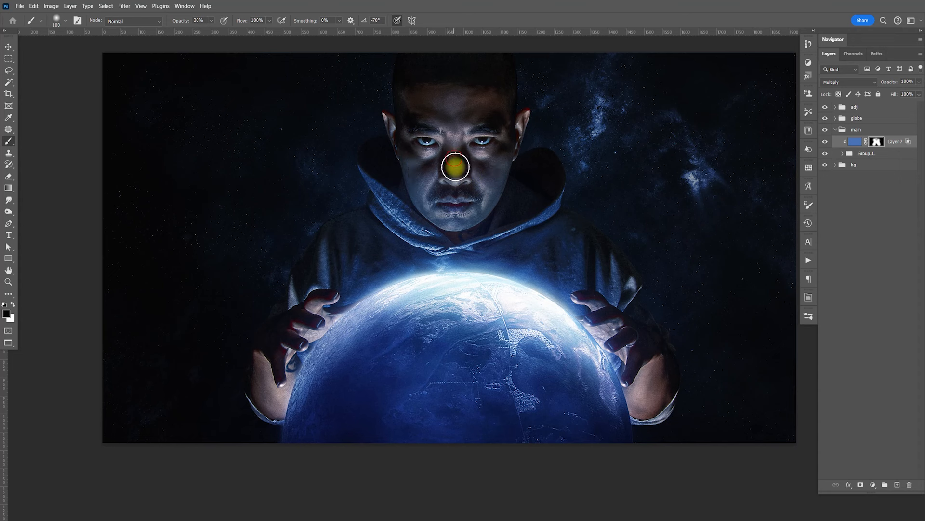
key(bracketleft)
key(bracketleft)
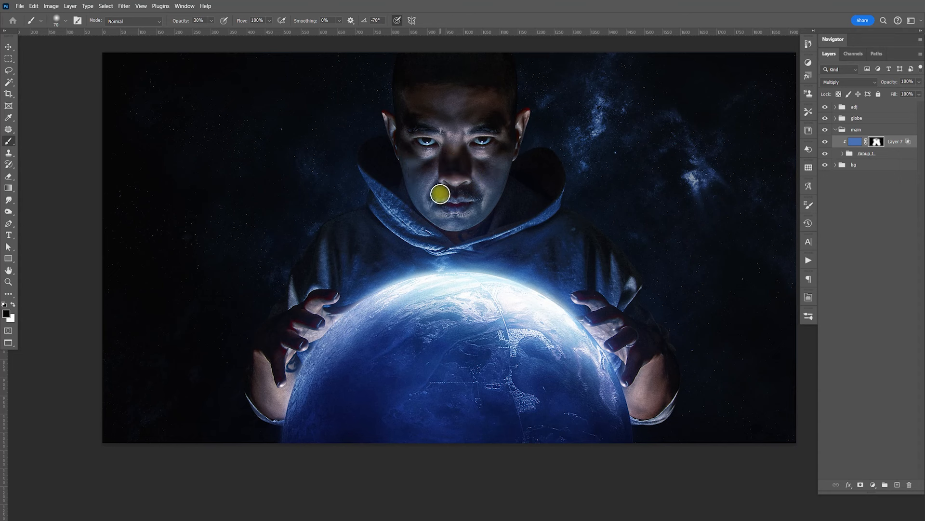
key(bracketleft)
drag(440, 194, 455, 191)
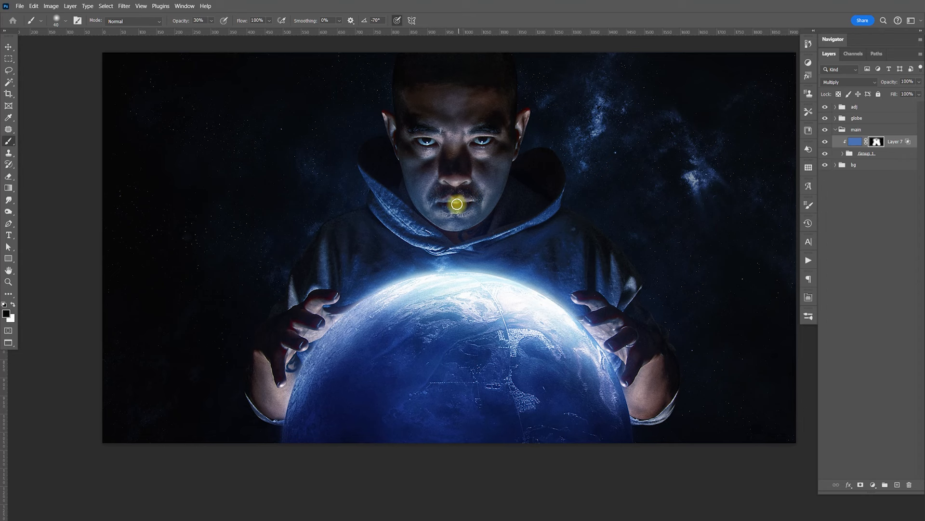
key(bracketright)
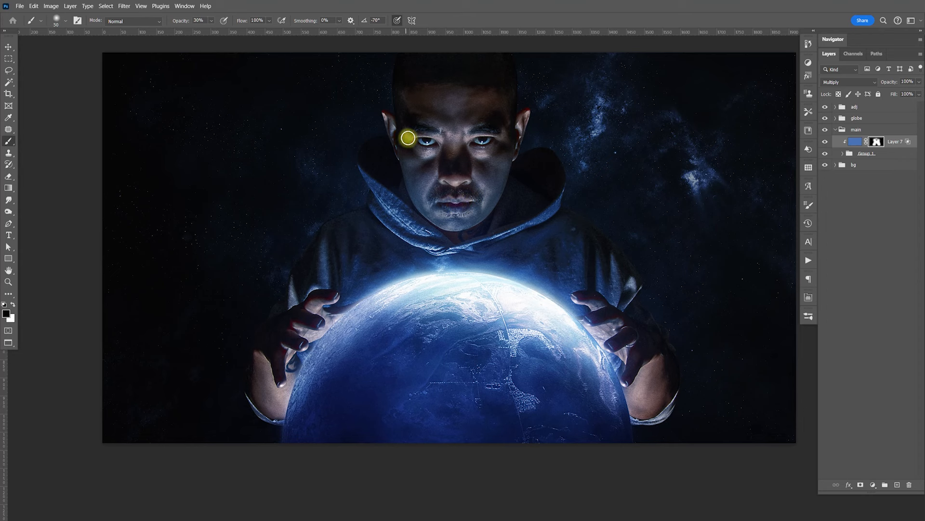
key(bracketright)
key(bracketright)
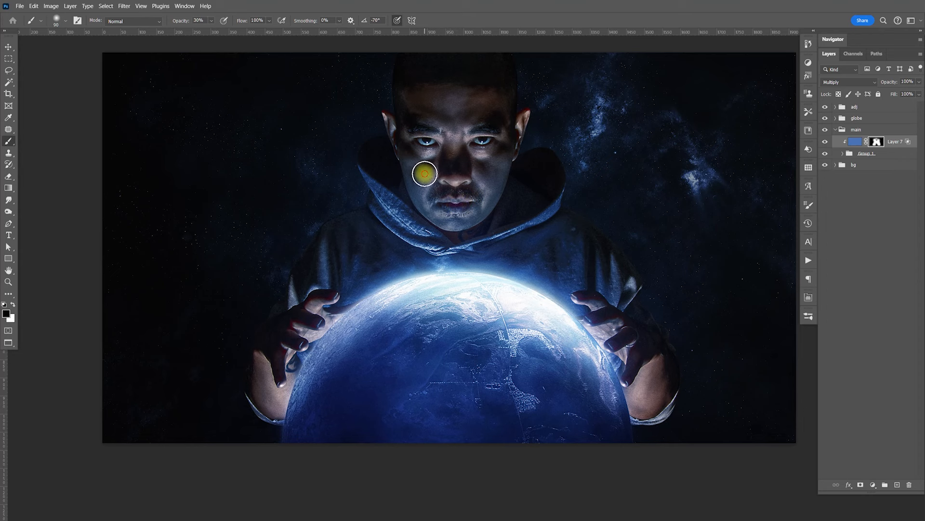
key(bracketright)
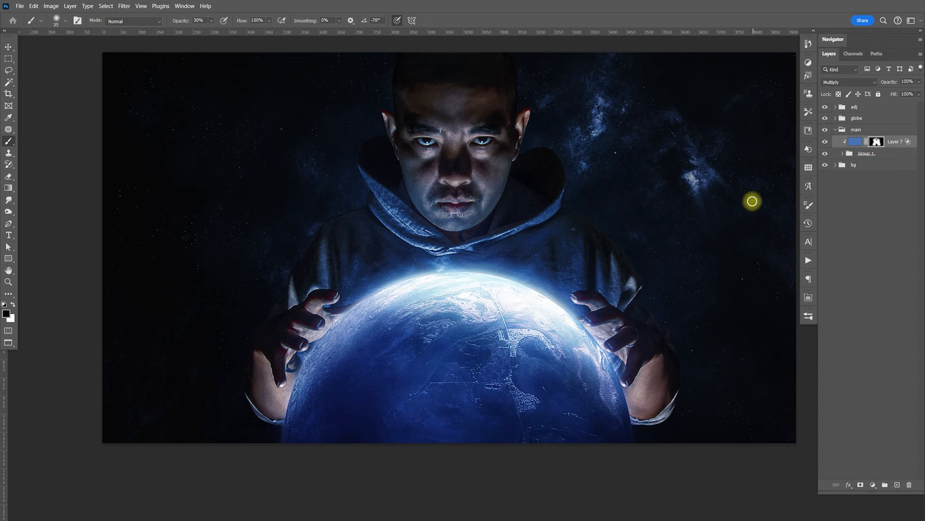
Paint black on the mask over the fingers of both hands with a size 25 brush at 30% opacity, and white over the nearby sleeve.
drag(330, 297, 323, 306)
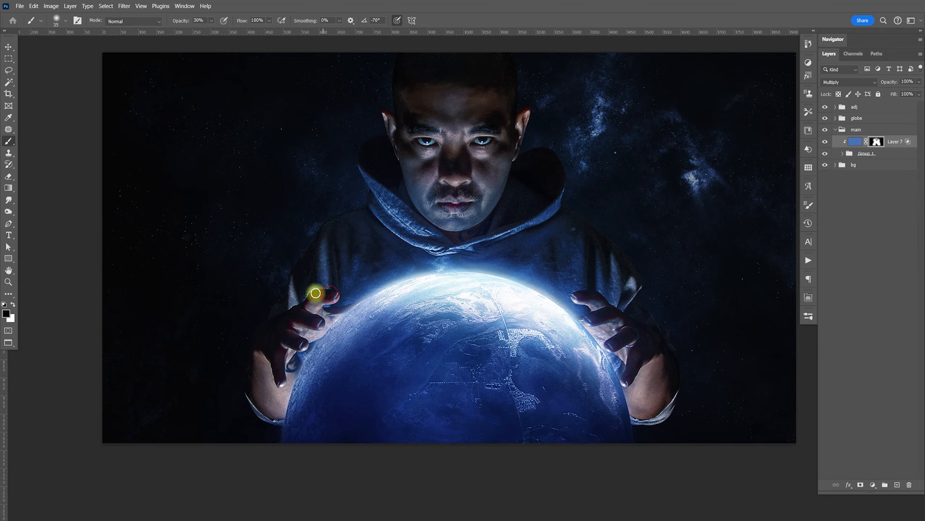
click(277, 352)
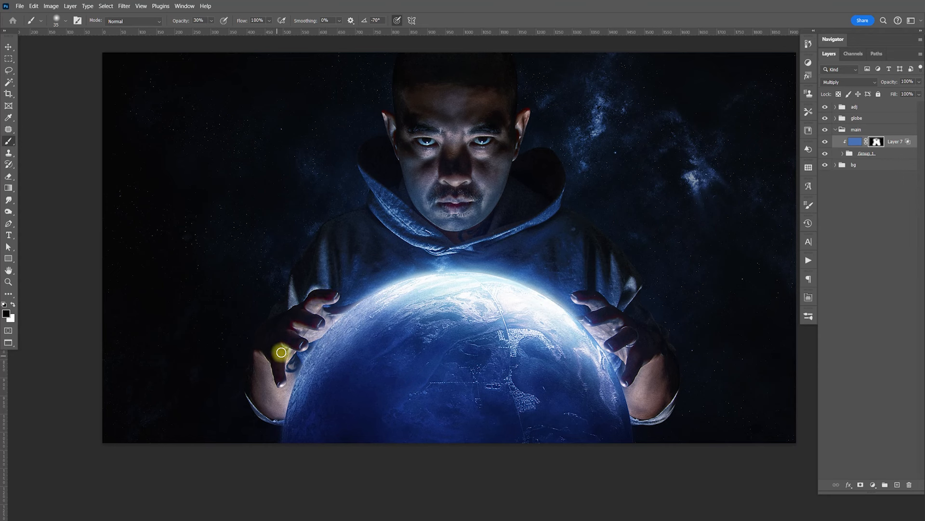
mouse_move(286, 365)
mouse_down()
mouse_move(284, 374)
mouse_move(283, 353)
mouse_up()
key(x)
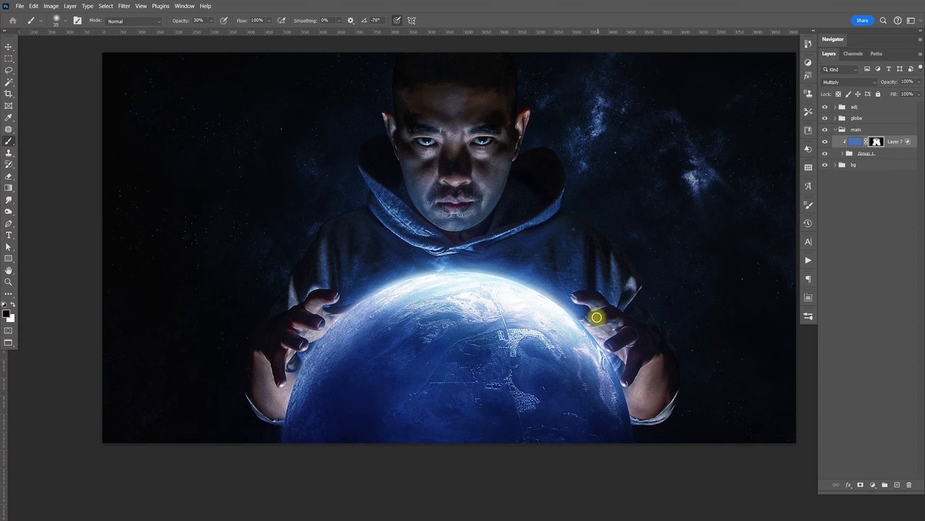
mouse_move(592, 294)
mouse_down()
mouse_move(600, 295)
mouse_move(591, 299)
mouse_up()
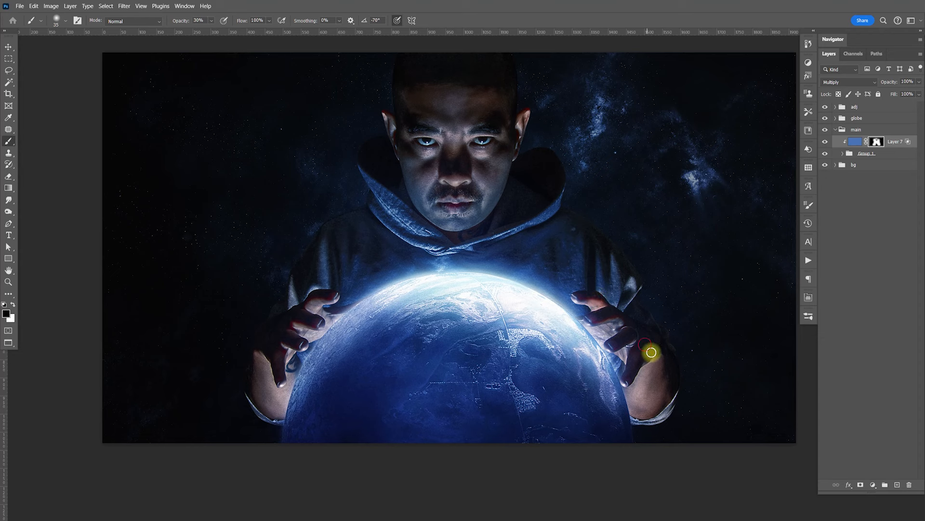
key(x)
drag(628, 292, 627, 305)
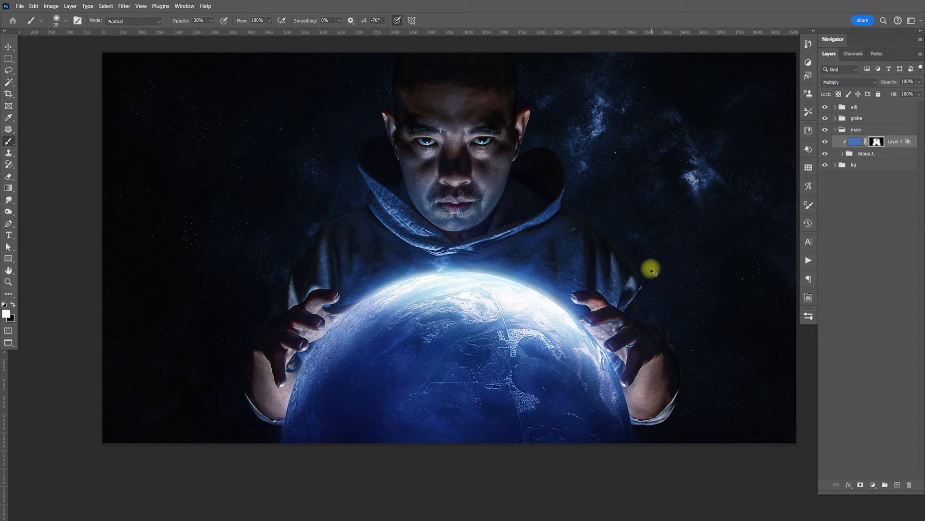
Set the blue Multiply layer's opacity to 84%.
key(v)
click(920, 81)
drag(918, 92, 899, 97)
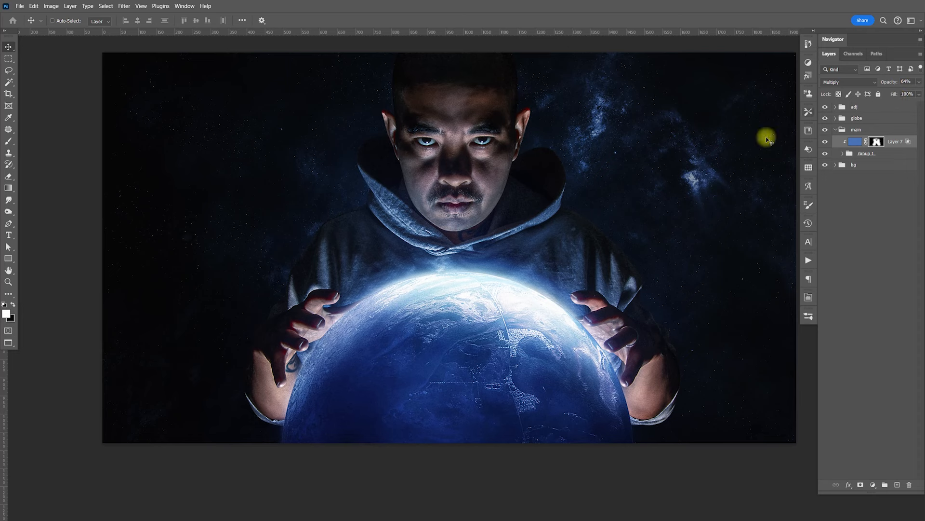
drag(693, 258, 691, 260)
key(ctrl)
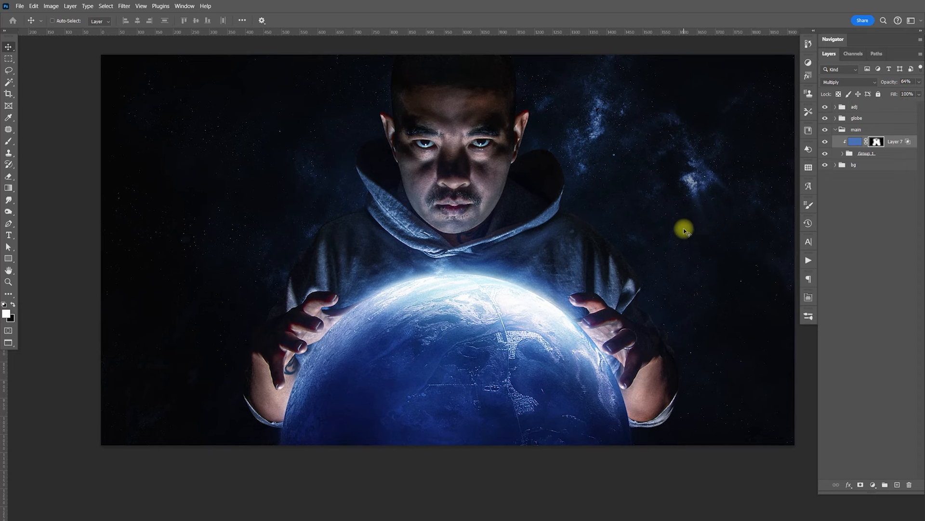
Compare the image with and without Layer 5 in the adj group, and duplicate that layer.
click(836, 129)
click(835, 107)
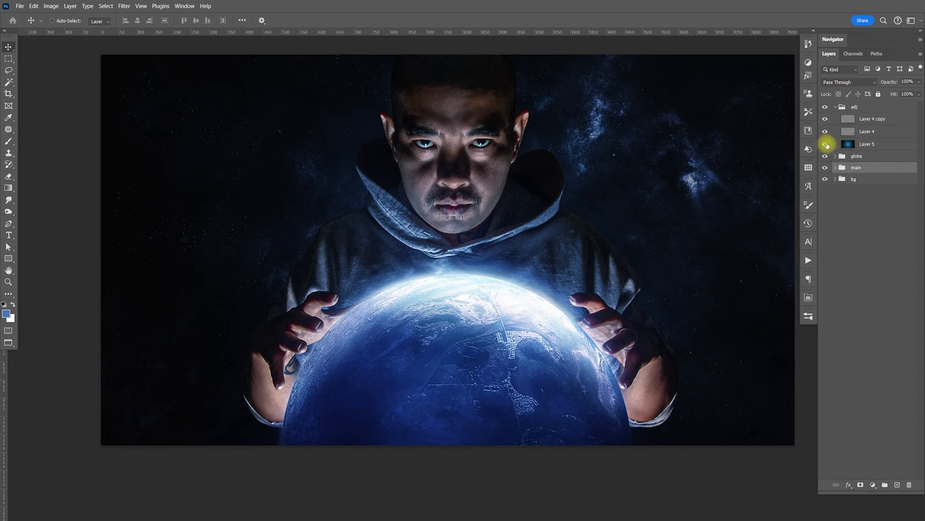
click(825, 144)
click(825, 144)
click(870, 144)
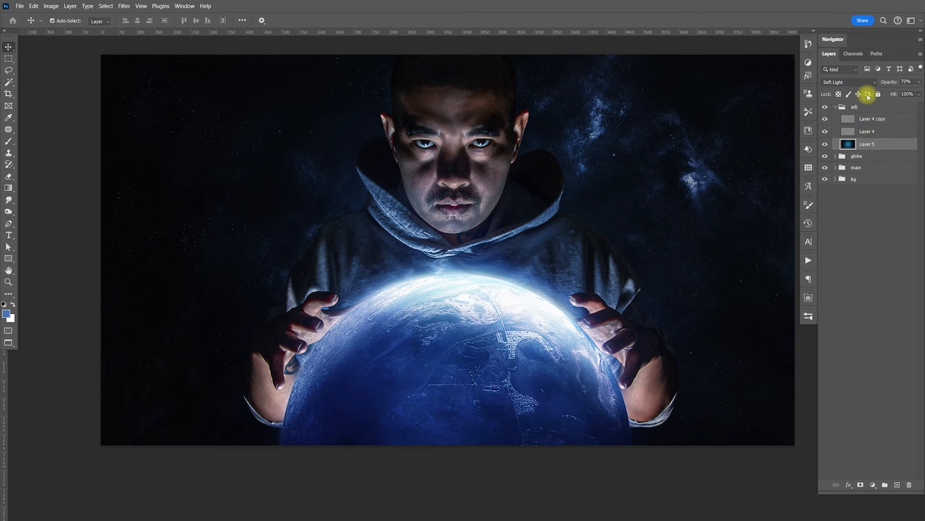
key(ctrl+j)
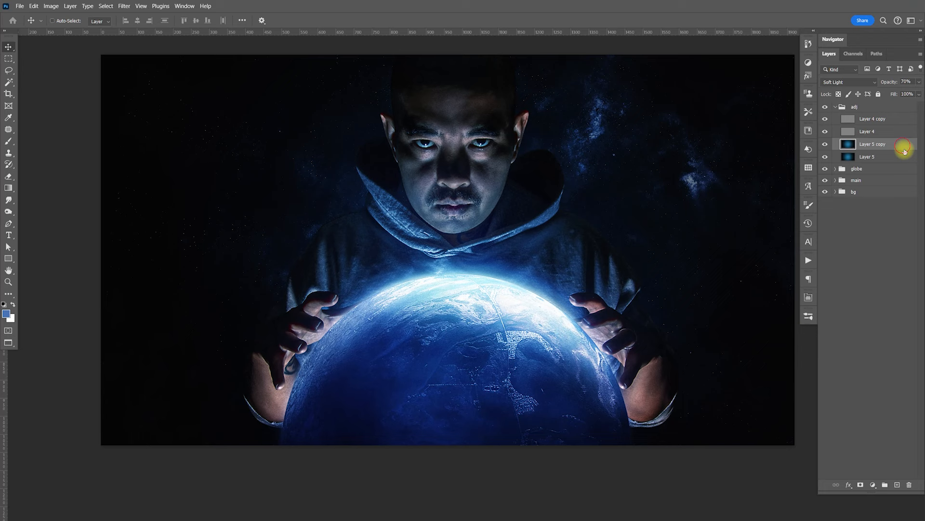
Add a Curves adjustment layer above Layer 5 copy, raising input 136 to output 185 and input 72 to output 109.
click(873, 485)
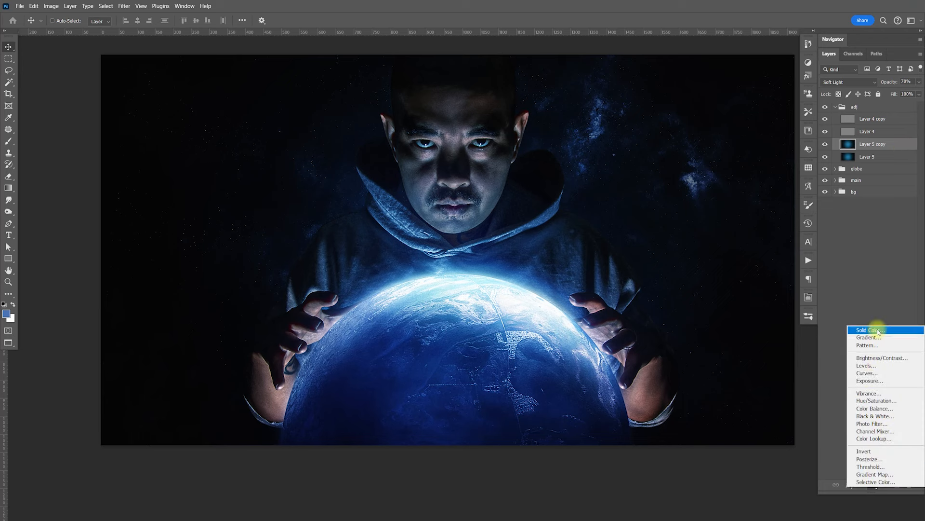
click(866, 373)
drag(760, 366, 756, 363)
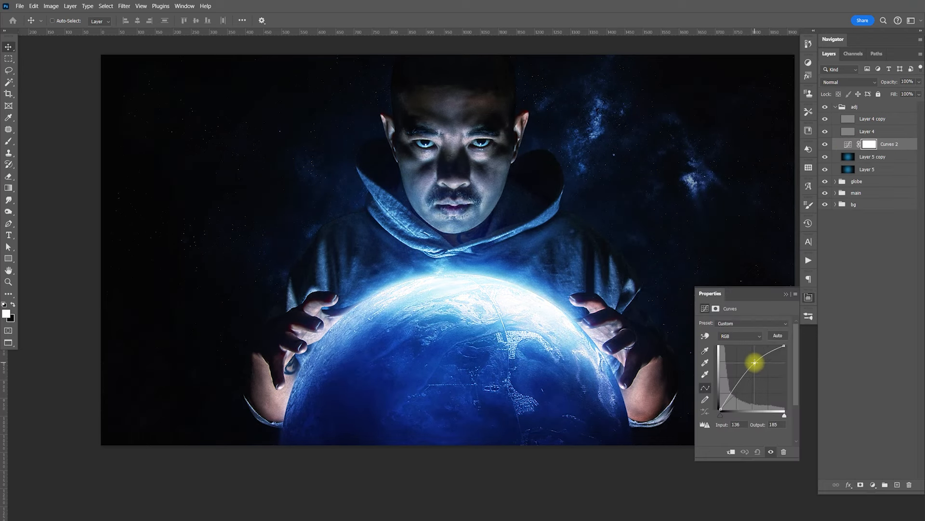
drag(727, 401, 727, 396)
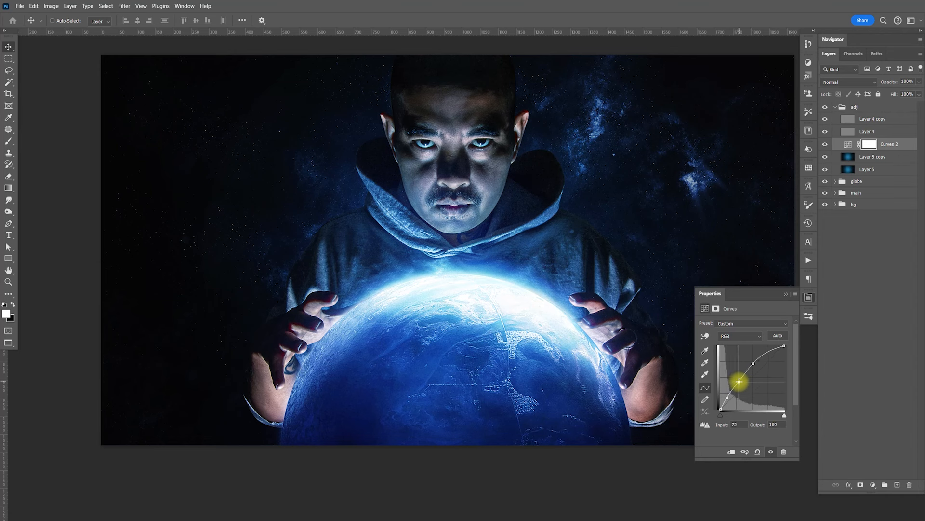
click(808, 301)
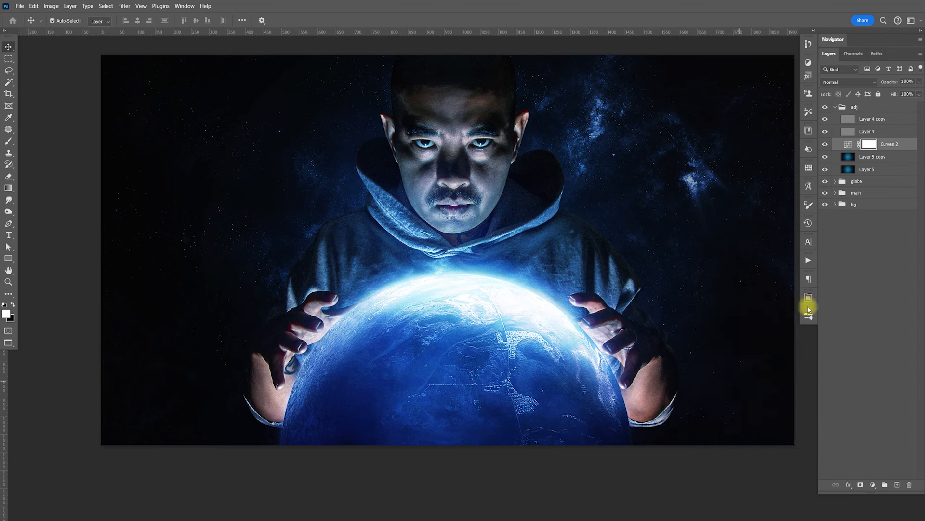
Compare the image with and without Layer 5 and Layer 5 copy in the adj group.
drag(558, 320, 600, 329)
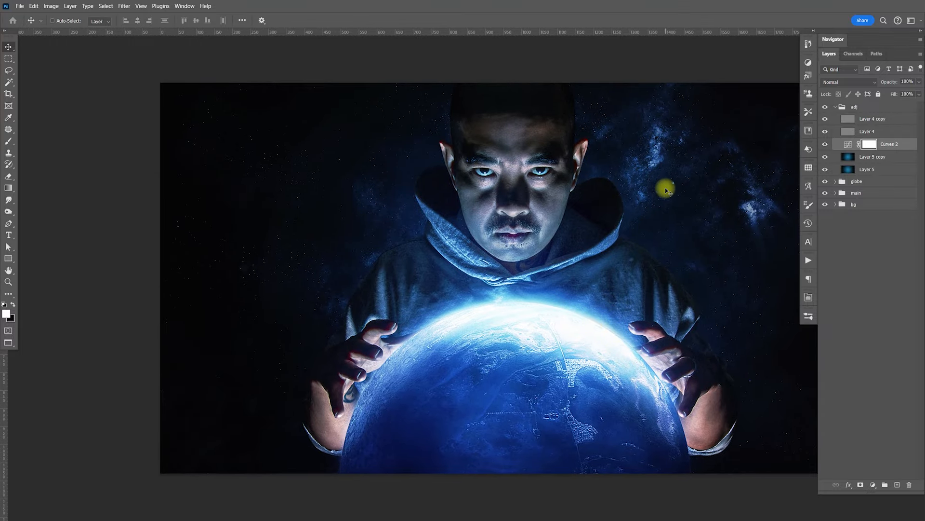
drag(665, 188, 620, 162)
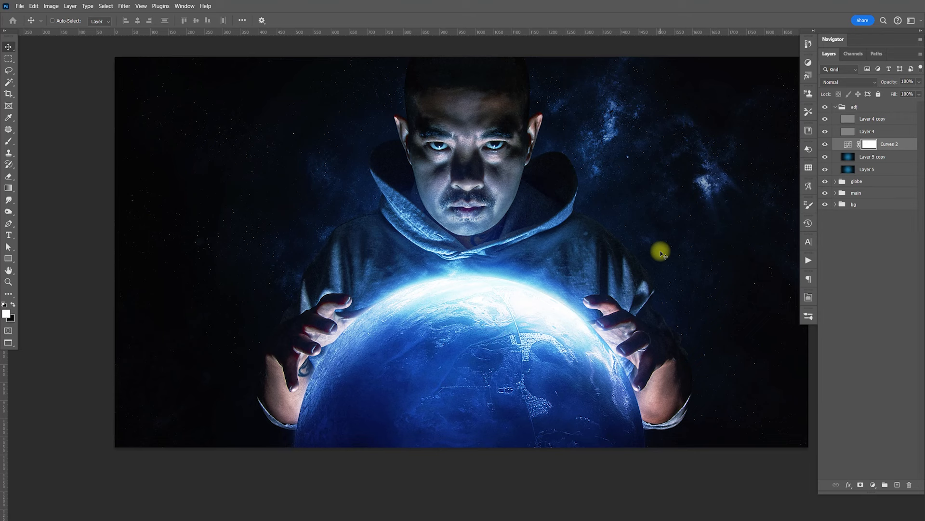
drag(825, 157, 825, 170)
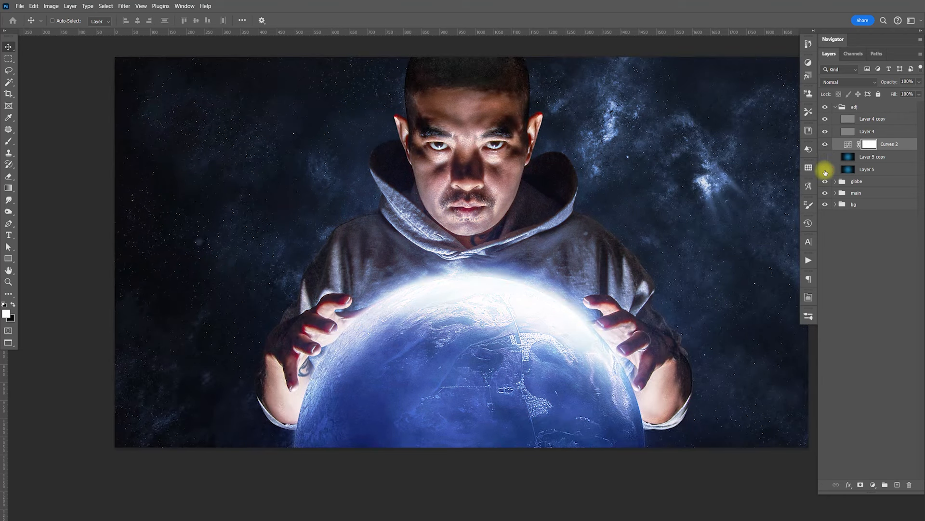
click(825, 170)
click(826, 157)
click(826, 159)
click(826, 157)
click(826, 157)
click(826, 157)
Set Layer 5 copy's opacity to 25% and collapse the adj group.
click(884, 146)
click(886, 157)
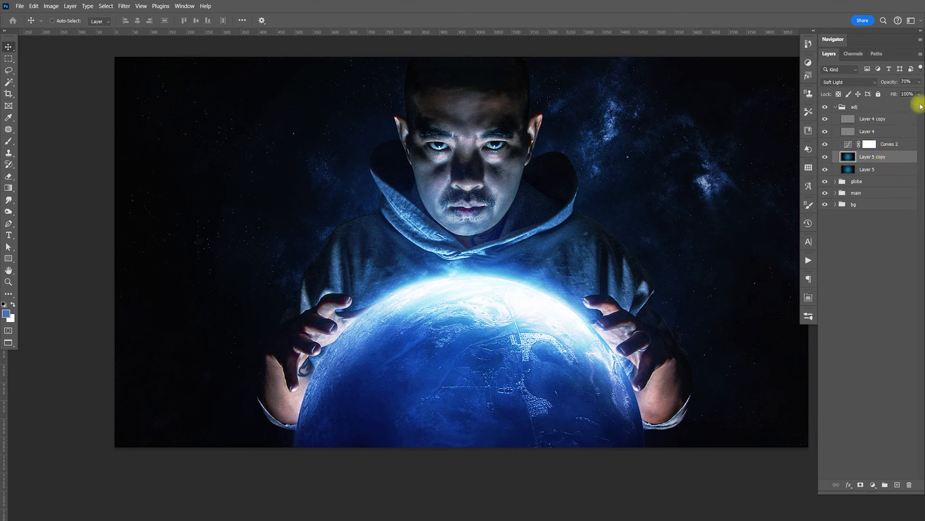
drag(919, 87, 880, 94)
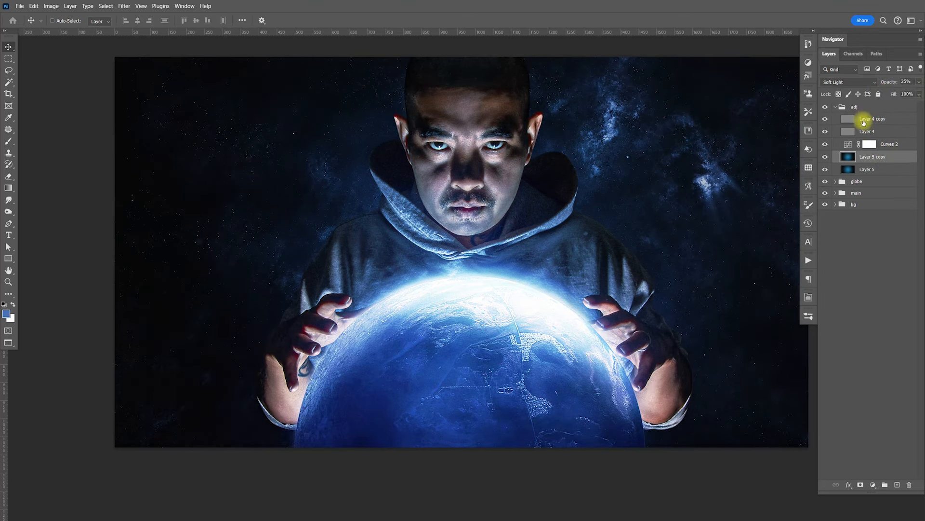
click(835, 106)
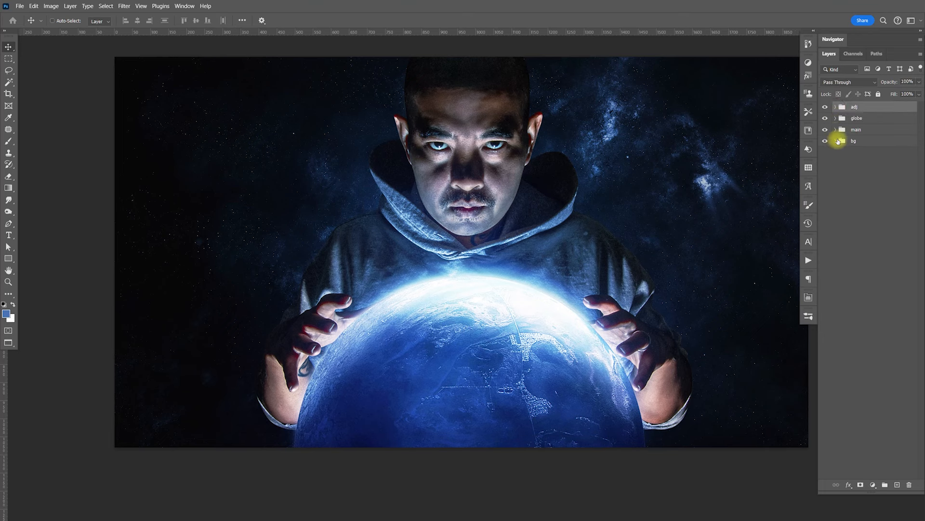
Create a blue-filled layer above Layer 7 in the main group, clip it to the figure and set its blend mode to Multiply.
click(835, 131)
click(896, 143)
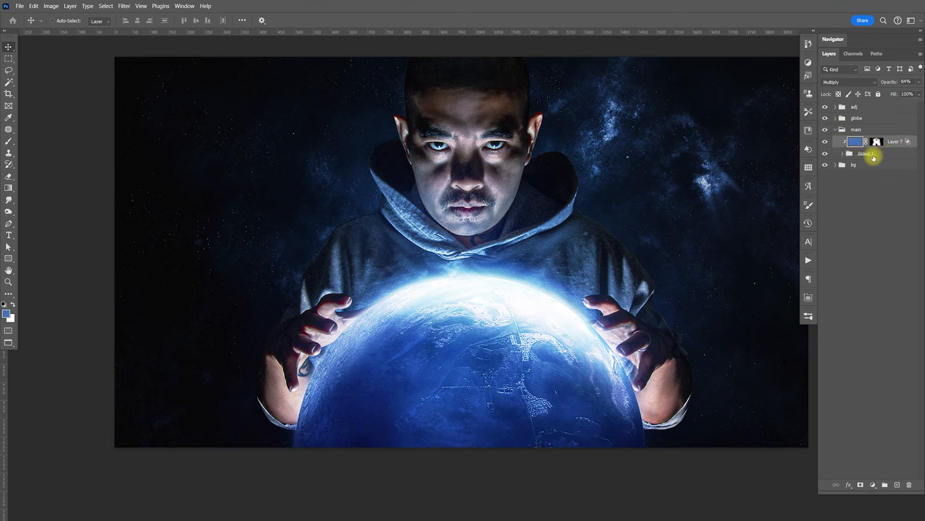
click(896, 484)
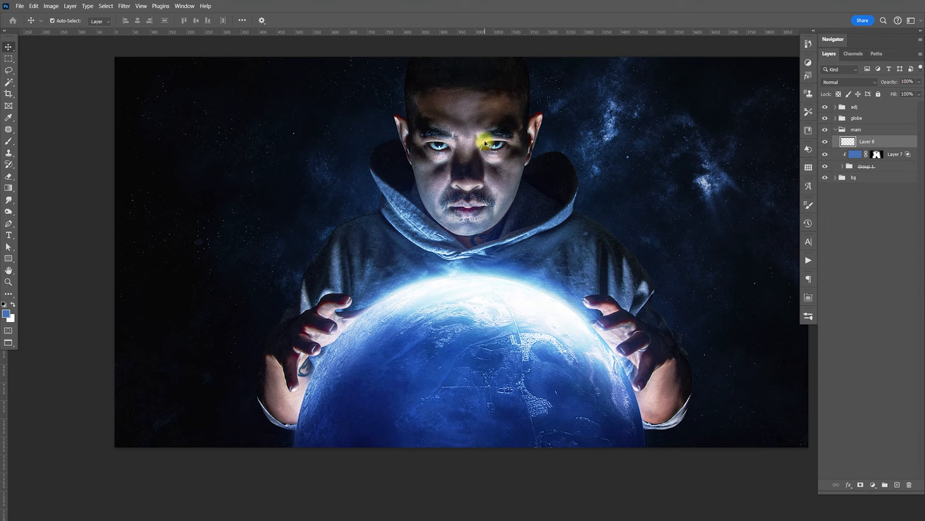
key(alt+BackSpace)
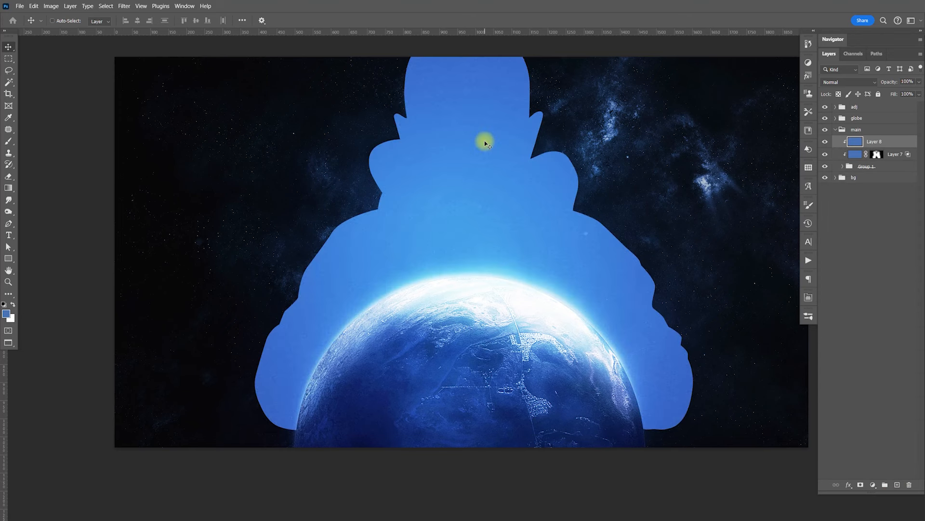
click(848, 82)
click(845, 122)
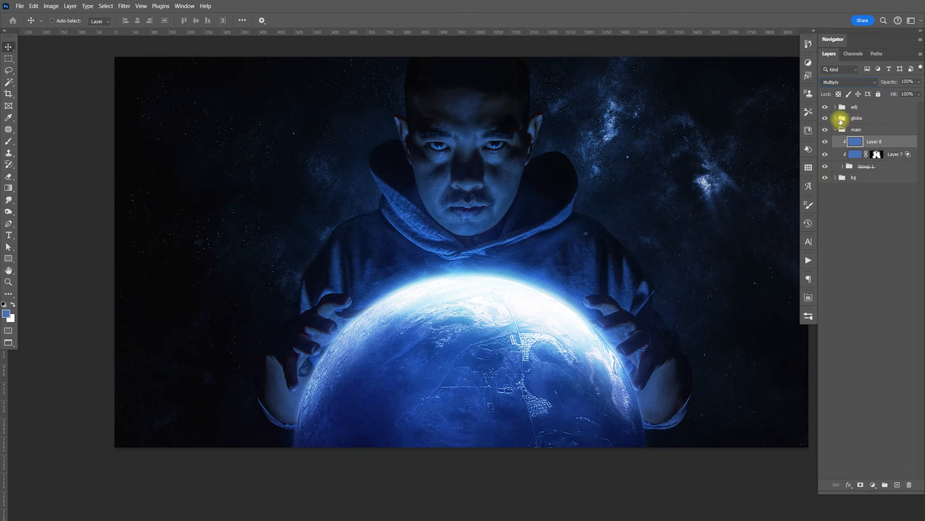
click(859, 82)
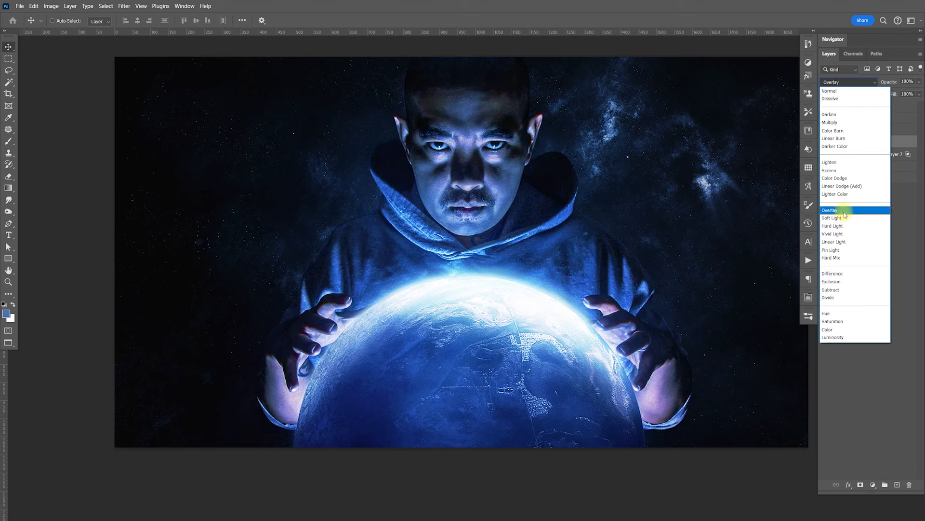
click(834, 122)
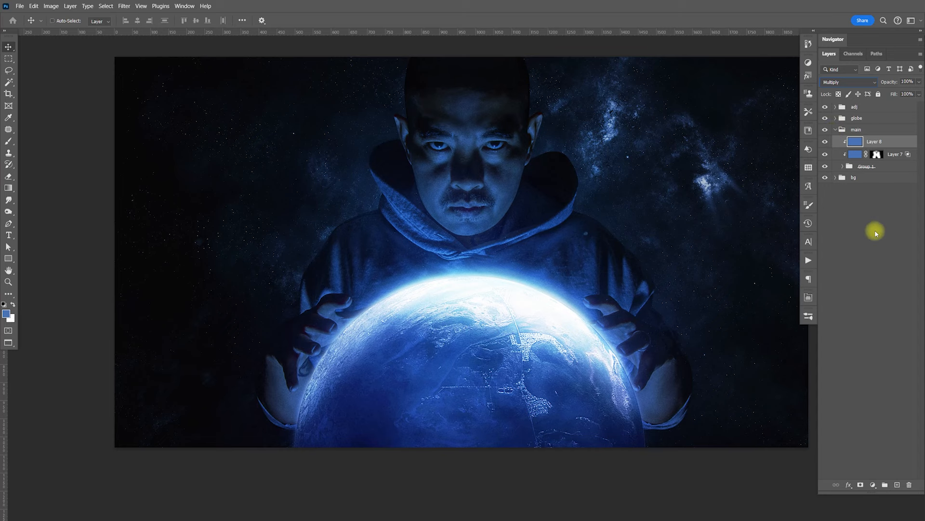
Add a mask to the new Multiply layer and paint black over the head and both upper sides with a size 1300 brush at 30% opacity.
click(860, 485)
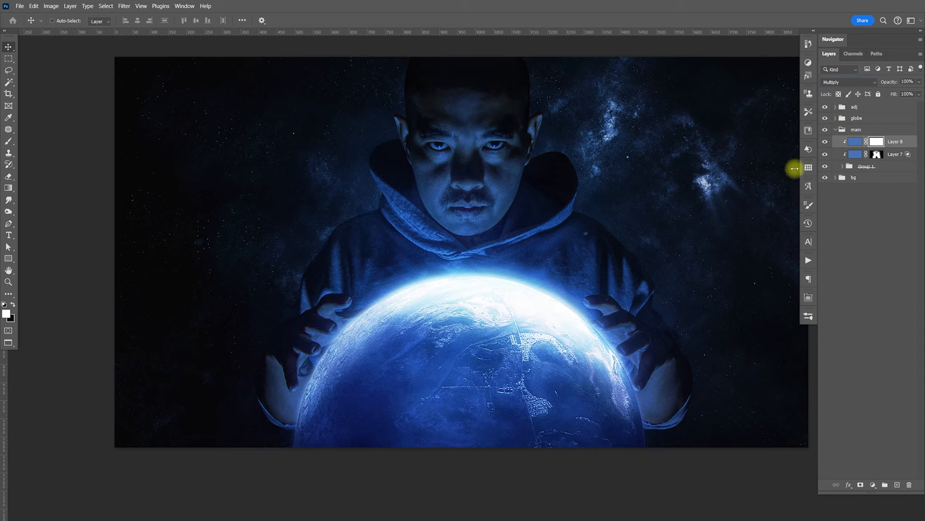
key(b)
key(ctrl+minus)
key(ctrl+minus)
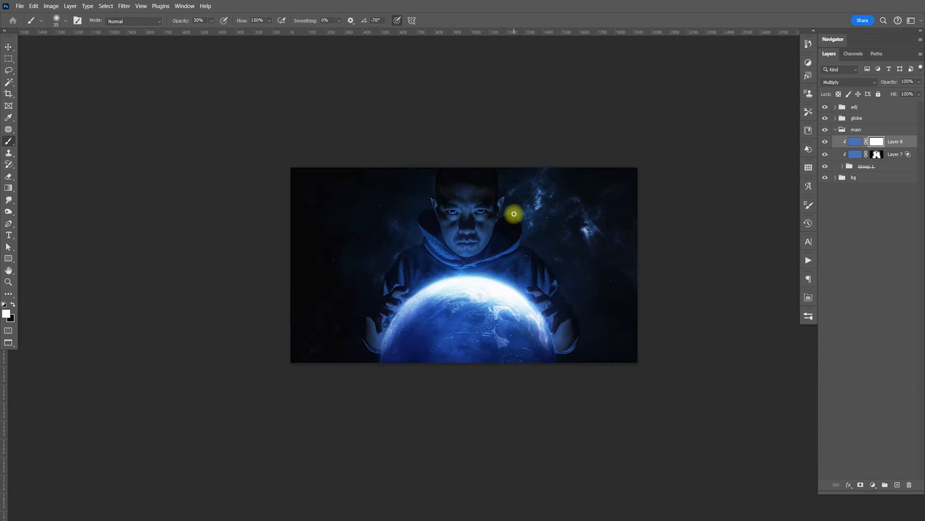
key(bracketright)
key(bracketright)
key(bracketright)
key(bracketright)
key(bracketright)
key(bracketright)
key(bracketright)
key(bracketright)
key(bracketright)
key(bracketright)
key(bracketright)
key(bracketright)
key(bracketright)
key(bracketright)
key(bracketright)
key(bracketright)
key(bracketright)
key(bracketright)
key(bracketright)
key(bracketright)
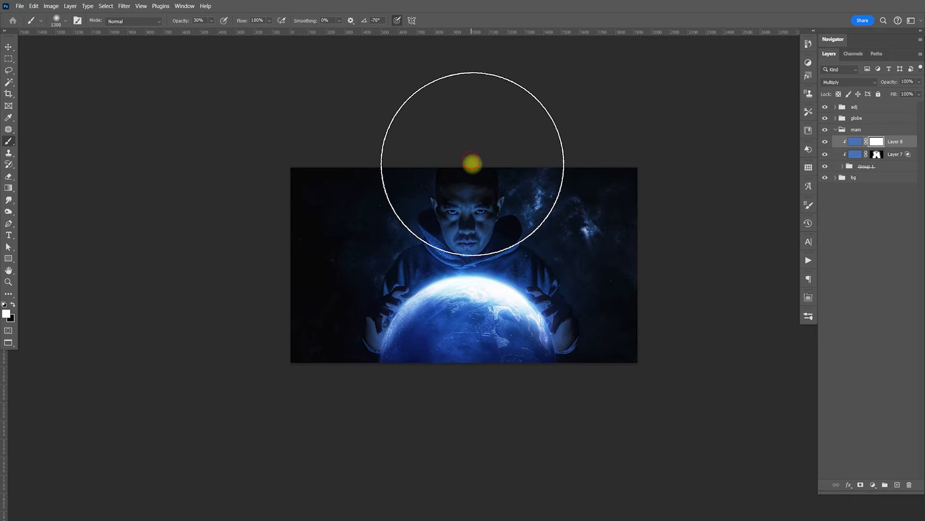
key(x)
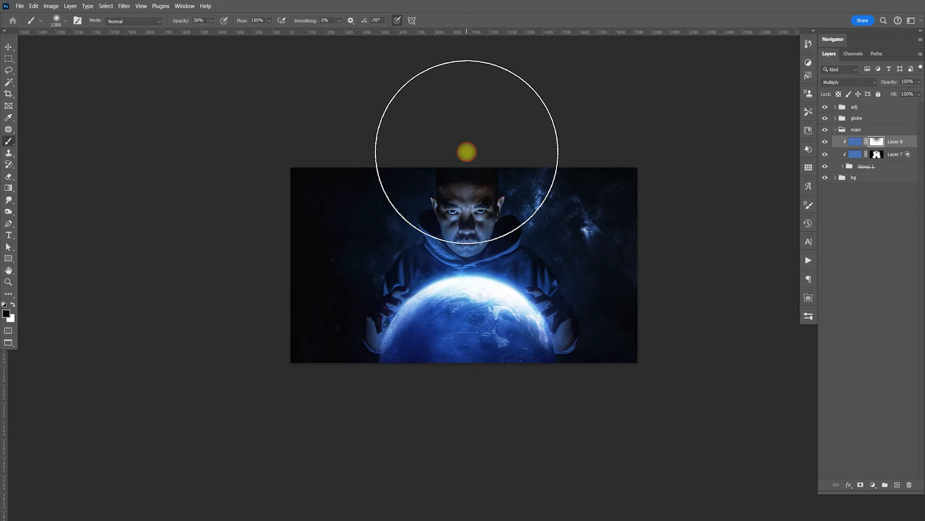
click(467, 138)
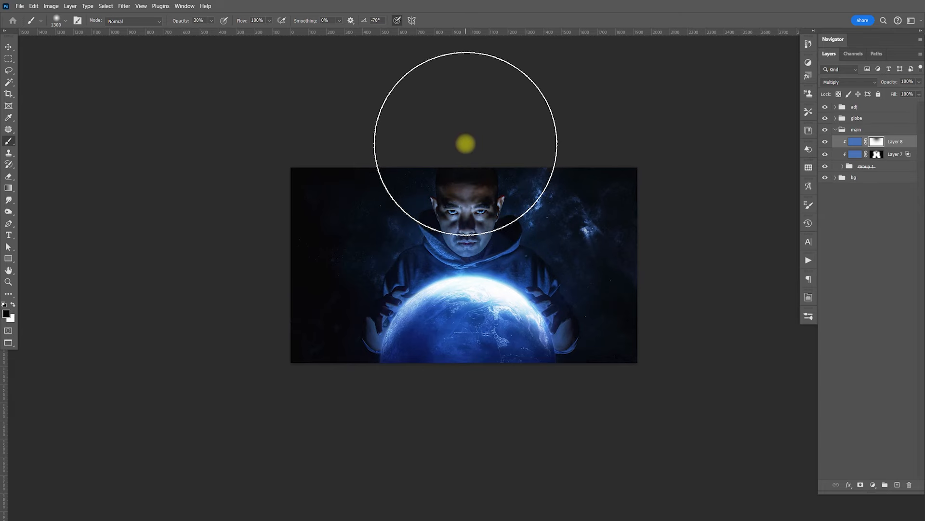
click(637, 229)
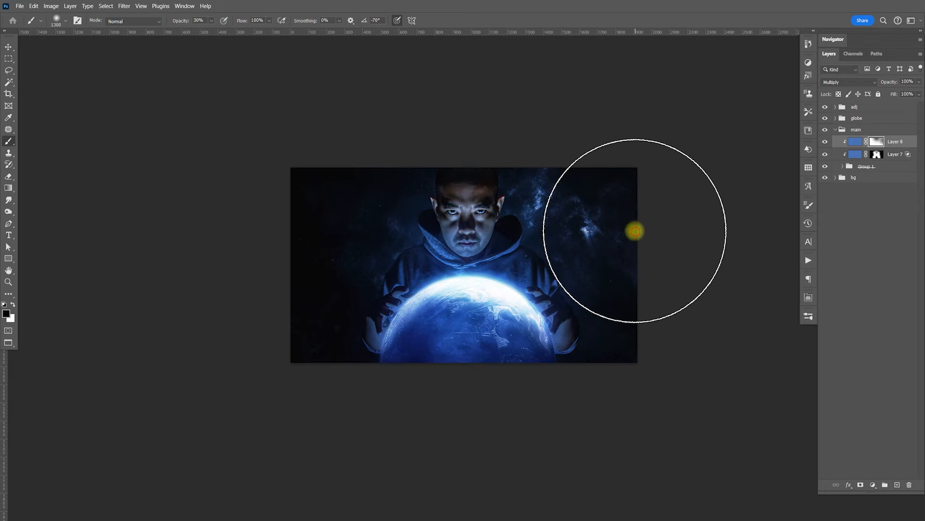
click(310, 227)
click(306, 225)
click(314, 223)
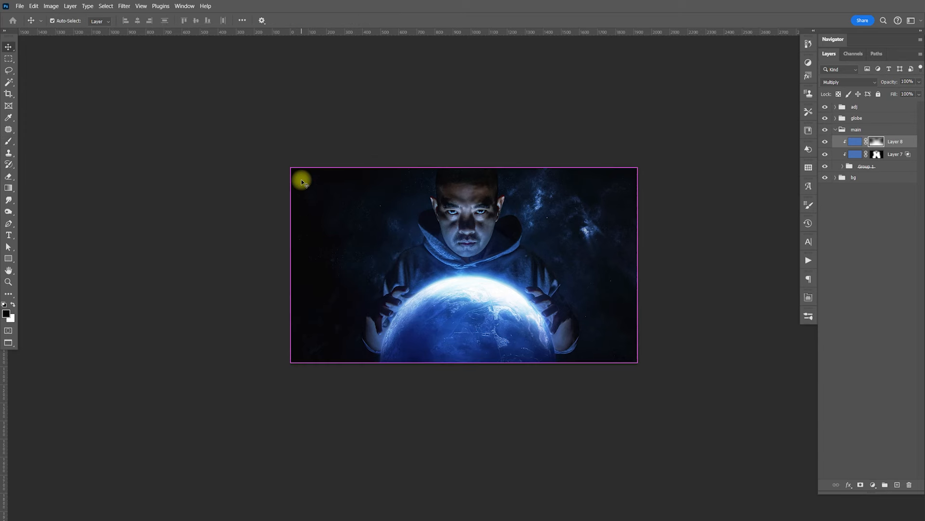
Paint white on the mask over the ears and lower face with a size 70 brush at 30% opacity.
key(ctrl+plus)
key(ctrl+plus)
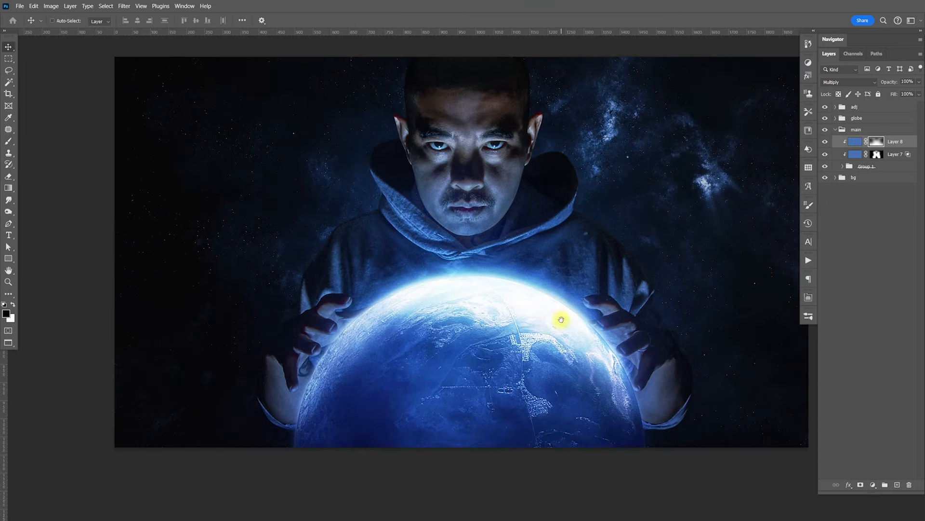
drag(571, 348, 568, 326)
drag(578, 287, 586, 355)
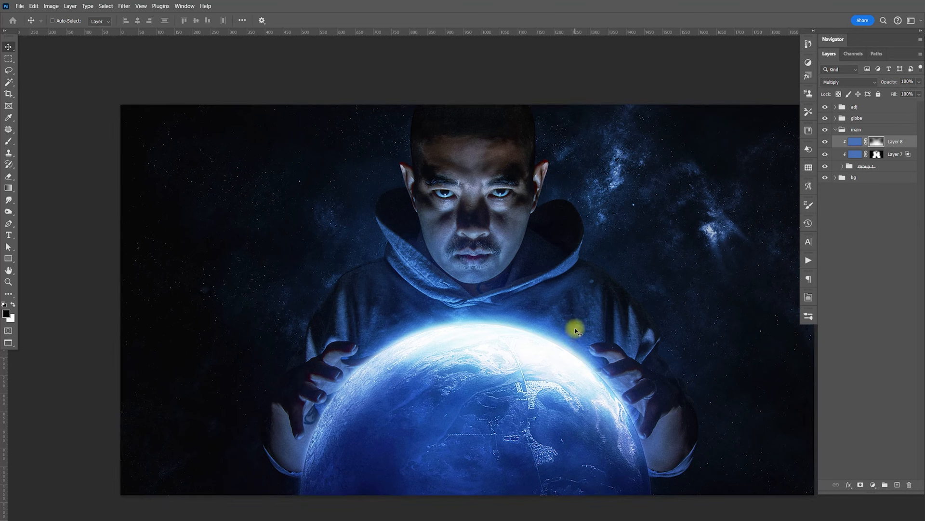
key(b)
scroll(573, 201, up, 5)
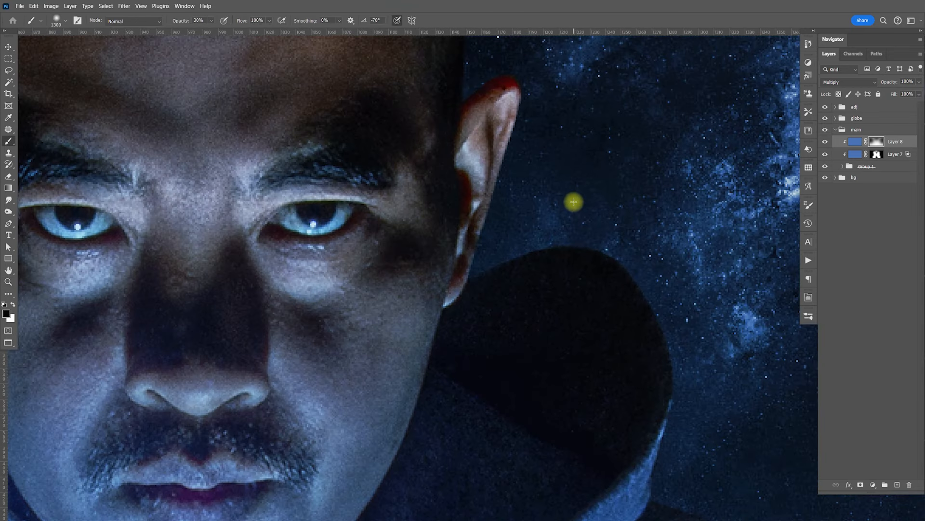
key(bracketleft)
key(bracketleft)
key(bracketleft)
key(bracketleft)
key(bracketleft)
key(bracketleft)
key(bracketleft)
key(bracketleft)
key(bracketleft)
key(bracketleft)
key(bracketleft)
key(bracketleft)
key(bracketleft)
key(bracketright)
key(x)
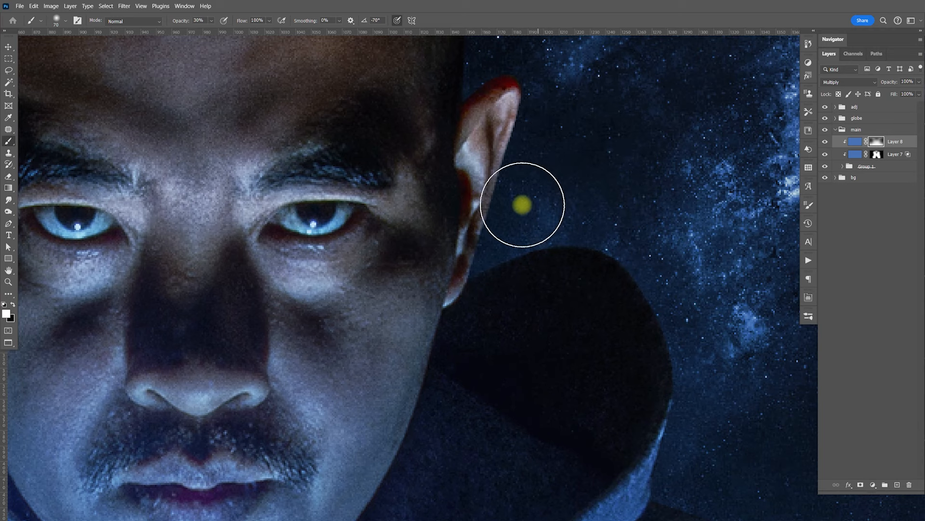
mouse_move(525, 112)
mouse_down()
mouse_move(511, 108)
mouse_move(502, 194)
mouse_move(502, 134)
mouse_move(498, 244)
mouse_move(470, 225)
mouse_move(916, 216)
mouse_up()
mouse_move(406, 103)
mouse_down()
mouse_move(420, 112)
mouse_move(434, 159)
mouse_move(449, 276)
mouse_up()
drag(637, 492, 373, 183)
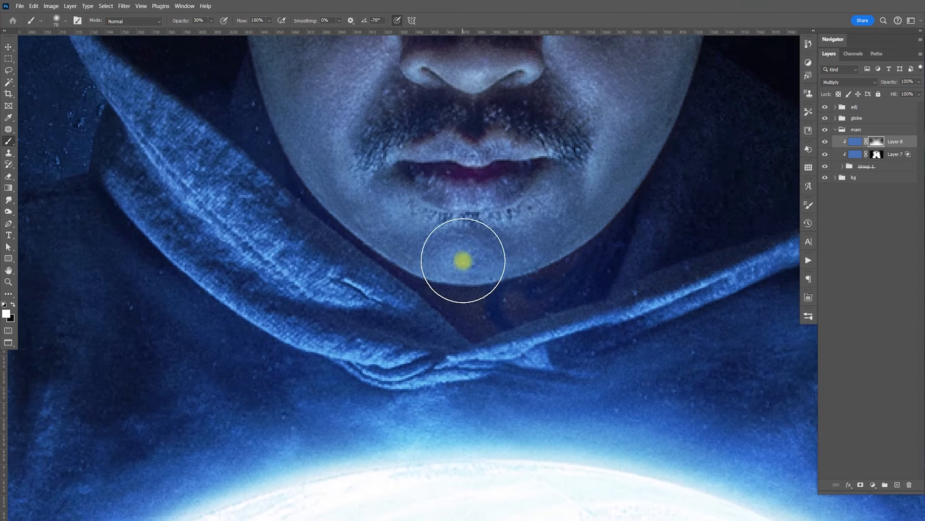
key(v)
scroll(463, 247, down, 8)
scroll(480, 232, down, 1)
key(ctrl+0)
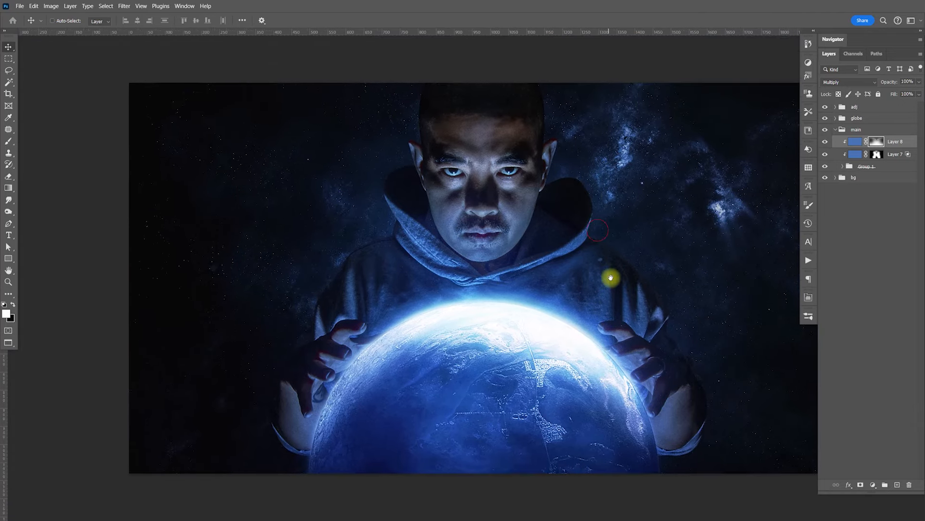
Expand the bg group and make two copies of Layer 6, shifting them over the starry area beside the figure.
drag(611, 278, 609, 314)
drag(600, 278, 589, 221)
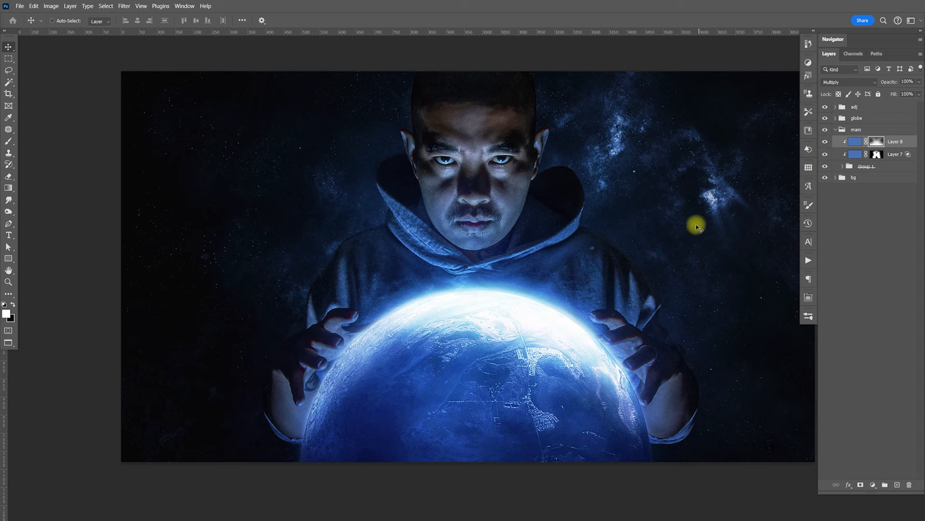
drag(645, 284, 598, 264)
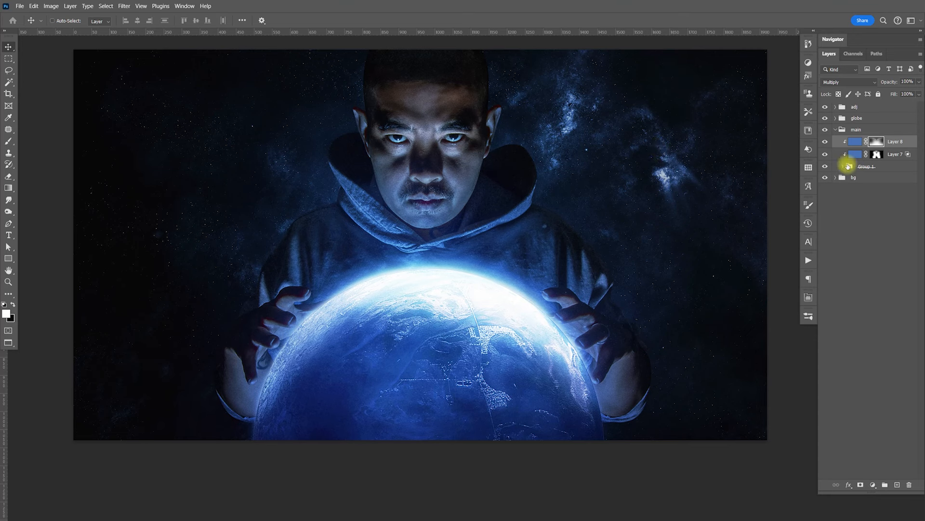
click(836, 178)
click(869, 229)
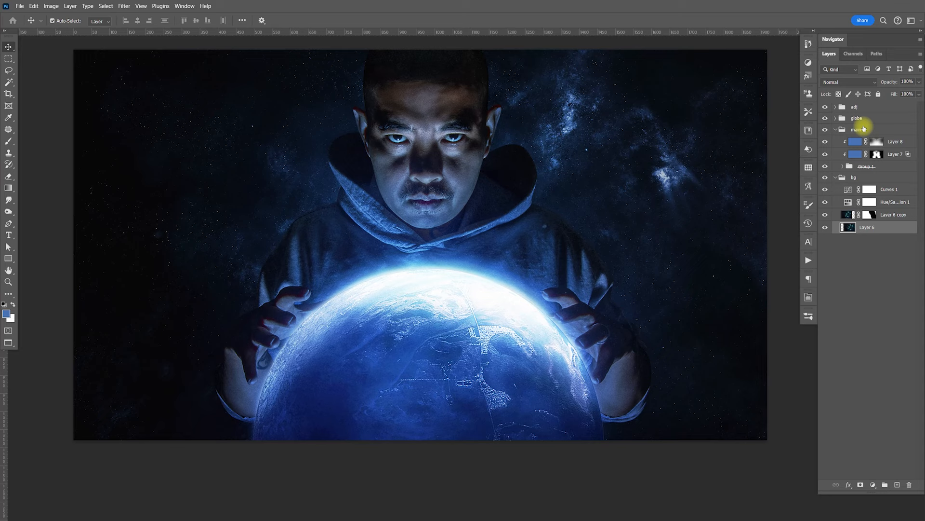
drag(538, 204, 650, 205)
key(ctrl+j)
drag(517, 149, 733, 285)
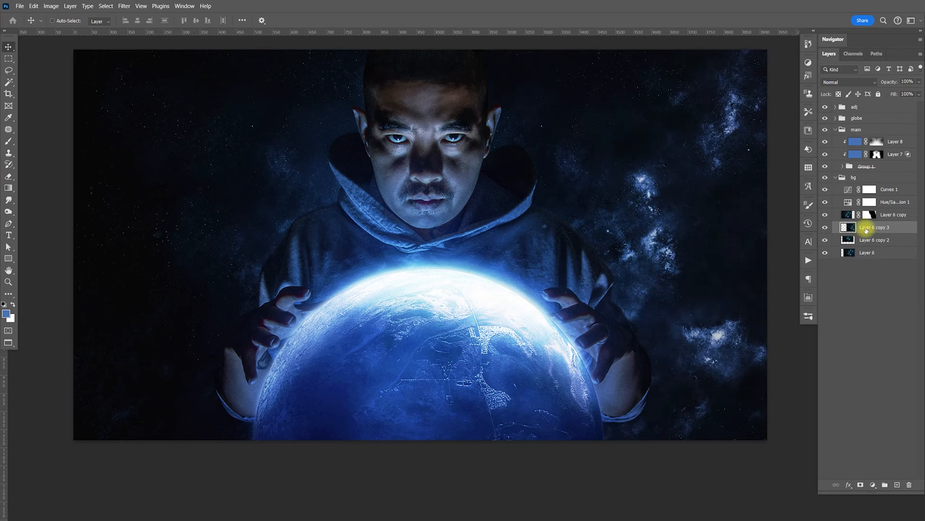
Move the upper unmasked Layer 6 copy beneath the other, reposition it over the bright nebula, and select both copies.
drag(864, 223, 863, 243)
drag(723, 234, 699, 260)
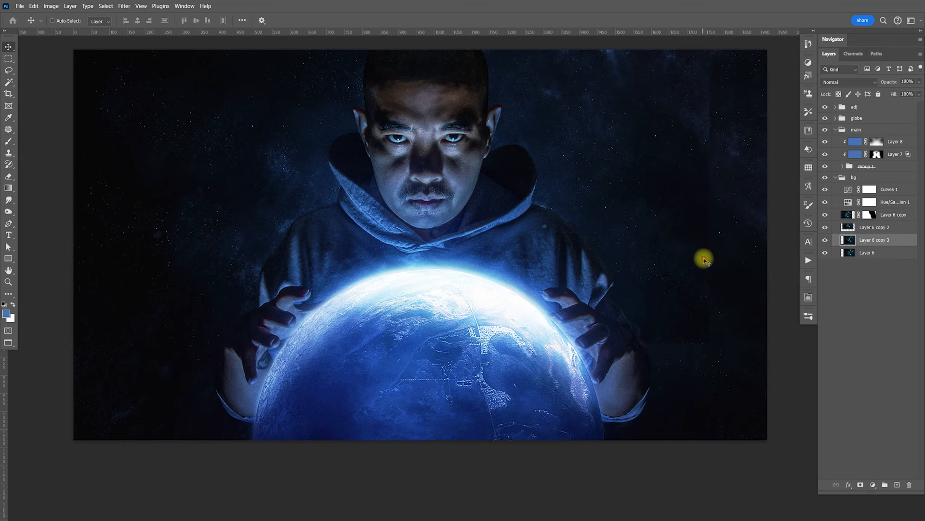
shift+click(846, 235)
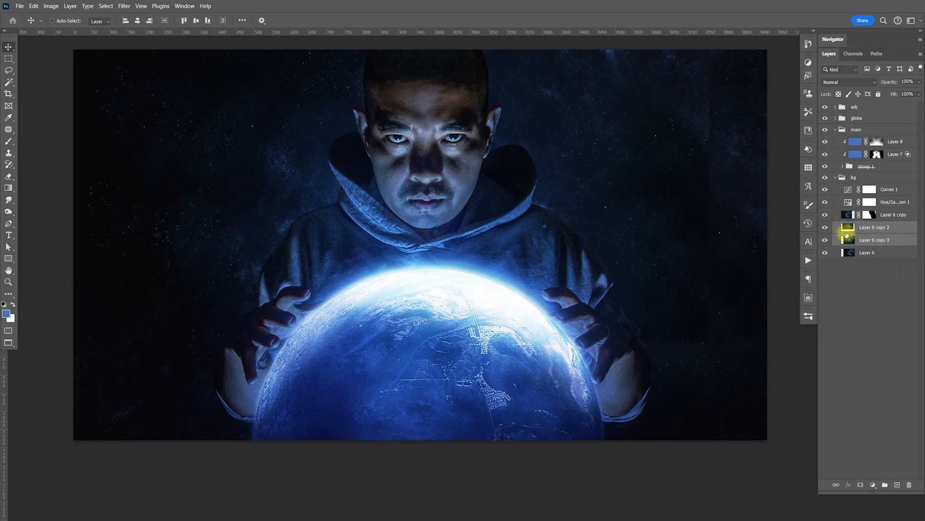
Merge the two selected Layer 6 copies and patch the seam in the starry area above and beside the hand near the canvas edge.
key(ctrl+e)
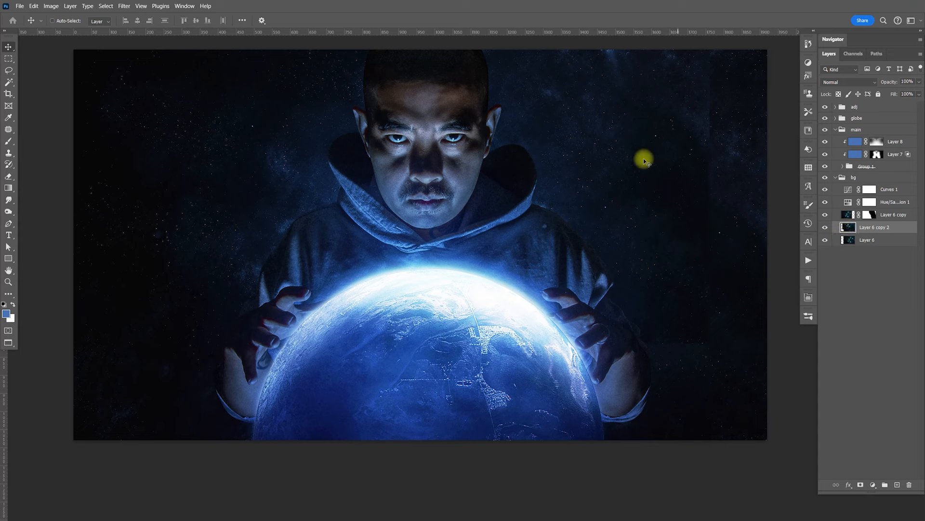
click(9, 130)
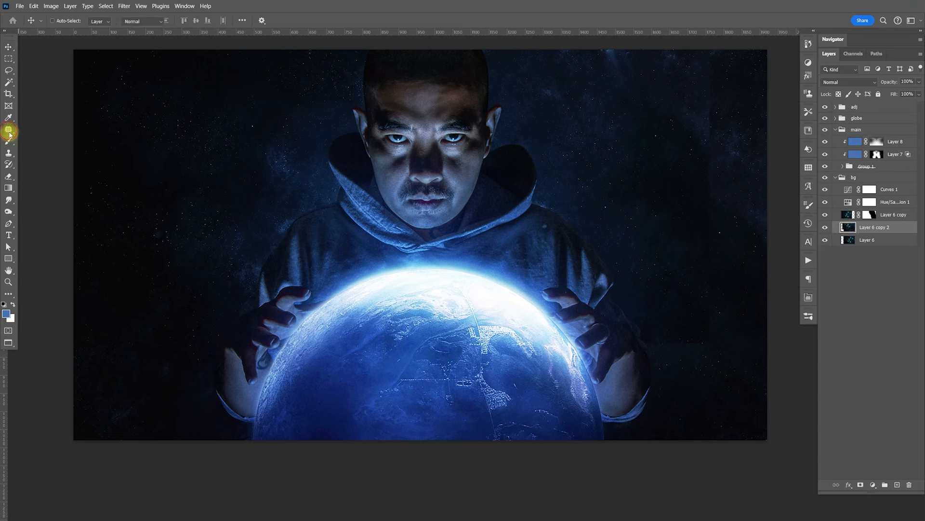
mouse_move(609, 329)
mouse_down()
mouse_move(697, 326)
mouse_move(730, 334)
mouse_move(695, 369)
mouse_move(617, 364)
mouse_up()
drag(676, 354, 621, 277)
click(653, 262)
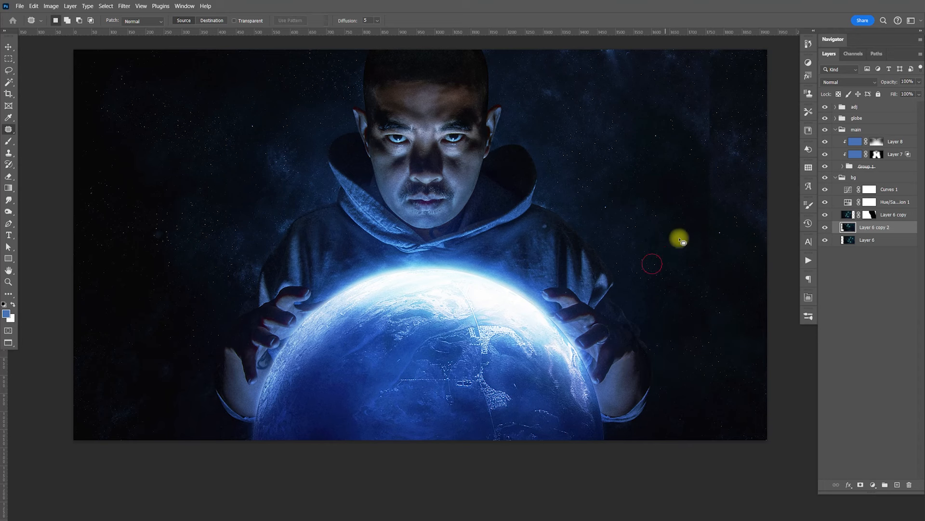
Patch the remaining vertical seams in the upper starry area beside the figure with cleaner sky, and clear the selection.
mouse_move(696, 61)
mouse_down()
mouse_move(689, 249)
mouse_move(698, 323)
mouse_move(722, 352)
mouse_move(735, 87)
mouse_move(703, 51)
mouse_up()
drag(695, 181, 617, 237)
click(670, 212)
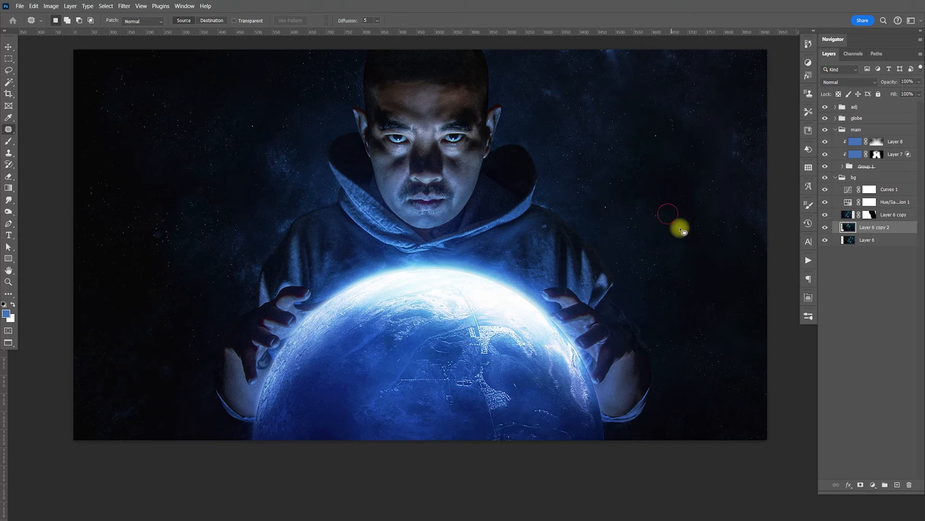
mouse_move(718, 117)
mouse_down()
mouse_move(708, 254)
mouse_move(731, 120)
mouse_move(718, 118)
mouse_up()
drag(722, 186, 667, 216)
key(ctrl+d)
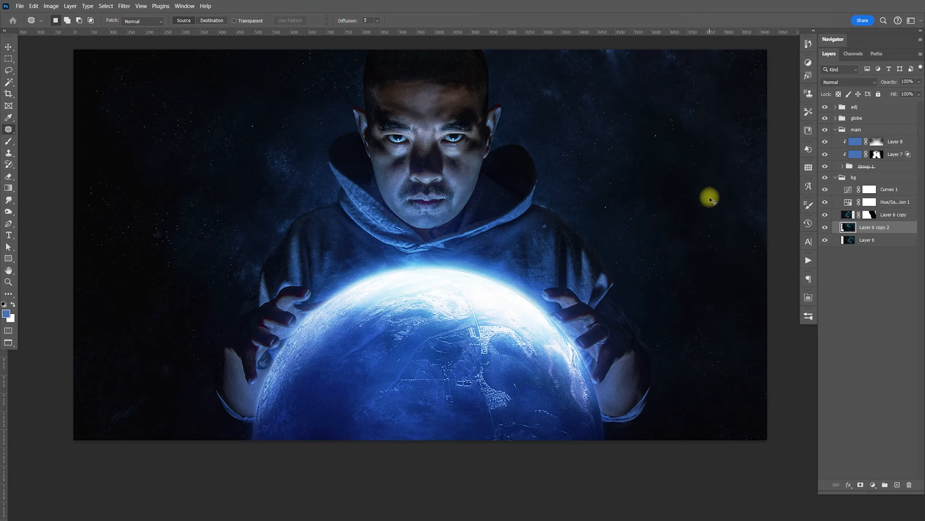
key(v)
drag(523, 255, 527, 255)
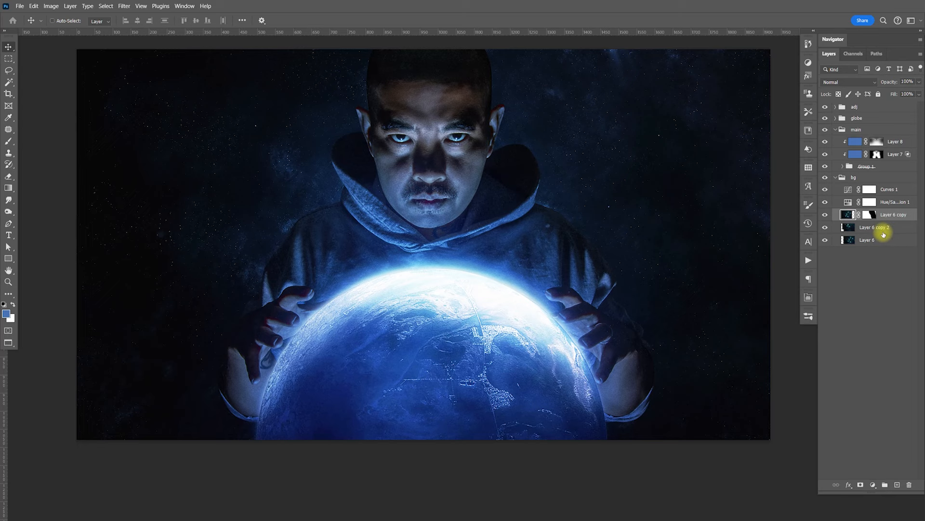
Switch to Adobe Bridge, open the Fire folder inside JPG, and look through its flame and spark images using smaller thumbnails.
key(alt+Tab)
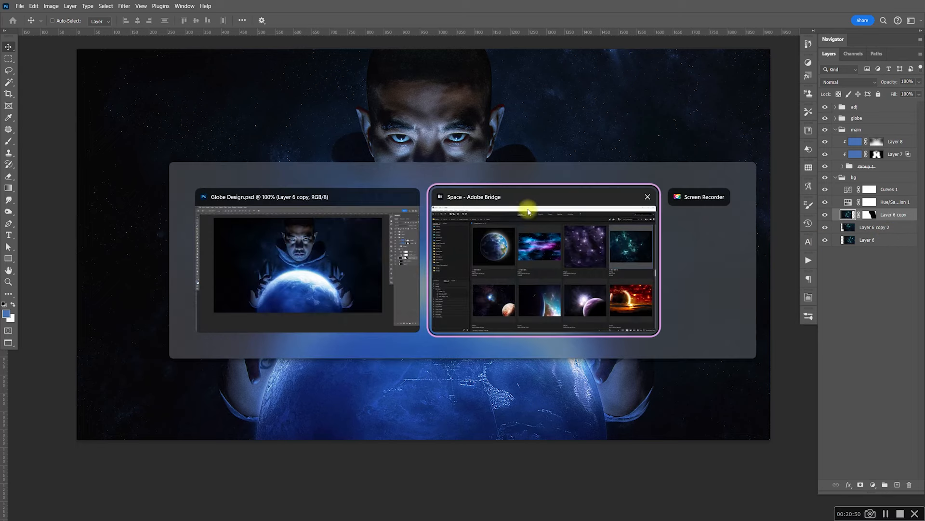
click(569, 303)
click(209, 57)
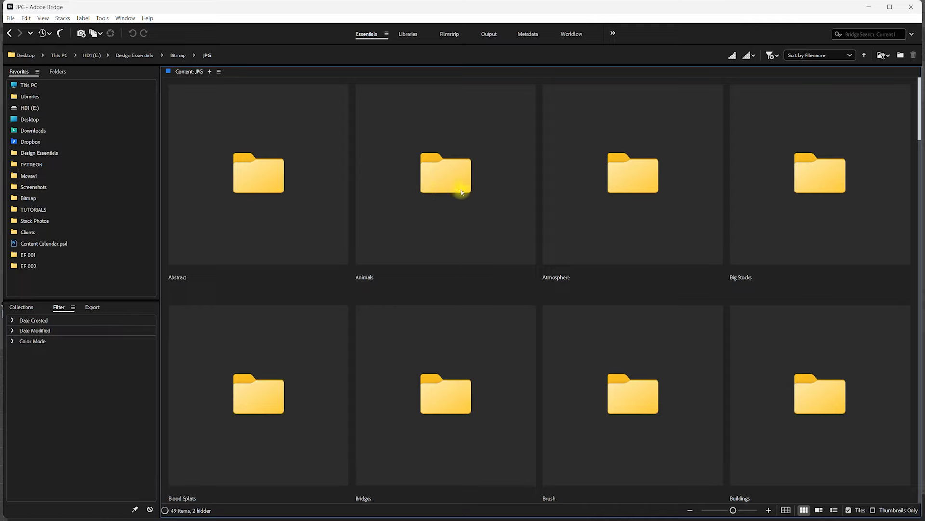
text(fire)
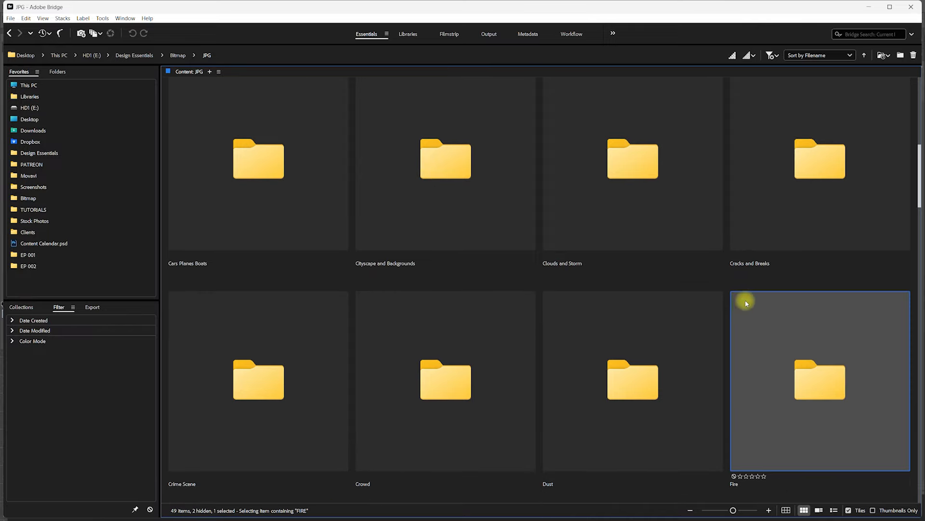
double_click(800, 384)
click(713, 510)
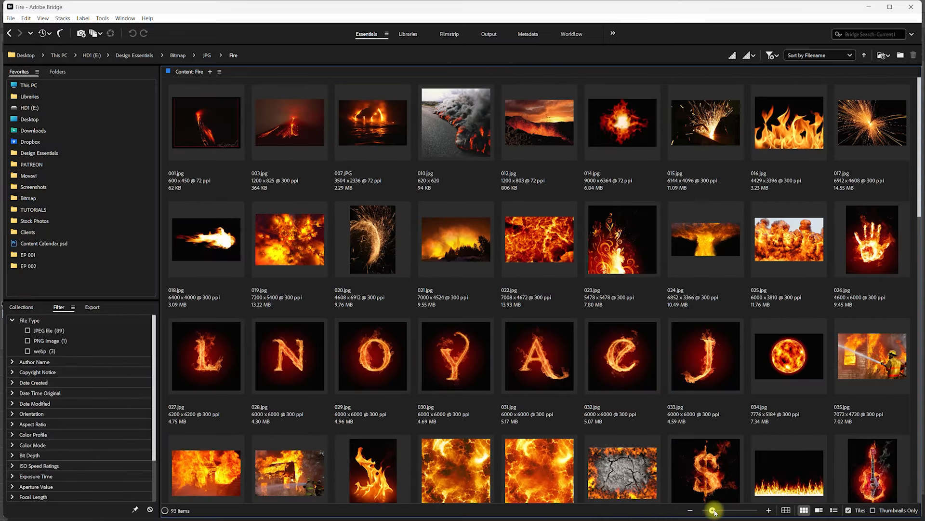
drag(918, 207, 897, 486)
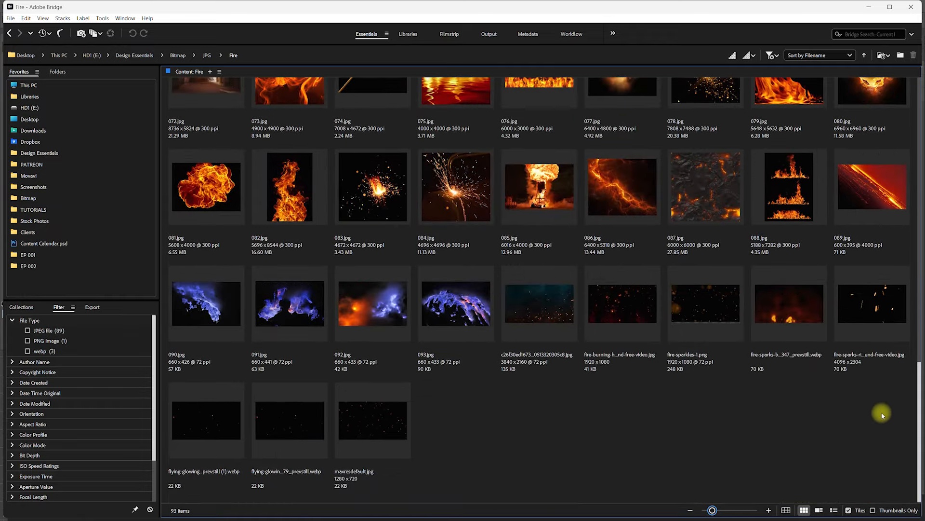
drag(916, 425, 901, 384)
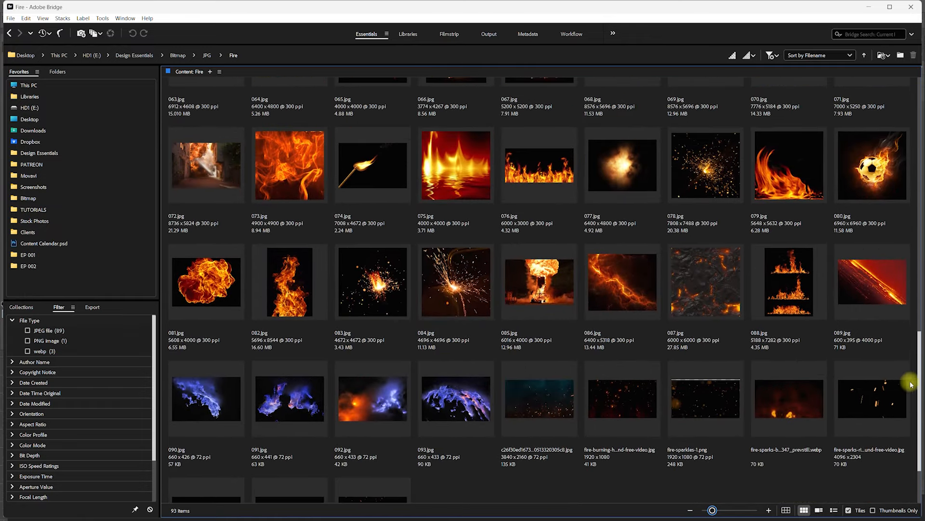
drag(920, 382, 916, 326)
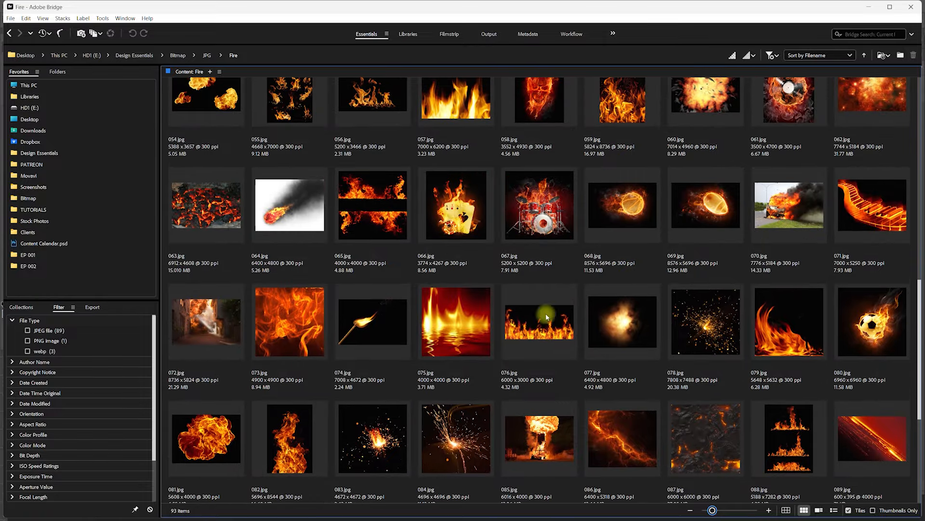
Return to the JPG folder, open its Space folder, and enlarge the thumbnails to three per row.
click(208, 55)
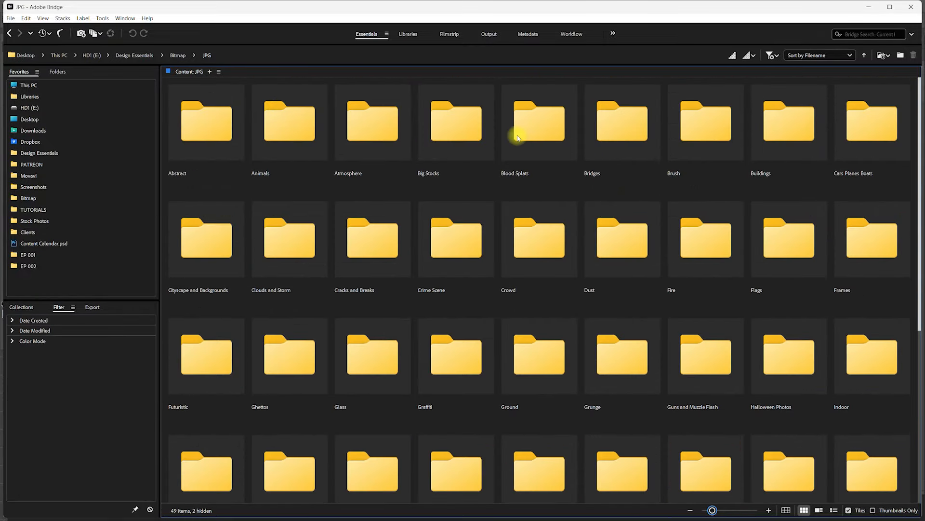
scroll(518, 138, down, 3)
click(372, 431)
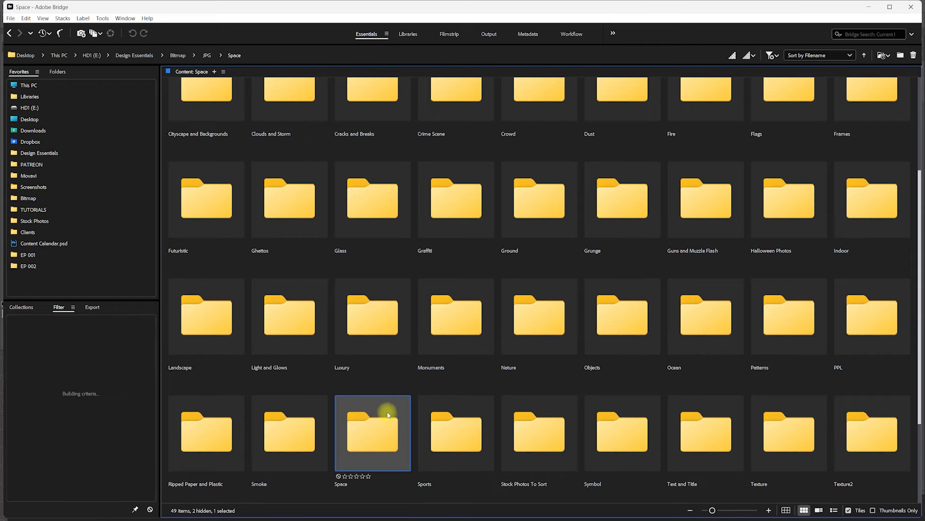
double_click(390, 429)
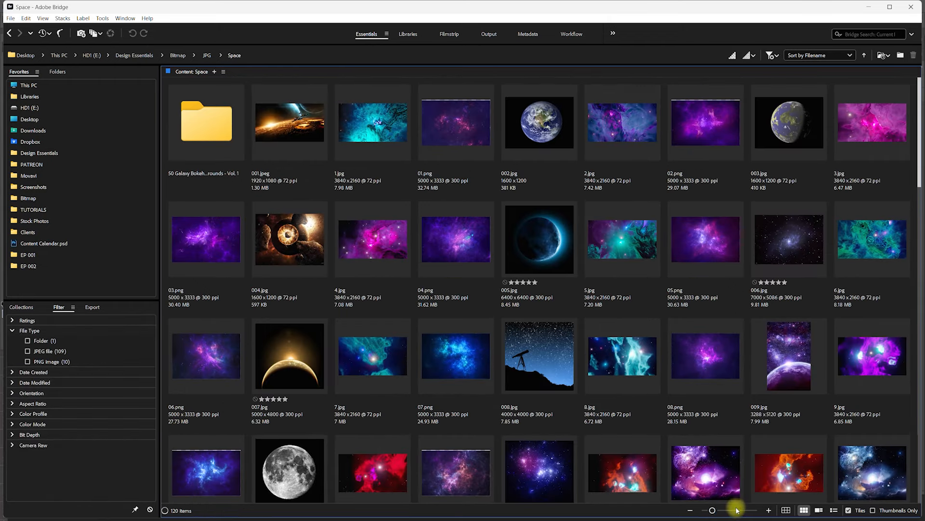
click(738, 510)
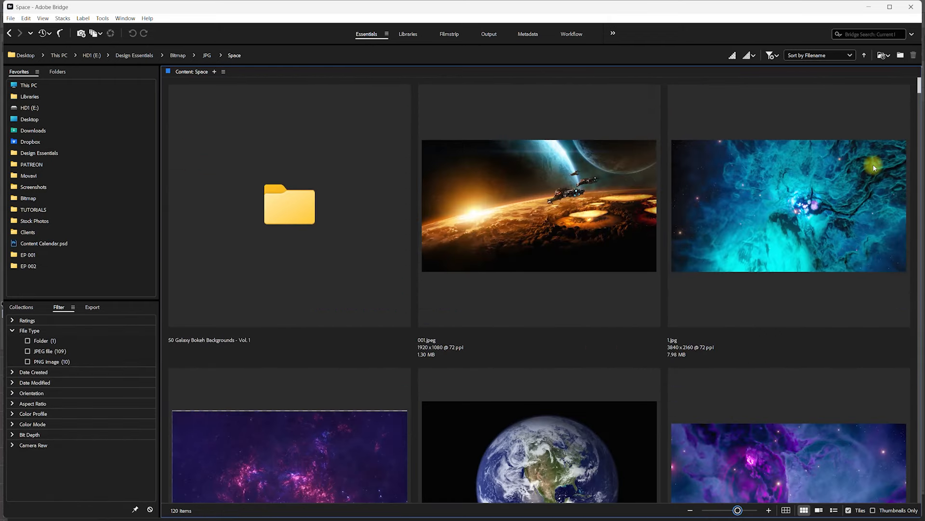
Look through the nebula and planet images in the Space folder and select 080.JPG, the purple starburst with planets.
click(848, 197)
key(Down)
key(Down)
key(Down)
key(Down)
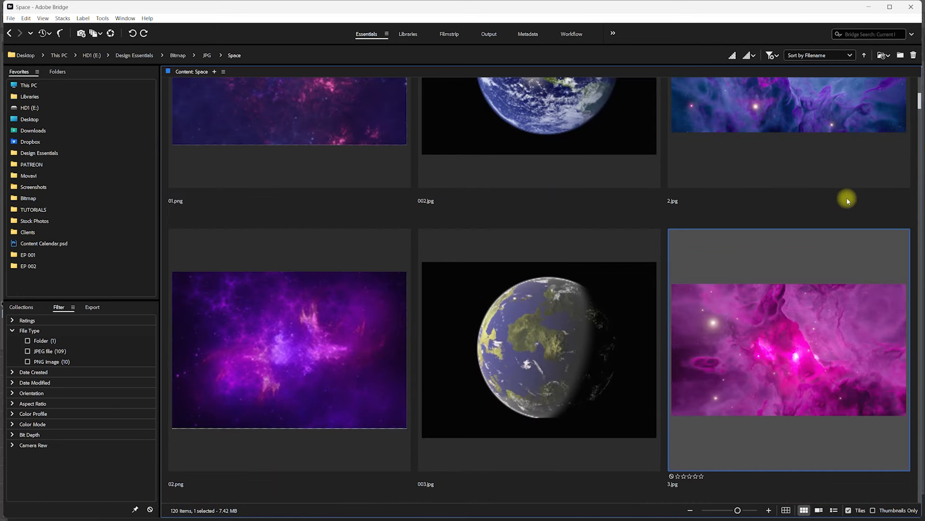
key(Down)
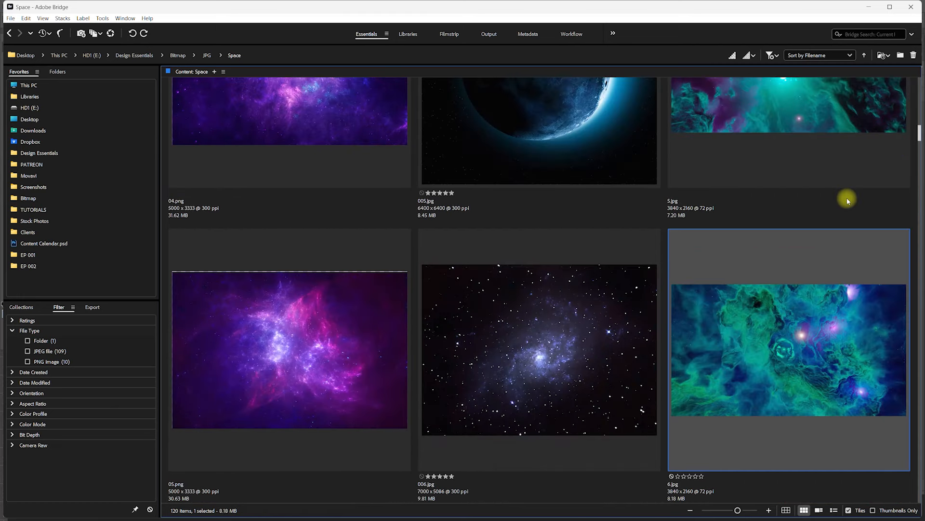
key(Up)
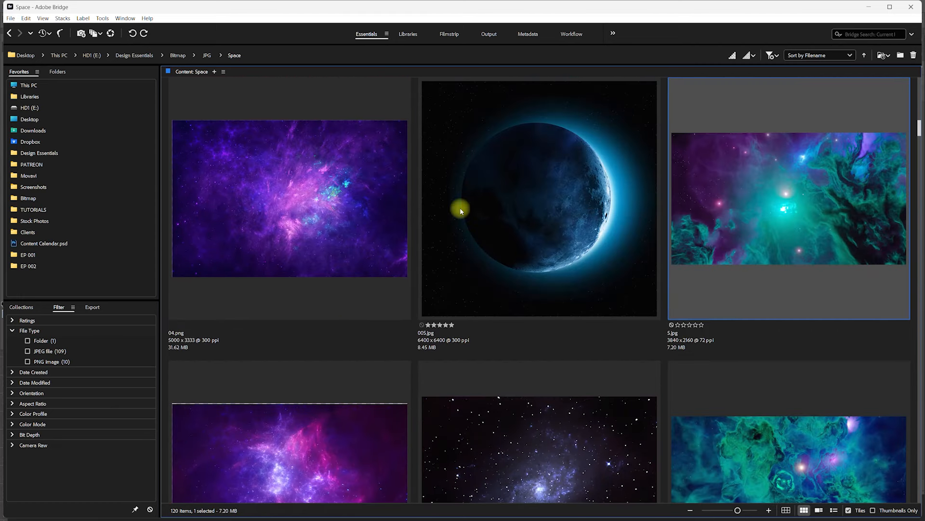
key(Down)
key(Down)
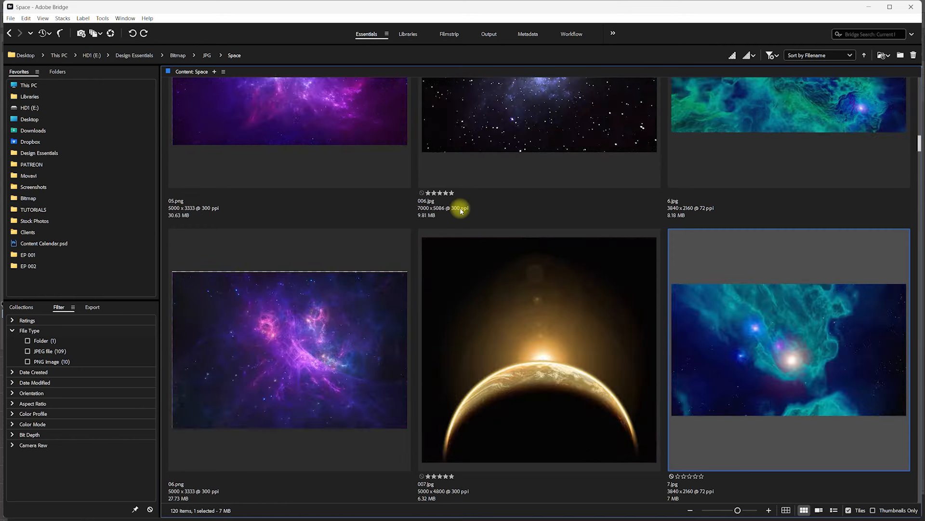
key(Down)
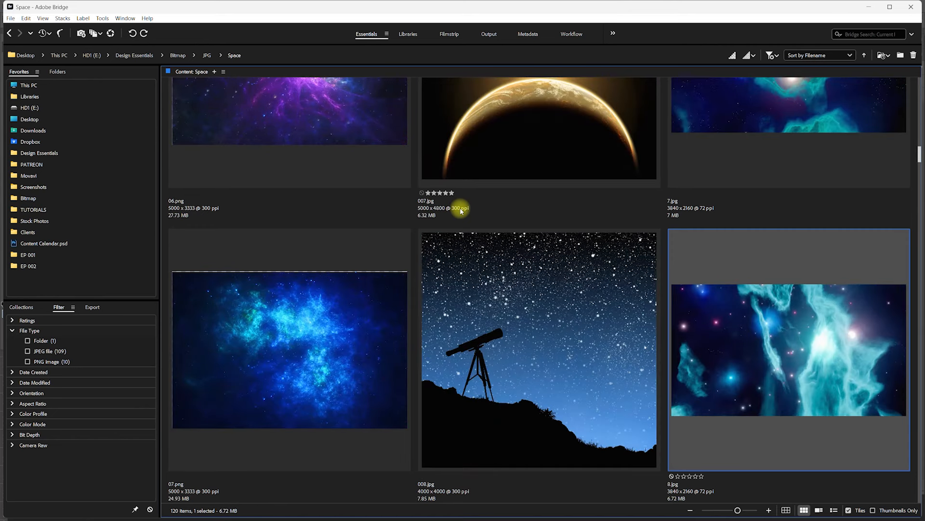
key(Down)
key(Down)
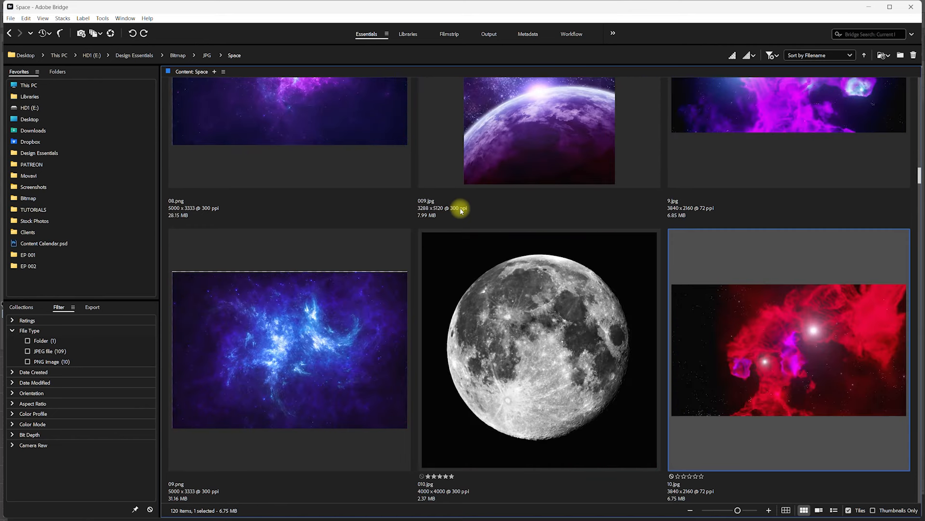
key(Down)
key(Down)
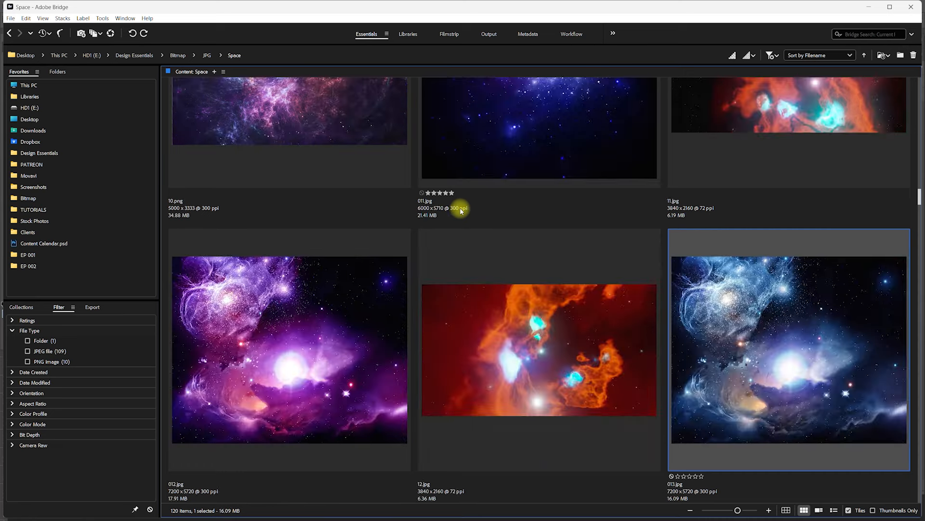
key(Down)
key(Down)
key(Down)
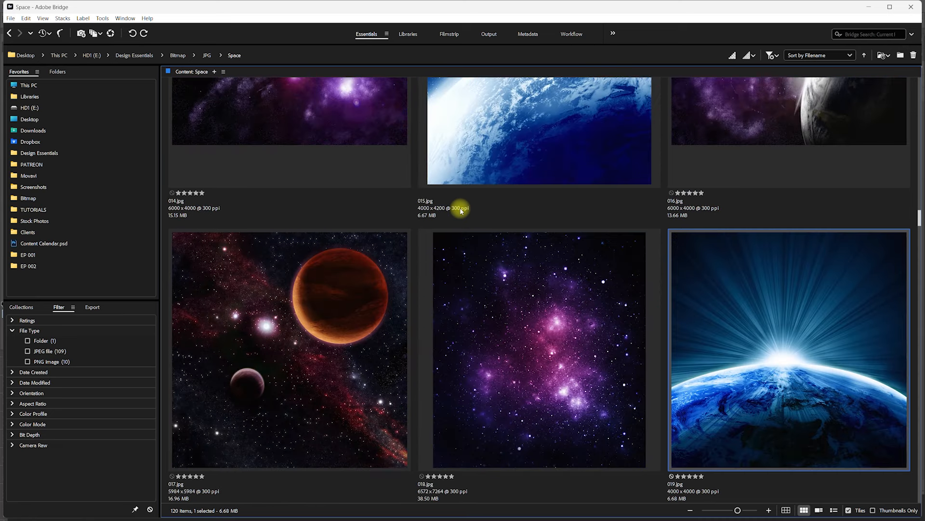
key(Down)
key(Down)
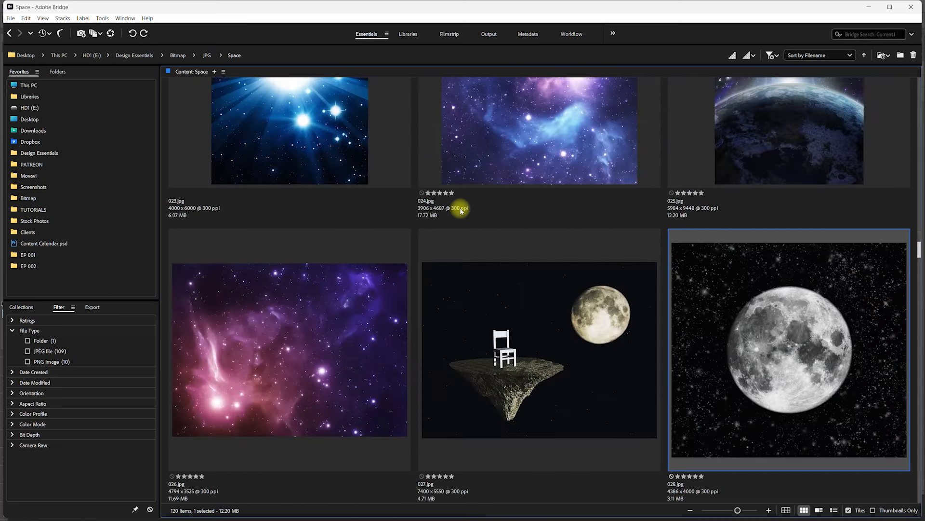
key(Down)
key(Down)
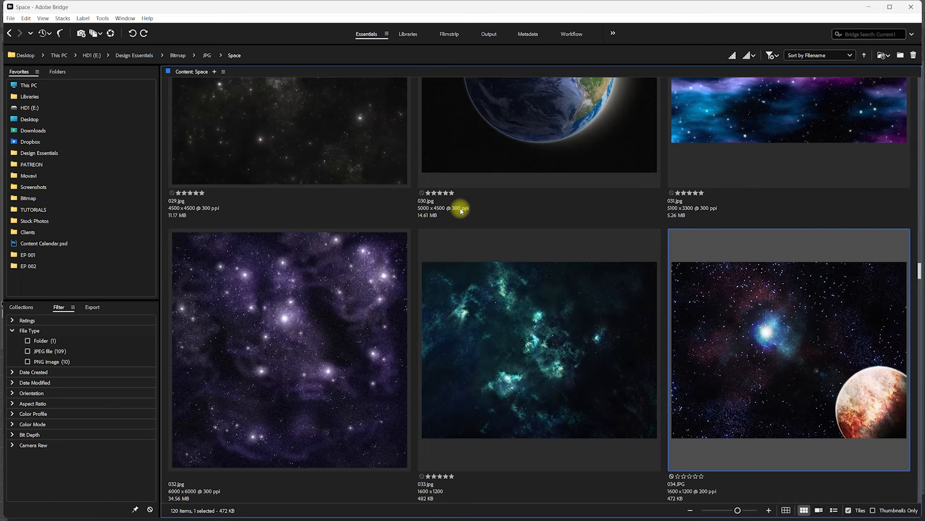
key(Down)
key(Down)
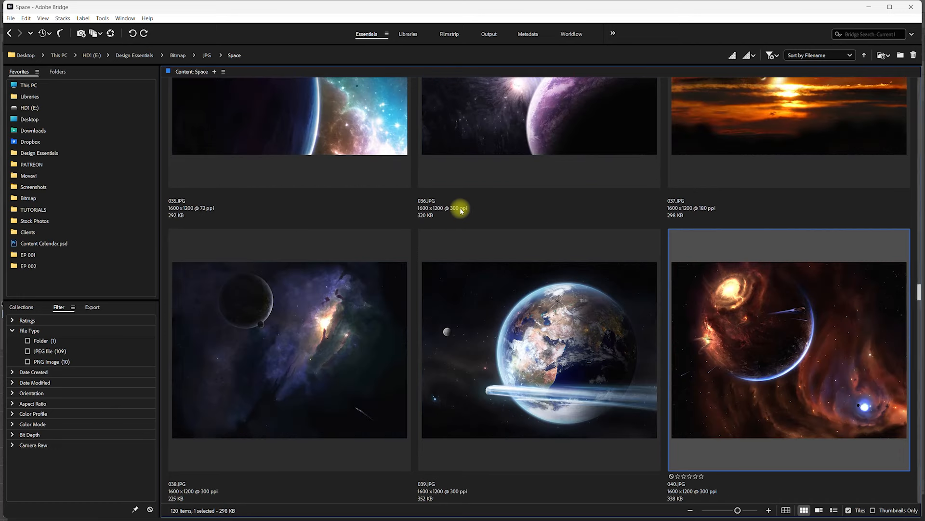
key(Down)
key(Down)
key(Down)
key(Down)
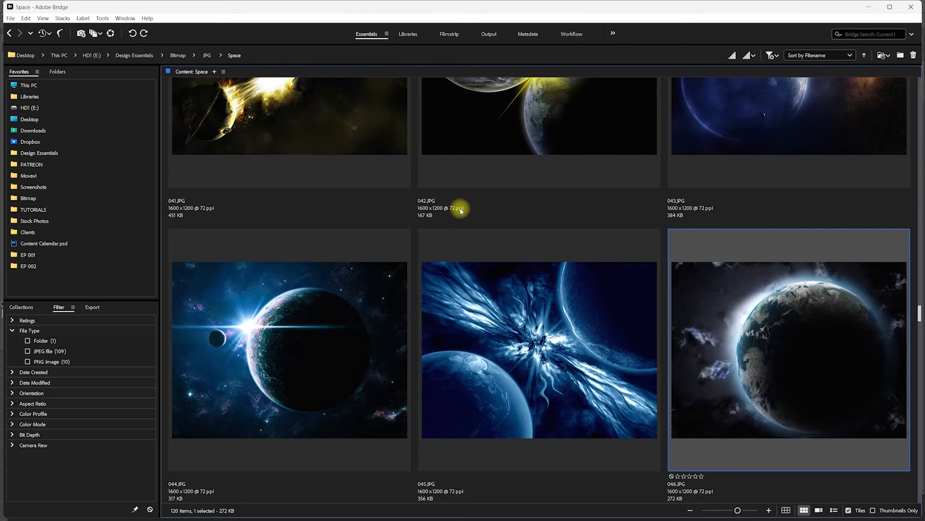
key(Down)
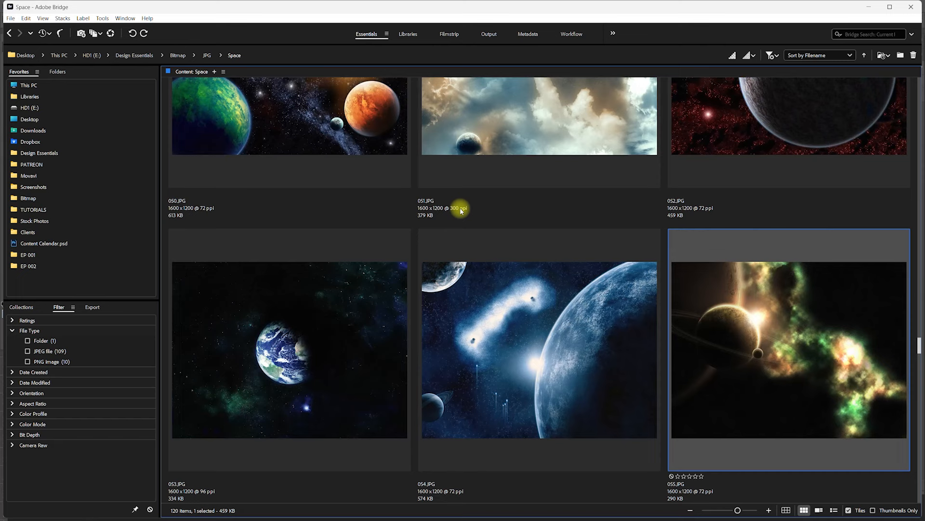
key(Down)
key(Down)
key(Down)
key(Down)
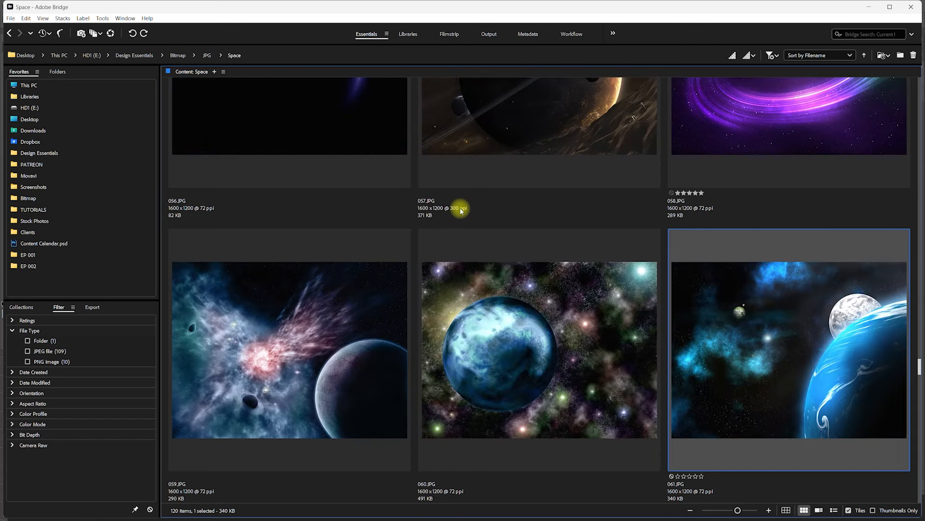
key(Down)
key(Down)
key(Down)
key(Down)
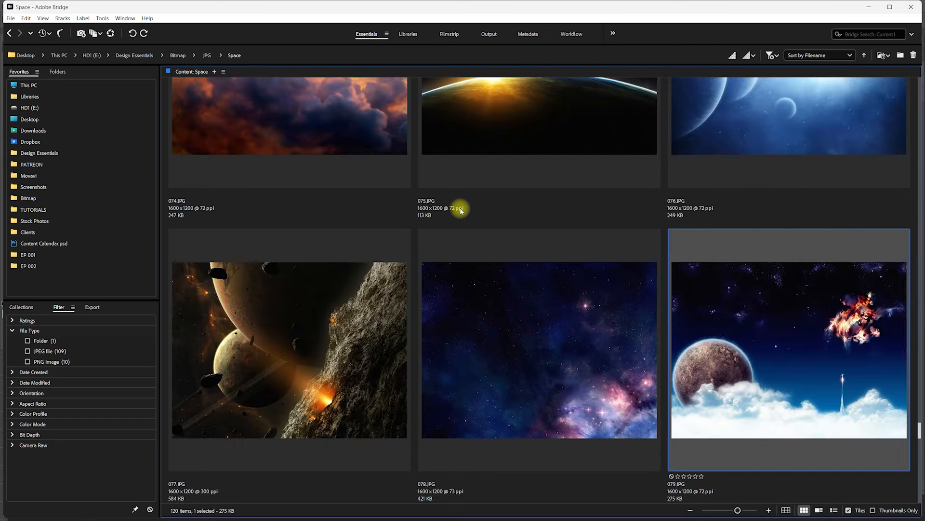
key(Down)
key(Down)
key(Down)
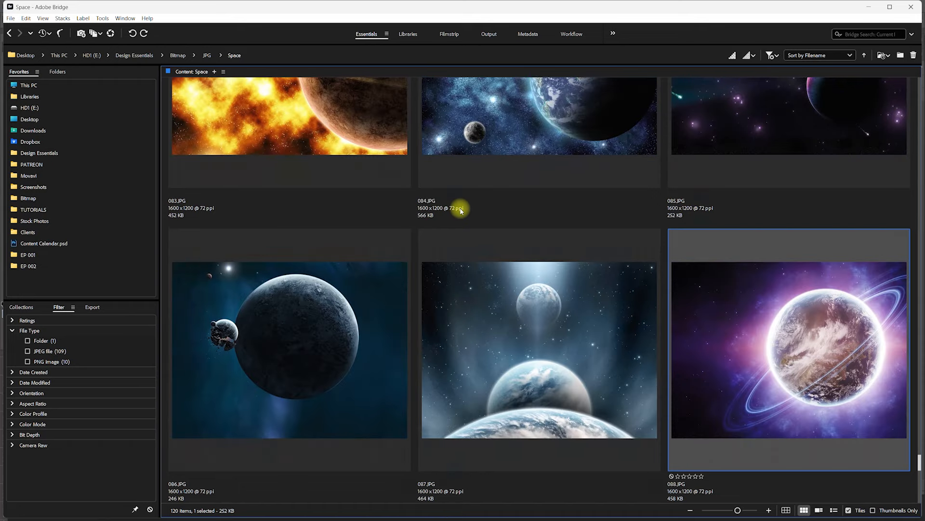
key(Up)
key(Up)
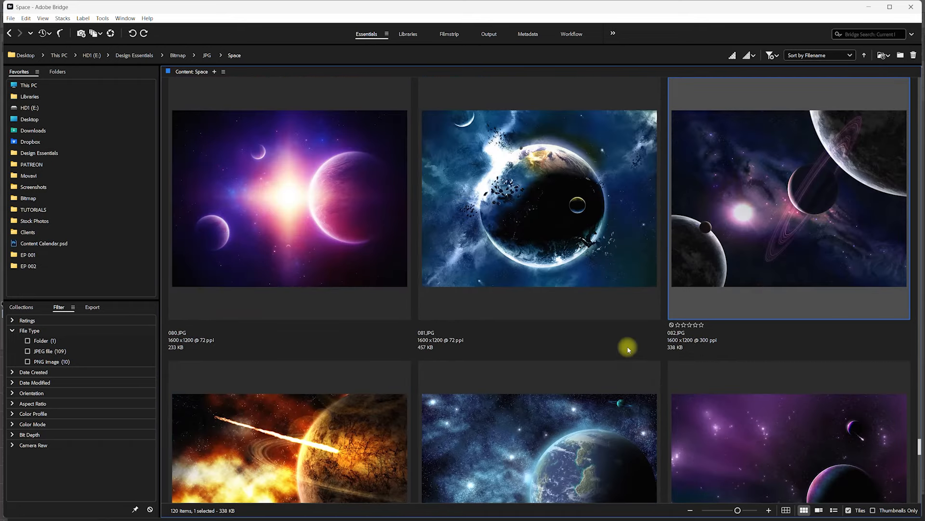
click(331, 234)
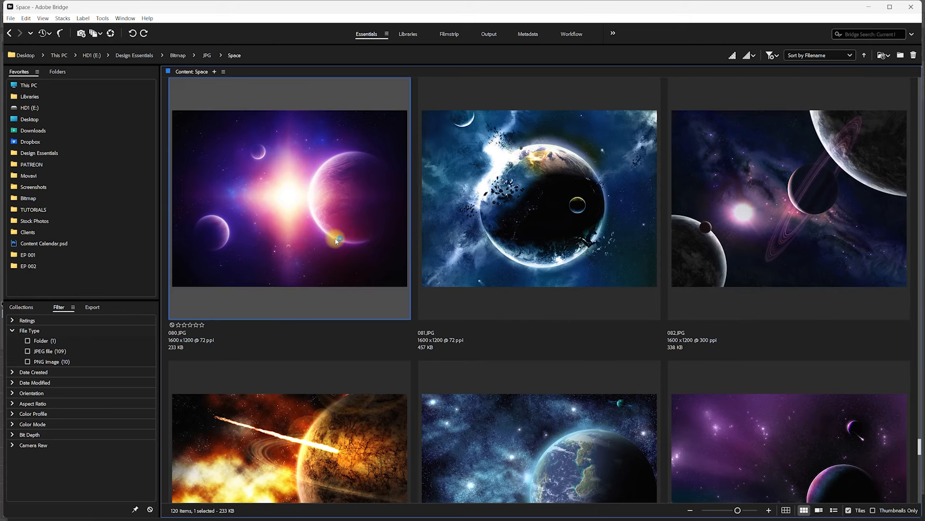
Open 080.JPG in Photoshop, select and copy the entire image, and return to the man-with-globe composite.
double_click(332, 240)
key(ctrl+a)
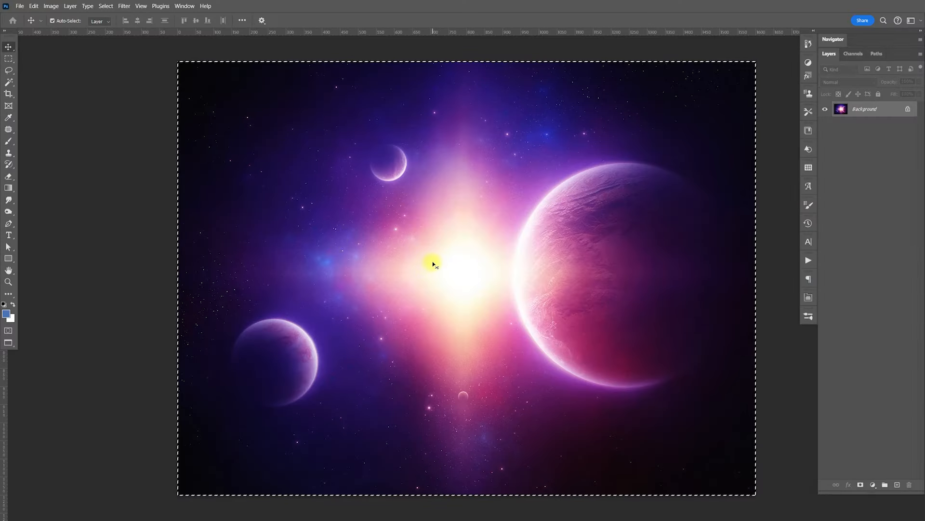
key(ctrl+Tab)
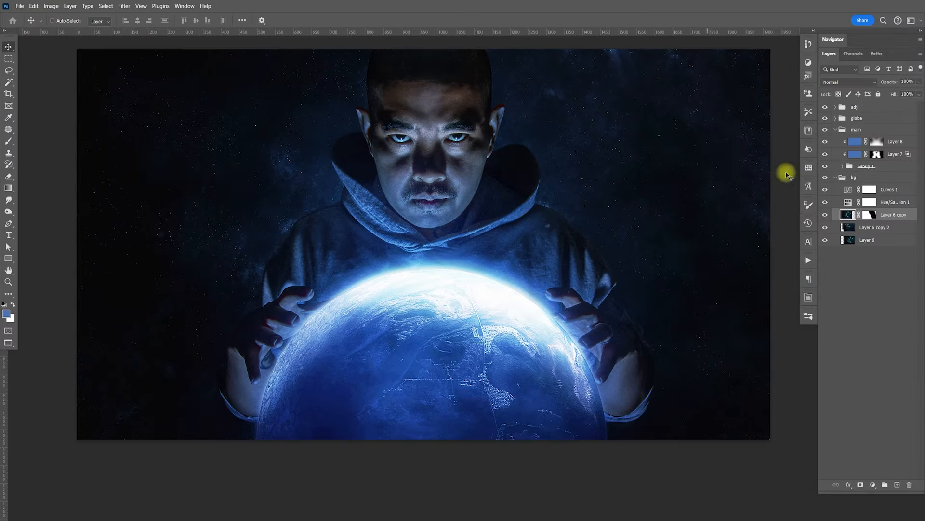
Collapse the bg and main groups, add a group named glow between them, and paste the copied space image into it.
click(836, 176)
click(836, 129)
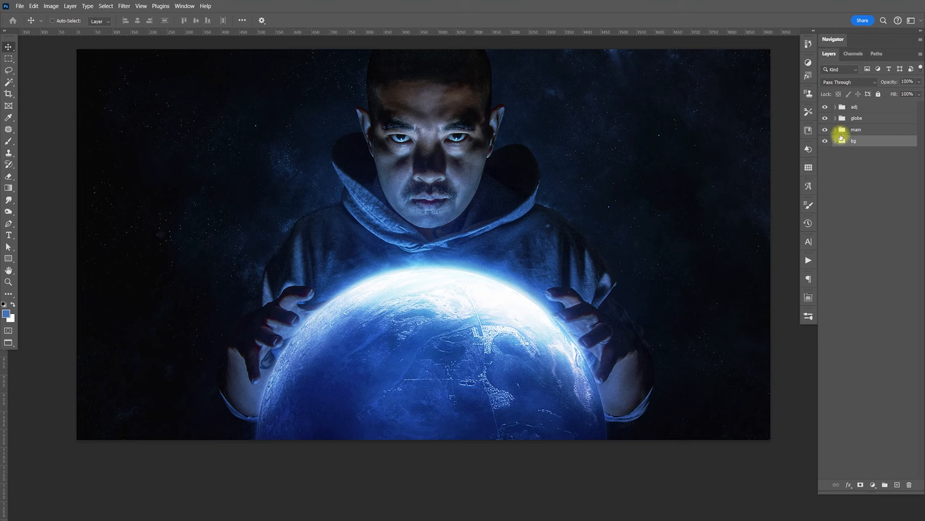
click(885, 485)
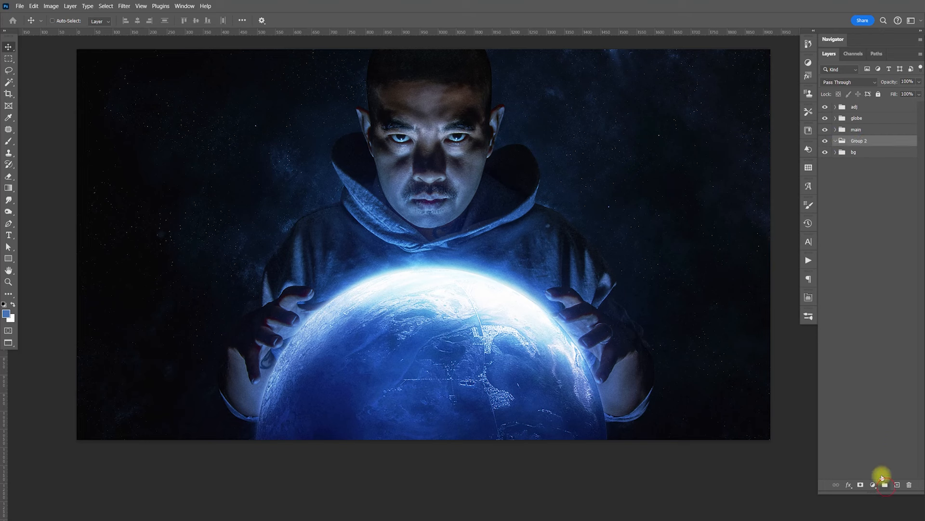
double_click(857, 140)
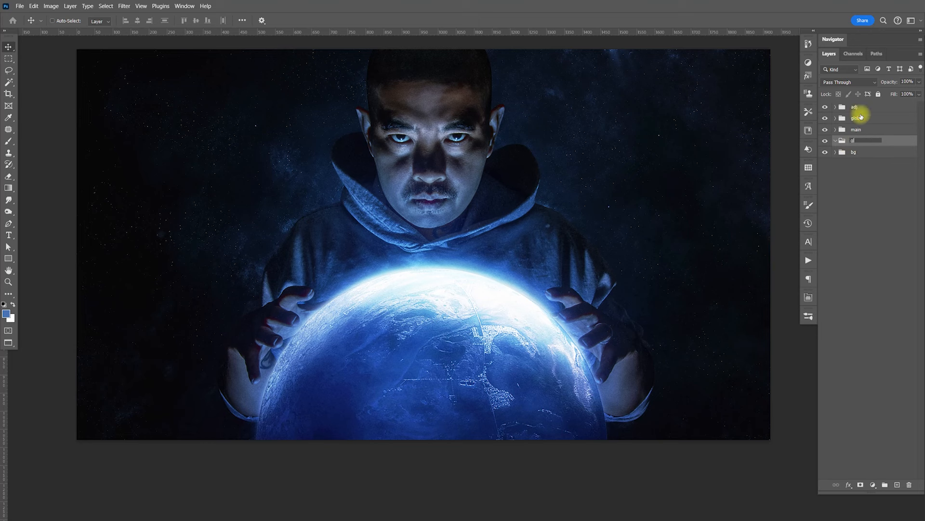
key(ctrl+v)
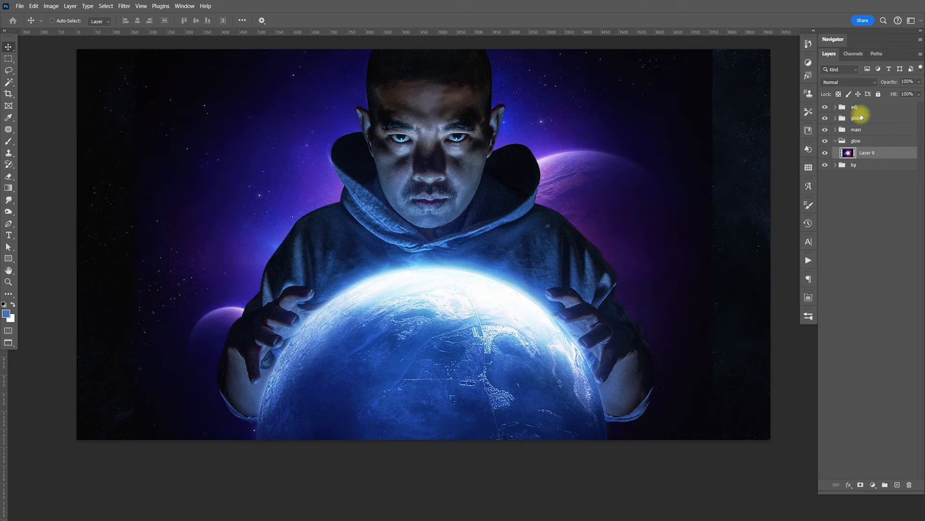
Rotate the pasted space image 90° clockwise and reposition it so its starburst glows behind the man's head and shoulders.
key(ctrl+t)
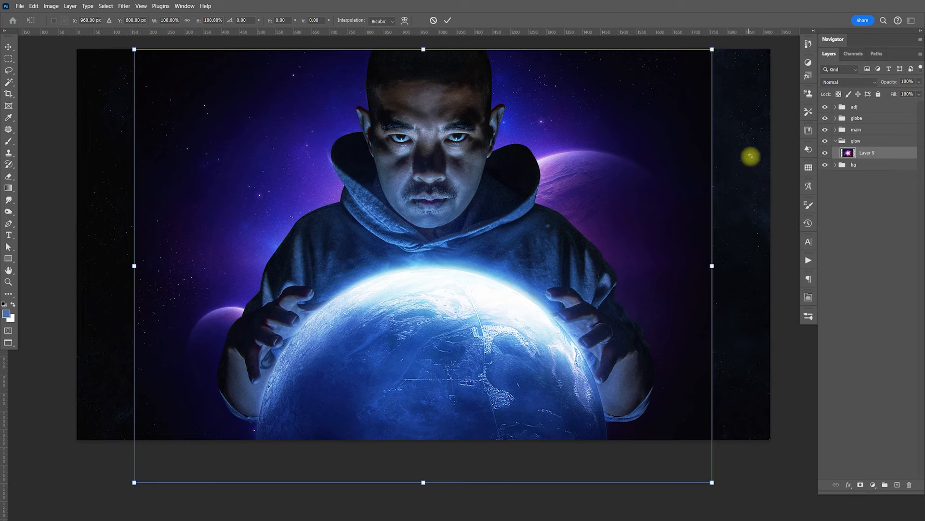
drag(753, 166, 486, 450)
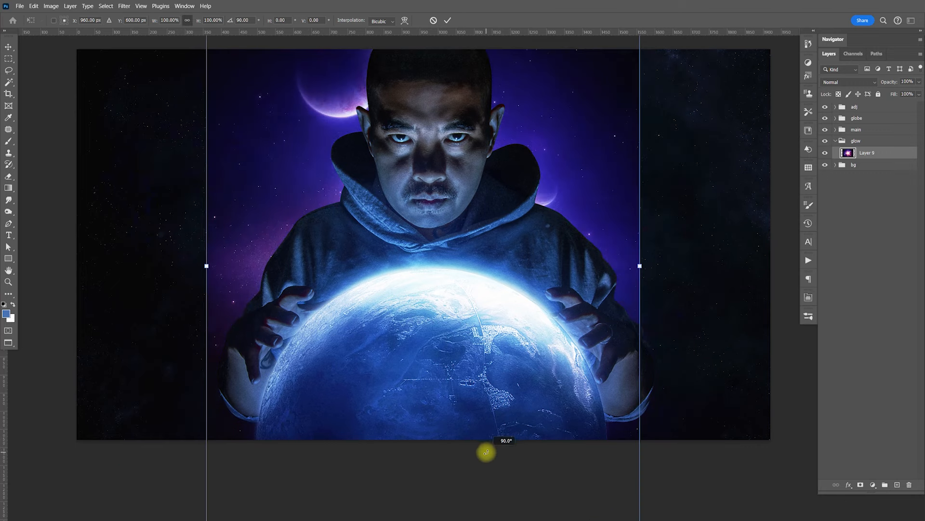
mouse_move(492, 313)
mouse_down()
mouse_move(477, 263)
mouse_move(477, 239)
mouse_move(489, 248)
mouse_move(496, 299)
mouse_move(489, 233)
mouse_move(499, 302)
mouse_up()
key(Return)
drag(513, 240, 528, 274)
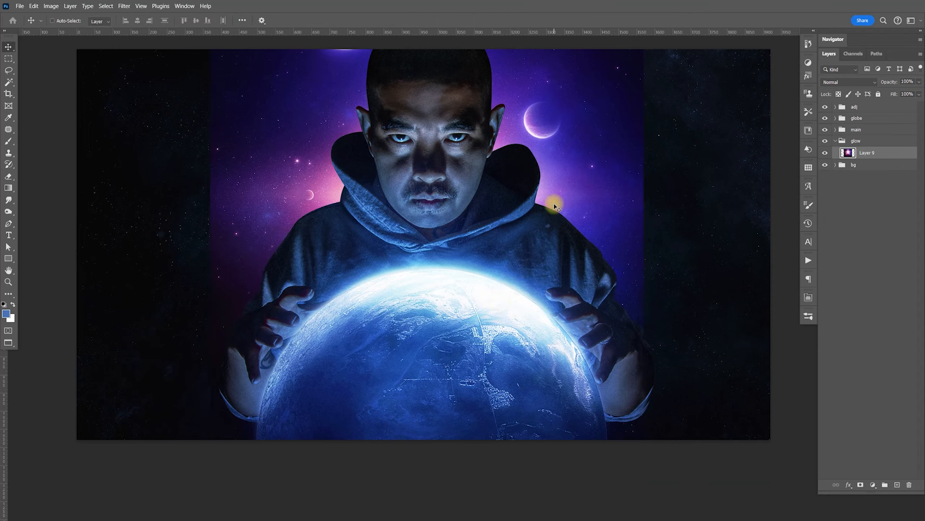
Collapse the glow group and move it inside the bg group, directly beneath the Hue/Saturation adjustment layer.
click(839, 166)
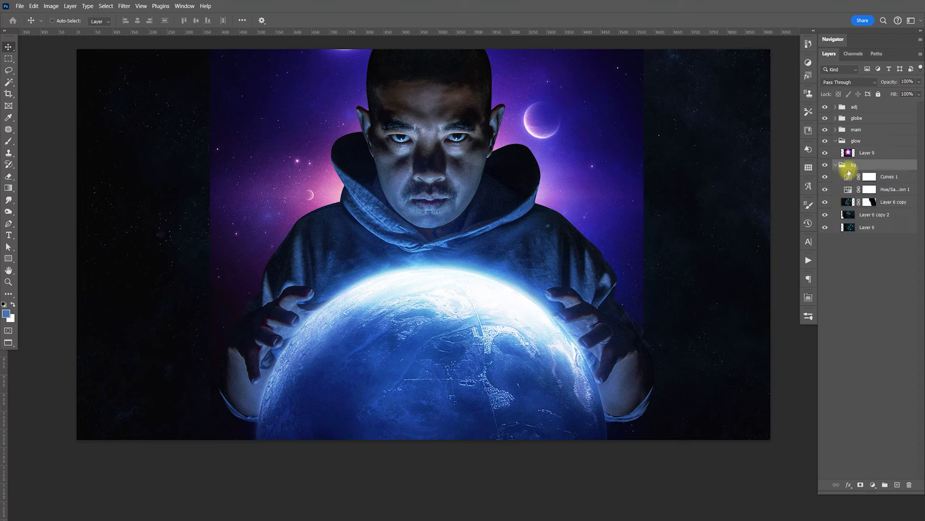
click(855, 143)
click(836, 140)
drag(867, 144, 873, 192)
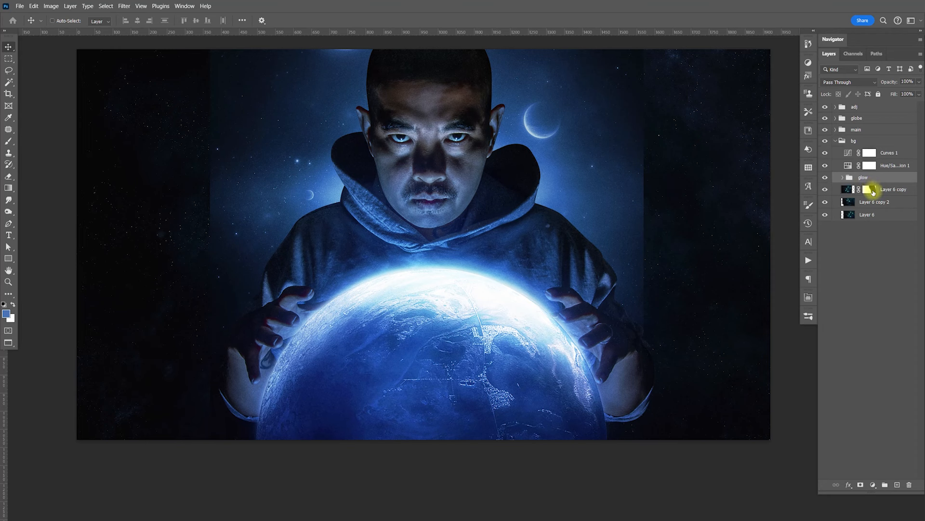
Lower the Hue/Saturation adjustment layer's opacity to 47% and compare the background with the adjustment hidden and shown.
click(825, 166)
click(826, 166)
click(846, 167)
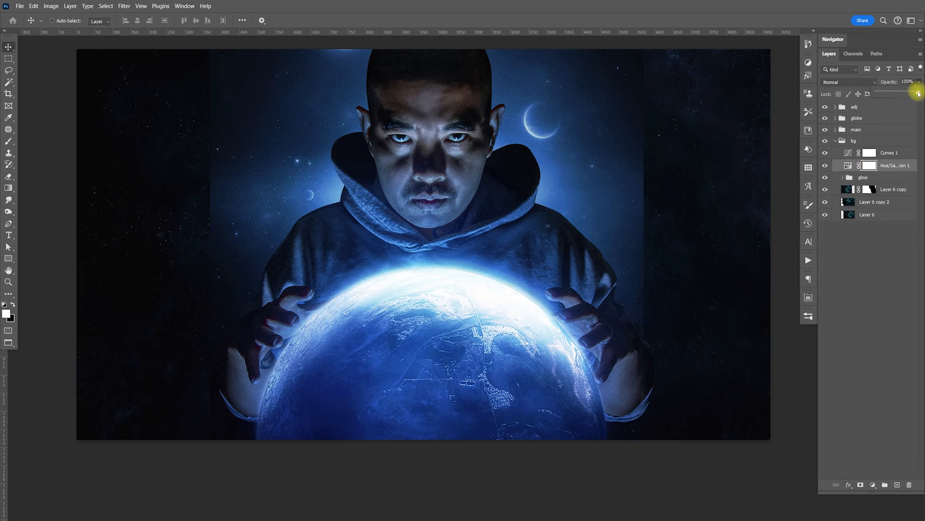
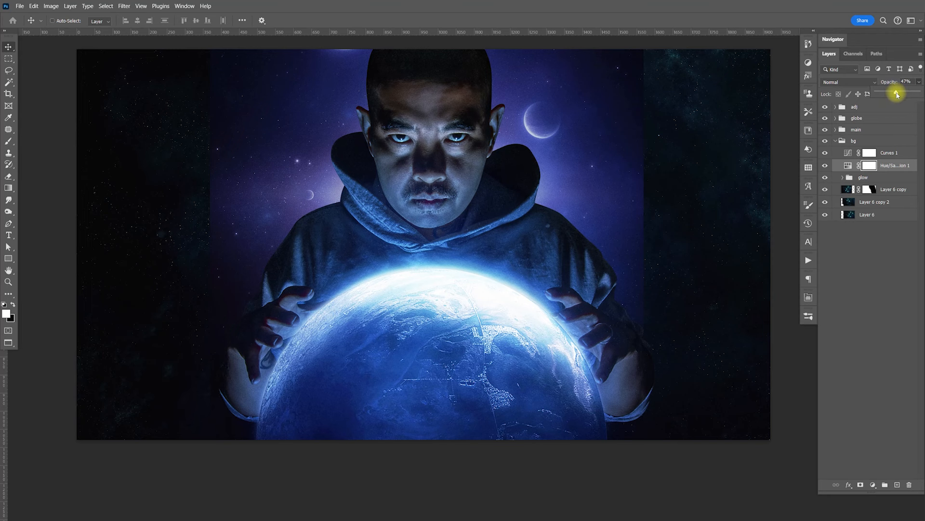
click(826, 166)
click(826, 166)
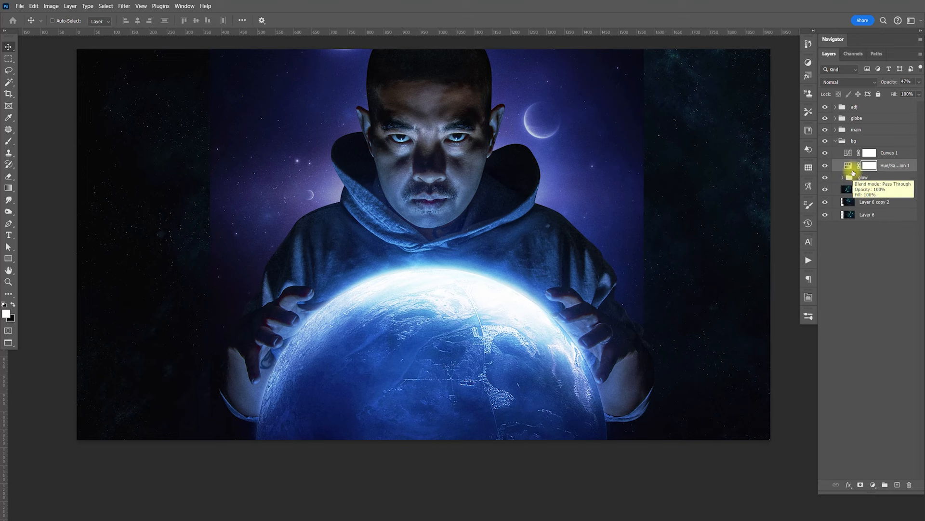
Duplicate the Hue/Saturation adjustment layer, place the copy beneath the glow group, and set the copy's opacity to 100%.
click(850, 167)
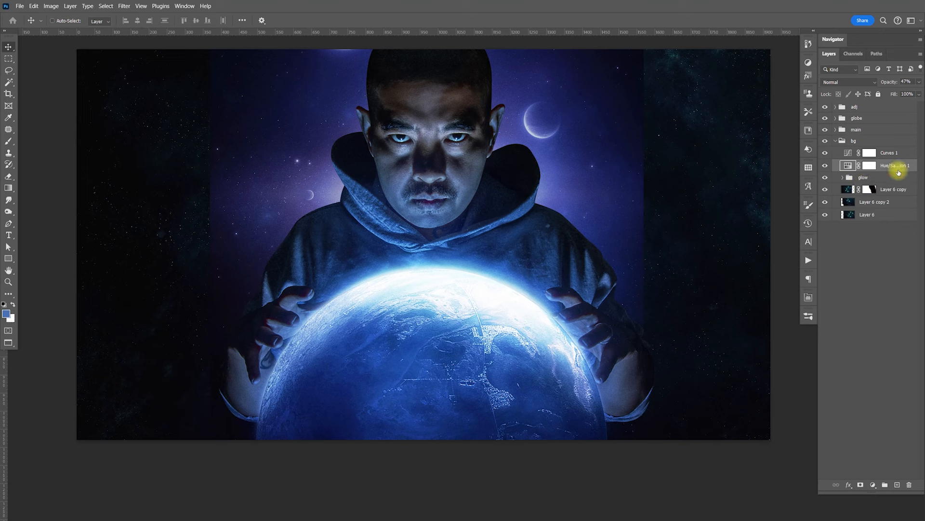
key(ctrl+j)
drag(887, 168, 890, 195)
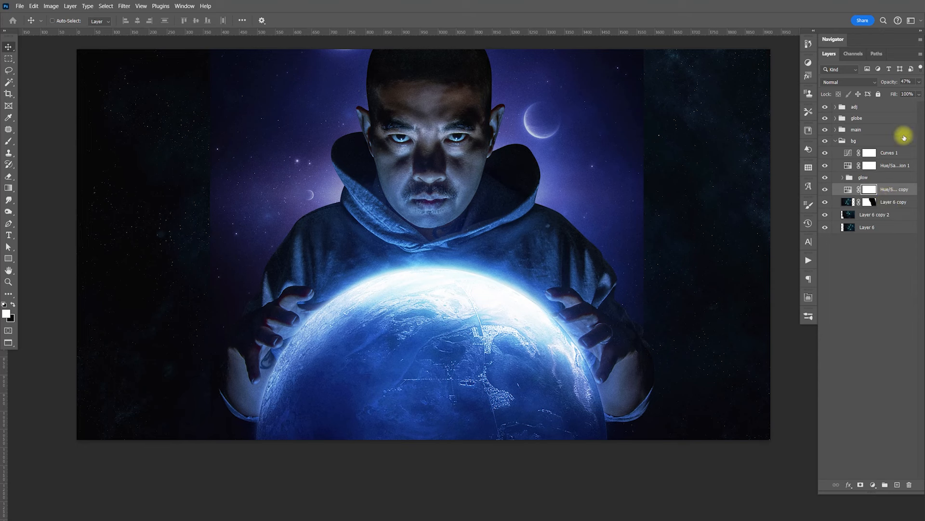
click(920, 82)
drag(910, 93, 918, 93)
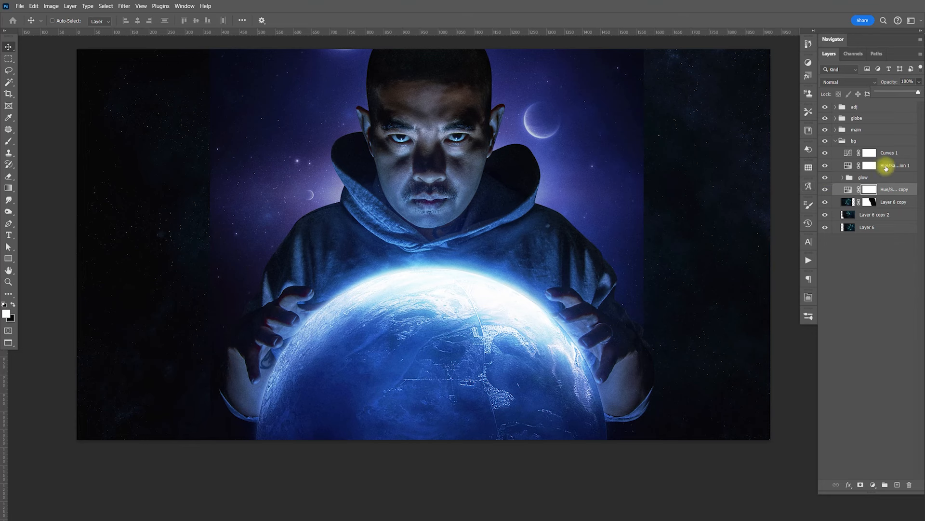
Compare the purple glow with the upper Hue/Saturation adjustment layer hidden and shown.
click(844, 167)
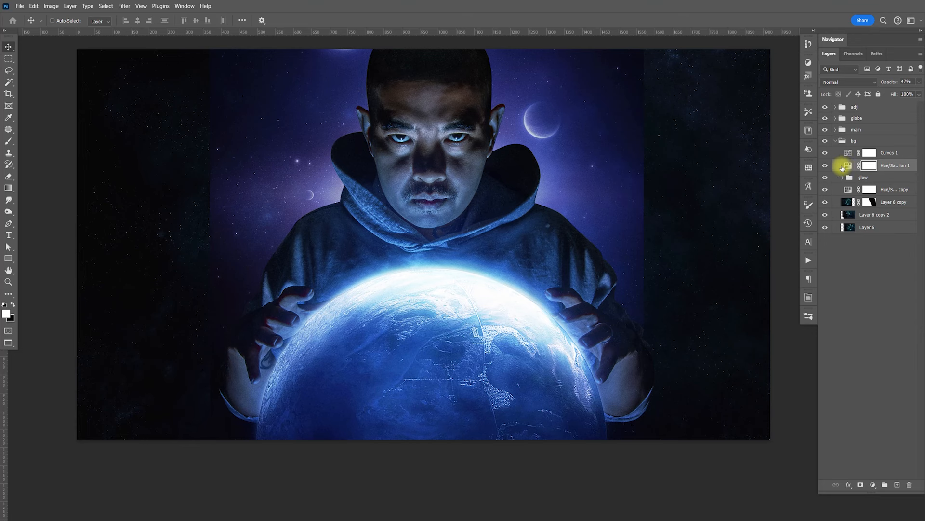
click(825, 166)
click(825, 165)
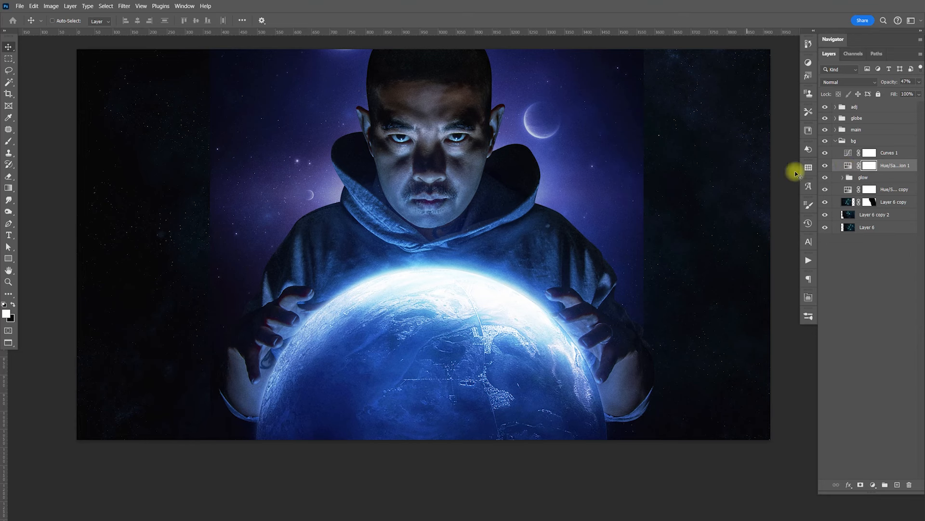
click(825, 165)
click(825, 165)
click(825, 165)
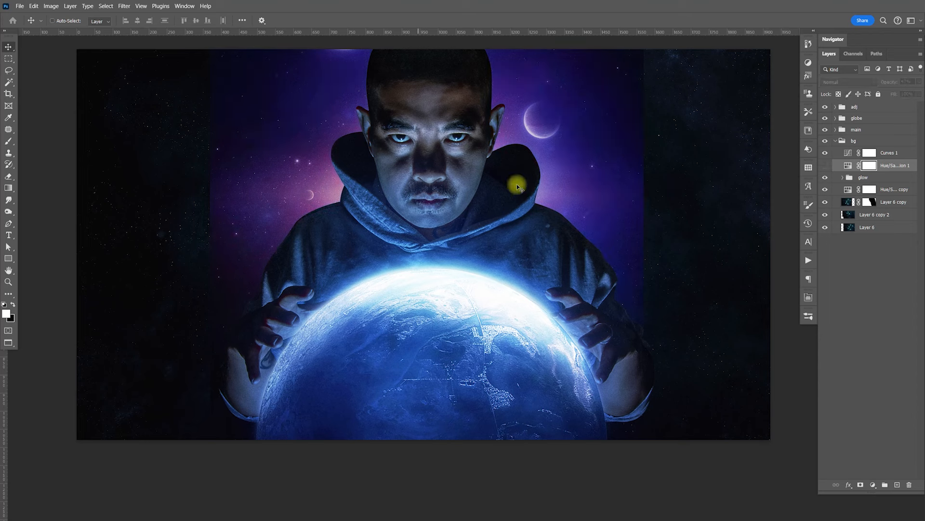
click(825, 166)
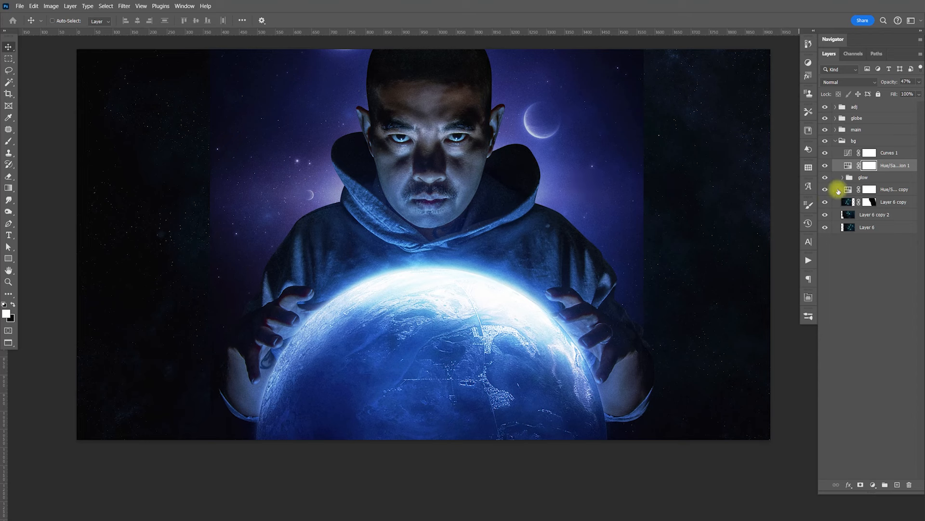
Expand the glow group, add a layer mask to the space image layer, and select that mask for brushing.
click(842, 178)
click(870, 190)
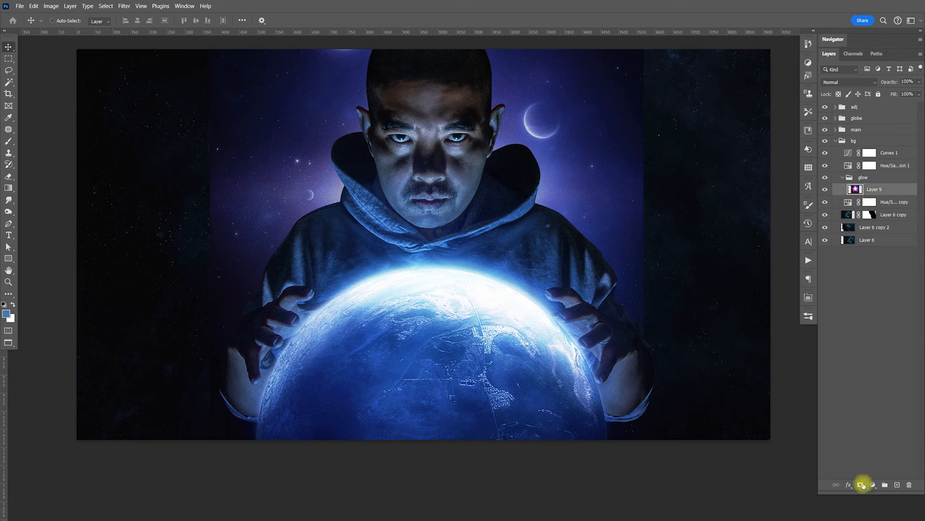
click(861, 484)
click(878, 180)
key(b)
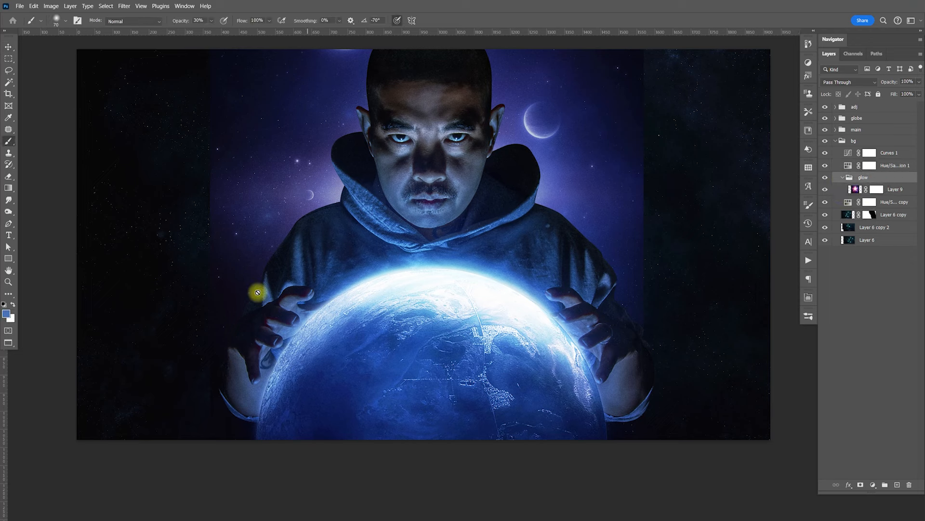
click(876, 189)
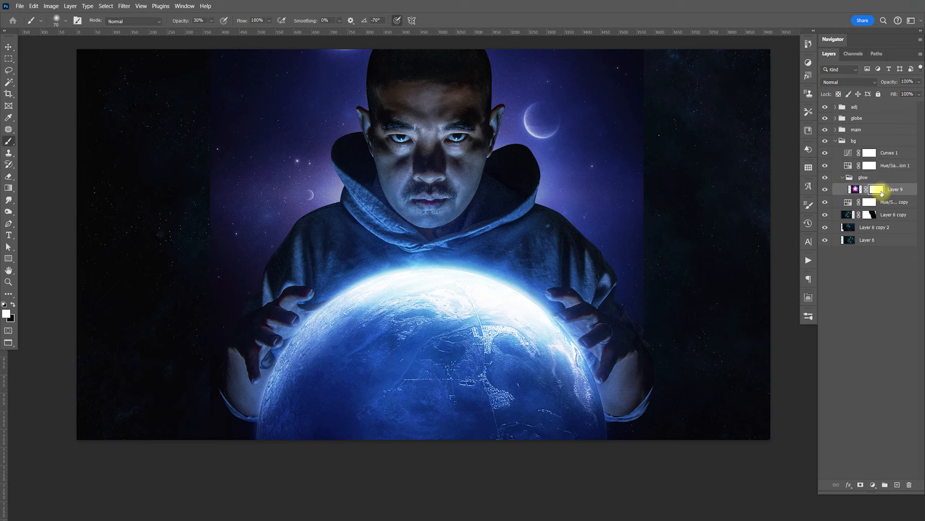
Fade the space image's hard vertical edges by painting black on its mask with a 1100 px brush, raising the brush opacity to 100%.
key(x)
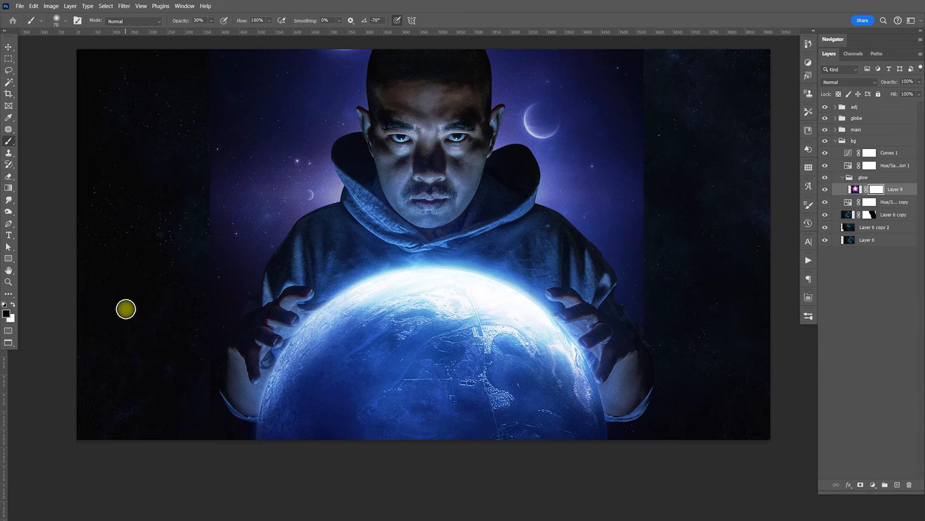
key(bracketright)
key(bracketright)
key(bracketright)
key(bracketright)
key(bracketright)
key(bracketright)
key(bracketright)
key(bracketright)
key(bracketright)
key(bracketright)
key(bracketright)
key(bracketright)
key(bracketright)
key(bracketright)
key(bracketright)
key(bracketright)
key(bracketright)
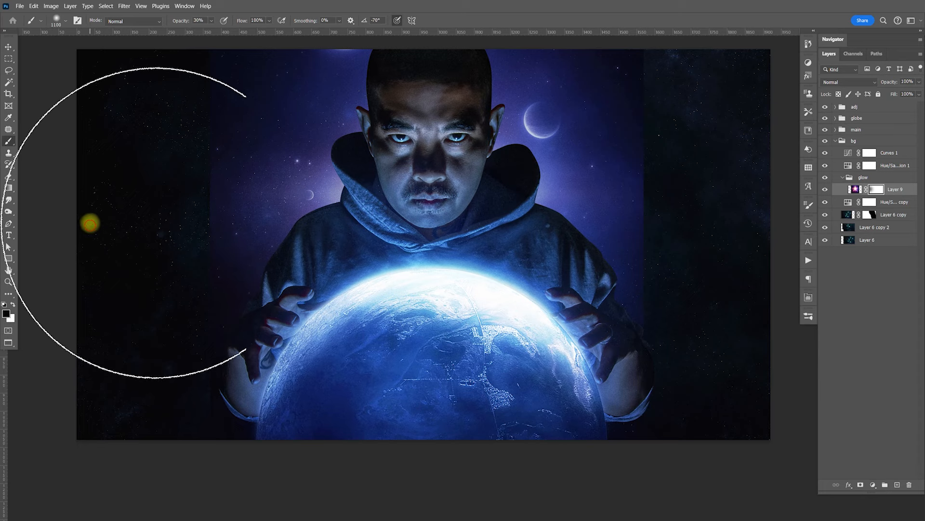
drag(175, 232, 276, 239)
drag(209, 21, 271, 21)
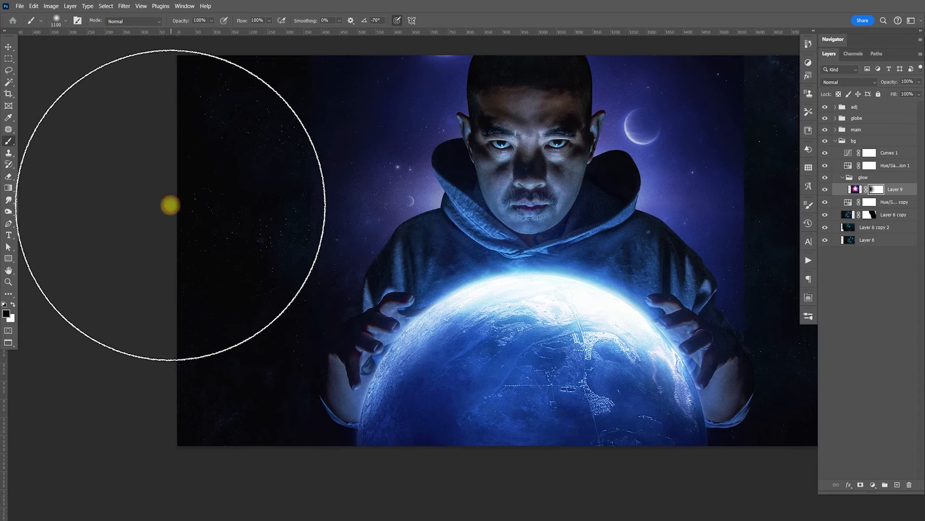
drag(477, 278, 284, 253)
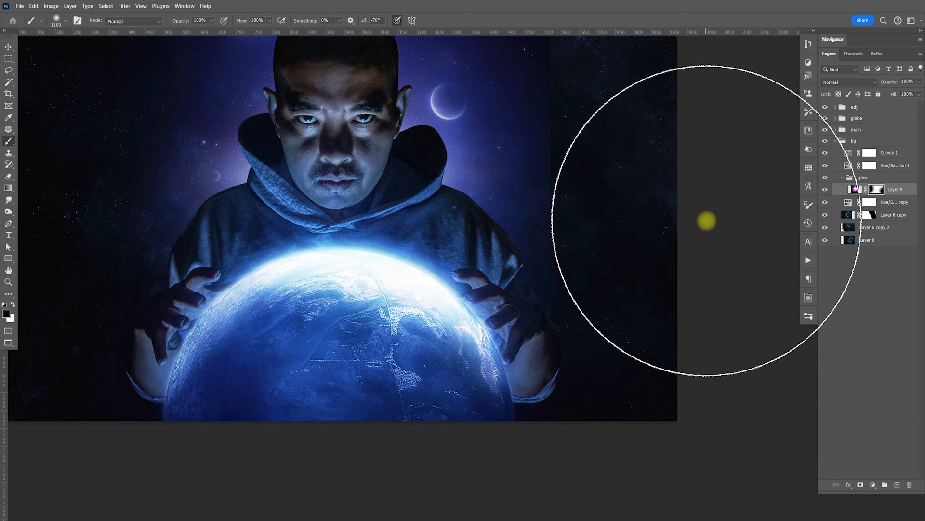
Paint black on Layer 9's mask to fade the glow near the canvas's right edge, and compare with the layer hidden.
drag(705, 217, 666, 281)
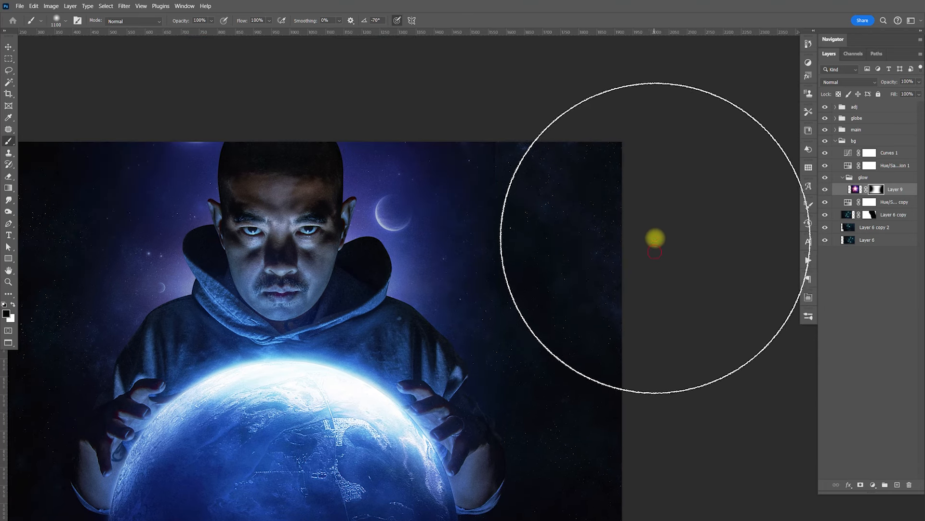
click(651, 184)
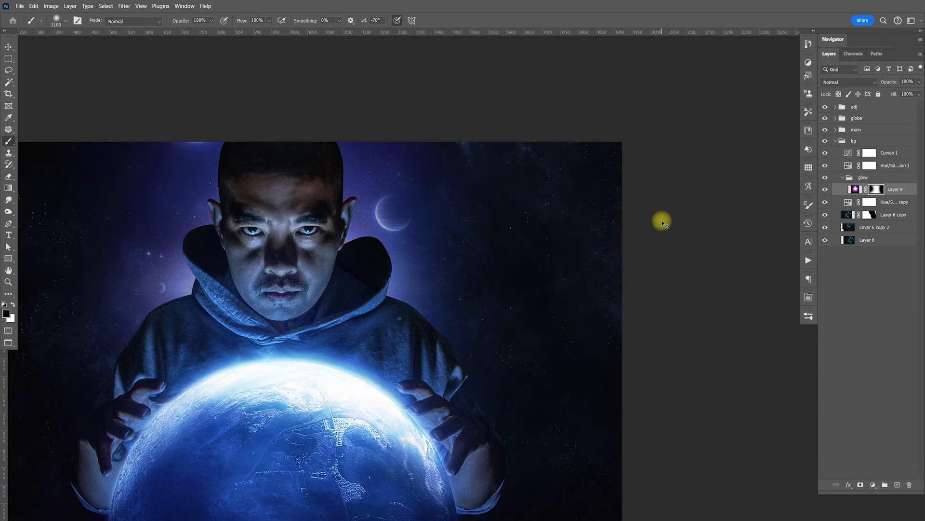
key(ctrl+0)
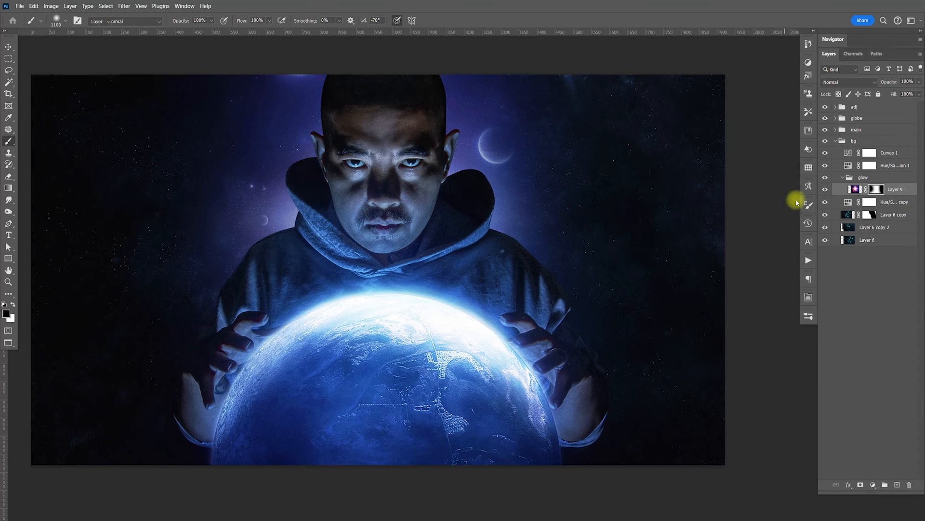
key(v)
click(826, 189)
click(827, 190)
Try different blend modes on the glow's Layer 9 and set it to Screen.
click(855, 189)
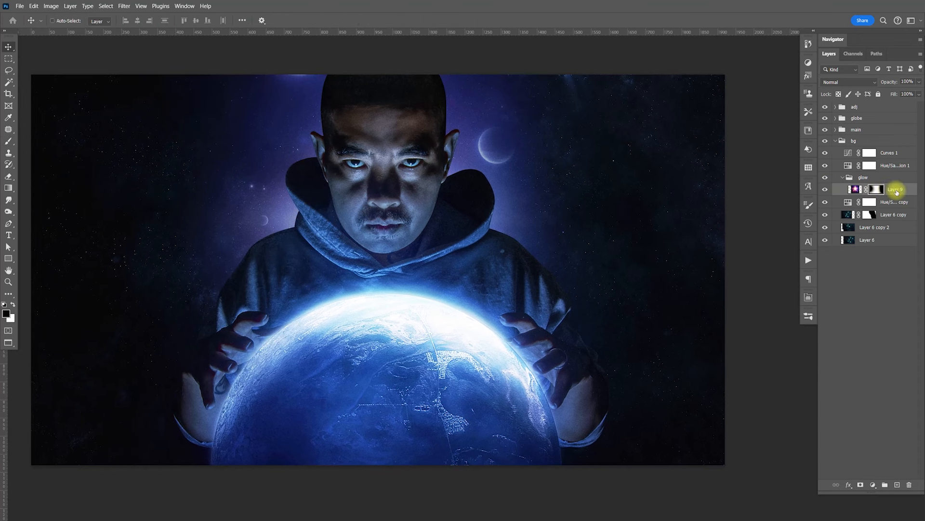
click(841, 81)
click(844, 171)
key(ctrl)
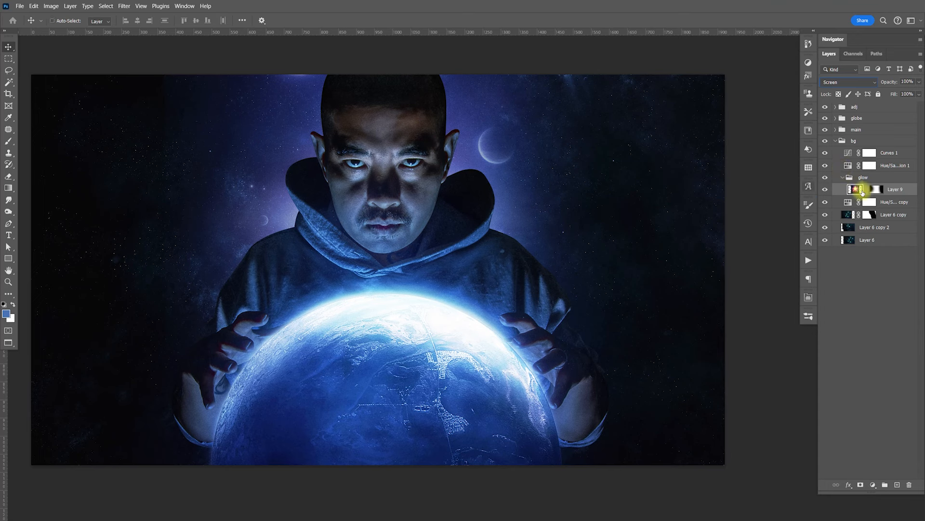
key(shift+minus)
key(shift+minus)
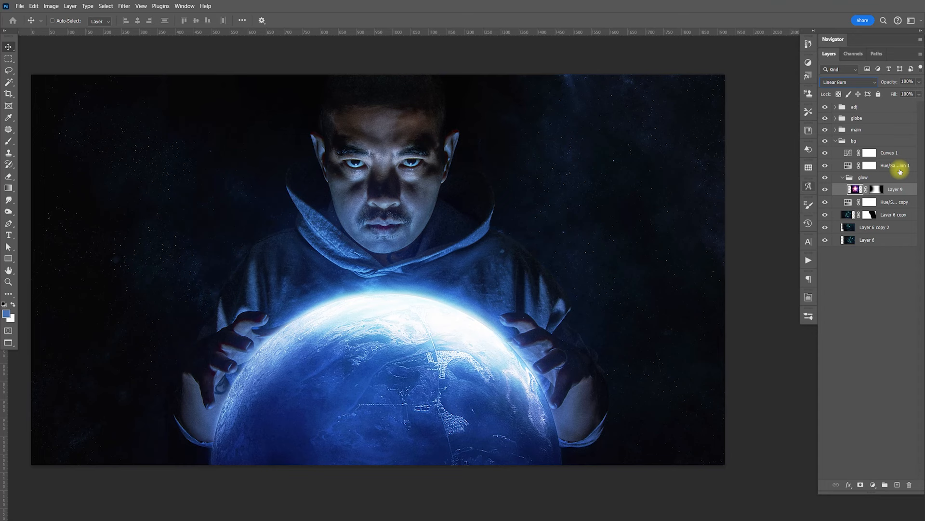
click(857, 82)
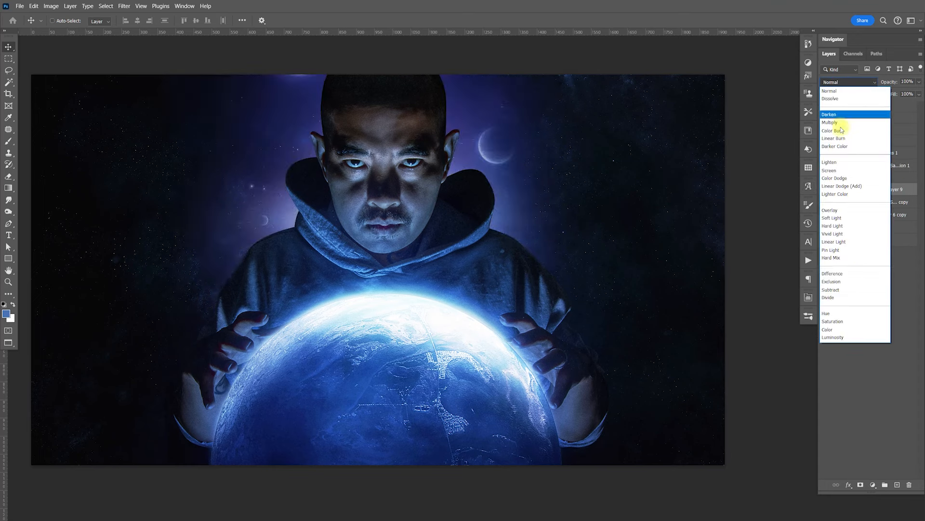
click(839, 166)
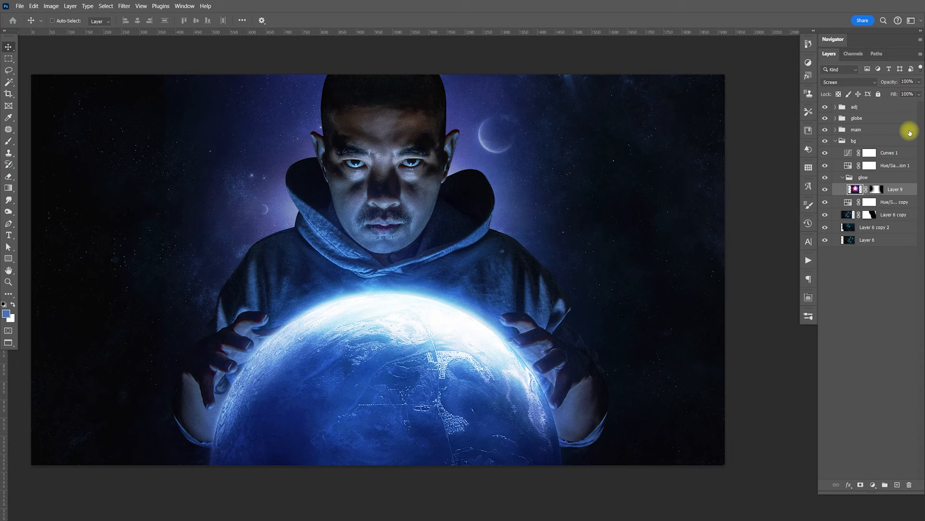
drag(482, 305, 513, 305)
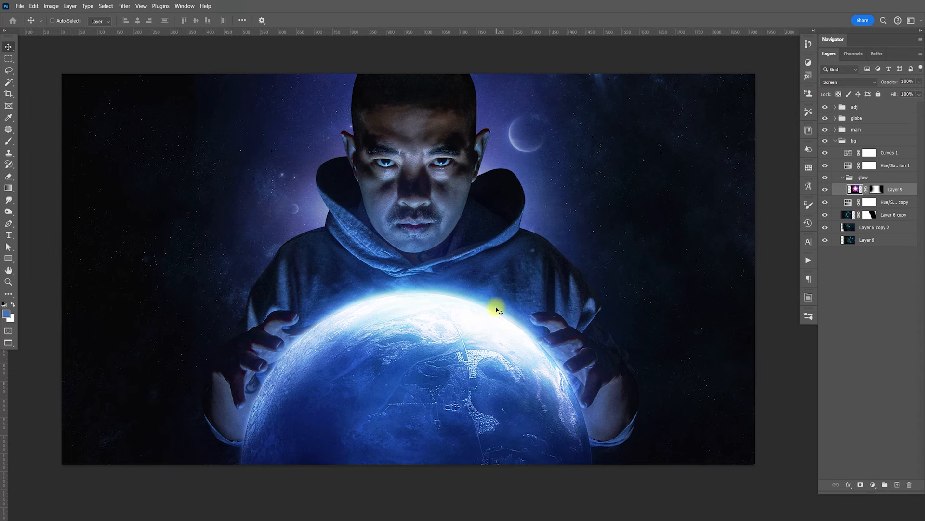
key(ctrl)
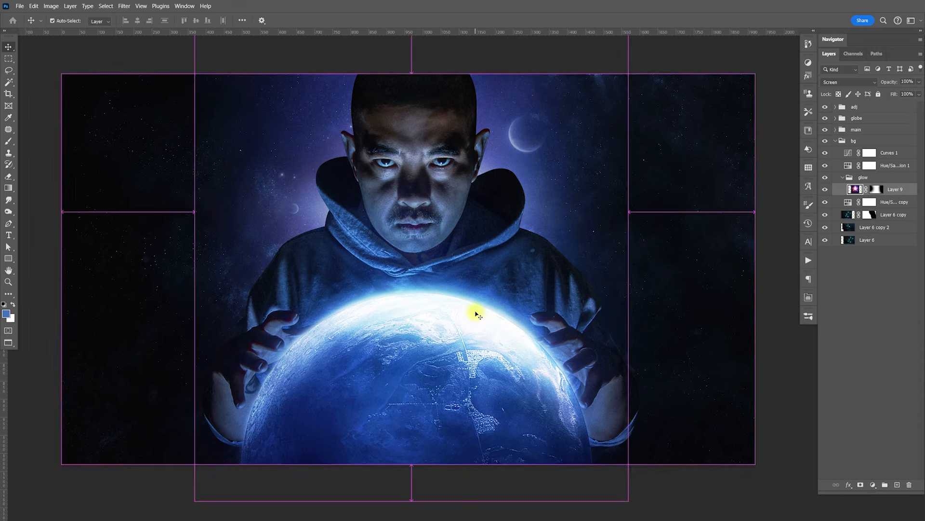
drag(496, 334, 545, 339)
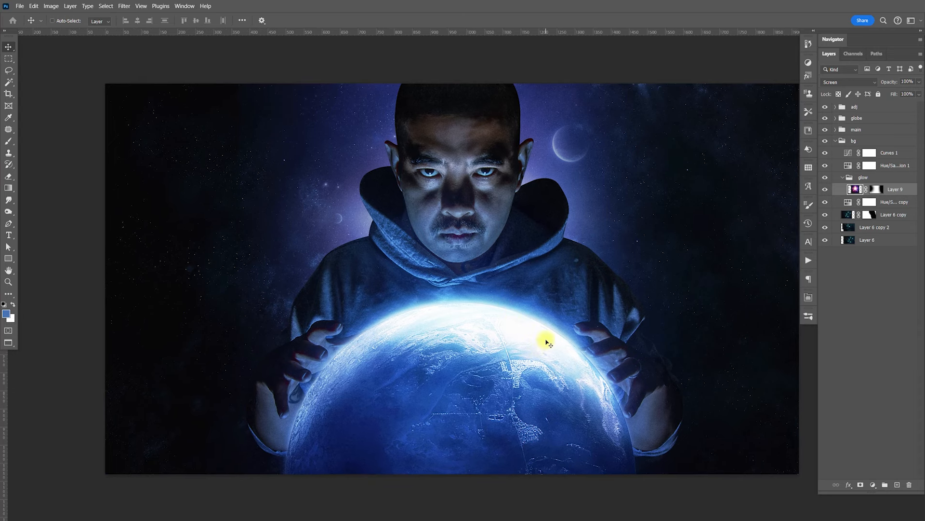
Add a Levels adjustment above Curves 2 in the adj group, with input levels 8, 0.90, 224 and output black 11.
click(836, 140)
click(836, 107)
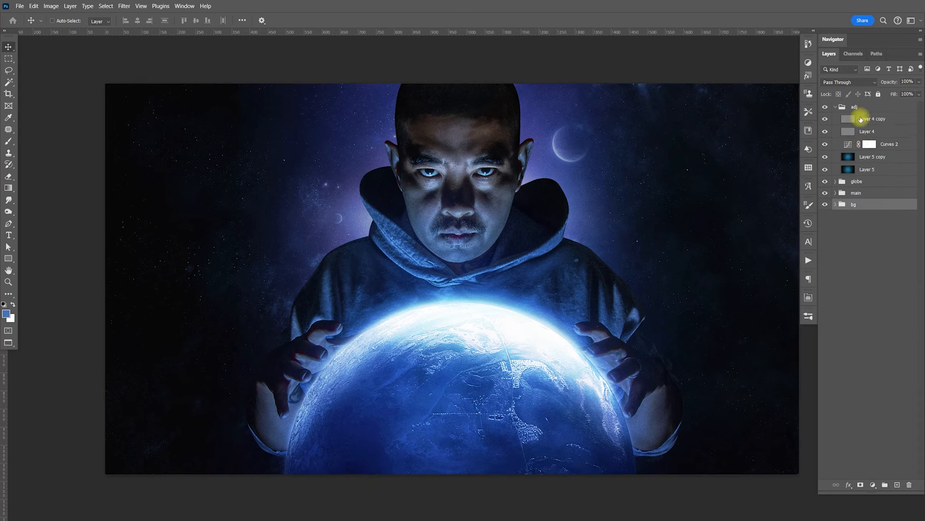
click(884, 144)
click(825, 144)
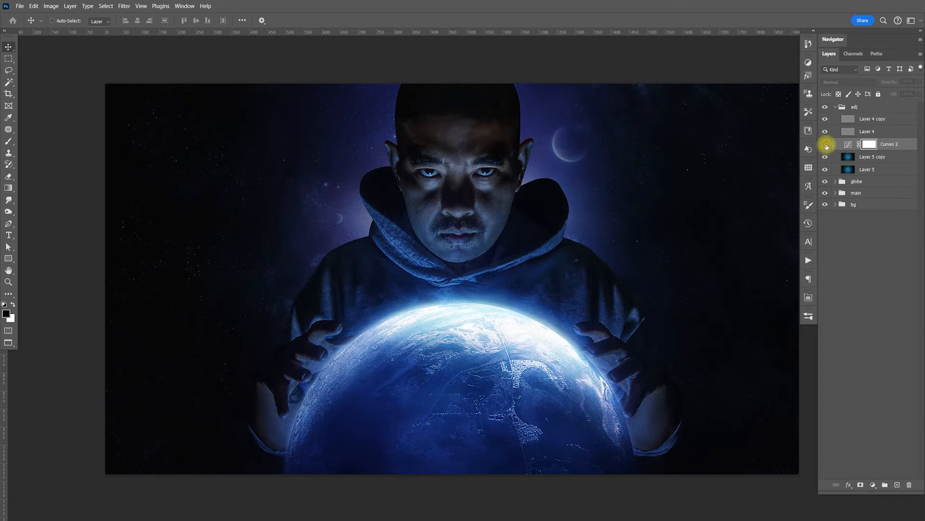
click(825, 145)
click(873, 484)
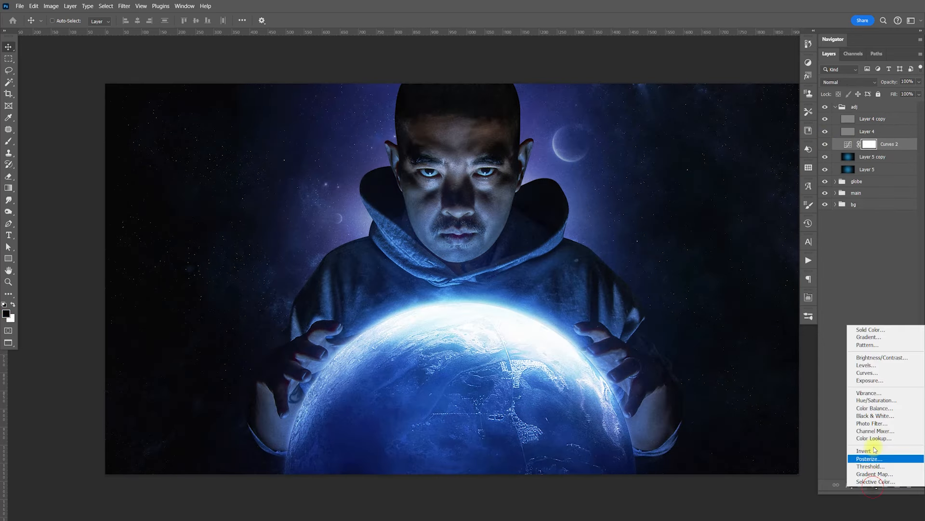
click(863, 365)
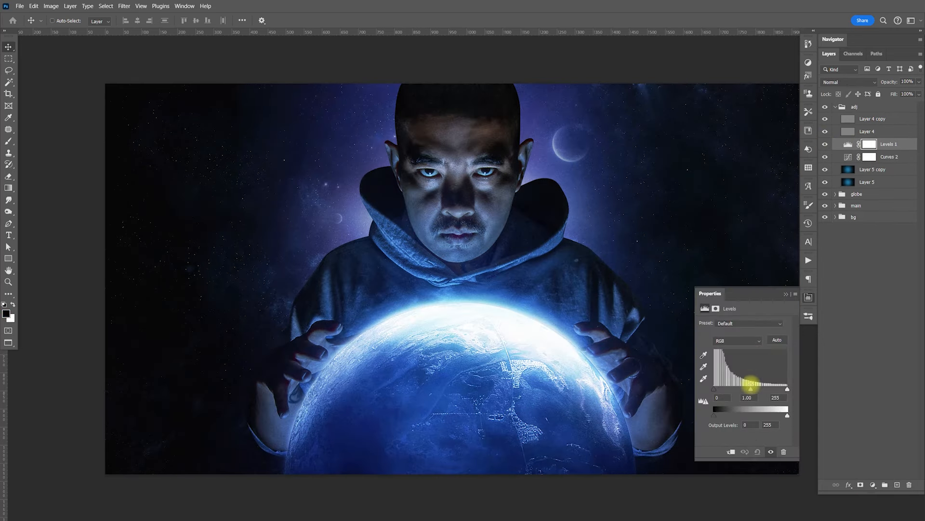
drag(752, 390, 753, 391)
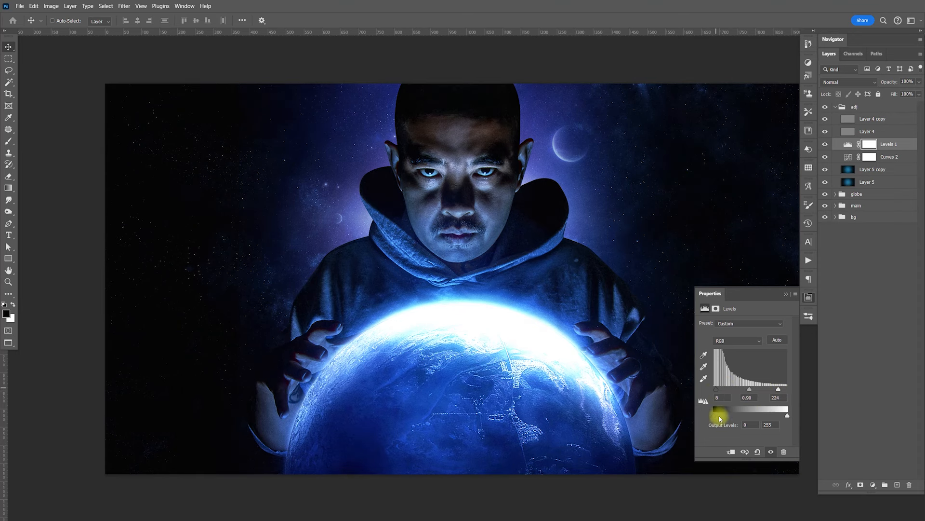
drag(717, 418, 719, 418)
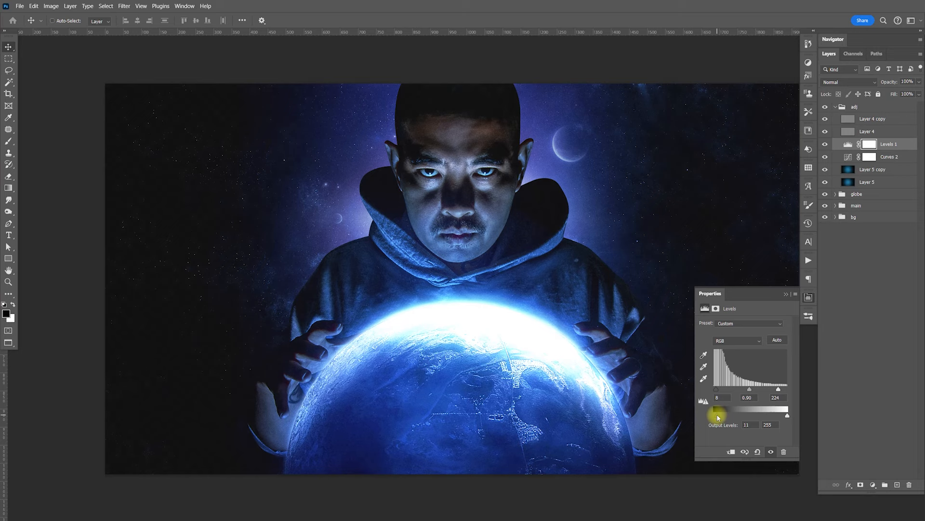
click(809, 303)
Collapse the adj group and select the globe group.
key(ctrl)
drag(611, 269, 599, 244)
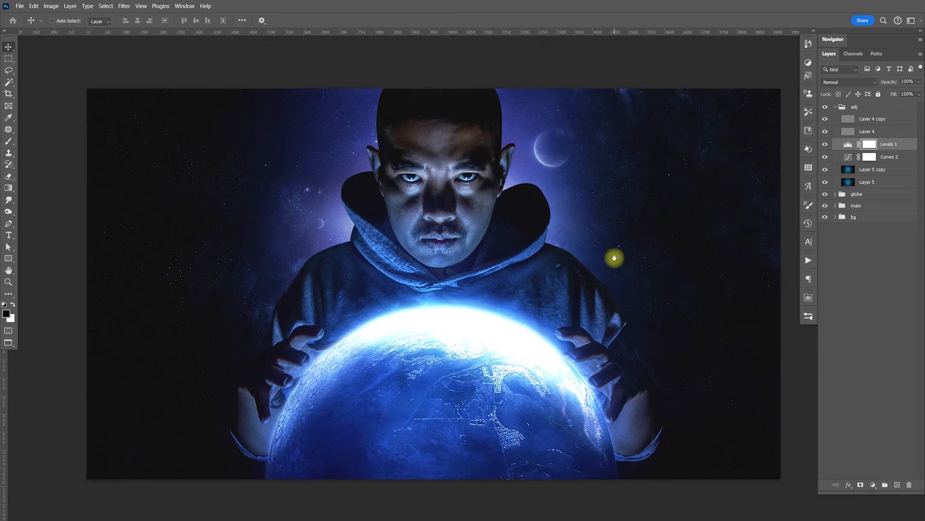
click(836, 107)
click(862, 118)
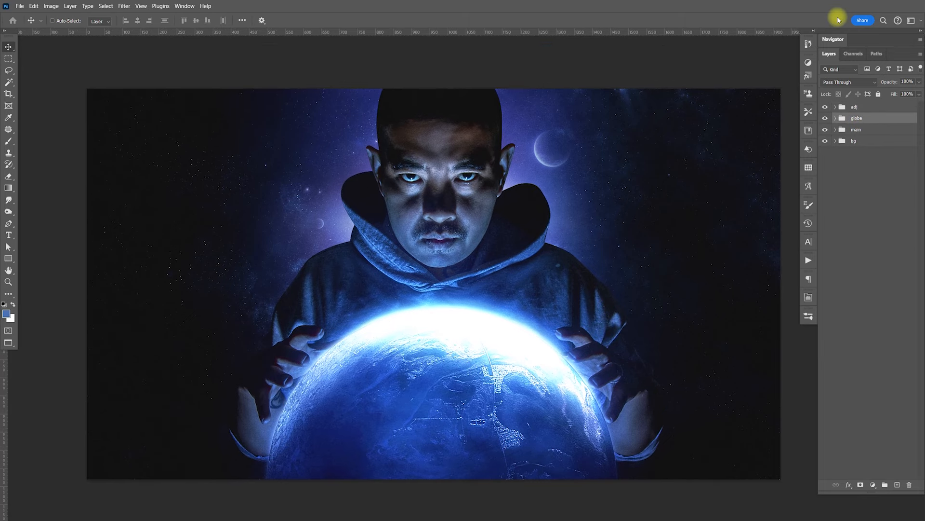
Try shifting the globe group far down between the hands, and undo the move.
key(shift+Down)
key(shift+Down)
key(shift+Down)
key(shift+Down)
key(shift+Down)
key(shift+Down)
key(shift+Down)
key(shift+Down)
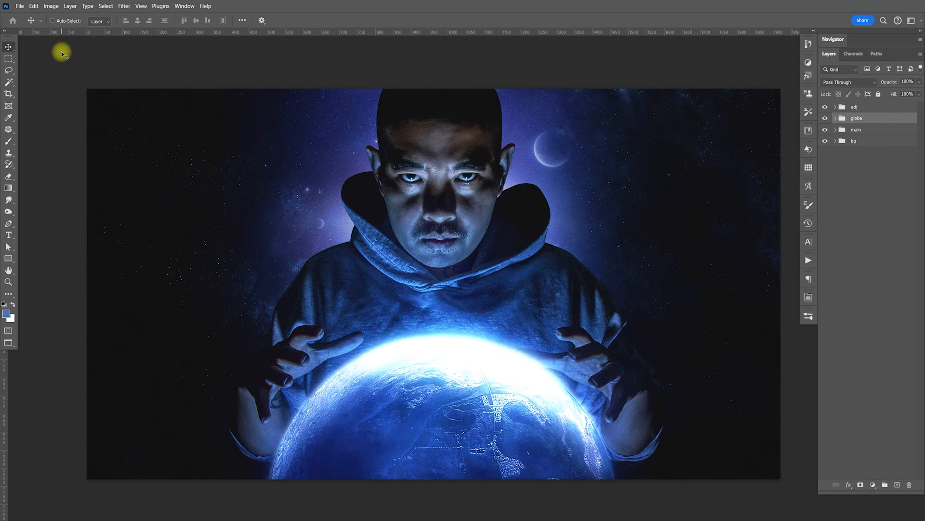
key(ctrl+z)
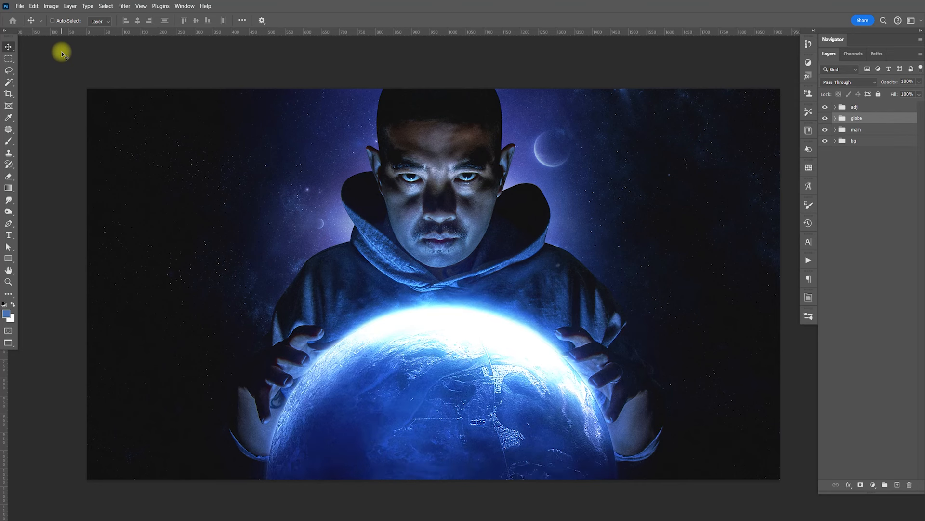
Nudge the globe group slightly down between the hands.
key(shift+Down)
key(shift+Down)
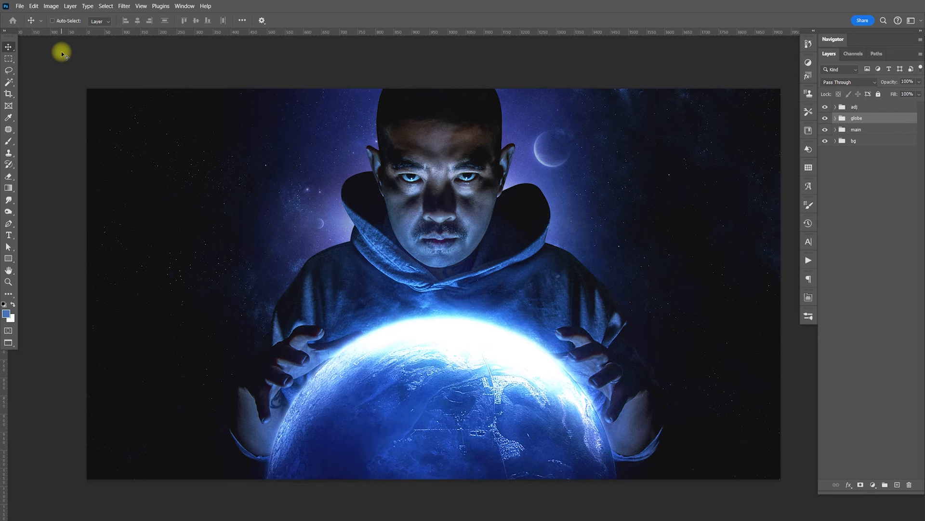
key(shift+Up)
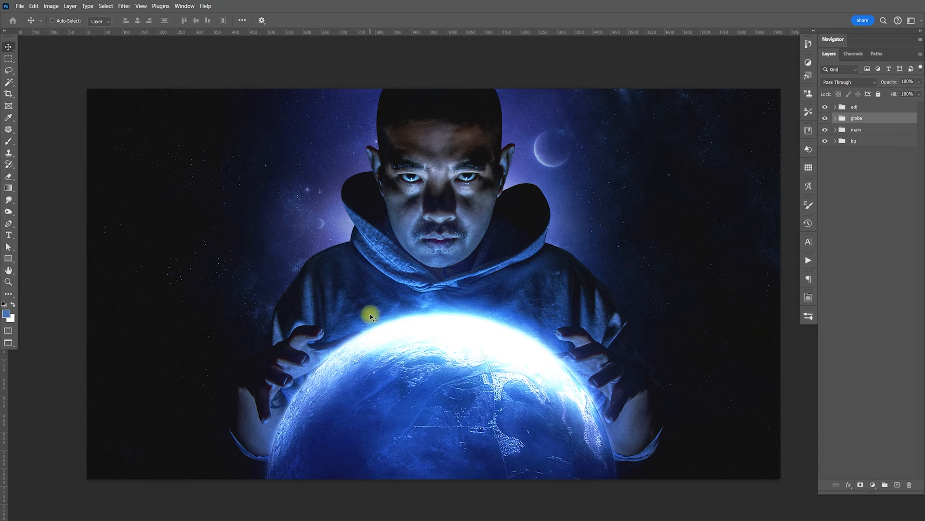
Expand the adj group and compare the image with Levels 1 and Curves 2 hidden and shown.
click(835, 107)
drag(826, 144, 827, 159)
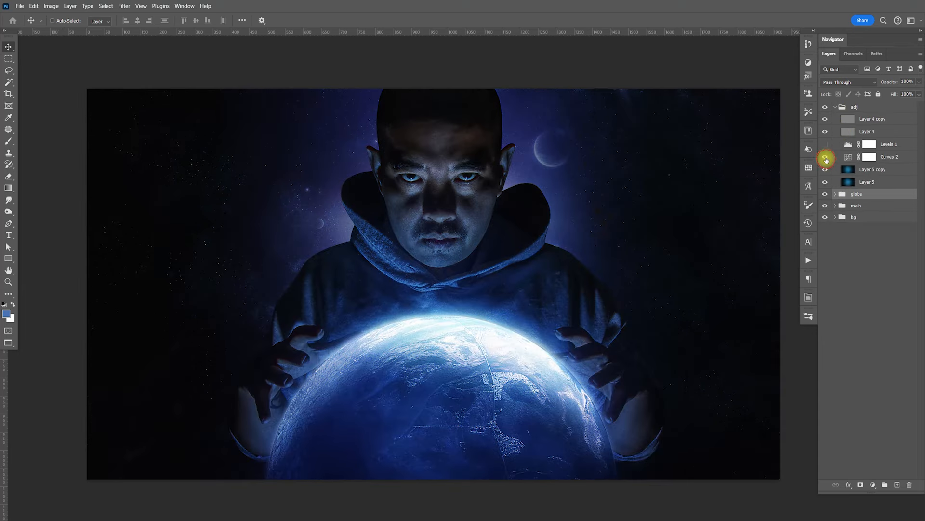
click(826, 158)
click(826, 158)
click(826, 154)
click(826, 146)
click(826, 147)
click(826, 147)
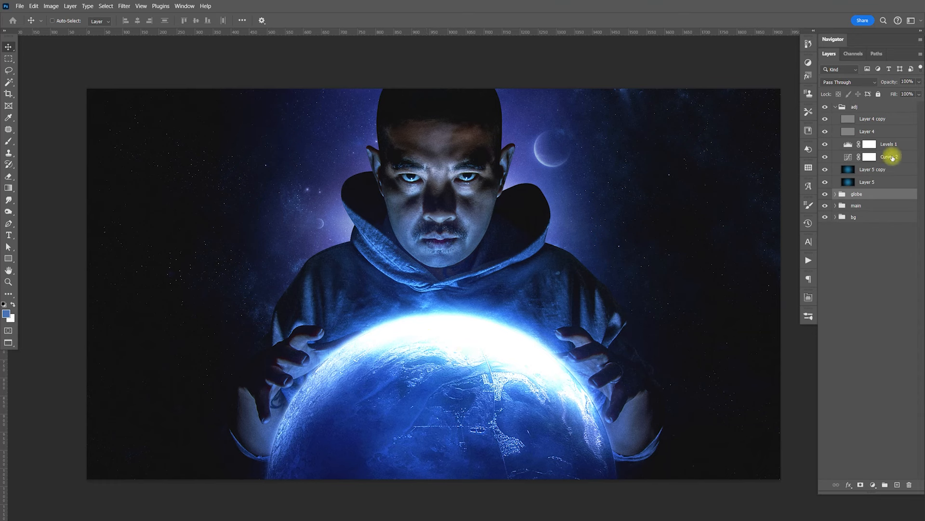
Hide Levels 1 and split Curves 2's Blend If underlying-layer highlights to 175/221 to protect the globe's bright areas.
click(887, 157)
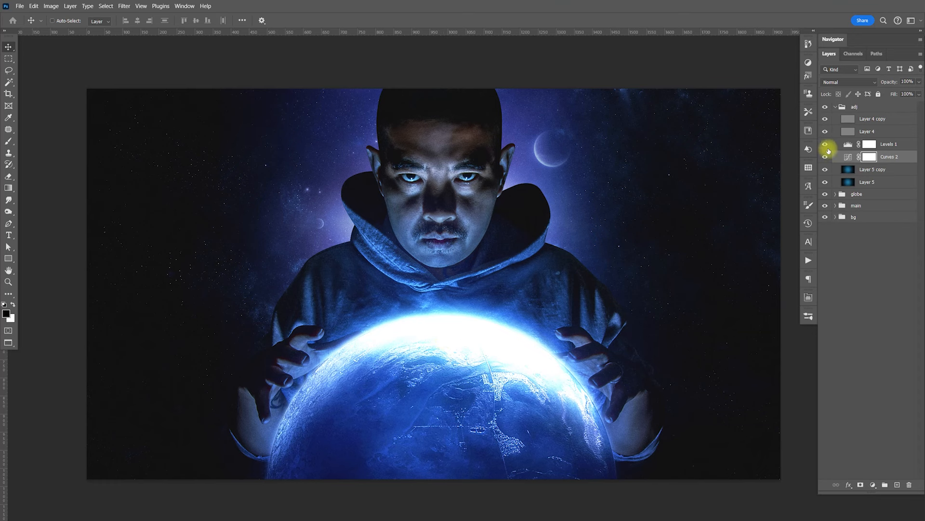
click(826, 152)
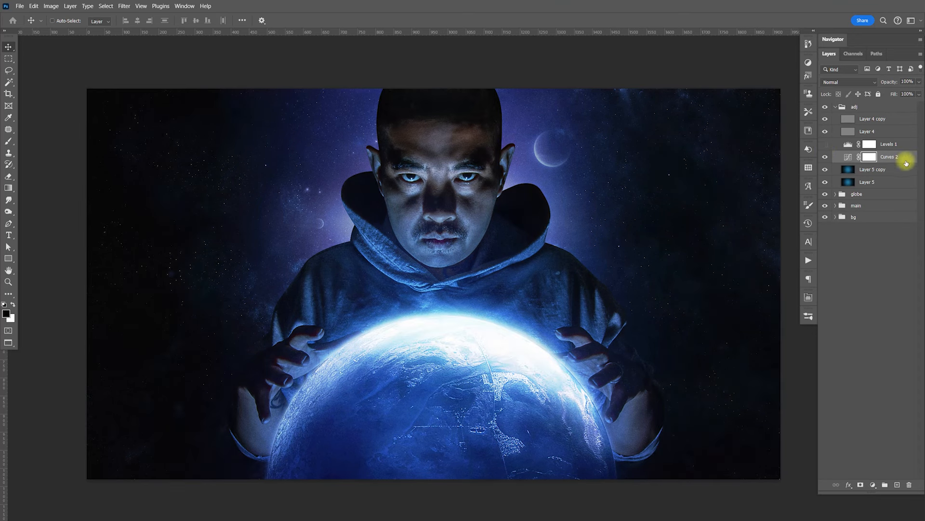
double_click(912, 164)
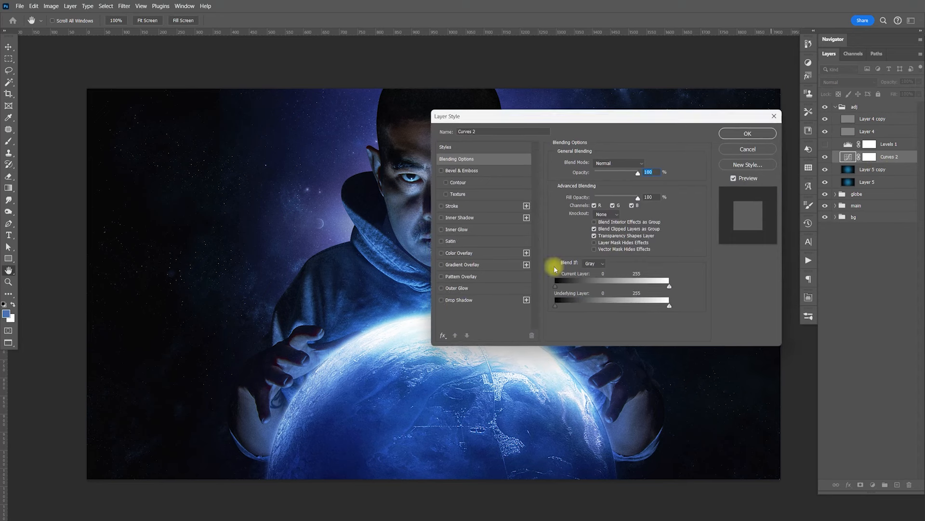
drag(378, 355, 252, 342)
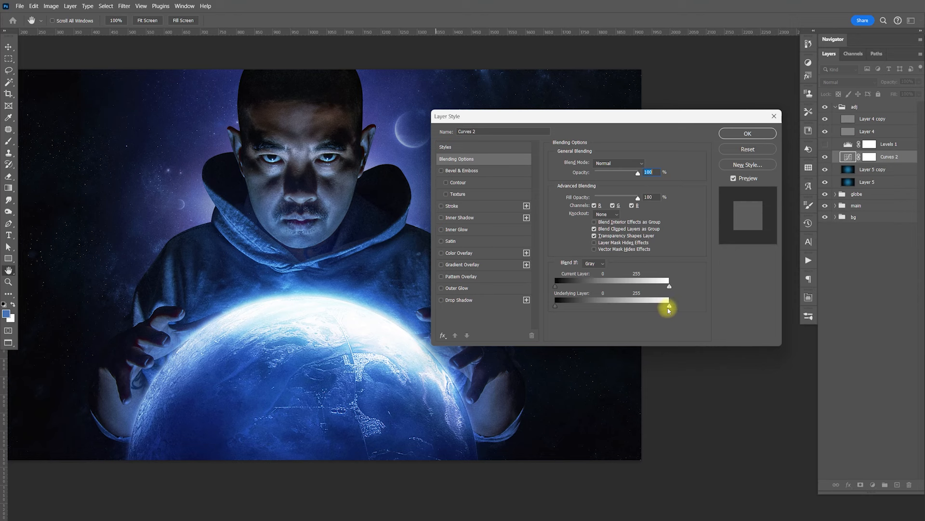
mouse_move(668, 308)
mouse_down()
mouse_move(628, 308)
mouse_move(655, 308)
mouse_up()
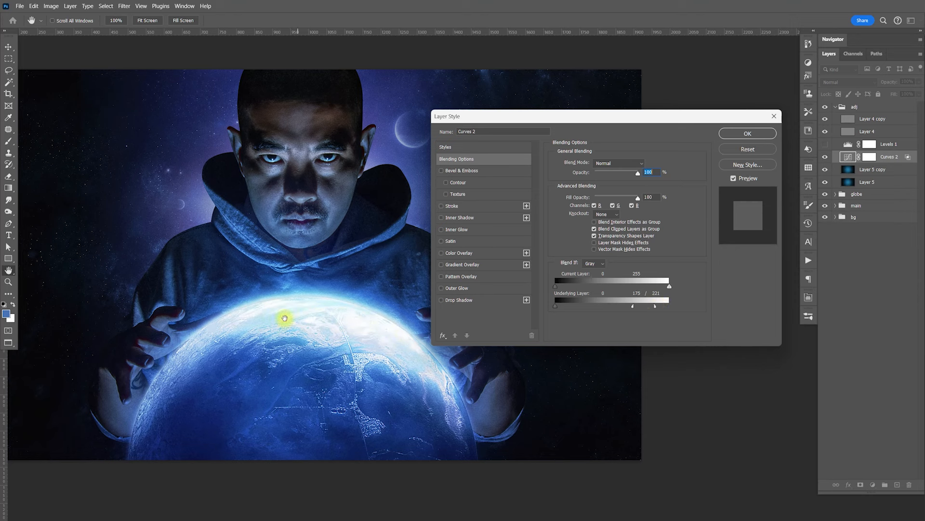
click(747, 133)
Show Levels 1, split its Blend If underlying-layer highlights to 170/219, and compare the image with the layer hidden.
click(825, 144)
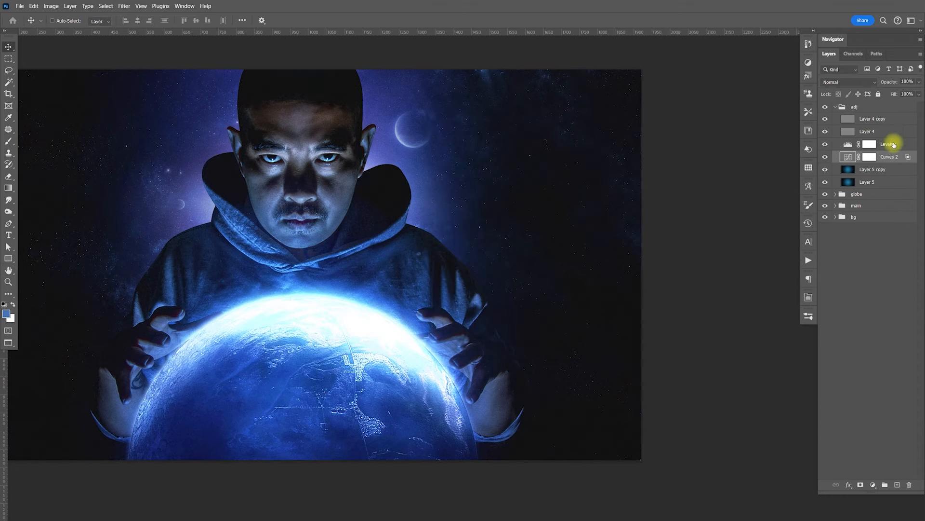
click(907, 145)
double_click(908, 148)
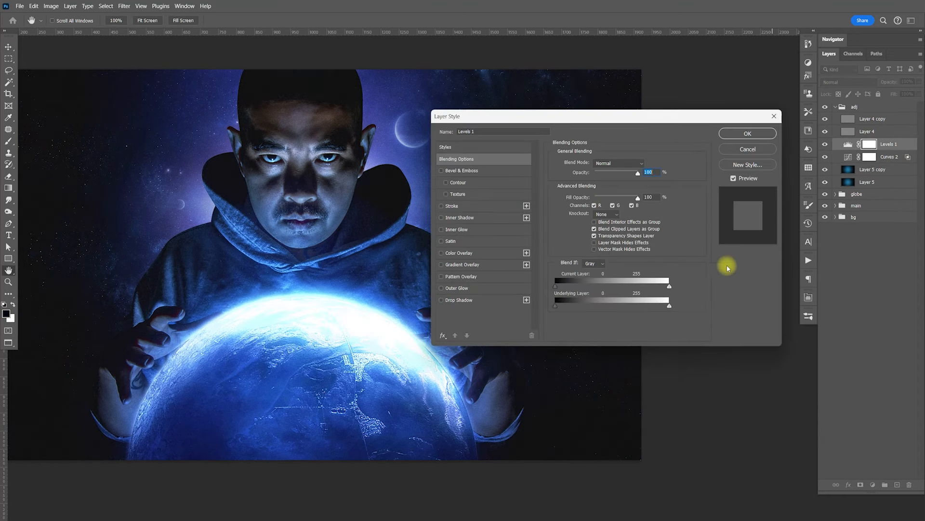
drag(656, 307, 658, 309)
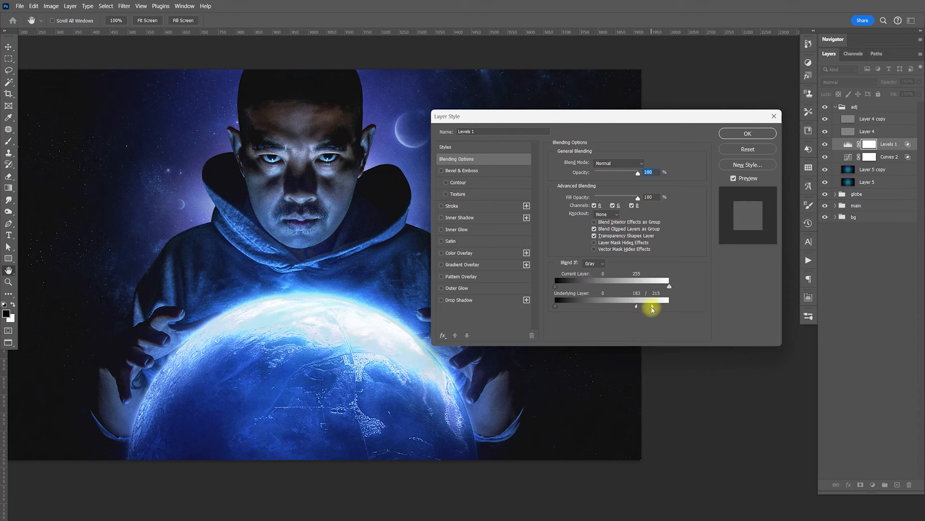
drag(656, 309, 654, 308)
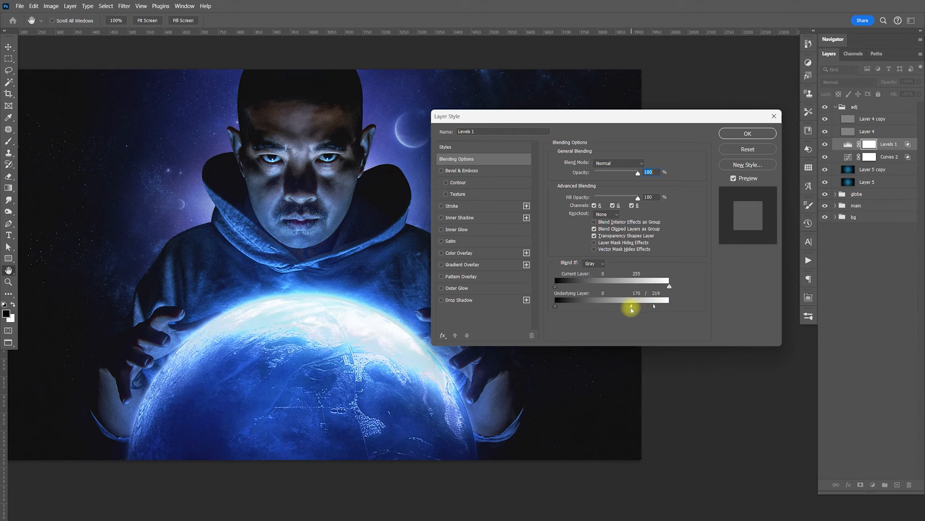
click(748, 135)
click(826, 144)
click(825, 144)
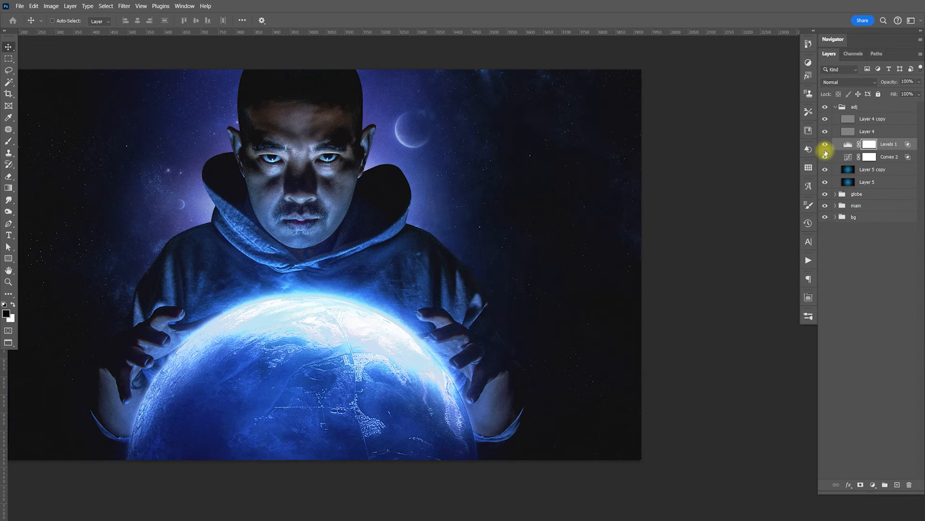
Collapse the adj group and add a new empty layer directly above the globe group.
drag(461, 267, 635, 295)
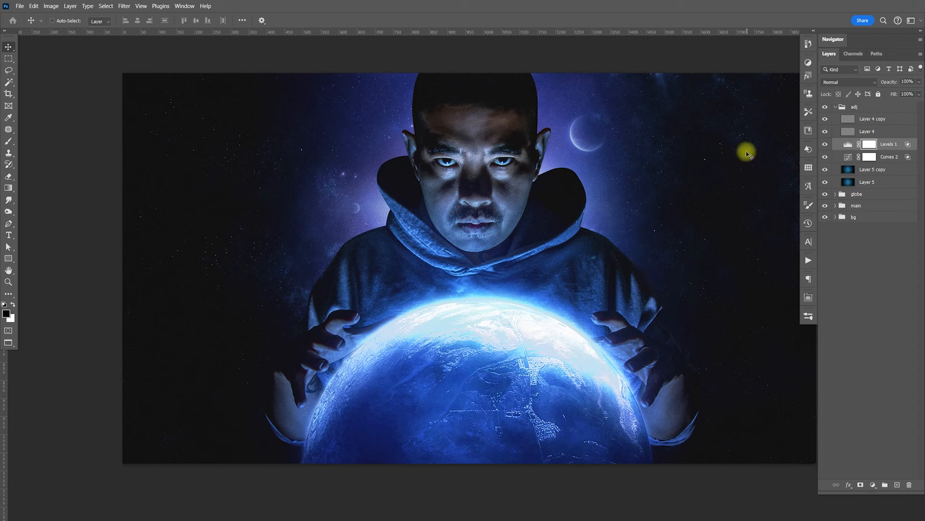
click(836, 106)
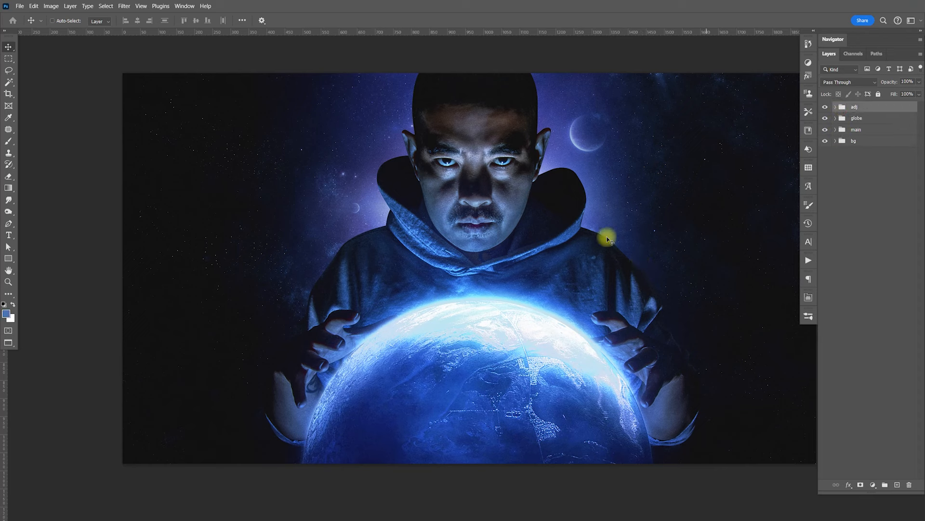
click(860, 124)
click(897, 485)
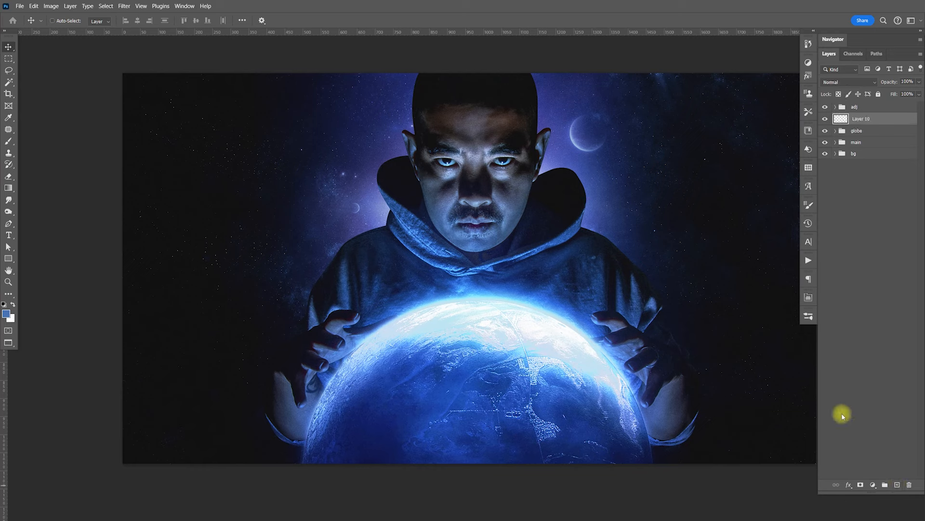
Paint a single large soft dab of blue #456fb5 over the globe with the 1100-size brush on the new layer.
key(b)
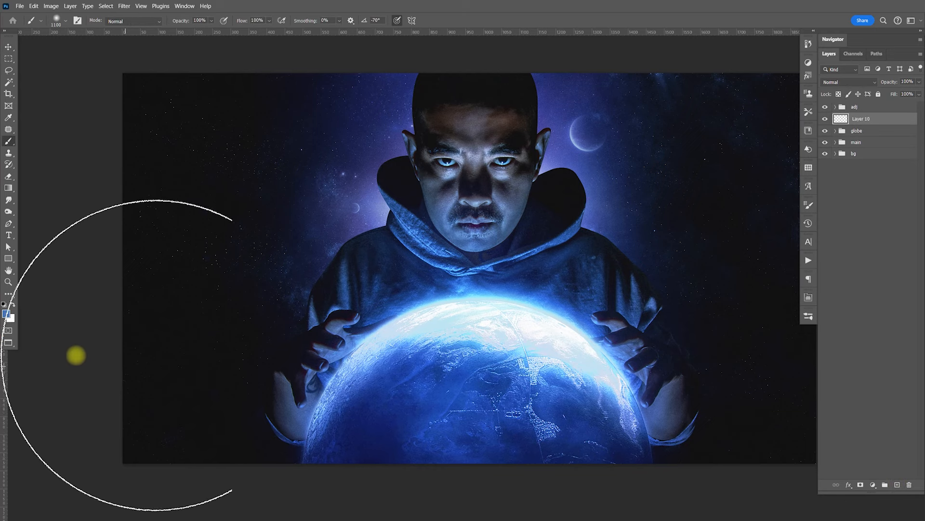
click(7, 316)
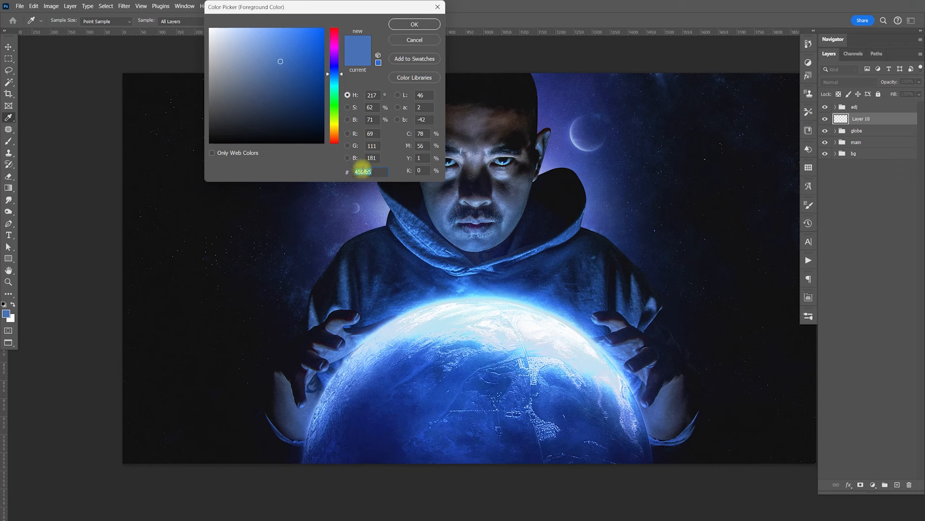
mouse_move(282, 59)
mouse_down()
mouse_move(278, 44)
mouse_move(280, 60)
mouse_up()
click(361, 62)
click(405, 40)
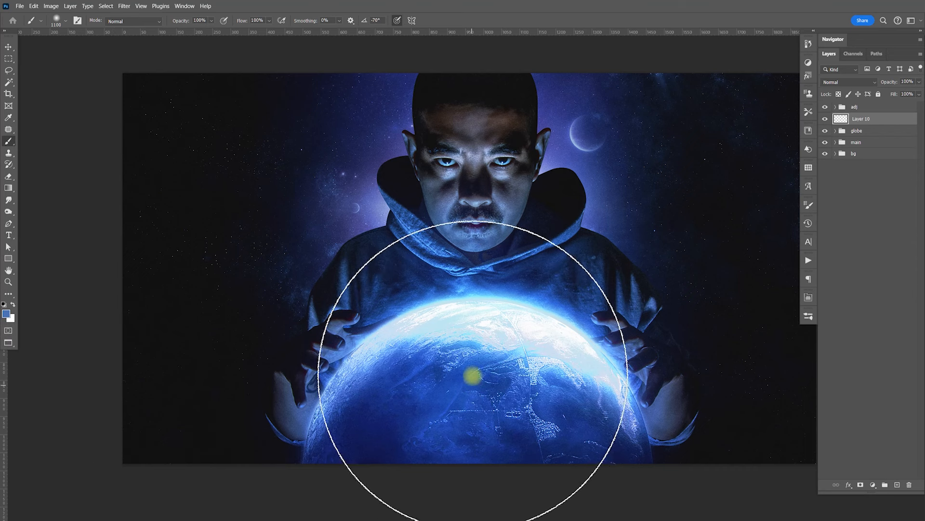
click(479, 357)
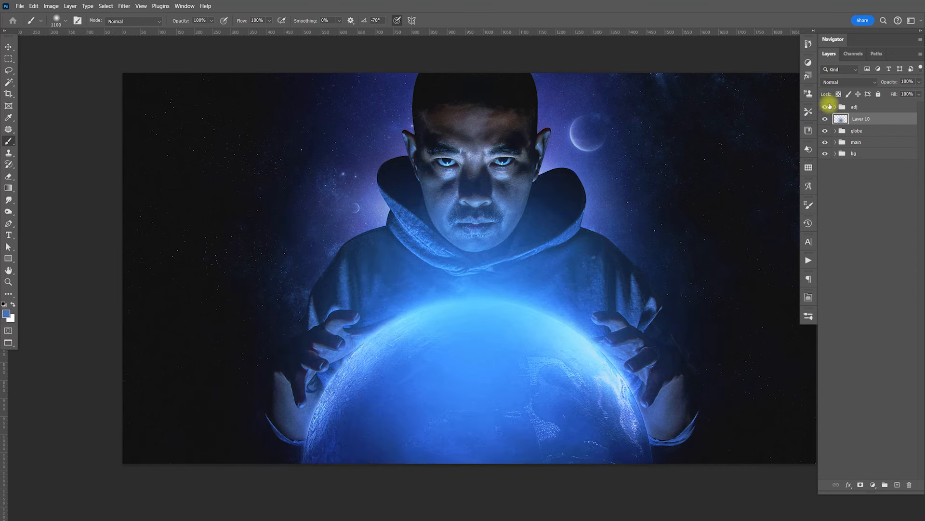
Set the blue glow layer's blend mode to Screen and lower its opacity to 51%.
click(839, 82)
click(838, 172)
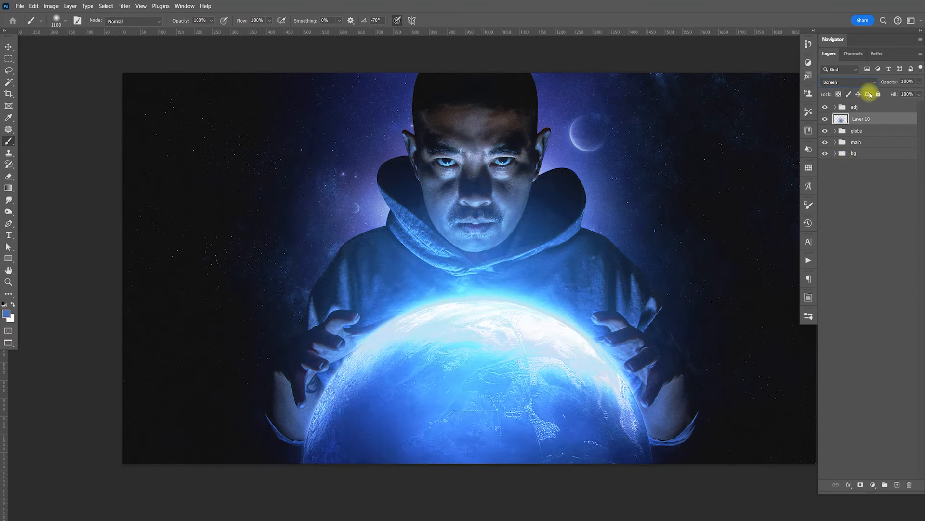
click(919, 82)
mouse_move(915, 92)
mouse_down()
mouse_move(878, 92)
mouse_move(897, 96)
mouse_up()
key(Return)
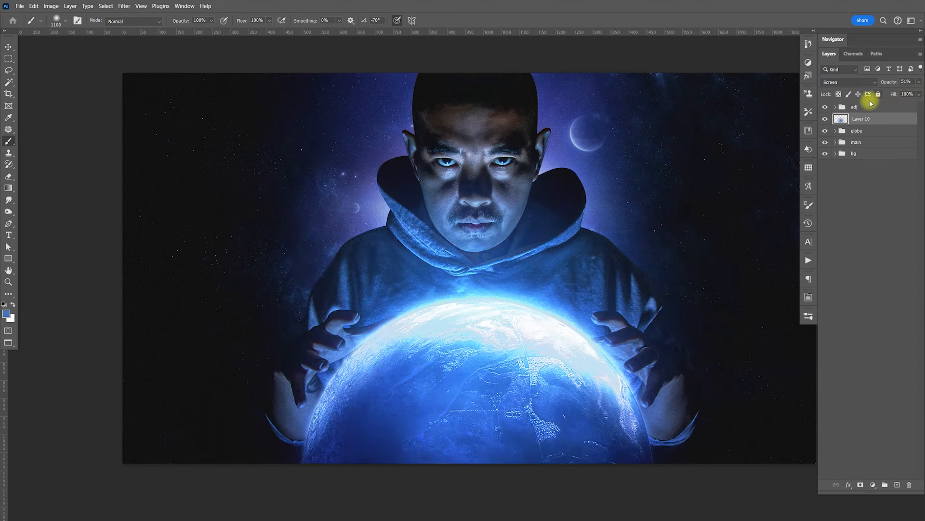
key(v)
drag(721, 230, 594, 319)
key(ctrl+0)
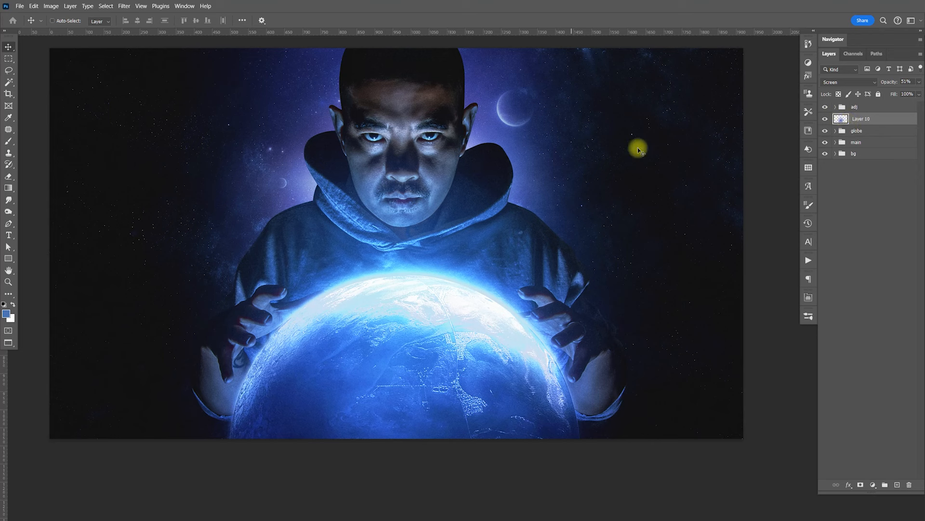
Put the blue glow layer into its own group named "glow" and collapse it.
key(ctrl)
key(ctrl+g)
double_click(859, 119)
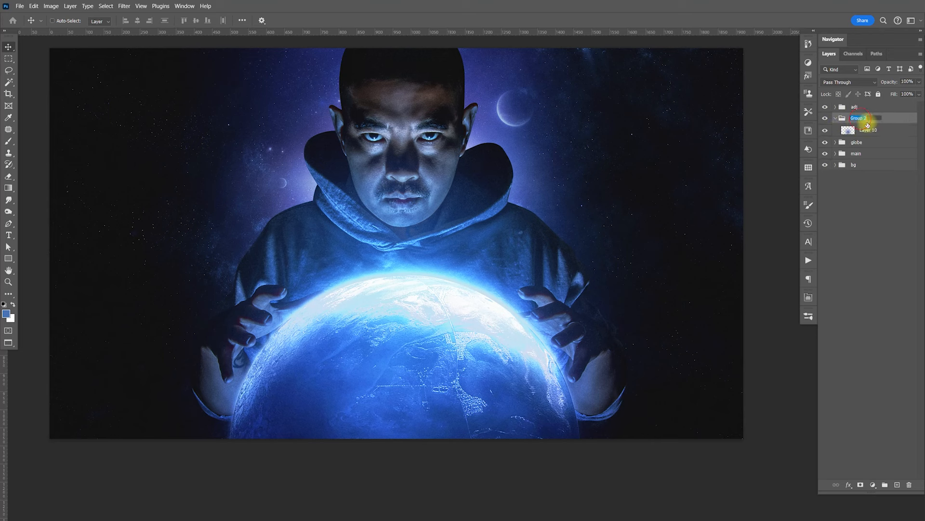
text(glow)
key(Return)
click(835, 118)
Add a new layer above Layer 8 in the main group, clipped to Group 1, and fill it with the blue foreground colour.
click(835, 140)
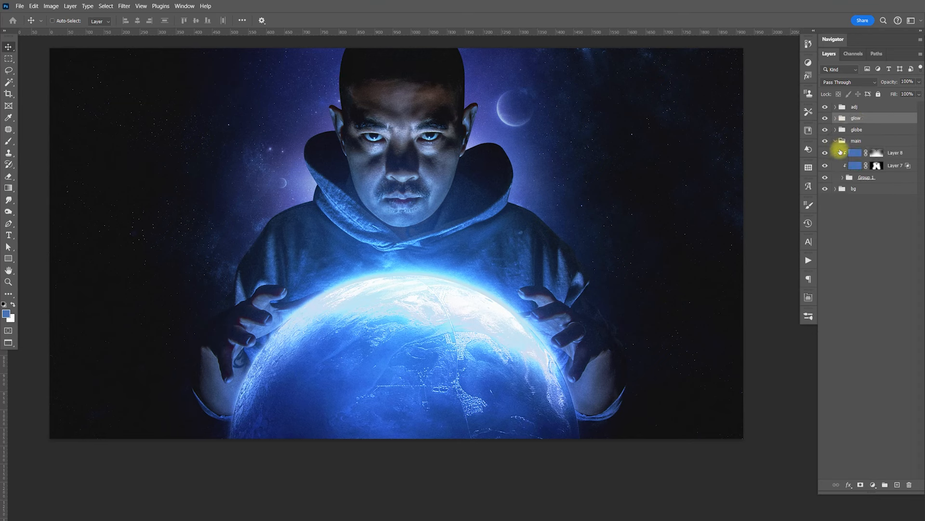
click(891, 153)
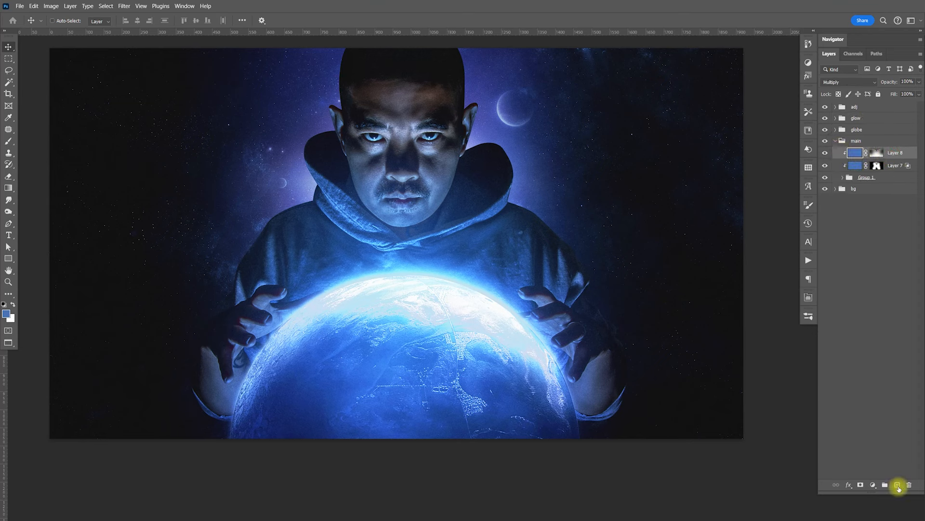
click(897, 484)
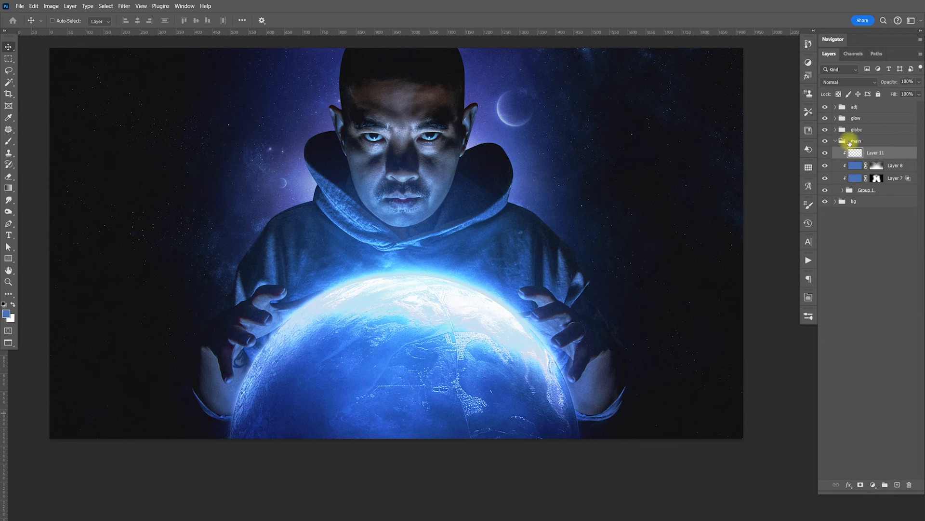
key(alt+BackSpace)
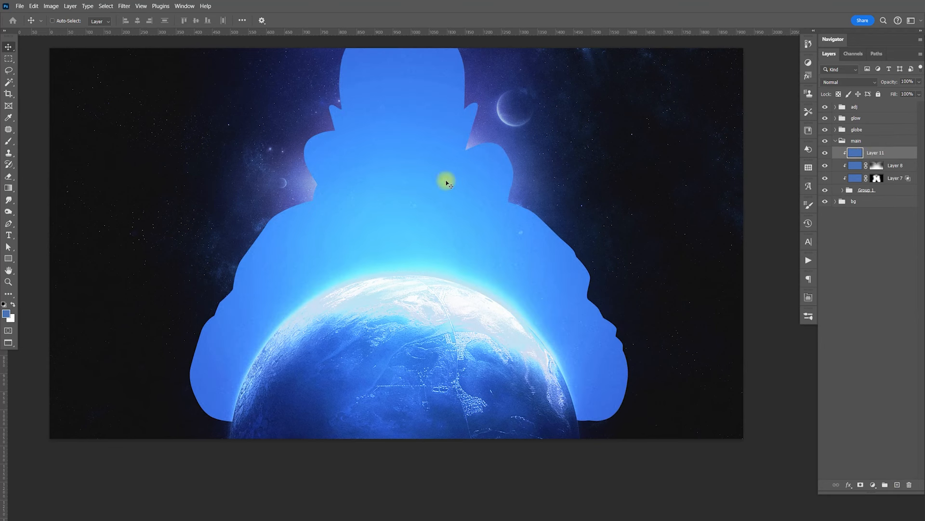
Mask the blue fill layer with the noise layer's outline and invert the mask so only a thin rim shows around the man.
click(843, 192)
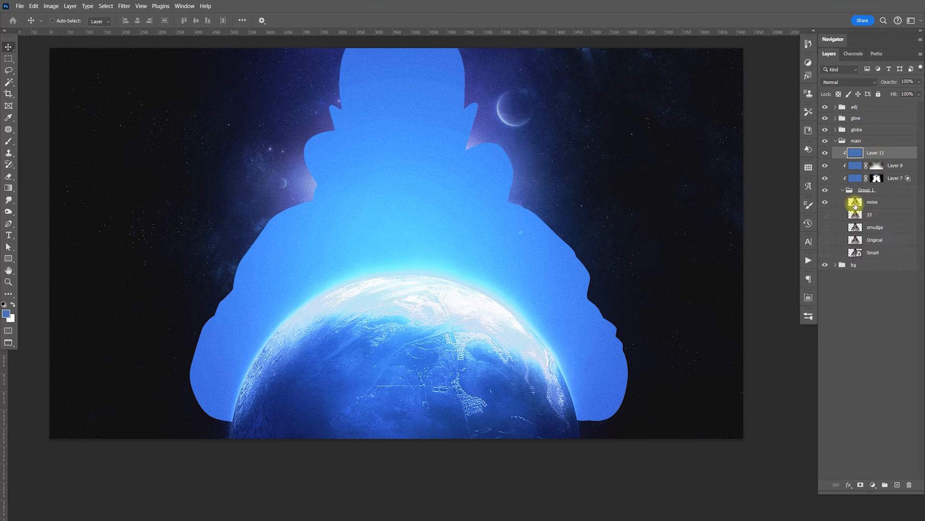
ctrl+click(856, 204)
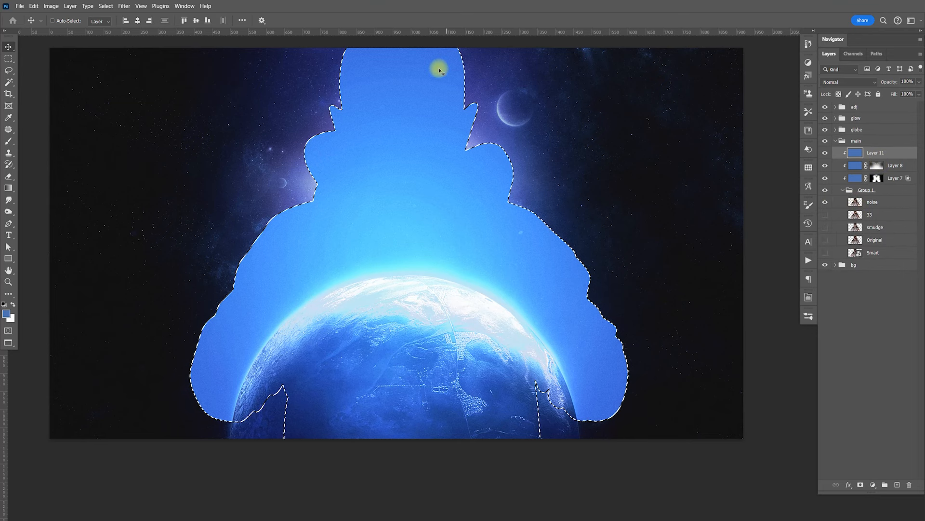
click(843, 190)
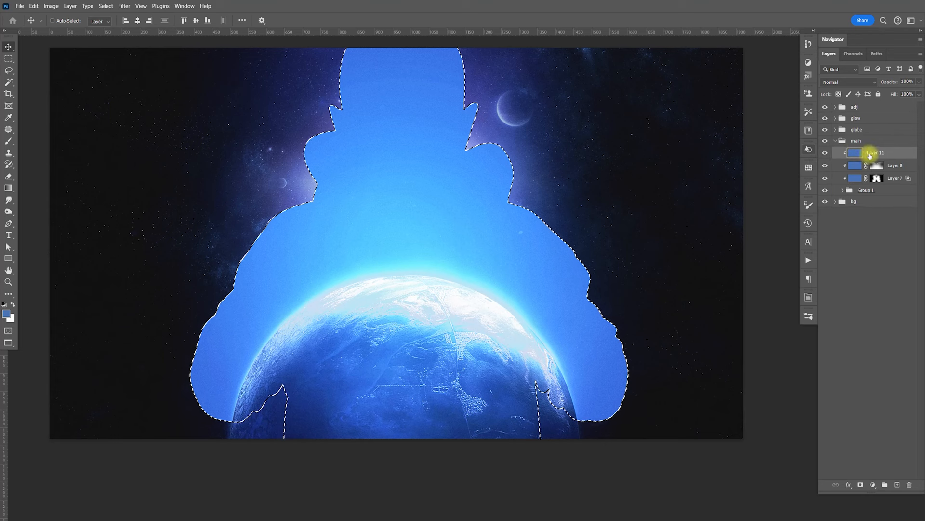
click(861, 486)
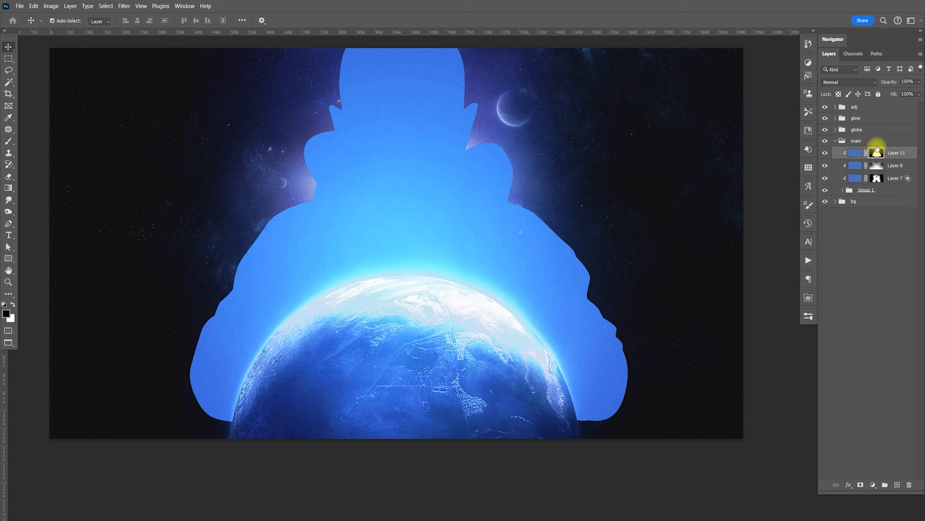
key(ctrl+i)
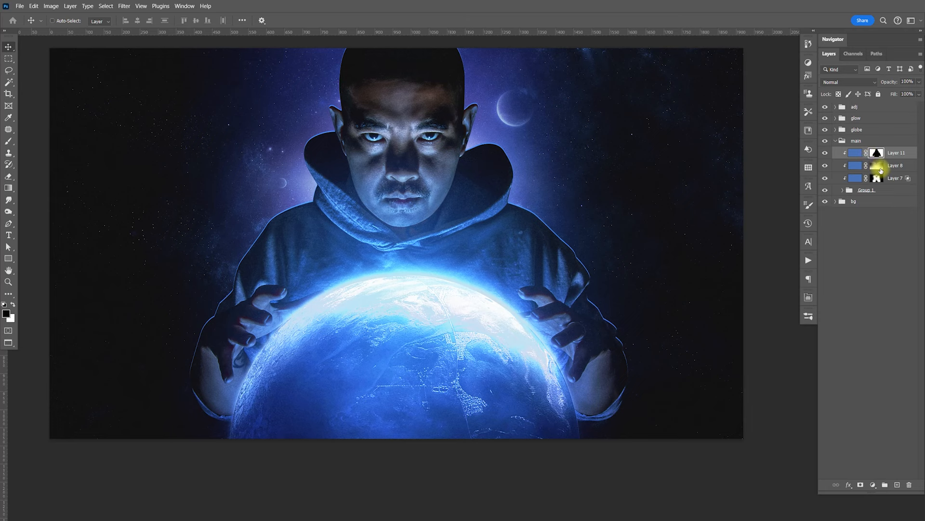
Split the blue rim layer's Blend If underlying-layer shadows to 0/24 to fade the rim in dark areas.
double_click(915, 162)
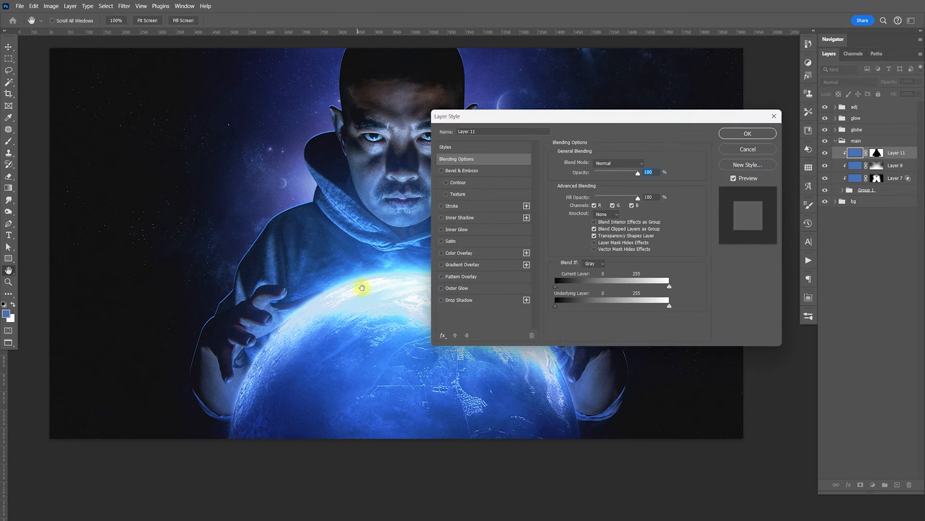
drag(367, 279, 228, 304)
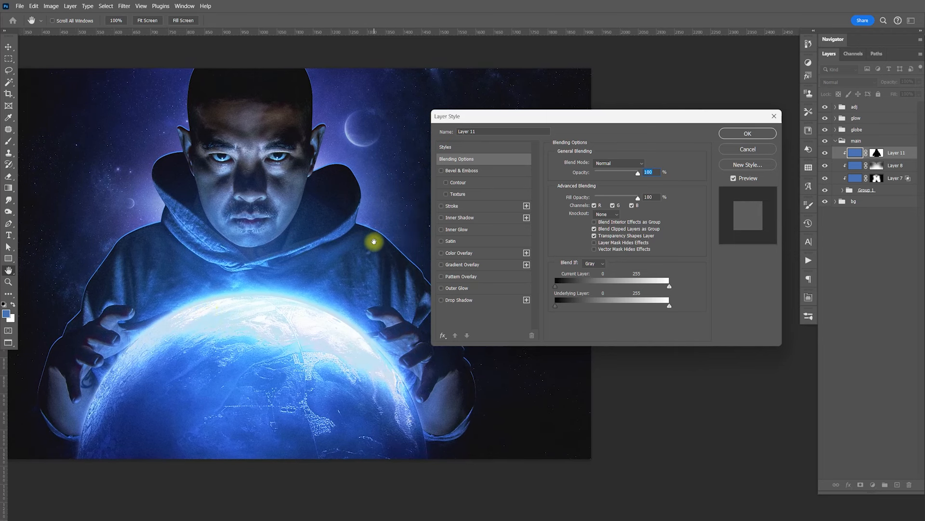
key(alt)
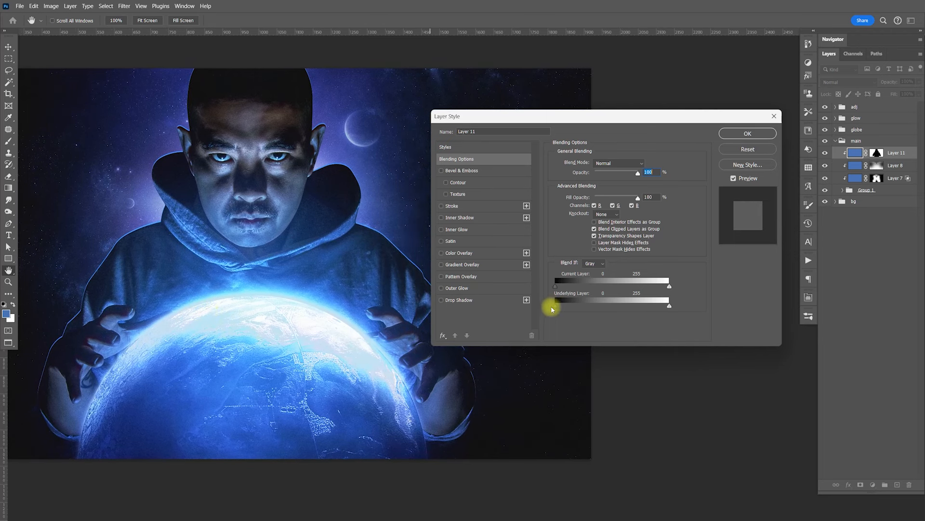
drag(561, 309, 571, 308)
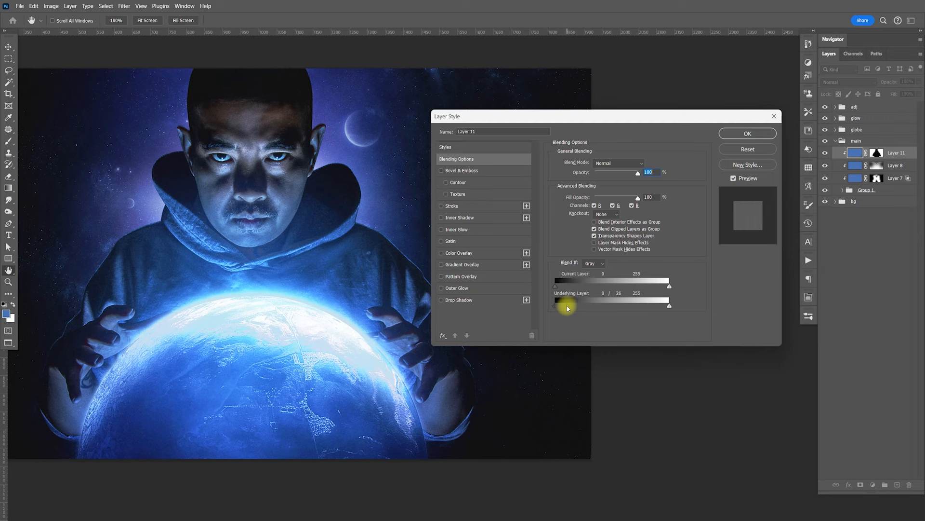
click(736, 133)
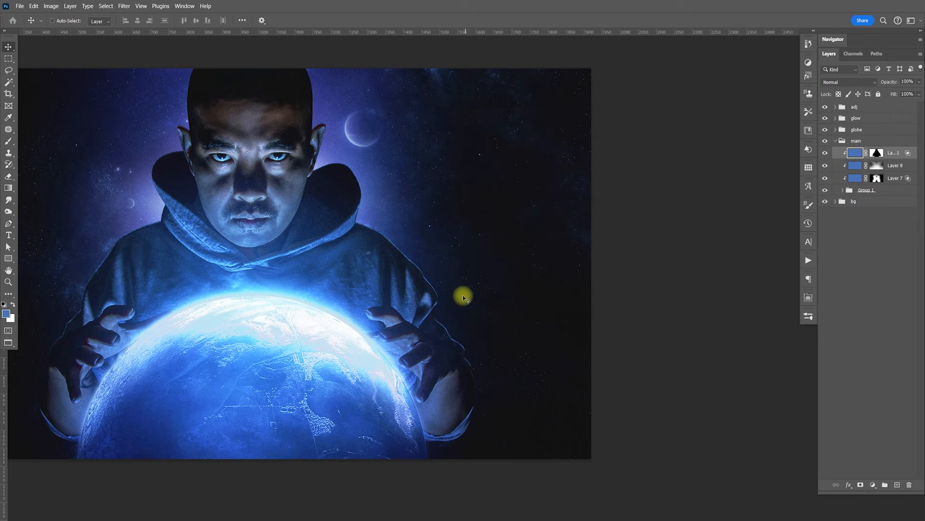
Examine the blue rim light along the man's sleeve and hand up close, then in the whole composite.
drag(388, 262, 539, 246)
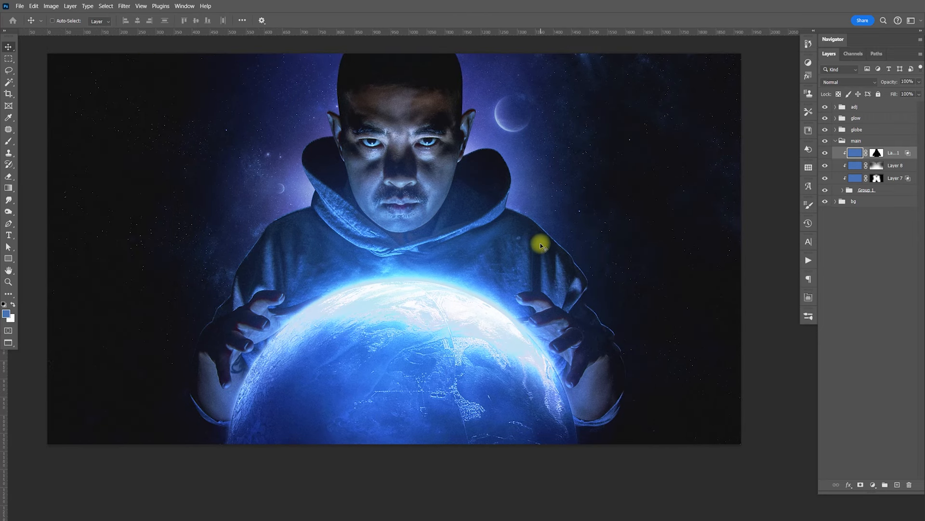
key(z)
drag(269, 256, 312, 272)
drag(198, 429, 402, 262)
drag(309, 395, 415, 268)
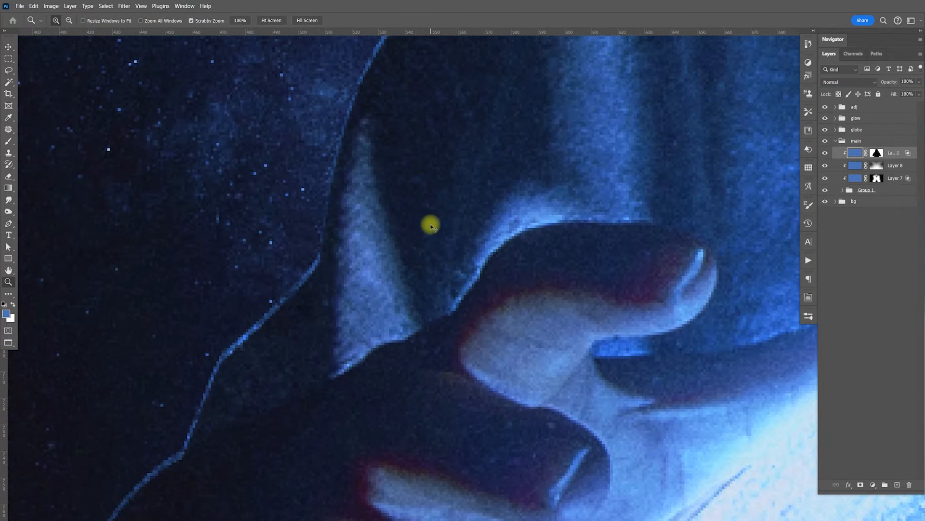
key(ctrl+minus)
key(ctrl+minus)
key(ctrl+minus)
key(ctrl+minus)
key(ctrl+minus)
key(ctrl+minus)
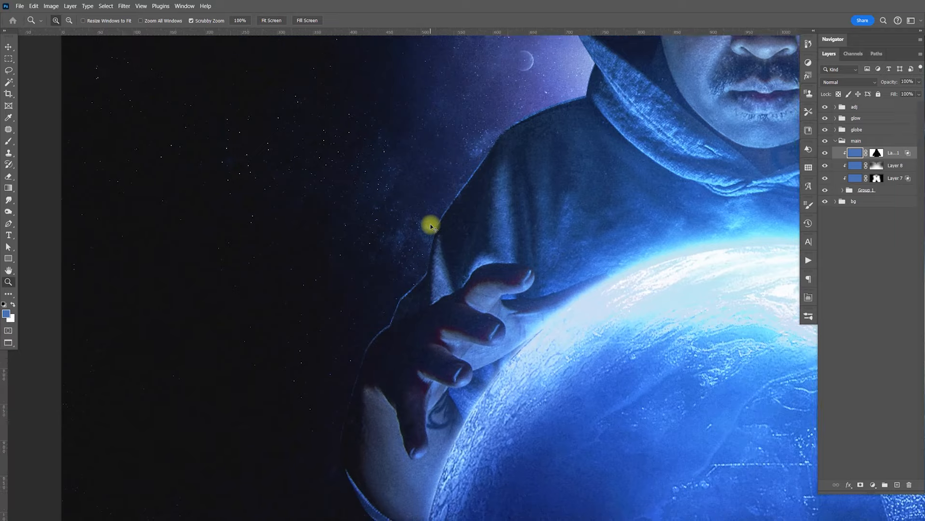
key(ctrl+plus)
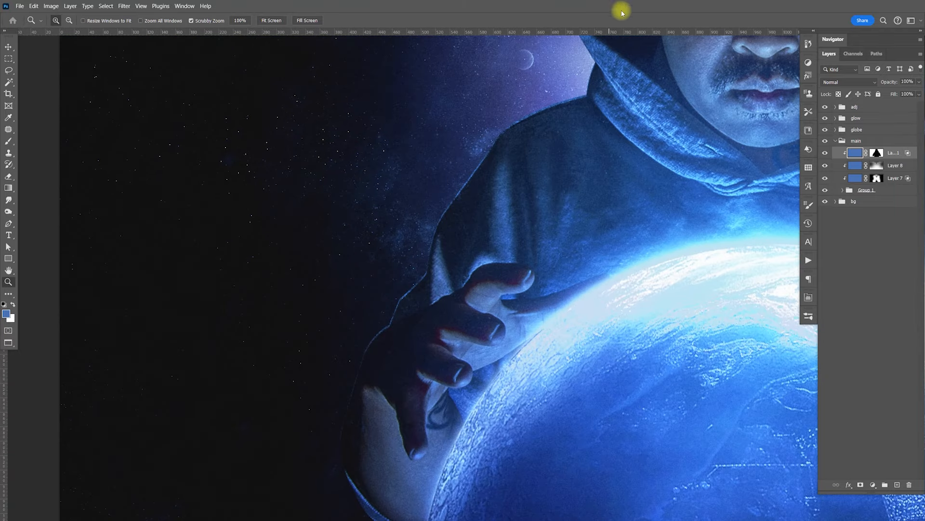
key(ctrl+minus)
drag(547, 276, 447, 320)
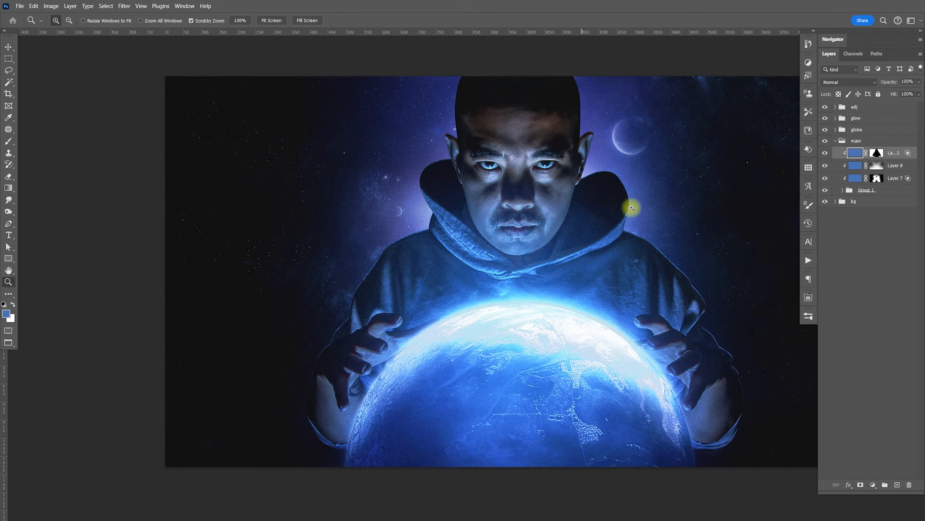
key(v)
scroll(662, 265, right, 2)
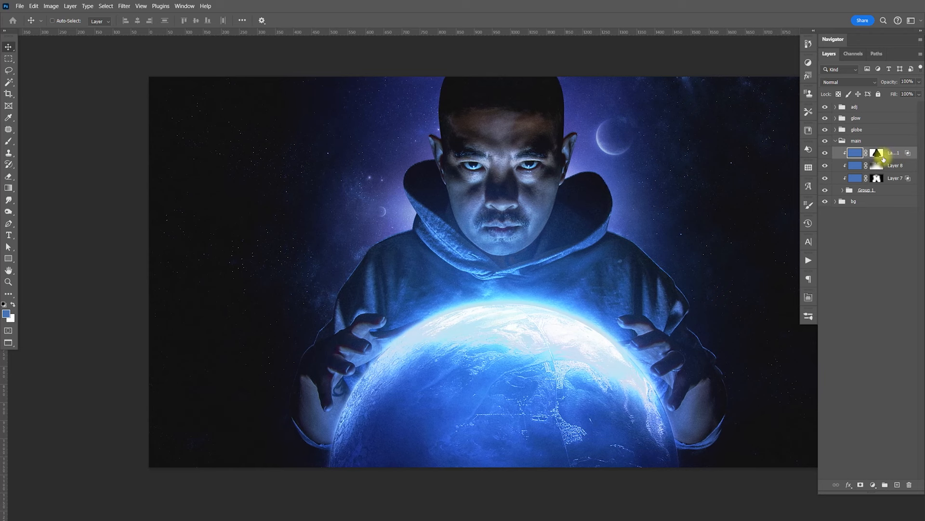
Duplicate the blue rim layer, clip the copy to Group 1, and remove the Blend If shadow fade from the copy.
key(ctrl+j)
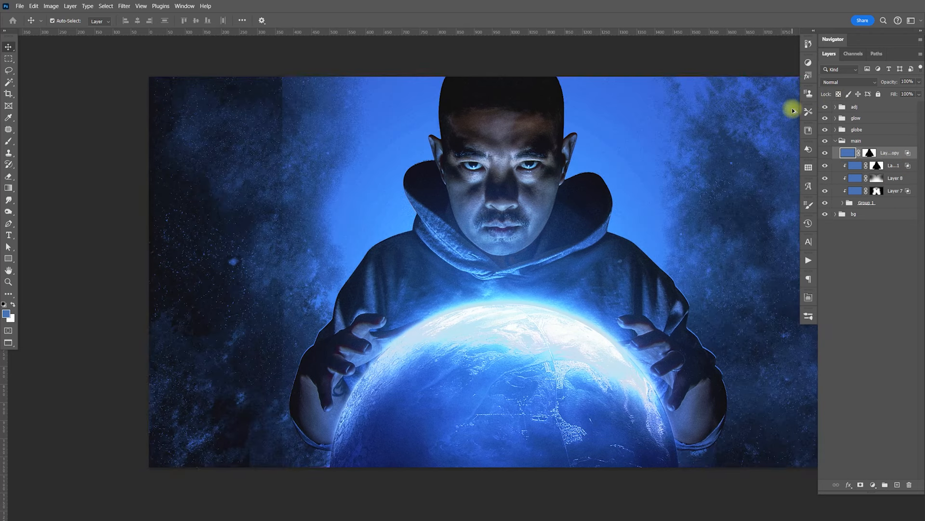
key(ctrl+alt+g)
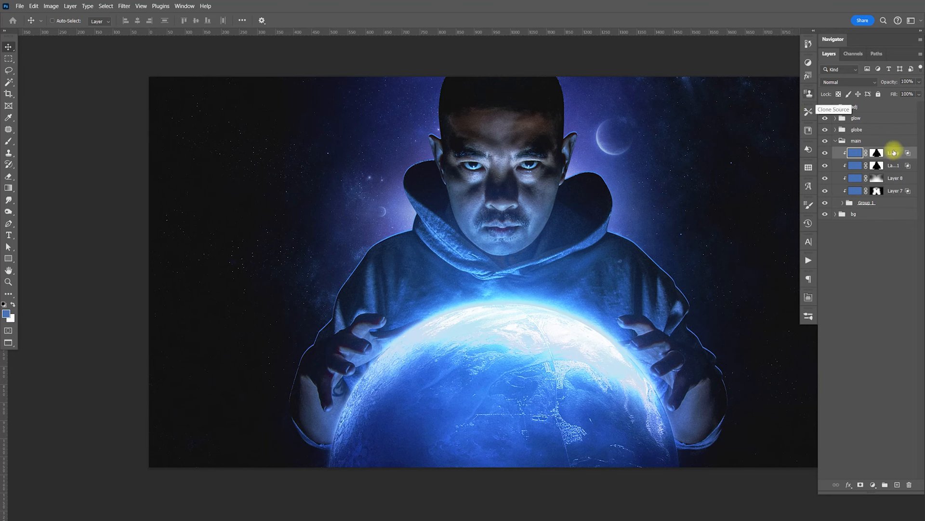
key(ctrl)
double_click(904, 151)
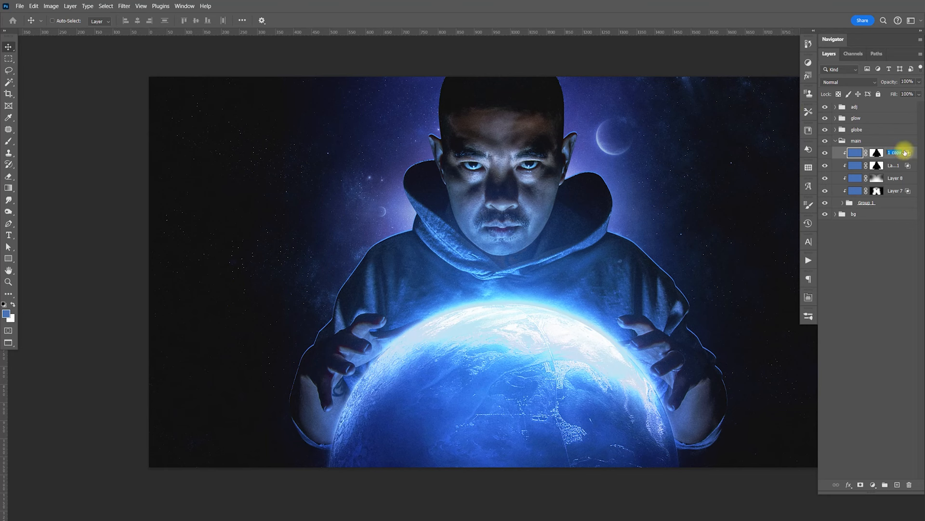
double_click(908, 162)
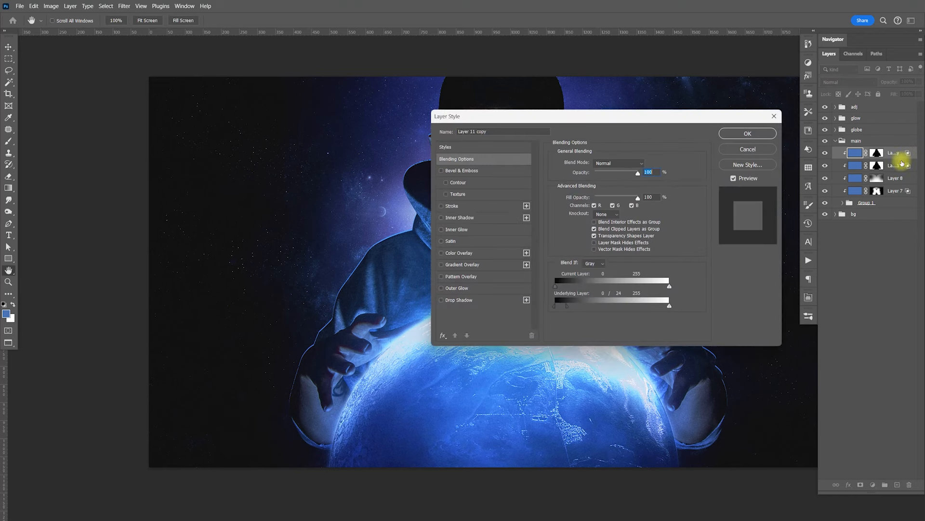
click(748, 134)
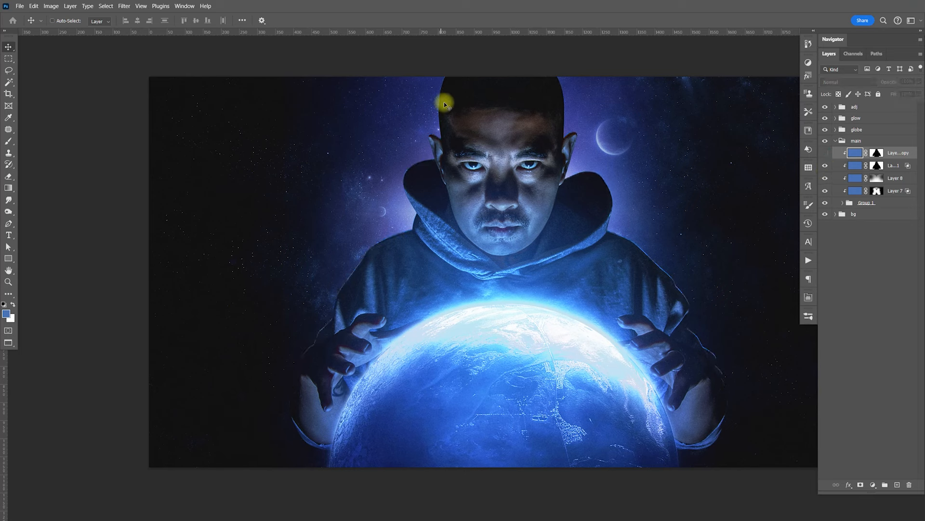
Compare the rim light with and without the Blend If fade by alternating the visibility of the two rim layers.
click(825, 165)
click(825, 153)
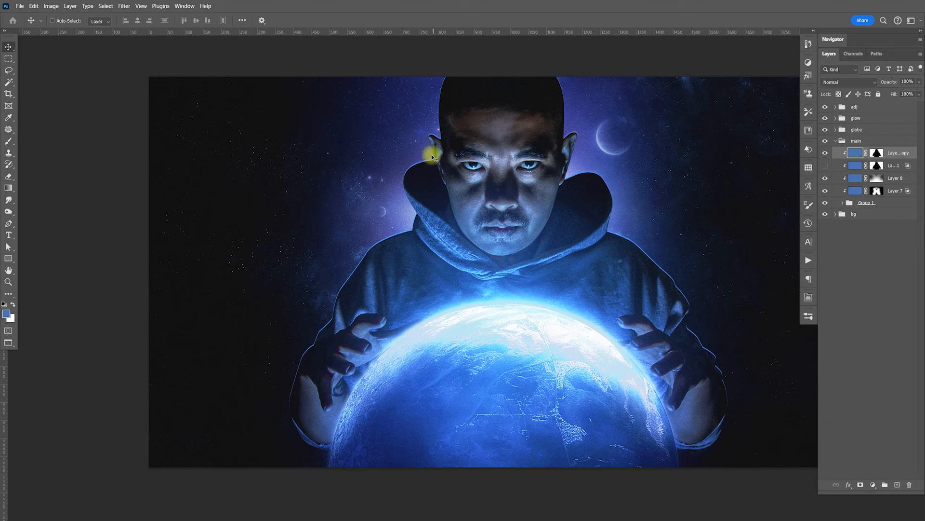
click(827, 153)
click(825, 165)
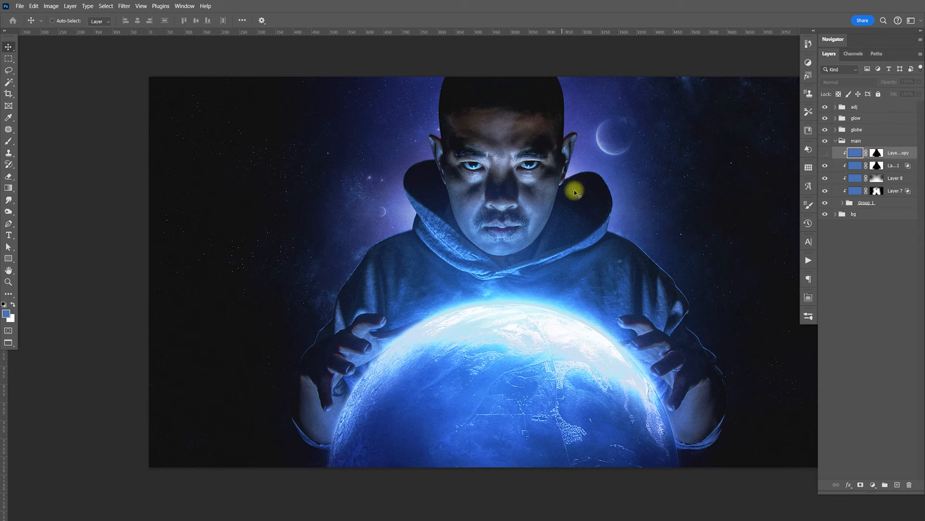
drag(589, 228, 582, 225)
key(z)
Duplicate the faded rim layer, clip and hide the copy, and rename it master as a backup.
click(892, 169)
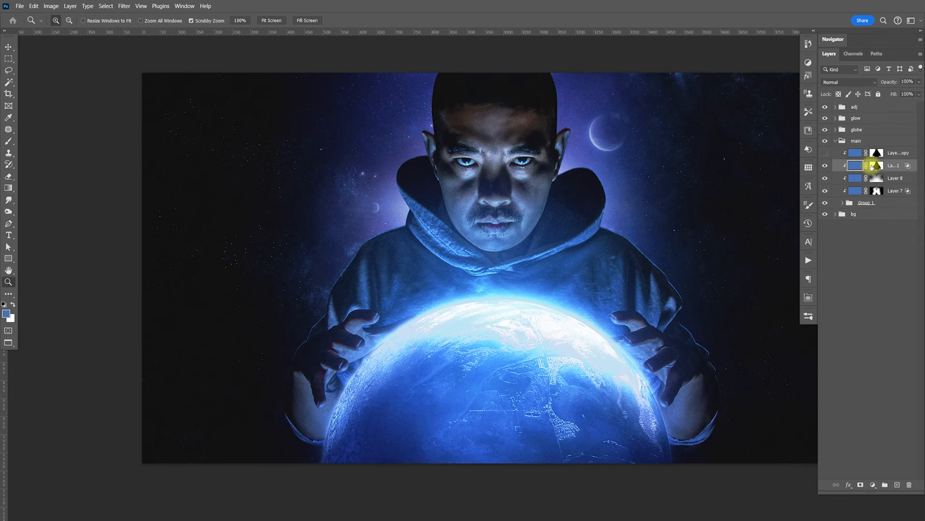
key(ctrl+j)
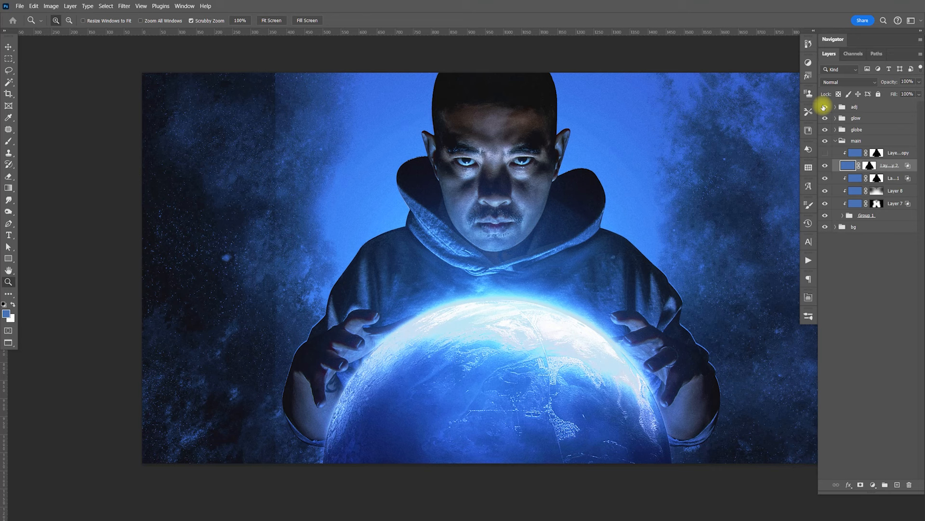
key(ctrl+alt+g)
click(825, 165)
click(876, 178)
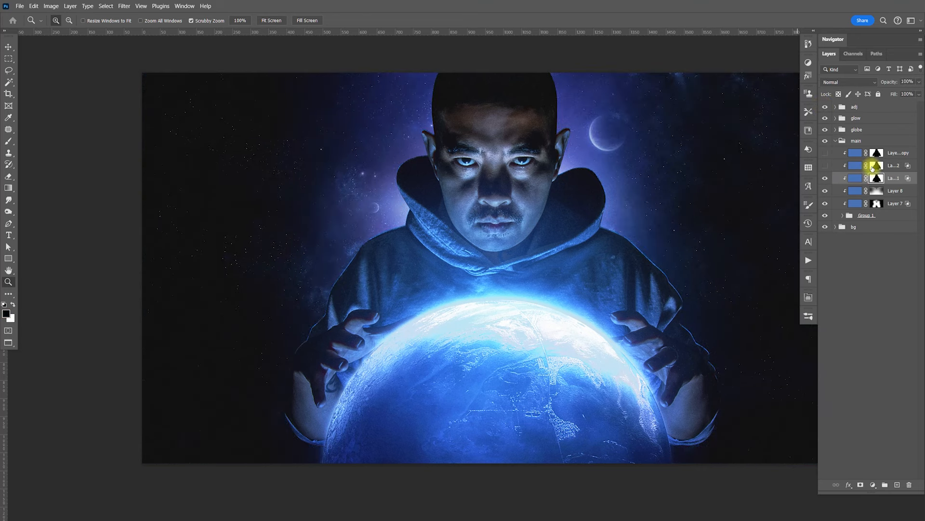
double_click(894, 167)
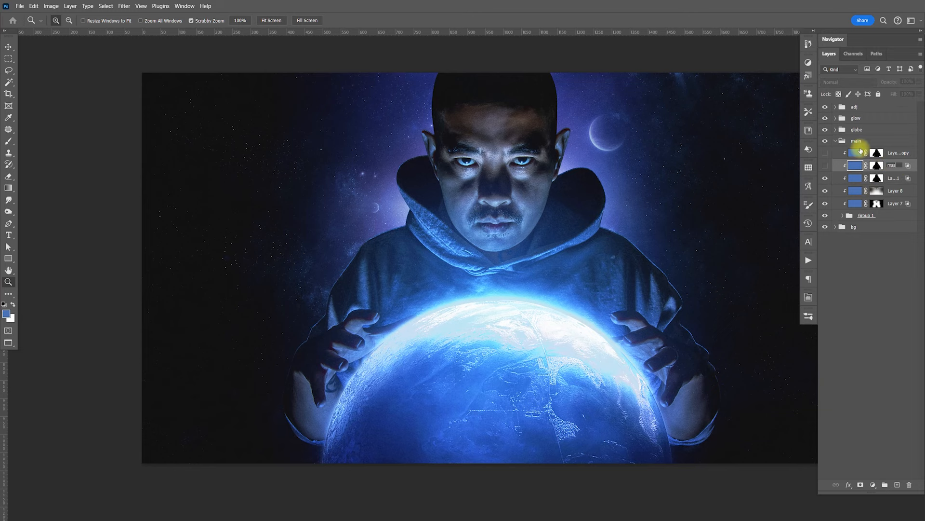
click(880, 178)
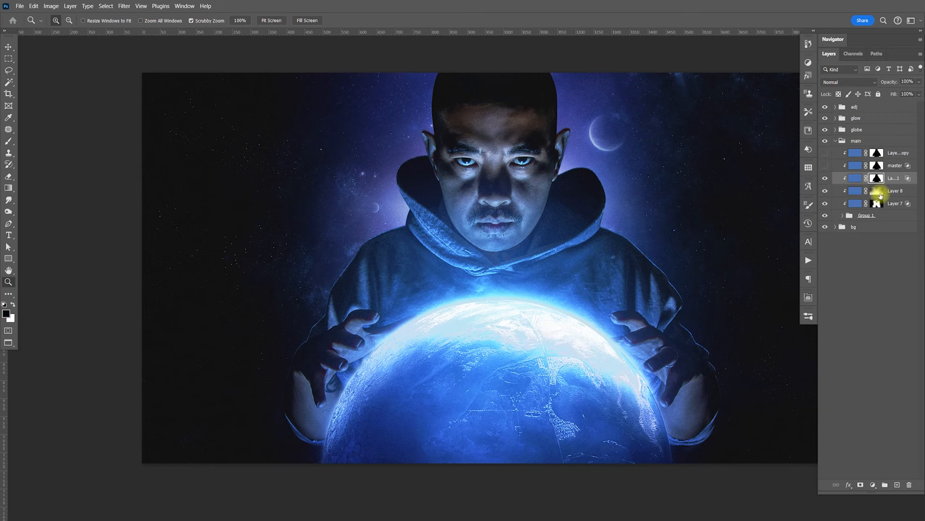
Smudge the visible rim layer's mask at 20% strength to refine the rim along the left sleeve and back of the hand.
drag(370, 278, 425, 306)
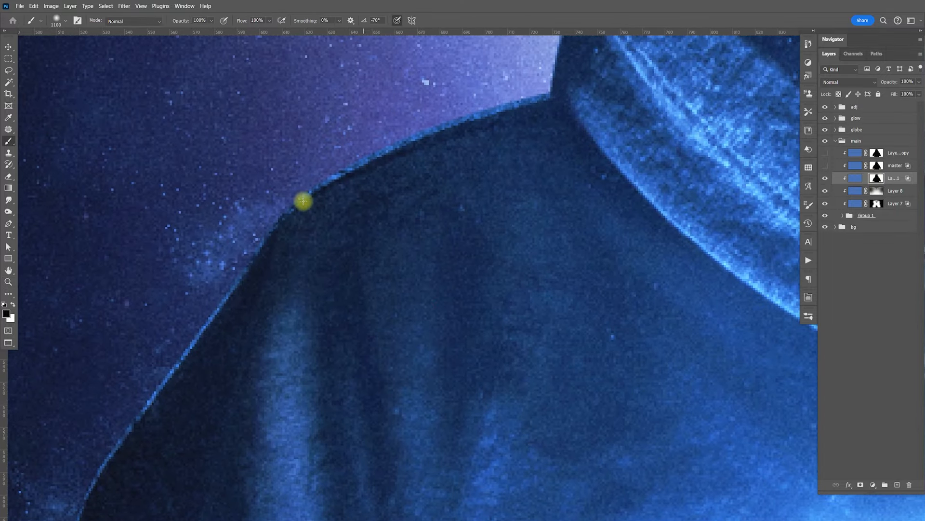
click(8, 200)
click(50, 217)
mouse_move(293, 274)
mouse_down()
mouse_move(421, 166)
mouse_move(486, 135)
mouse_up()
drag(201, 21, 163, 23)
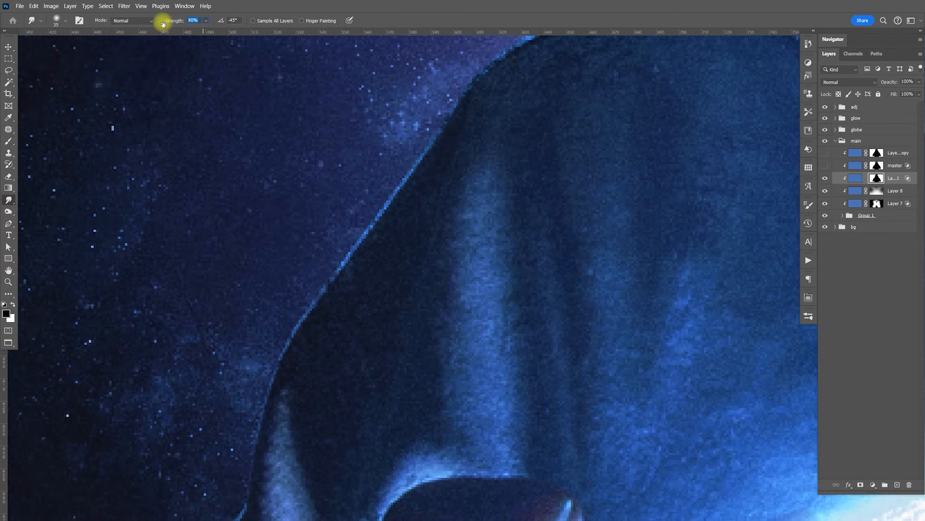
drag(424, 260, 513, 128)
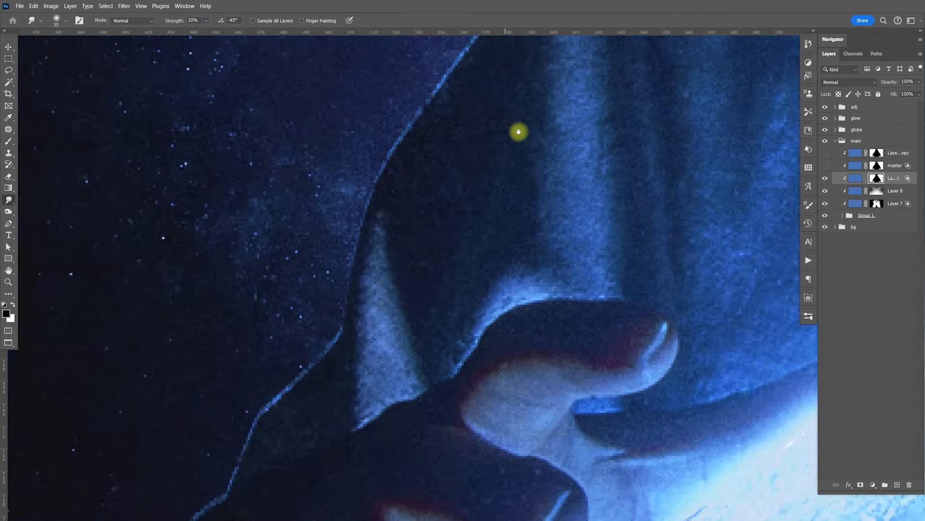
mouse_move(411, 176)
mouse_down()
mouse_move(401, 207)
mouse_move(371, 213)
mouse_move(328, 278)
mouse_move(363, 243)
mouse_move(442, 95)
mouse_move(449, 213)
mouse_move(465, 178)
mouse_move(374, 245)
mouse_up()
mouse_move(308, 302)
mouse_down()
mouse_move(323, 318)
mouse_move(322, 299)
mouse_move(276, 270)
mouse_up()
key(space)
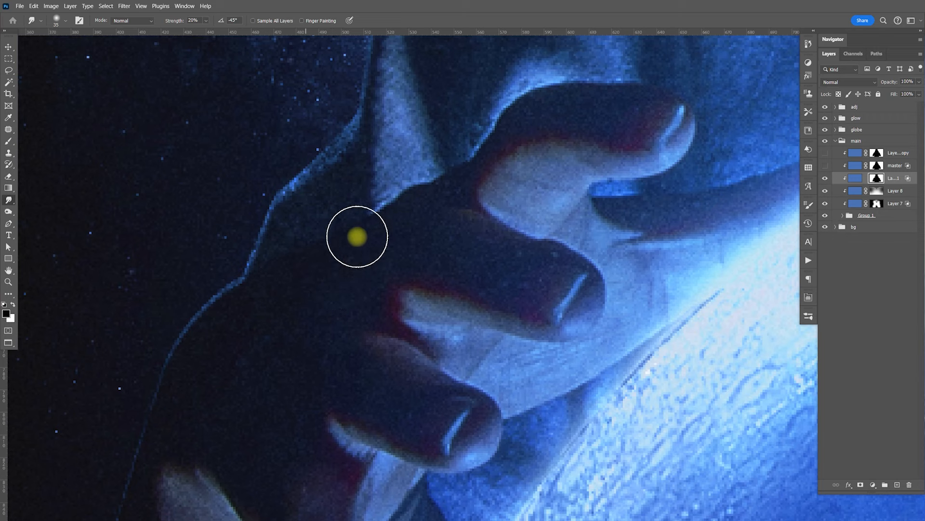
mouse_move(188, 322)
mouse_down()
mouse_move(216, 291)
mouse_move(224, 315)
mouse_move(217, 288)
mouse_up()
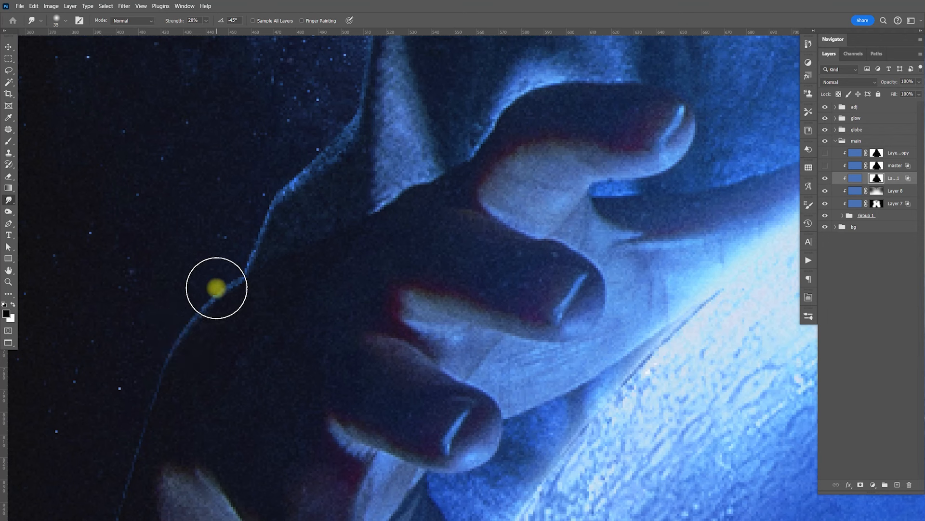
Draw a thin closed Pen path along the upper edge of the left hand, from the wrist to the index finger.
key(p)
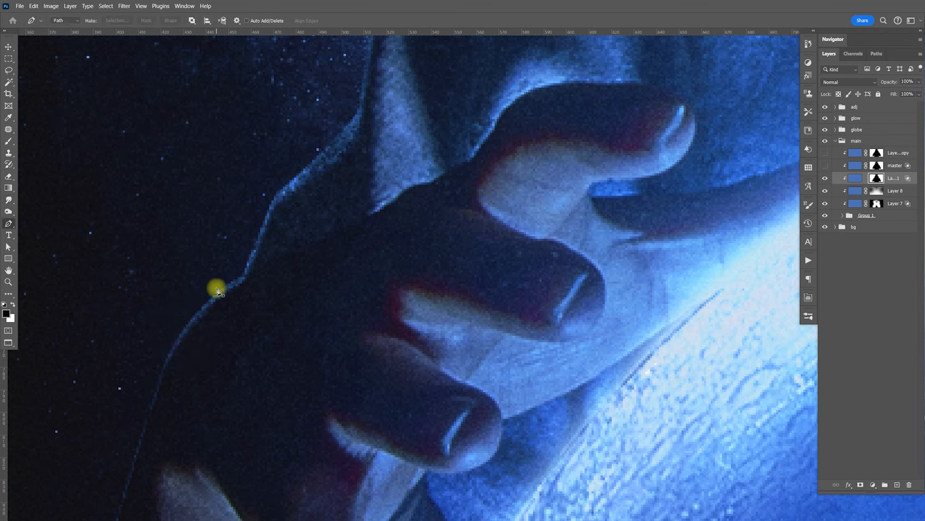
click(235, 283)
drag(308, 243, 455, 166)
click(426, 184)
click(469, 161)
click(490, 131)
click(506, 113)
click(521, 96)
drag(563, 91, 546, 99)
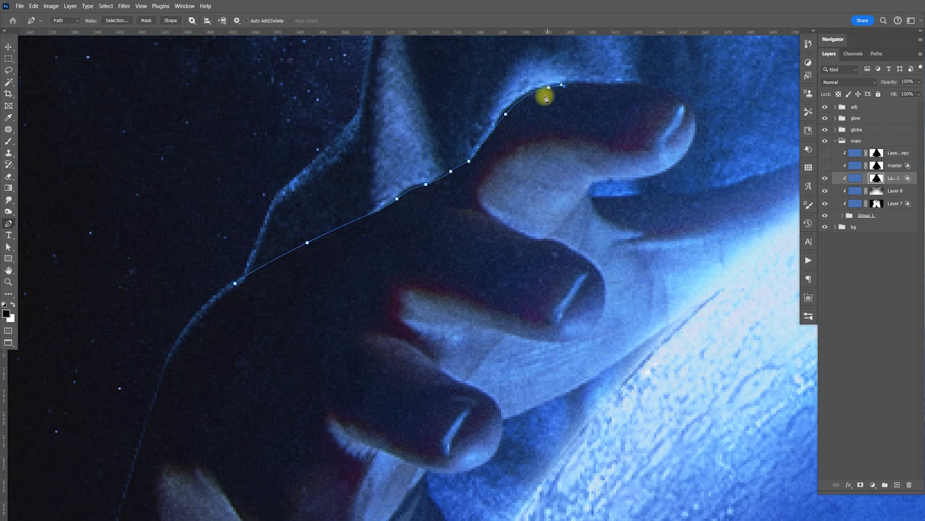
drag(490, 144, 486, 148)
click(471, 165)
drag(431, 190, 436, 186)
drag(373, 220, 370, 218)
drag(307, 250, 305, 248)
click(236, 286)
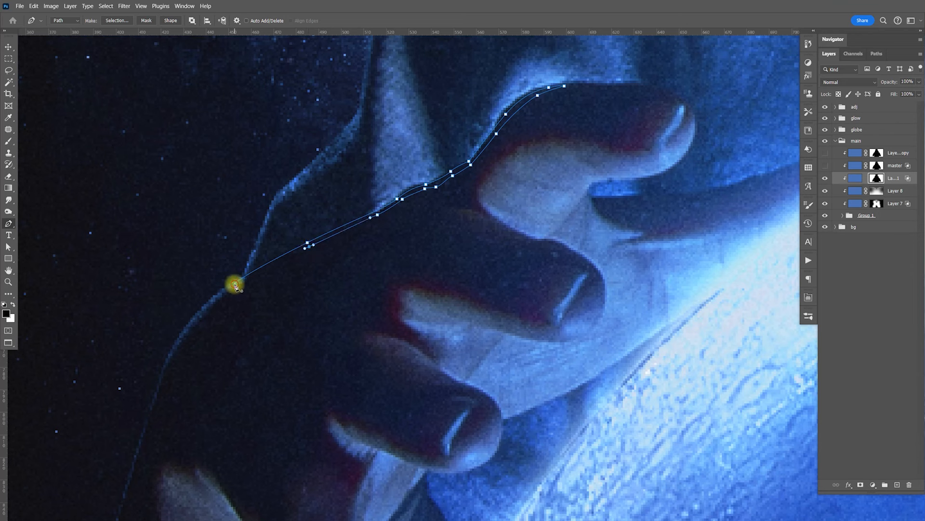
Convert the hand path to a selection with 0 feather, fill it with white on the rim layer's mask, and deselect.
right_click(397, 204)
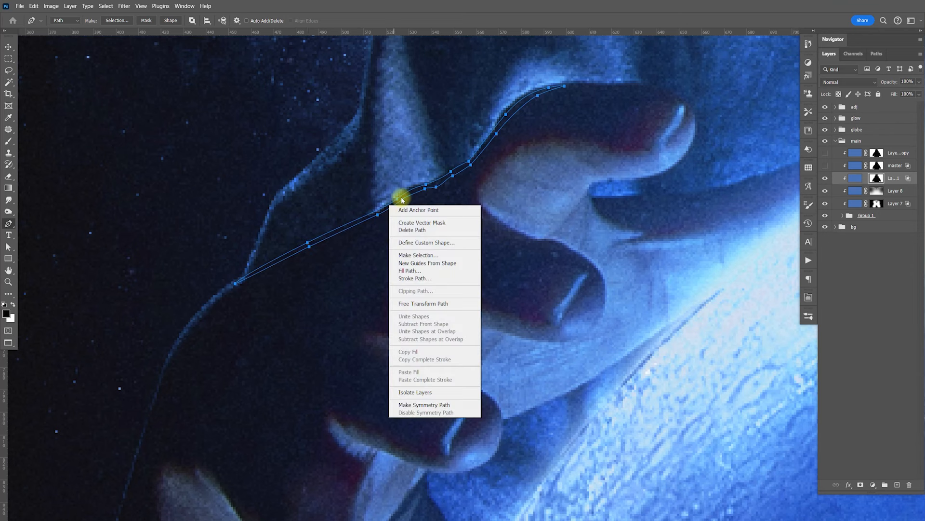
click(422, 254)
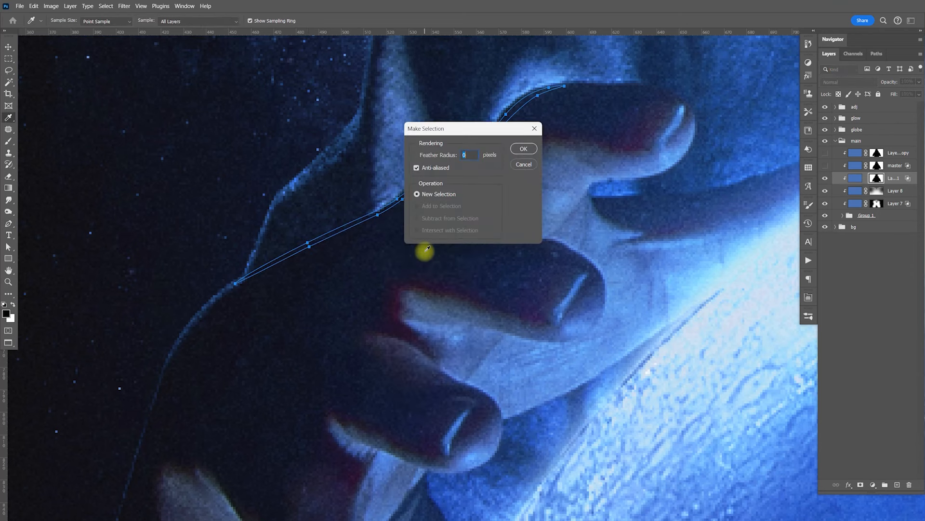
key(Return)
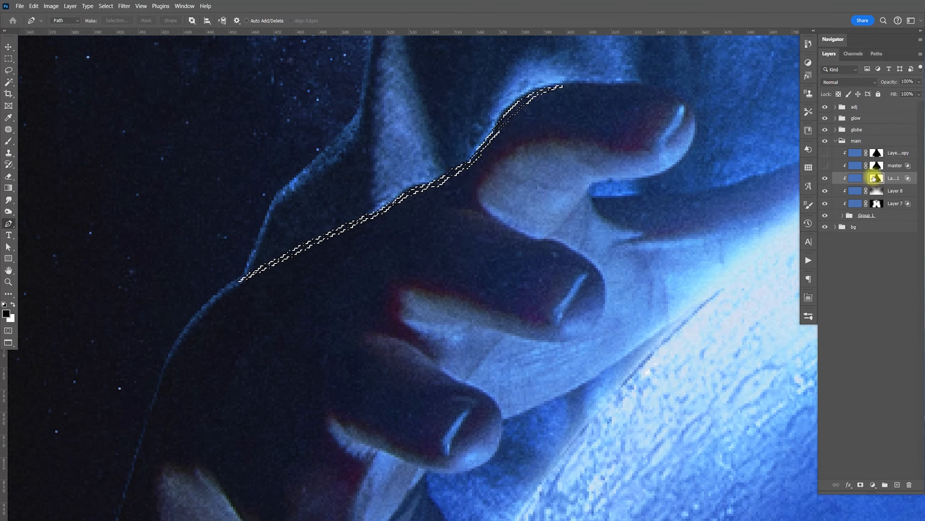
click(874, 176)
click(13, 307)
key(ctrl+d)
key(v)
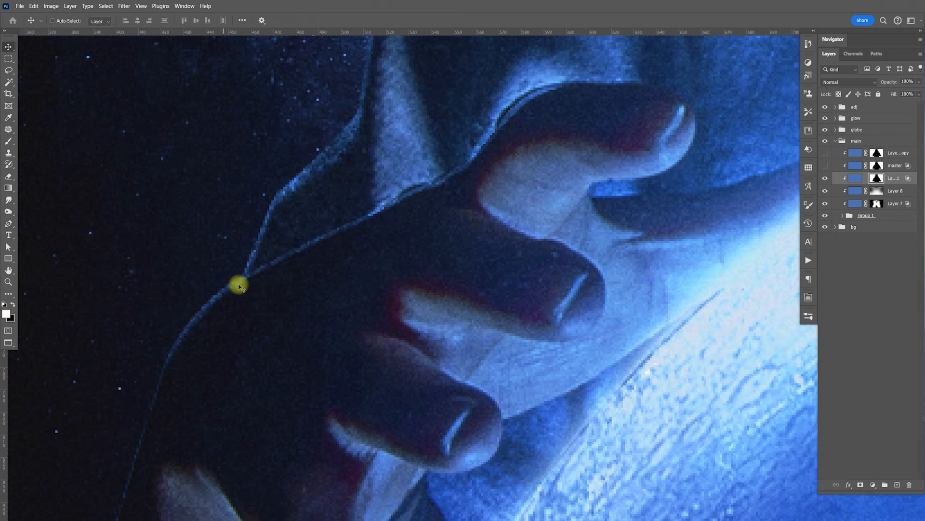
Paint white on the rim mask with a very small brush to close the gaps along the hand and index finger edge.
key(b)
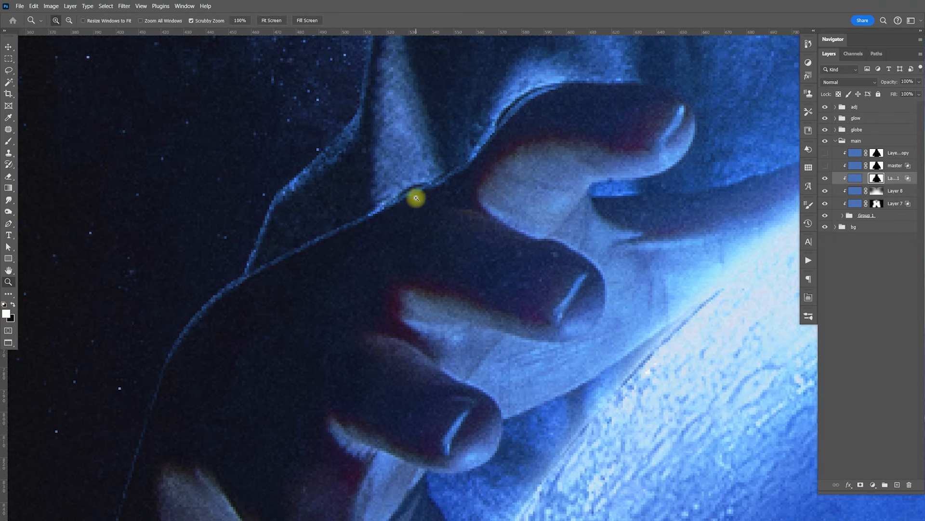
scroll(409, 200, up, 2)
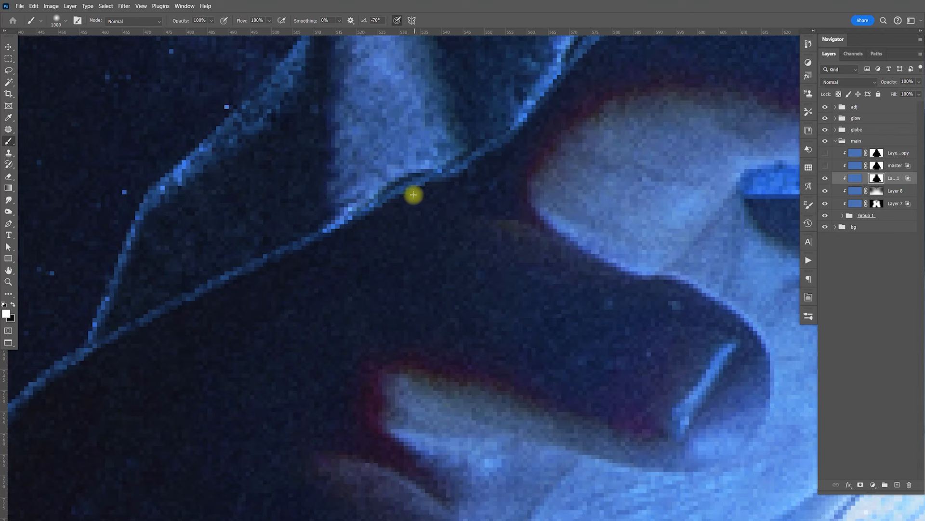
key(bracketleft)
key(bracketleft)
key(bracketleft)
key(bracketleft)
key(bracketleft)
key(bracketleft)
key(bracketleft)
key(bracketleft)
key(bracketleft)
key(bracketleft)
key(bracketleft)
key(bracketleft)
key(bracketleft)
key(bracketleft)
key(bracketleft)
key(bracketleft)
key(bracketleft)
key(bracketleft)
key(bracketleft)
key(bracketleft)
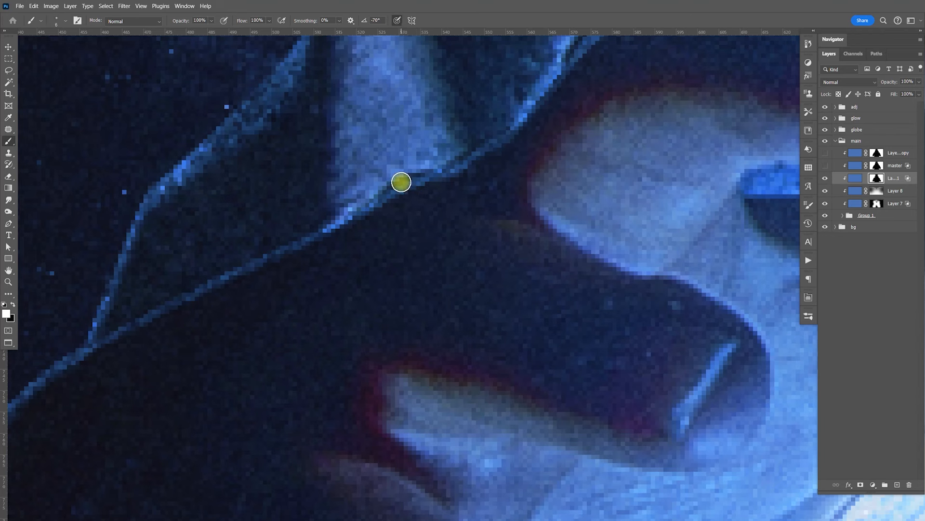
drag(380, 197, 411, 178)
mouse_move(497, 164)
mouse_down()
mouse_move(475, 190)
mouse_move(422, 202)
mouse_up()
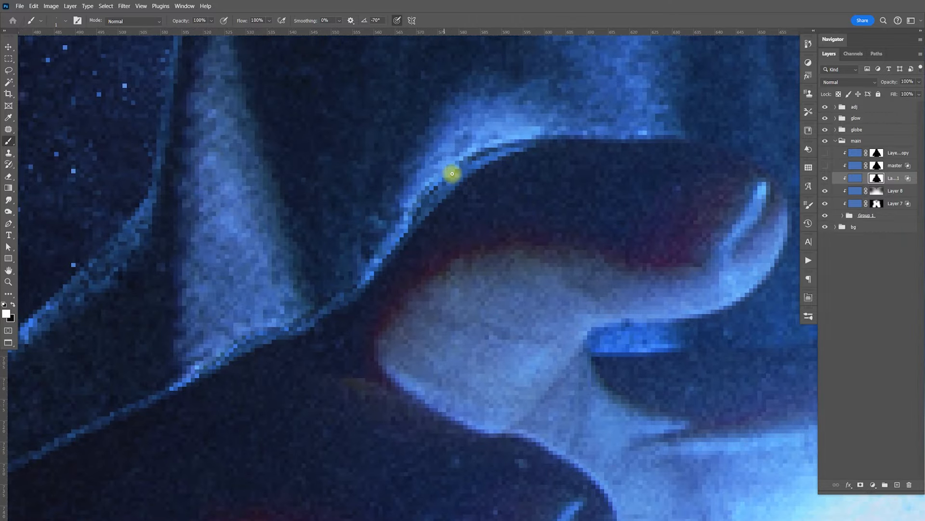
key(bracketright)
key(bracketright)
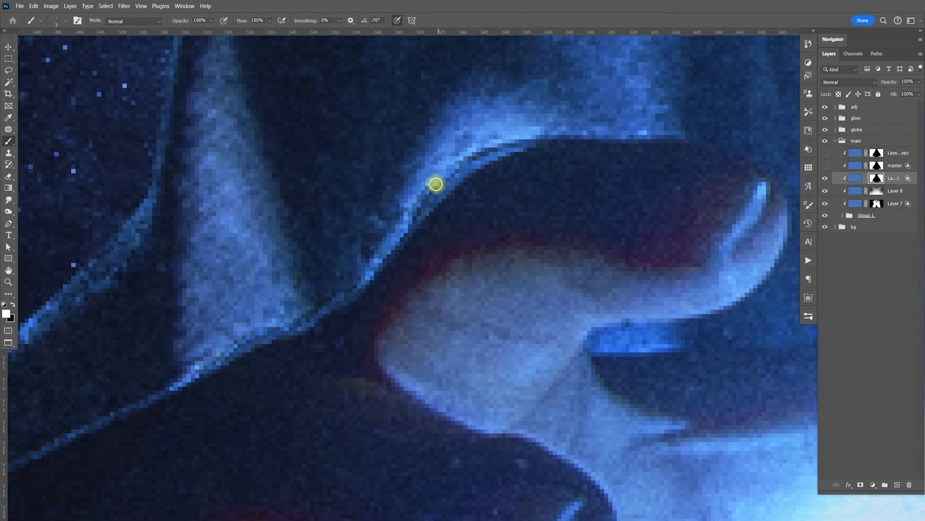
mouse_move(413, 215)
mouse_down()
mouse_move(478, 156)
mouse_move(560, 140)
mouse_up()
Paint the rim light on the mask along the fold between shoulder and hood and up the hood's lower outer edge.
drag(228, 318, 387, 208)
drag(521, 322, 465, 458)
drag(472, 265, 454, 307)
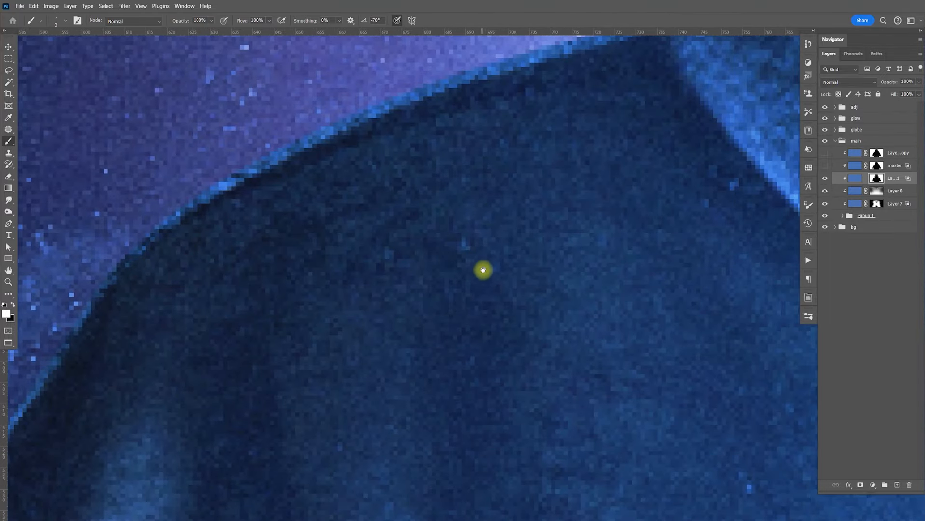
drag(413, 301, 529, 272)
drag(652, 190, 519, 299)
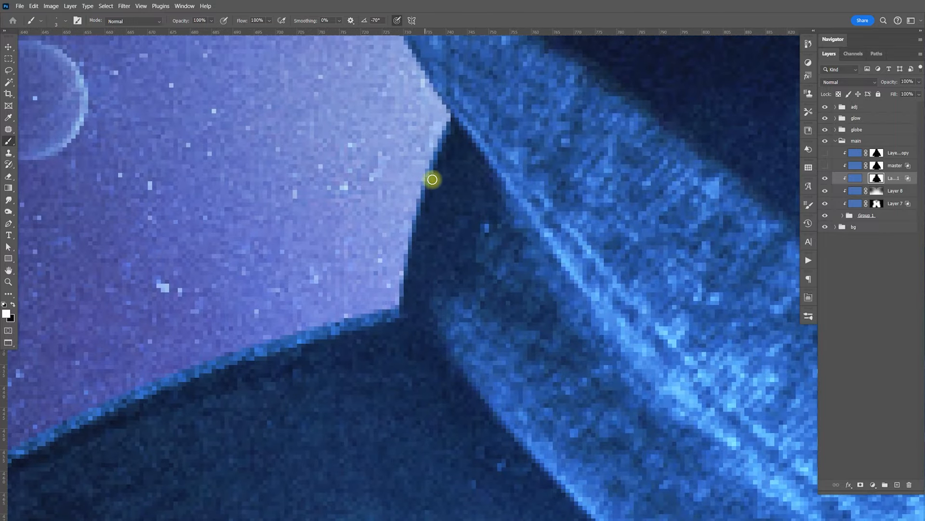
drag(449, 134, 411, 268)
mouse_move(410, 301)
mouse_down()
mouse_move(430, 182)
mouse_move(408, 295)
mouse_up()
drag(472, 391, 481, 399)
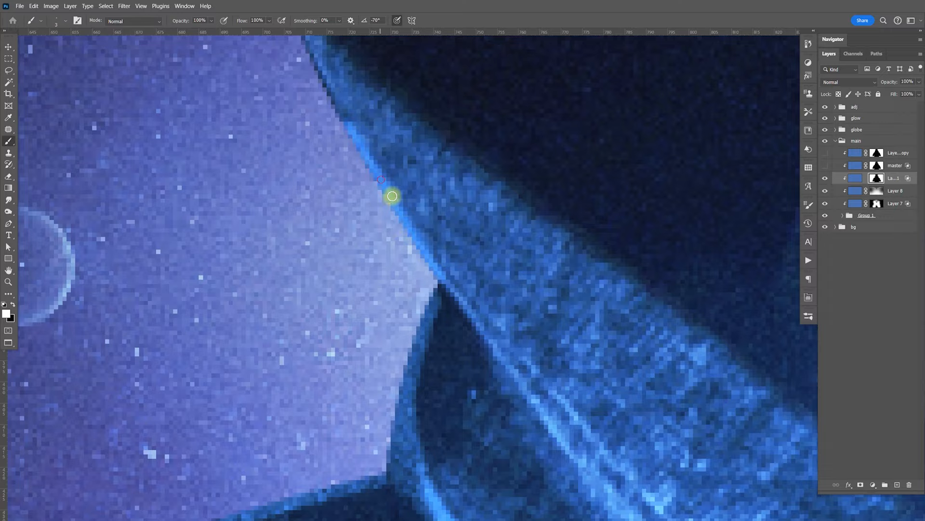
drag(392, 196, 453, 305)
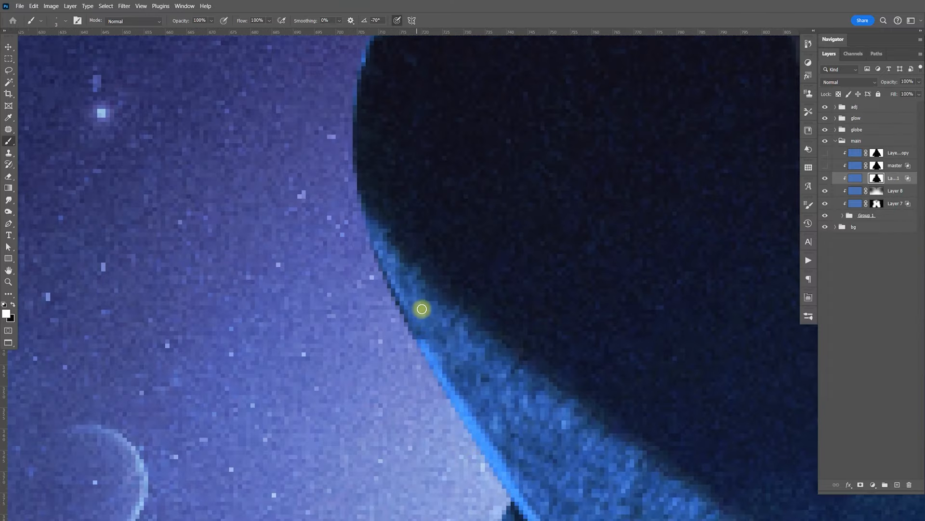
Extend the white mask strokes up the hood's outer edge to continue the blue rim light.
mouse_move(421, 308)
mouse_down()
mouse_move(356, 174)
mouse_move(378, 251)
mouse_up()
drag(378, 135, 378, 193)
drag(339, 348, 347, 234)
drag(340, 316, 463, 101)
drag(376, 217, 556, 79)
Paint white on the rim mask along the outer edge and upper tip of the ear on the image's left side.
mouse_move(414, 183)
mouse_down()
mouse_move(568, 83)
mouse_move(481, 178)
mouse_move(226, 352)
mouse_up()
drag(376, 203, 419, 417)
drag(427, 418, 370, 206)
drag(386, 208, 424, 251)
Soften the ear's inner rim light by painting black on the mask at 50% opacity with a size 20 brush.
key(x)
drag(206, 20, 166, 26)
text(50)
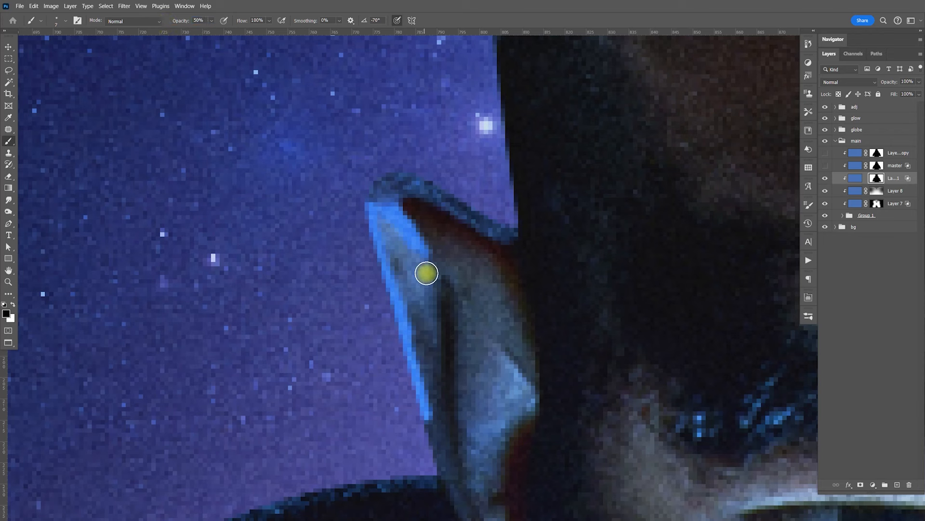
key(bracketright)
key(bracketright)
key(bracketright)
key(bracketright)
key(bracketright)
key(bracketright)
key(bracketright)
mouse_move(405, 244)
mouse_down()
mouse_move(415, 312)
mouse_move(449, 408)
mouse_move(449, 333)
mouse_move(498, 301)
mouse_up()
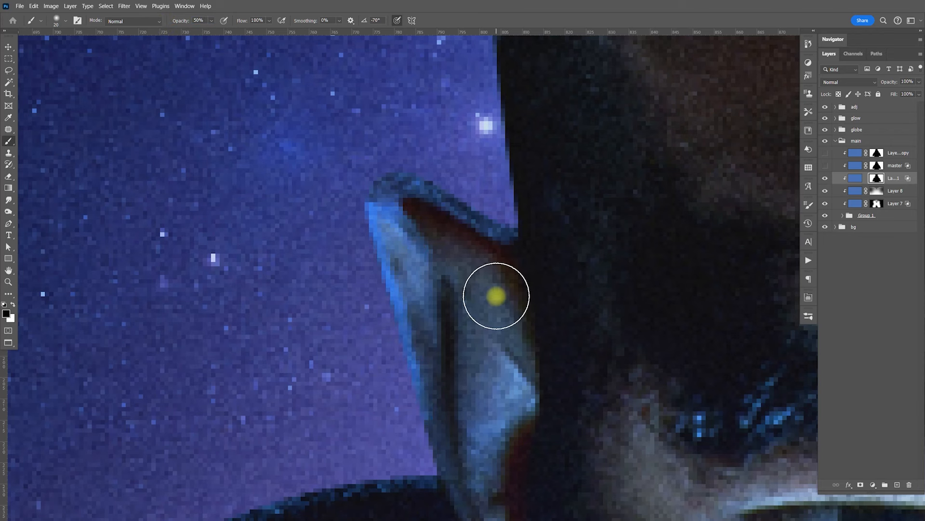
Paint white on the rim mask along the ear on the image's right side with a size 10 brush.
key(x)
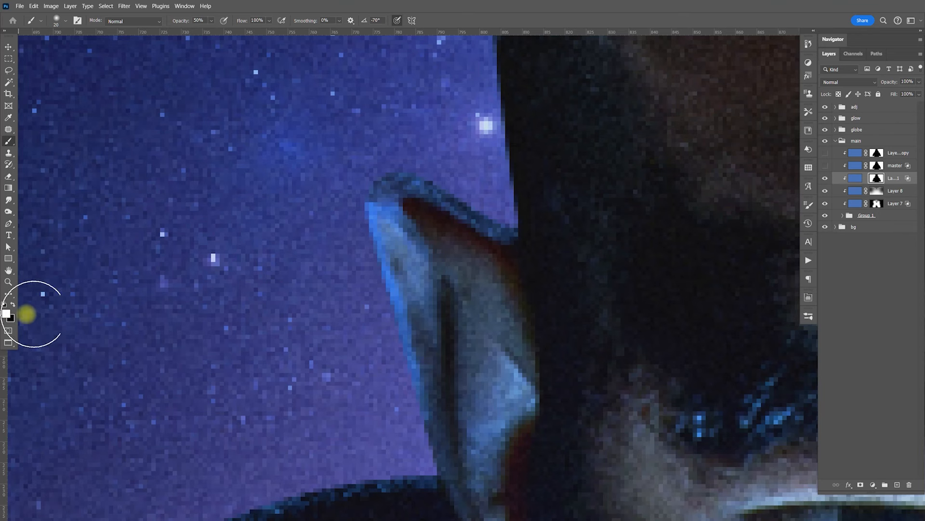
key(x)
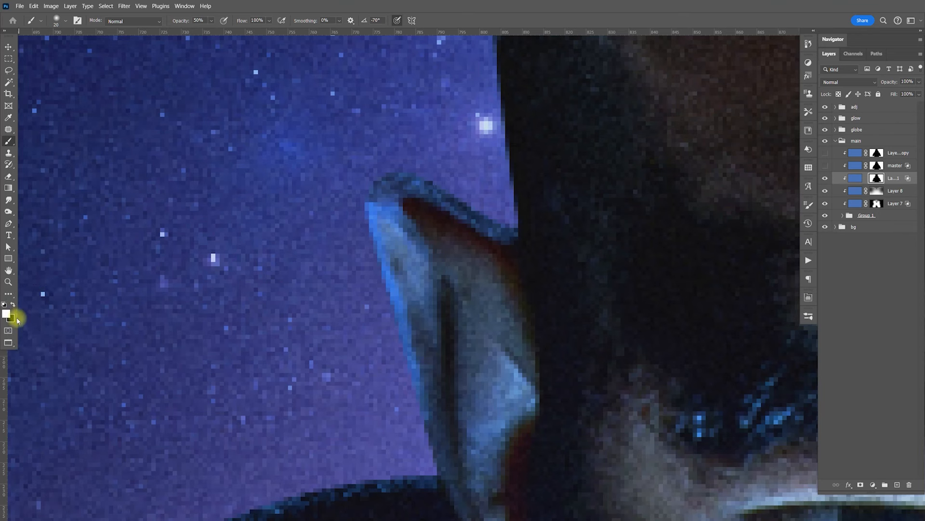
drag(506, 210, 426, 410)
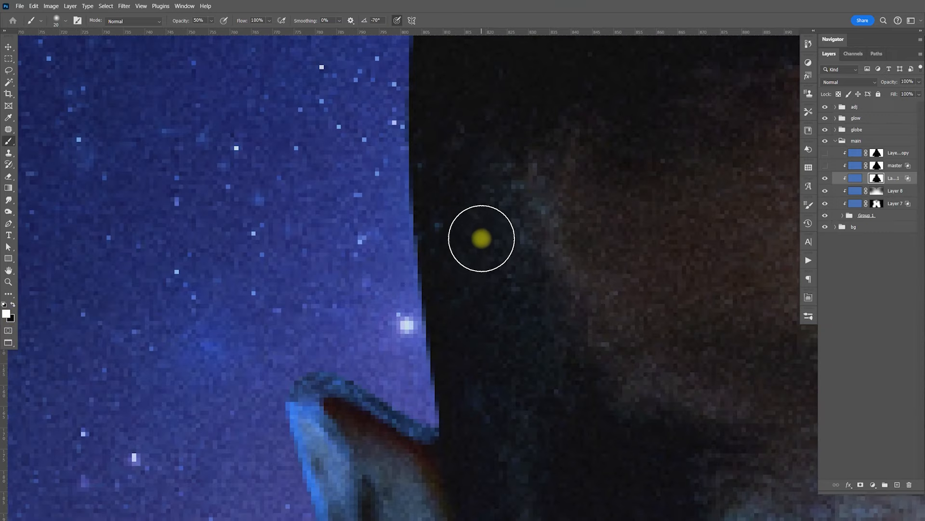
drag(581, 72, 469, 285)
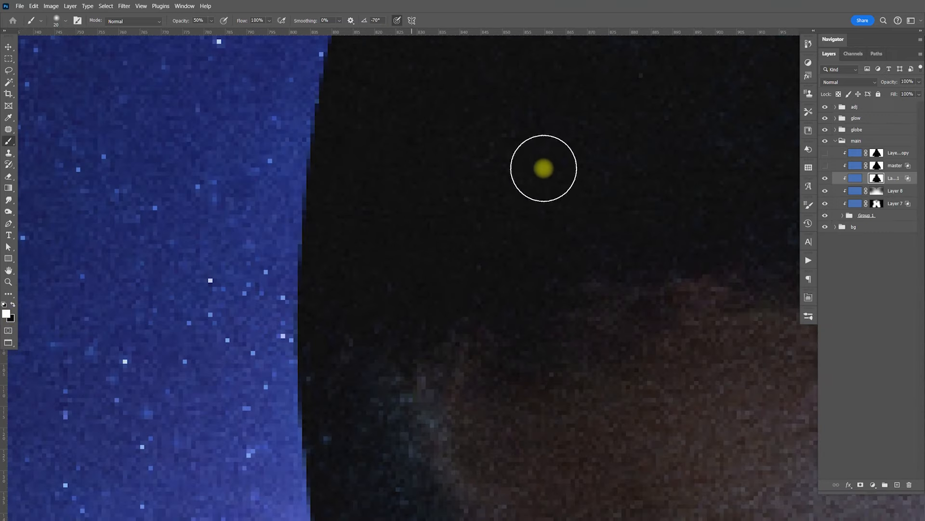
drag(413, 154, 343, 411)
drag(499, 317, 449, 157)
key(bracketleft)
key(bracketleft)
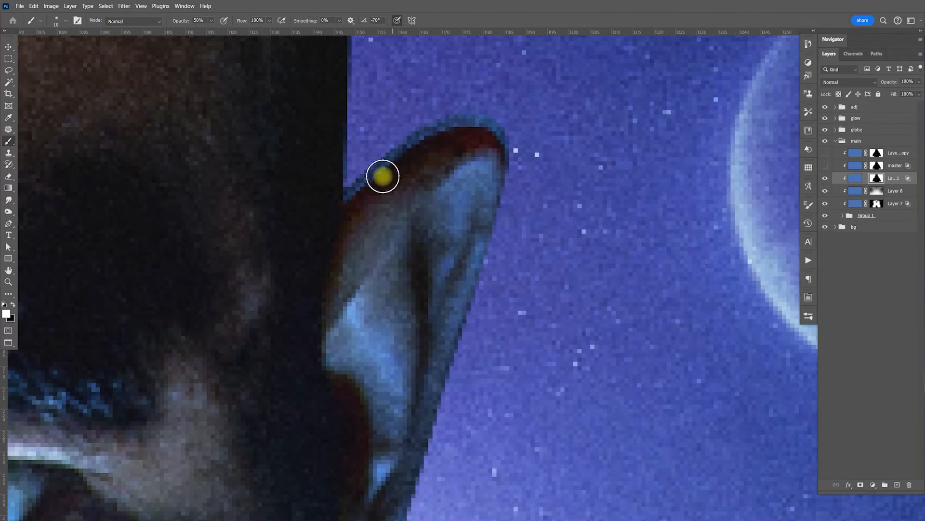
click(826, 153)
click(825, 153)
mouse_move(380, 176)
mouse_down()
mouse_move(364, 182)
mouse_move(388, 165)
mouse_move(496, 136)
mouse_move(502, 198)
mouse_move(453, 374)
mouse_up()
mouse_move(494, 140)
mouse_down()
mouse_move(469, 161)
mouse_move(438, 143)
mouse_move(449, 173)
mouse_move(472, 149)
mouse_up()
scroll(472, 149, down, 10)
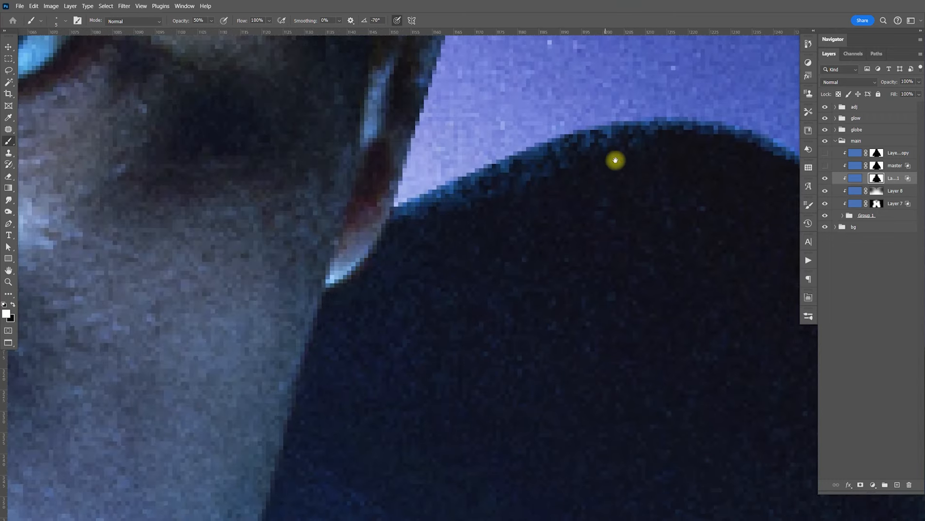
Paint the rim light with a size 5 brush along the hood's outer edge and collar fold on the image's right side, trimming it with black.
drag(615, 159, 465, 213)
mouse_move(185, 269)
mouse_down()
mouse_move(409, 208)
mouse_move(441, 218)
mouse_move(422, 195)
mouse_move(451, 194)
mouse_move(592, 283)
mouse_move(557, 255)
mouse_move(613, 388)
mouse_move(543, 259)
mouse_up()
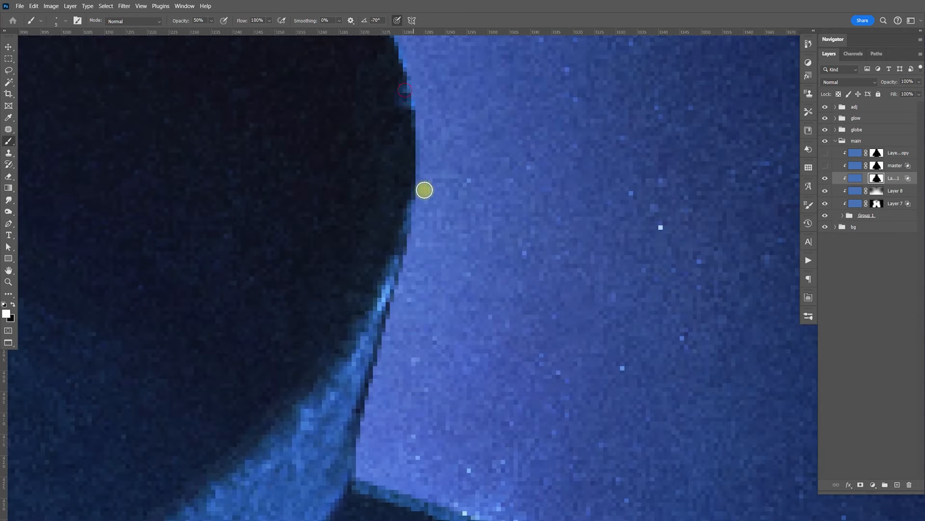
drag(412, 144, 407, 90)
drag(427, 251, 449, 174)
mouse_move(437, 56)
mouse_down()
mouse_move(337, 254)
mouse_move(301, 284)
mouse_move(438, 69)
mouse_move(413, 143)
mouse_move(243, 330)
mouse_move(326, 264)
mouse_up()
key(x)
mouse_move(256, 372)
mouse_down()
mouse_move(200, 390)
mouse_move(320, 293)
mouse_move(231, 378)
mouse_up()
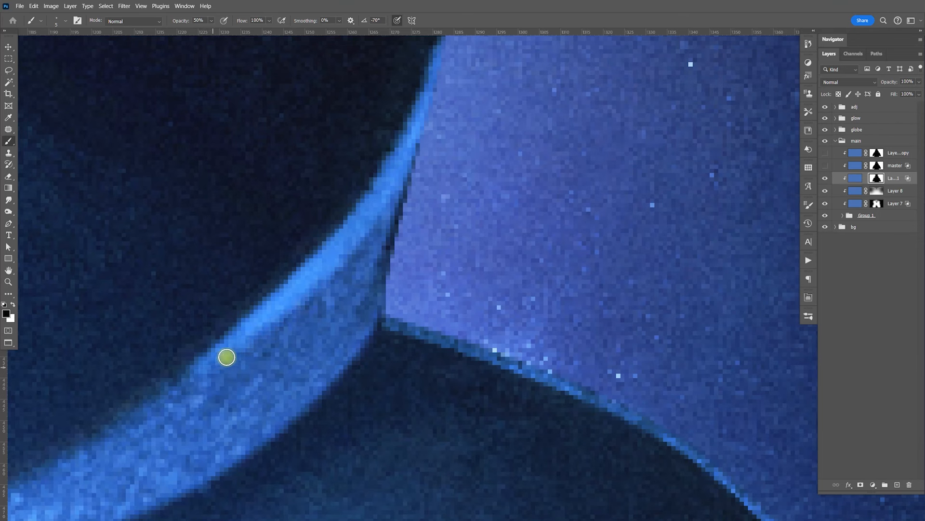
mouse_move(393, 212)
mouse_down()
mouse_move(390, 279)
mouse_move(388, 244)
mouse_move(378, 297)
mouse_move(346, 370)
mouse_move(315, 395)
mouse_up()
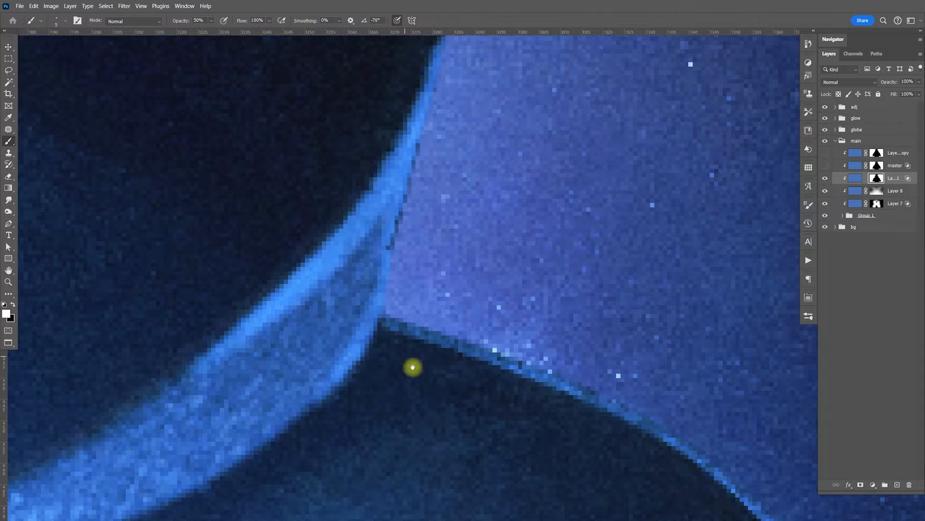
Enlarge the brush to size 15 and paint a soft white rim on the mask down the shoulder's outer slope.
drag(418, 369, 323, 197)
mouse_move(277, 169)
mouse_down()
mouse_move(323, 164)
mouse_move(363, 176)
mouse_move(651, 314)
mouse_move(572, 297)
mouse_up()
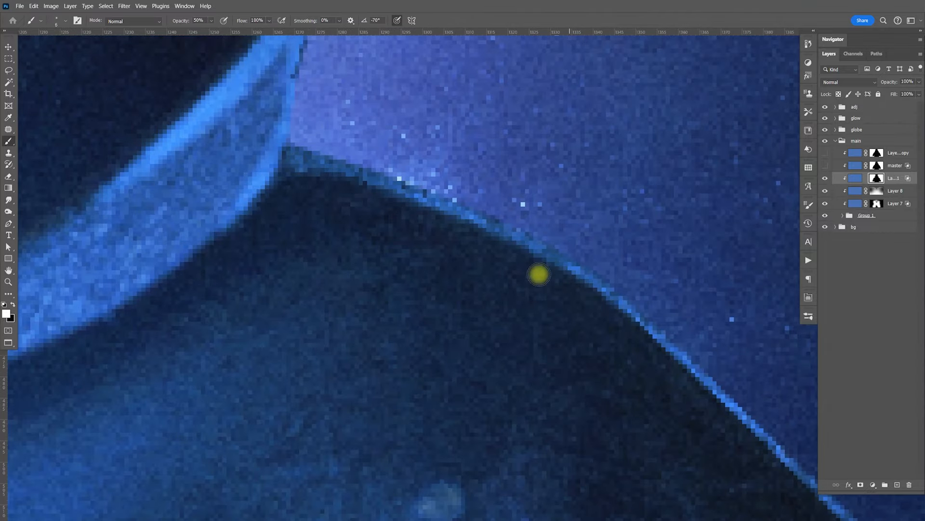
key(bracketright)
key(bracketright)
key(bracketright)
key(bracketright)
key(bracketright)
mouse_move(328, 173)
mouse_down()
mouse_move(620, 305)
mouse_move(698, 394)
mouse_up()
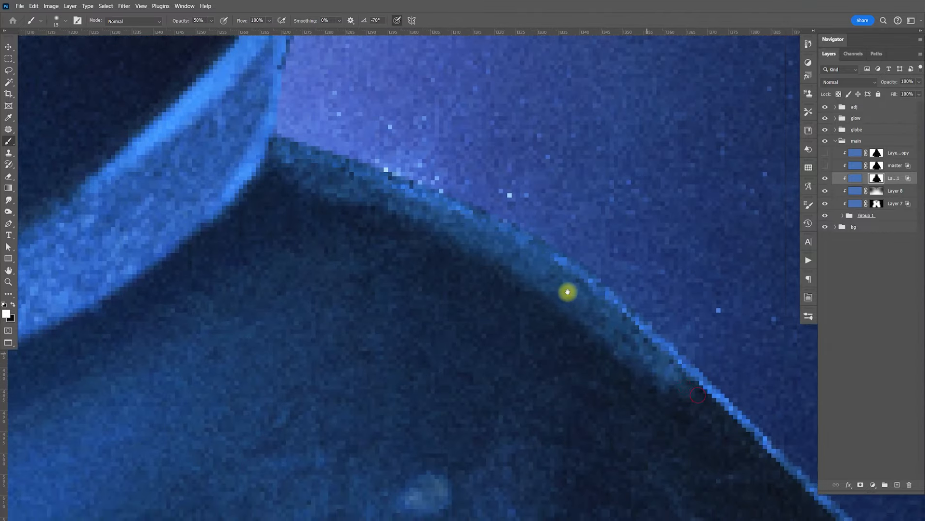
drag(604, 315, 378, 128)
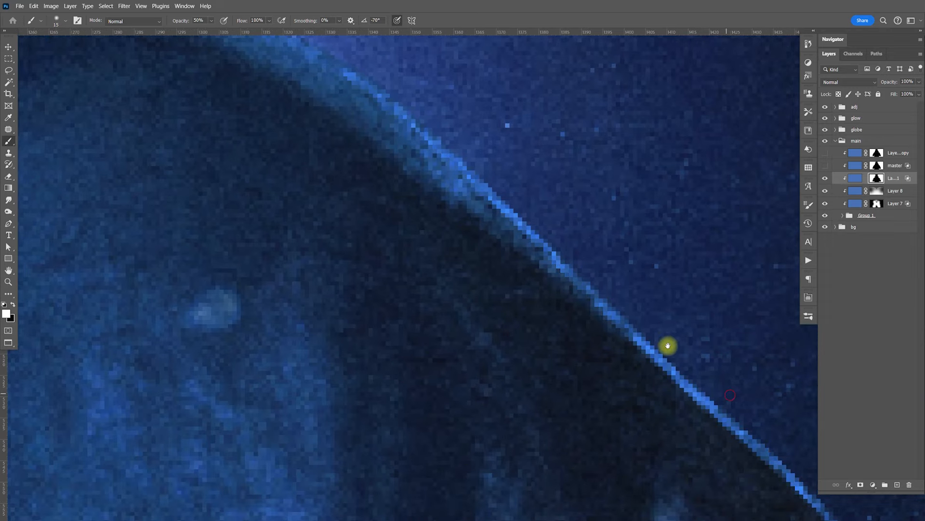
drag(668, 346, 487, 207)
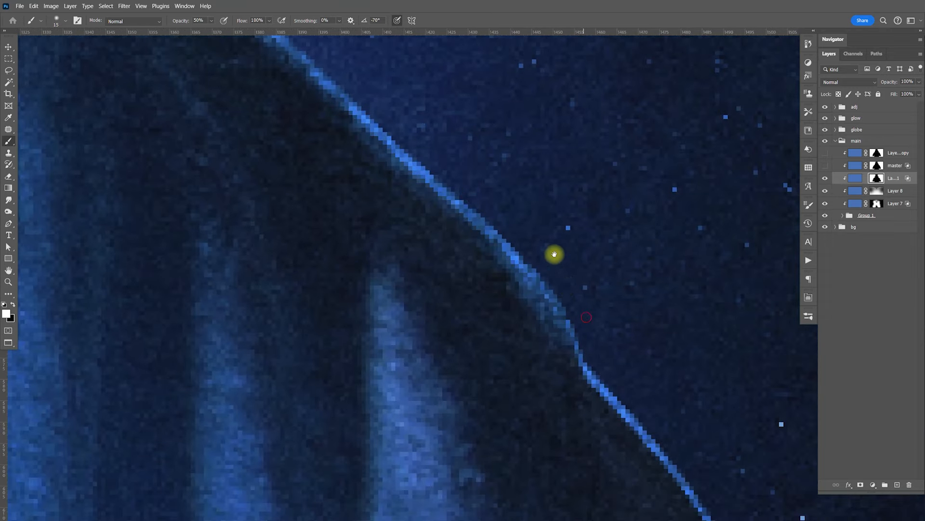
Paint rim light into the fabric folds of the upper sleeve and tone it down with black on the mask.
drag(554, 254, 535, 190)
mouse_move(441, 69)
mouse_down()
mouse_move(475, 157)
mouse_move(484, 345)
mouse_up()
drag(479, 212, 468, 341)
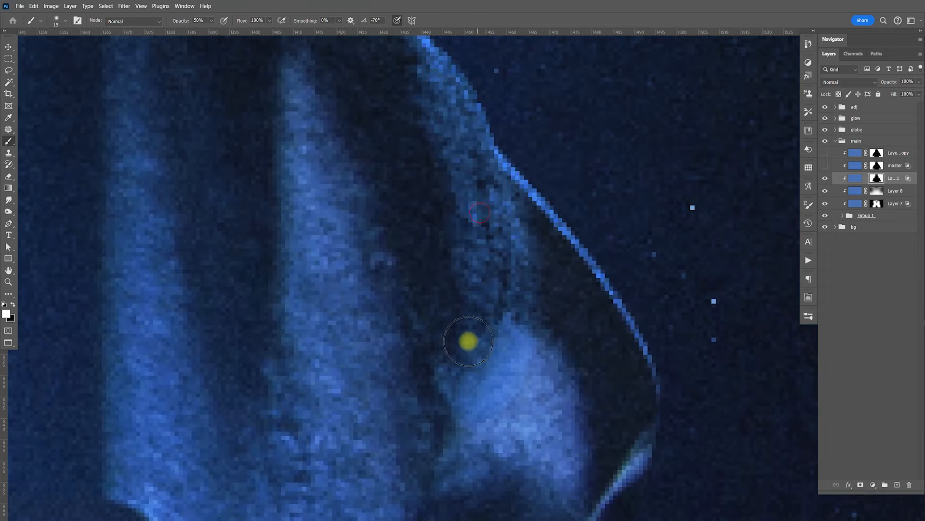
key(x)
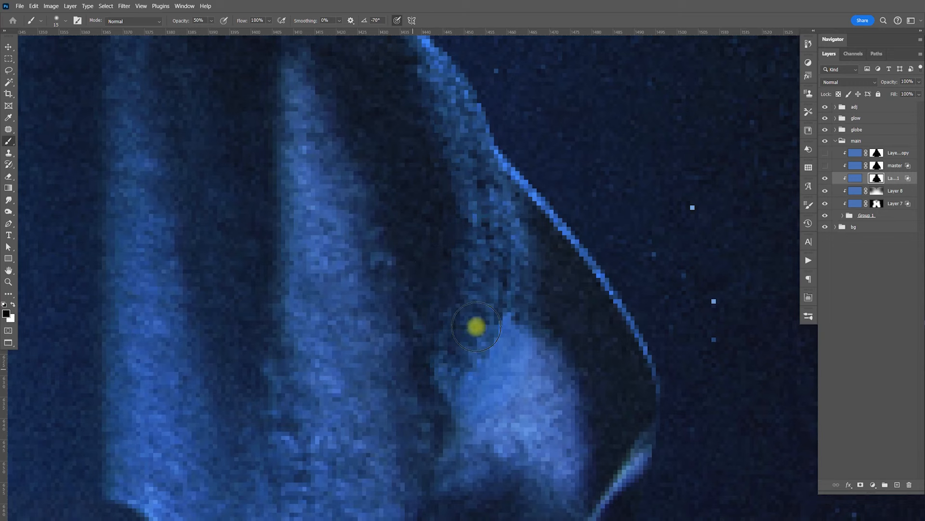
drag(520, 300, 455, 422)
Paint white on the mask down the sleeve's outer contour, from the elbow fold to the lower cloth edge.
key(x)
mouse_move(540, 169)
mouse_down()
mouse_move(595, 228)
mouse_move(662, 379)
mouse_up()
mouse_move(663, 379)
mouse_down()
mouse_move(566, 148)
mouse_move(574, 189)
mouse_move(555, 241)
mouse_move(580, 194)
mouse_up()
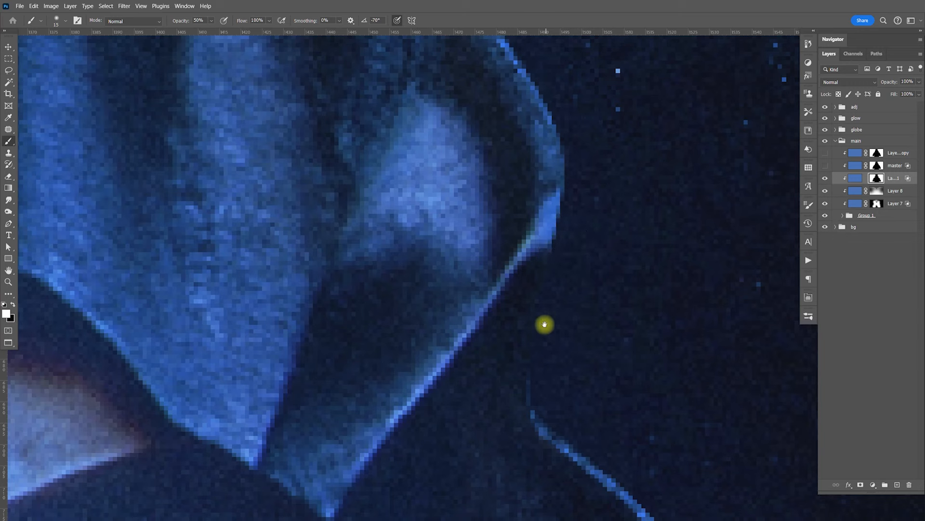
drag(544, 324, 554, 247)
mouse_move(574, 91)
mouse_down()
mouse_move(576, 224)
mouse_move(644, 267)
mouse_up()
mouse_move(686, 297)
mouse_down()
mouse_move(714, 355)
mouse_move(709, 367)
mouse_up()
drag(645, 311, 453, 142)
mouse_move(520, 155)
mouse_down()
mouse_move(560, 254)
mouse_move(684, 350)
mouse_move(708, 410)
mouse_up()
drag(708, 410, 616, 159)
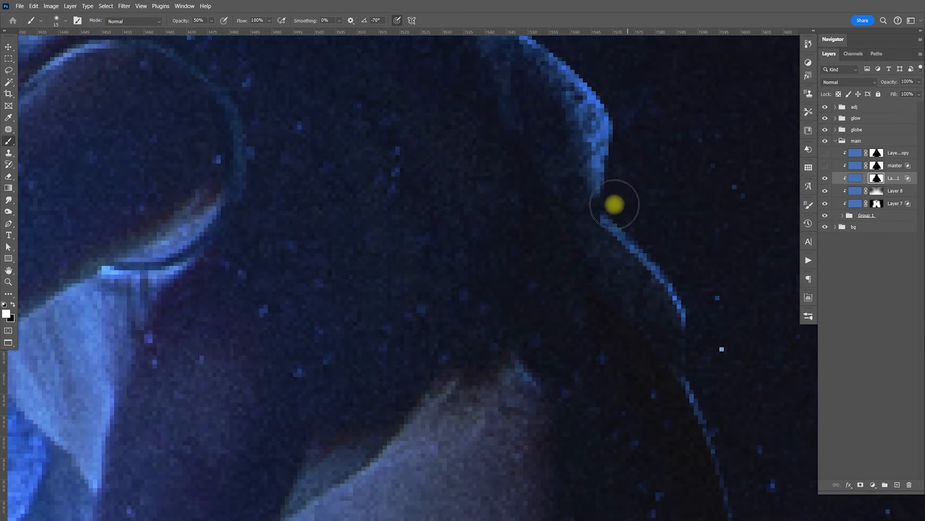
drag(354, 81, 597, 225)
drag(391, 48, 599, 259)
drag(673, 291, 636, 258)
mouse_move(436, 157)
mouse_down()
mouse_move(622, 250)
mouse_move(419, 126)
mouse_move(346, 96)
mouse_up()
drag(463, 246, 436, 235)
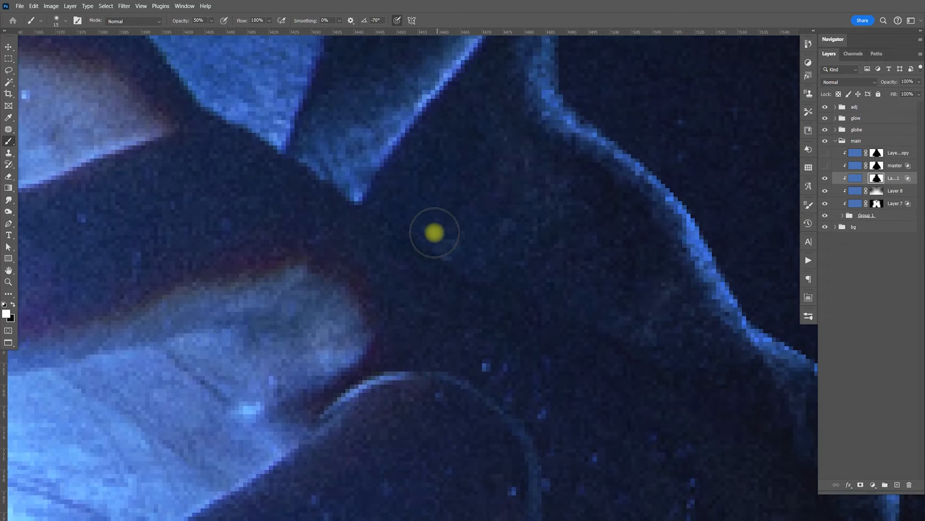
Reduce the brush to size 7 and try rim-light strokes along the back of the hand below the sleeve.
key(bracketleft)
key(bracketleft)
key(bracketleft)
key(bracketleft)
drag(212, 122, 411, 248)
key(ctrl+z)
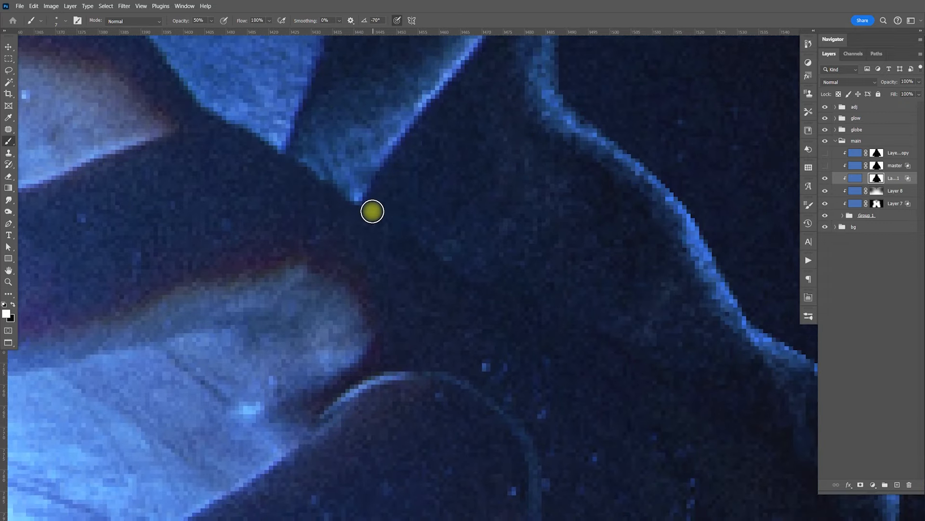
drag(373, 211, 425, 250)
Set the brush opacity to 100% and paint the rim light along the hand's upper edge and down the forearm, undoing the stray stroke.
key(ctrl+minus)
key(ctrl+minus)
key(ctrl+minus)
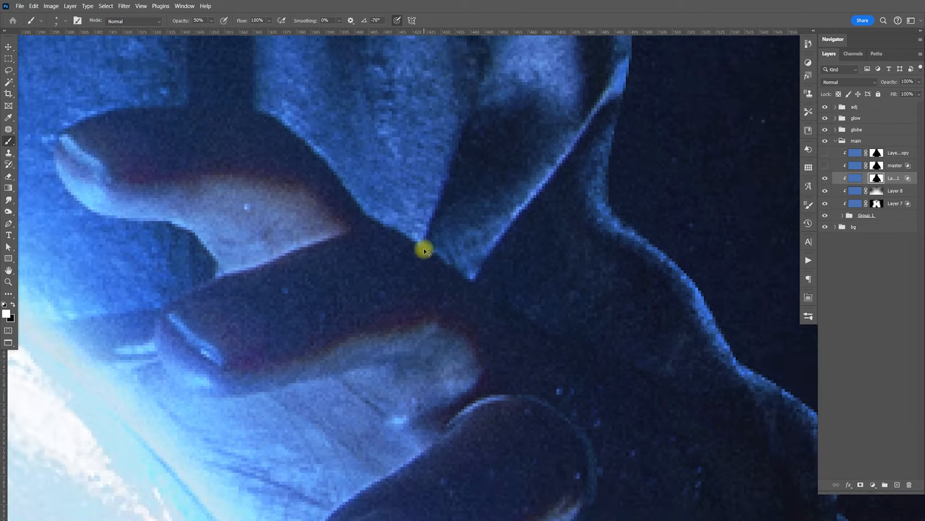
key(ctrl+minus)
click(211, 20)
drag(216, 31, 247, 32)
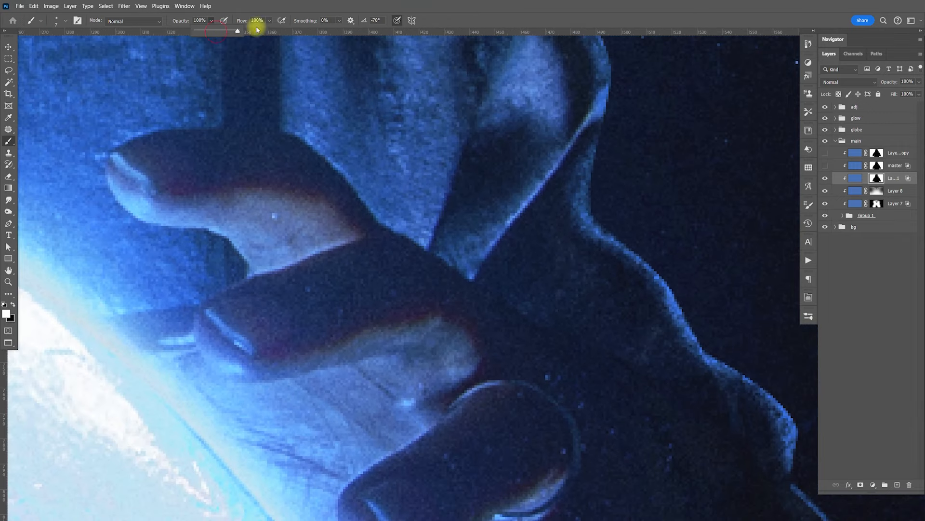
mouse_move(218, 136)
mouse_down()
mouse_move(297, 143)
mouse_move(372, 223)
mouse_move(491, 302)
mouse_move(612, 366)
mouse_move(641, 361)
mouse_move(502, 277)
mouse_move(466, 236)
mouse_up()
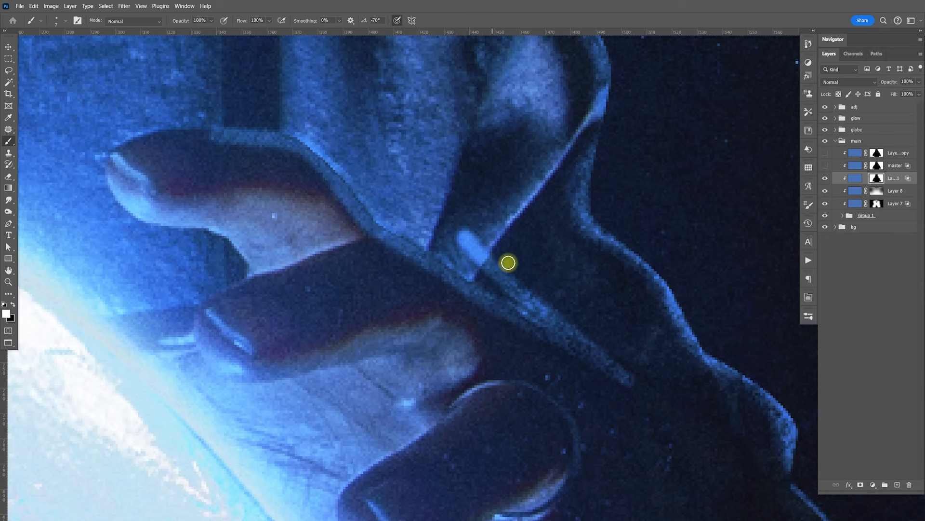
key(ctrl+z)
mouse_move(578, 335)
mouse_down()
mouse_move(470, 239)
mouse_move(470, 202)
mouse_move(636, 346)
mouse_move(697, 430)
mouse_up()
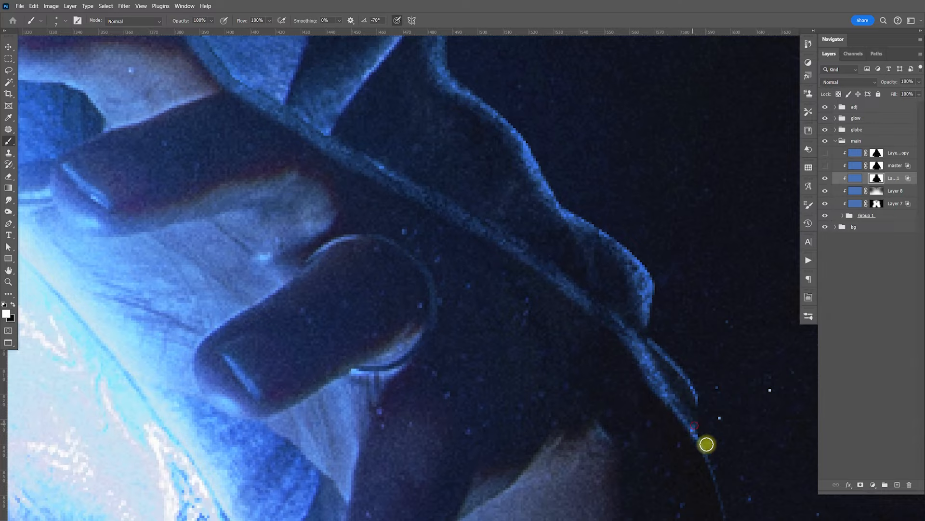
Add rim light along the second finger's upper edge, trim the spill with black, and reduce the brush to size 3.
drag(451, 191, 634, 367)
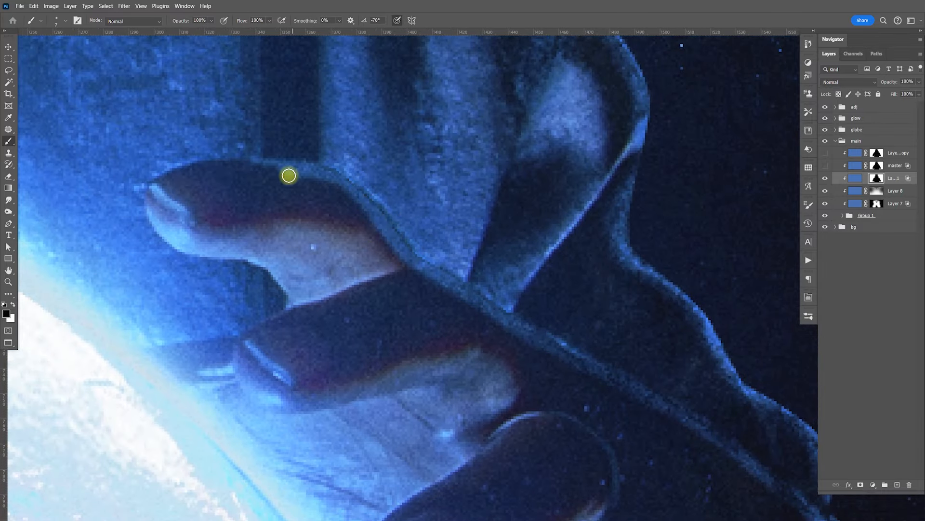
mouse_move(335, 194)
mouse_down()
mouse_move(390, 256)
mouse_move(339, 296)
mouse_move(353, 312)
mouse_move(333, 310)
mouse_up()
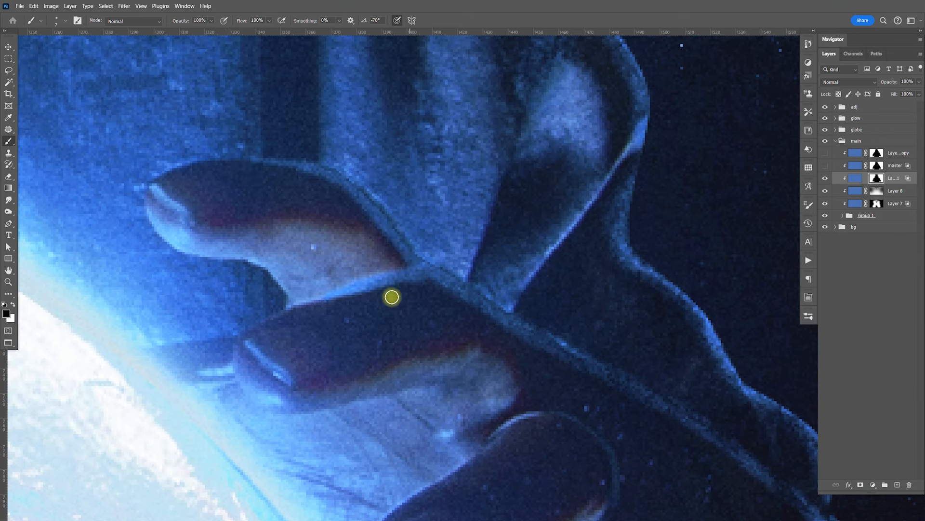
drag(375, 270, 368, 272)
key(x)
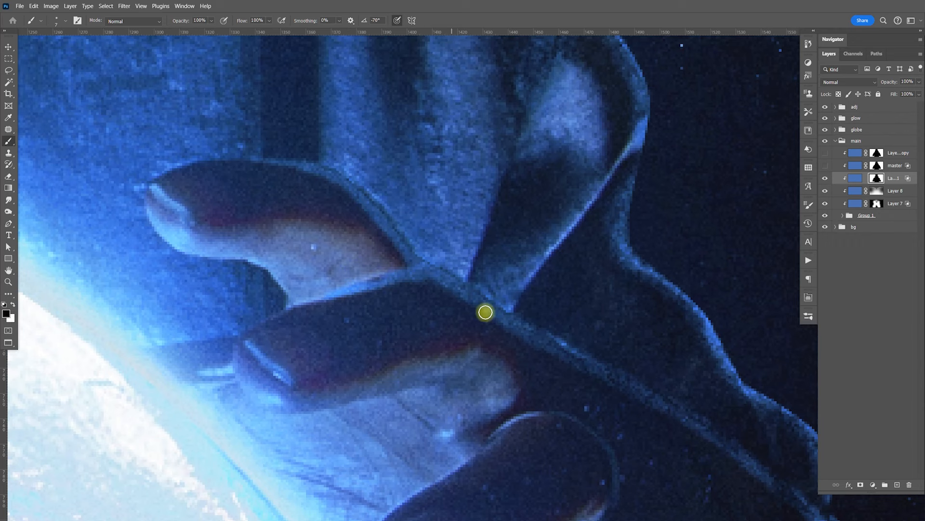
drag(605, 421, 458, 300)
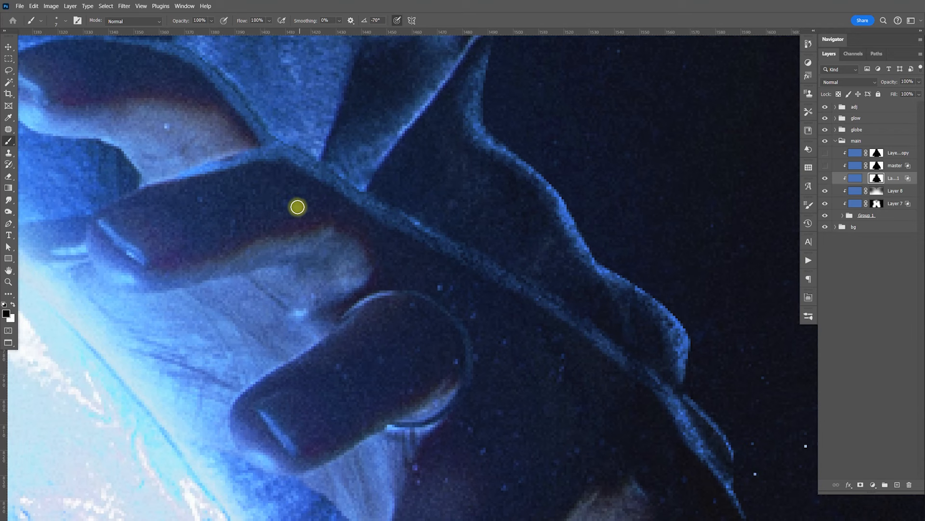
key(bracketleft)
key(bracketleft)
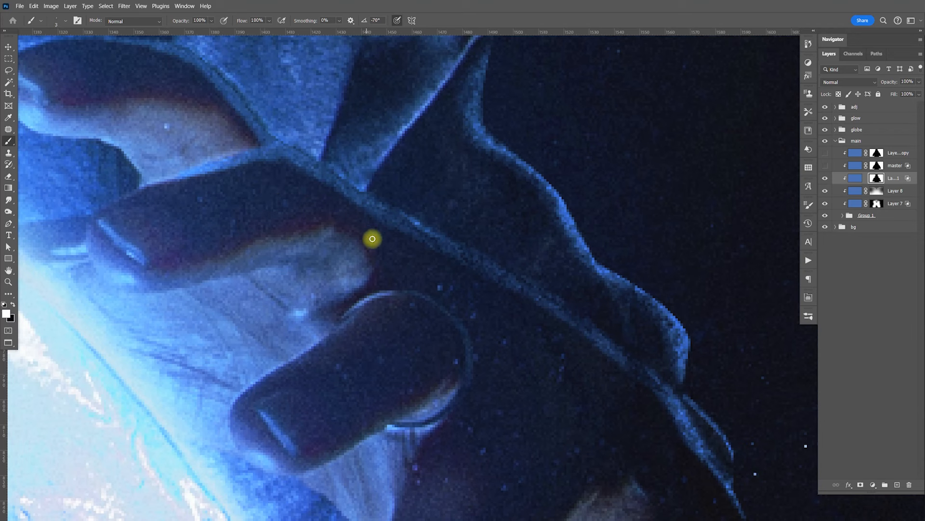
key(x)
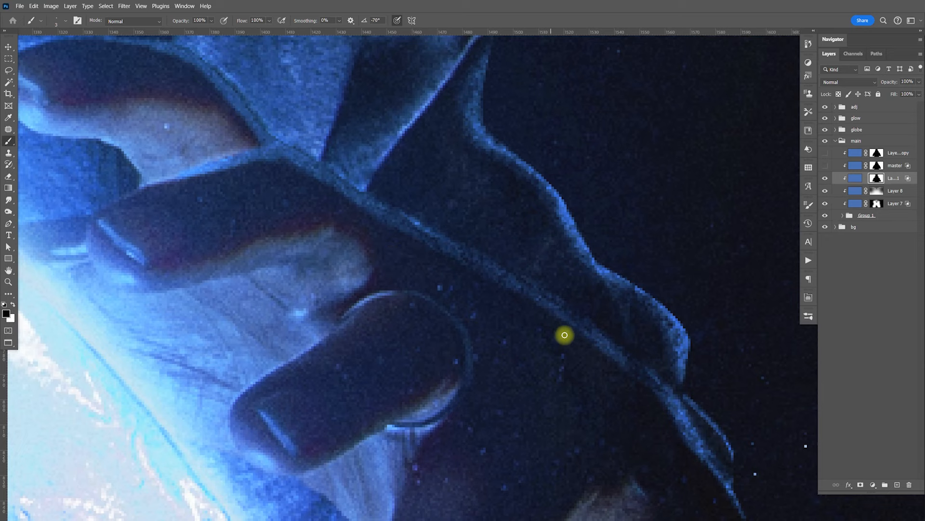
View the whole composite and toggle the hand-painted rim light layer to compare the image with and without it.
key(ctrl+minus)
key(ctrl+minus)
key(ctrl+minus)
key(ctrl+minus)
key(ctrl+minus)
key(ctrl+minus)
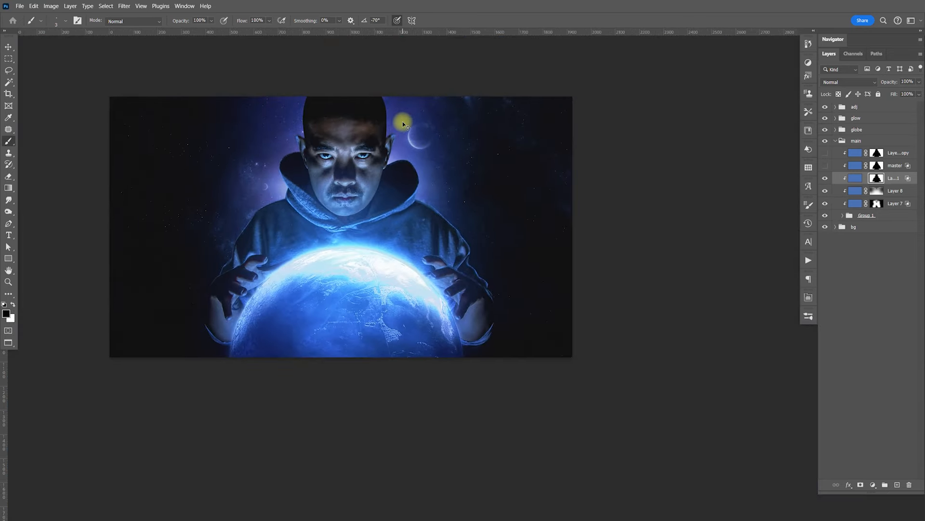
key(ctrl+plus)
key(v)
drag(384, 218, 425, 236)
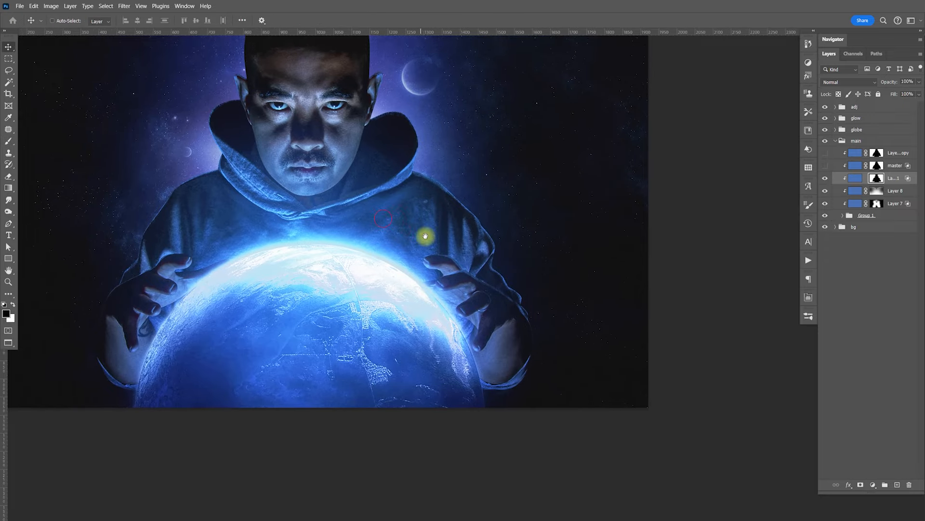
click(826, 178)
click(826, 178)
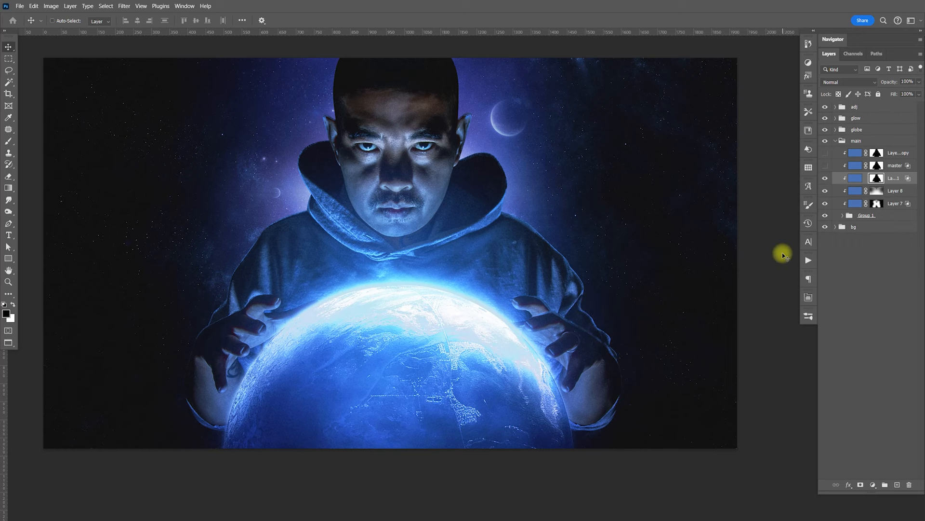
drag(524, 257, 551, 264)
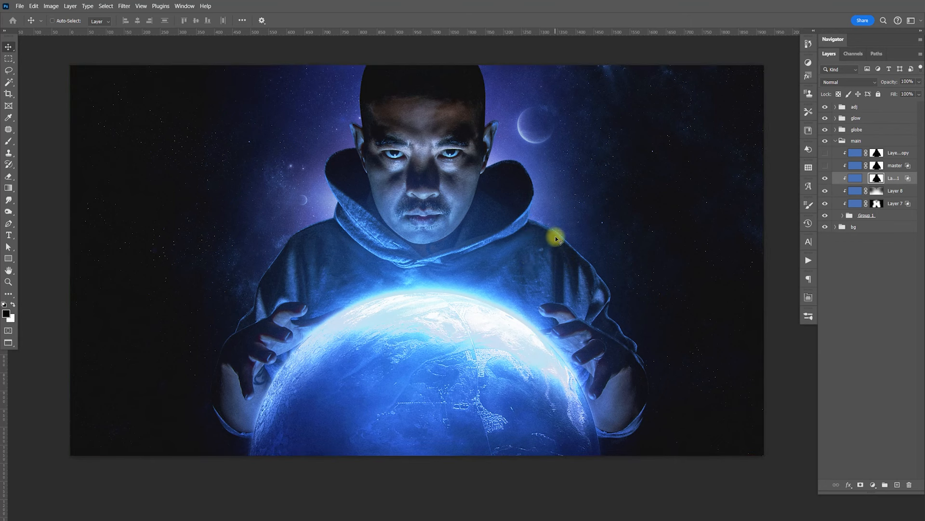
Show the hidden rim light copy layer and move it below the master layer.
click(825, 153)
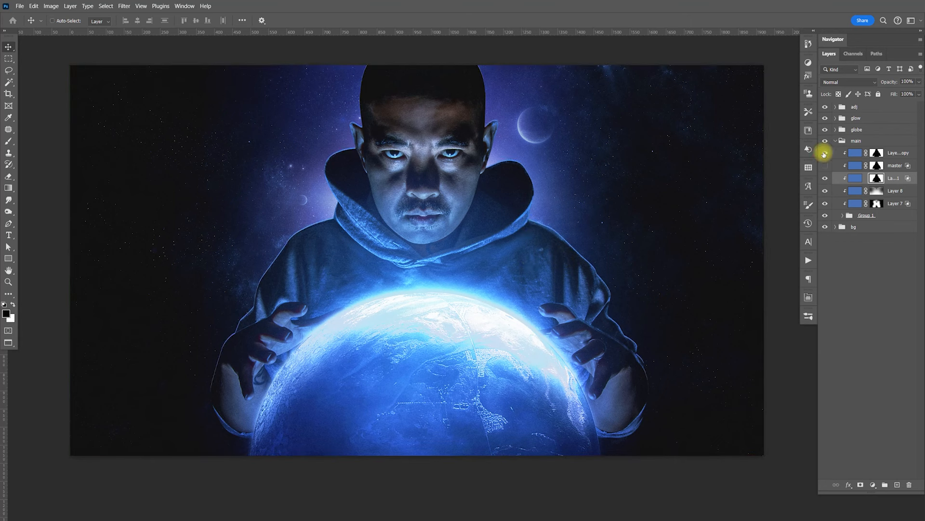
mouse_move(893, 161)
mouse_down()
mouse_move(896, 186)
mouse_move(894, 157)
mouse_move(892, 174)
mouse_up()
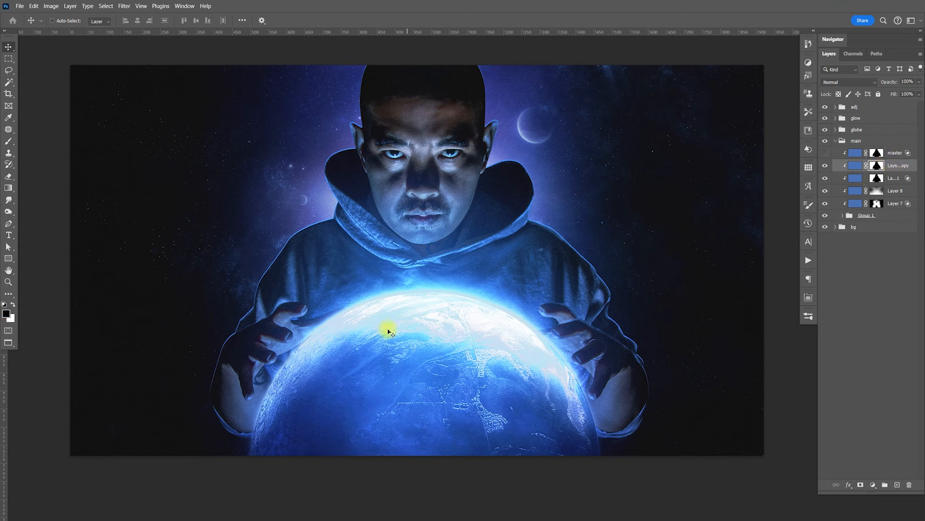
Paint black on the rim light copy layer's mask with a size 600 brush to remove its rim light around the arms and hands.
key(b)
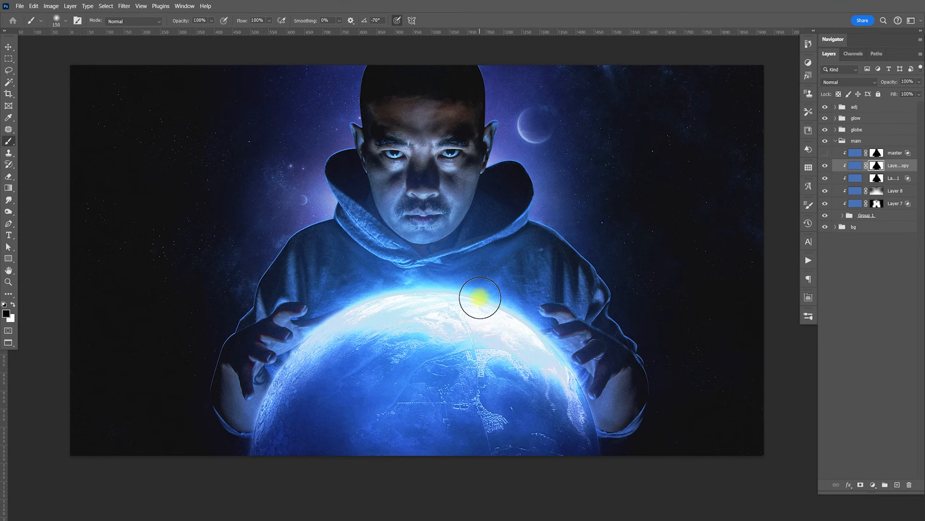
key(bracketright)
key(bracketright)
key(bracketright)
key(bracketright)
key(bracketright)
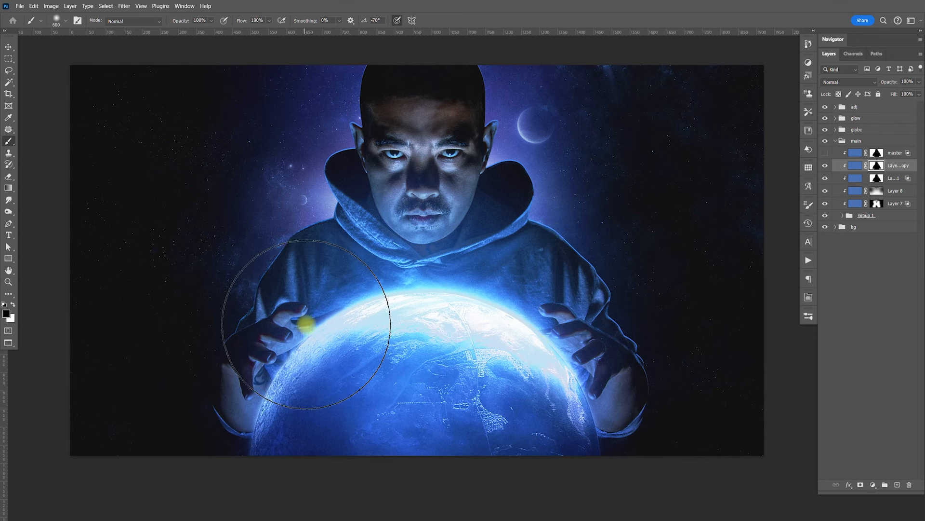
click(504, 336)
click(565, 327)
mouse_move(574, 326)
mouse_down()
mouse_move(618, 397)
mouse_move(552, 235)
mouse_move(553, 266)
mouse_move(505, 292)
mouse_up()
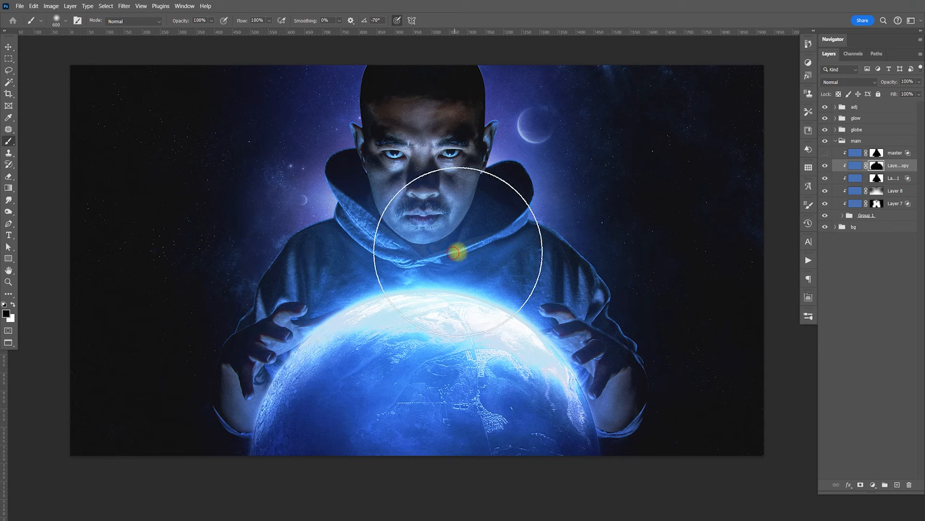
key(v)
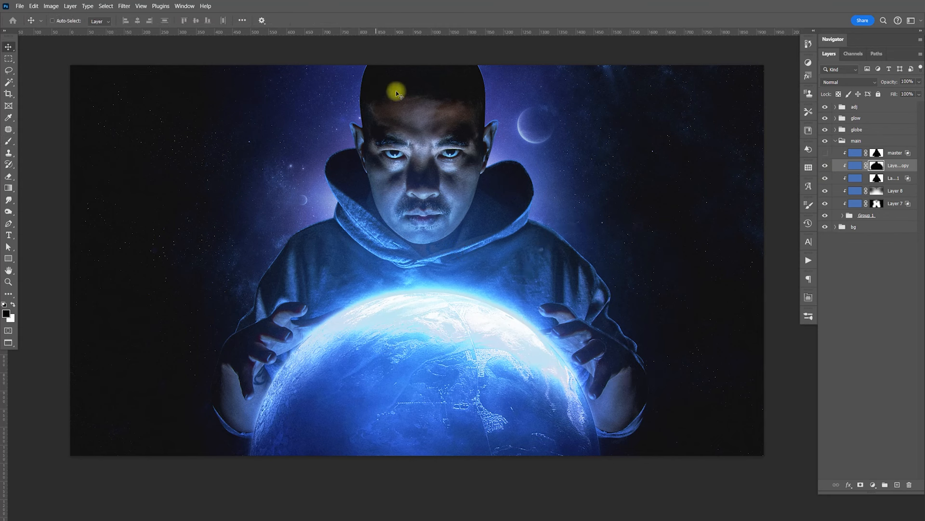
drag(469, 323, 519, 289)
drag(629, 244, 575, 237)
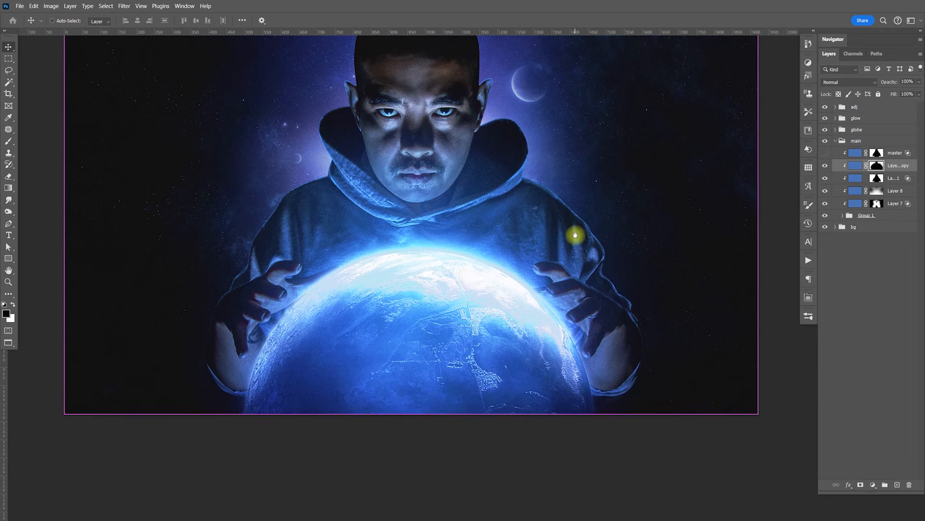
Duplicate the rim light layer directly below the hand-painted copy and clip the duplicate to the figure.
click(890, 179)
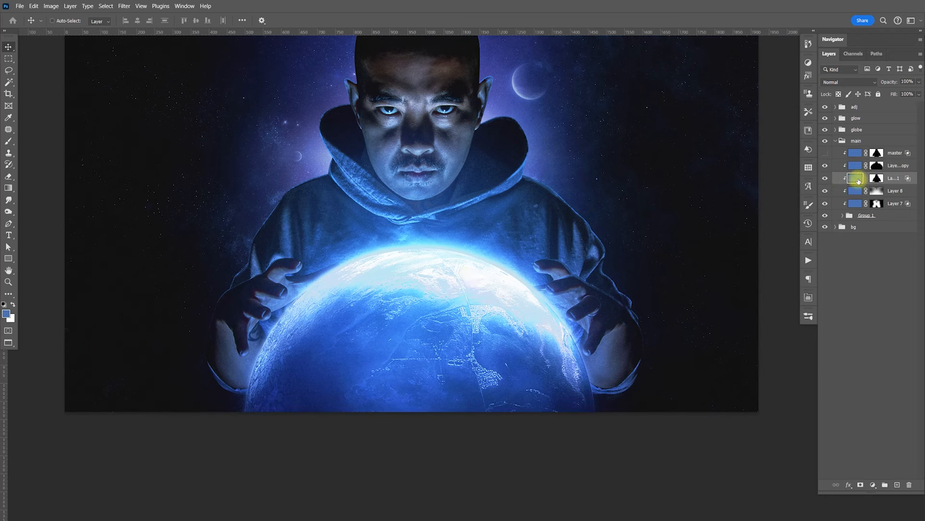
click(826, 179)
click(827, 179)
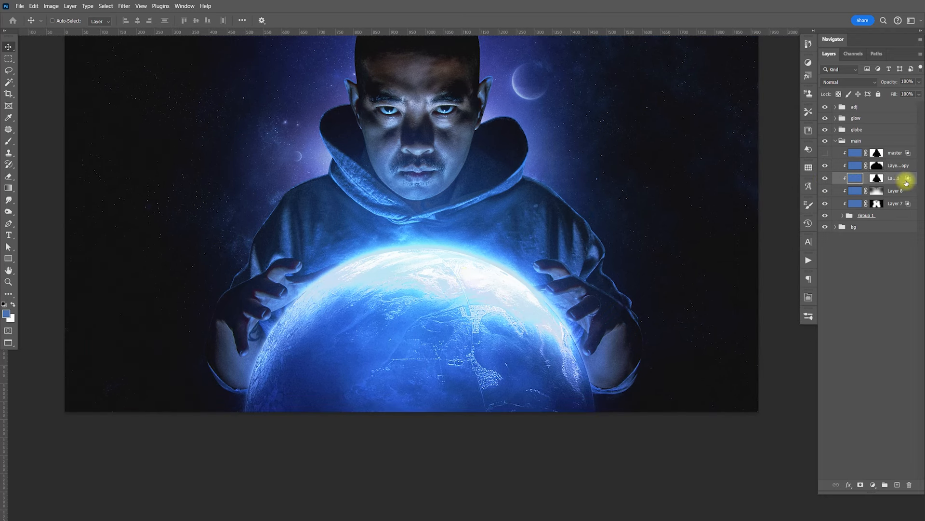
key(ctrl+j)
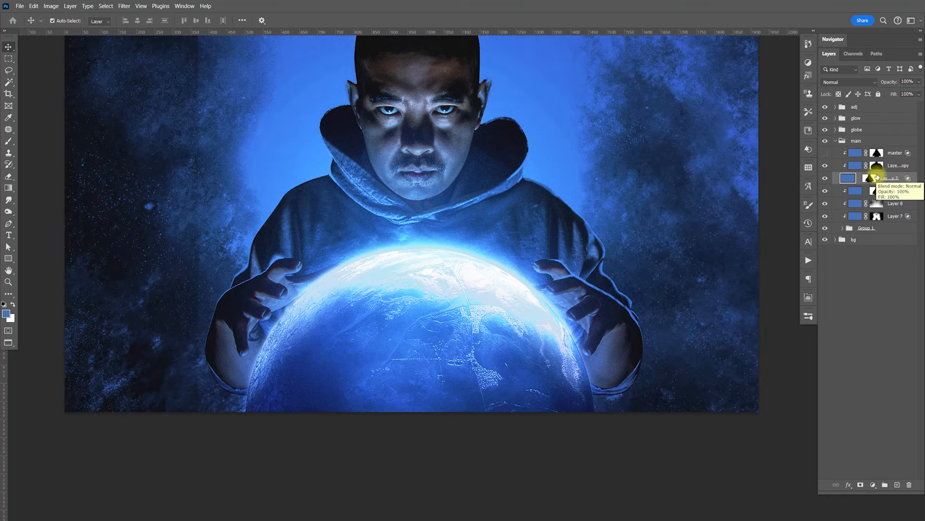
key(ctrl)
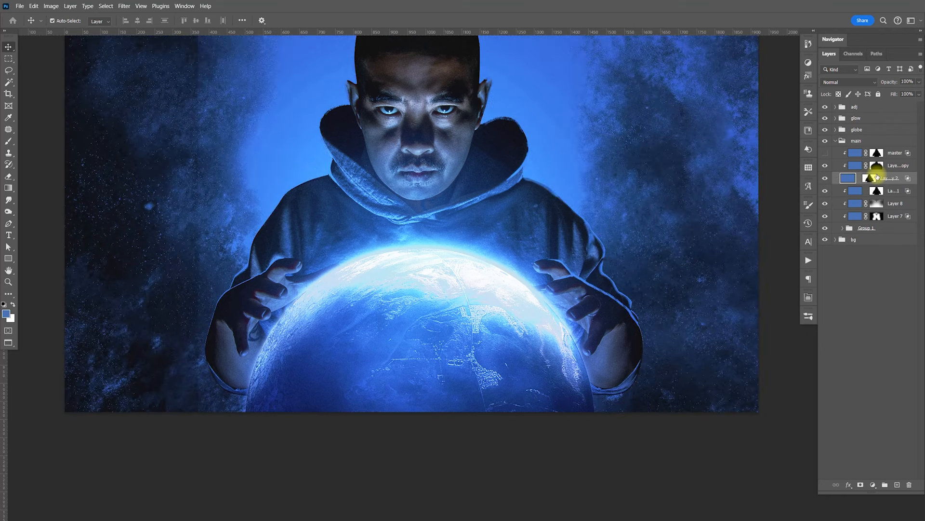
key(ctrl+alt+g)
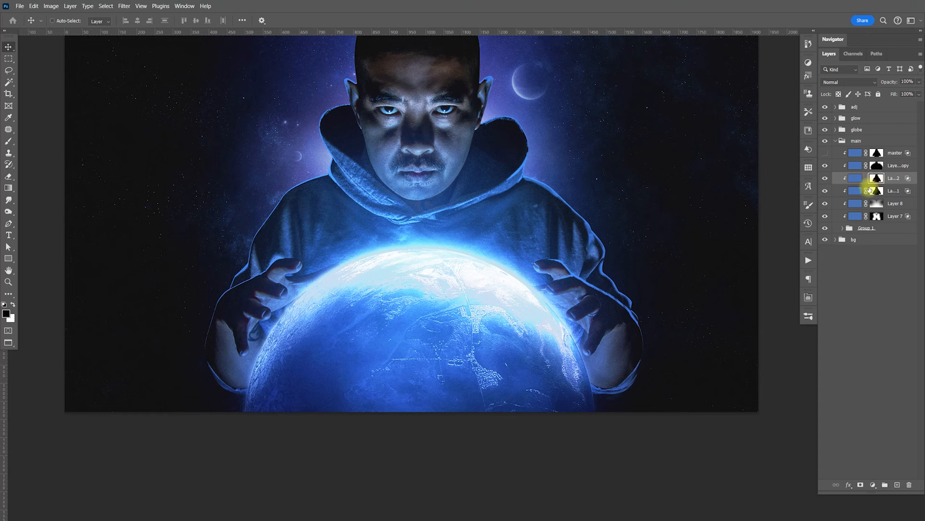
Feather the duplicated rim light layer's mask slightly to soften and widen the glow.
click(808, 315)
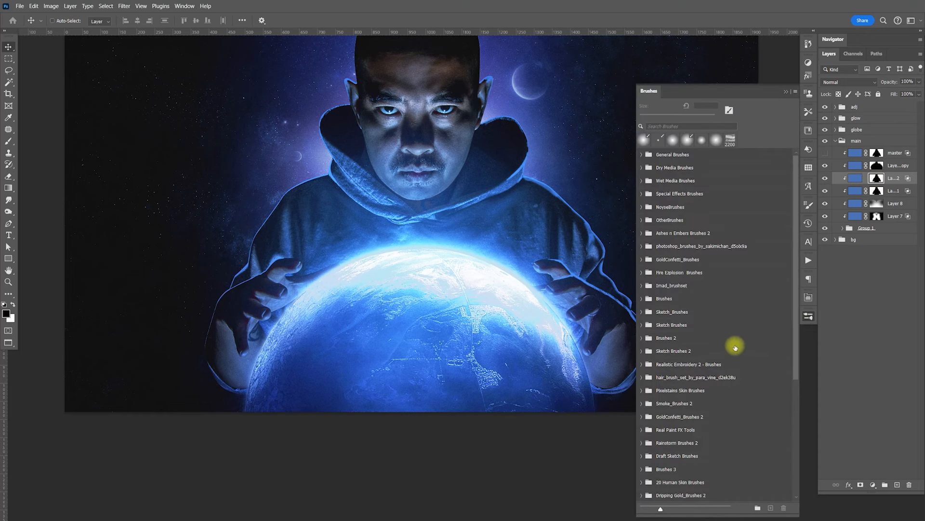
click(809, 316)
click(809, 297)
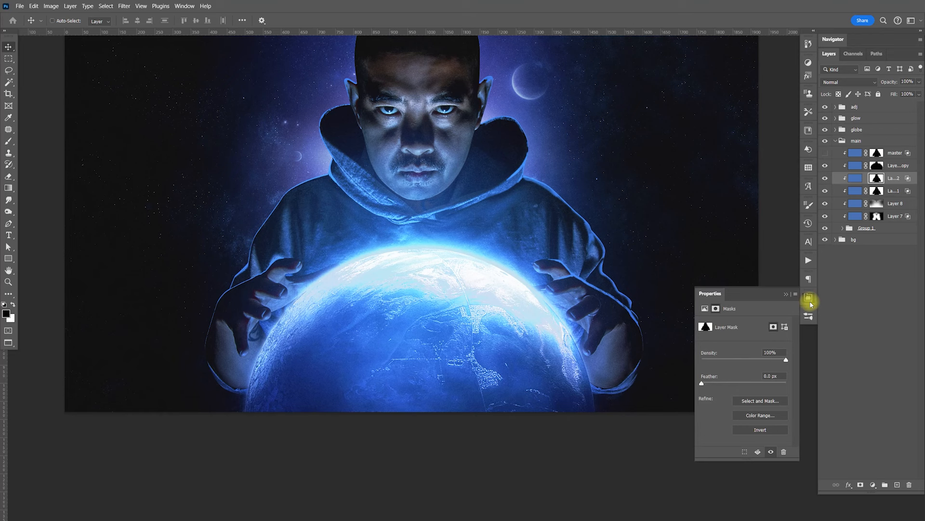
mouse_move(731, 385)
mouse_down()
mouse_move(757, 386)
mouse_move(740, 385)
mouse_up()
click(786, 293)
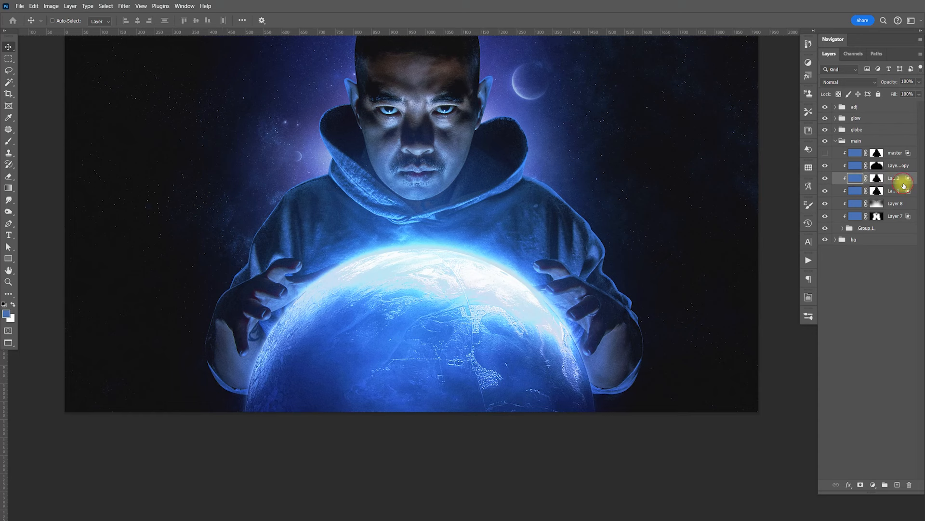
Split the black Blend If slider for the underlying layer to about 7 / 59 on the duplicated rim light layer.
double_click(903, 188)
drag(510, 118, 601, 114)
drag(411, 310, 300, 335)
click(657, 303)
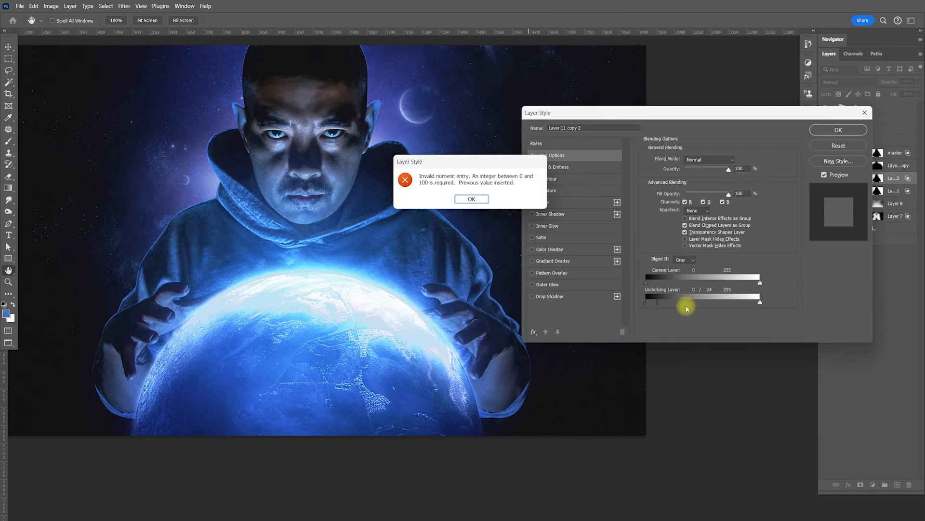
click(470, 198)
drag(646, 302, 699, 303)
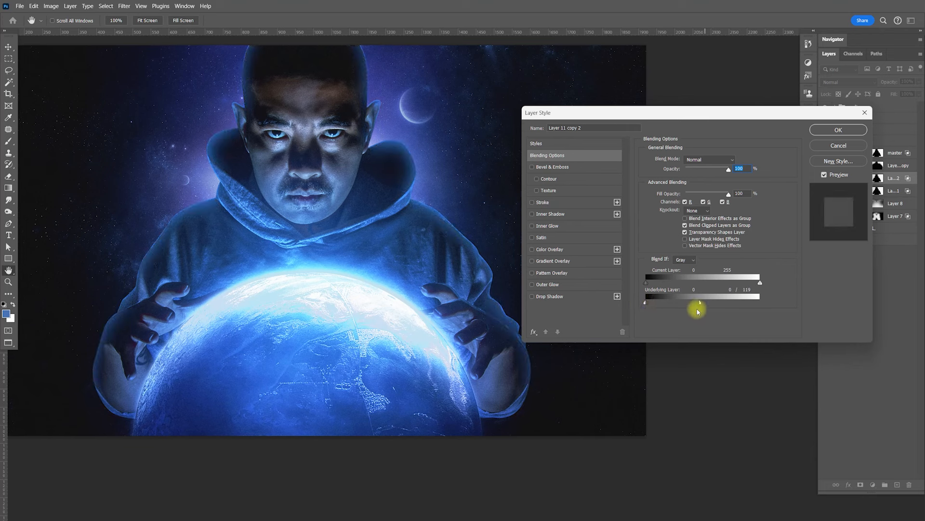
drag(702, 303, 767, 302)
drag(646, 302, 672, 304)
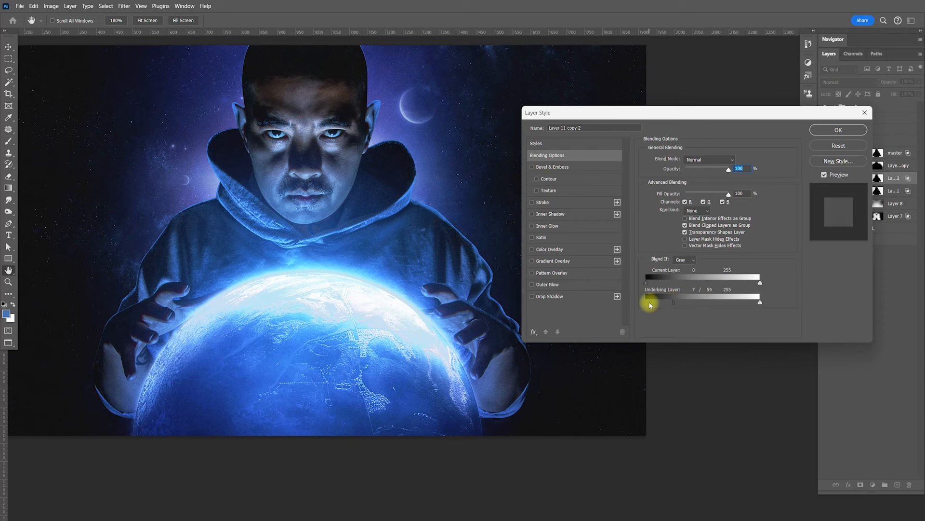
click(839, 130)
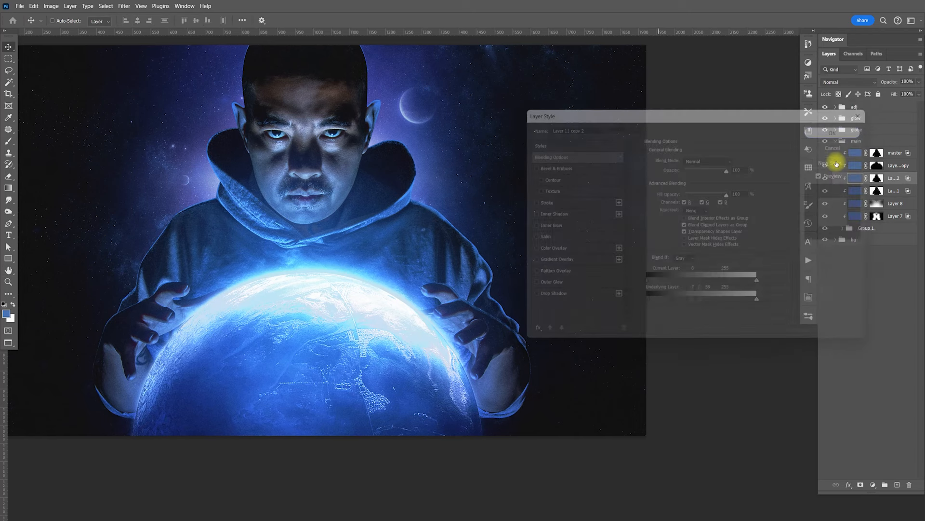
Toggle the softened rim light duplicate to compare the figure with and without it.
click(825, 179)
click(825, 178)
click(825, 179)
click(825, 179)
drag(616, 256, 643, 257)
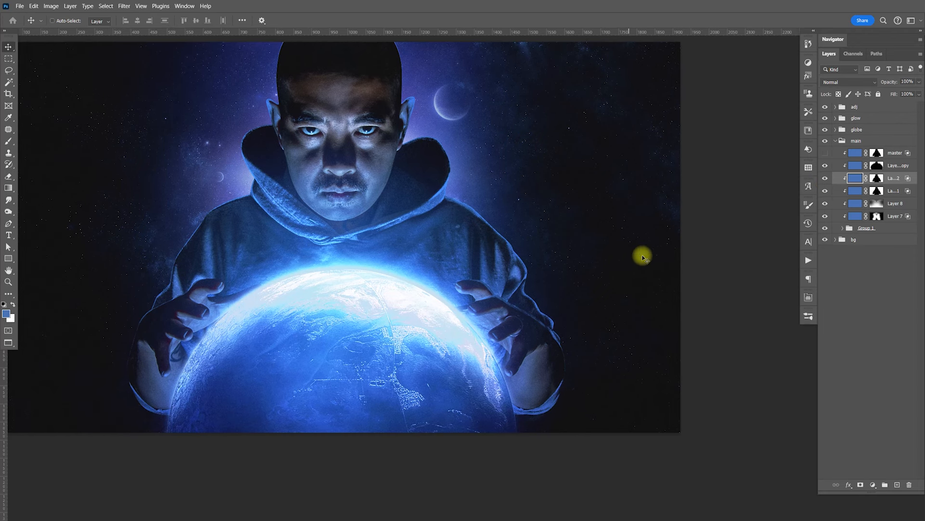
click(827, 179)
click(826, 180)
click(826, 180)
click(826, 180)
click(827, 180)
click(827, 180)
Paint black on the softened duplicate's mask with the size 600 brush to remove its glow around the arms and globe.
click(878, 179)
key(b)
key(d)
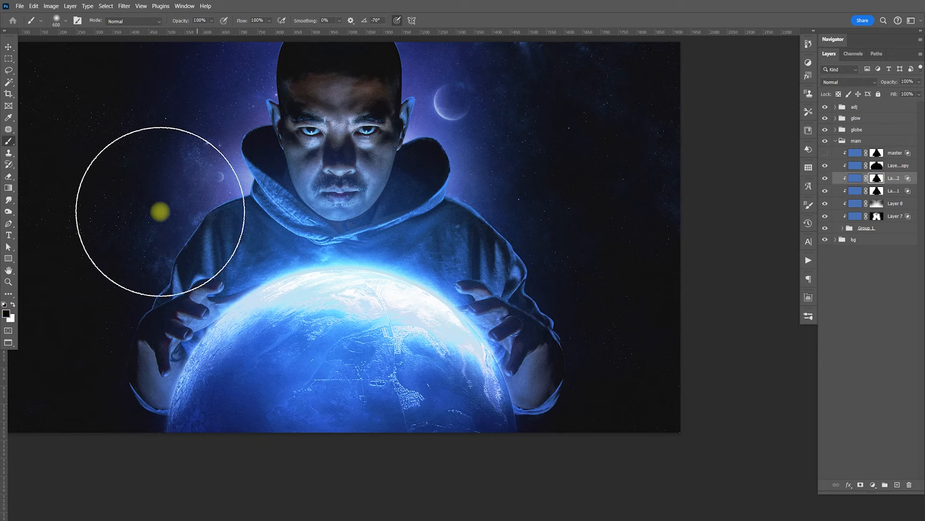
mouse_move(564, 386)
mouse_down()
mouse_move(568, 373)
mouse_move(172, 397)
mouse_move(189, 403)
mouse_move(225, 386)
mouse_move(449, 427)
mouse_up()
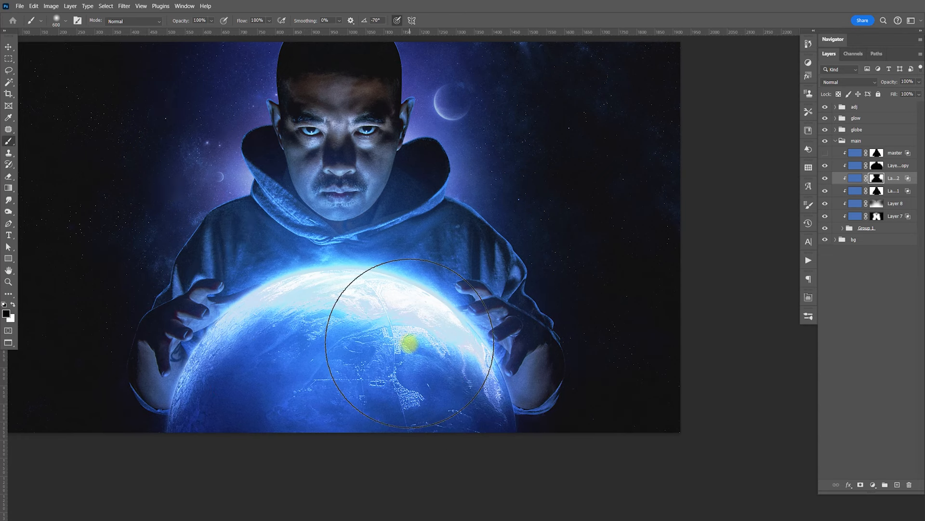
View the whole composite and toggle the masked rim light duplicate to judge its effect.
key(v)
key(ctrl+0)
click(826, 178)
click(825, 178)
click(825, 178)
click(825, 178)
click(825, 178)
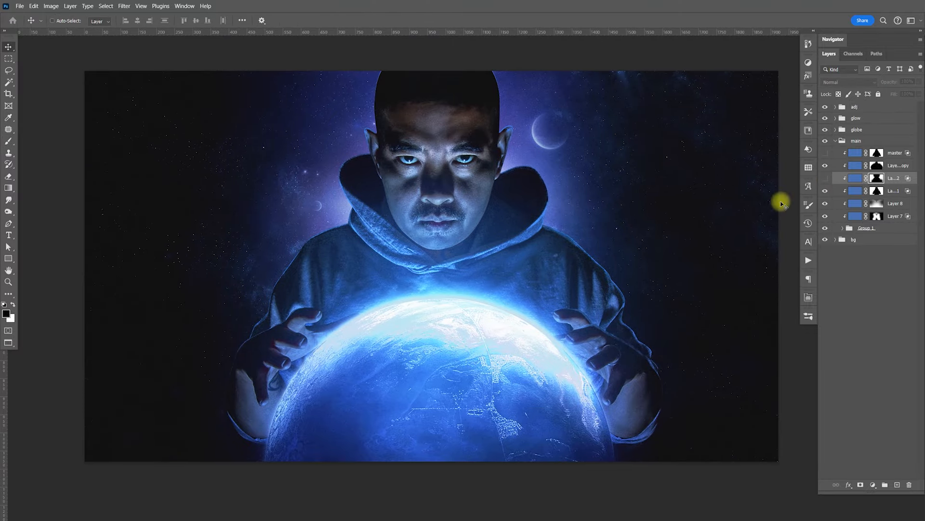
click(825, 178)
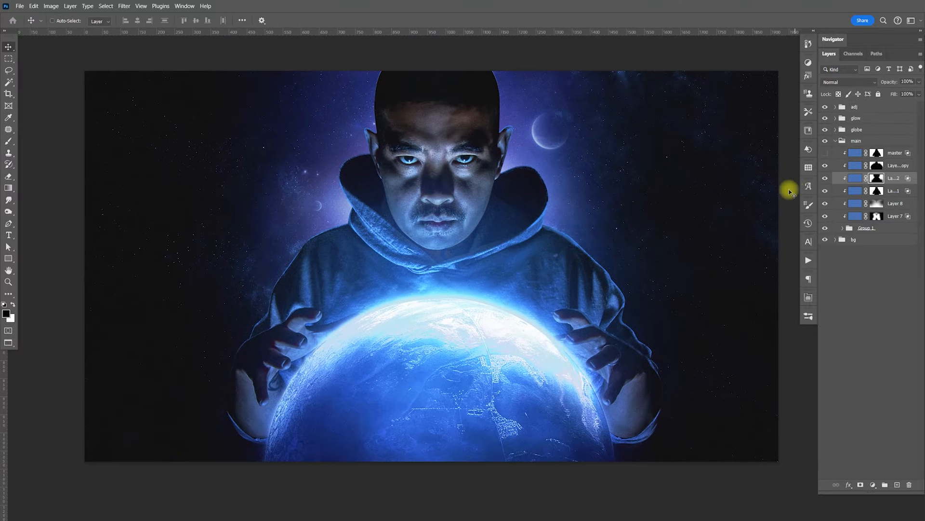
drag(550, 277, 653, 273)
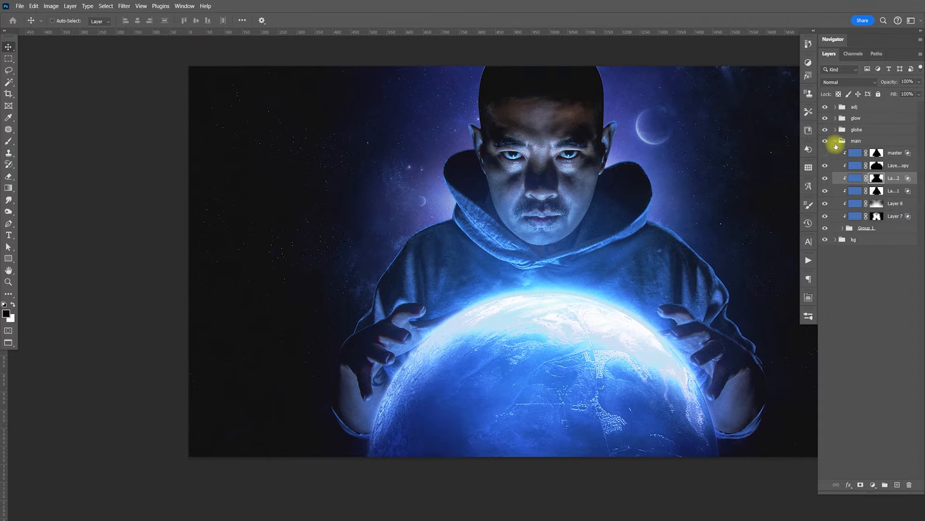
Add a new clipped layer above the master layer in the main group.
click(836, 142)
scroll(694, 230, right, 3)
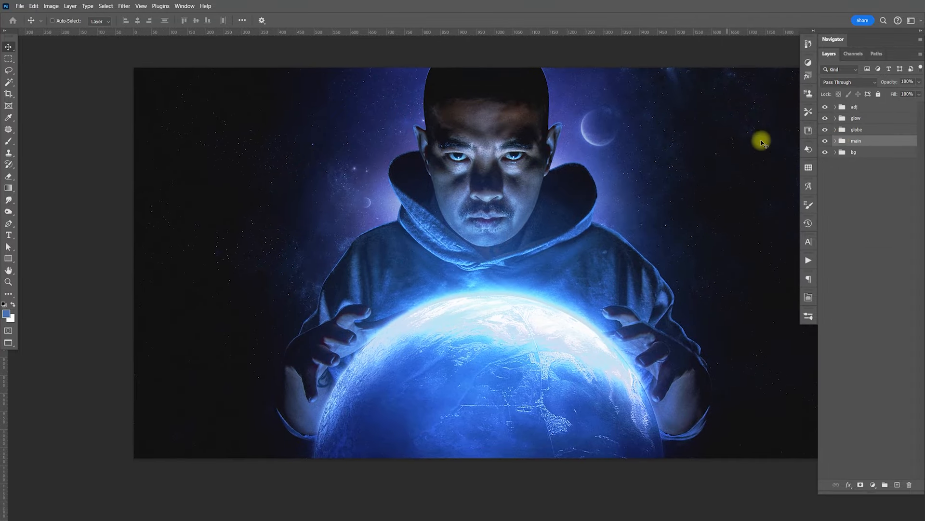
click(835, 143)
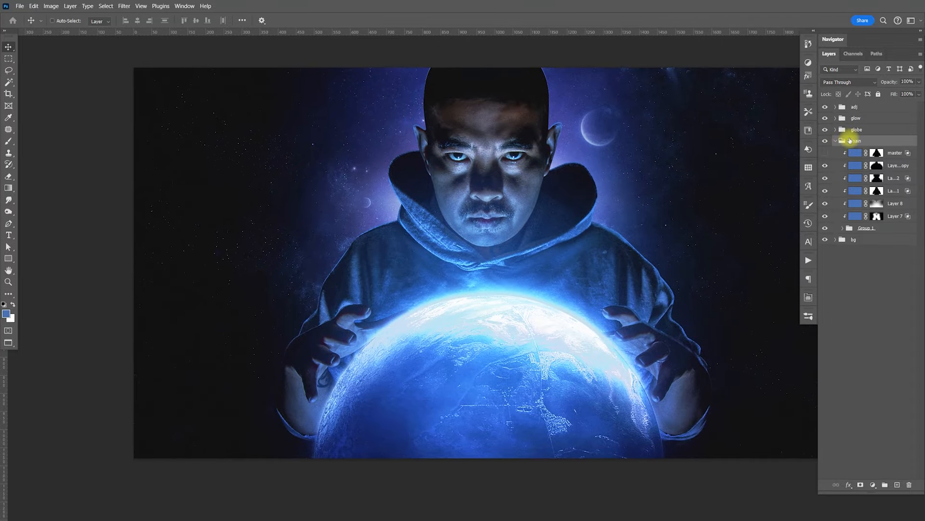
click(895, 155)
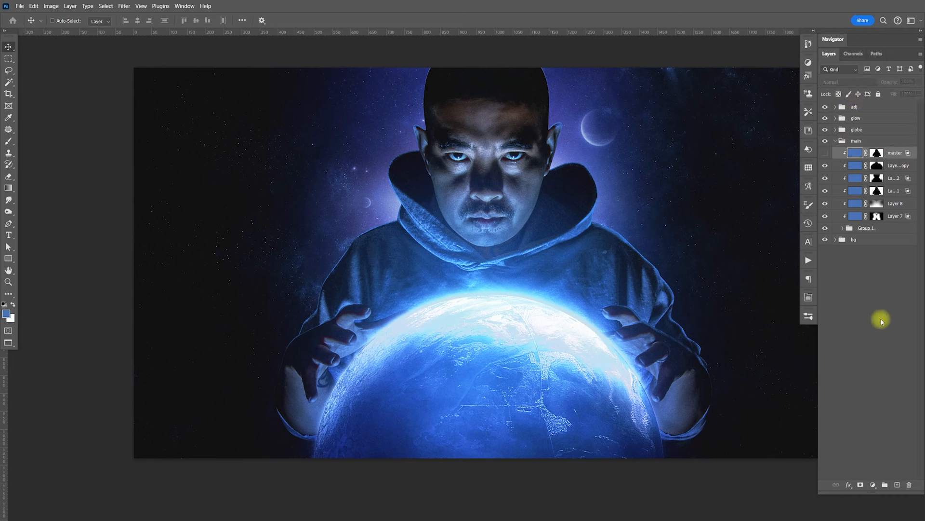
click(897, 485)
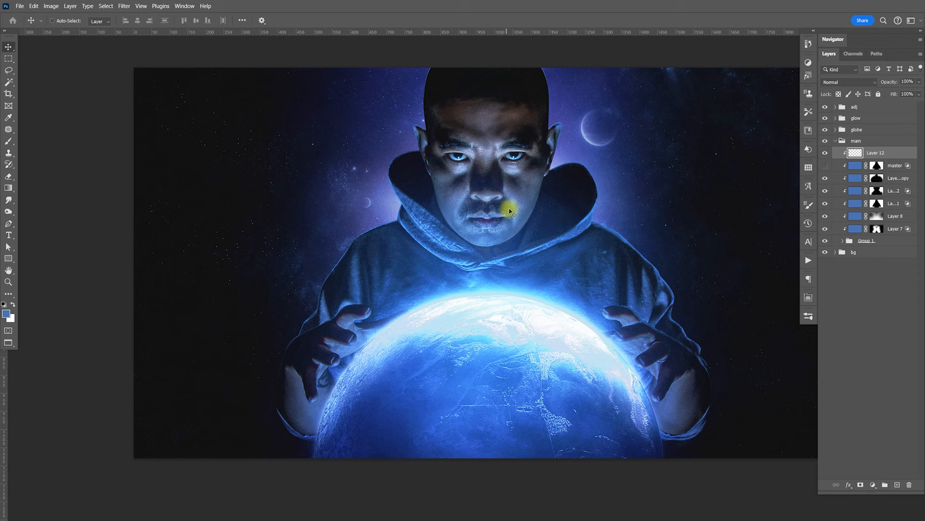
Paint a soft orange-brown spot (hue 34) over the centre of the face and set the layer's blend mode to Soft Light.
key(b)
click(6, 314)
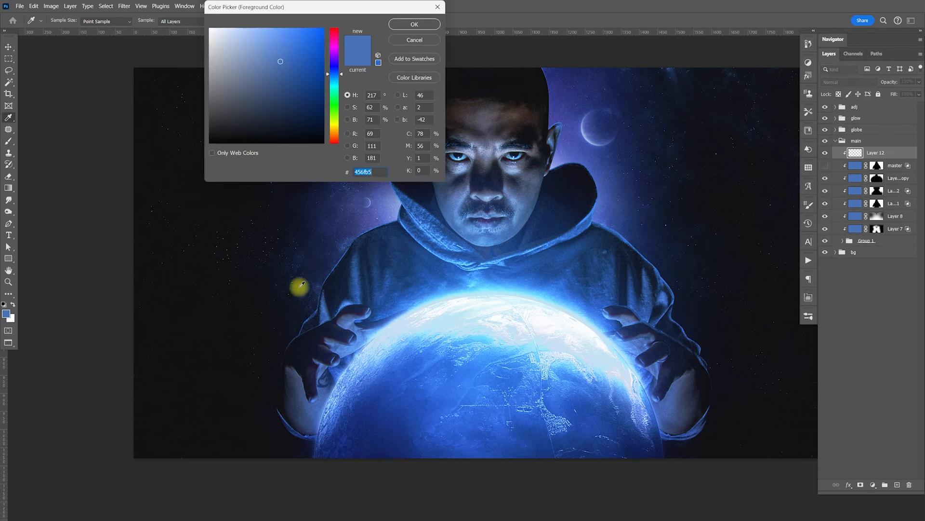
drag(333, 124, 333, 133)
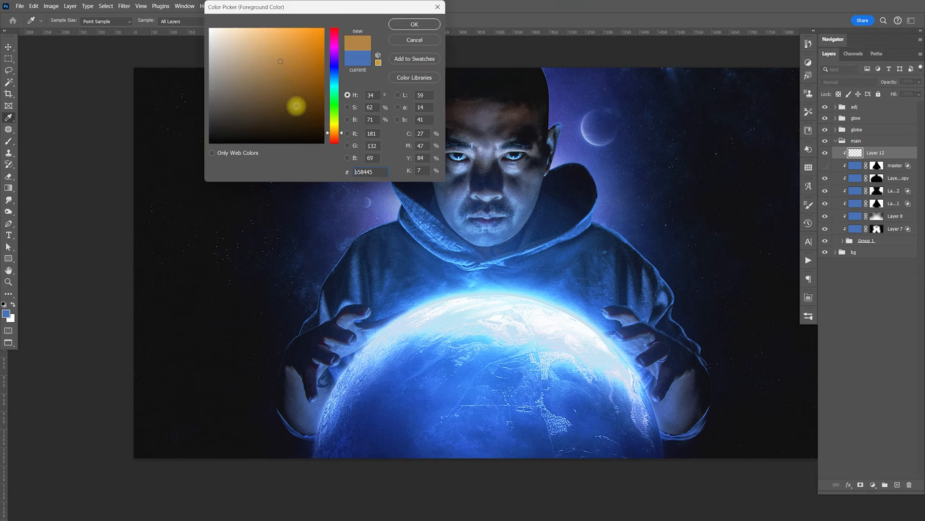
click(413, 25)
key(bracketleft)
key(bracketleft)
key(bracketleft)
key(bracketleft)
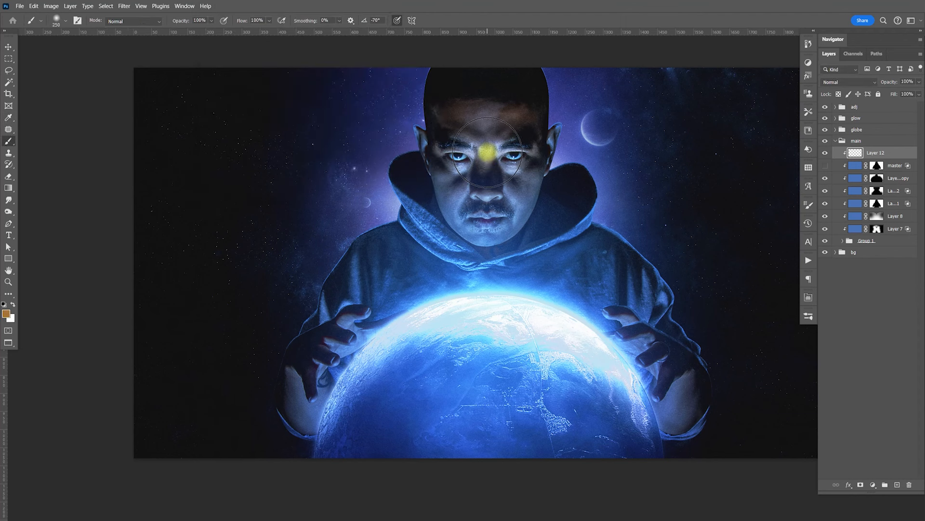
click(488, 150)
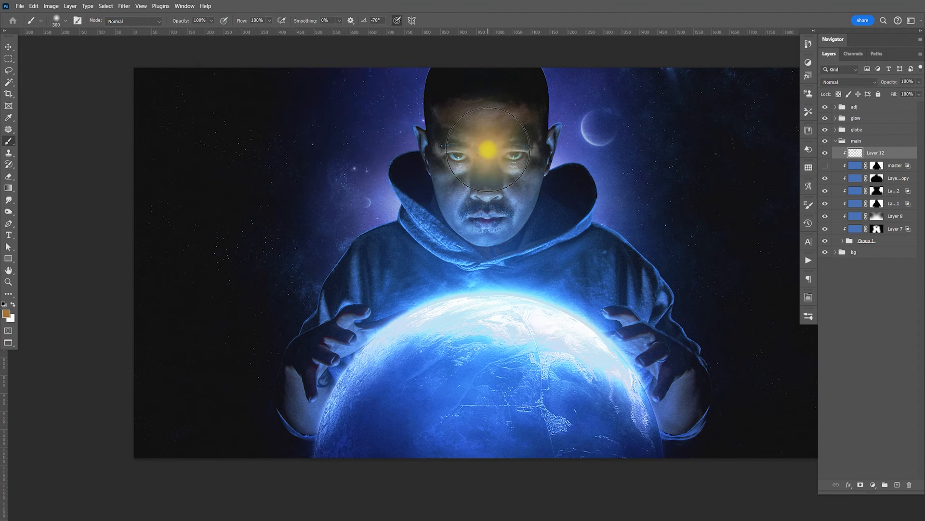
click(848, 82)
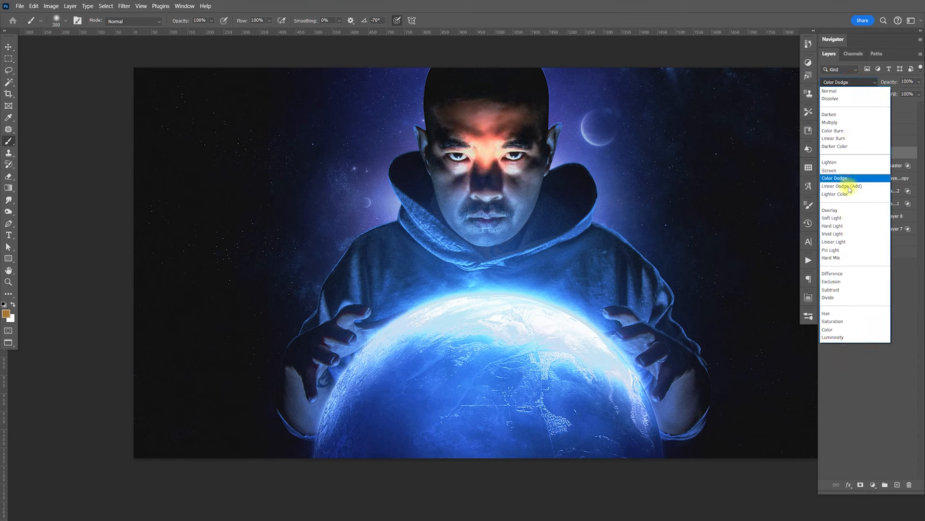
click(849, 218)
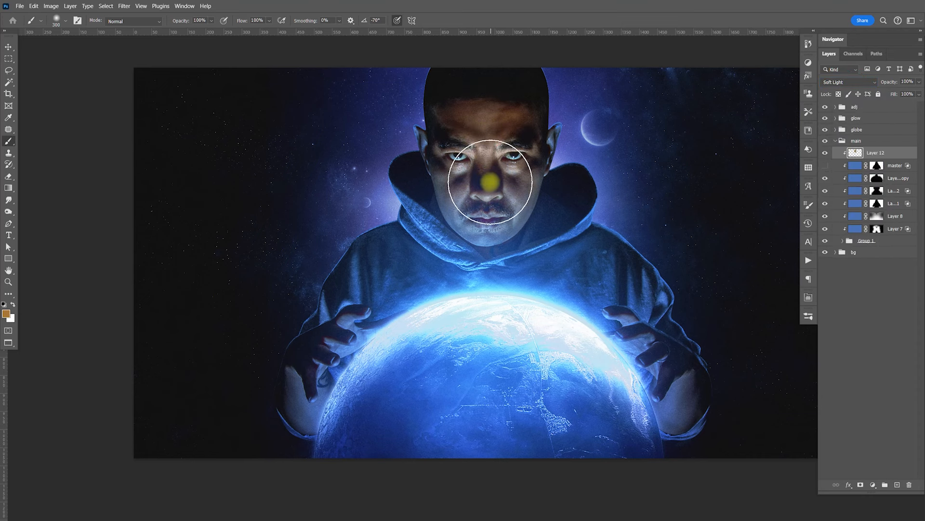
Paint the warm orange-brown tint over the skin of both forearms with a size 175 brush.
key(bracketleft)
key(bracketleft)
key(bracketleft)
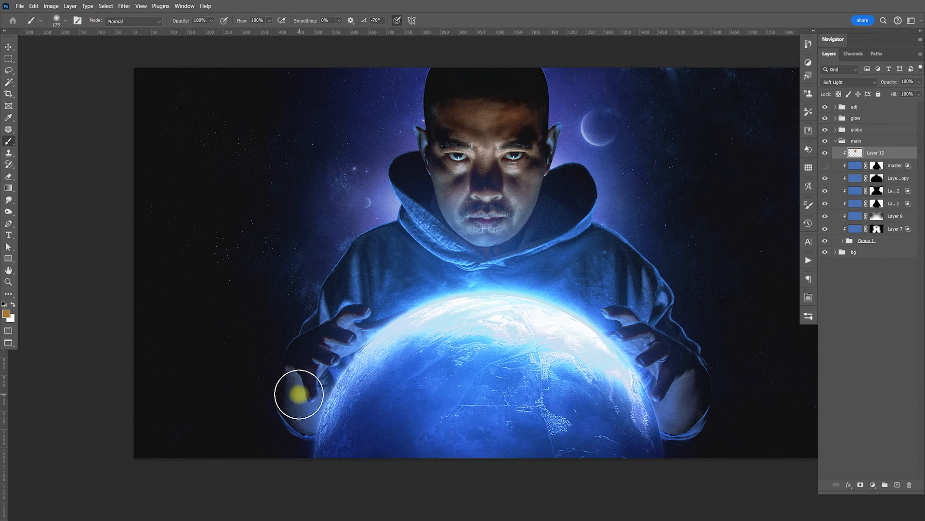
drag(301, 403, 304, 409)
drag(694, 398, 712, 378)
Paint the warm orange-brown tint over the fingers, reducing the brush size from 175 to 80 and down to 45.
key(bracketleft)
key(bracketleft)
key(bracketleft)
key(bracketleft)
key(bracketleft)
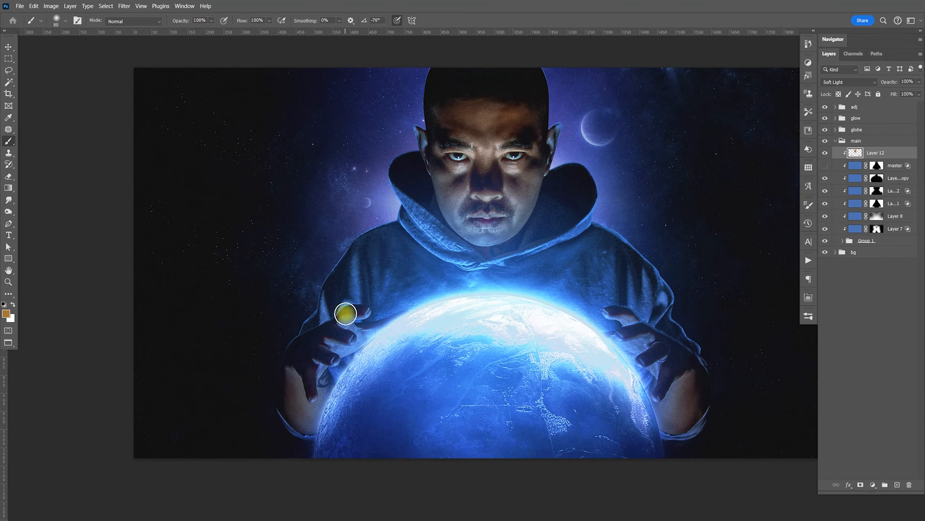
drag(357, 316, 328, 345)
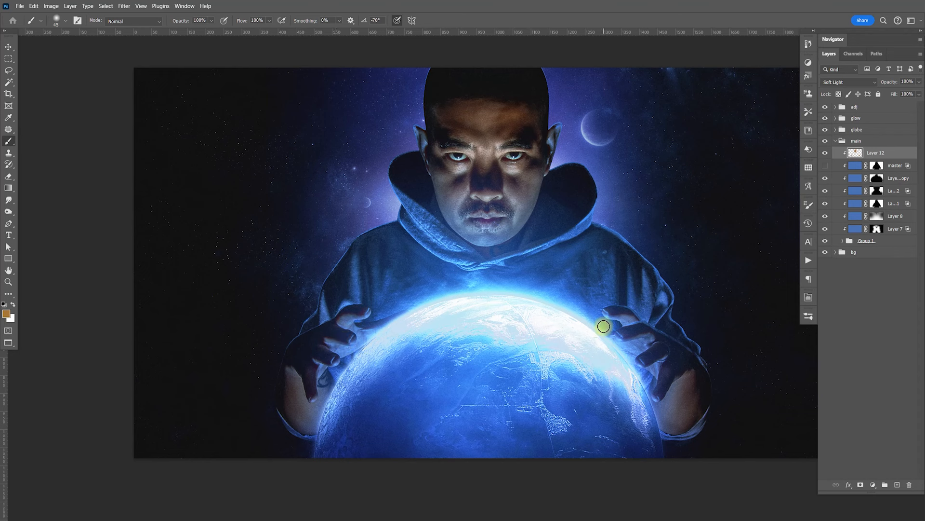
Compare the image with and without the warm skin tint layer and lower that layer's opacity to 70%.
key(v)
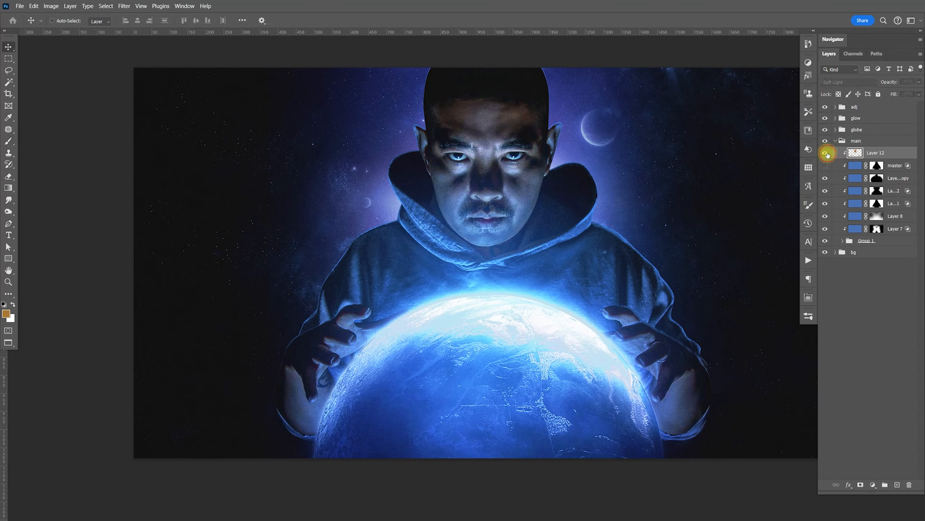
drag(919, 90, 883, 94)
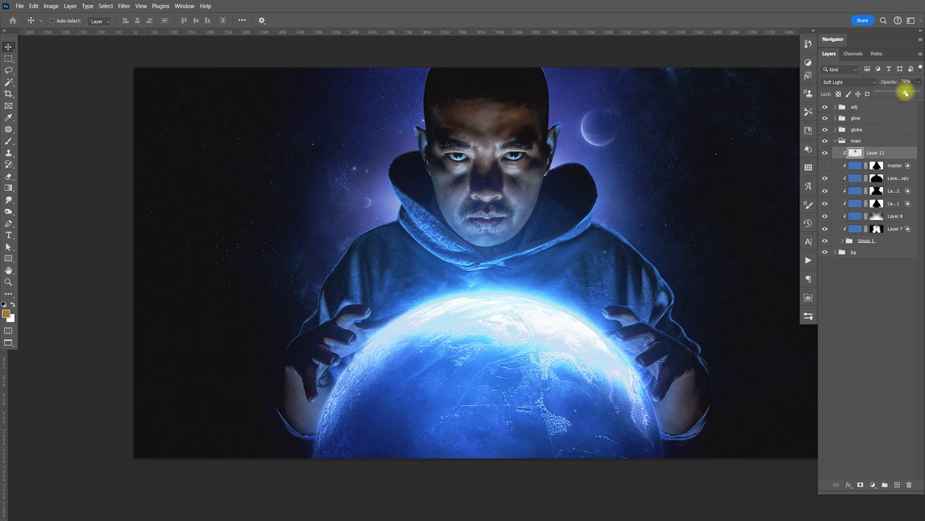
mouse_move(657, 260)
mouse_down()
mouse_move(609, 306)
mouse_move(596, 280)
mouse_move(647, 291)
mouse_move(647, 280)
mouse_move(655, 316)
mouse_move(641, 269)
mouse_up()
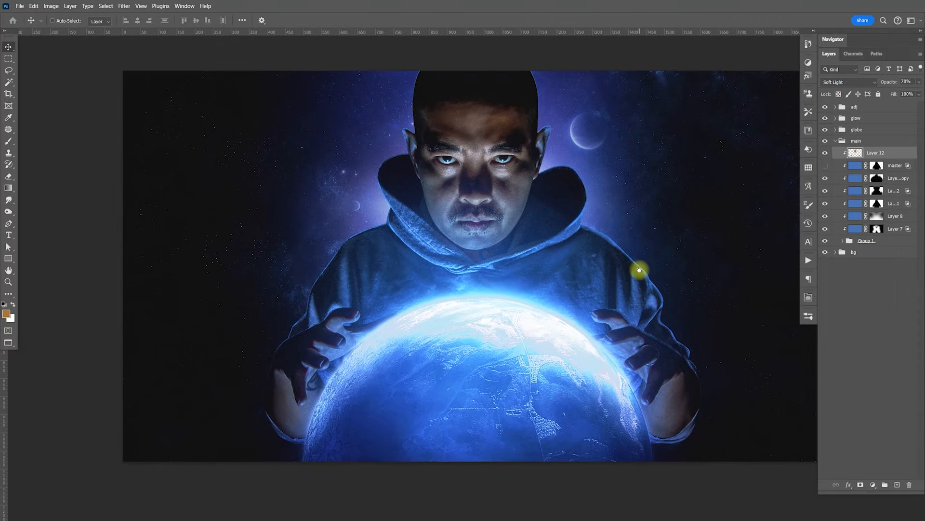
key(ctrl)
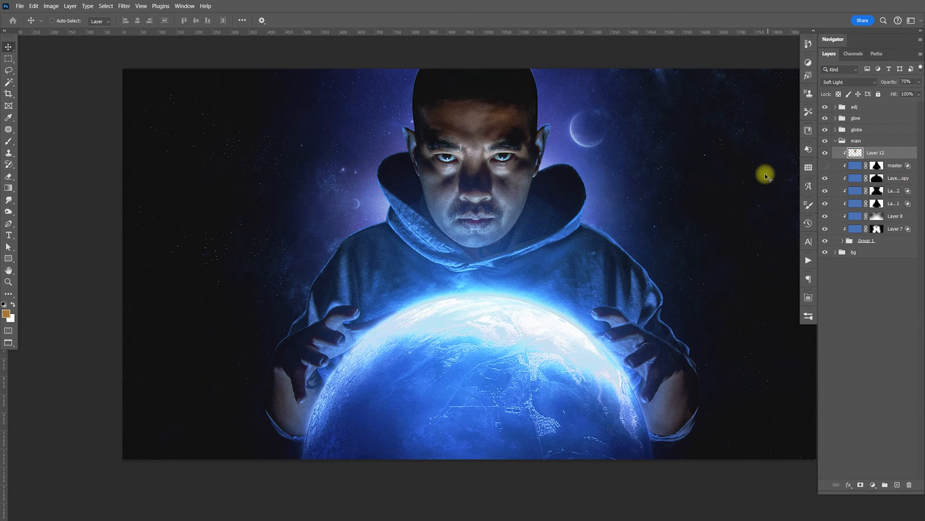
Find the layer lighting the upper edge of the hand beside the globe's bright side and paint that rim away in black on its mask.
key(z)
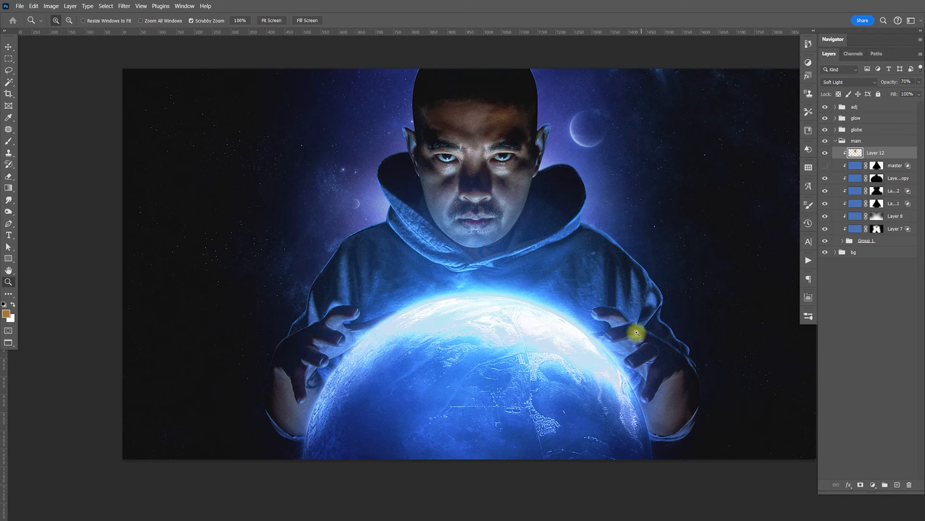
drag(645, 337, 493, 276)
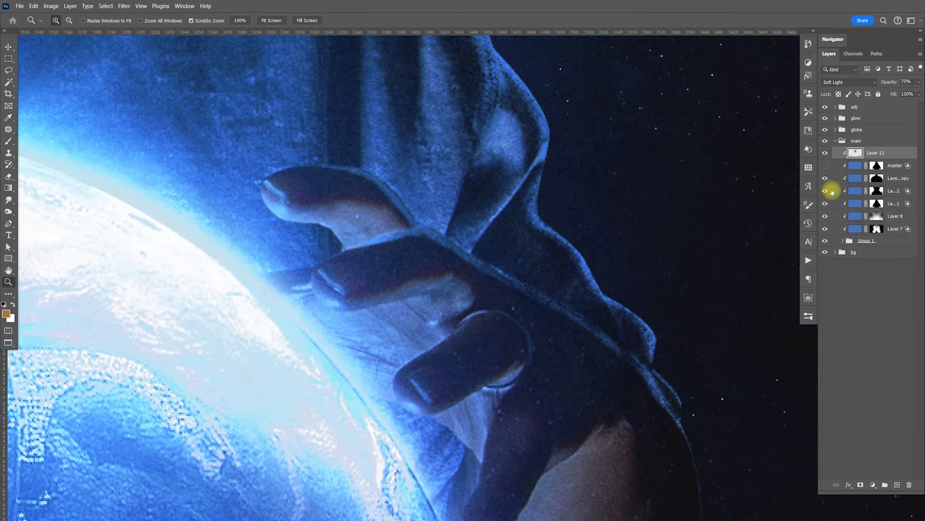
click(827, 190)
click(827, 191)
click(826, 204)
click(827, 205)
click(877, 203)
key(d)
key(b)
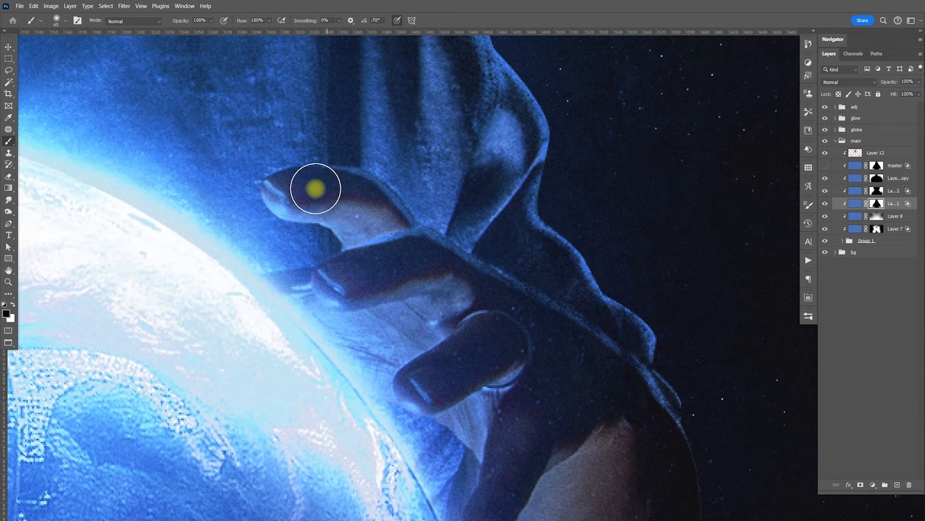
mouse_move(350, 178)
mouse_down()
mouse_move(369, 248)
mouse_move(449, 248)
mouse_move(614, 402)
mouse_move(601, 380)
mouse_up()
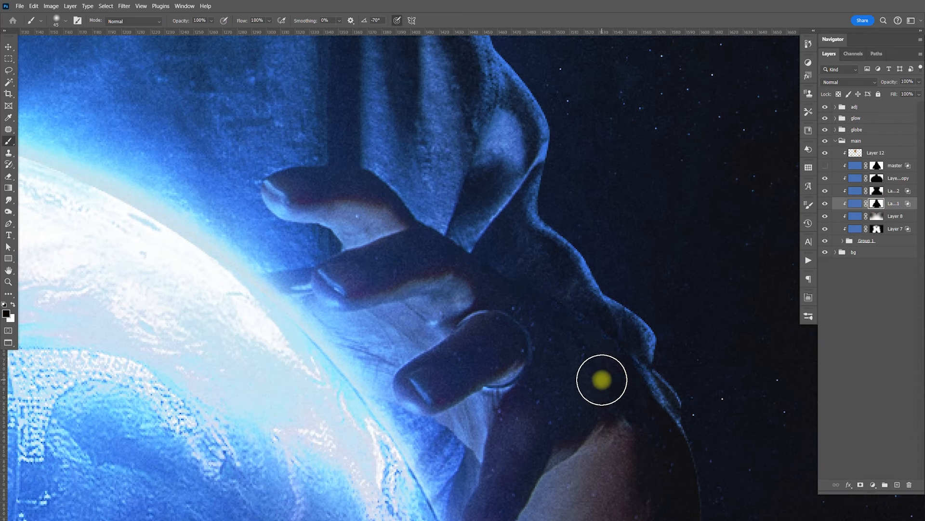
Draw a thin closed Pen path along the upper edge of that hand, from the index finger over the knuckles to the wrist.
key(p)
click(317, 167)
drag(387, 186, 418, 220)
drag(482, 262, 503, 278)
drag(551, 297, 566, 308)
drag(614, 342, 667, 409)
drag(568, 312, 469, 258)
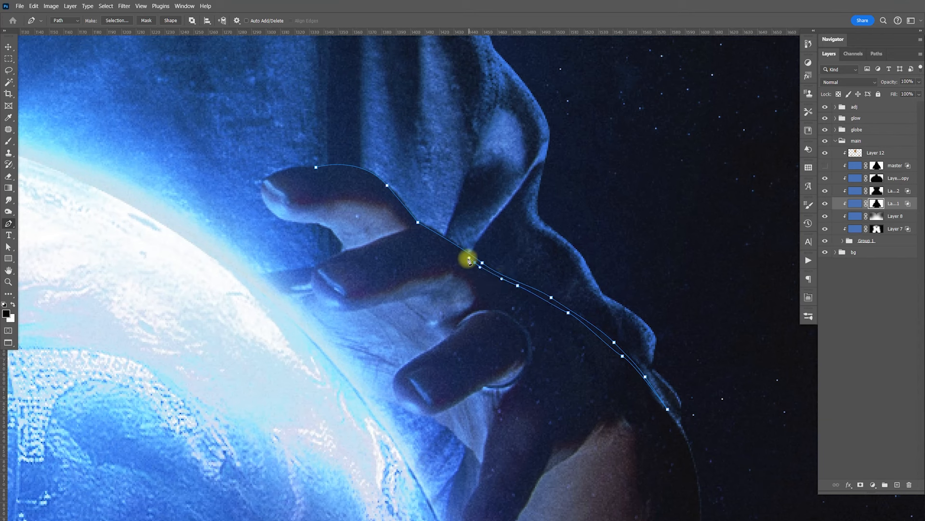
mouse_move(415, 232)
mouse_down()
mouse_move(366, 246)
mouse_move(412, 227)
mouse_up()
drag(380, 185, 331, 167)
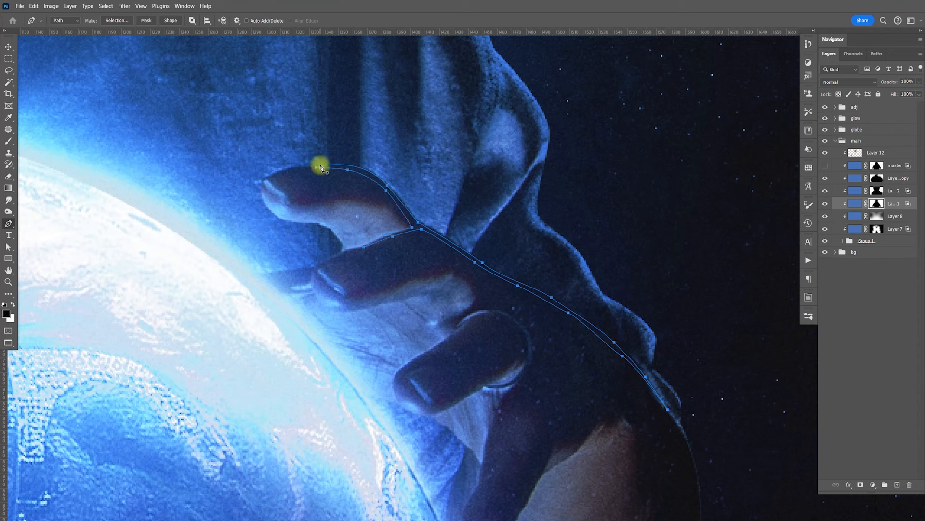
Convert the path to a selection, fill it with white on the rim light layer's mask, and deselect.
right_click(499, 276)
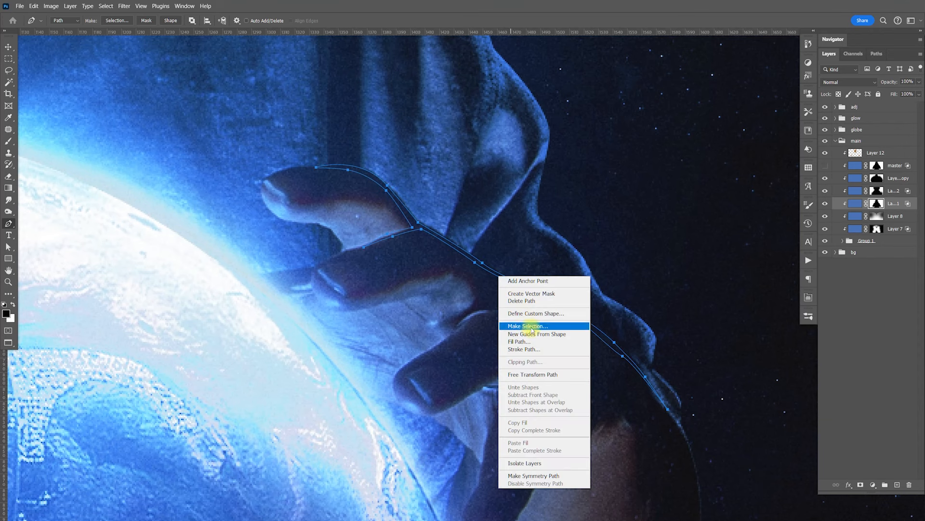
click(529, 325)
key(Return)
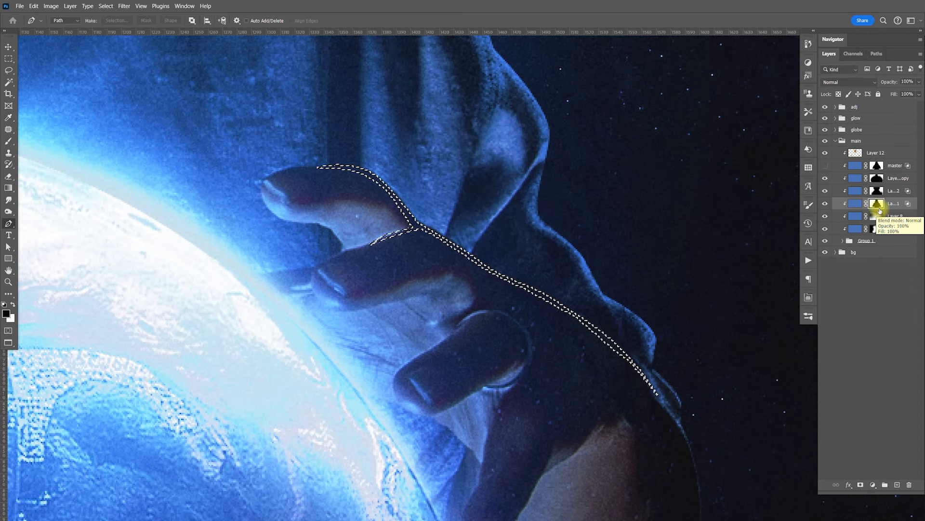
key(x)
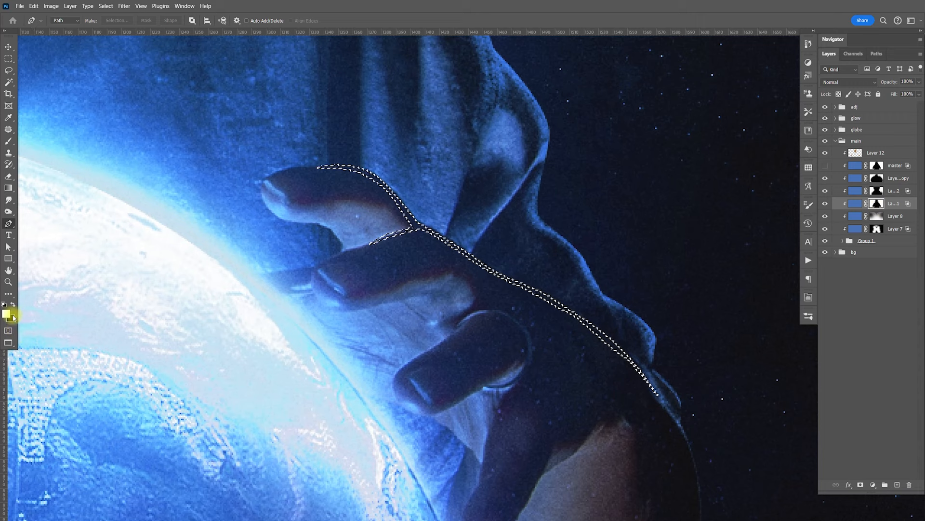
key(ctrl+d)
key(v)
Paint white on the mask with a size 1 brush along the dark gap between the hand's rim light and the sleeve.
key(z)
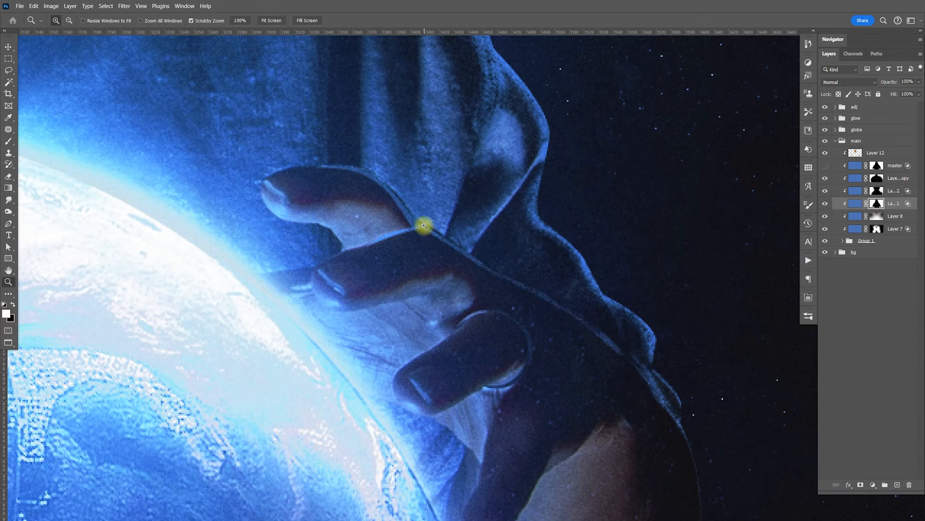
drag(426, 227, 456, 262)
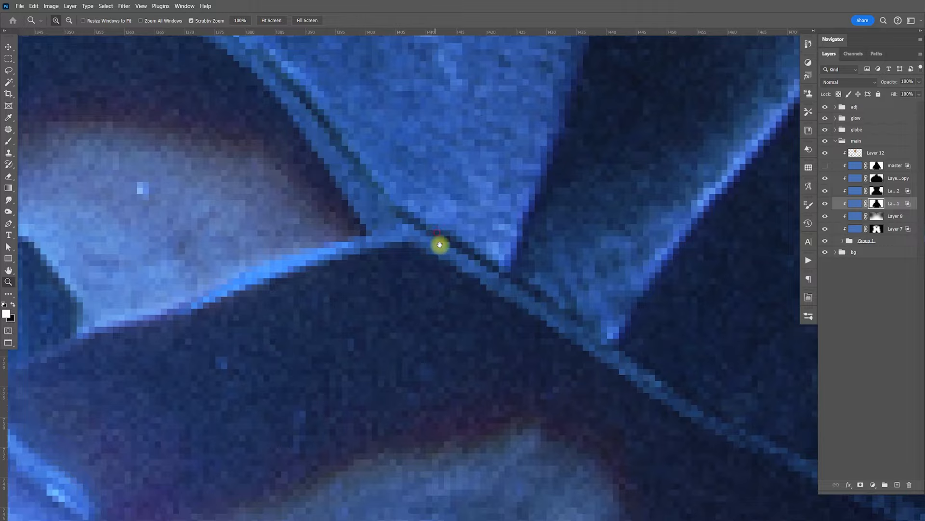
drag(373, 145, 393, 246)
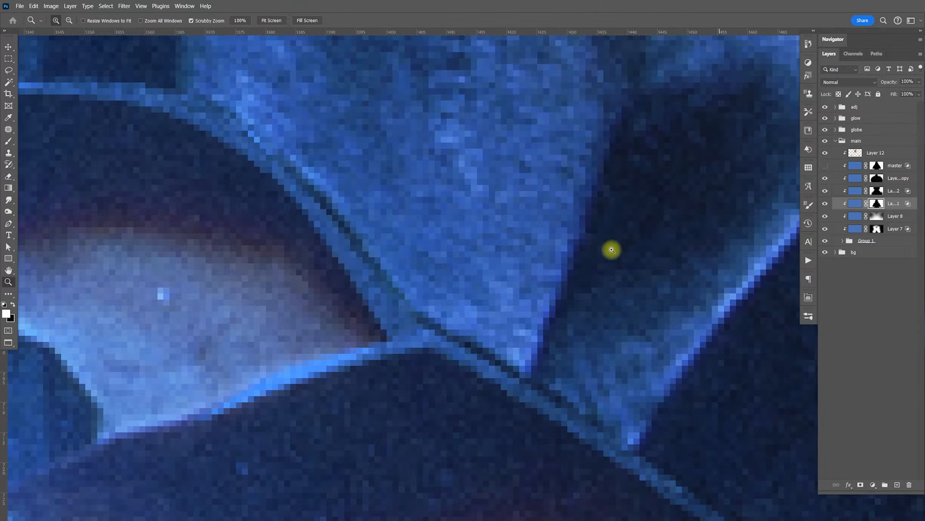
key(b)
key(bracketleft)
key(bracketleft)
key(bracketleft)
key(bracketleft)
key(bracketleft)
key(bracketleft)
key(bracketleft)
key(bracketleft)
key(bracketleft)
key(bracketleft)
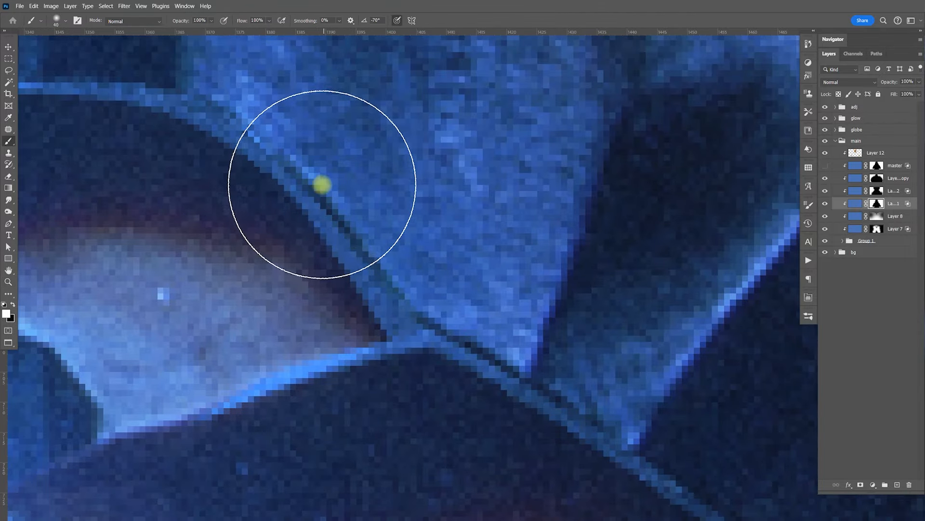
key(bracketleft)
key(bracketleft)
key(bracketleft)
key(bracketleft)
key(bracketleft)
key(bracketleft)
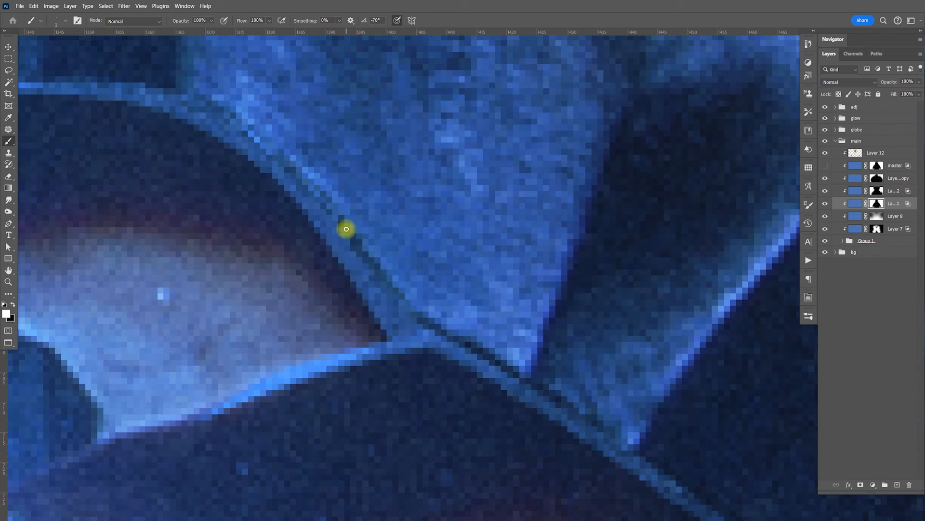
mouse_move(359, 255)
mouse_down()
mouse_move(391, 297)
mouse_move(392, 285)
mouse_move(465, 342)
mouse_move(427, 325)
mouse_move(478, 355)
mouse_up()
drag(586, 421, 384, 287)
drag(290, 223, 410, 308)
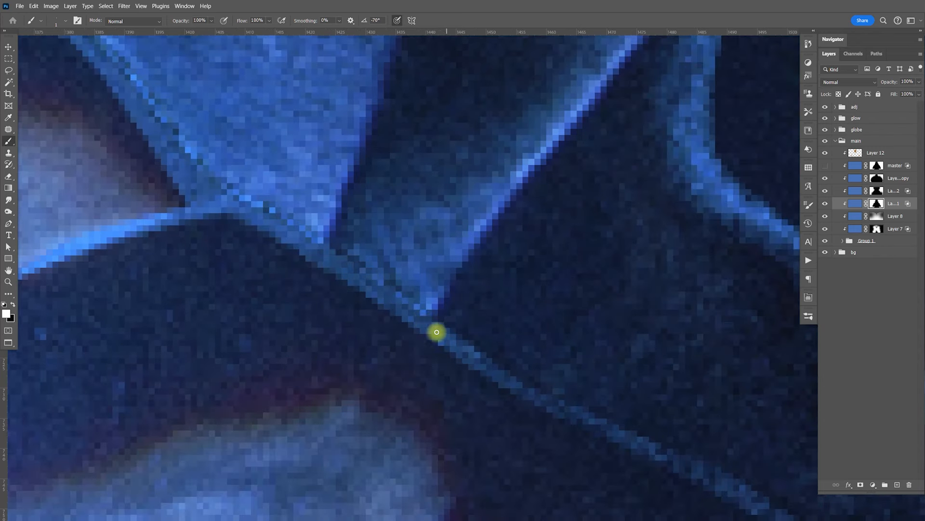
Add a new clipped layer above the warm skin tint layer in the main group.
key(ctrl+0)
key(v)
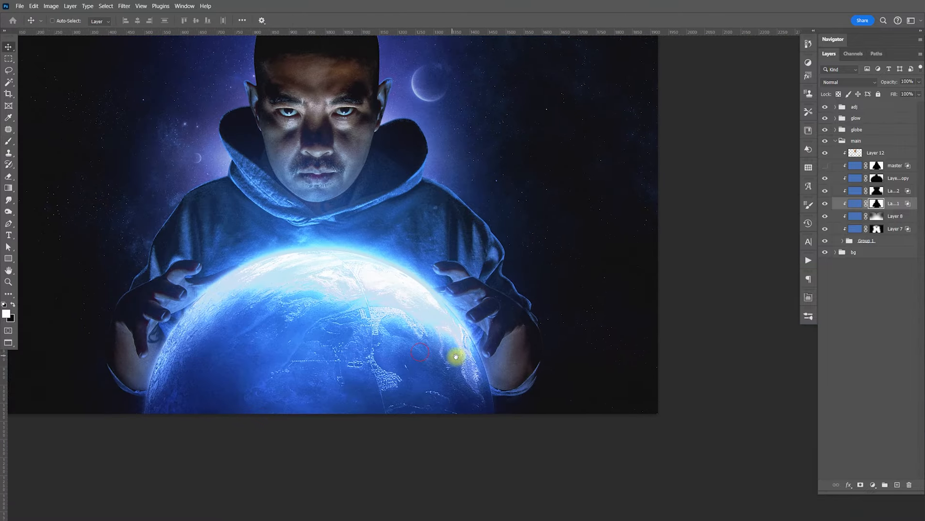
drag(374, 326, 471, 337)
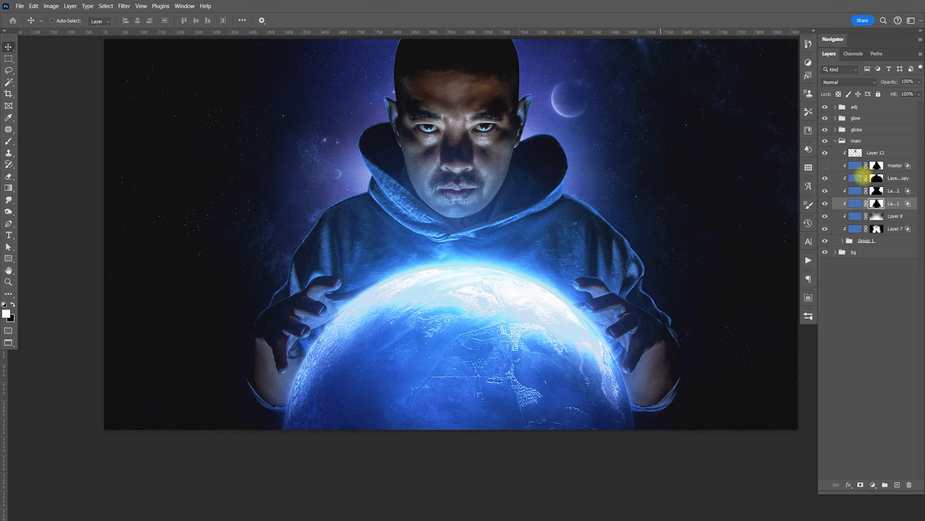
click(899, 154)
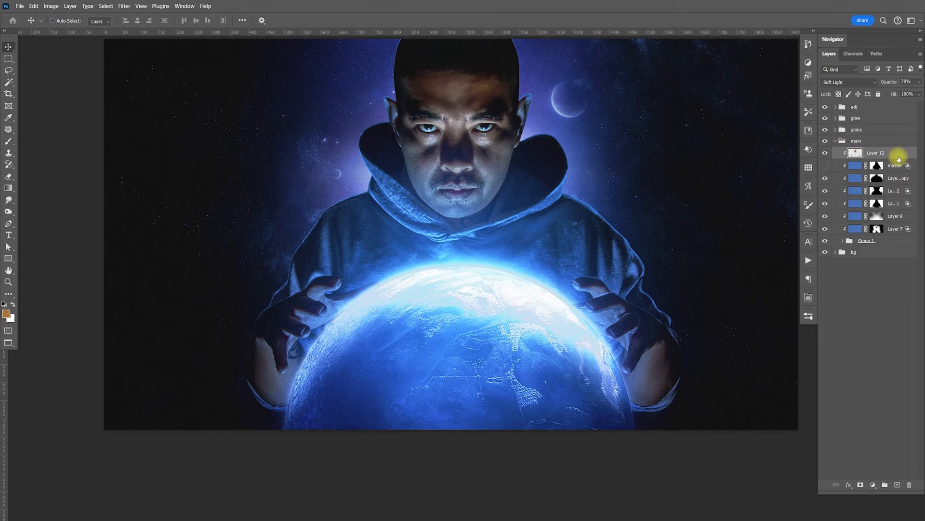
click(897, 484)
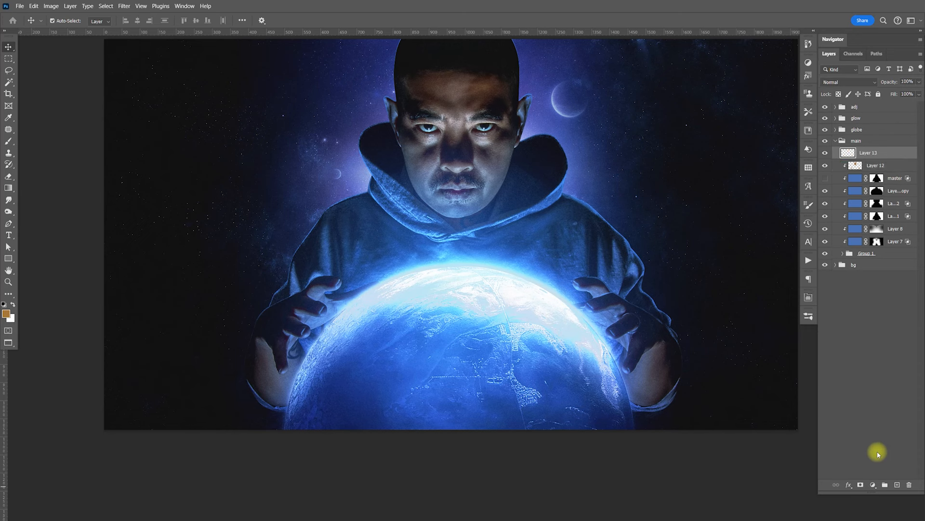
Set the foreground colour to bright blue 0078ff.
click(6, 313)
click(341, 263)
drag(289, 66, 331, 22)
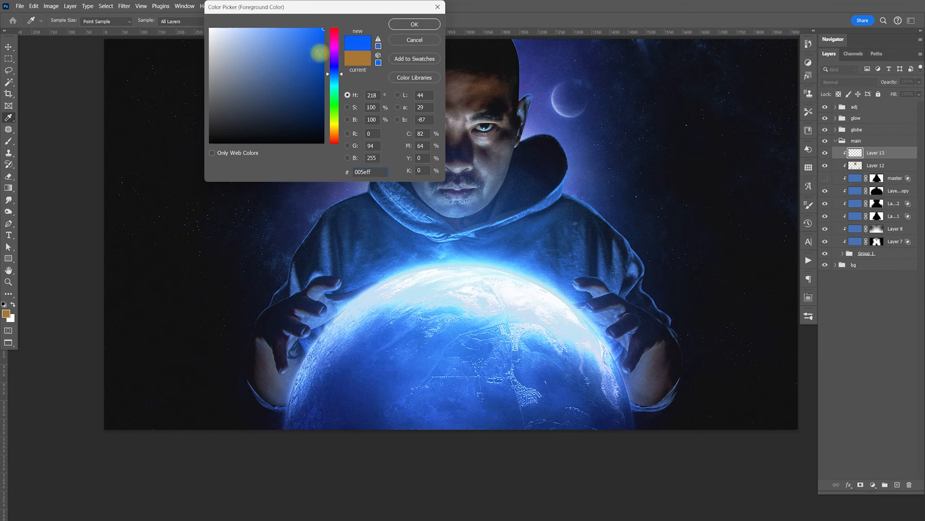
click(342, 75)
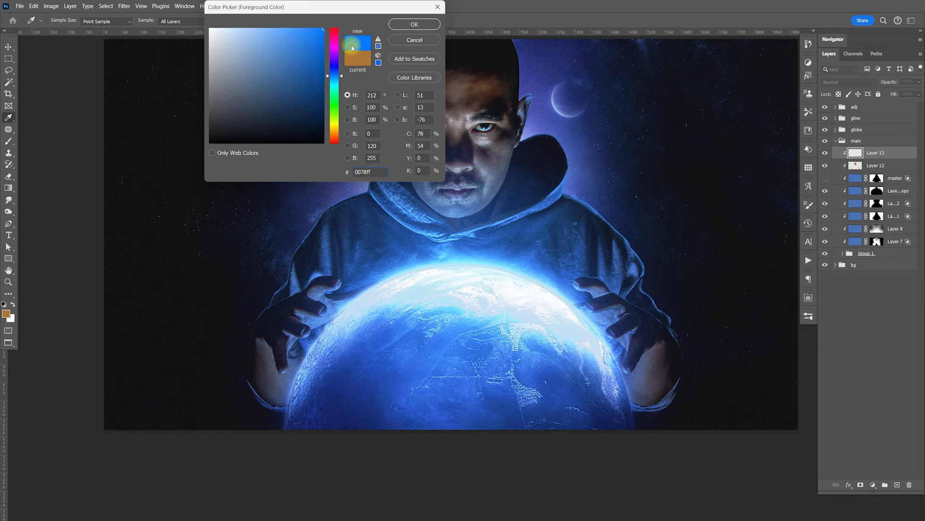
click(421, 25)
key(v)
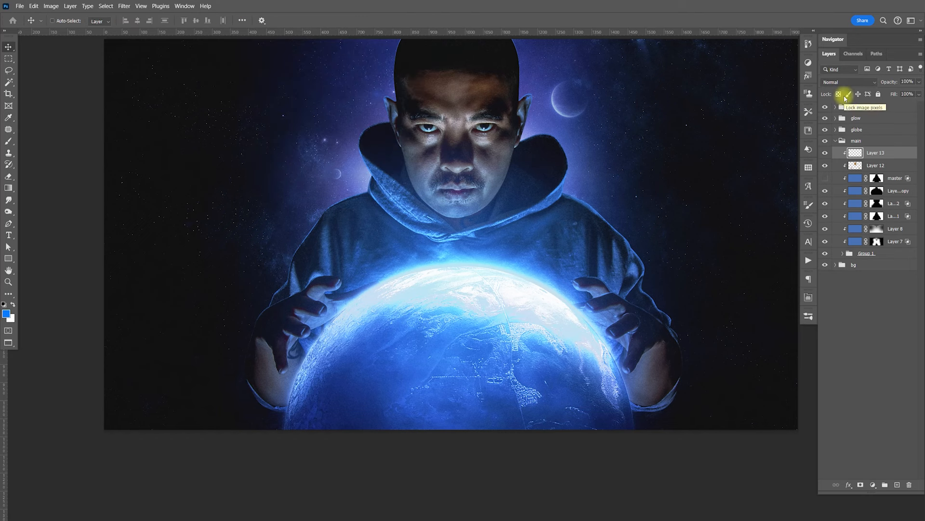
Fill the new clipped layer with the blue and hide it with an inverted, black layer mask.
key(alt+BackSpace)
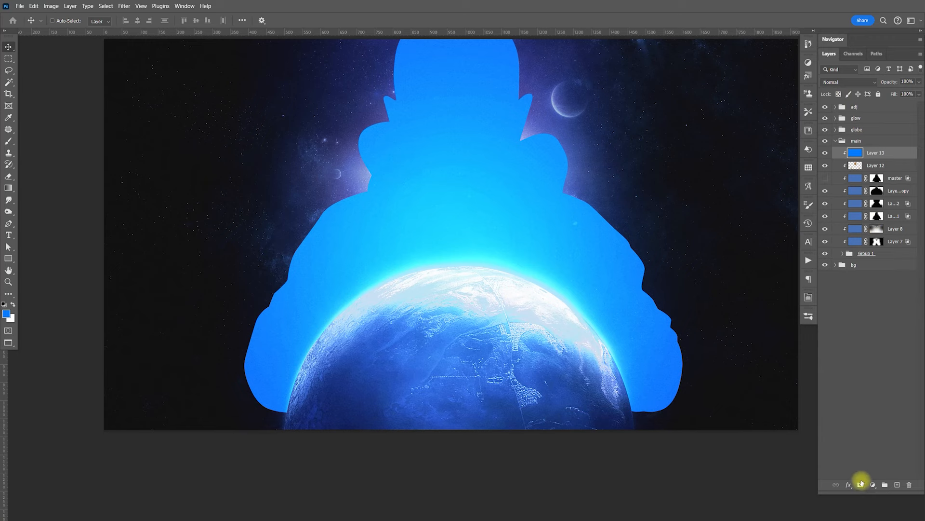
click(860, 485)
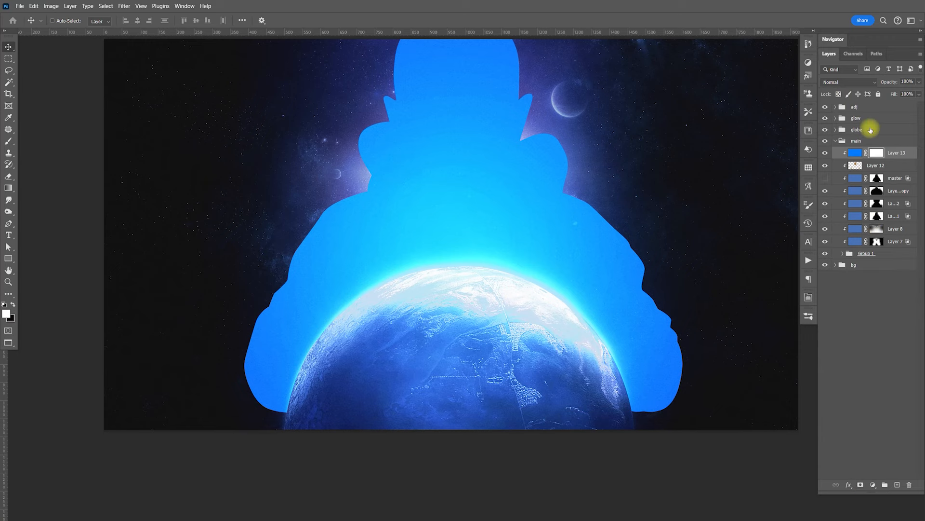
key(ctrl+i)
Draw a thin crescent-shaped Pen path around the fingertip and lower edge of a finger on the opposite hand.
key(z)
drag(331, 321, 490, 330)
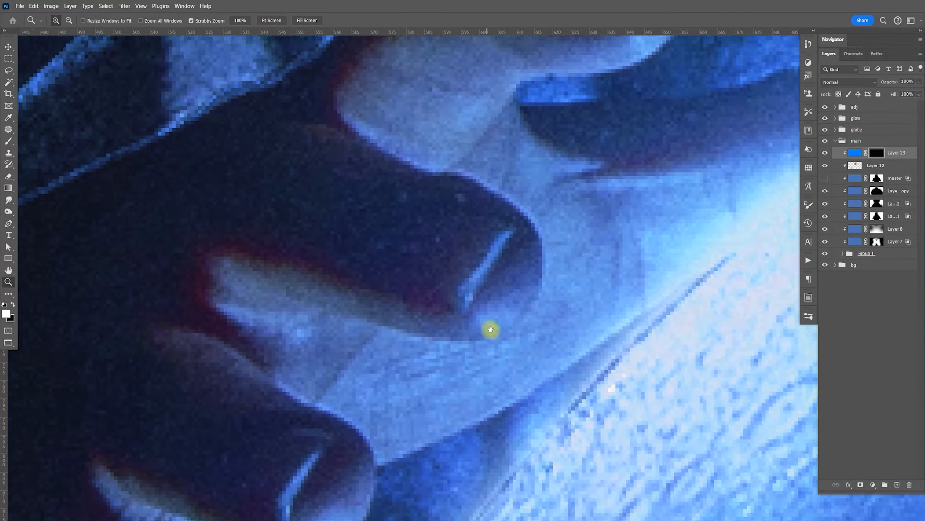
key(p)
click(328, 312)
drag(527, 311, 552, 249)
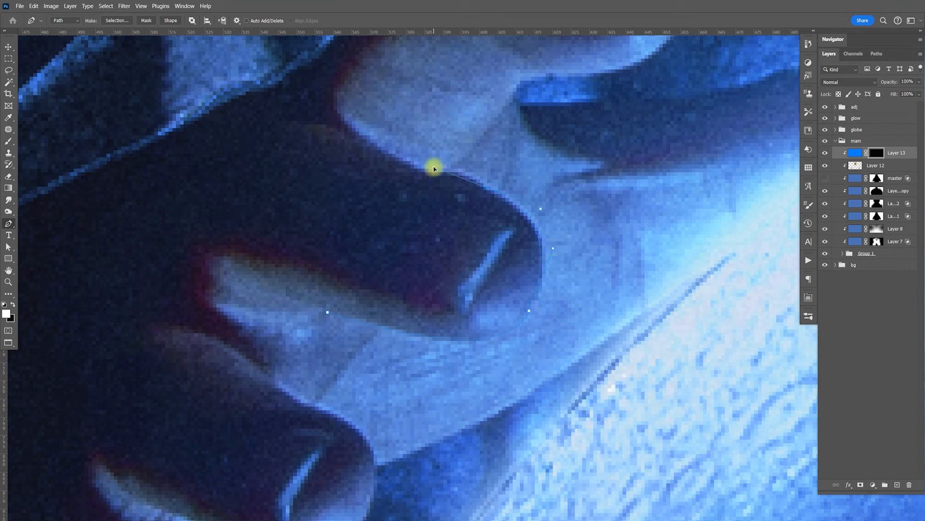
click(487, 188)
drag(524, 303, 480, 358)
drag(341, 319, 297, 307)
Convert the fingertip path to a selection and fill it with white on the blue layer's mask.
right_click(529, 231)
click(565, 265)
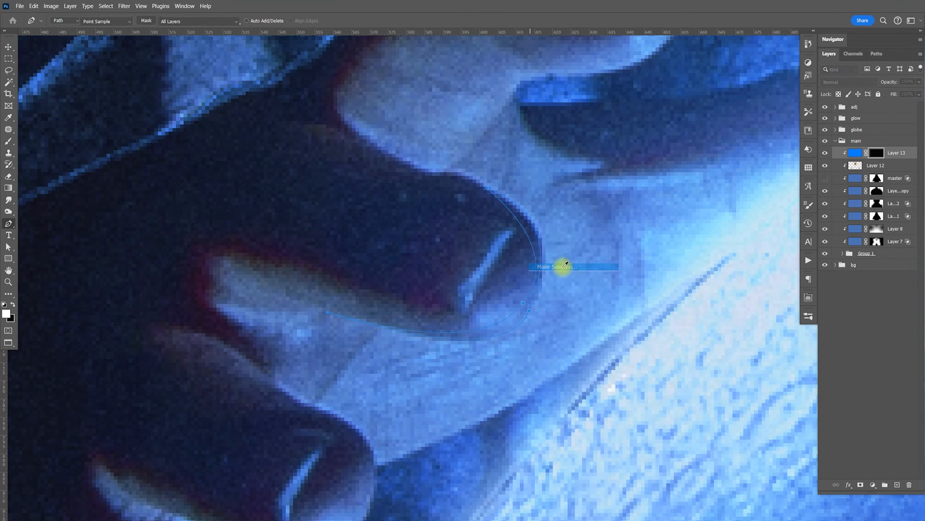
click(524, 150)
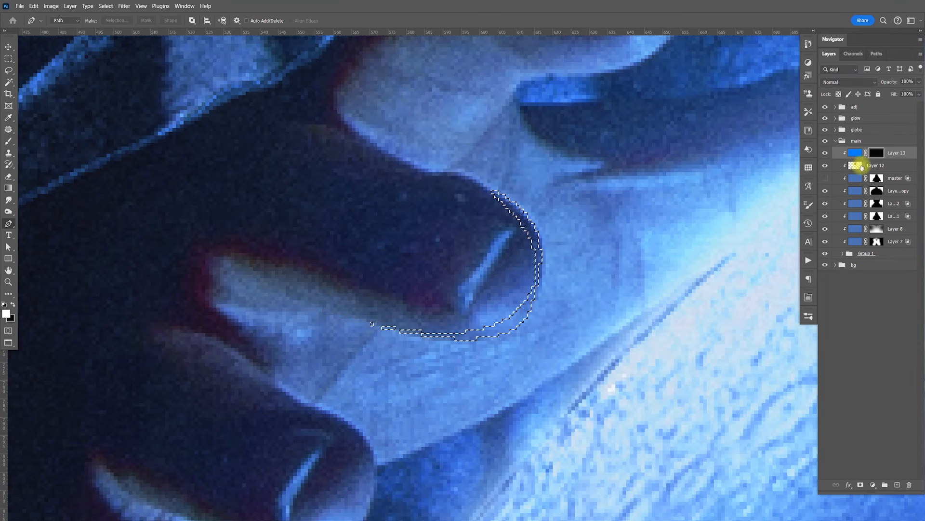
key(alt+BackSpace)
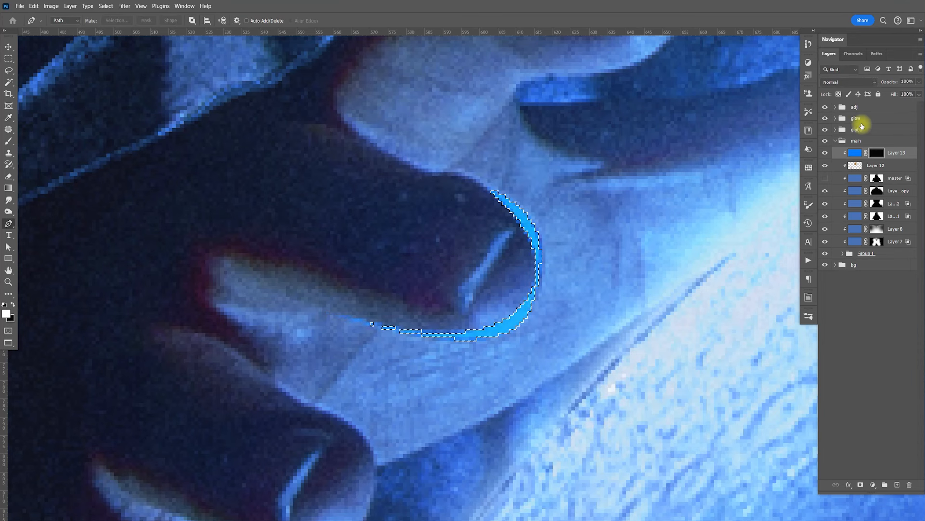
Deselect the fingertip and brighten the blue rim layer's fill with Levels, setting the midtone input to 1.86.
key(ctrl+d)
key(ctrl+1)
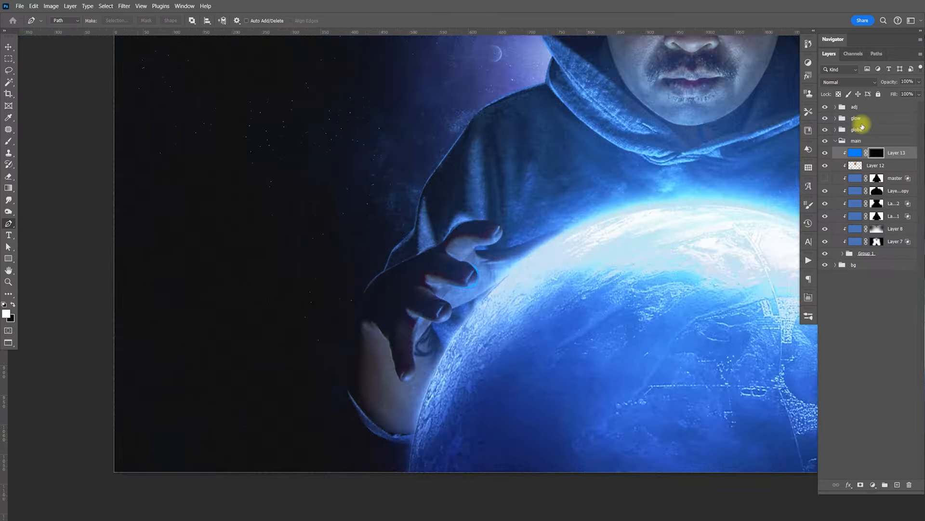
key(v)
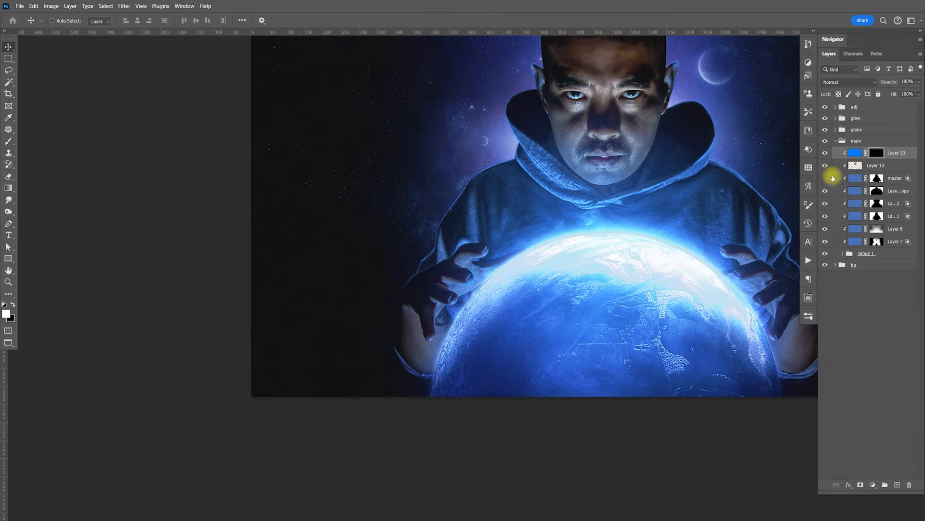
click(854, 153)
key(ctrl+l)
drag(563, 393, 526, 396)
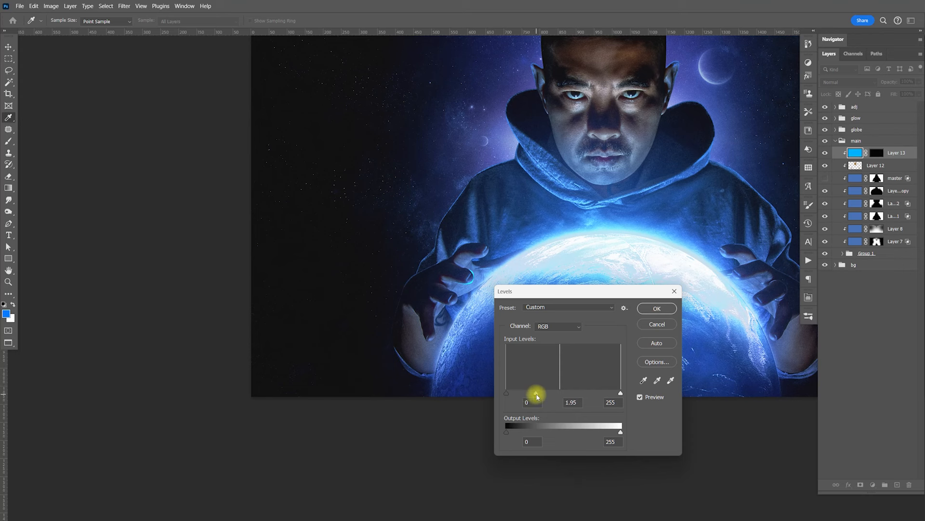
drag(540, 396, 538, 394)
click(657, 309)
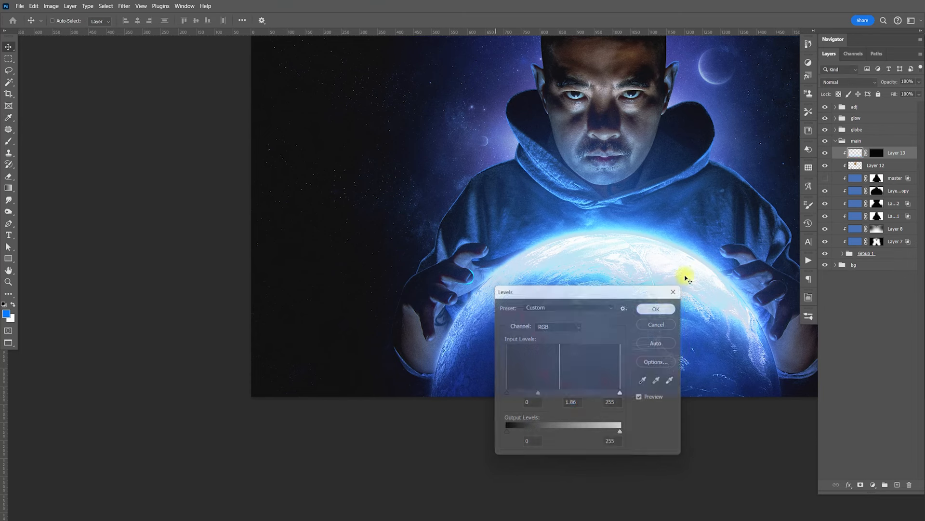
Set the foreground colour to light blue 9dd2ff and fill the masked rim layer with it.
click(6, 313)
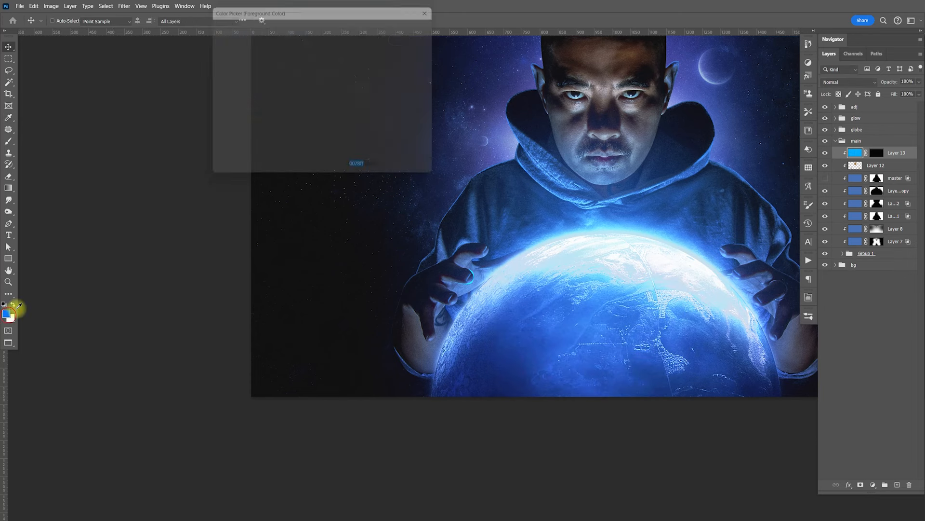
click(272, 25)
drag(271, 25, 261, 28)
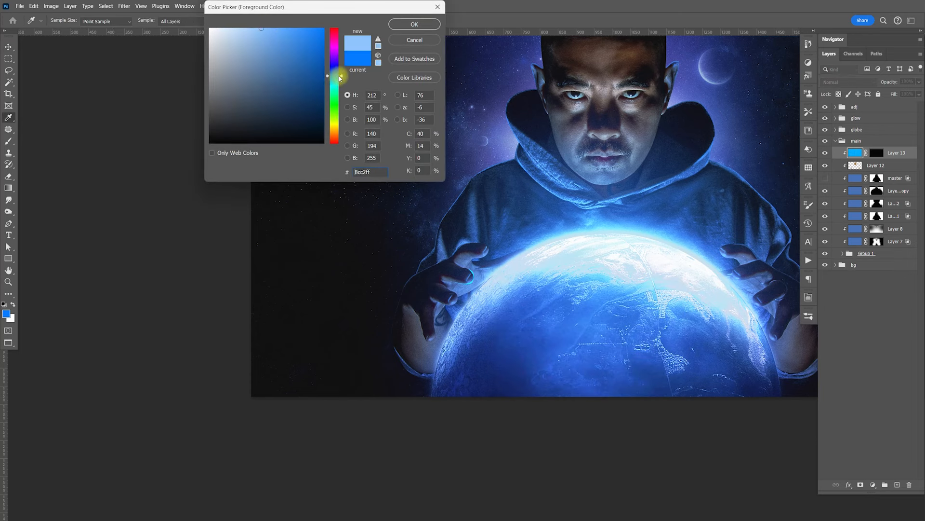
click(341, 79)
drag(340, 79, 340, 77)
drag(273, 28, 253, 27)
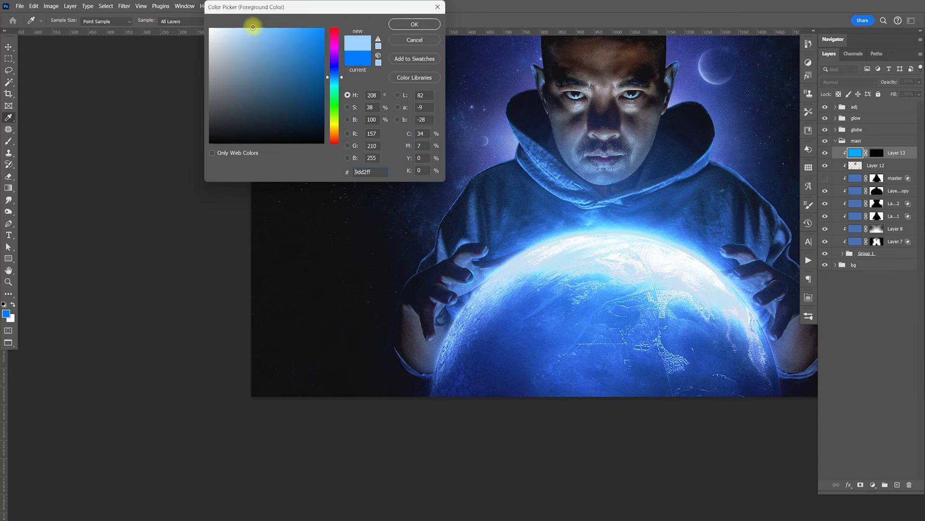
click(416, 24)
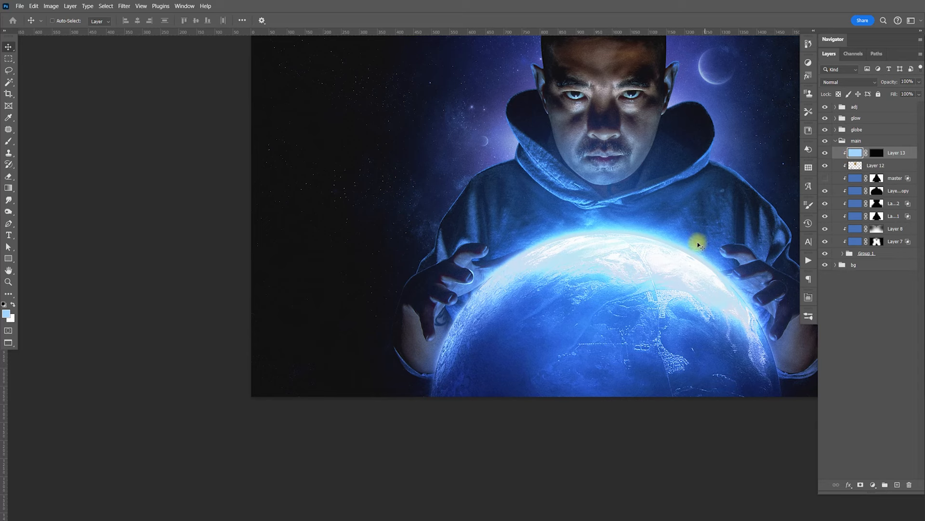
Delete the masked rim layer and add a new empty clipped layer above the Soft Light layer.
key(z)
drag(490, 287, 537, 299)
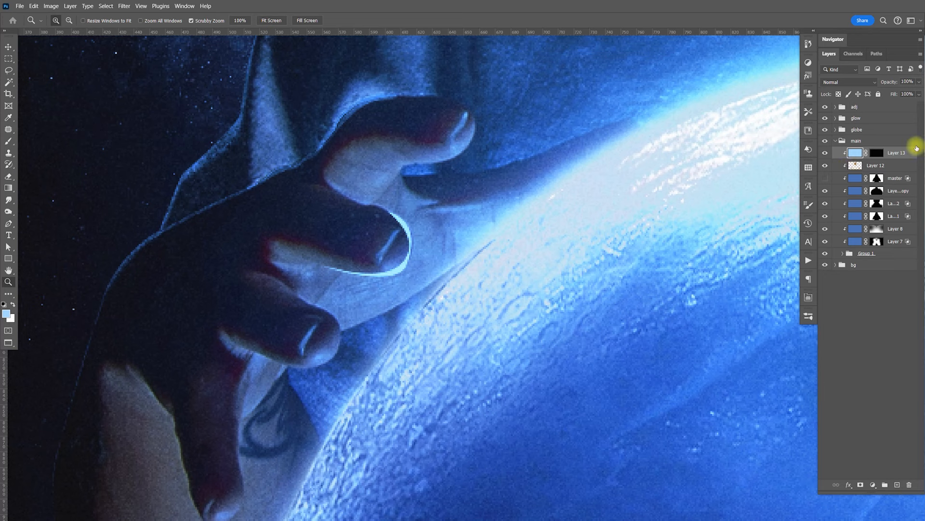
key(Delete)
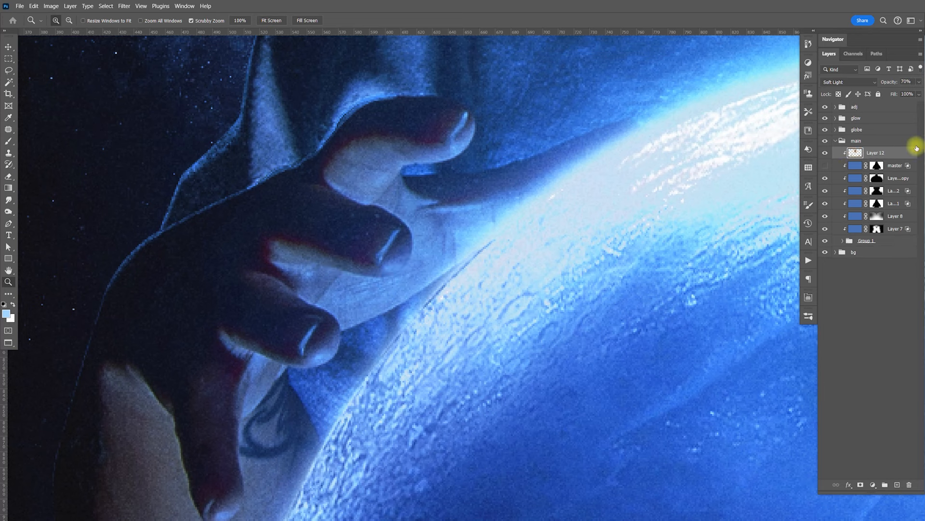
click(897, 485)
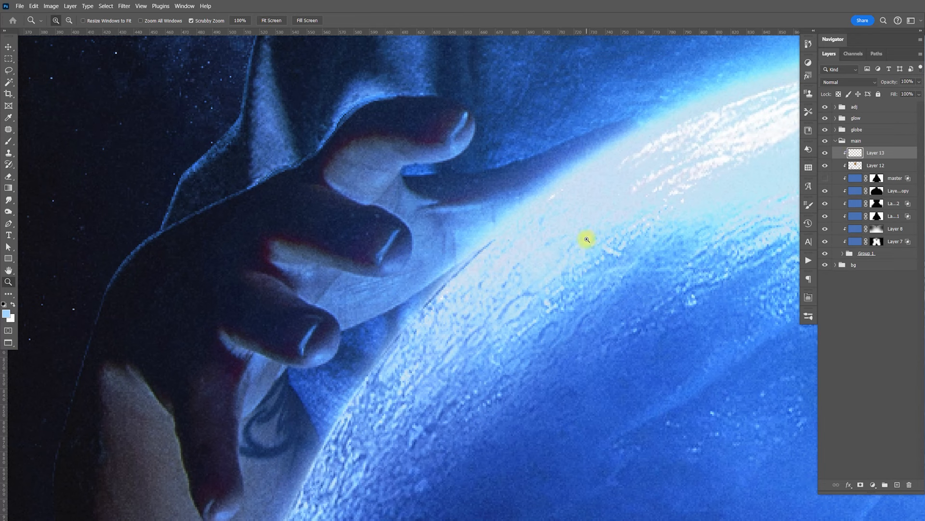
Set the Brush tool's size to 3 px.
key(b)
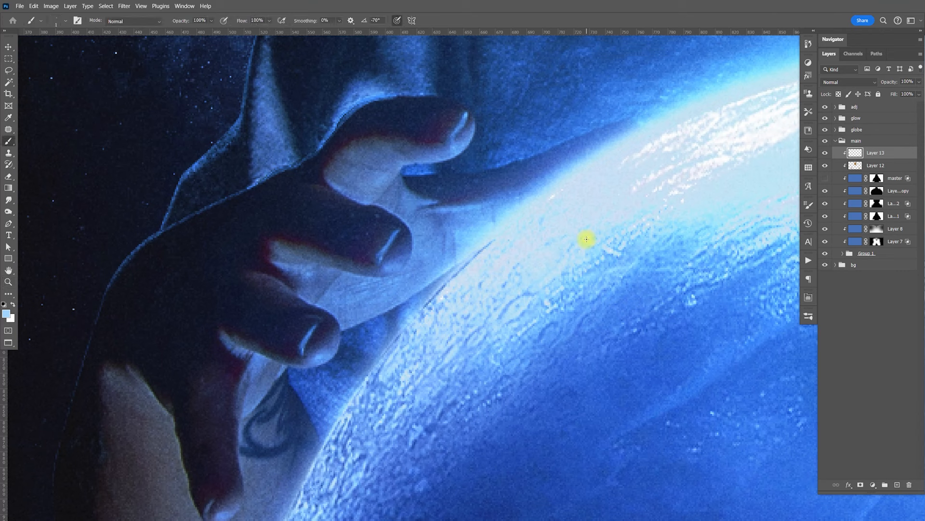
click(66, 22)
click(66, 21)
click(66, 22)
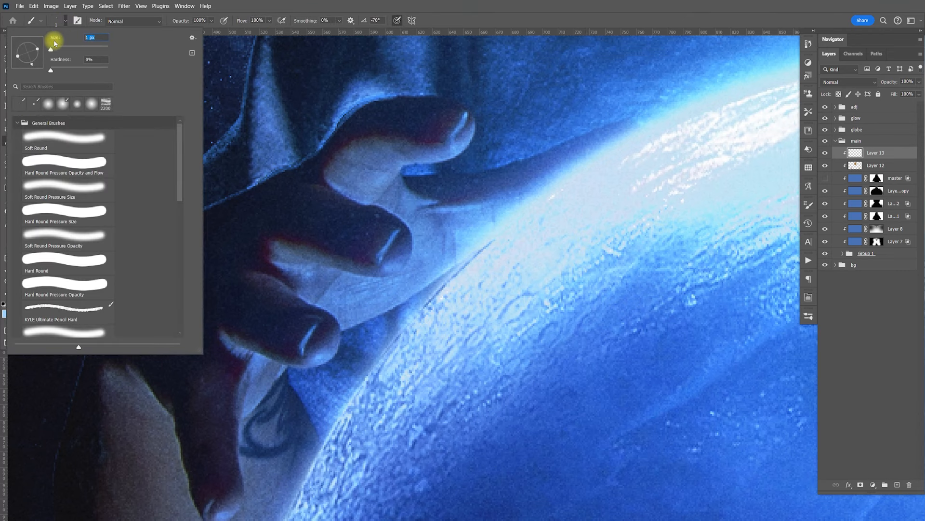
text(3)
key(Return)
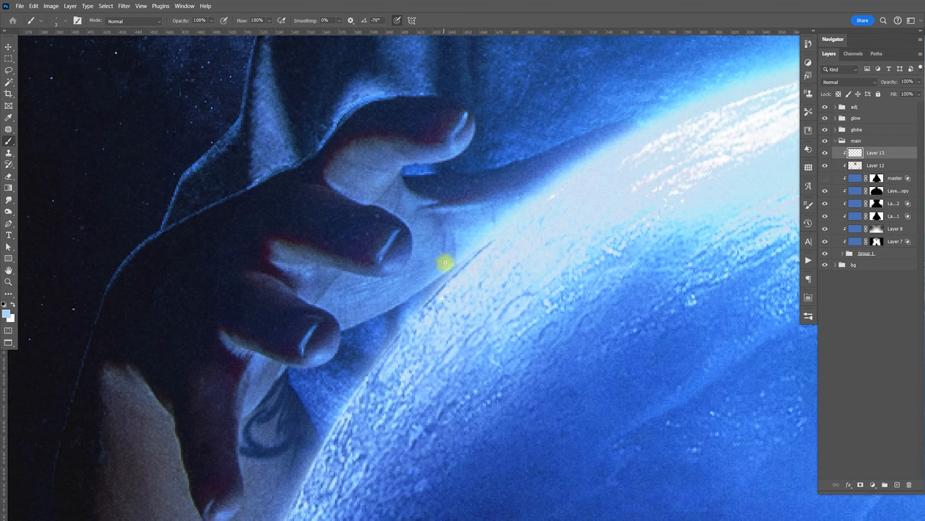
Activate the Pen tool and select the Stroke Brush Path 2 action in the Noyse PS Actions set.
key(p)
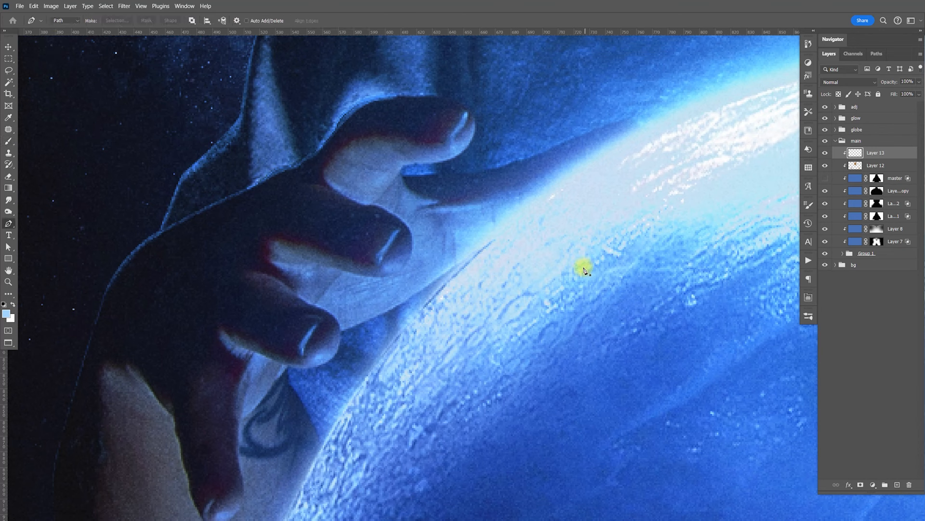
click(808, 262)
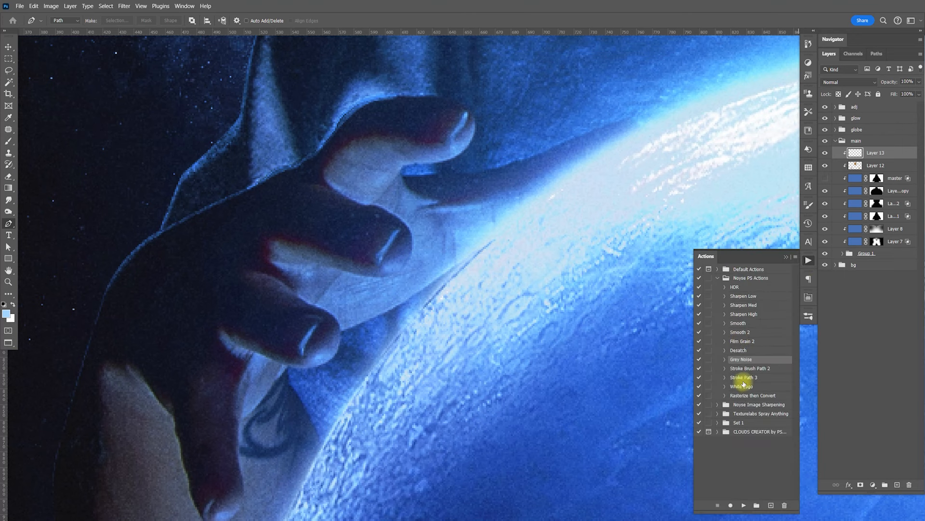
click(760, 368)
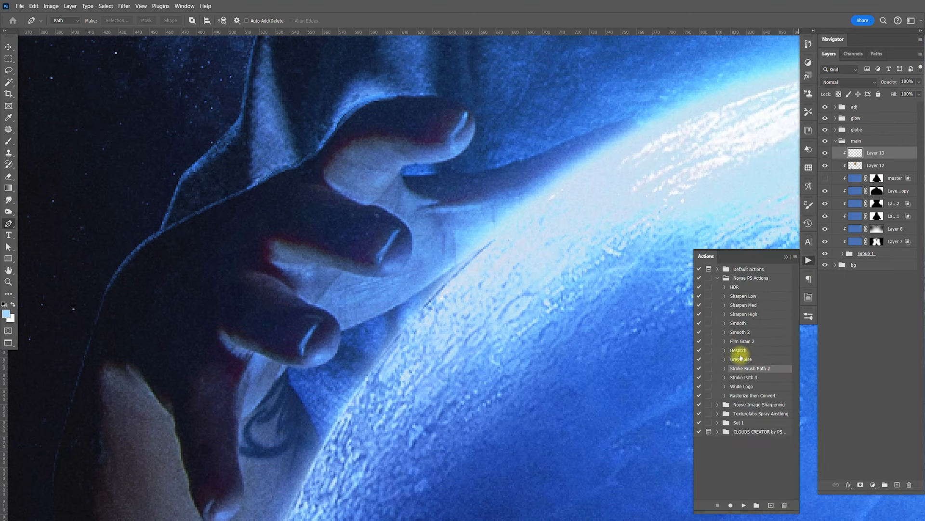
click(809, 262)
Draw an open Pen path around the second finger's tip and lower edge, and stroke it with Stroke Brush Path 2.
key(ctrl+plus)
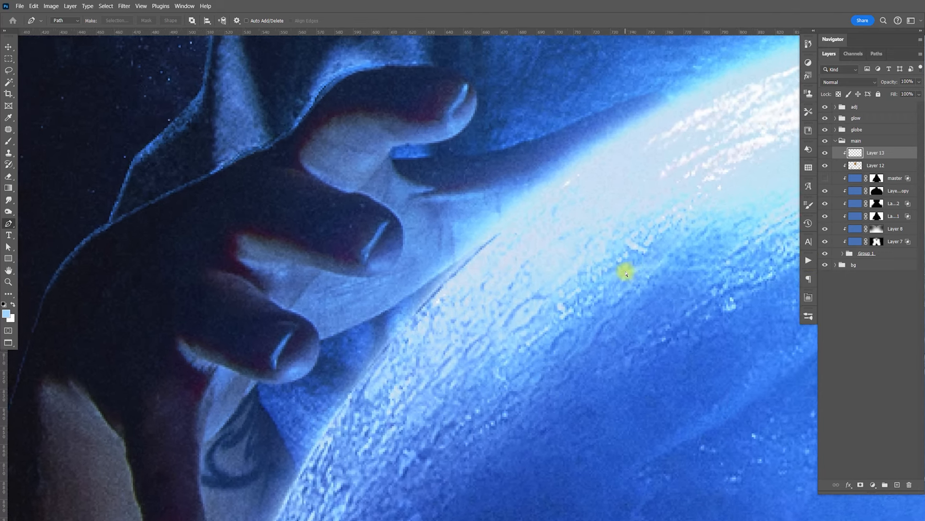
drag(397, 222, 390, 247)
click(227, 283)
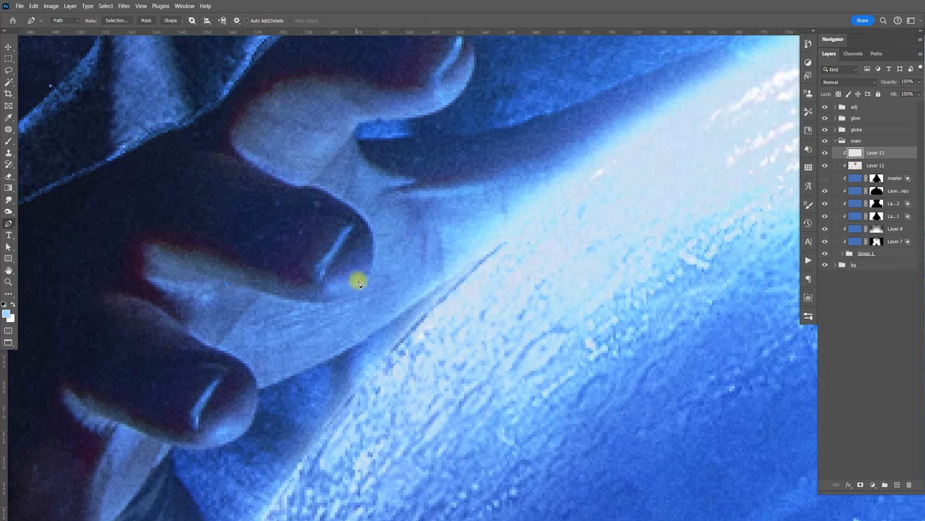
drag(365, 281, 385, 228)
drag(307, 188, 250, 176)
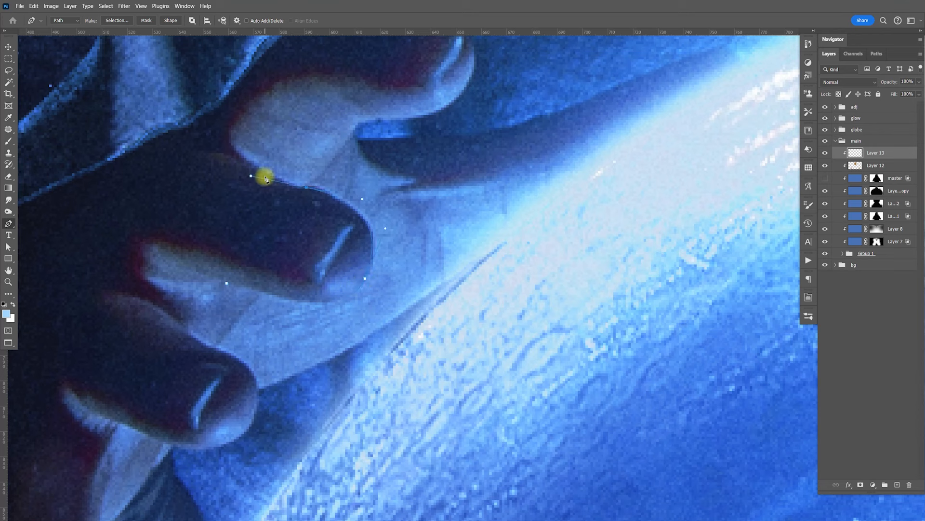
click(808, 261)
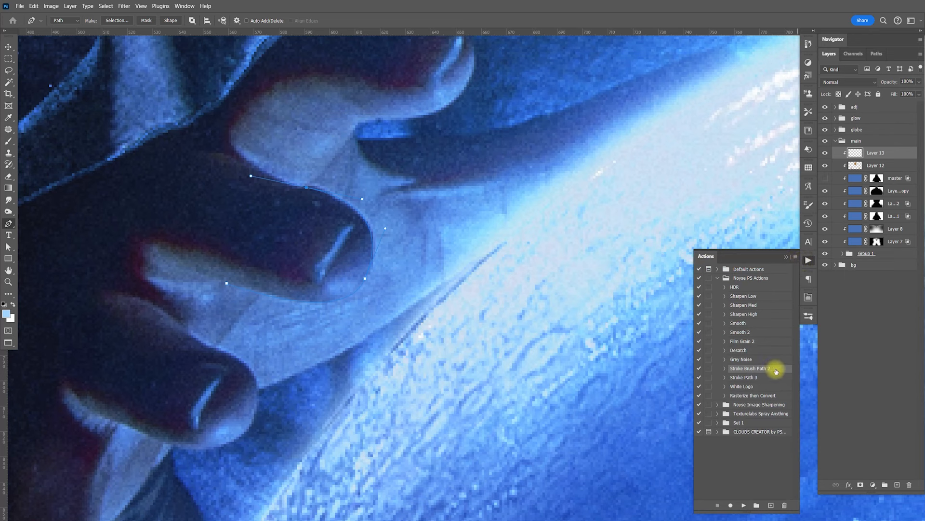
click(743, 505)
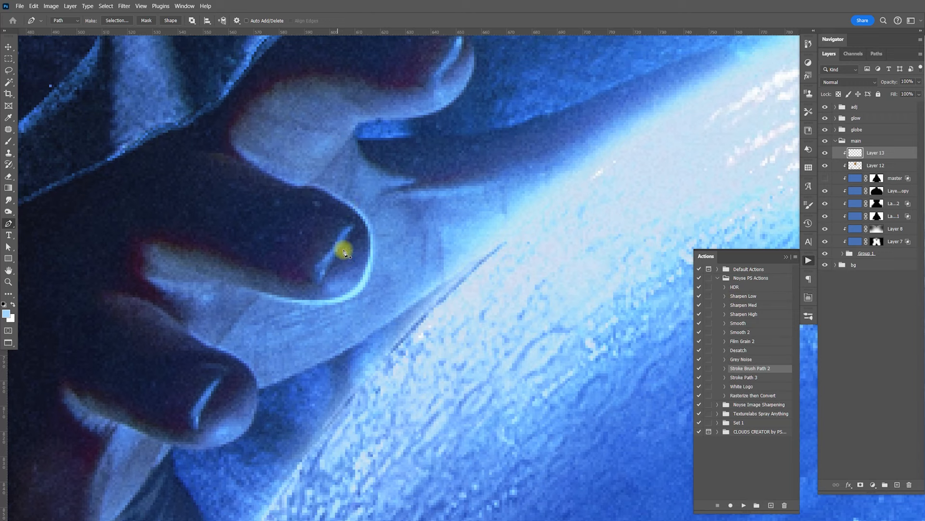
Trace the third finger's tip with an open Pen path and stroke it with Stroke Brush Path 2.
drag(352, 337, 422, 252)
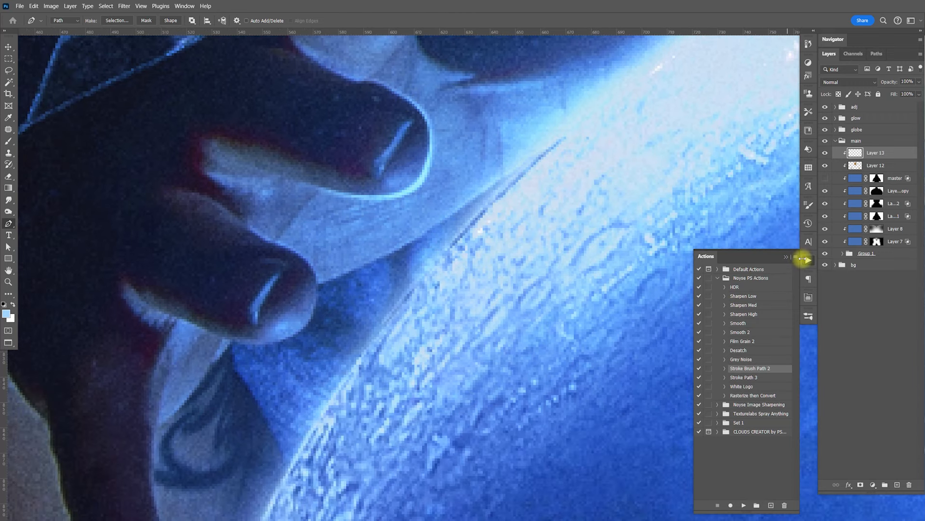
click(257, 235)
drag(313, 308, 283, 349)
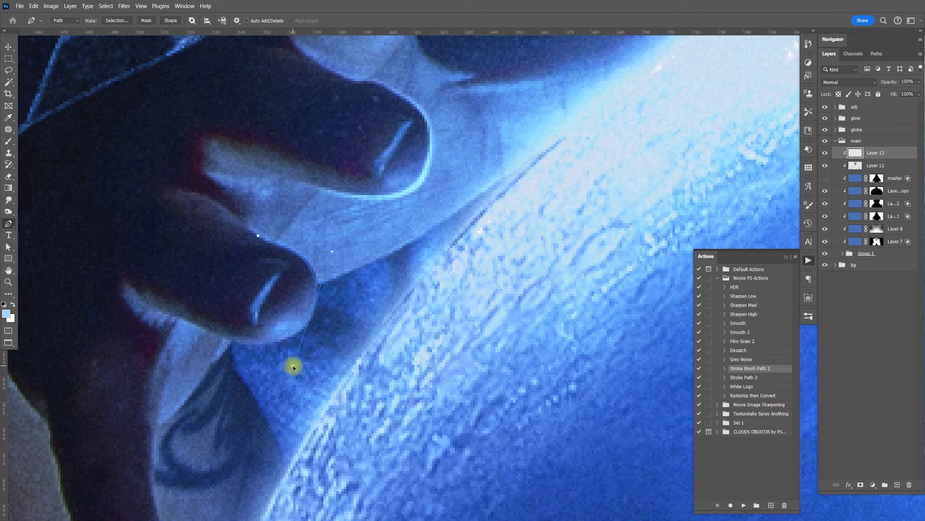
drag(290, 370, 291, 369)
mouse_move(222, 334)
mouse_down()
mouse_move(169, 316)
mouse_move(180, 310)
mouse_up()
click(744, 505)
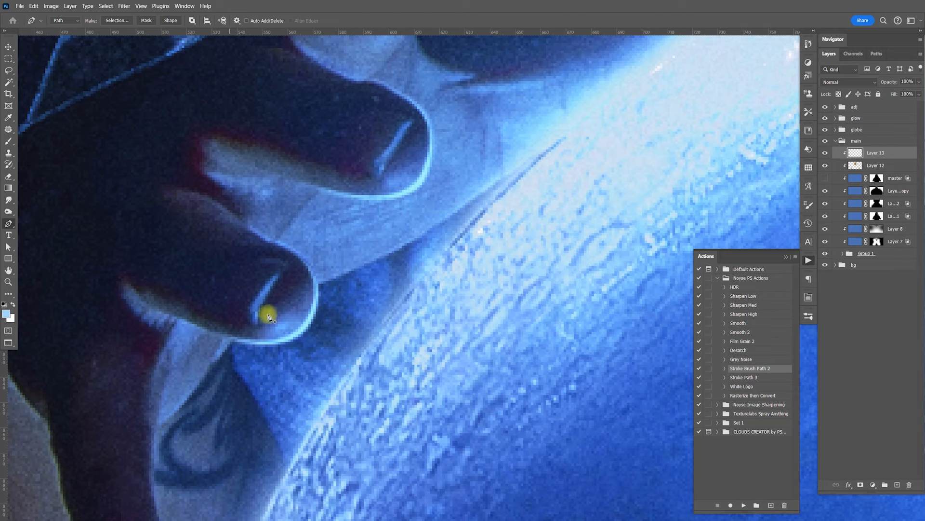
Trace the globe-facing edge and tip of the lowest, downward-pointing finger with the Pen and stroke the path using Stroke Brush Path 2.
drag(554, 255, 756, 140)
drag(600, 323, 591, 233)
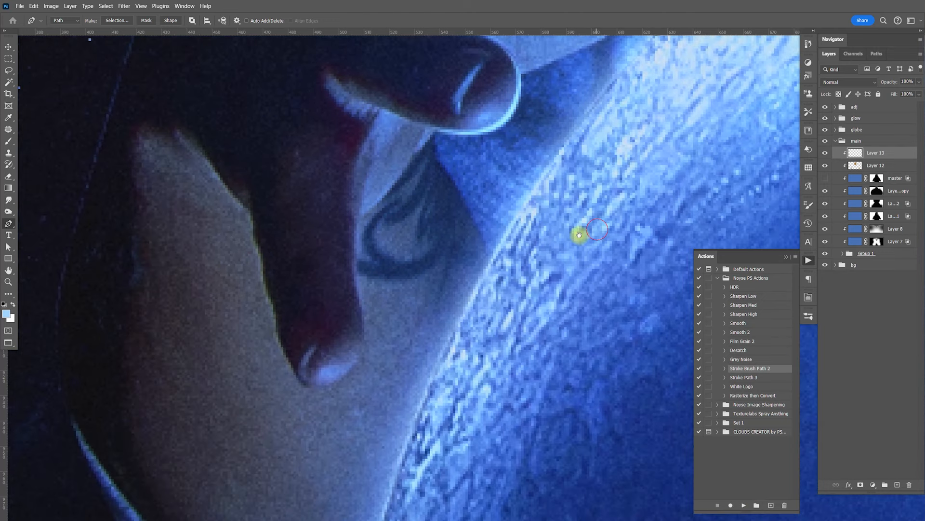
drag(360, 188, 354, 226)
drag(359, 315, 363, 346)
drag(312, 388, 280, 378)
click(289, 351)
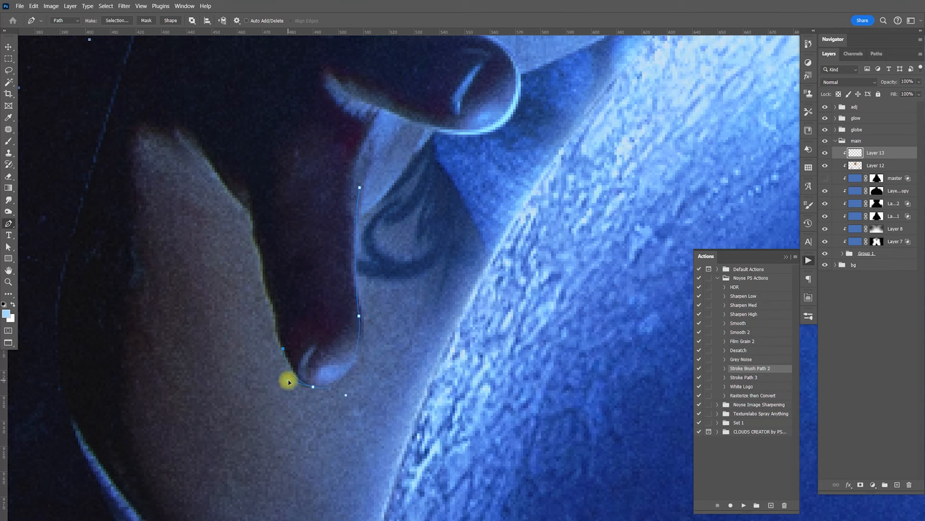
click(744, 506)
Trace the topmost finger's underside and tip with a Pen path and stroke it with Stroke Brush Path 2.
scroll(593, 320, down, 7)
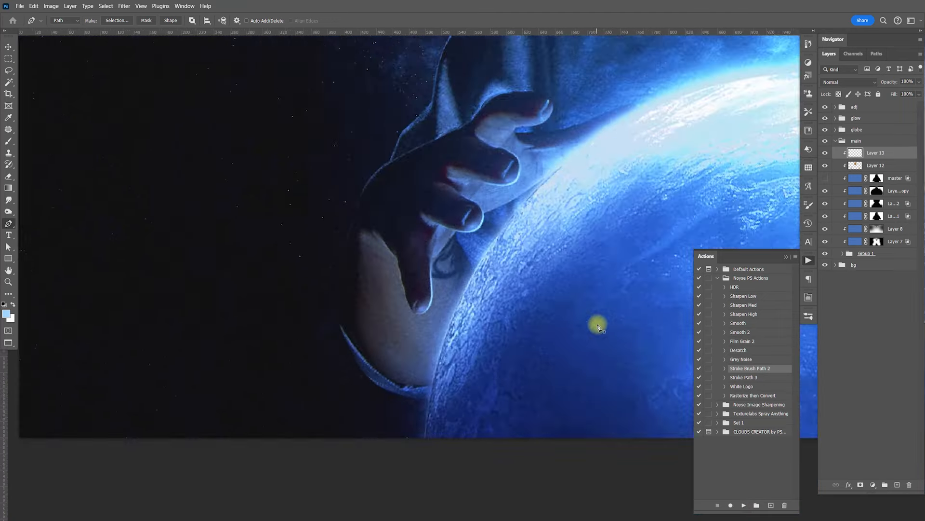
drag(611, 285, 516, 312)
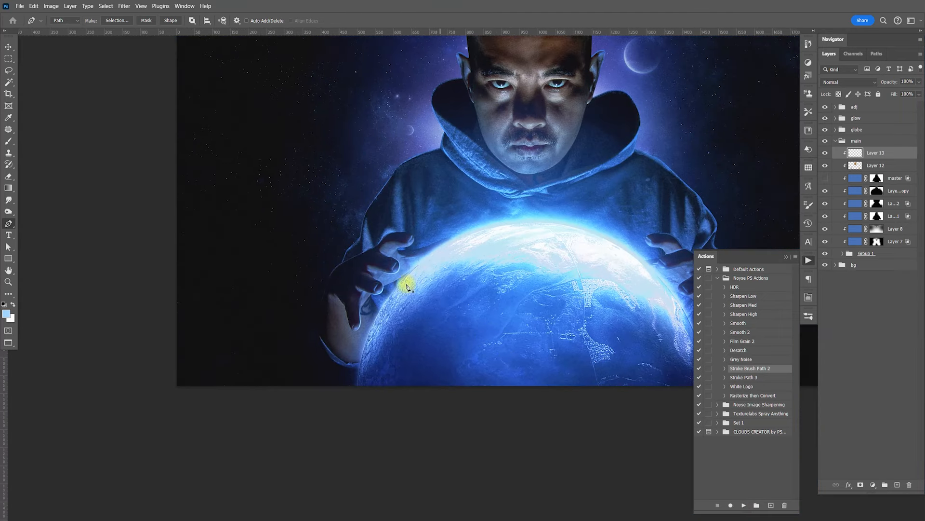
click(829, 156)
key(z)
drag(409, 244, 467, 270)
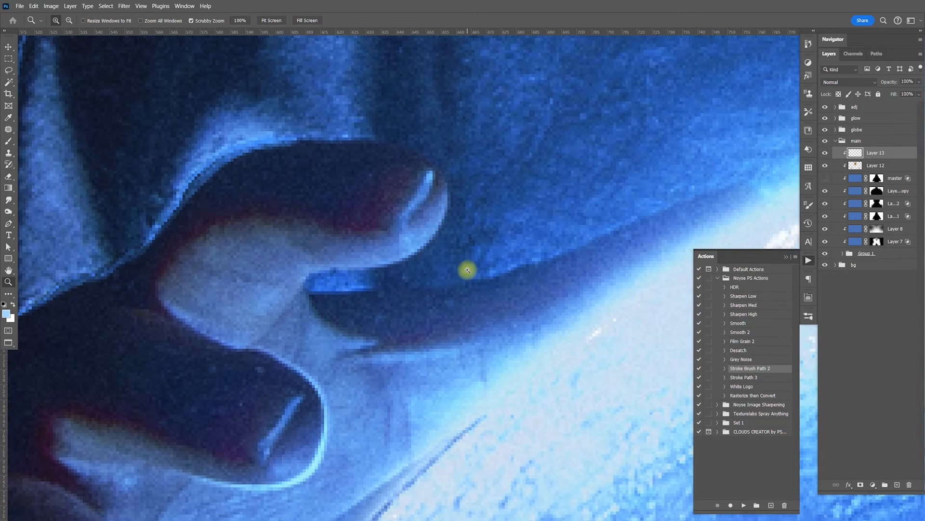
key(p)
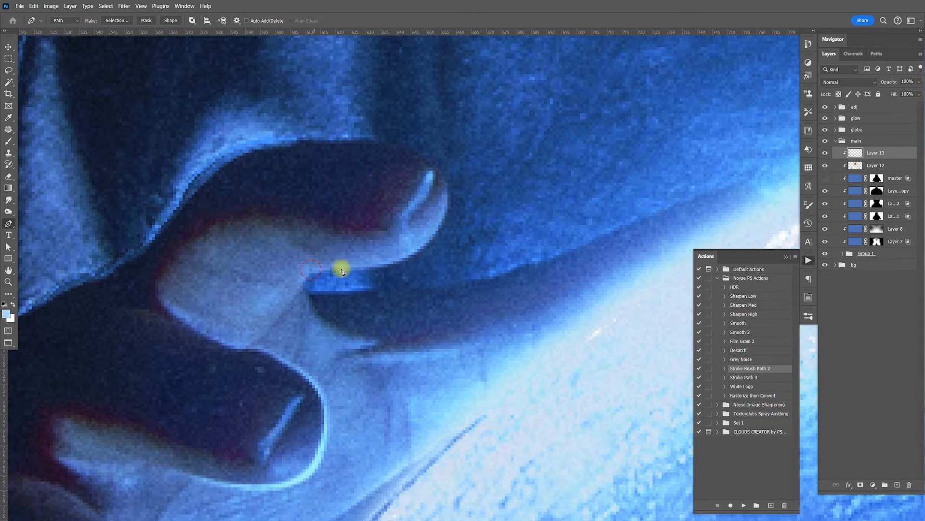
drag(421, 250, 439, 233)
drag(416, 154, 368, 130)
click(743, 504)
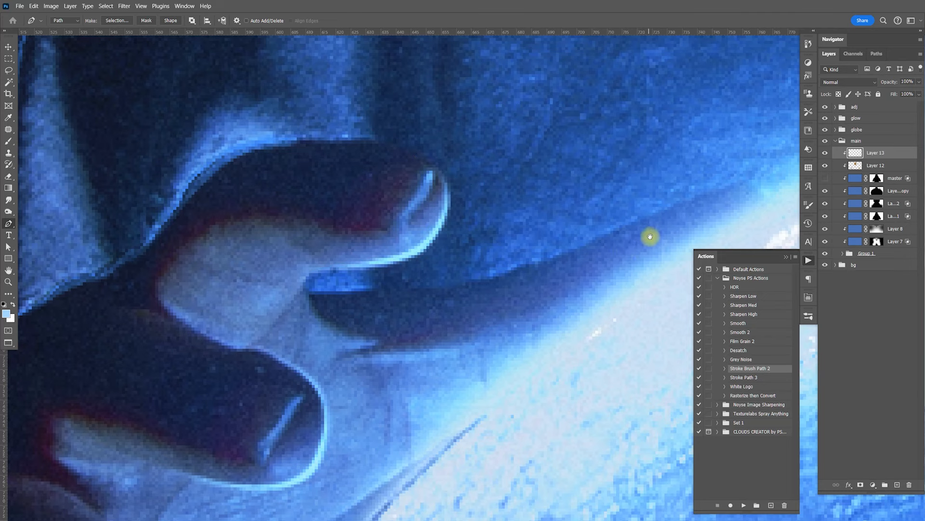
Trace the face's jawline and chin with an open Pen path and stroke it with Stroke Brush Path 2.
drag(566, 286, 402, 301)
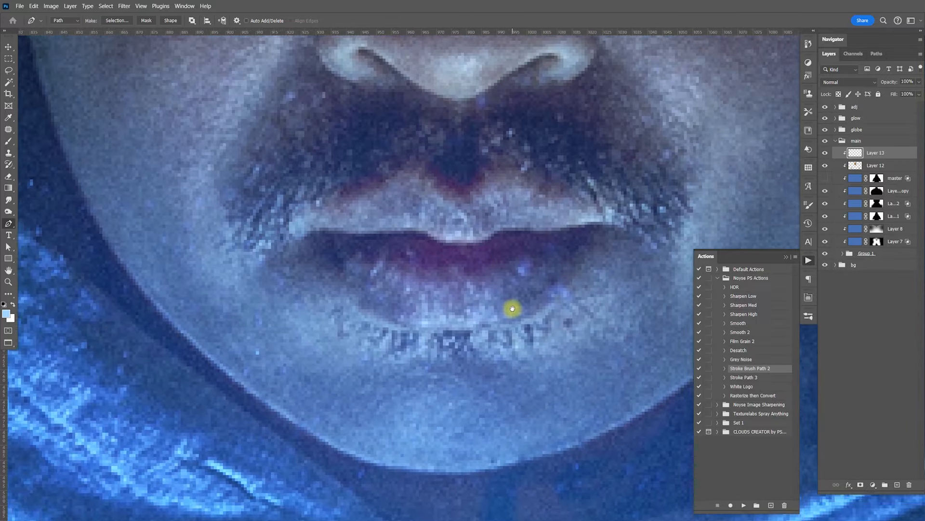
drag(512, 308, 514, 294)
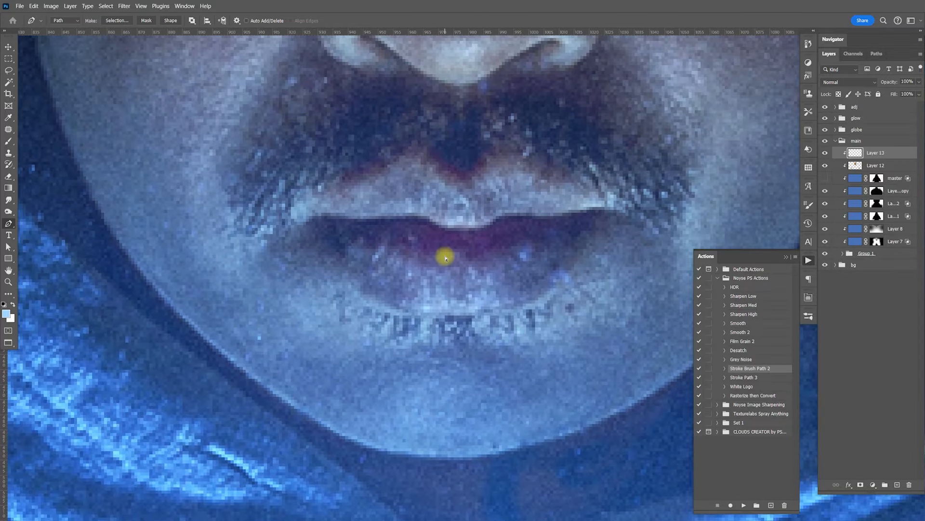
scroll(445, 257, down, 1)
scroll(445, 258, down, 3)
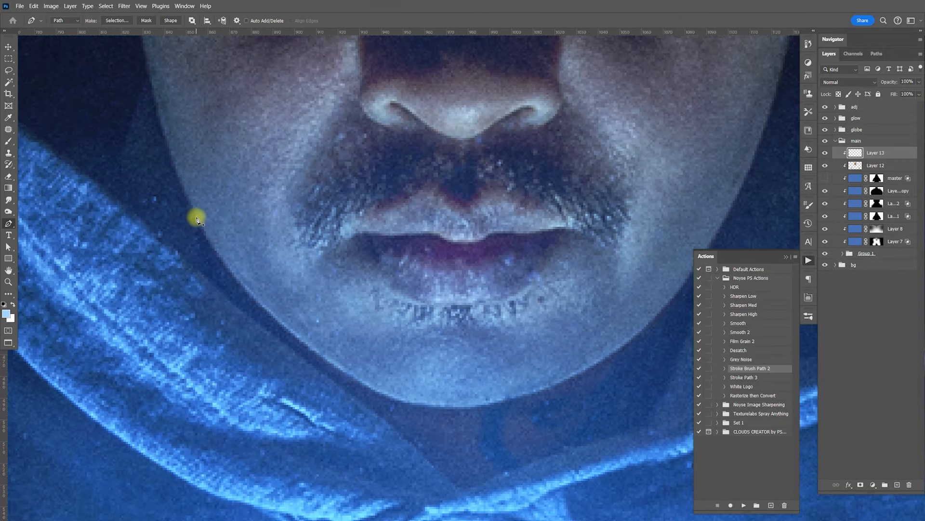
click(175, 164)
drag(307, 348, 310, 350)
drag(448, 405, 525, 408)
drag(637, 315, 490, 329)
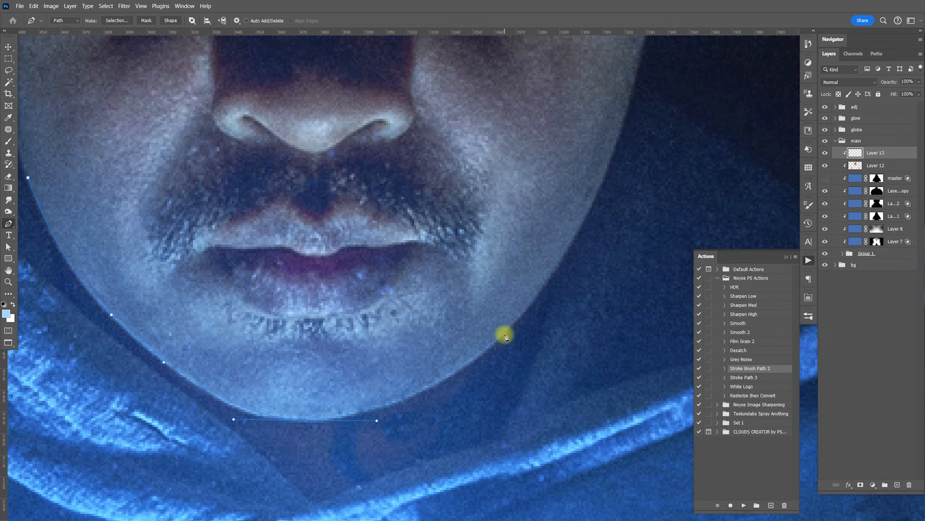
drag(534, 304, 535, 303)
drag(611, 159, 625, 116)
click(743, 505)
Trace the underside of the nose tip with the Pen and stroke the path using Stroke Brush Path 2.
drag(316, 150, 412, 227)
click(346, 192)
drag(412, 226, 438, 225)
click(480, 195)
click(744, 505)
Draw a Pen path along the bottom edge of the lower lip and stroke it with Stroke Brush Path 2.
click(332, 372)
click(397, 395)
click(422, 395)
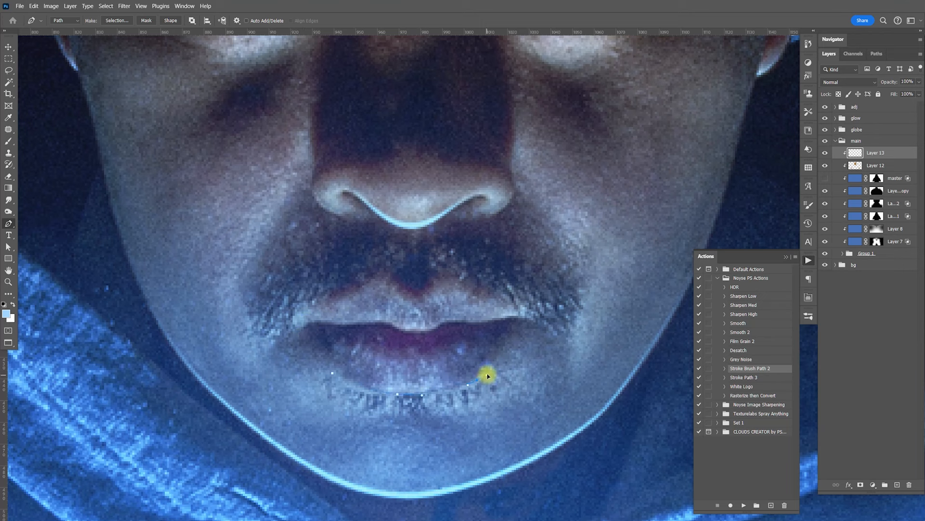
click(744, 505)
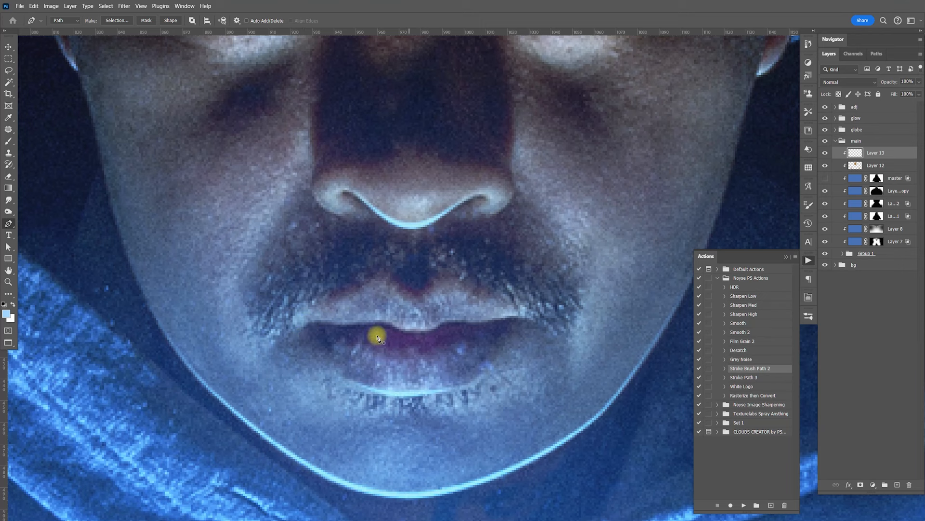
Trace the upper lip's lower edge with a Pen path and stroke it using Stroke Brush Path 2.
click(334, 323)
click(392, 323)
click(410, 330)
click(442, 322)
click(490, 318)
click(744, 505)
Trace the topmost finger's tip on the hand right of the globe and stroke the path with Stroke Brush Path 2.
mouse_move(579, 271)
mouse_down()
mouse_move(583, 322)
mouse_move(535, 302)
mouse_move(569, 361)
mouse_move(568, 326)
mouse_move(562, 345)
mouse_move(496, 302)
mouse_move(512, 281)
mouse_up()
click(504, 208)
drag(477, 252, 579, 296)
click(744, 505)
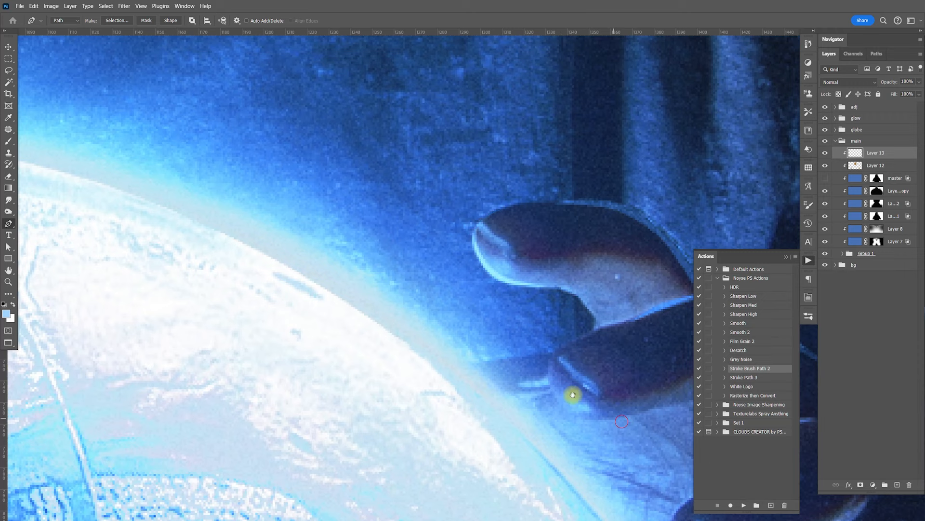
Draw a Pen path around the same hand's second finger's tip and lower edge, and stroke it with Stroke Brush Path 2.
drag(614, 417, 423, 316)
click(381, 239)
drag(347, 285, 355, 314)
drag(422, 321, 442, 318)
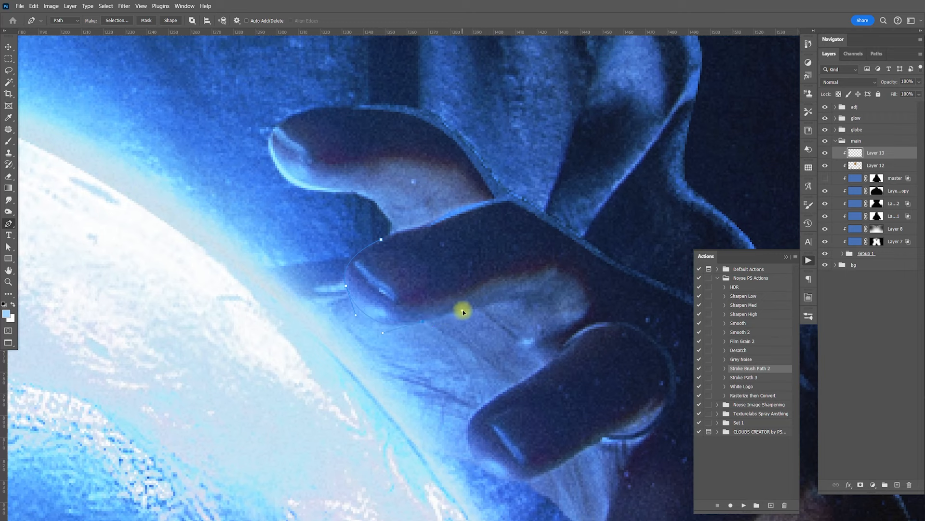
click(744, 505)
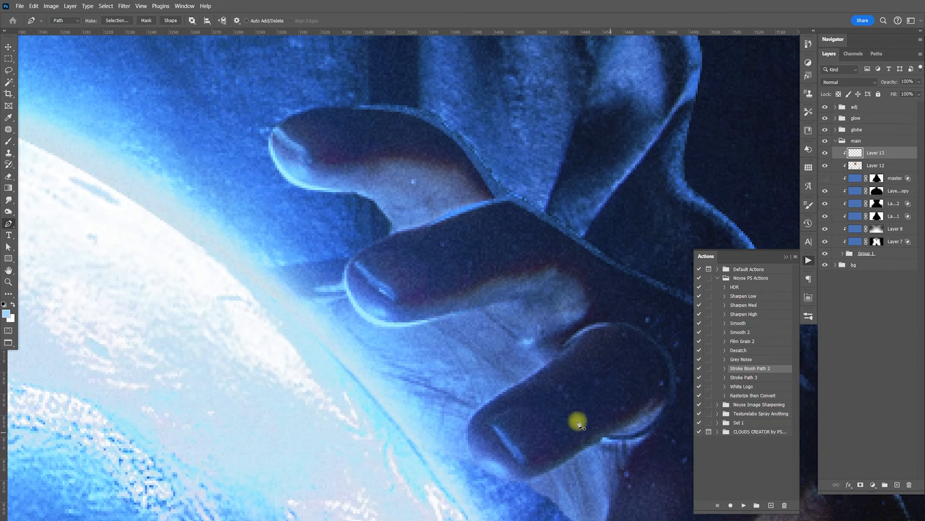
Trace the third finger's tip on the hand right of the globe and stroke it with Stroke Brush Path 2.
drag(500, 413, 425, 302)
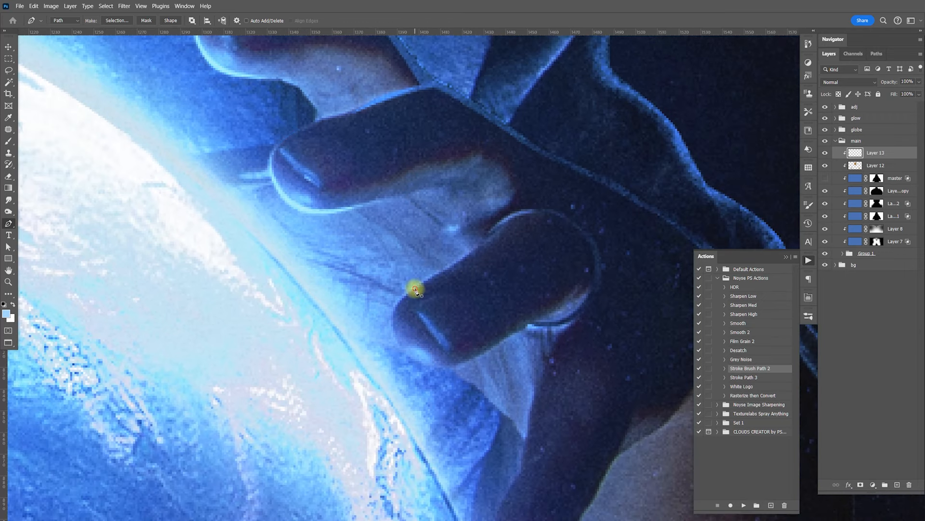
click(415, 287)
drag(398, 343, 466, 361)
click(743, 505)
Trace the downward-pointing finger's globe-facing edge and tip on this hand, and stroke the path with Stroke Brush Path 2.
mouse_move(558, 389)
mouse_down()
mouse_move(491, 189)
mouse_move(466, 205)
mouse_up()
drag(457, 271, 450, 288)
drag(437, 362, 458, 384)
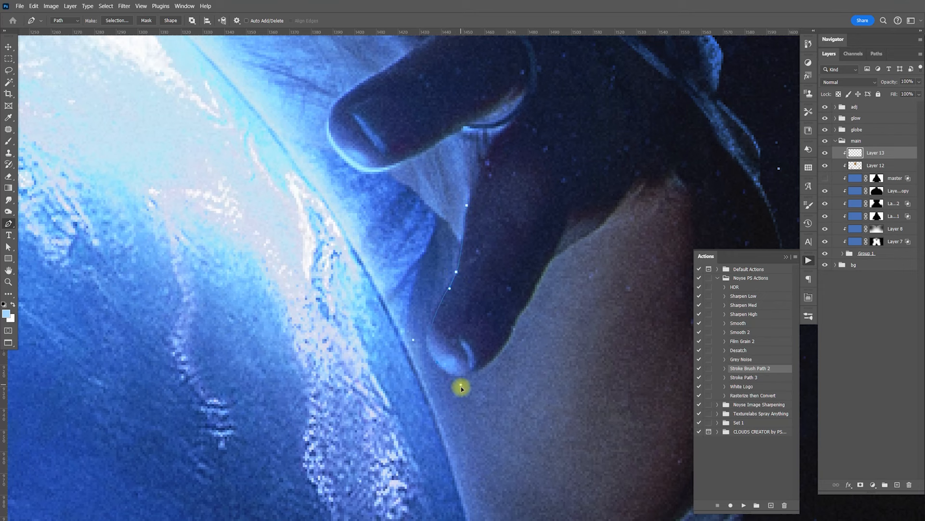
drag(506, 338, 524, 310)
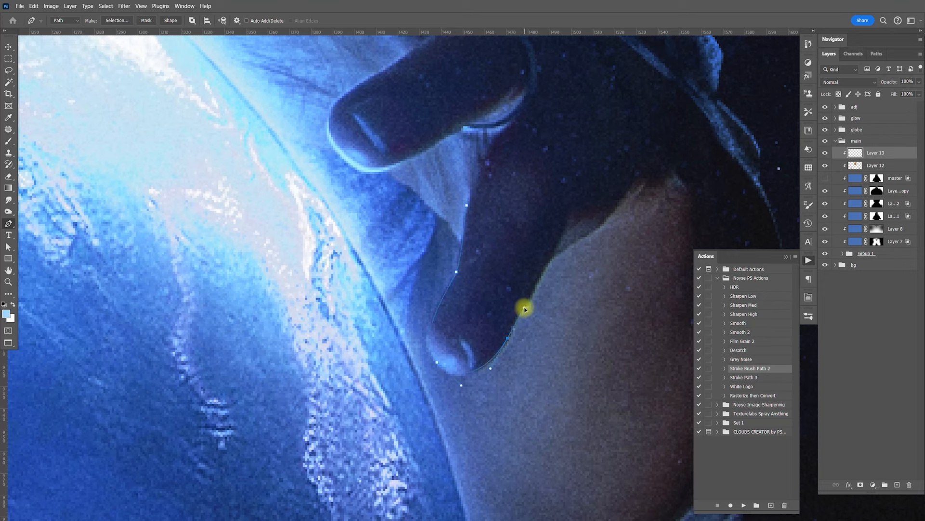
click(743, 504)
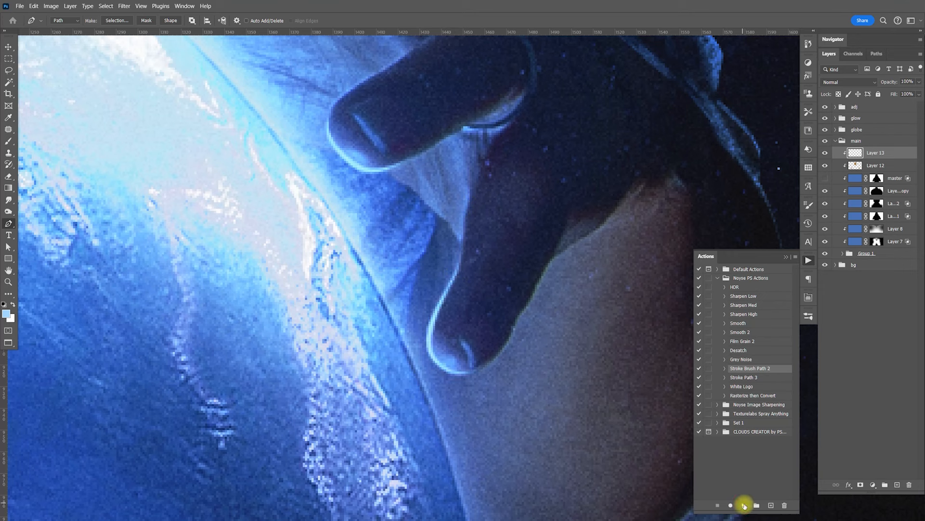
Add a layer mask to Layer 13 and close the list of recorded actions.
key(ctrl+minus)
key(ctrl+minus)
key(ctrl+minus)
key(ctrl+minus)
key(ctrl+minus)
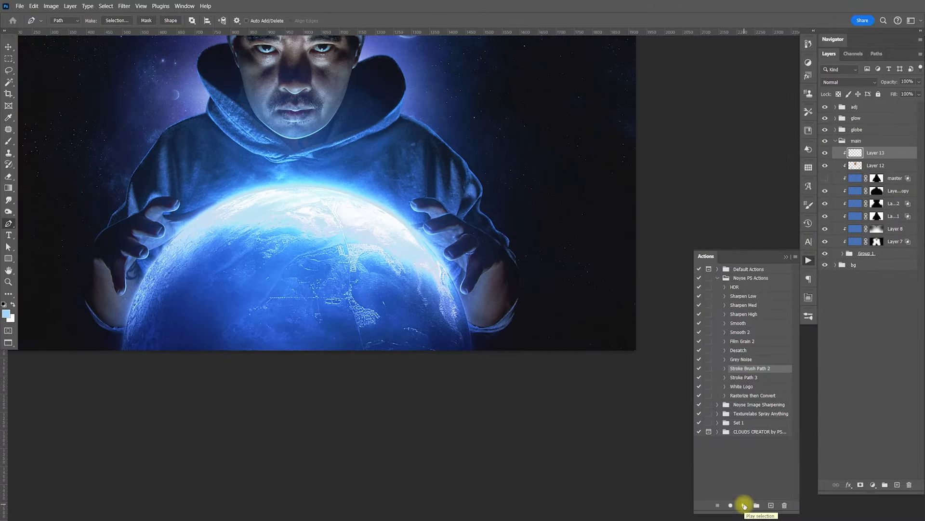
drag(420, 184, 502, 258)
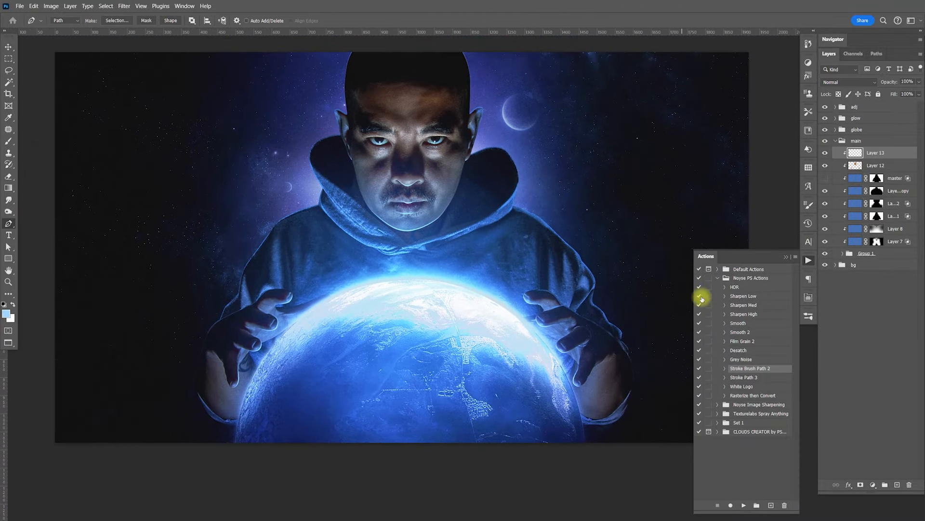
click(861, 486)
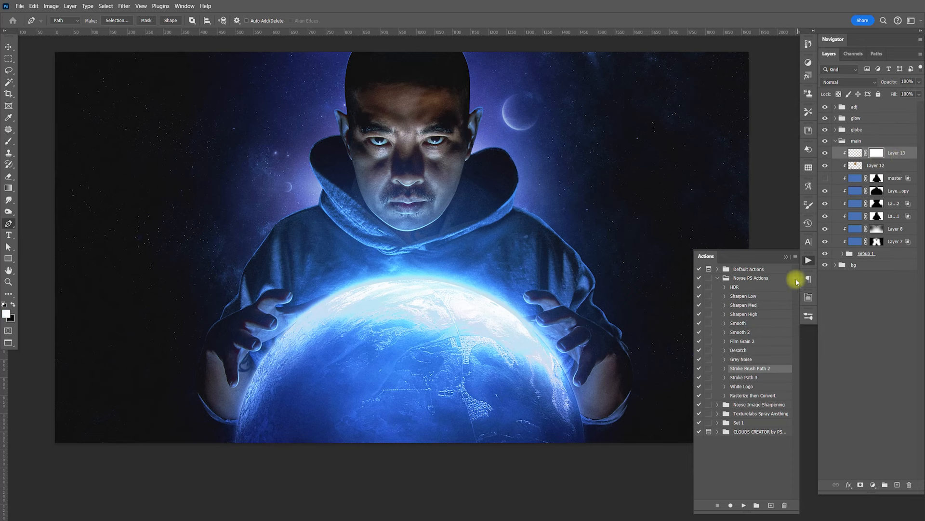
click(809, 260)
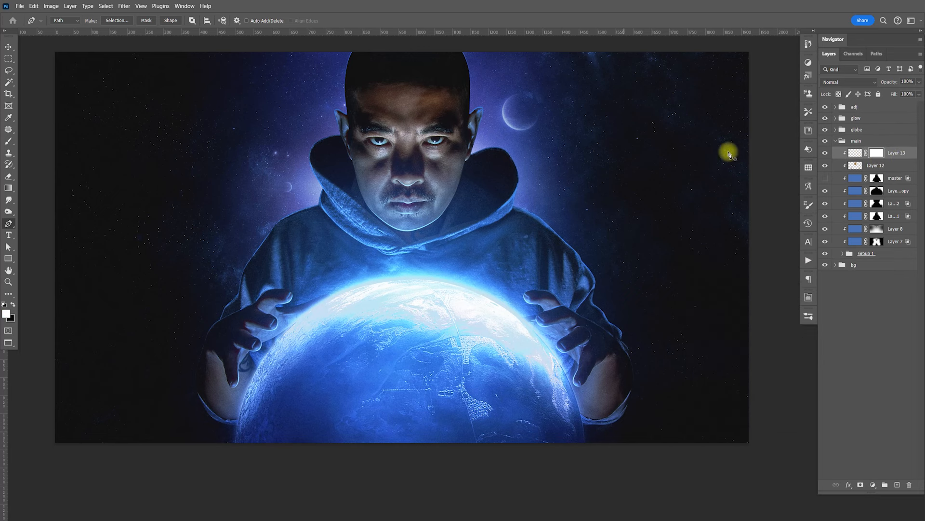
Paint a black dab over the middle of the face on Layer 13's mask with a greatly enlarged brush.
key(b)
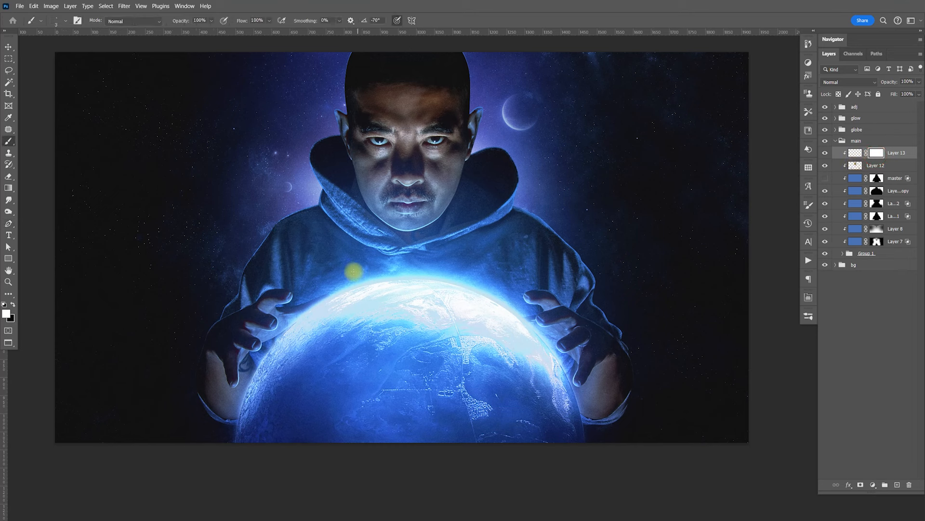
click(13, 304)
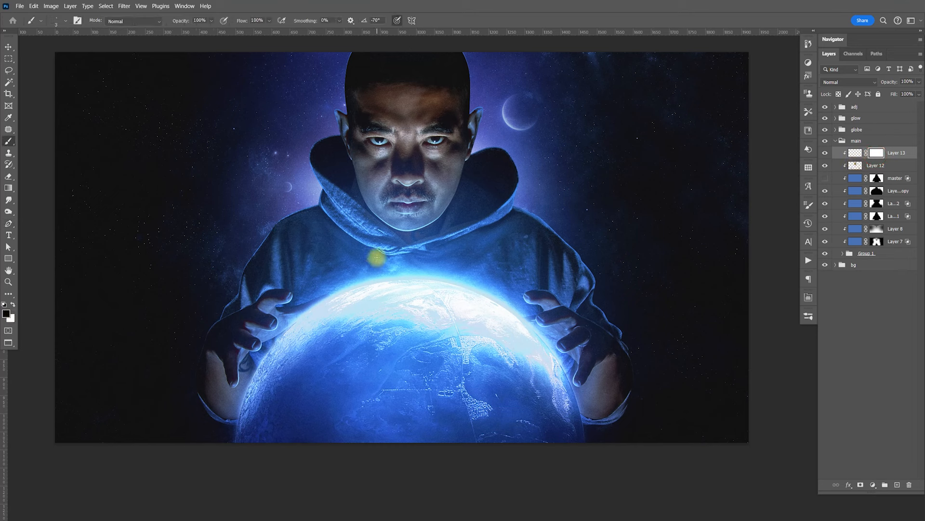
key(bracketright)
key(bracketright)
key(bracketright)
key(bracketright)
key(bracketright)
key(bracketright)
key(bracketright)
key(bracketright)
key(bracketright)
key(bracketright)
key(bracketright)
key(bracketright)
key(bracketright)
key(bracketright)
key(bracketright)
click(404, 157)
click(854, 152)
key(v)
drag(695, 350, 759, 355)
key(ctrl)
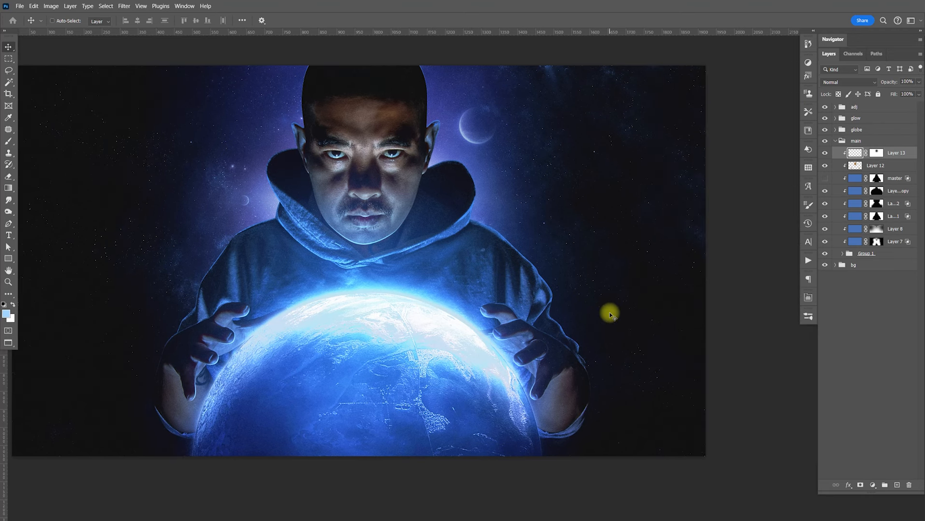
Open the globe group and compare the image with Layer 2 and the Screen layer hidden and shown.
click(837, 141)
click(836, 129)
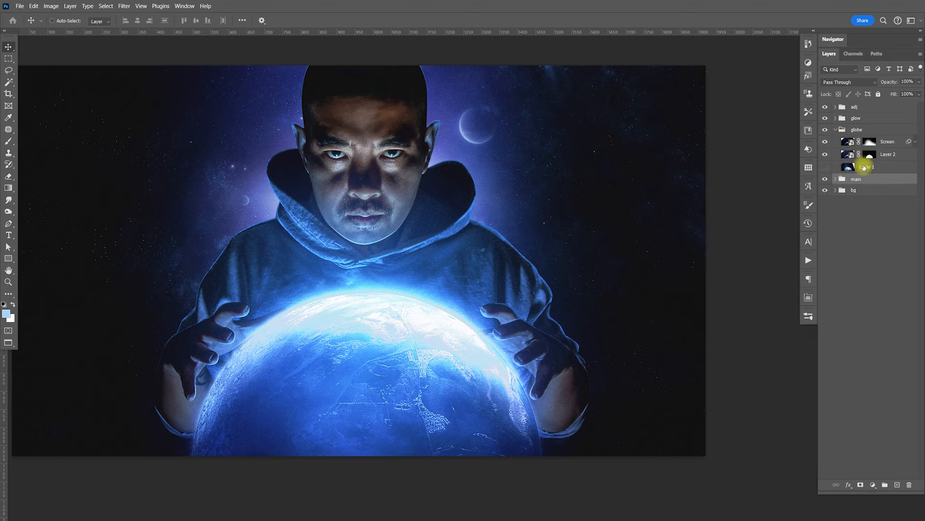
click(887, 155)
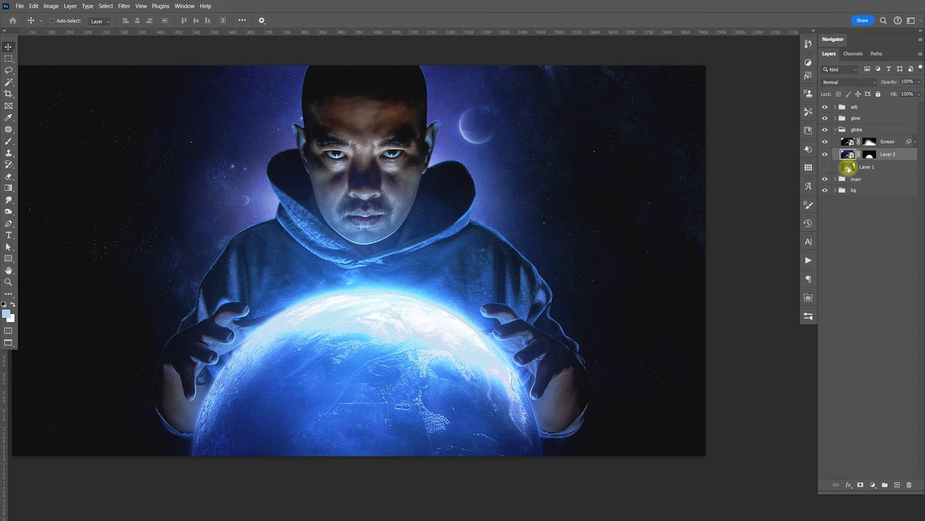
click(825, 155)
click(825, 156)
click(826, 142)
click(826, 142)
click(826, 142)
click(825, 154)
click(825, 154)
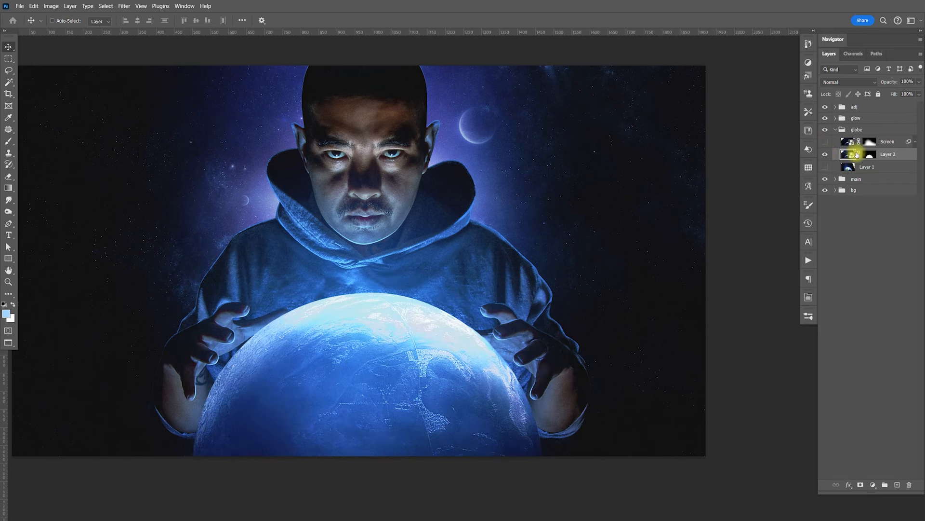
click(825, 142)
Duplicate Layer 2 as a rasterized copy without its mask and scale the copy down to a small globe.
key(ctrl+j)
right_click(850, 154)
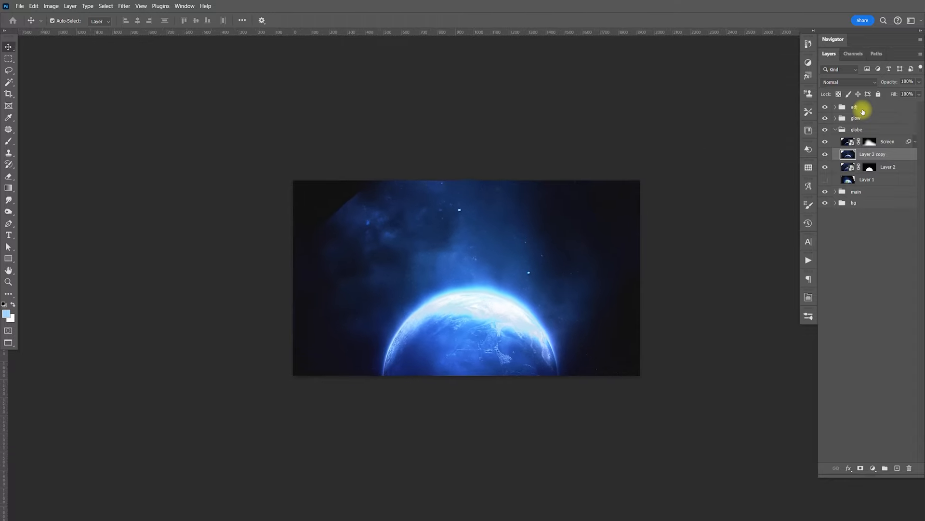
key(ctrl+minus)
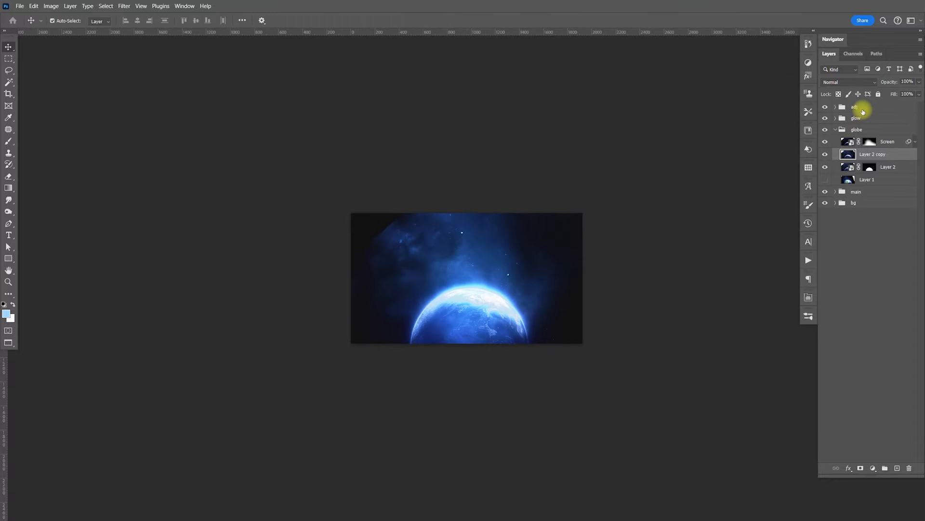
key(ctrl+t)
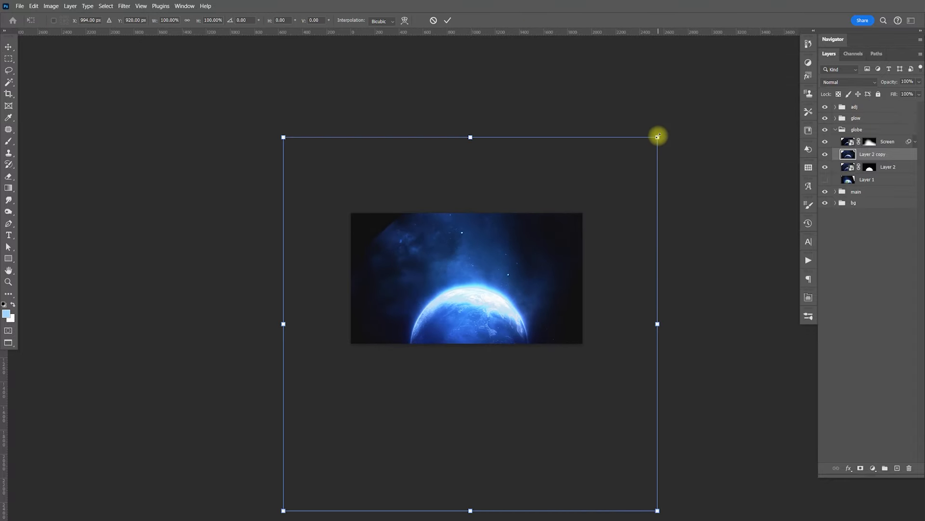
drag(658, 134, 491, 303)
key(Return)
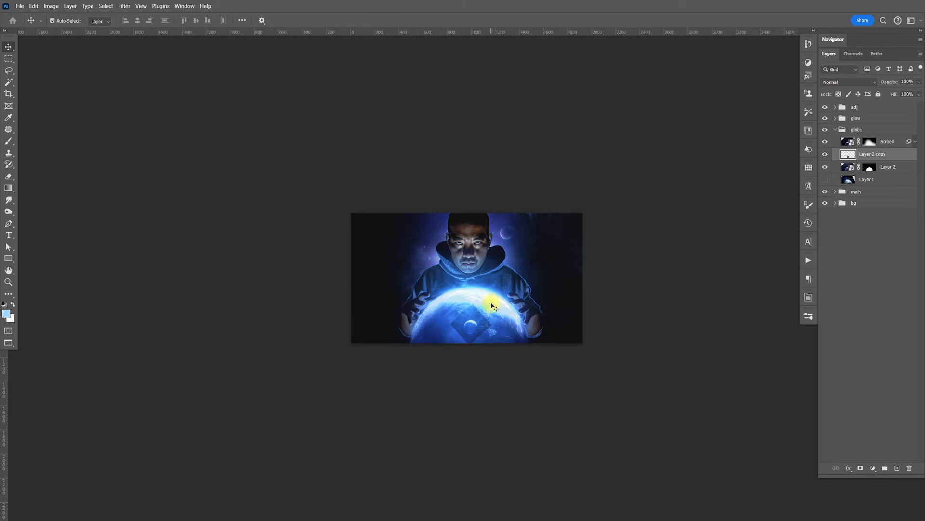
key(ctrl+0)
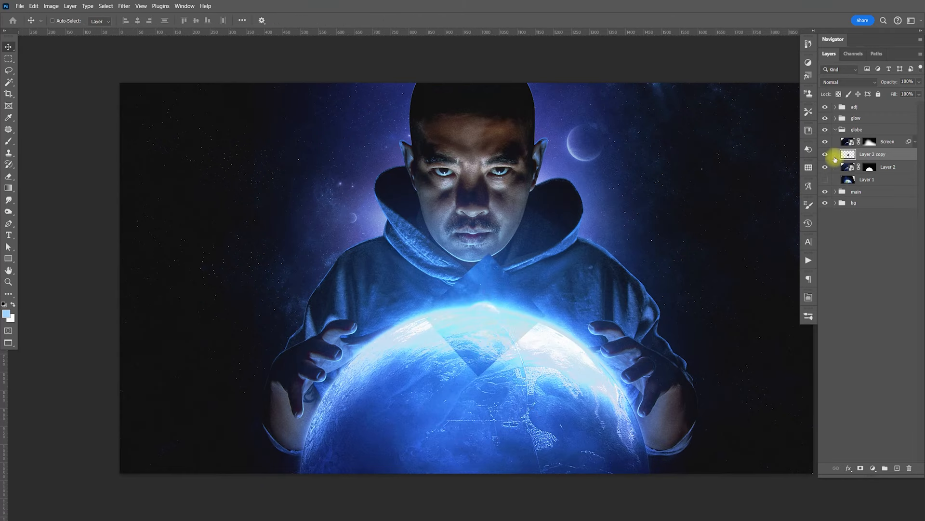
Move the small globe copy to the top of the main group and set its blend mode to Screen.
click(836, 191)
drag(878, 153, 878, 198)
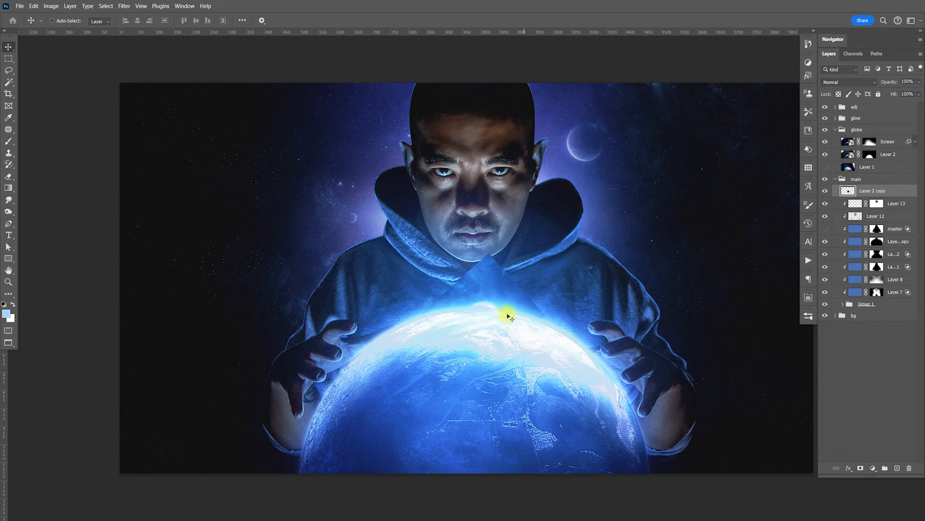
click(847, 84)
click(836, 166)
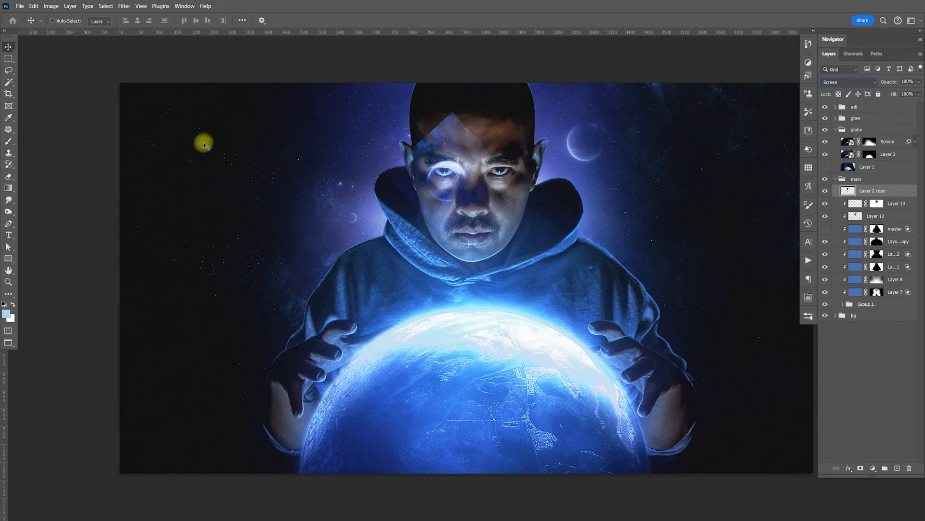
Shrink the small globe copy and fit it over the iris of the eye on the image's left as a reflection.
key(ctrl+plus)
key(ctrl+plus)
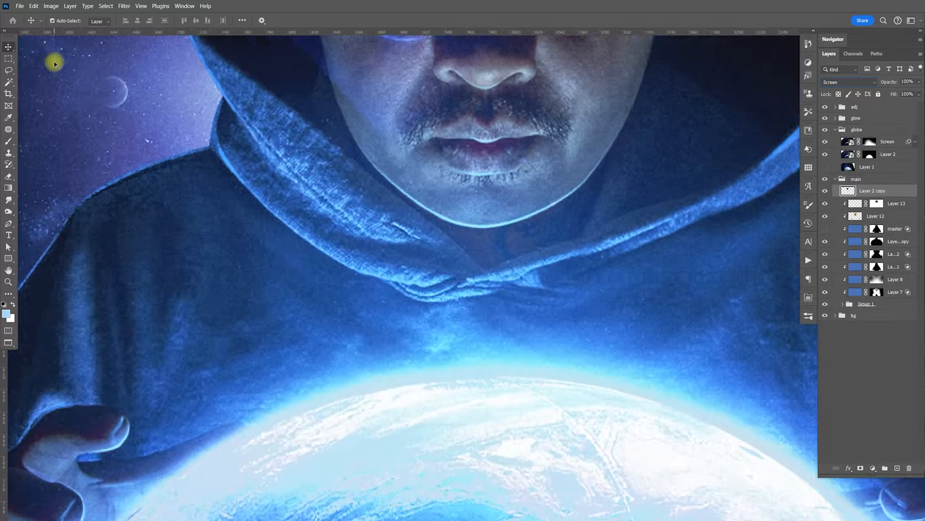
key(ctrl+plus)
drag(469, 155, 483, 269)
drag(481, 228, 479, 261)
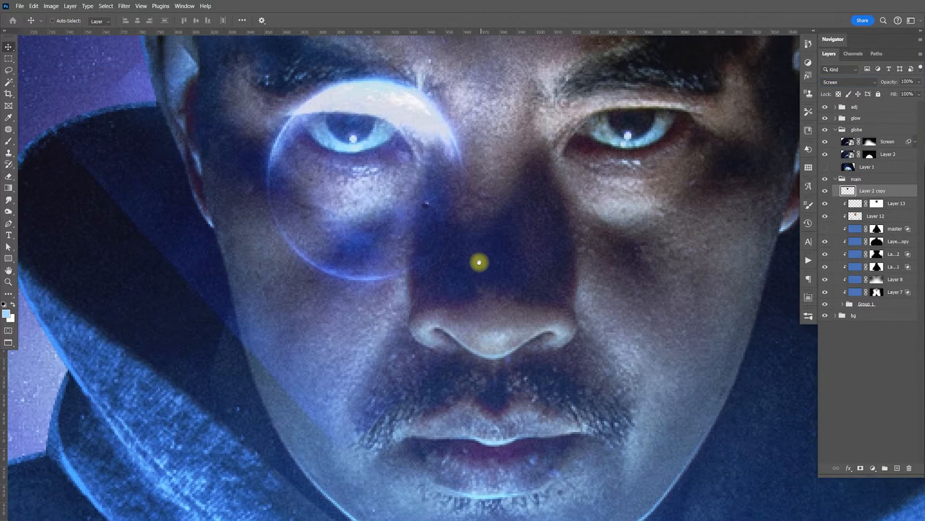
key(ctrl+t)
drag(674, 206, 434, 222)
drag(373, 228, 370, 226)
key(Return)
Set the globe reflection's opacity to 54% and place a duplicate over the other eye's iris.
click(919, 81)
drag(911, 89, 889, 93)
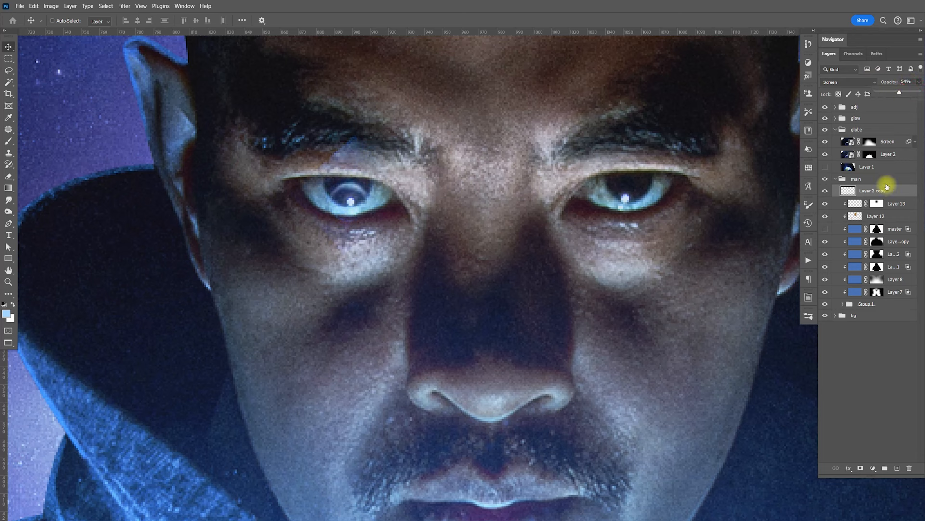
key(ctrl+j)
drag(361, 207, 642, 211)
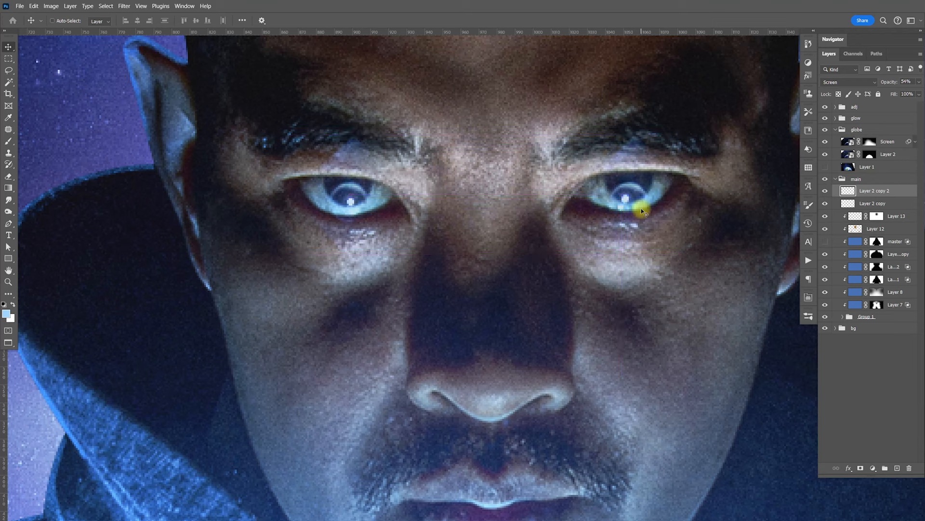
Set both globe reflection layers to Normal blend mode at 100% opacity.
shift+click(873, 203)
click(854, 84)
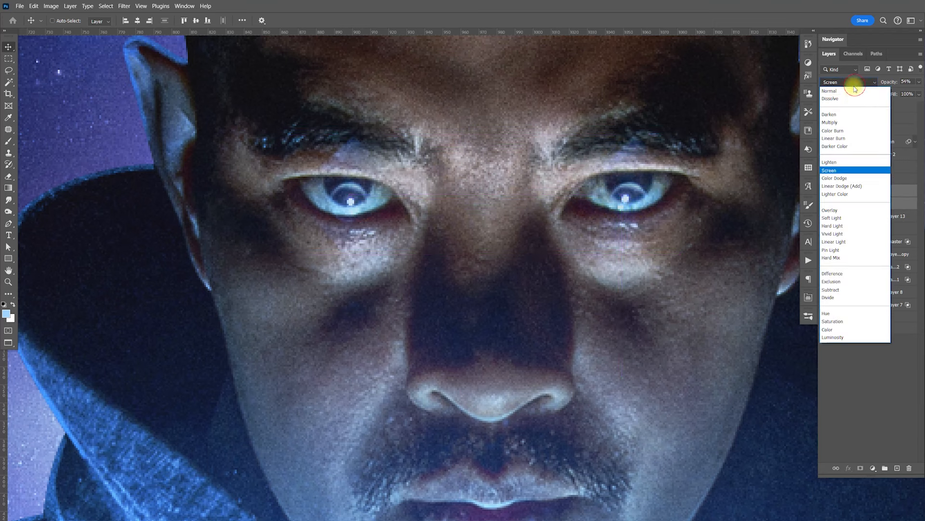
click(853, 86)
click(919, 82)
drag(908, 97, 923, 97)
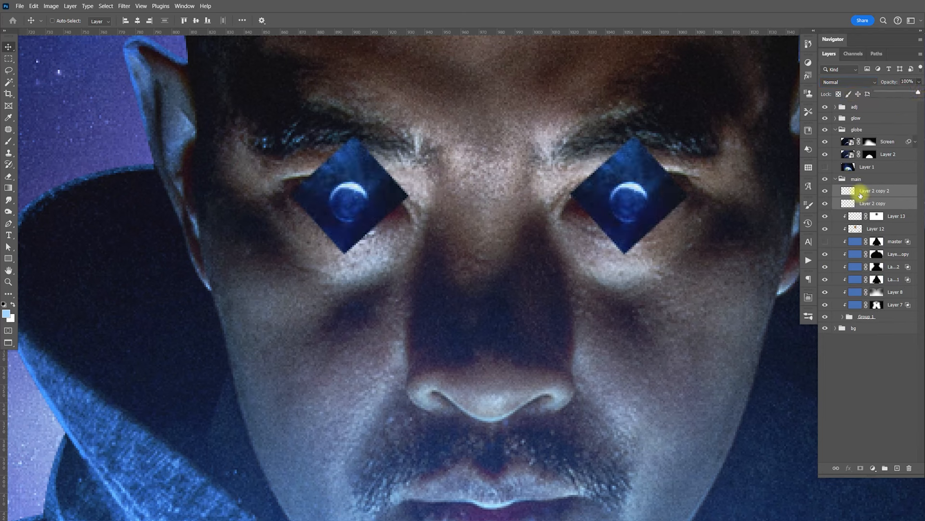
Group the two globe reflection layers and hide the group's contents with a black layer mask.
key(ctrl+g)
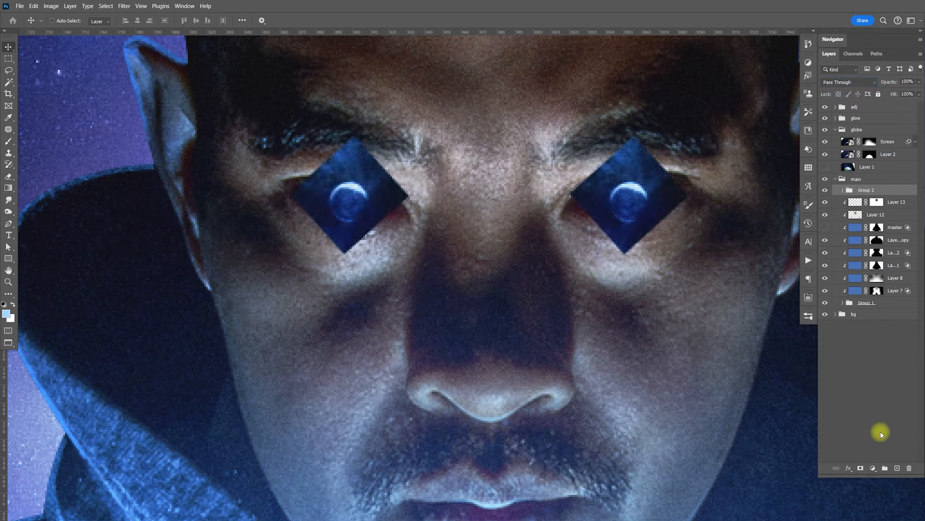
click(860, 467)
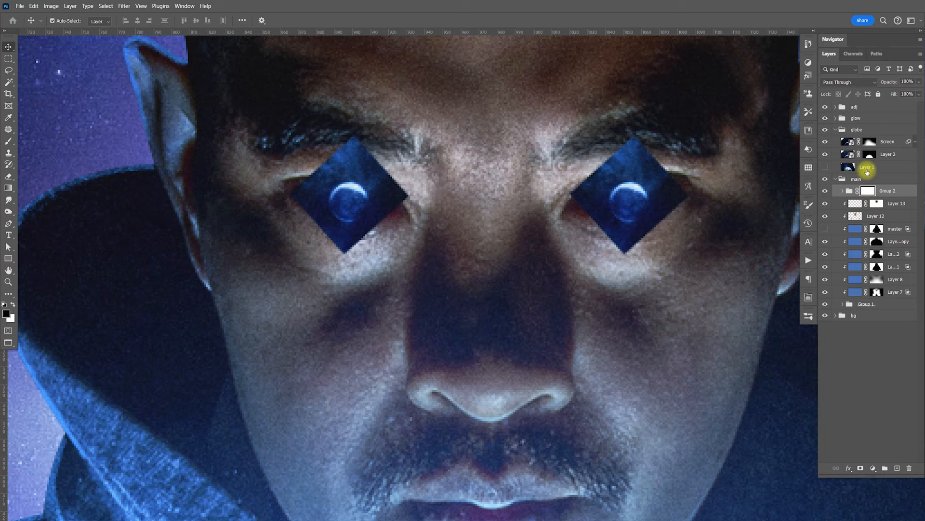
key(z)
mouse_move(362, 200)
mouse_down()
mouse_move(411, 221)
mouse_move(377, 203)
mouse_up()
key(b)
key(x)
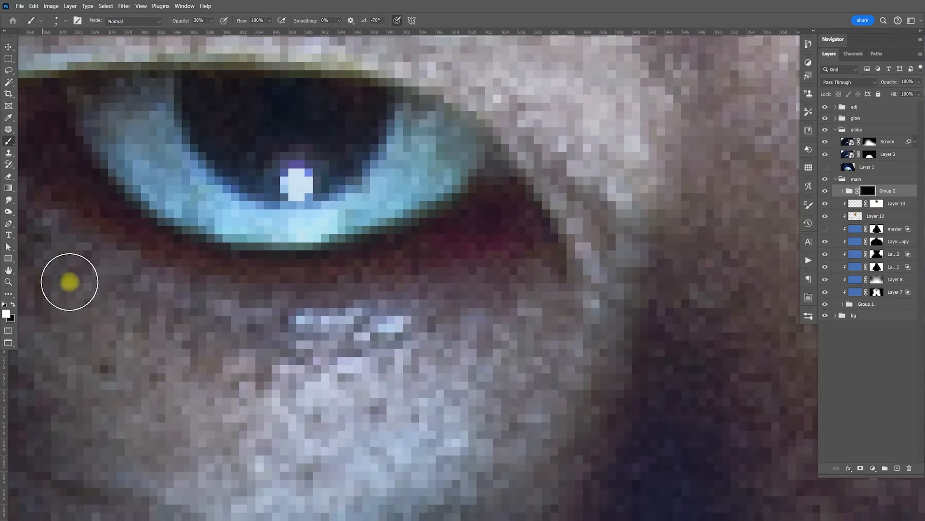
Paint white at 30% brush opacity on the group's mask to faintly reveal the reflections in both pupils.
mouse_move(243, 128)
mouse_down()
mouse_move(325, 128)
mouse_move(298, 163)
mouse_move(282, 166)
mouse_move(242, 141)
mouse_move(227, 114)
mouse_move(341, 124)
mouse_up()
drag(450, 159, 430, 267)
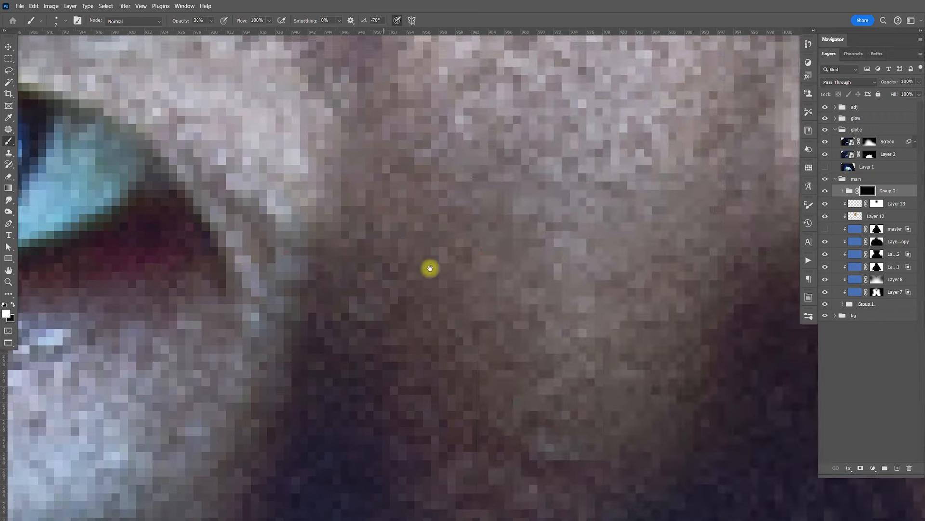
mouse_move(556, 279)
mouse_down()
mouse_move(544, 298)
mouse_move(501, 311)
mouse_up()
mouse_move(424, 202)
mouse_down()
mouse_move(506, 196)
mouse_move(464, 246)
mouse_move(470, 235)
mouse_move(416, 196)
mouse_move(523, 199)
mouse_move(487, 239)
mouse_move(434, 217)
mouse_move(469, 247)
mouse_move(455, 250)
mouse_move(434, 212)
mouse_up()
Raise the brush opacity to 100% and paint the mask white inside both pupils with a smaller brush.
click(211, 21)
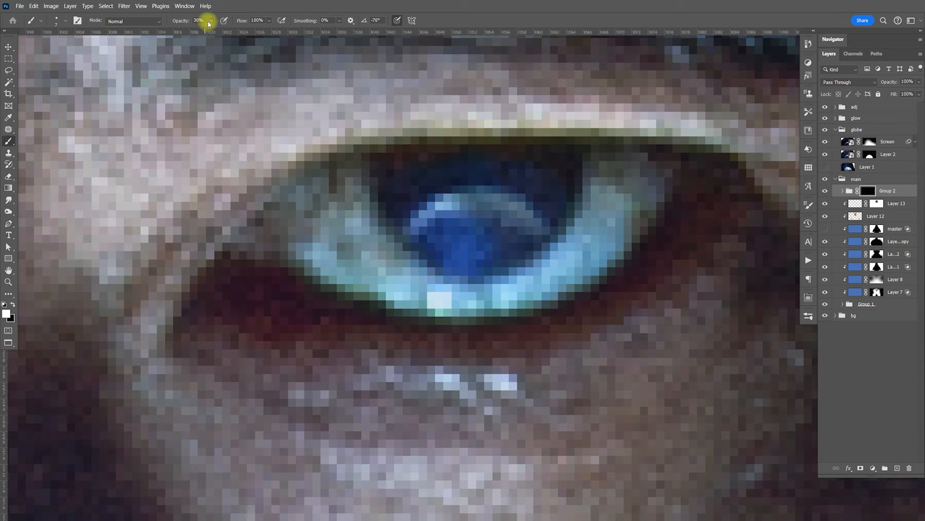
drag(212, 32, 251, 30)
mouse_move(439, 175)
mouse_down()
mouse_move(471, 227)
mouse_move(407, 188)
mouse_move(531, 178)
mouse_move(544, 194)
mouse_move(466, 242)
mouse_up()
key(bracketleft)
key(bracketleft)
key(bracketleft)
drag(421, 211, 514, 211)
drag(297, 231, 473, 268)
mouse_move(151, 182)
mouse_down()
mouse_move(189, 164)
mouse_move(276, 169)
mouse_move(284, 184)
mouse_move(221, 237)
mouse_move(155, 213)
mouse_move(137, 200)
mouse_up()
drag(290, 210, 289, 191)
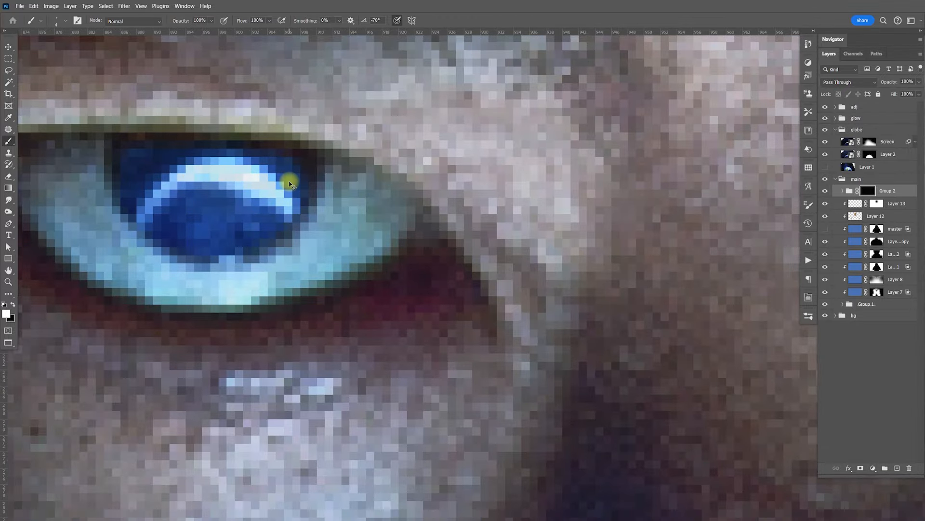
Try the Screen blend mode on the two globe reflection layers inside Group 2.
key(ctrl+1)
key(v)
key(ctrl+0)
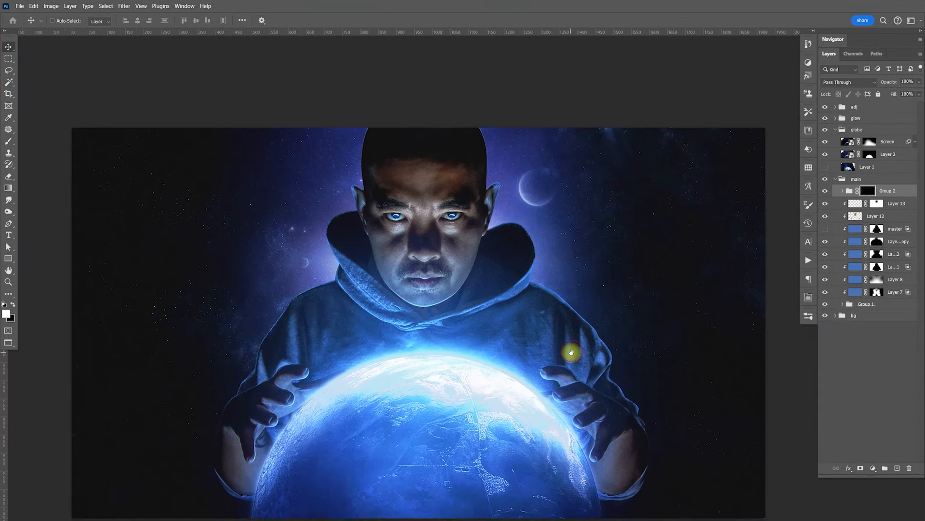
mouse_move(919, 82)
mouse_down()
mouse_move(871, 96)
mouse_move(921, 94)
mouse_up()
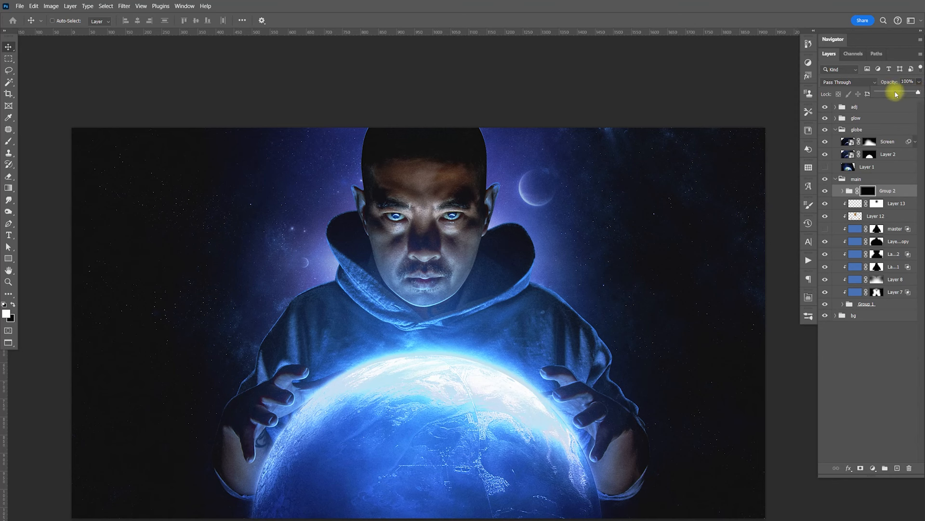
click(842, 190)
click(878, 204)
shift+click(879, 217)
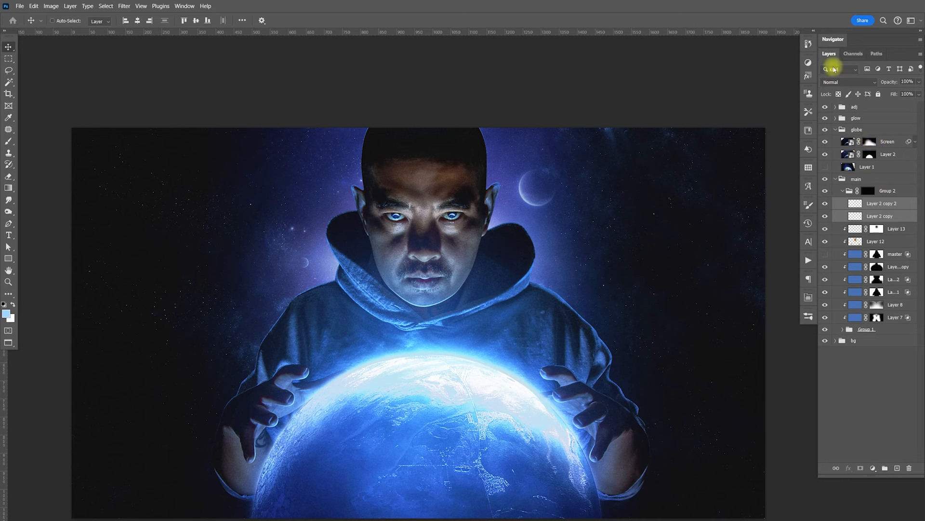
click(848, 82)
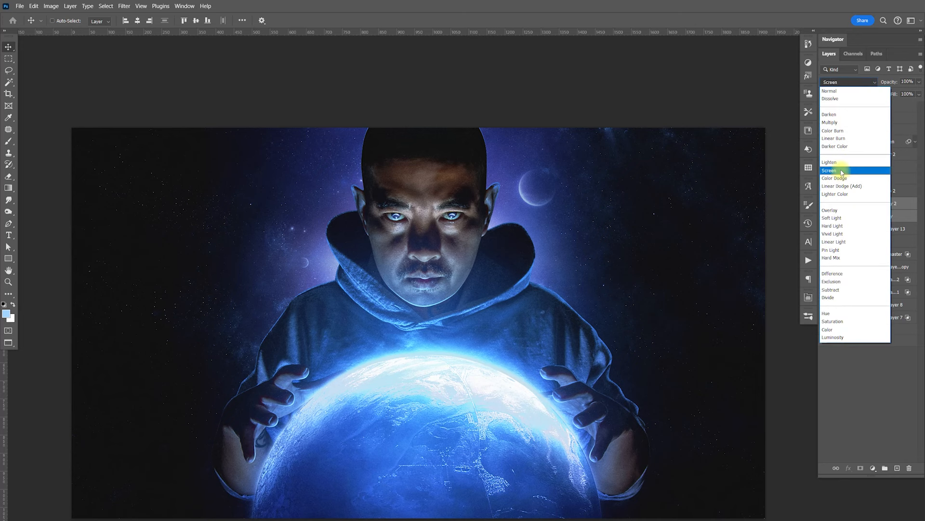
click(841, 171)
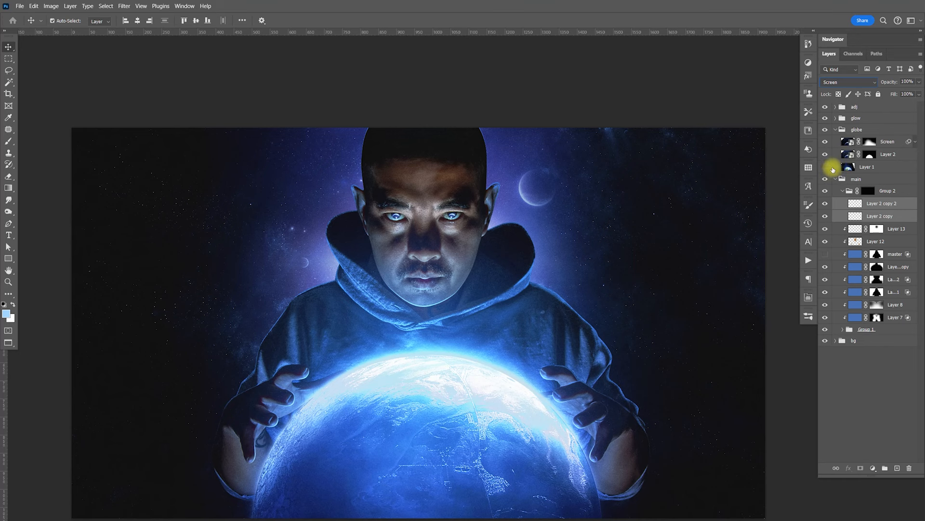
Compare Soft Light and Screen on the two reflection layers and return them to Normal.
click(839, 82)
click(840, 219)
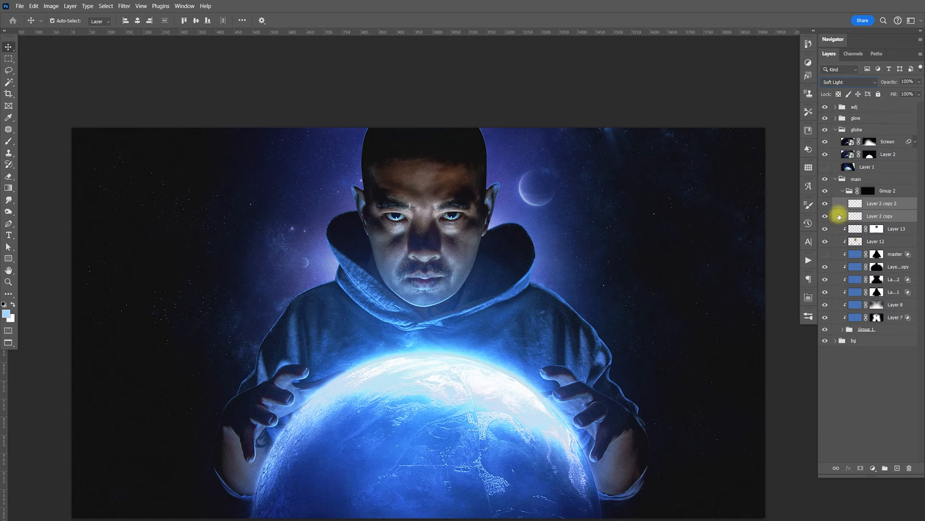
click(845, 84)
click(838, 170)
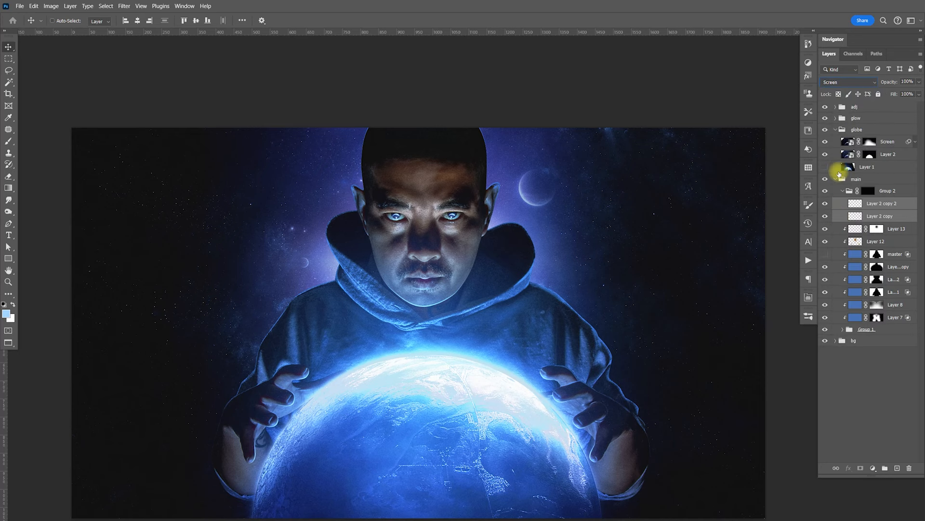
drag(537, 337, 558, 302)
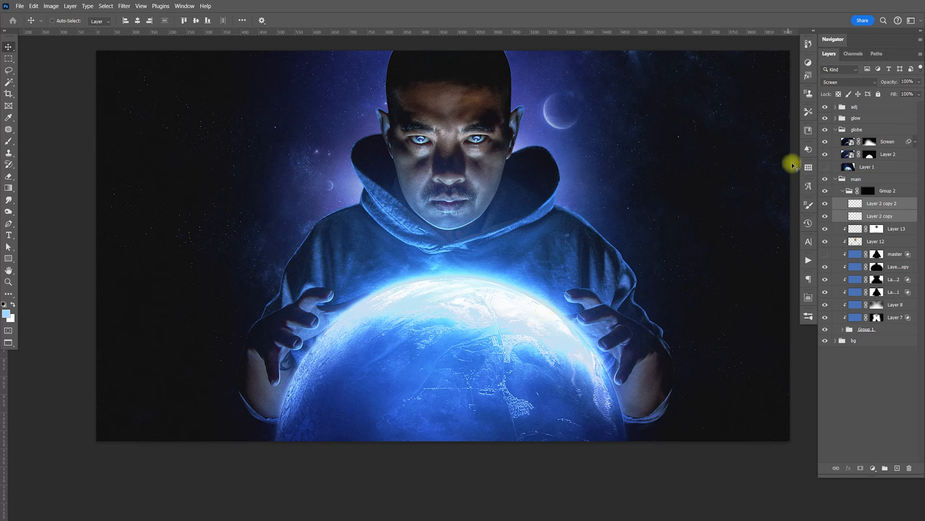
click(846, 82)
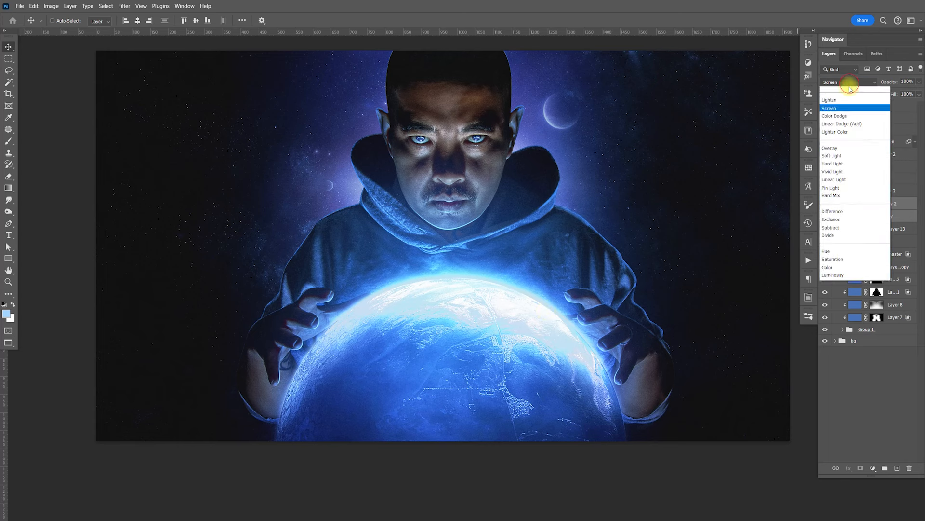
click(841, 89)
Try painting Group 2's mask white across both whole eyes to extend the globe reflections beyond the pupils.
click(871, 193)
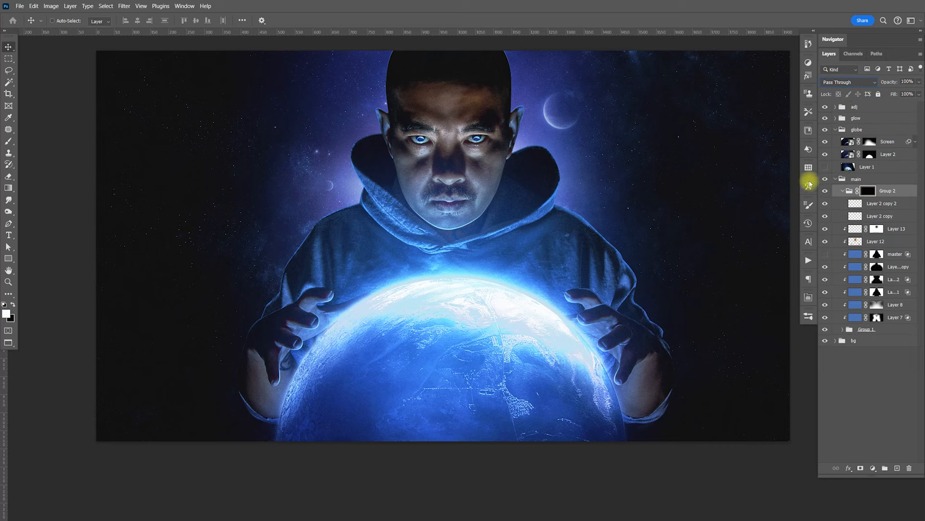
key(b)
scroll(425, 148, up, 10)
mouse_move(374, 105)
mouse_down()
mouse_move(358, 97)
mouse_move(382, 127)
mouse_move(419, 126)
mouse_move(370, 97)
mouse_move(357, 101)
mouse_move(402, 125)
mouse_move(442, 107)
mouse_move(359, 97)
mouse_move(370, 119)
mouse_move(423, 120)
mouse_move(427, 100)
mouse_up()
drag(651, 159, 453, 218)
mouse_move(540, 165)
mouse_down()
mouse_move(529, 159)
mouse_move(605, 158)
mouse_move(552, 174)
mouse_move(516, 163)
mouse_move(548, 153)
mouse_move(531, 170)
mouse_move(577, 174)
mouse_move(612, 153)
mouse_move(578, 178)
mouse_move(516, 166)
mouse_up()
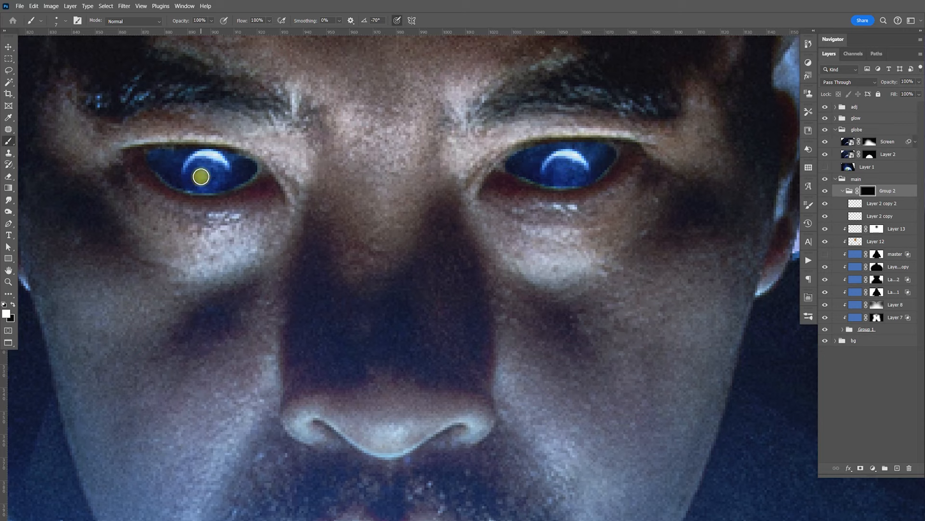
key(ctrl+minus)
key(ctrl+minus)
key(ctrl+minus)
key(ctrl+minus)
key(ctrl+minus)
key(ctrl+minus)
key(ctrl+minus)
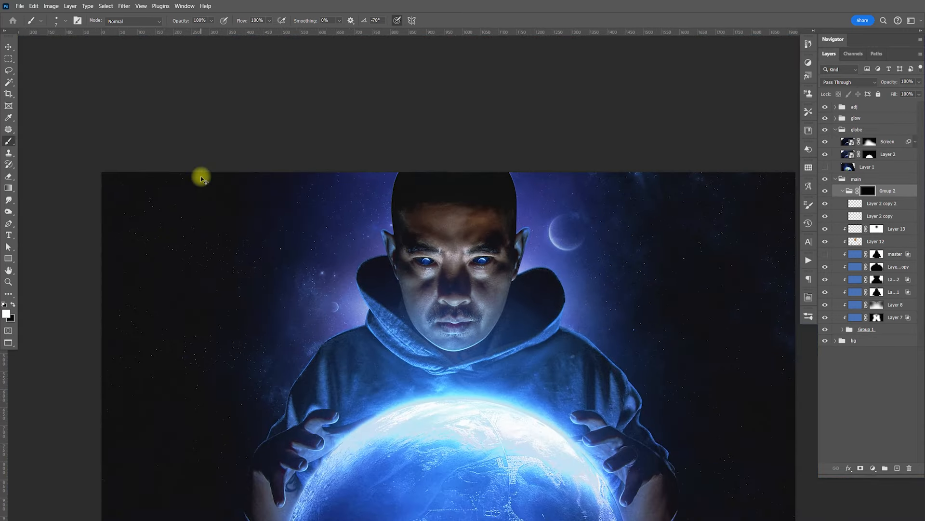
key(ctrl+plus)
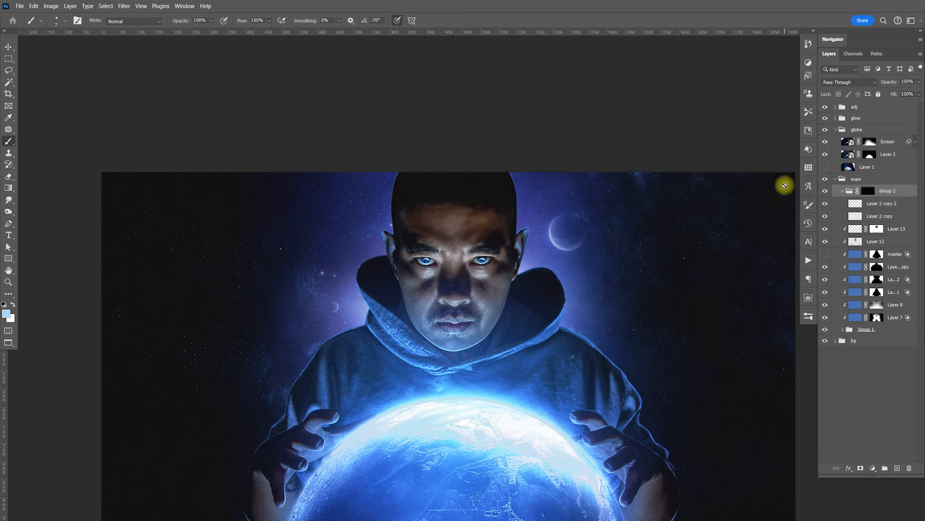
Reduce the opacity of Group 2 to 35% and compare the eyes with and without the reflections.
key(v)
scroll(627, 291, down, 5)
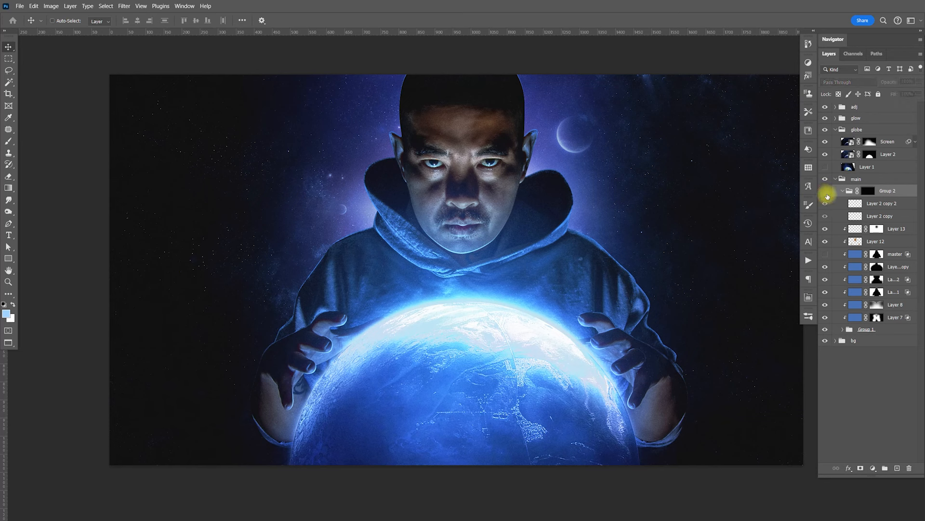
click(826, 192)
click(826, 192)
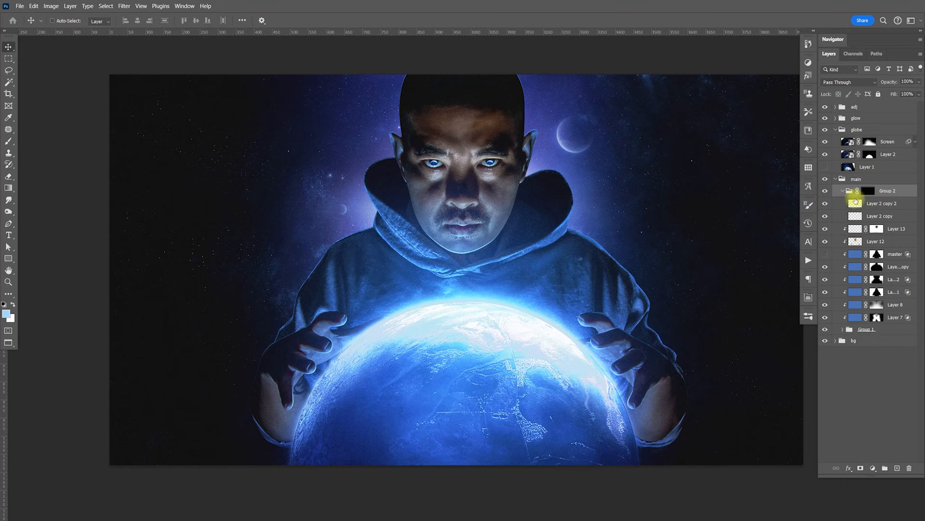
click(918, 82)
drag(917, 90, 878, 93)
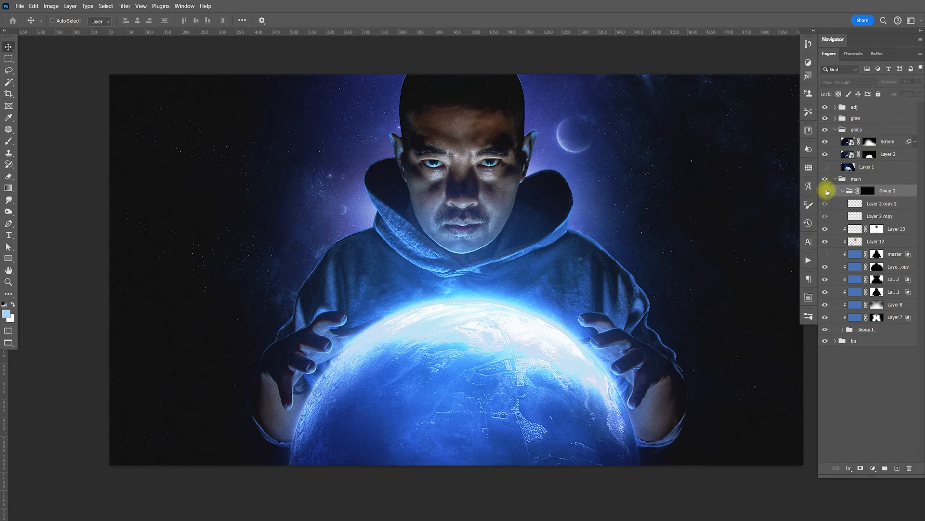
click(825, 191)
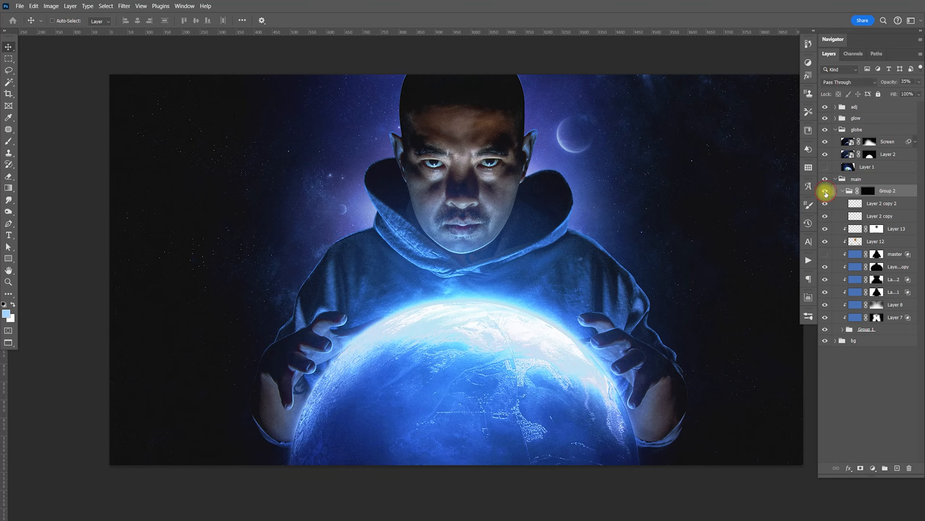
click(825, 192)
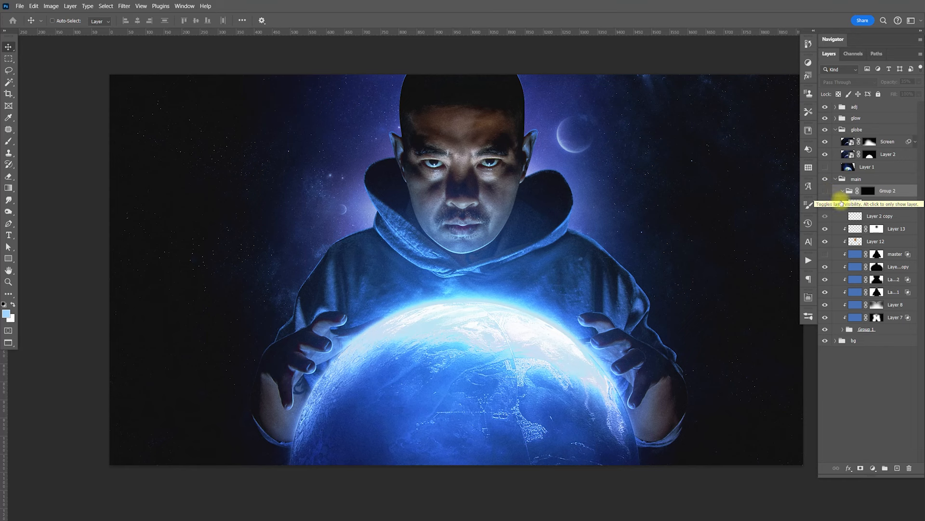
Collapse Group 2 and hide it so the eyes appear without the globe reflections.
click(843, 191)
click(827, 191)
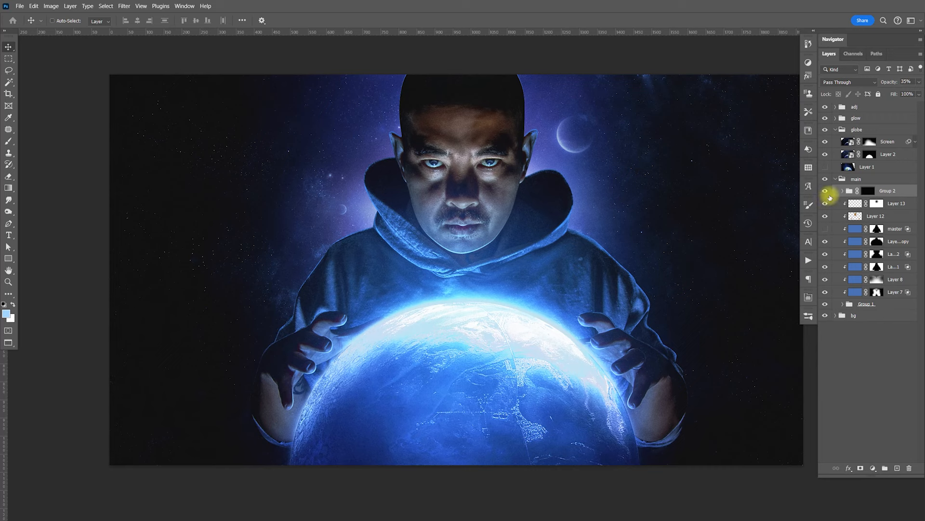
click(827, 193)
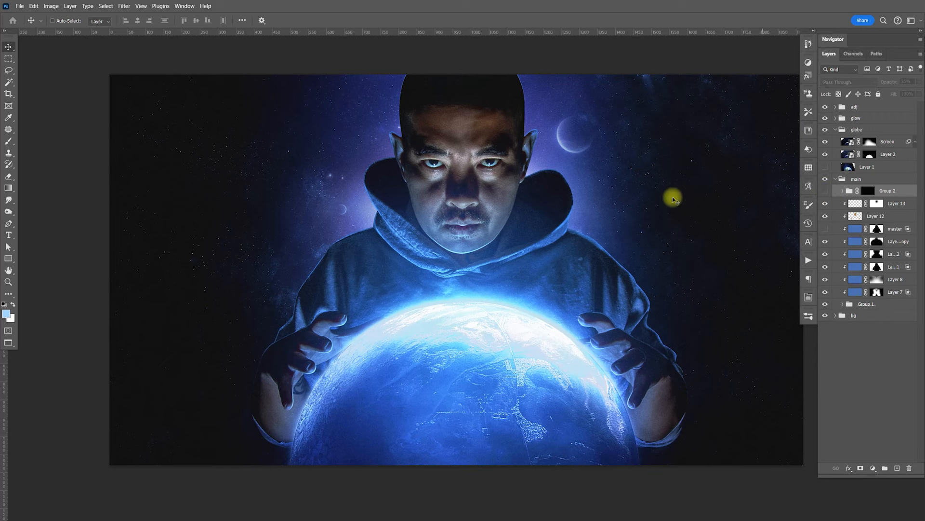
drag(554, 223, 533, 267)
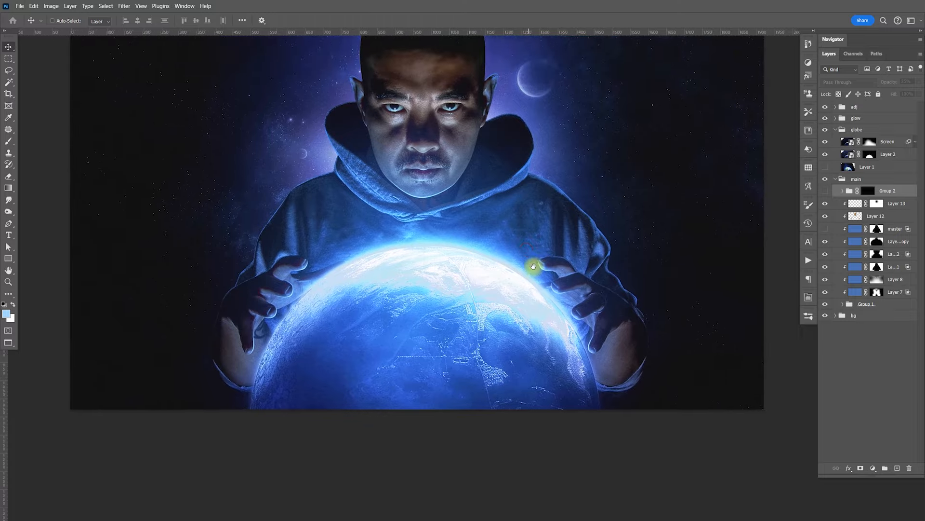
key(ctrl)
key(ctrl+minus)
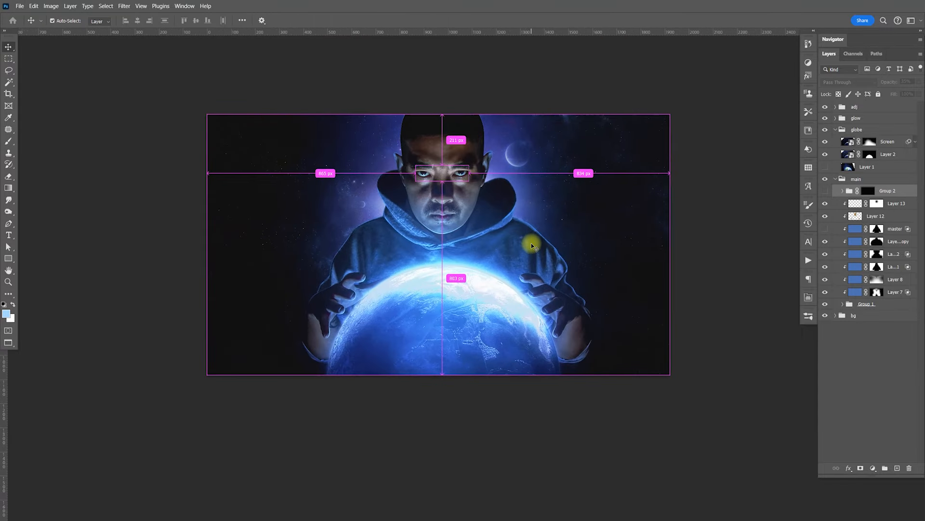
Merge a copy of all five groups into one layer at the top and copy its full canvas onto a new layer.
click(835, 129)
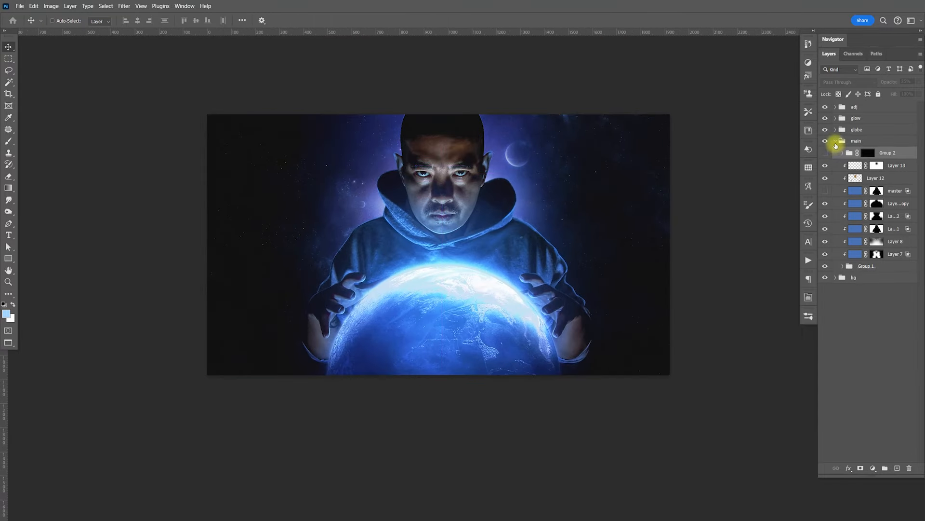
click(835, 141)
click(860, 107)
shift+click(868, 153)
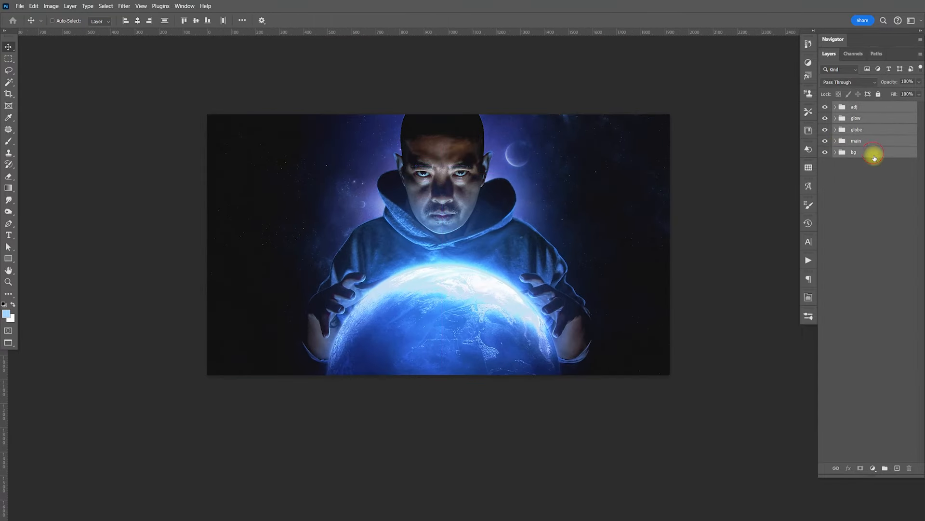
key(ctrl+alt+e)
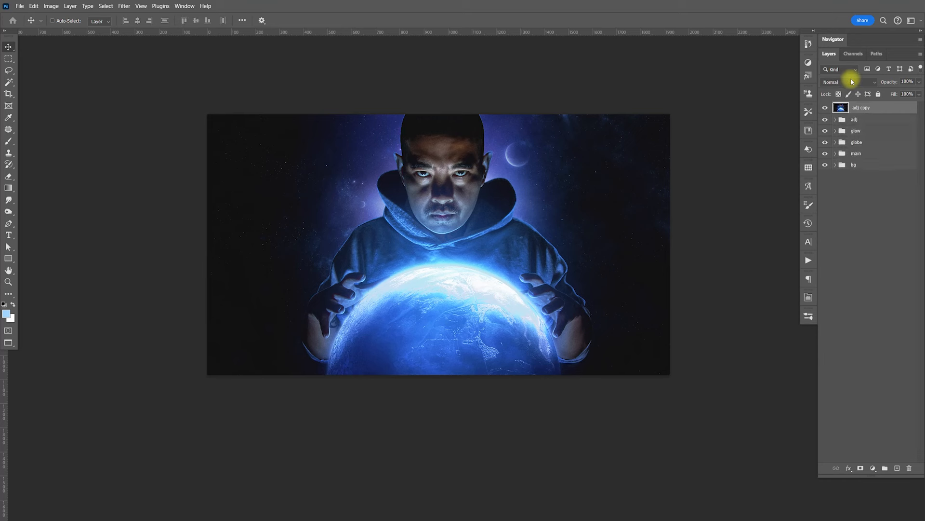
key(ctrl+a)
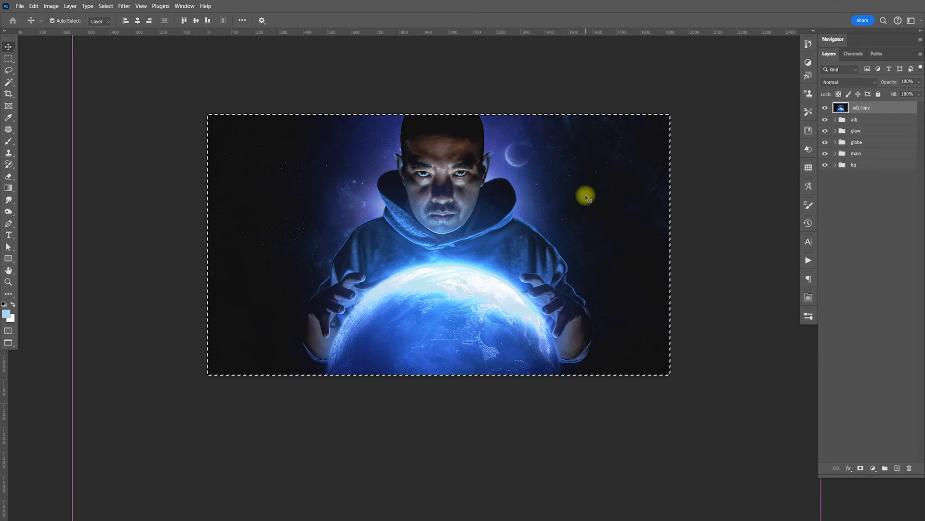
key(ctrl+j)
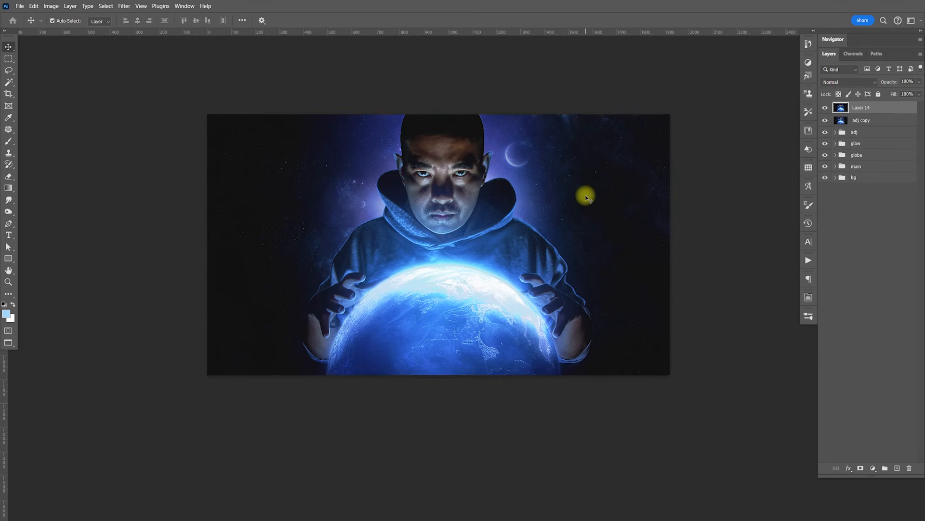
Delete the merged adj copy layer beneath Layer 14.
click(863, 121)
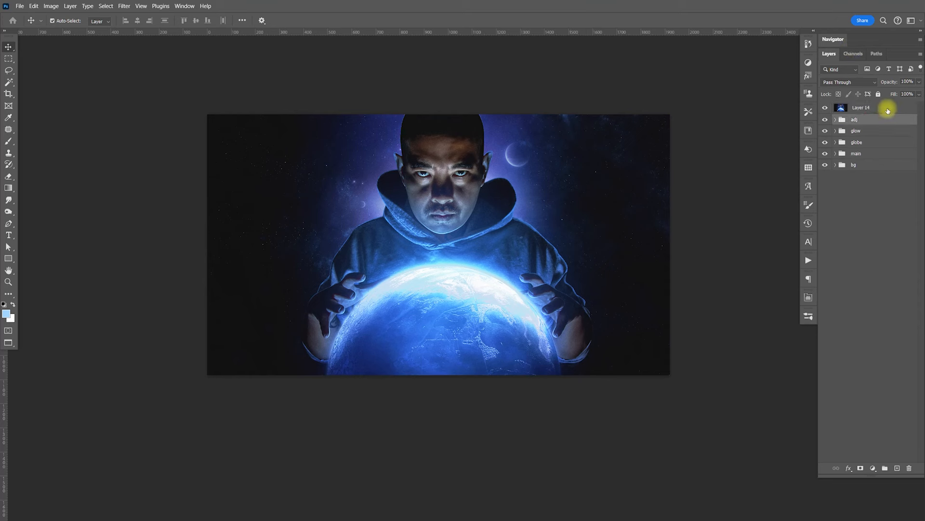
key(Delete)
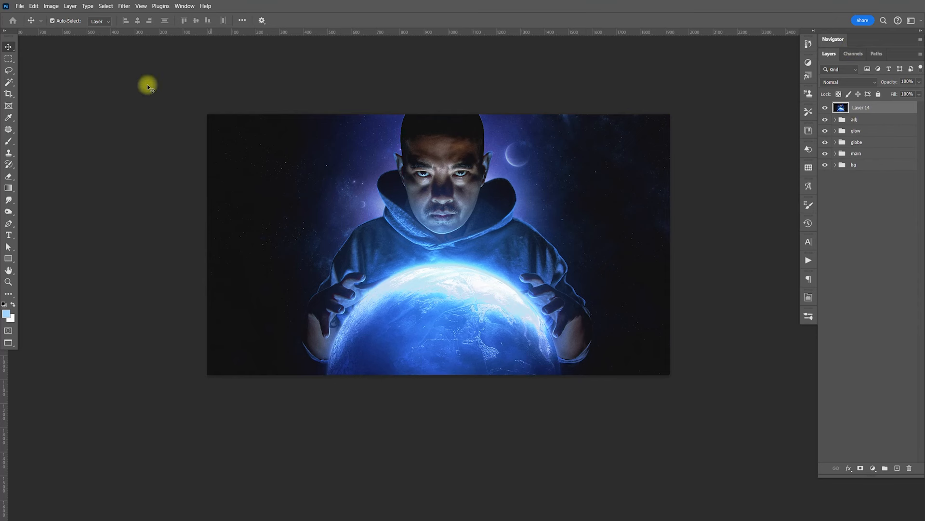
click(124, 7)
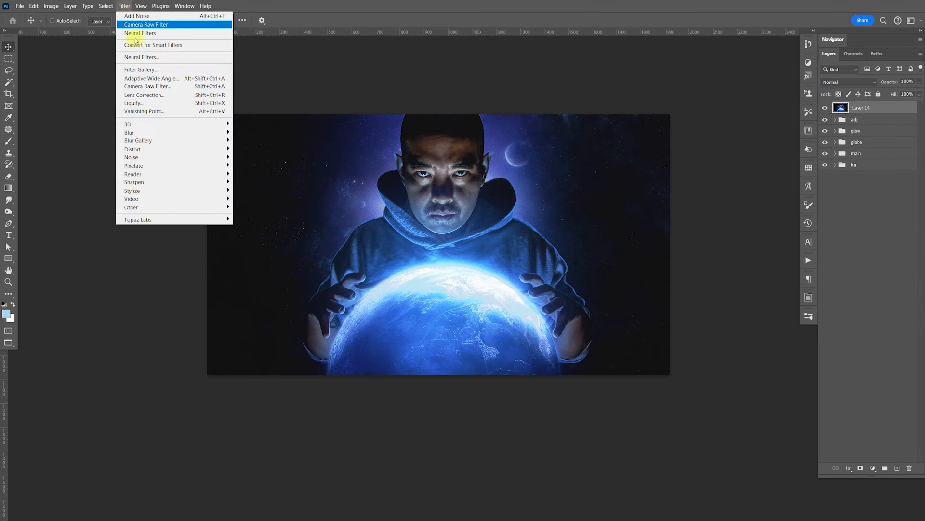
click(155, 86)
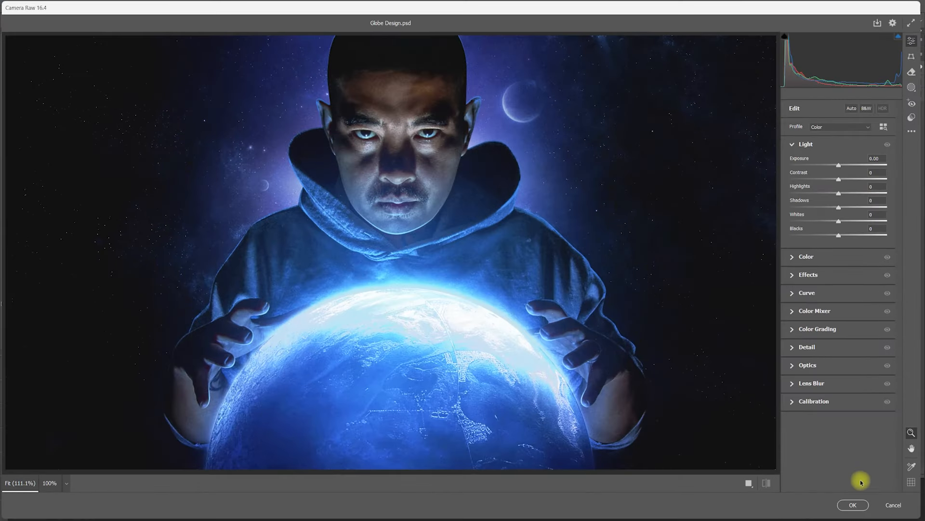
click(886, 504)
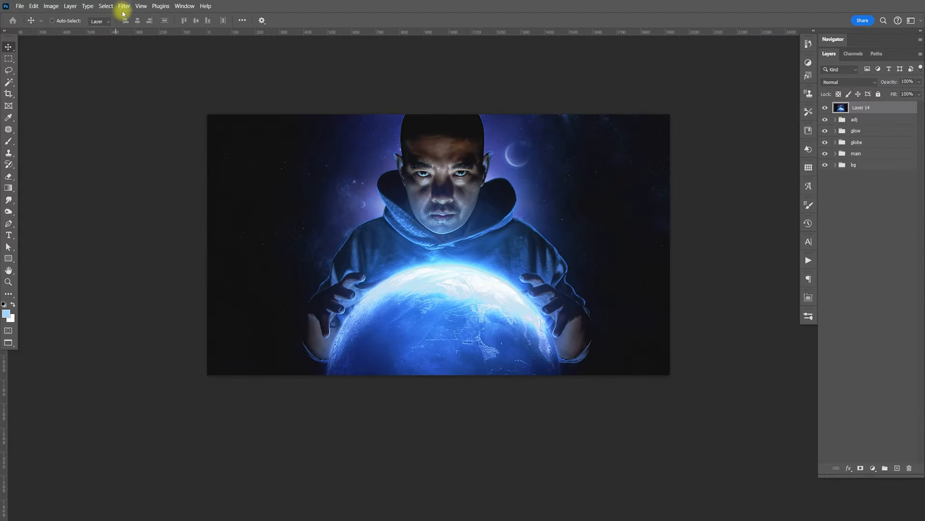
In the Camera Raw Filter for Layer 14, set Exposure -0.35, Contrast +7, Highlights +21, Shadows -8 and Blacks 0.
click(124, 7)
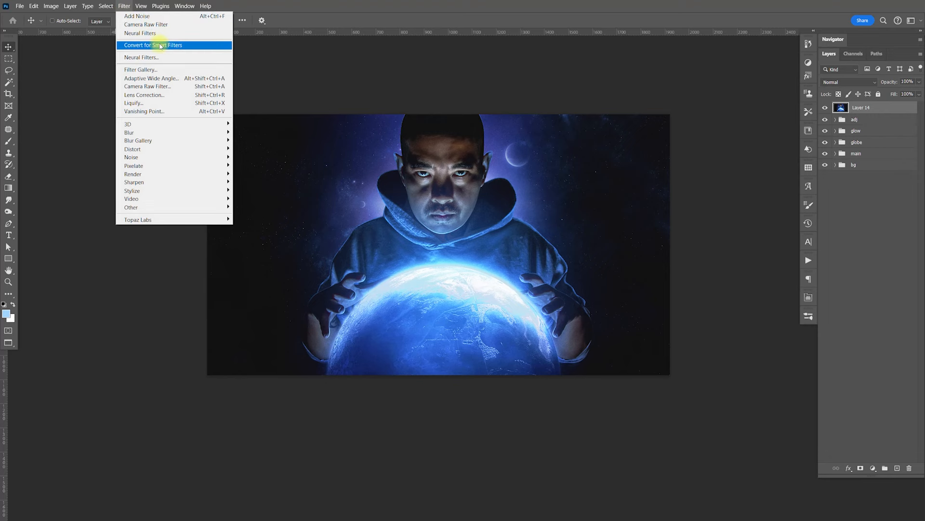
click(150, 86)
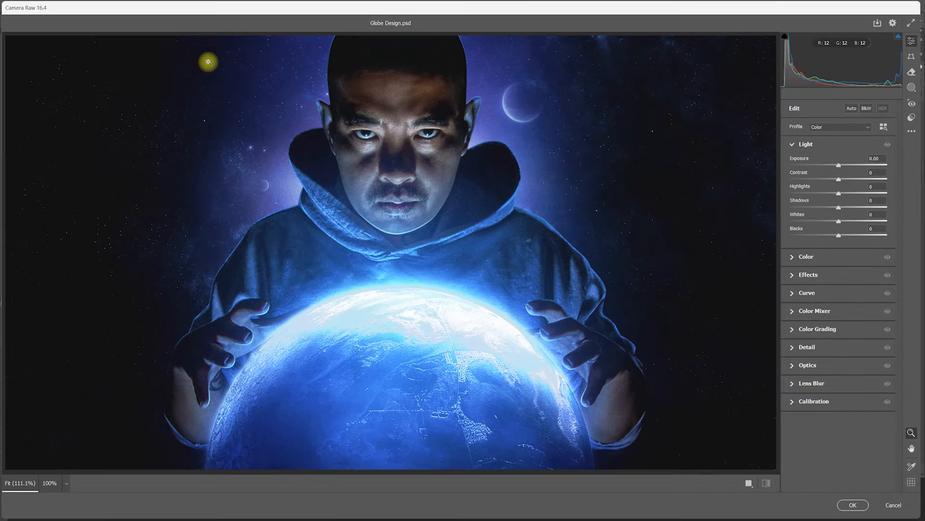
click(66, 483)
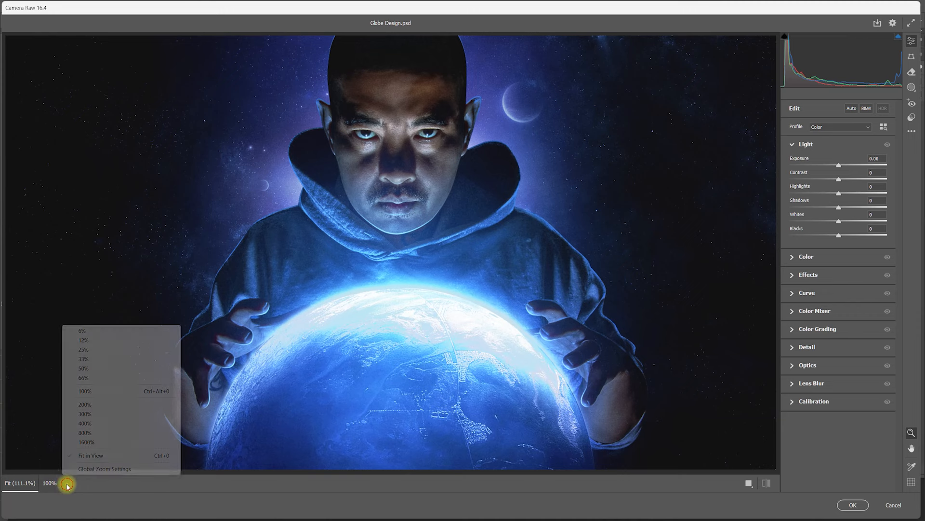
click(92, 391)
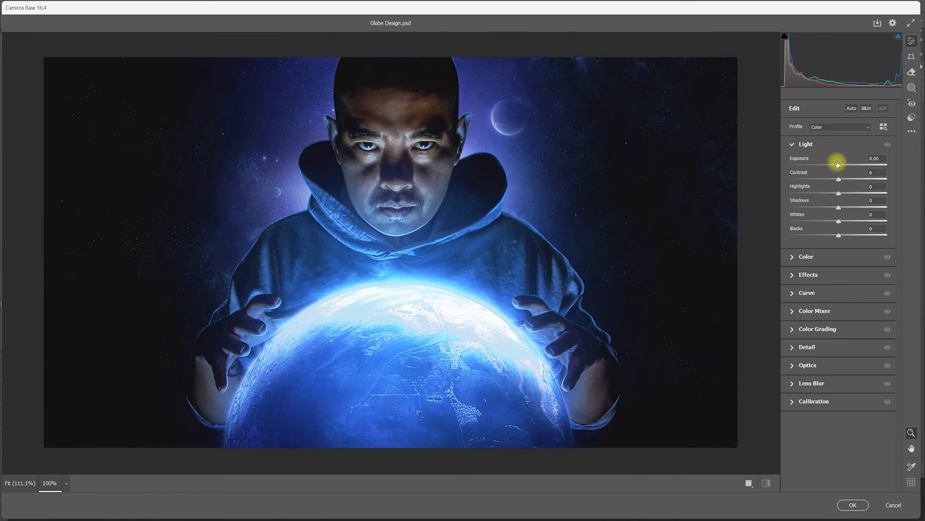
drag(840, 167, 850, 195)
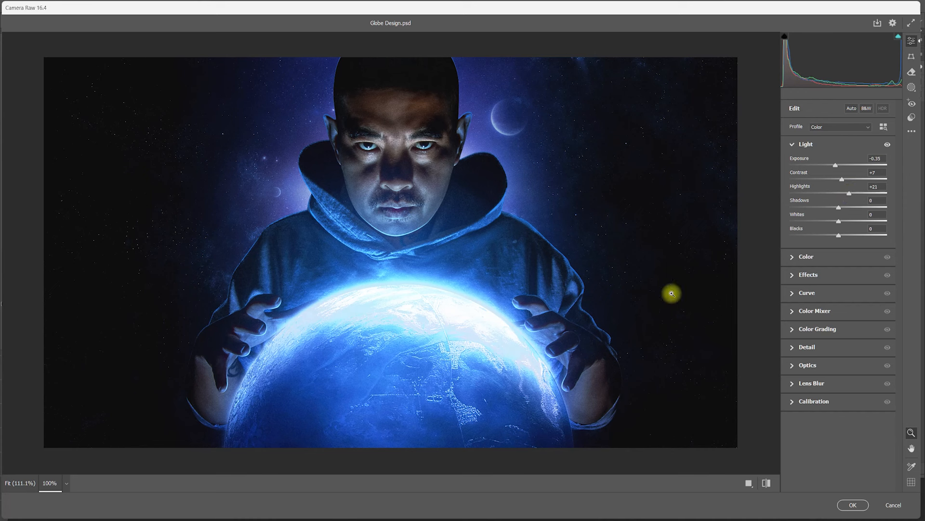
drag(841, 213, 840, 236)
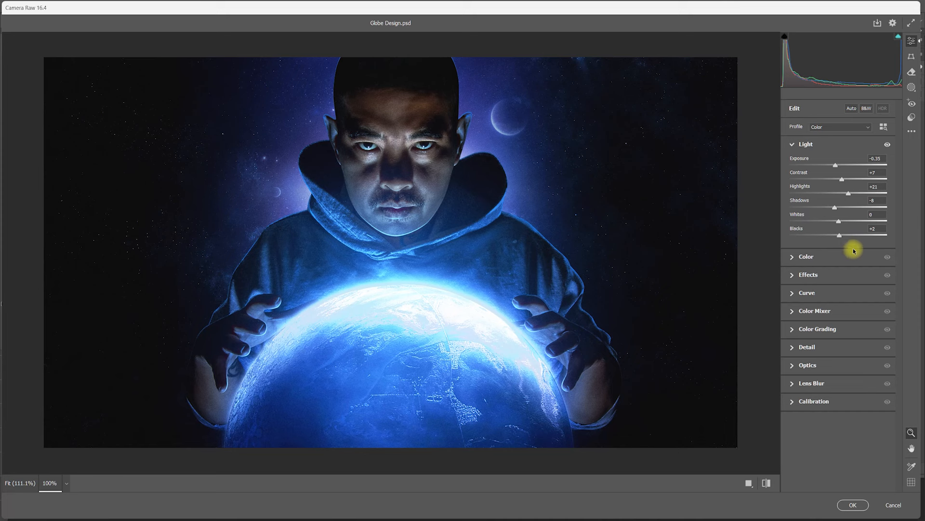
double_click(851, 244)
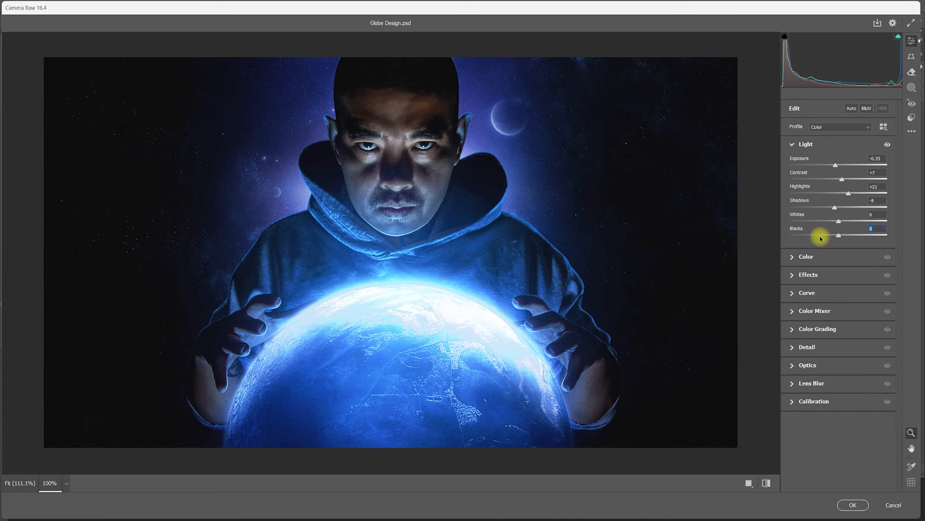
click(793, 145)
Warm the image's colour in Camera Raw with Temperature +5 and raise Vibrance to +4.
click(791, 163)
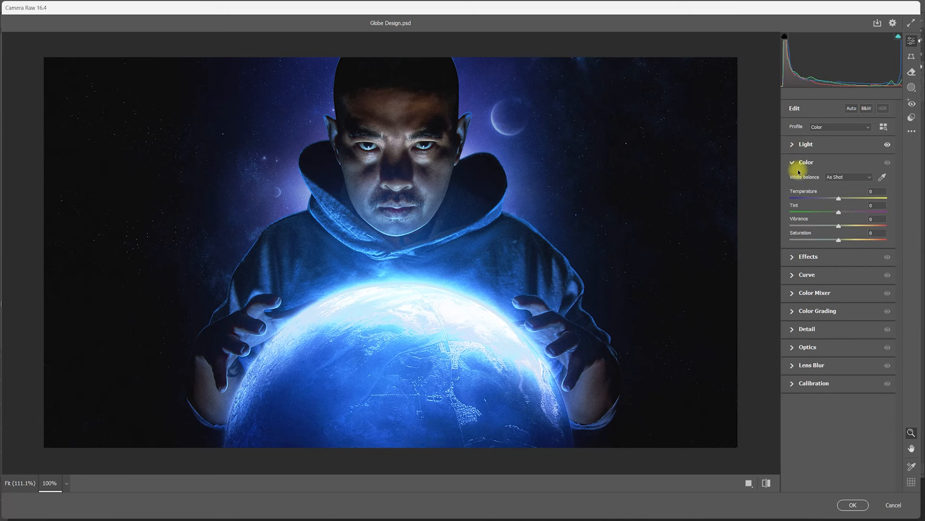
mouse_move(843, 204)
mouse_down()
mouse_move(810, 203)
mouse_move(841, 204)
mouse_up()
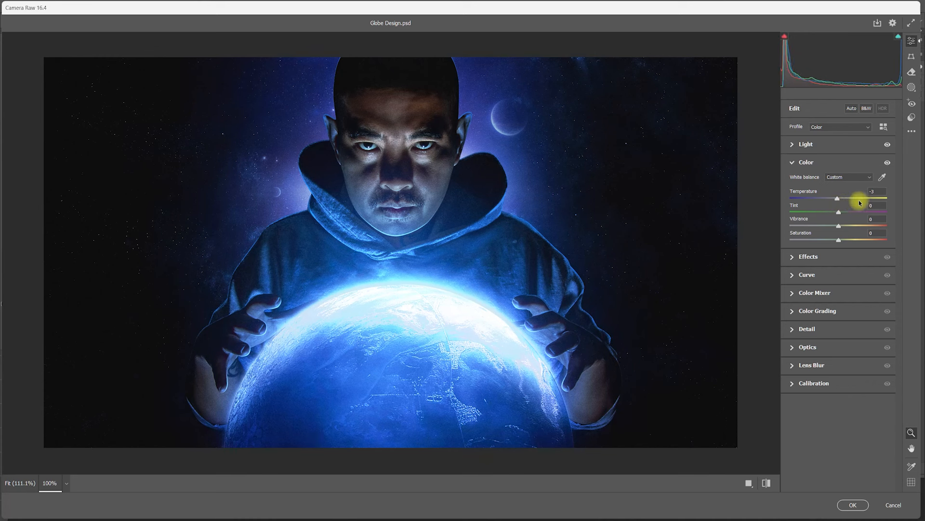
click(878, 191)
text(0)
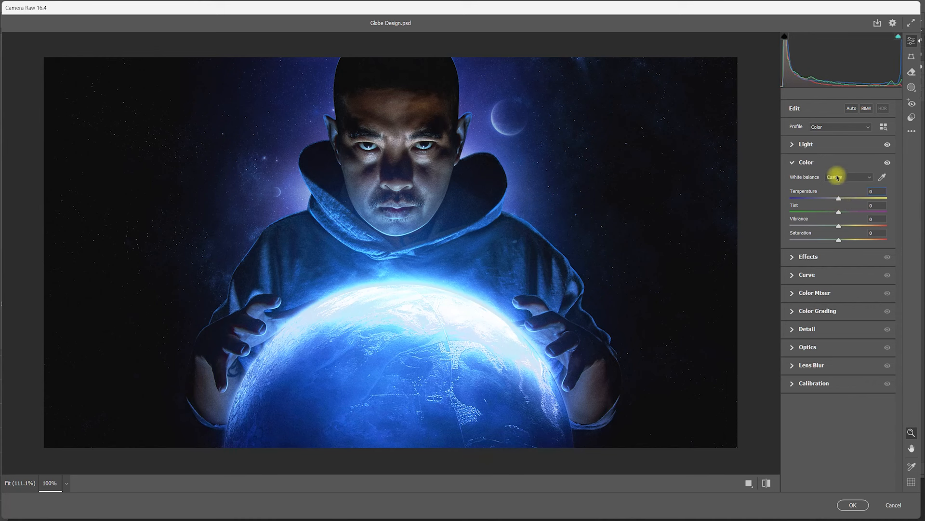
drag(839, 202, 843, 200)
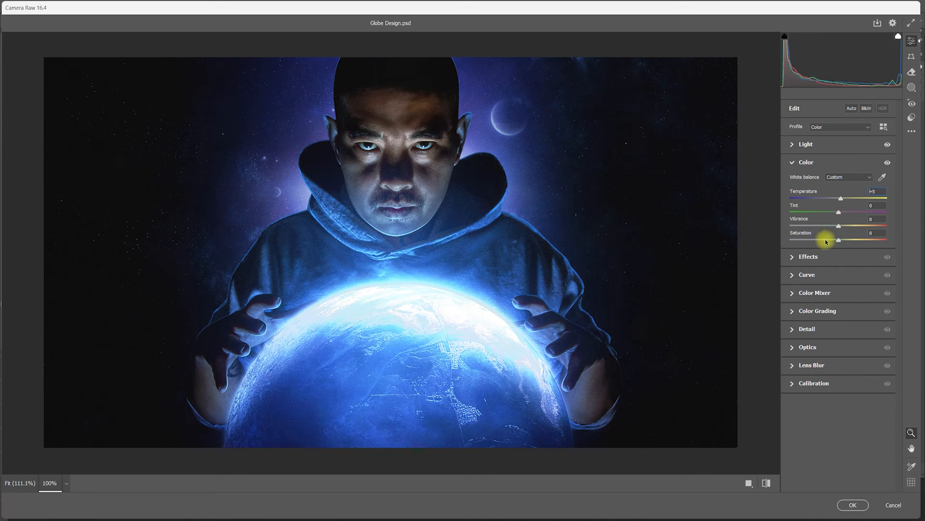
drag(837, 226, 839, 233)
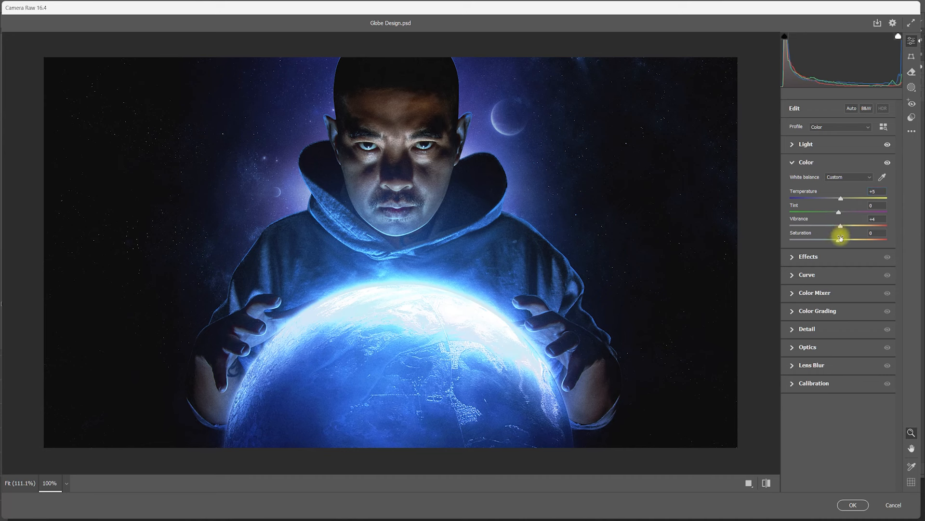
click(792, 164)
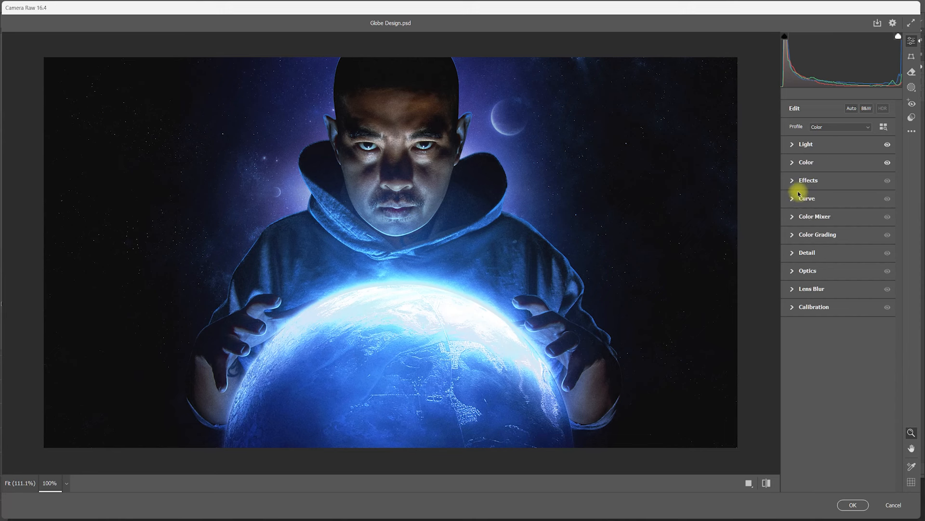
Set the Camera Raw Texture effect to +2.
click(793, 201)
click(794, 200)
click(792, 181)
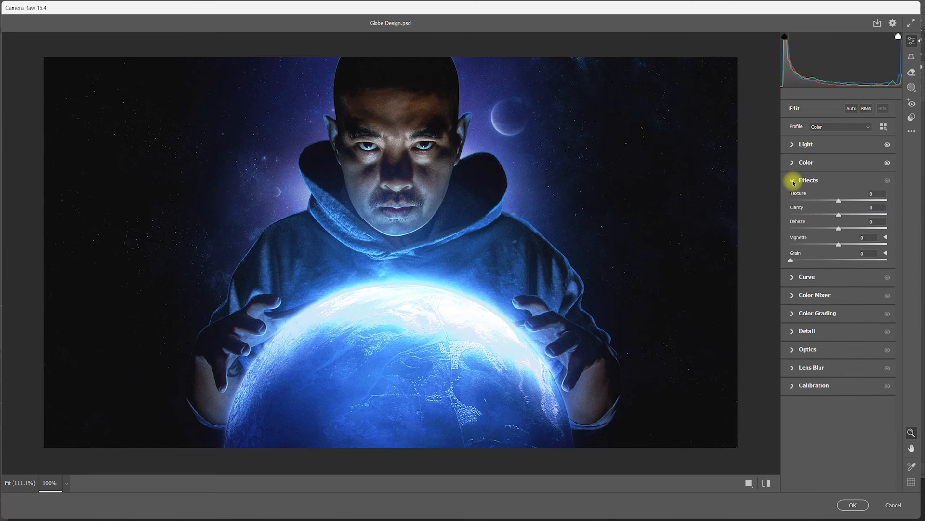
mouse_move(839, 201)
mouse_down()
mouse_move(820, 200)
mouse_move(840, 200)
mouse_up()
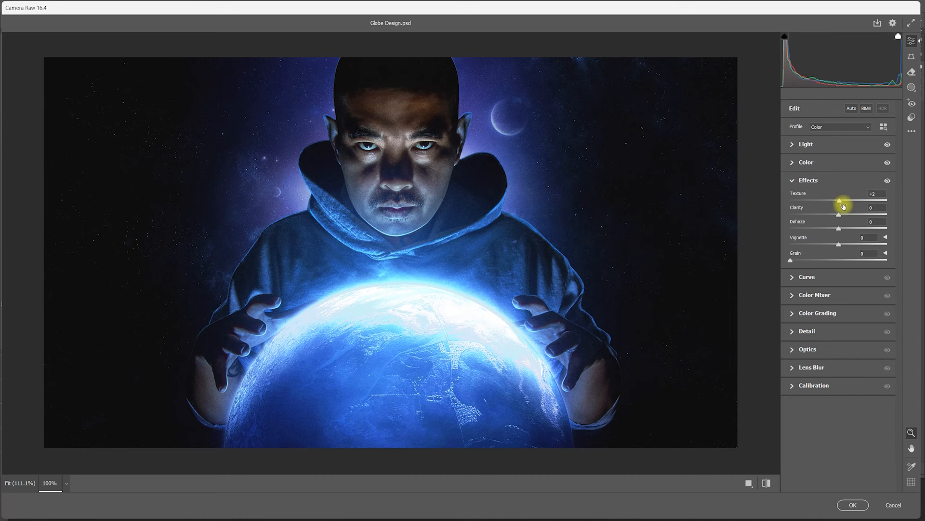
click(794, 181)
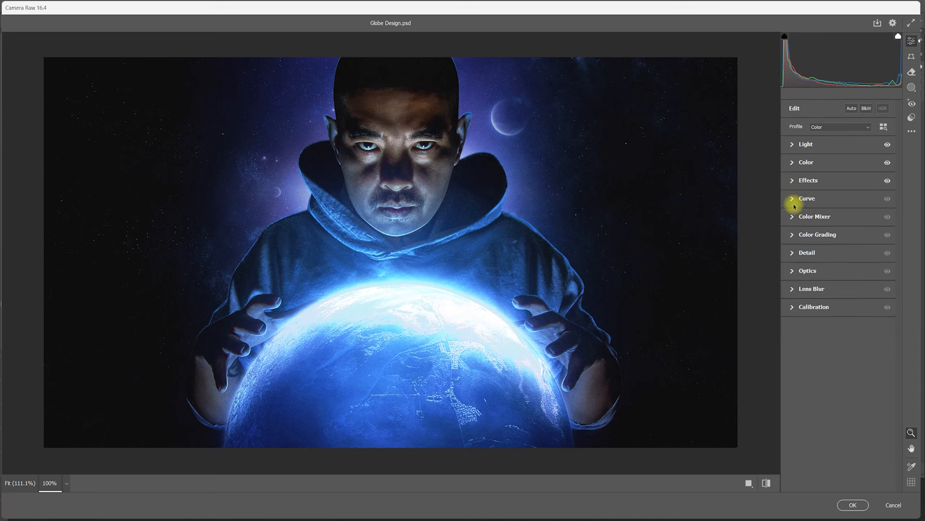
Try out the Detail sharpening and apply the Camera Raw adjustments to Layer 14.
click(792, 234)
click(792, 235)
click(793, 252)
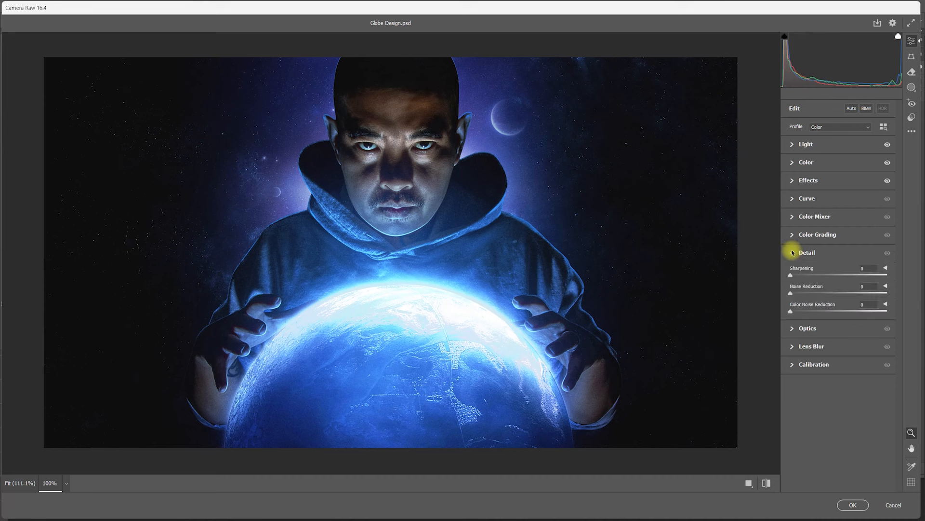
mouse_move(791, 275)
mouse_down()
mouse_move(834, 273)
mouse_move(781, 275)
mouse_up()
click(851, 503)
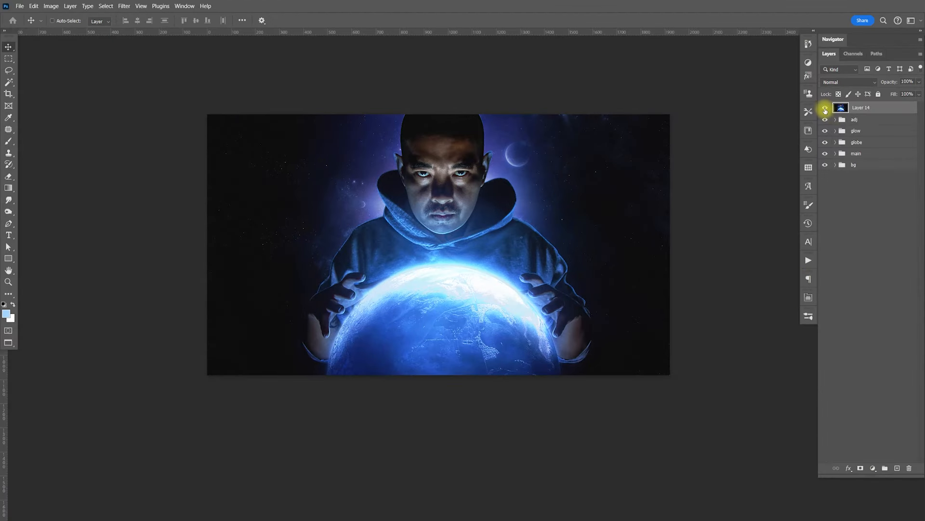
Compare the composite with and without the Camera Raw-adjusted Layer 14, including at a closer view.
click(825, 109)
click(825, 109)
click(825, 109)
click(825, 109)
key(ctrl+plus)
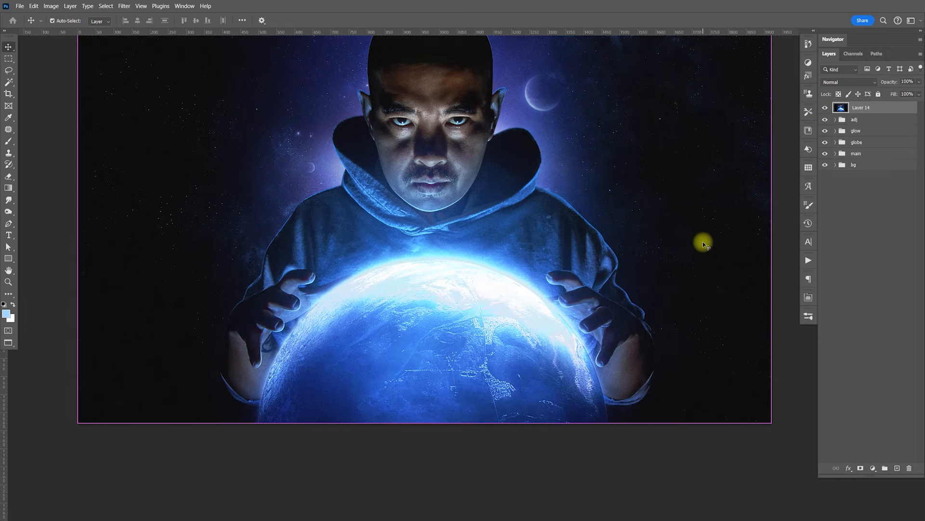
drag(667, 244, 658, 272)
click(825, 108)
click(826, 108)
click(825, 108)
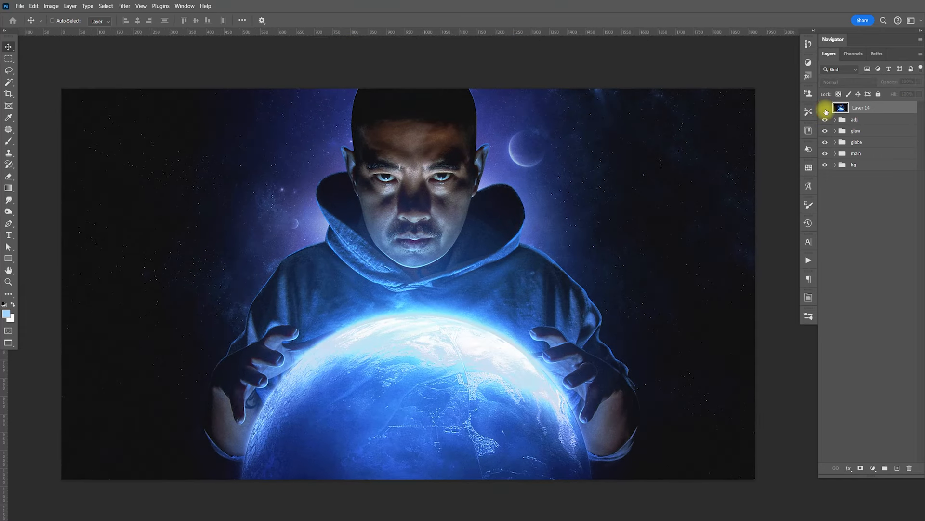
click(826, 109)
click(825, 109)
click(826, 109)
click(826, 109)
click(826, 108)
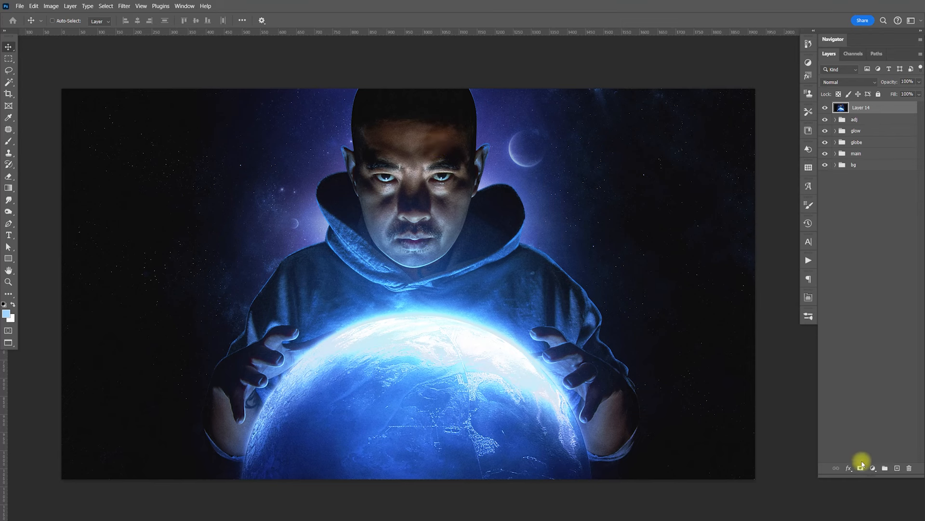
Add a black mask to Layer 14 and paint it white over the man's face with a brush of about 300 px.
click(860, 468)
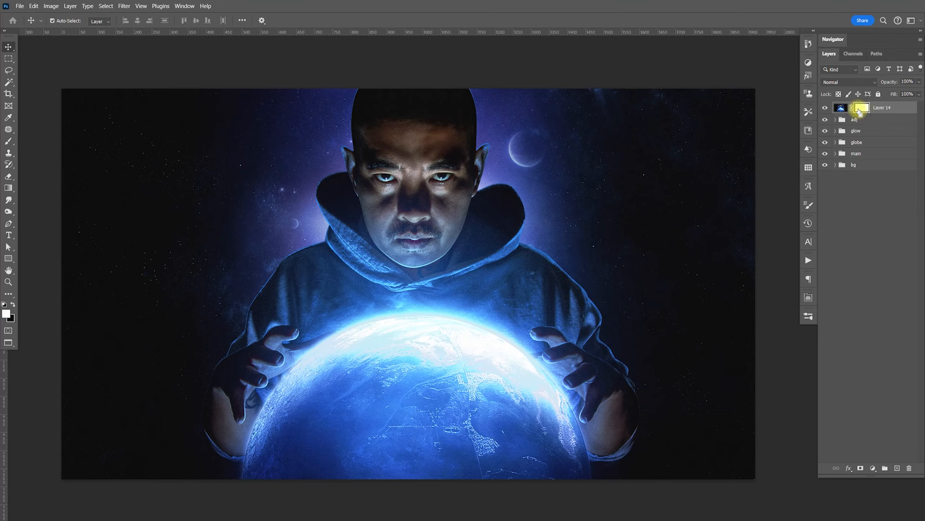
key(ctrl+i)
key(b)
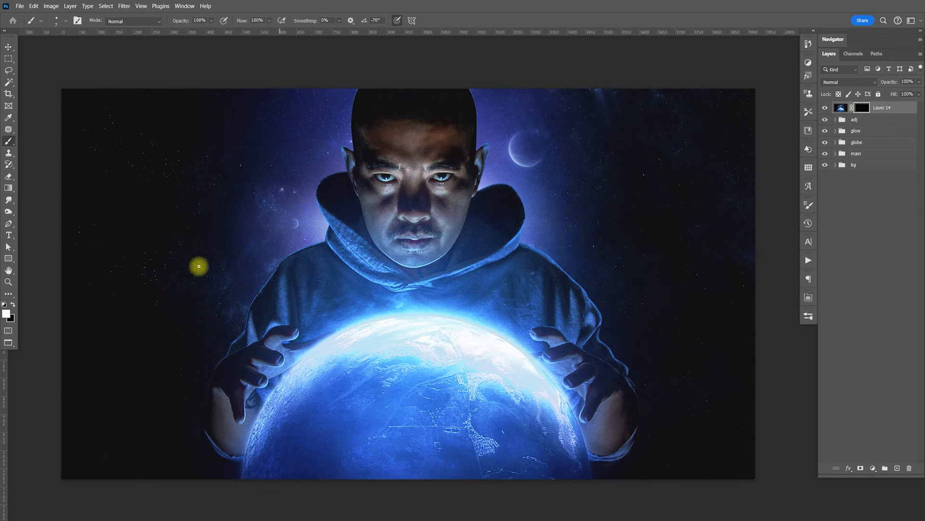
key(bracketright)
key(bracketright)
key(bracketright)
key(bracketright)
key(bracketright)
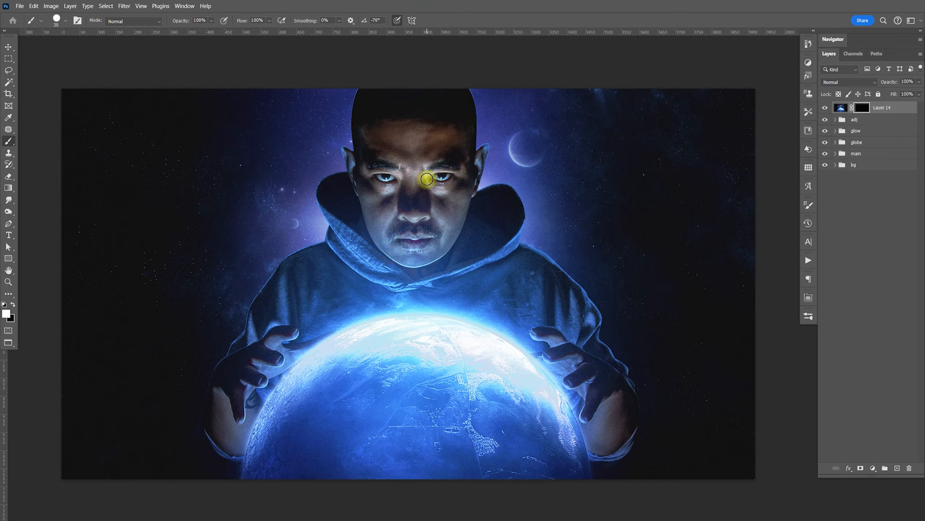
key(bracketright)
key(bracketright)
key(bracketright)
key(bracketright)
key(bracketright)
key(bracketright)
key(bracketright)
key(bracketright)
key(bracketright)
key(bracketright)
key(bracketright)
key(bracketright)
key(bracketright)
key(bracketright)
click(418, 175)
key(bracketleft)
click(419, 208)
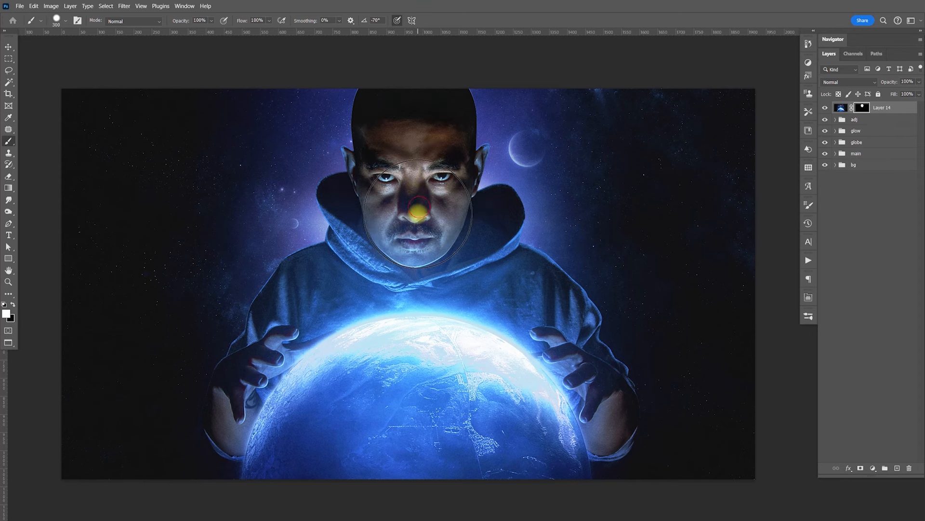
key(v)
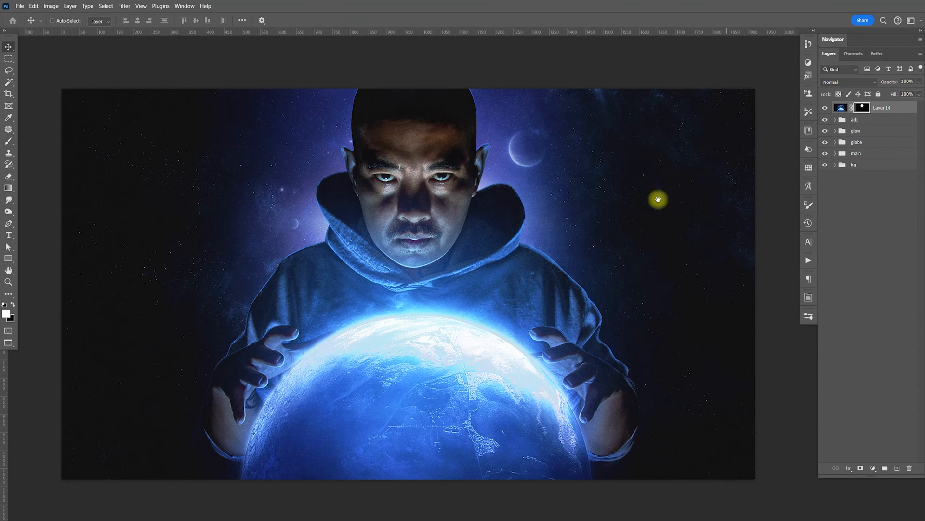
drag(602, 255, 607, 233)
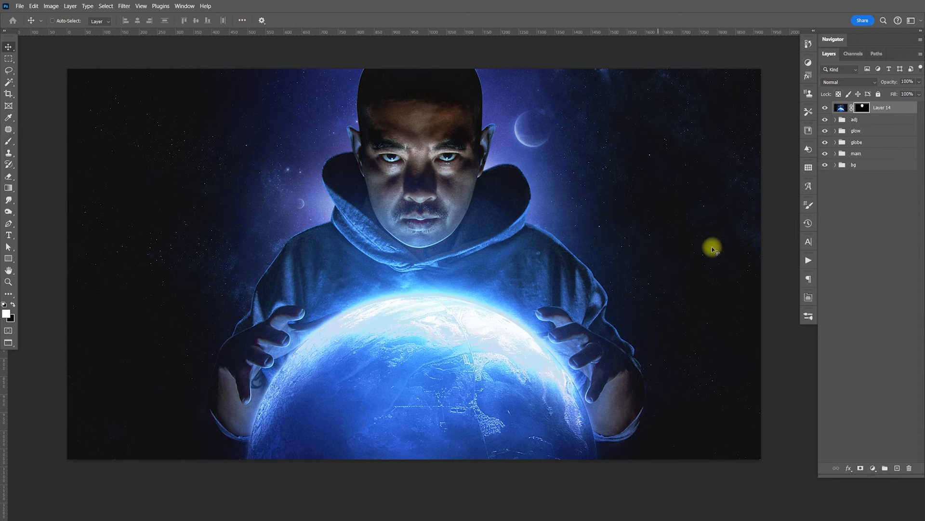